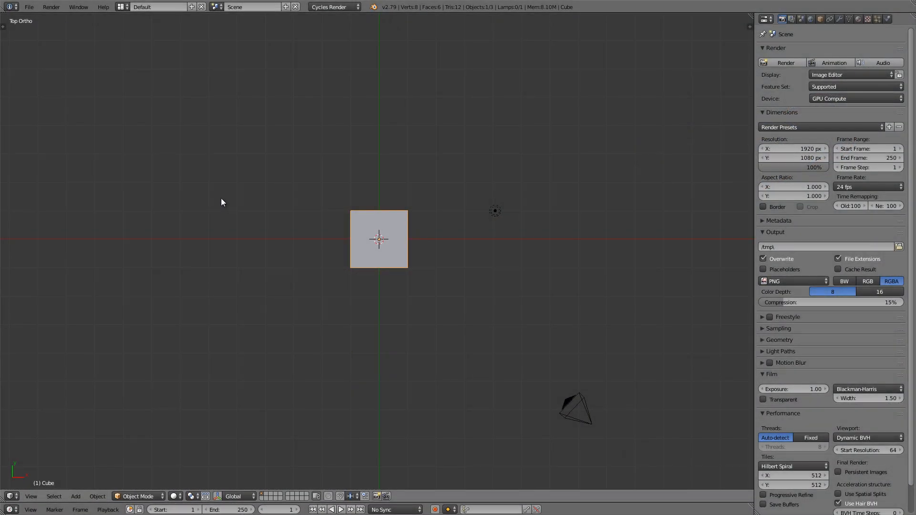
Step: Set new objects to align to View in the user preferences' editing options, and close the preferences
click(32, 7)
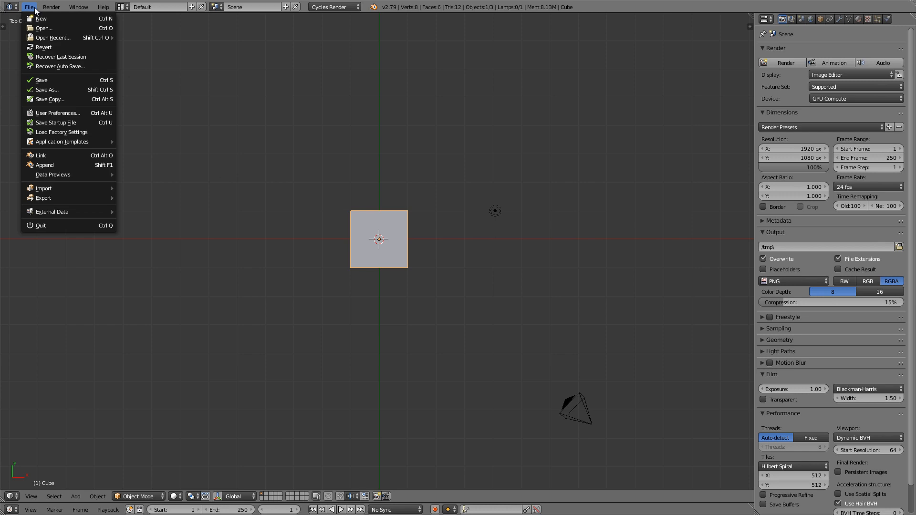
click(60, 112)
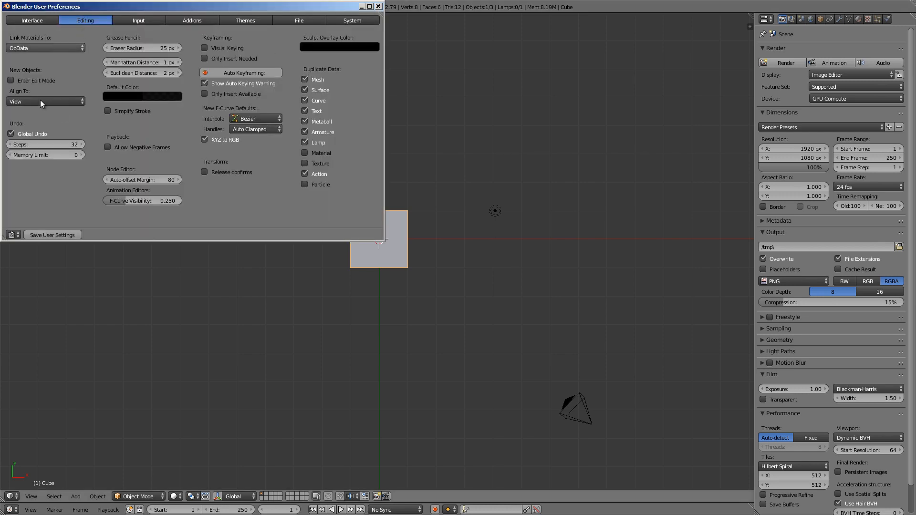
click(40, 101)
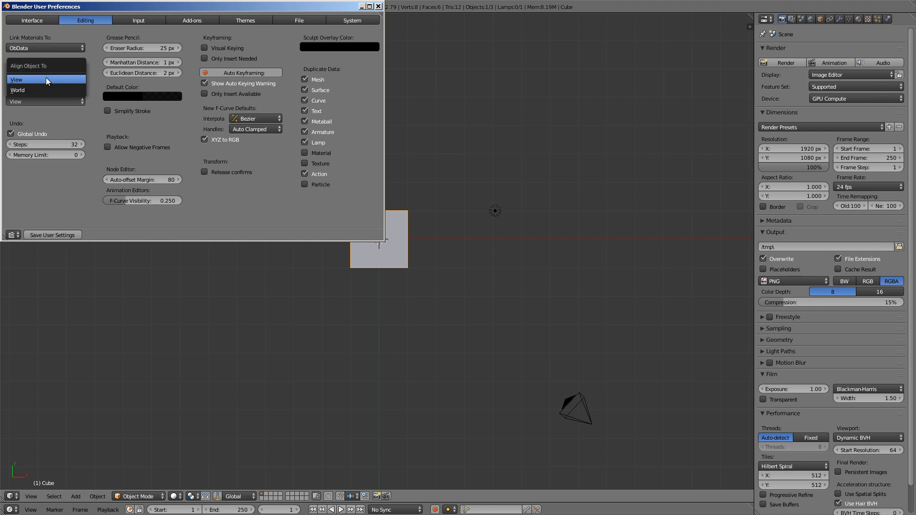
click(46, 79)
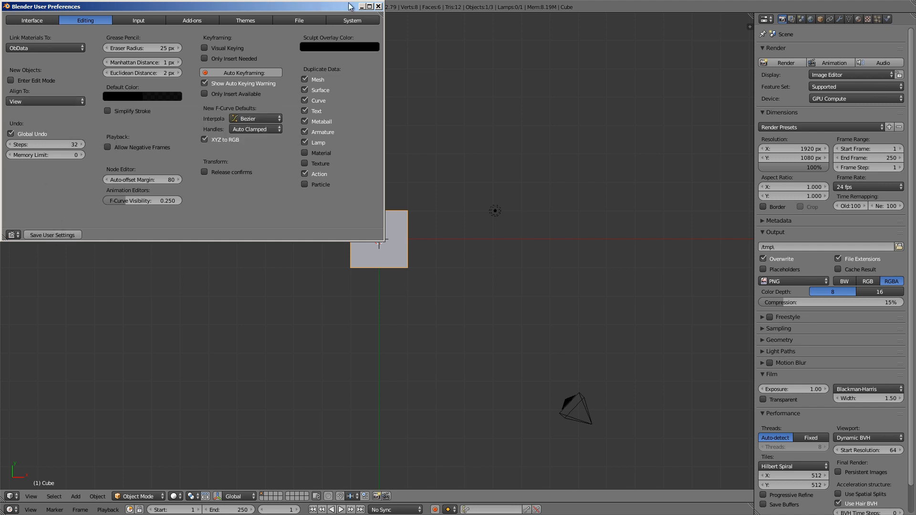
click(378, 6)
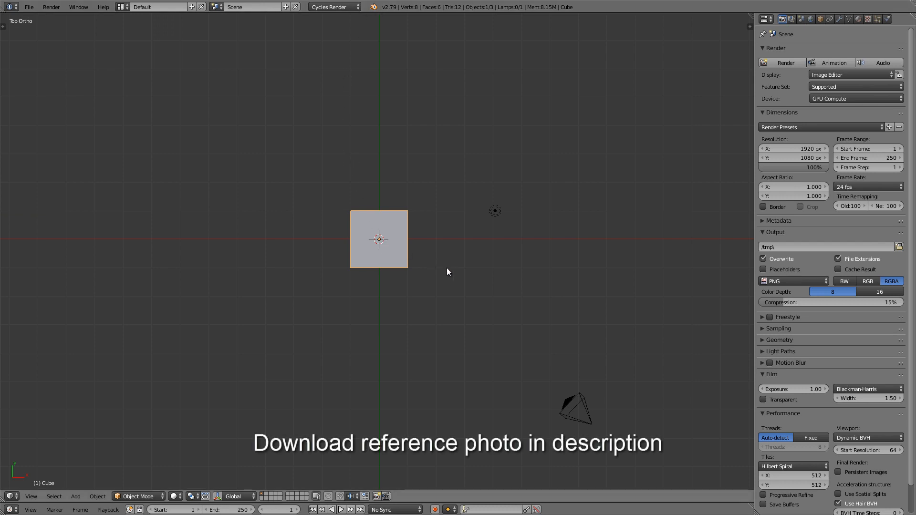
Step: Switch to the front view and load knife_front.jpg from the references folder as a background image
key(KP_1)
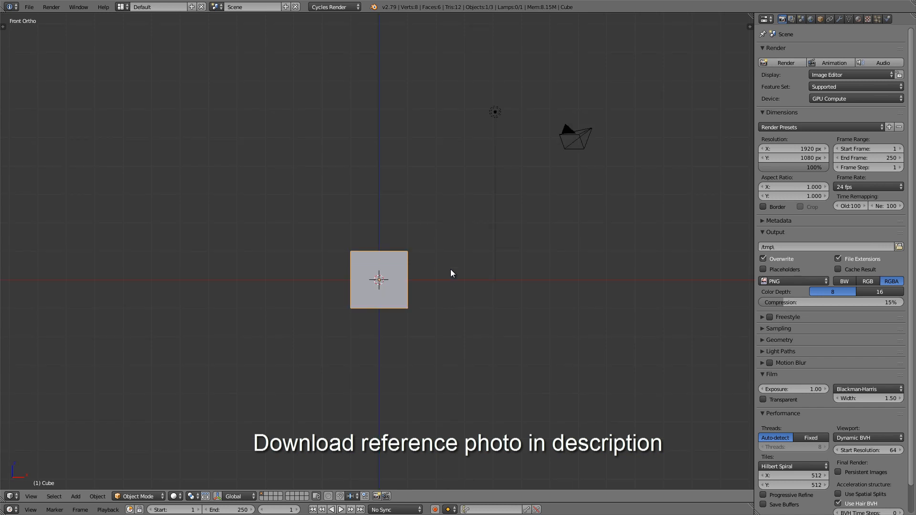
key(n)
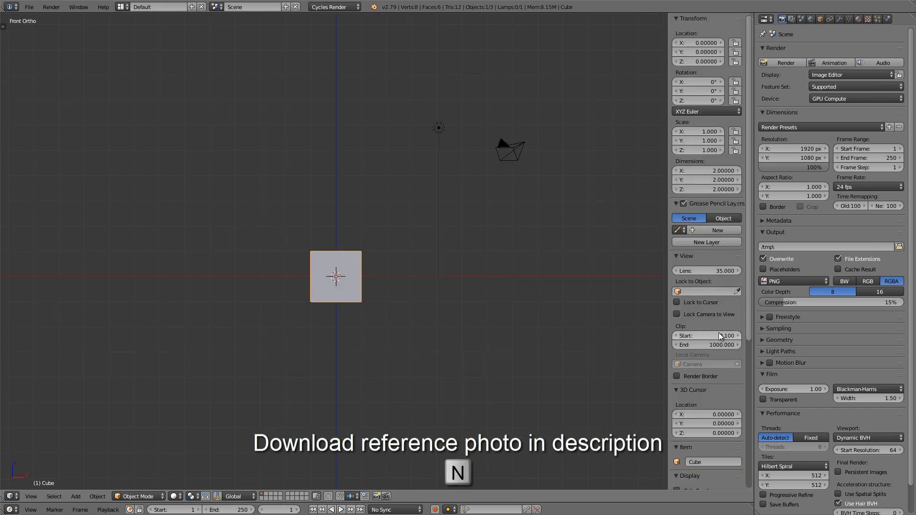
scroll(724, 332, down, 3)
scroll(724, 332, down, 6)
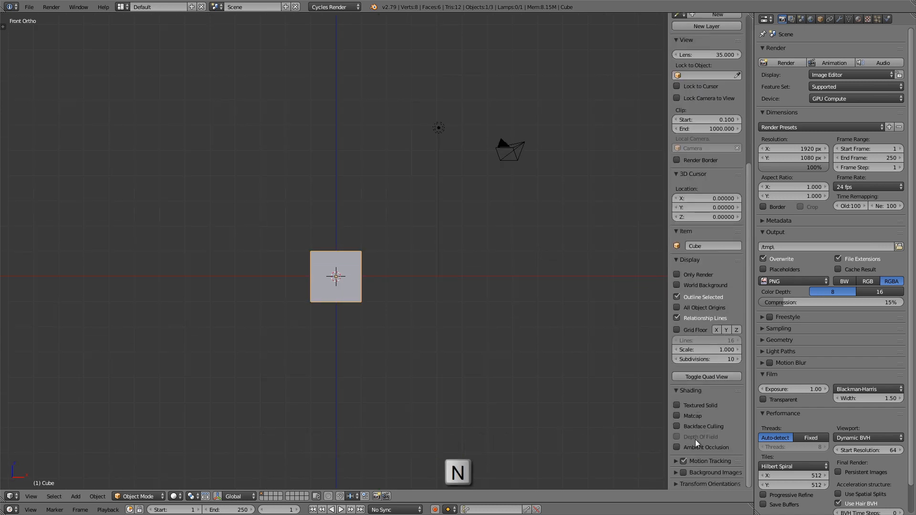
click(675, 473)
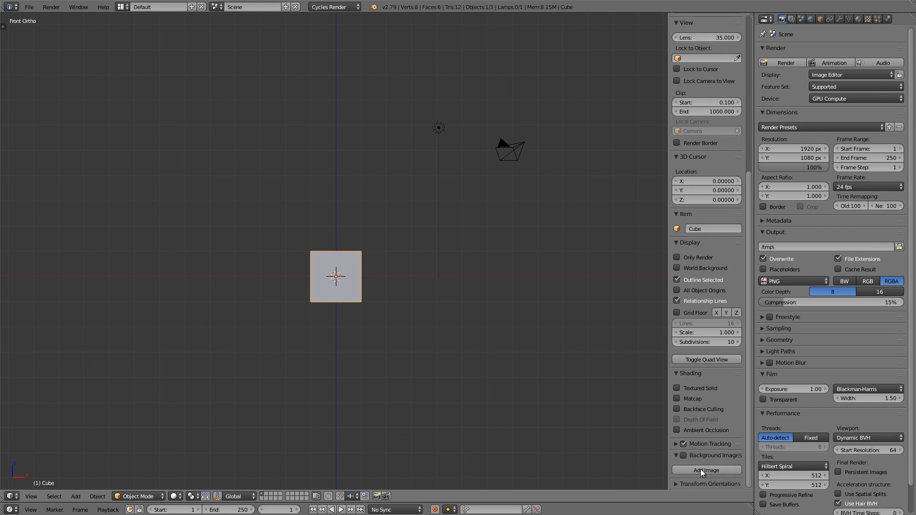
click(704, 469)
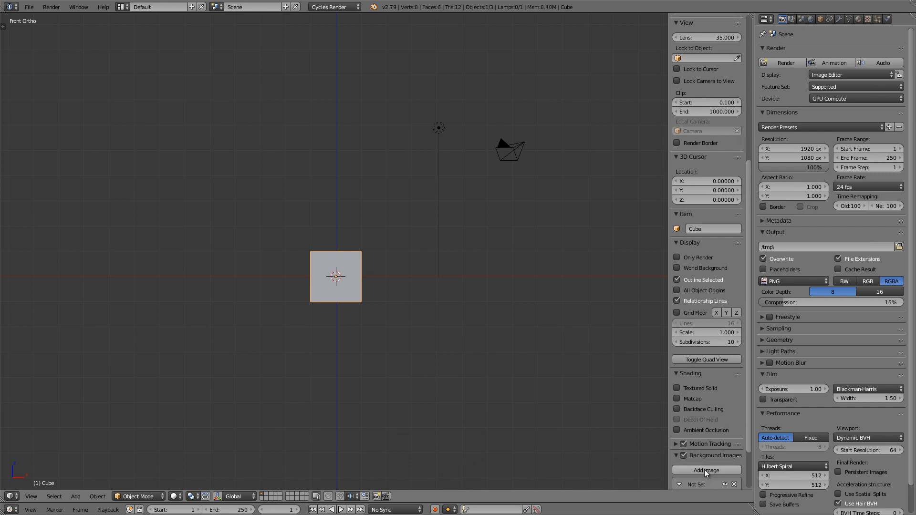
scroll(705, 468, down, 3)
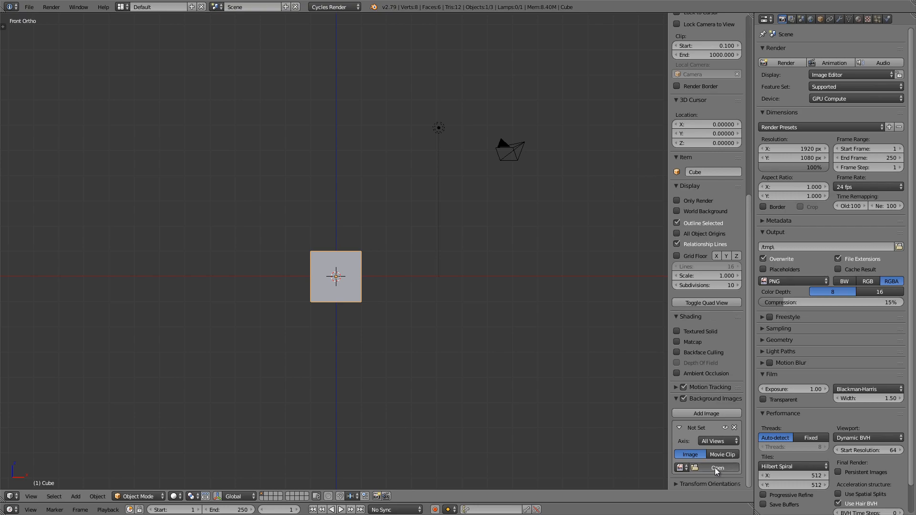
click(715, 468)
click(161, 74)
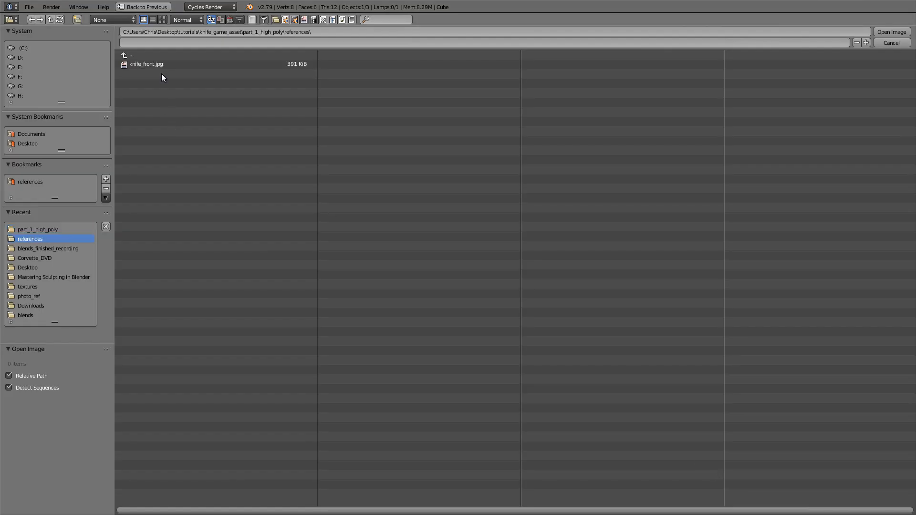
click(158, 65)
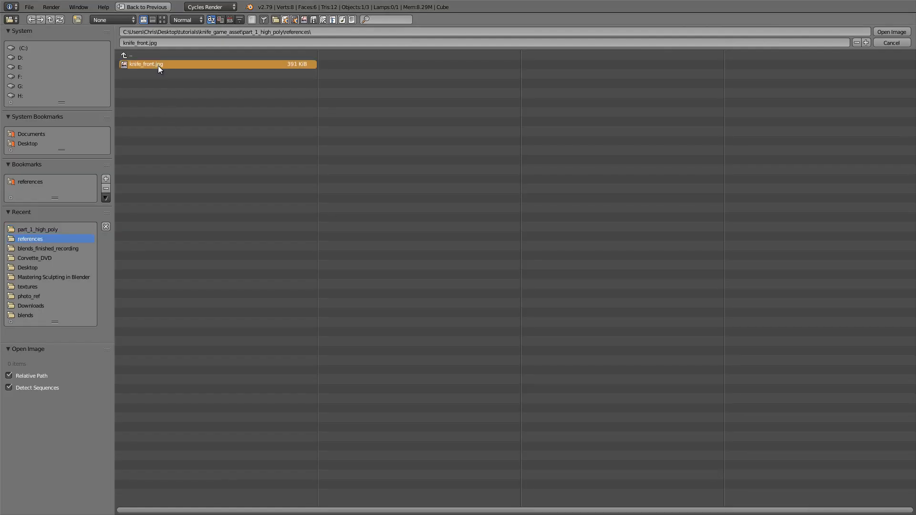
double_click(159, 65)
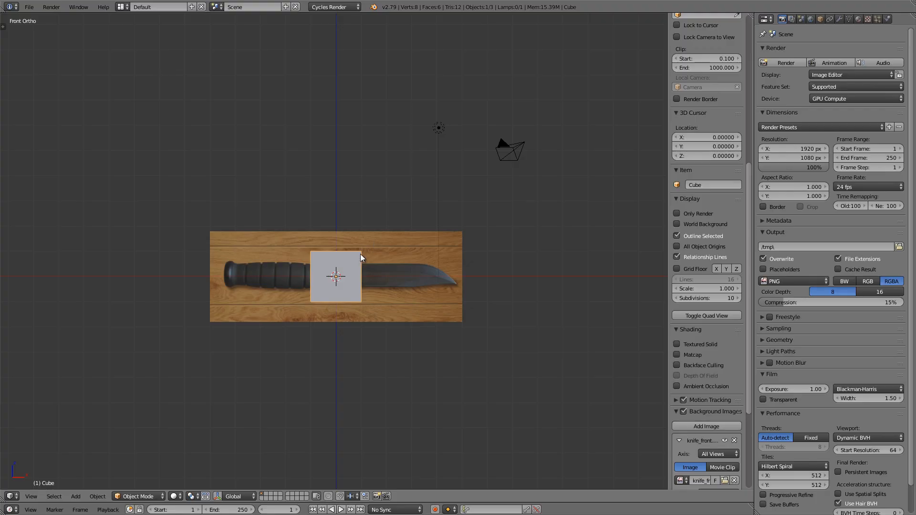
Step: Restrict the knife_front.jpg background image to the Front view axis
scroll(325, 265, up, 5)
scroll(326, 266, up, 1)
mouse_move(370, 273)
shift+middle_down()
mouse_move(354, 250)
mouse_move(371, 258)
shift+middle_up()
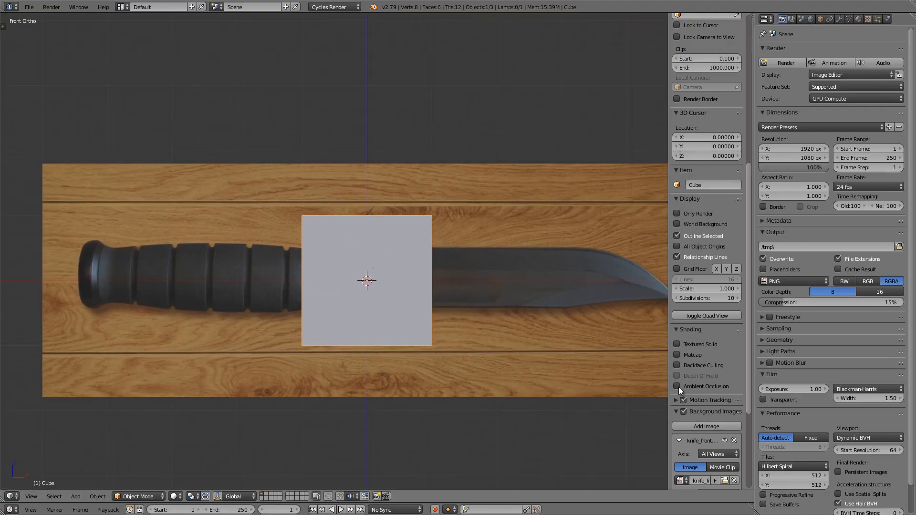
scroll(703, 376, down, 6)
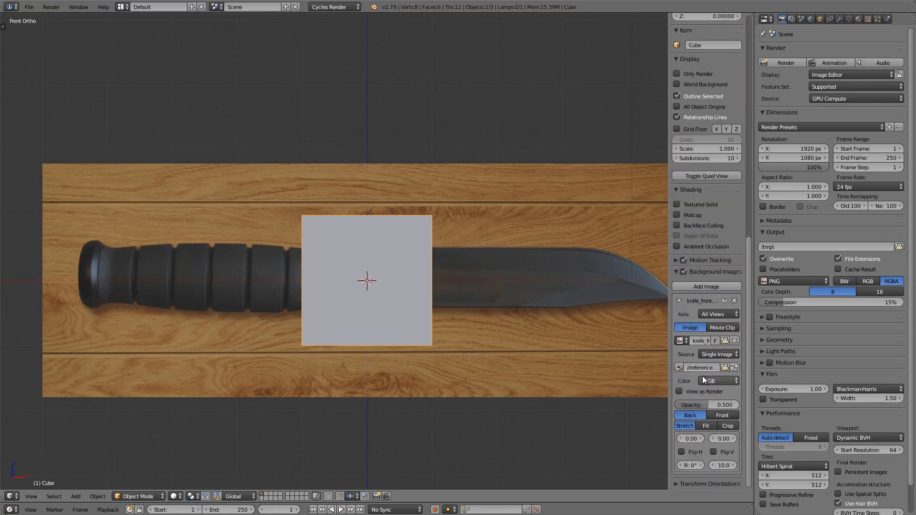
click(712, 312)
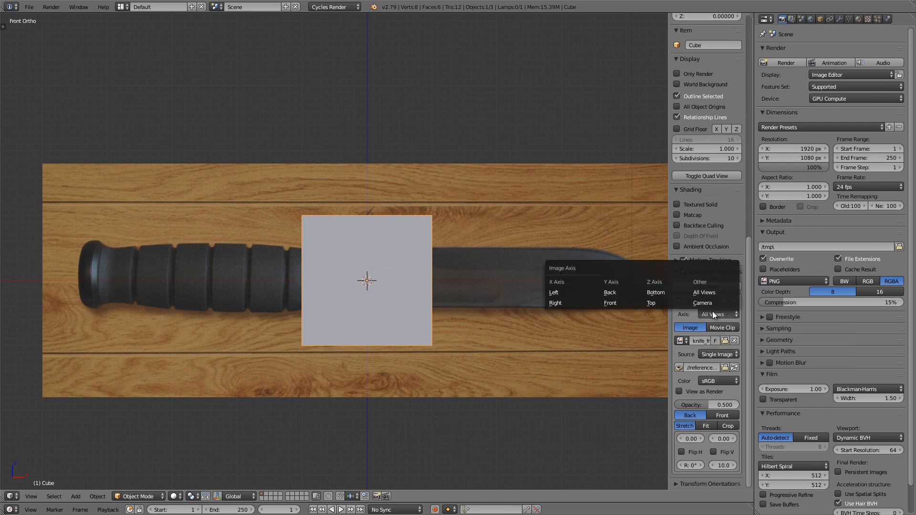
click(617, 302)
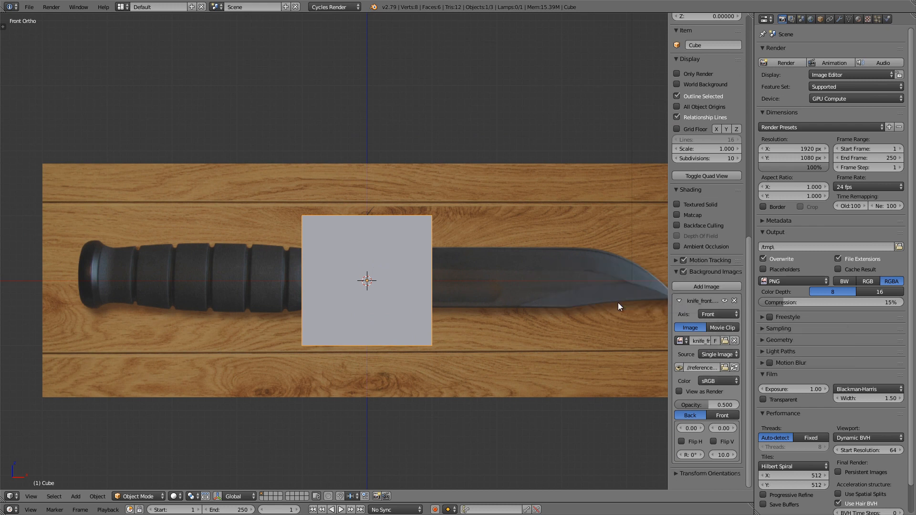
Step: Set the knife background image's opacity to 0.4
click(712, 401)
text(.4)
key(Return)
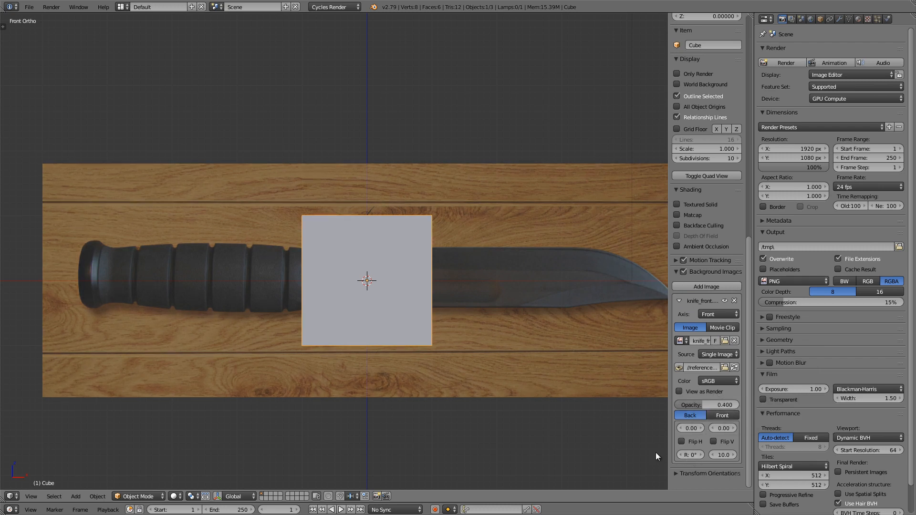
Step: Set the background image's rotation to -90° so the knife stands upright with its blade pointing up
drag(667, 444, 610, 448)
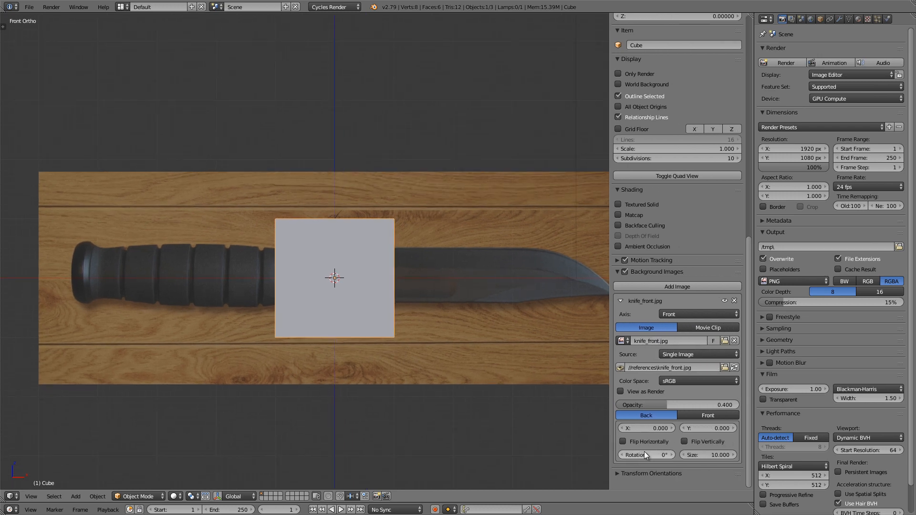
key(BackSpace)
key(Return)
scroll(304, 308, down, 2)
shift+middle_drag(328, 280, 329, 253)
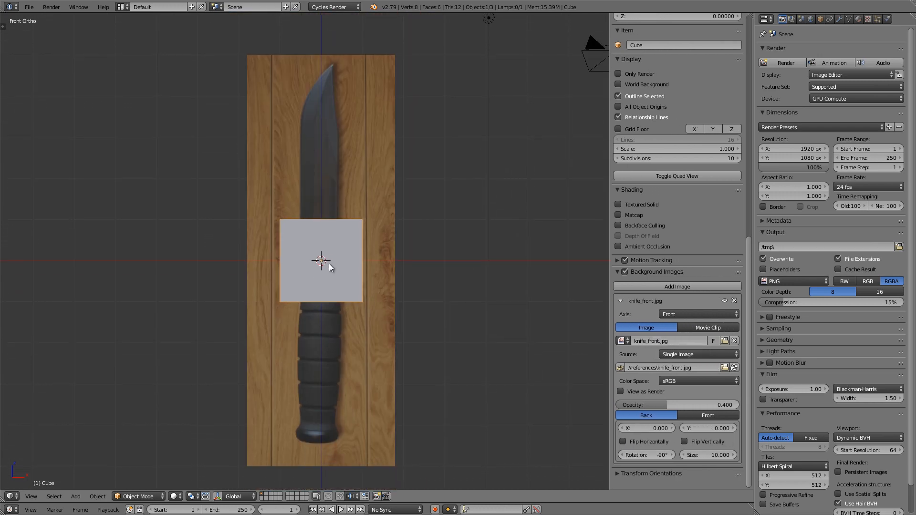
Step: Delete the default cube, lamp and camera from the scene and hide the background image settings
click(334, 255)
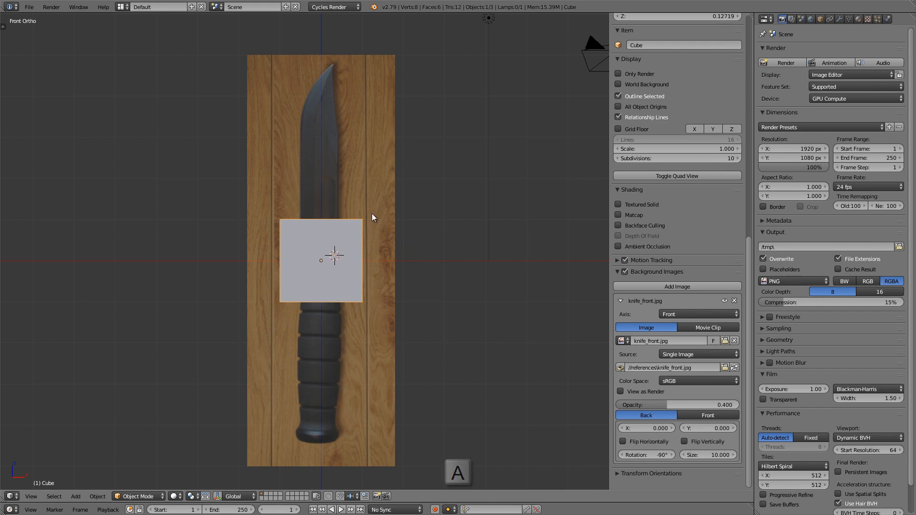
key(a)
key(a)
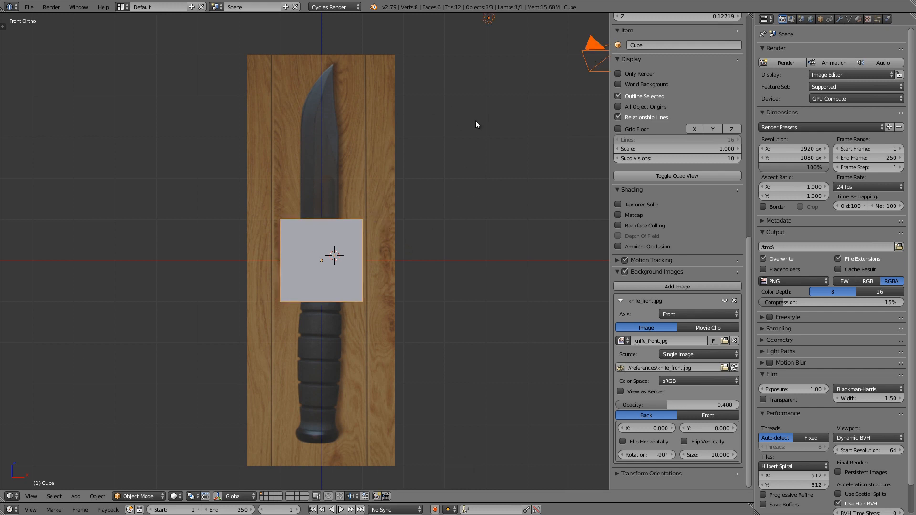
key(x)
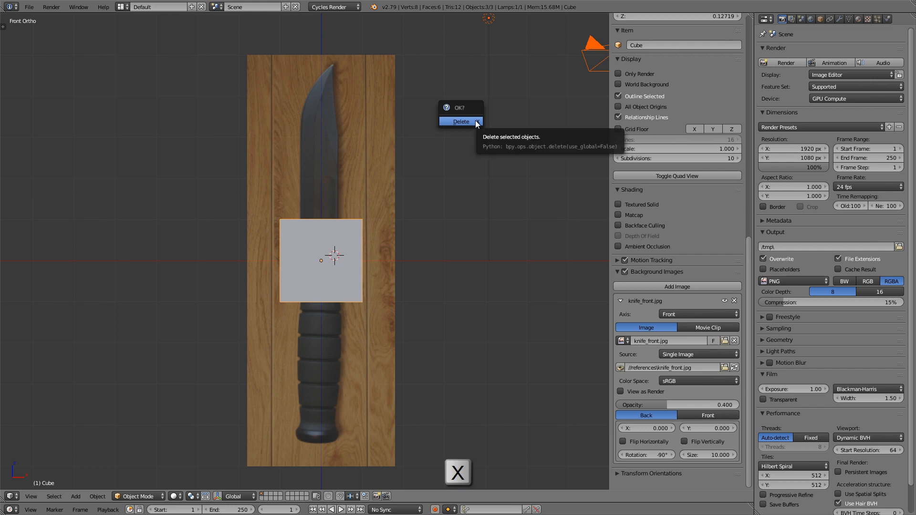
click(461, 122)
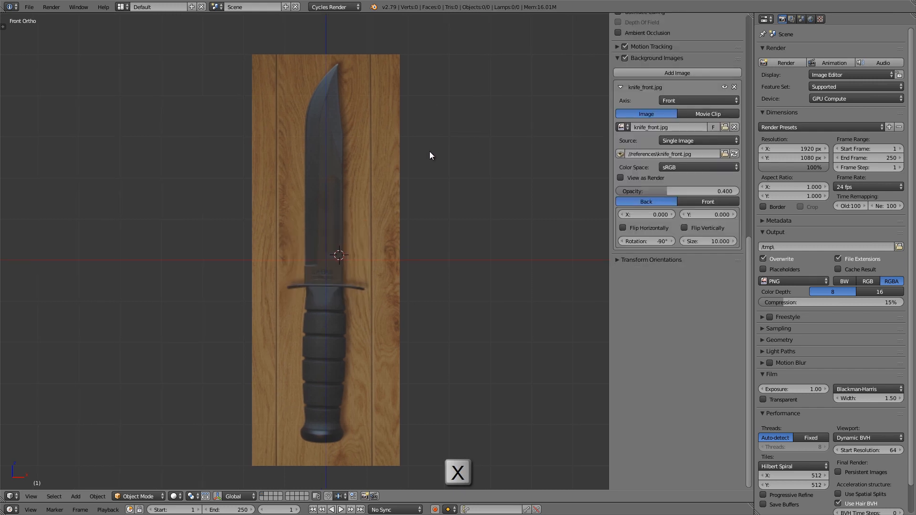
key(n)
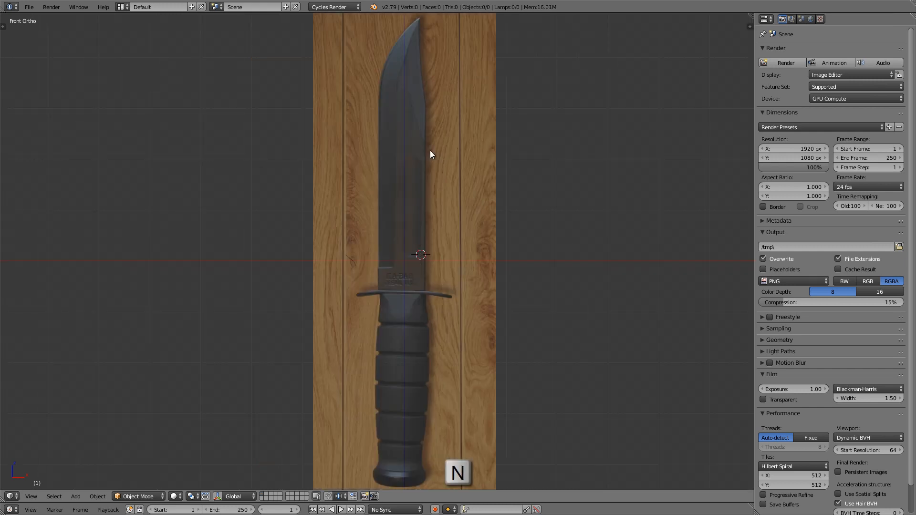
Step: Snap the 3D cursor back to the center of the scene
scroll(431, 153, down, 1)
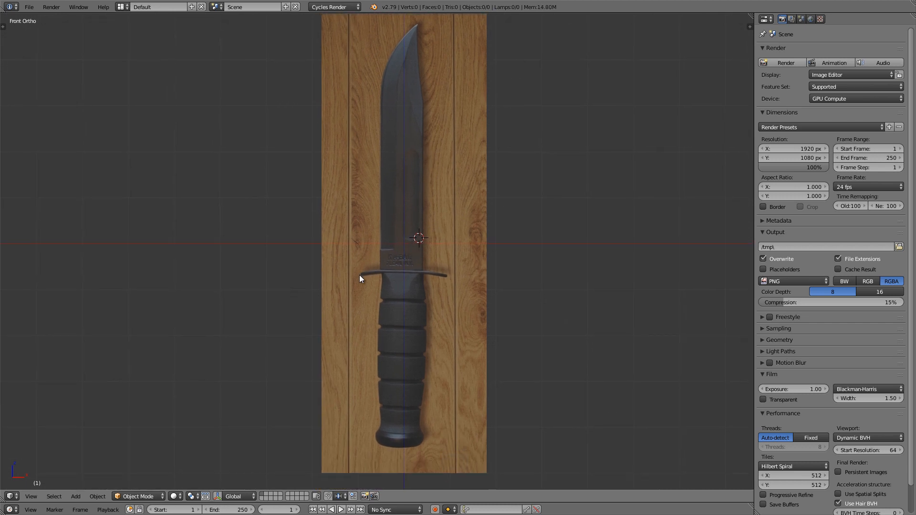
key(shift+s)
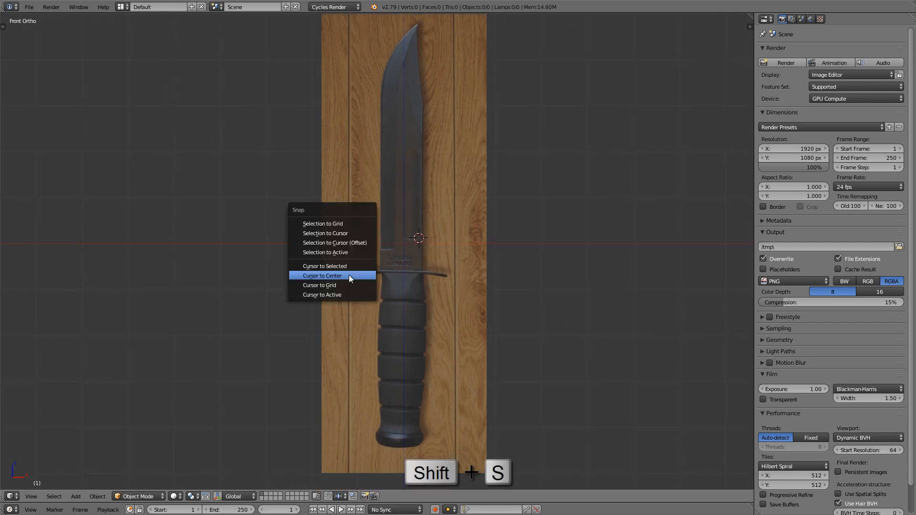
click(349, 276)
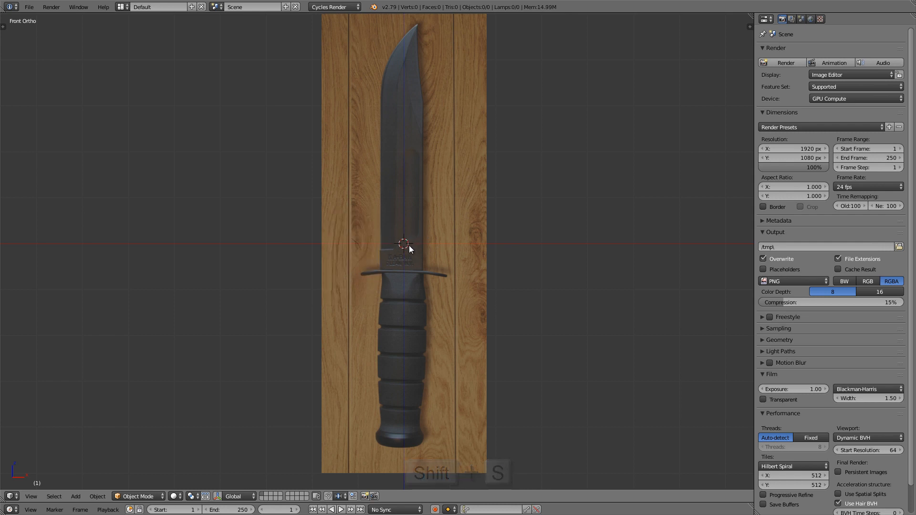
Step: Add a mesh circle at the 3D cursor in the top orthographic view
key(KP_7)
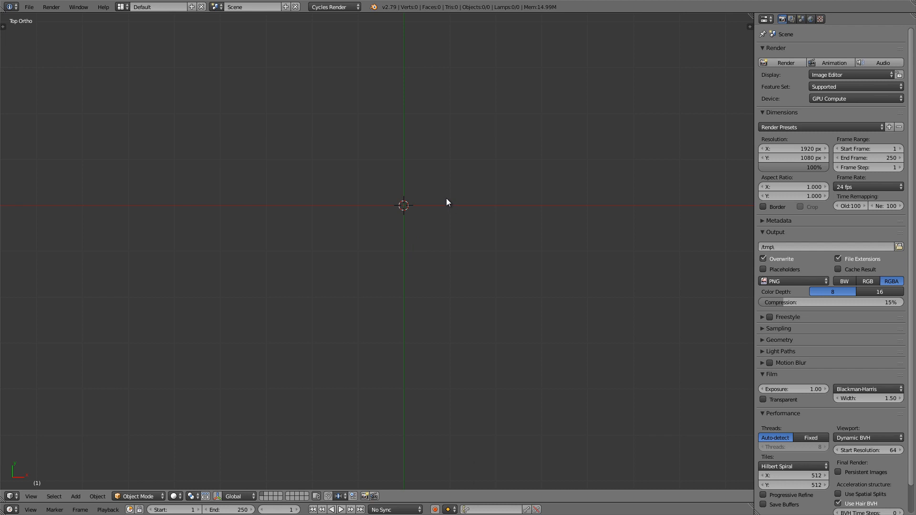
key(shift+a)
mouse_move(445, 199)
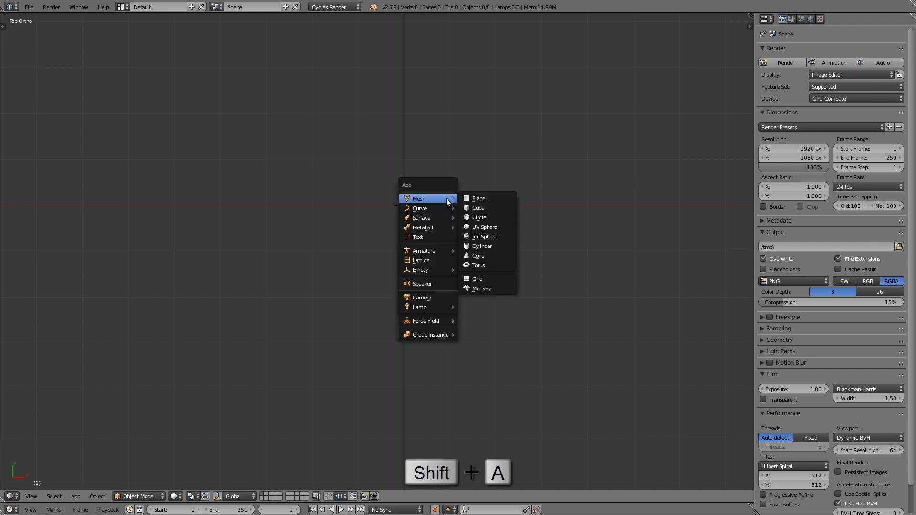
click(491, 220)
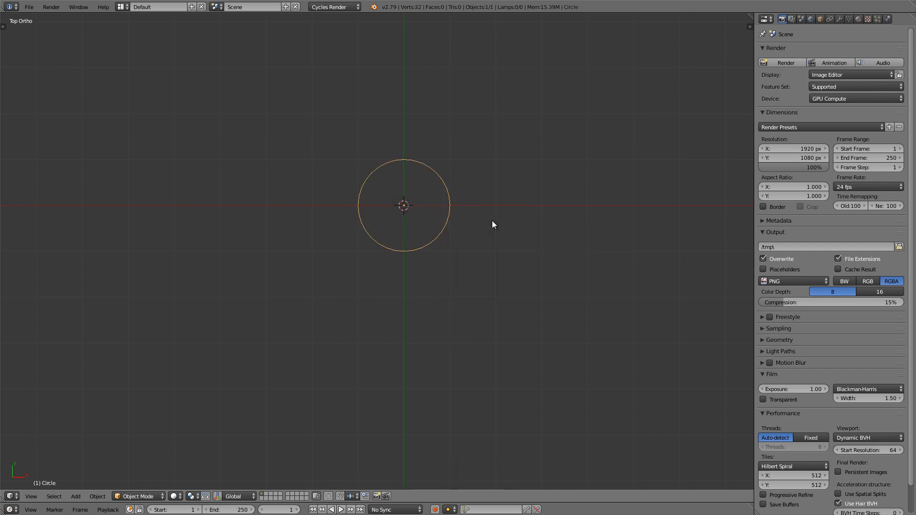
Step: Set the new mesh circle's vertex count to 20 in its creation settings
key(t)
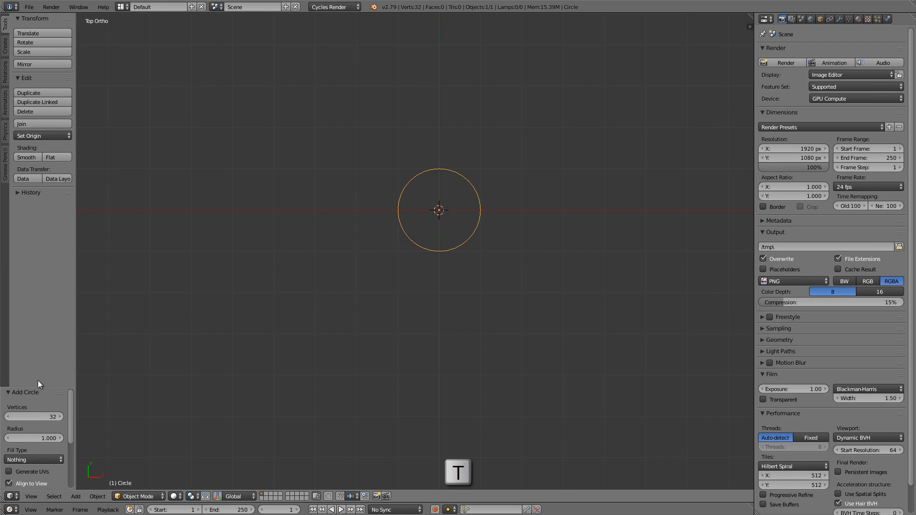
drag(39, 384, 47, 252)
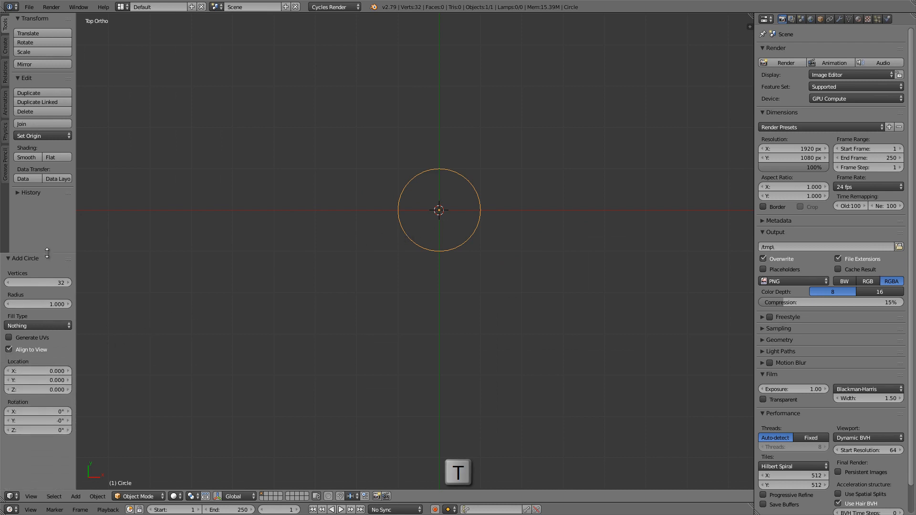
click(39, 281)
text(2)
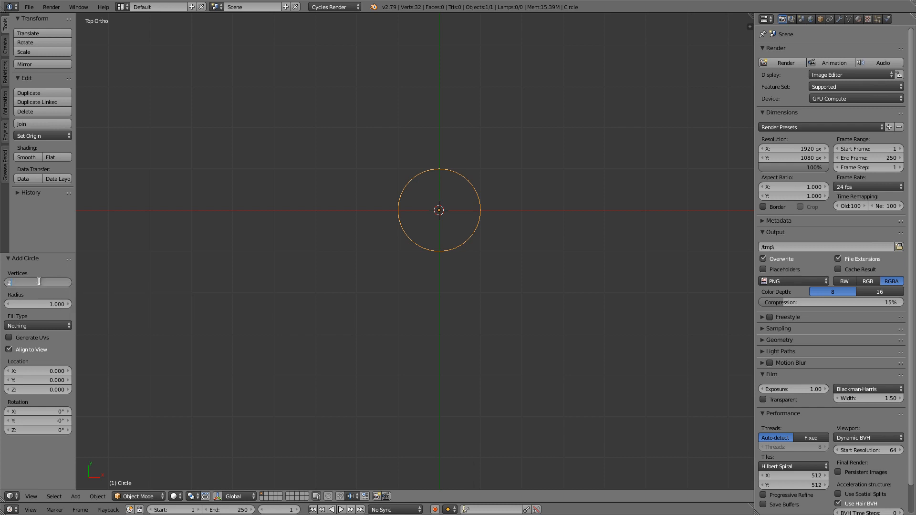
text(0)
key(Return)
key(t)
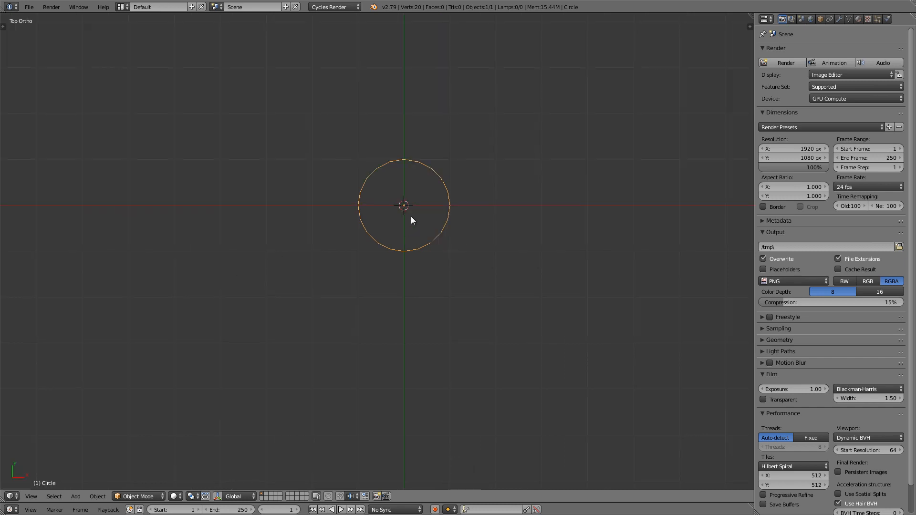
Step: Enter Edit Mode in the front orthographic view and scale the circle down to roughly the knife handle's width
key(Tab)
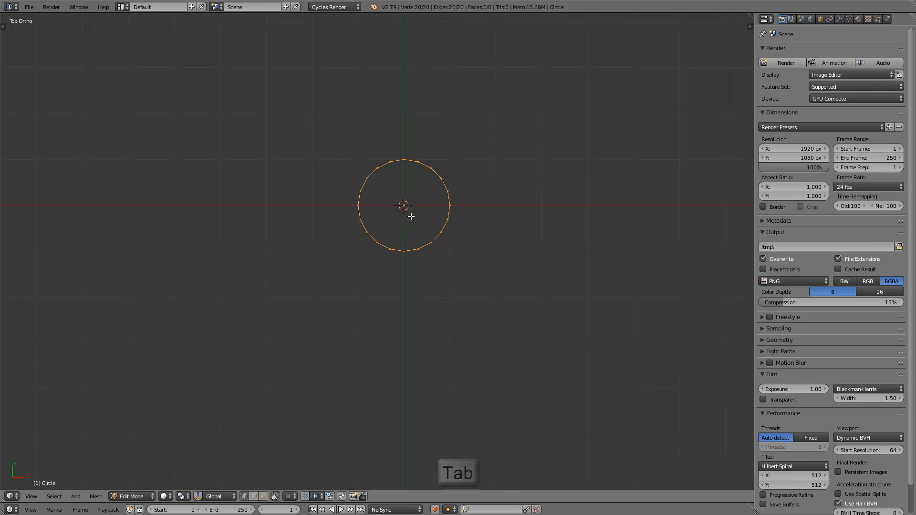
key(KP_1)
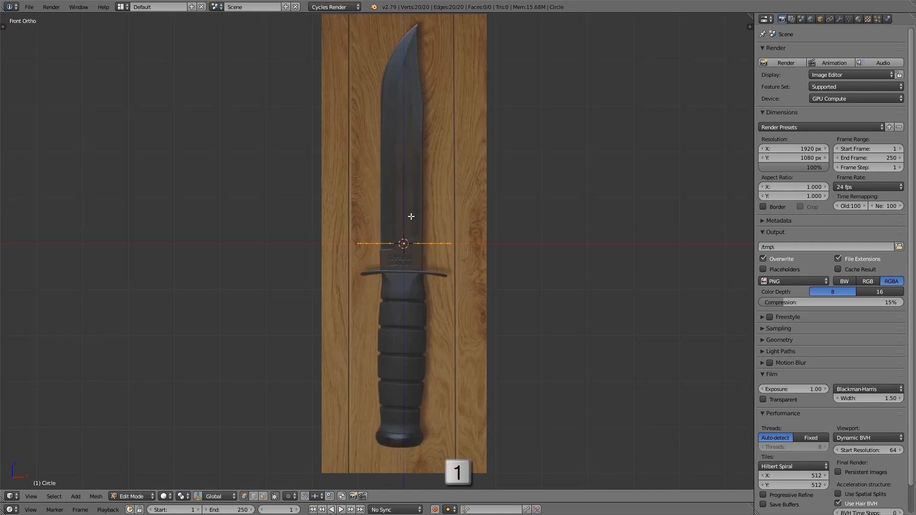
shift+middle_drag(421, 278, 420, 165)
scroll(420, 164, up, 8)
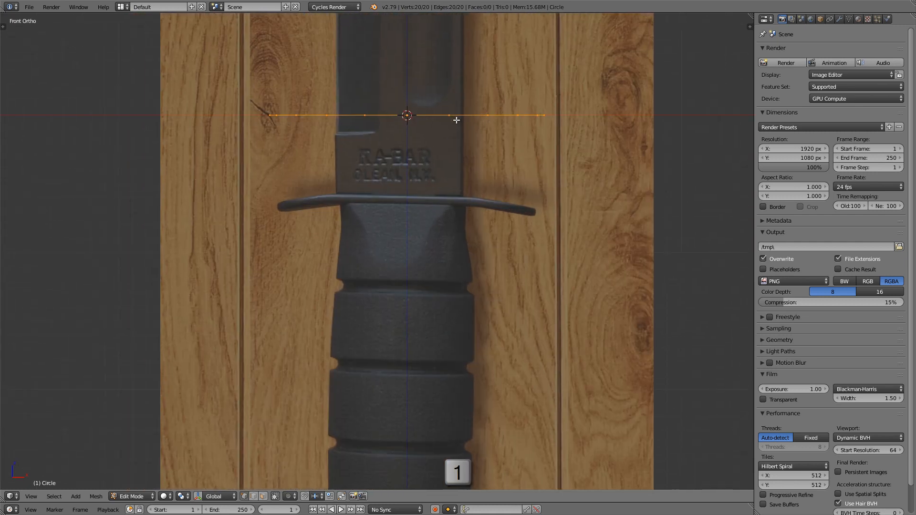
key(s)
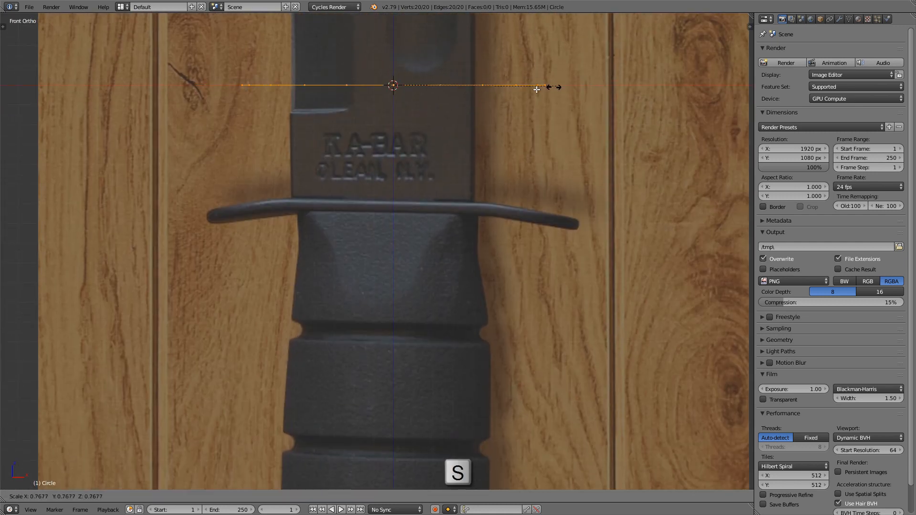
click(499, 94)
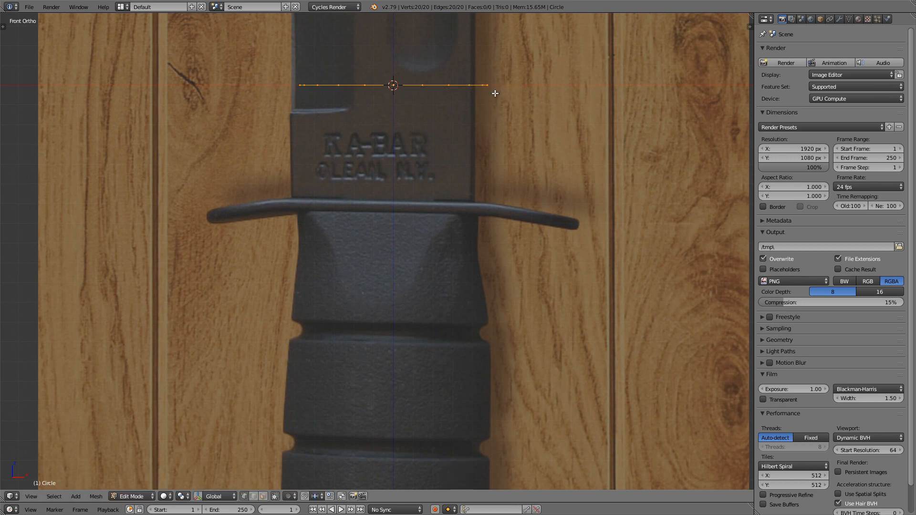
Step: Move the circle down to the handle's upper end just beneath the guard and scale it by about 0.97 to fit
key(g)
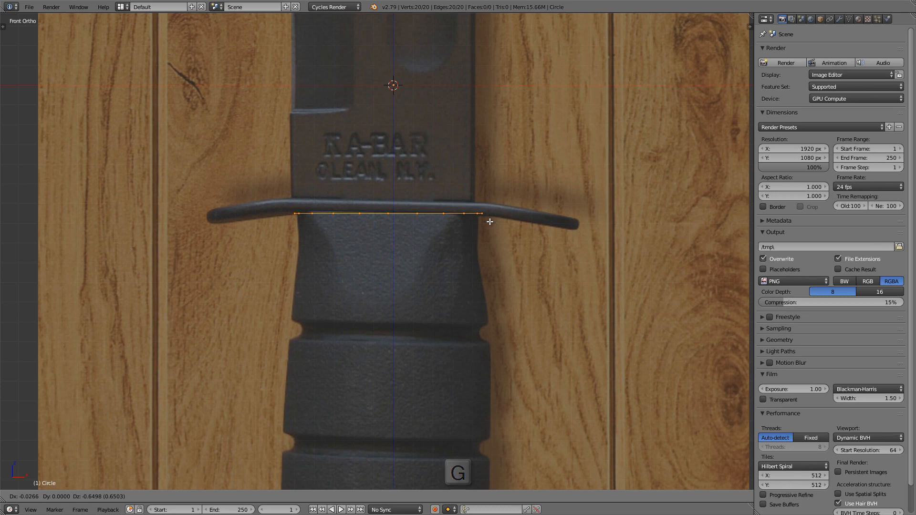
click(490, 222)
key(s)
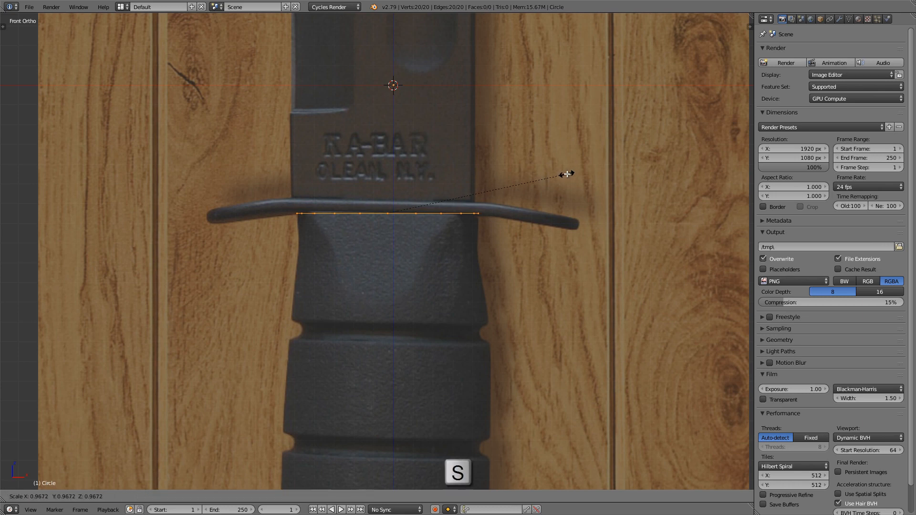
click(567, 174)
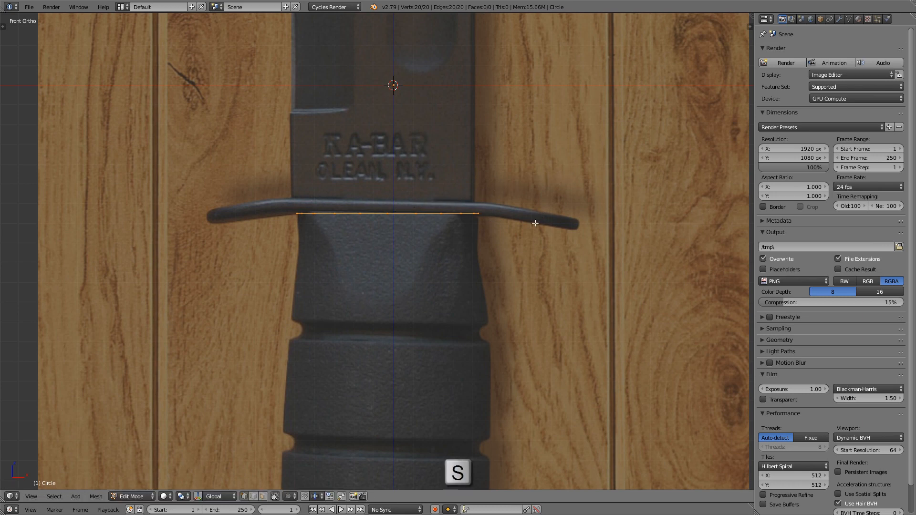
Step: Extrude the circle straight down along the Z axis to just above the pommel, forming the handle's tube
scroll(527, 143, down, 4)
shift+middle_drag(523, 134, 498, 105)
shift+middle_drag(498, 105, 489, 96)
key(e)
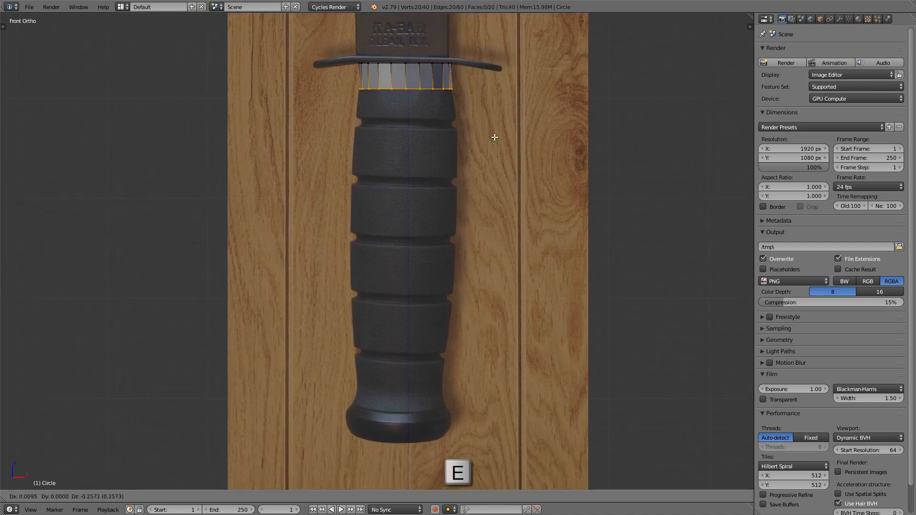
key(z)
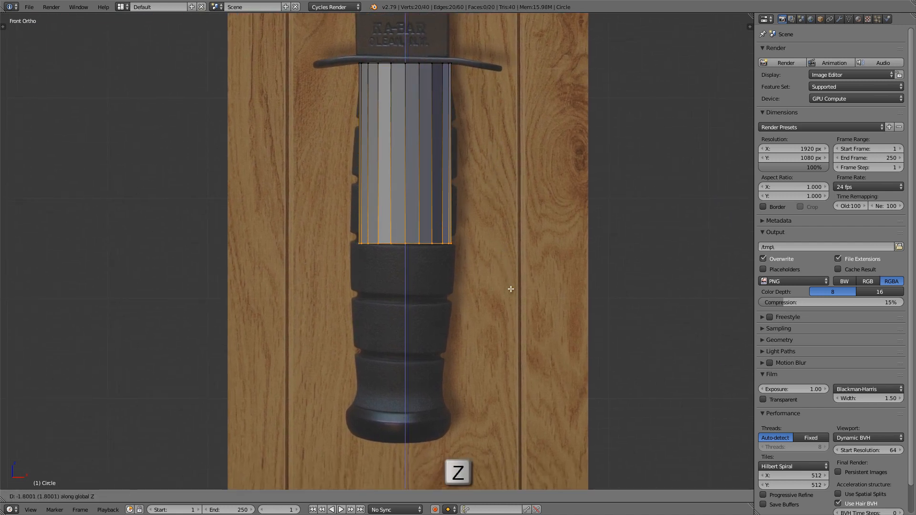
click(510, 420)
Step: Display the handle mesh in wireframe so the reference handle shows through it
shift+middle_drag(364, 388, 361, 396)
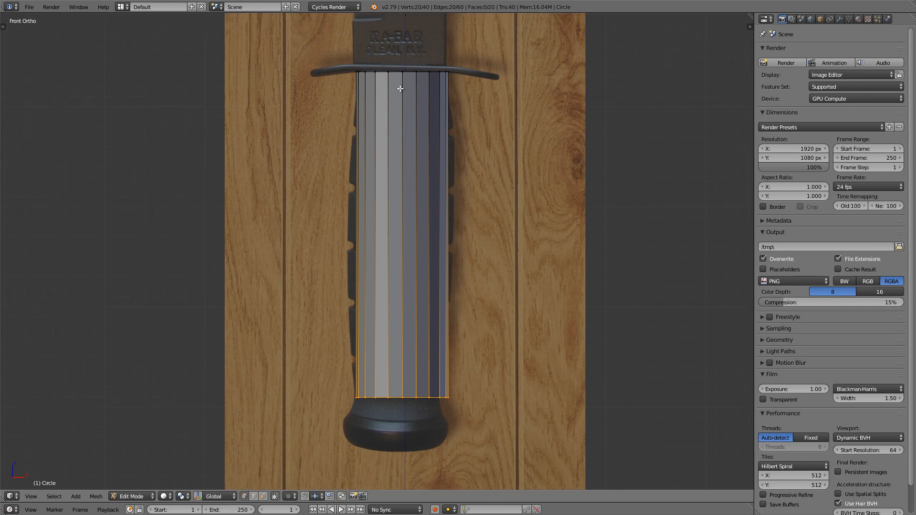
scroll(392, 421, up, 1)
scroll(392, 421, up, 1)
shift+middle_drag(392, 421, 373, 343)
scroll(383, 330, down, 2)
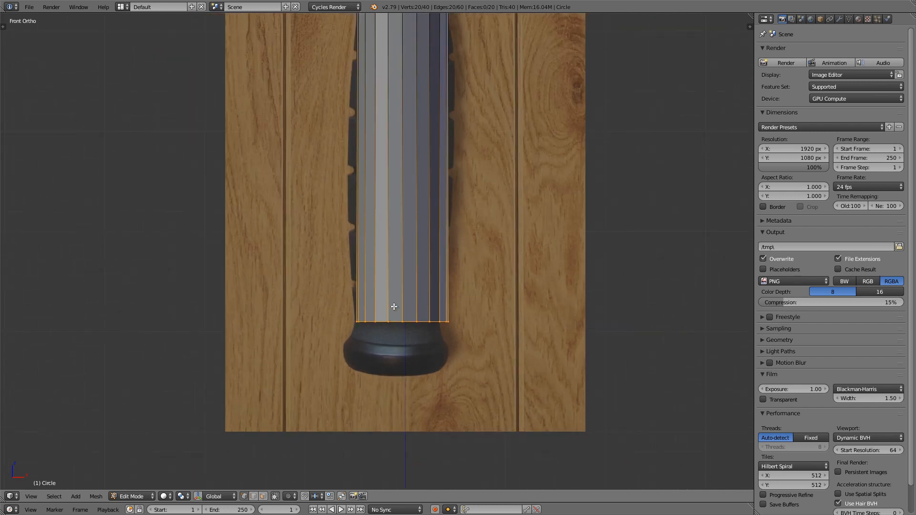
shift+middle_drag(408, 237, 406, 321)
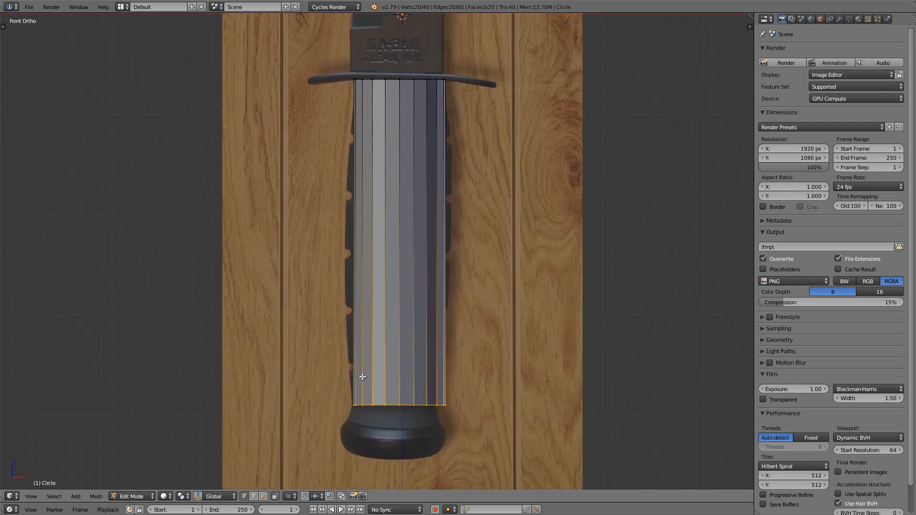
key(z)
scroll(403, 305, up, 1)
shift+scroll(442, 256, up, 1)
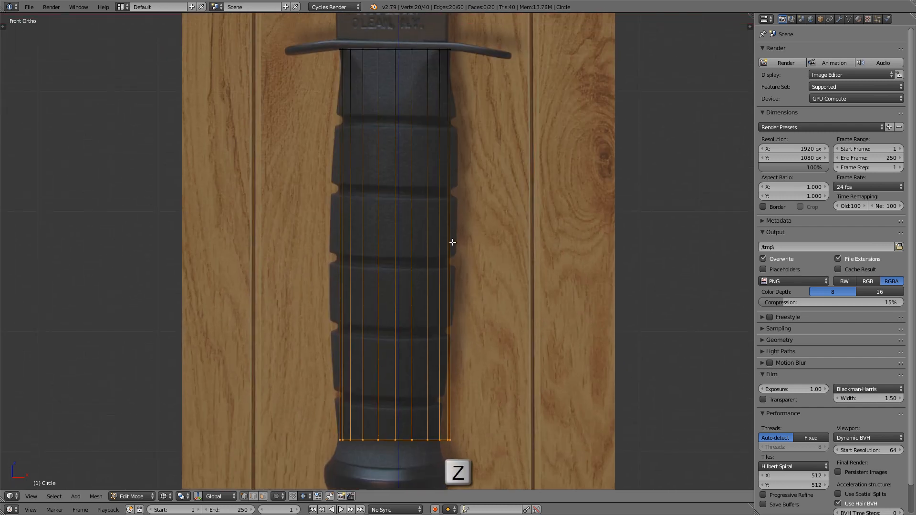
scroll(456, 243, up, 1)
shift+middle_drag(460, 241, 460, 244)
ctrl+middle_drag(460, 244, 460, 246)
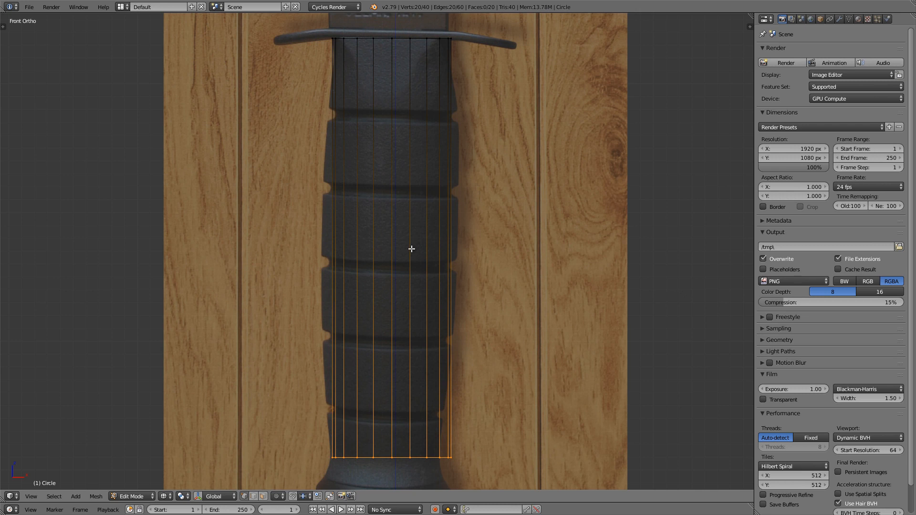
Step: Add five evenly spaced horizontal loop cuts along the handle, leaving them unslid
key(ctrl+r)
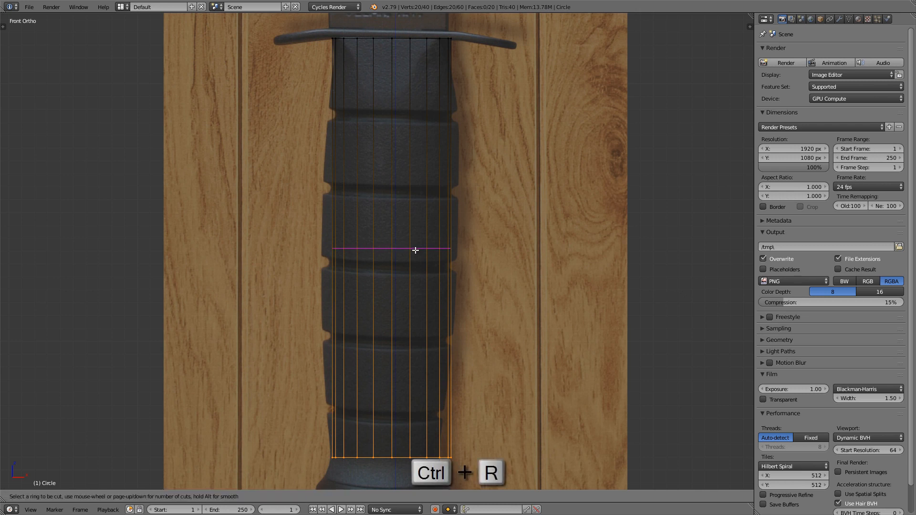
scroll(415, 249, up, 2)
scroll(416, 250, up, 2)
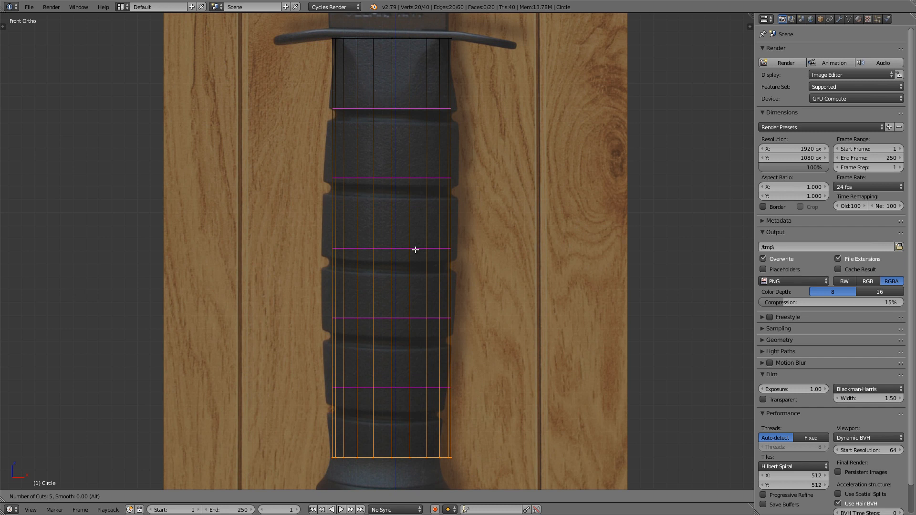
click(415, 250)
right_click(419, 222)
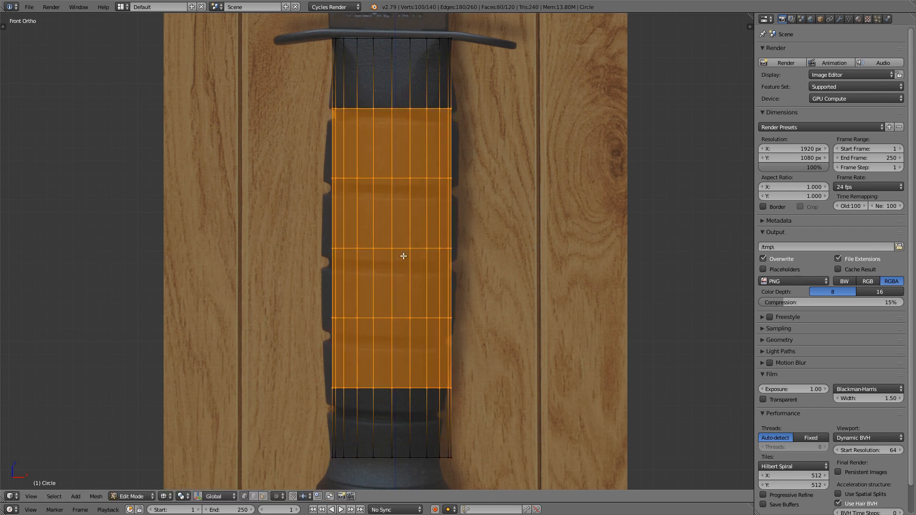
Step: Select only the handle's middle edge loop and enable proportional editing
shift+middle_drag(411, 160, 404, 163)
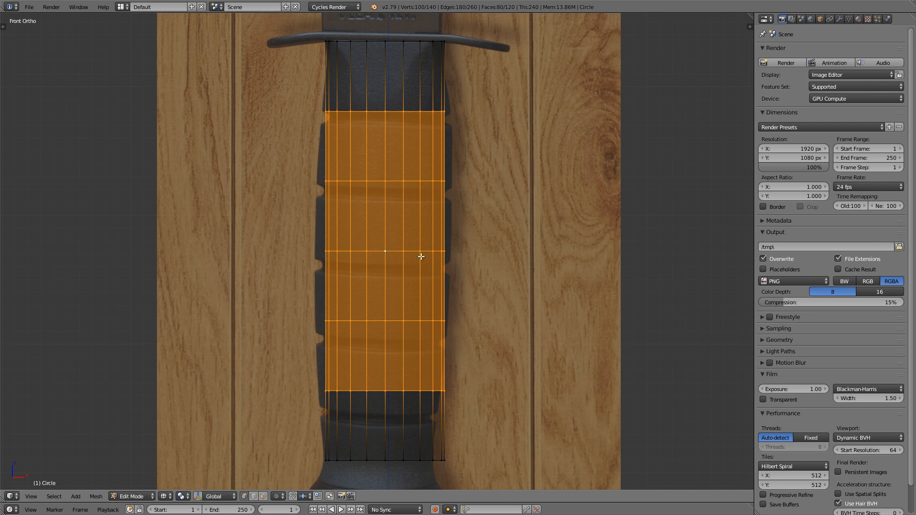
alt+right_click(375, 251)
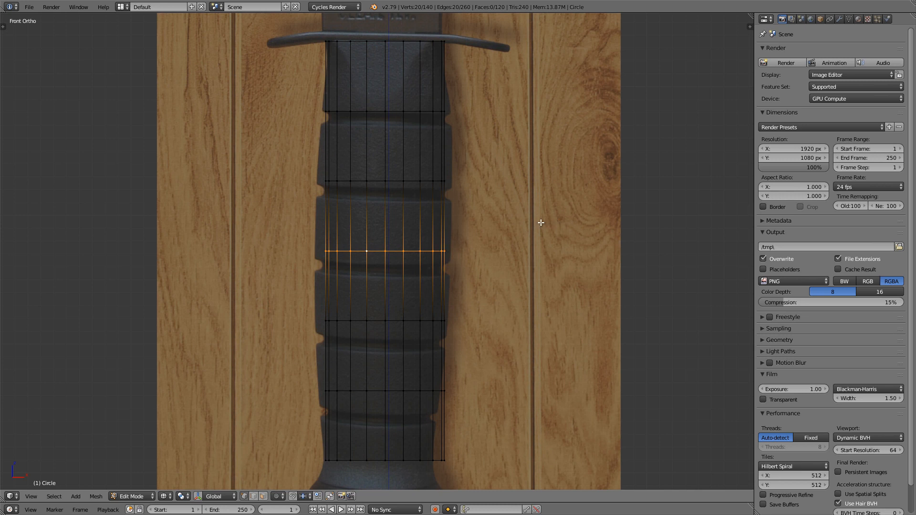
key(o)
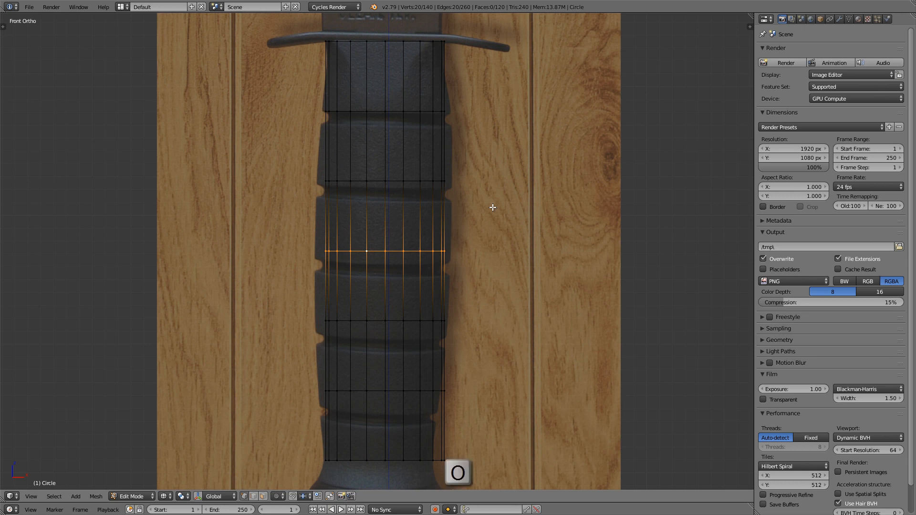
key(s)
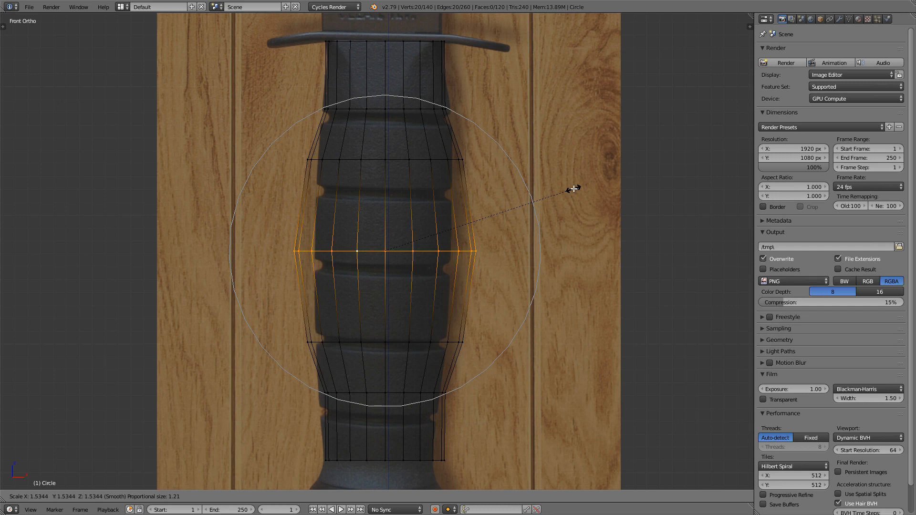
scroll(592, 193, down, 3)
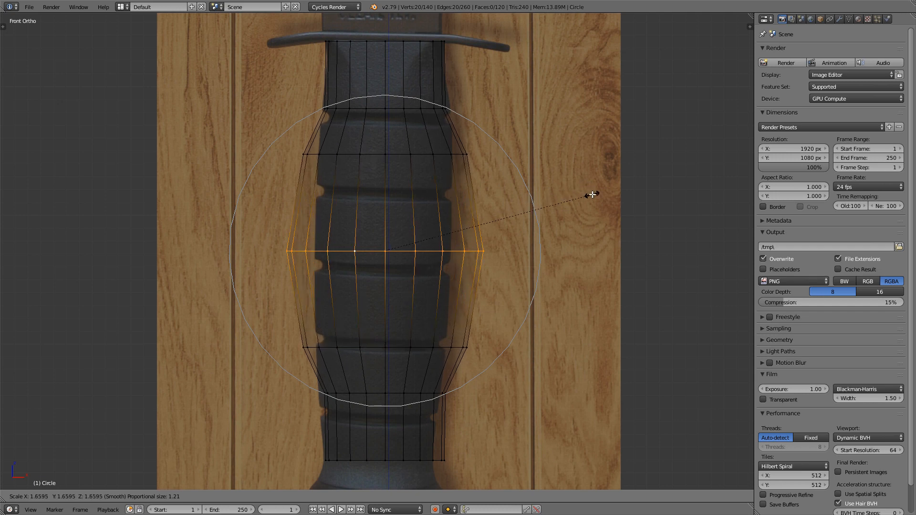
scroll(597, 194, up, 1)
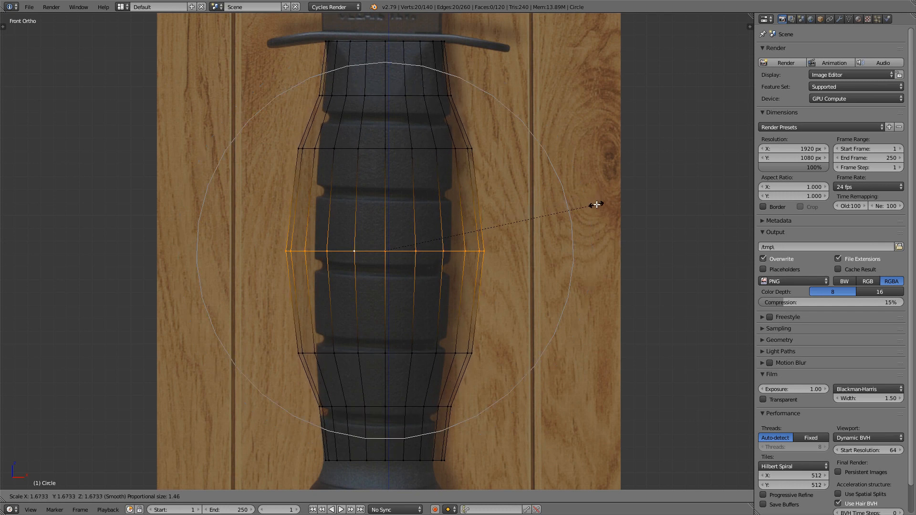
scroll(592, 205, up, 1)
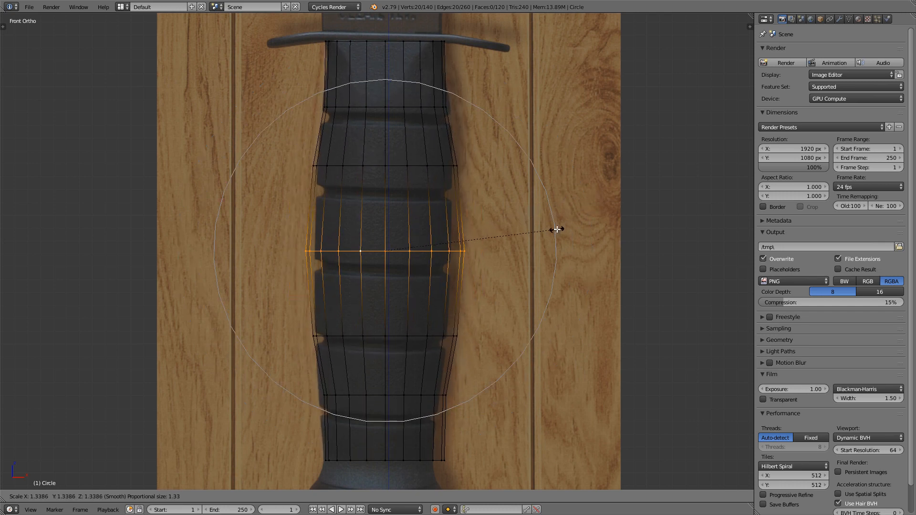
key(Escape)
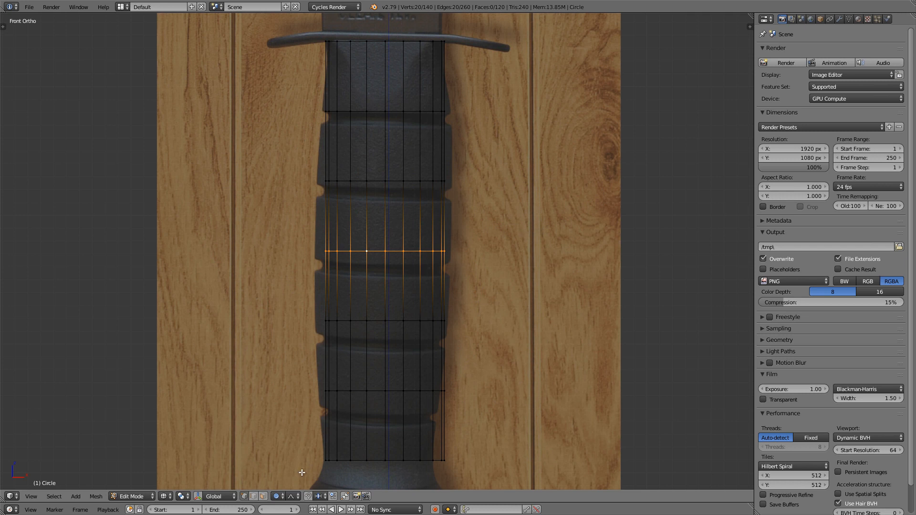
Step: Change the proportional editing falloff to Sphere
click(296, 497)
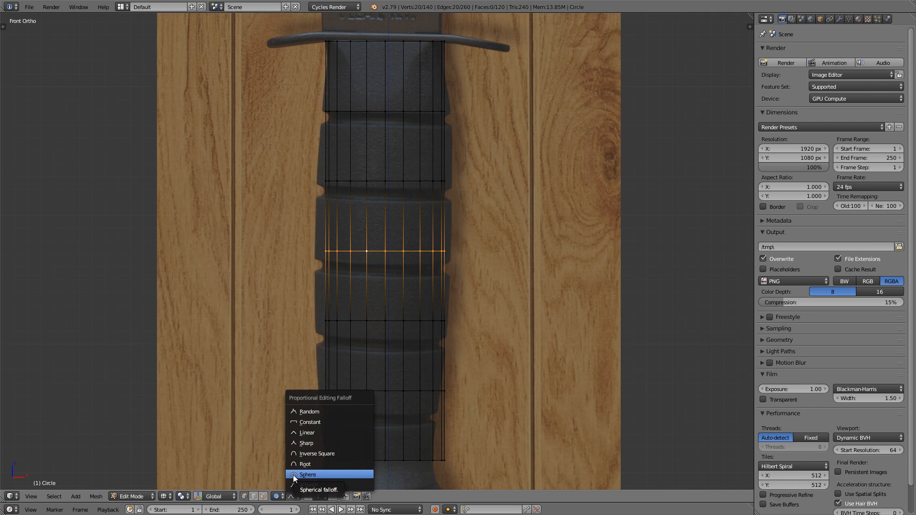
click(319, 474)
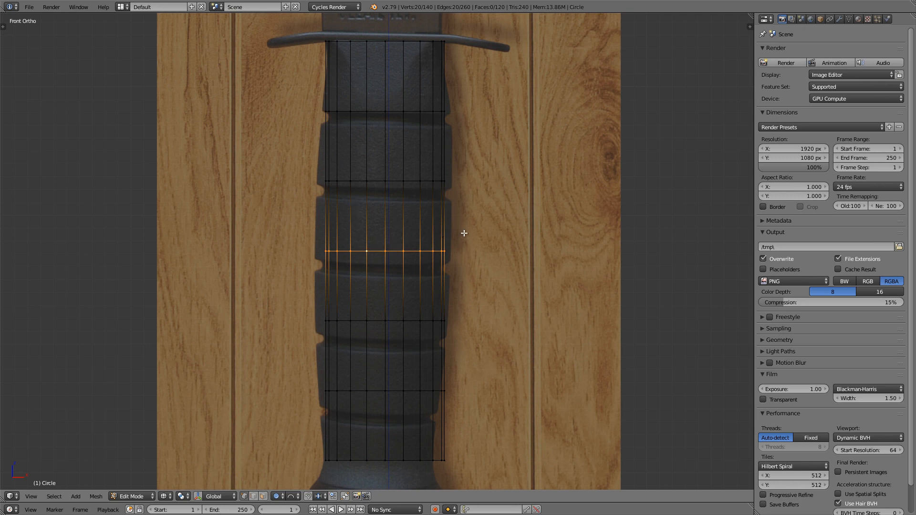
key(s)
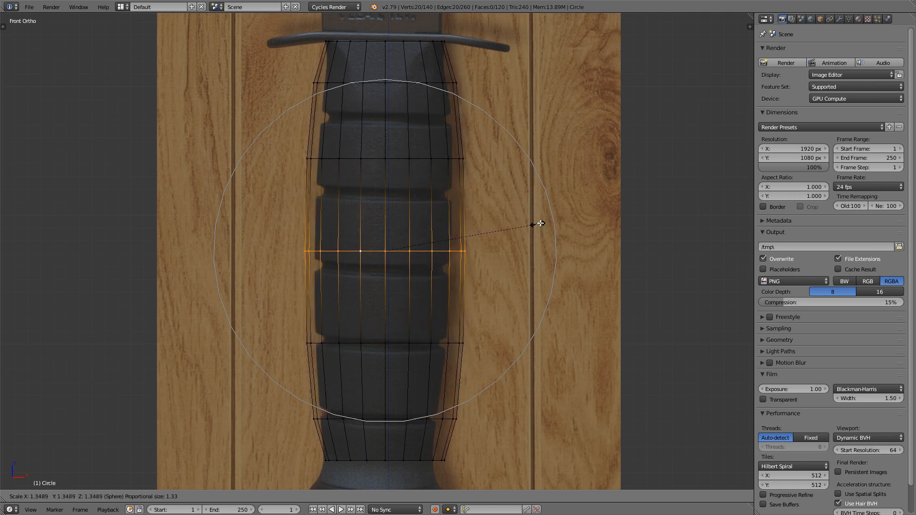
key(shift+z)
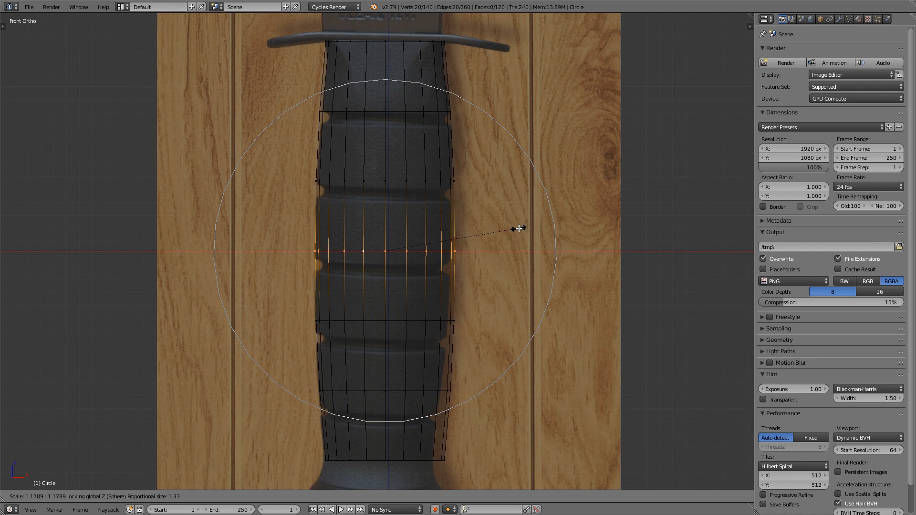
key(Escape)
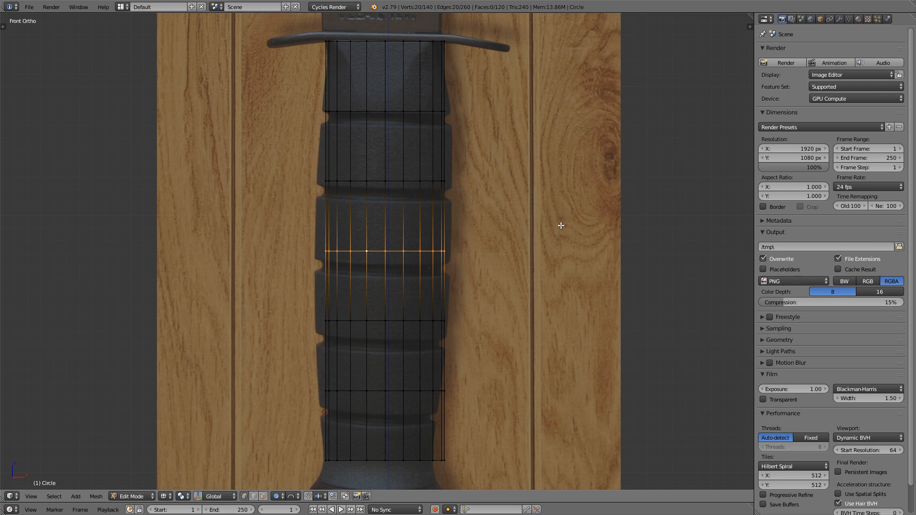
Step: Scale the handle's middle loop by about 1.18 in X and Y only, with proportional falloff bulging the neighbouring loops
key(s)
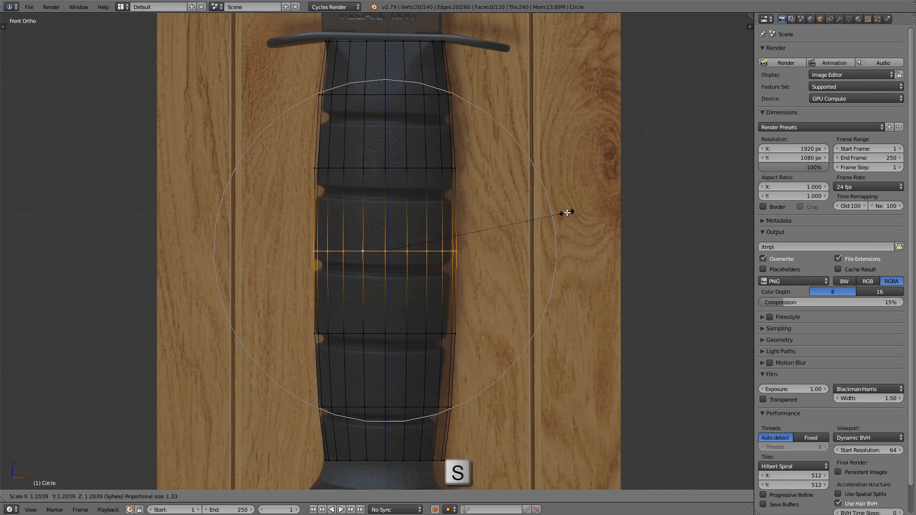
key(shift+z)
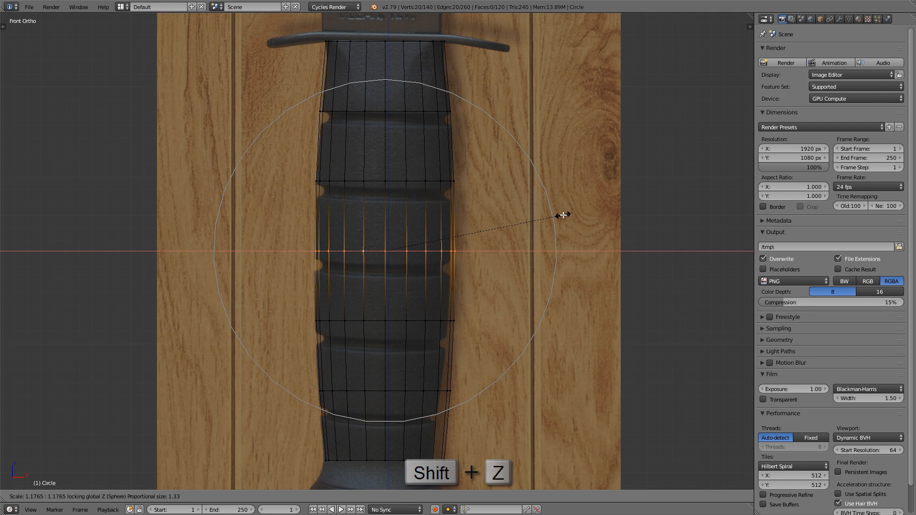
click(563, 215)
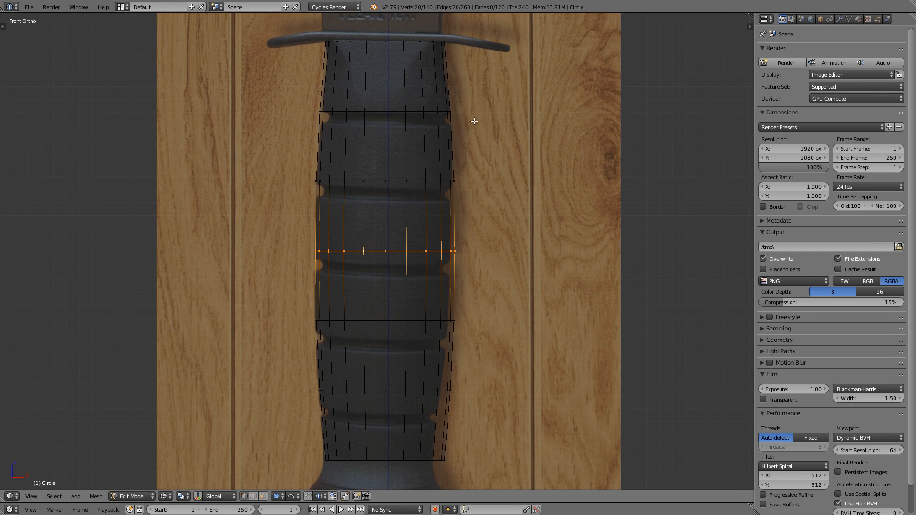
Step: Box-select the handle's five inner edge loops and turn off proportional editing
key(b)
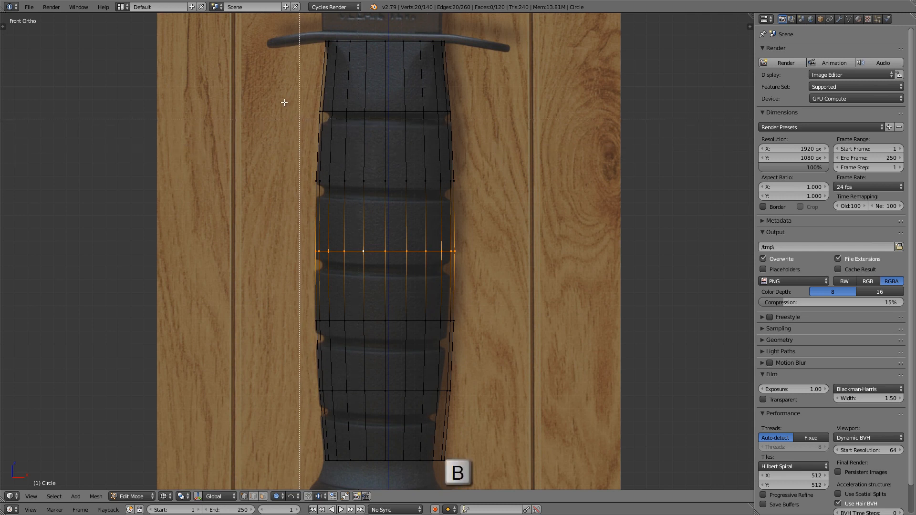
drag(277, 93, 558, 432)
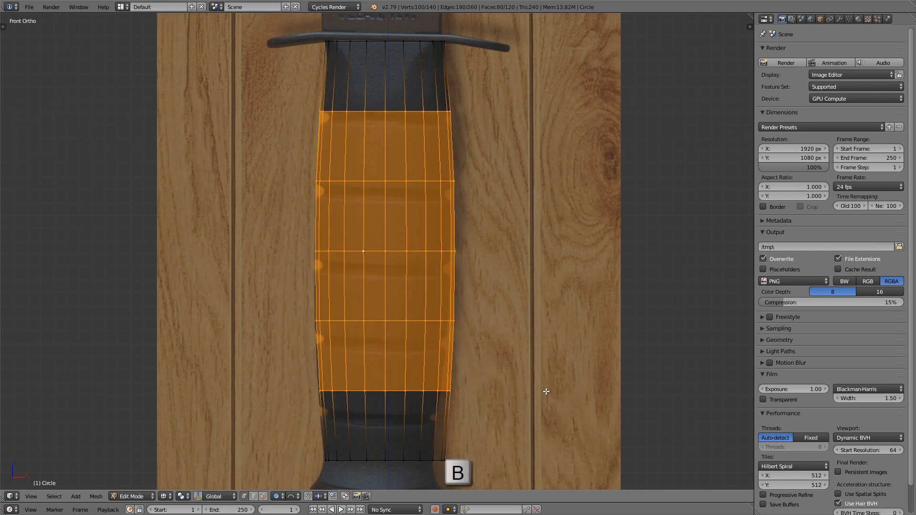
scroll(420, 315, up, 1)
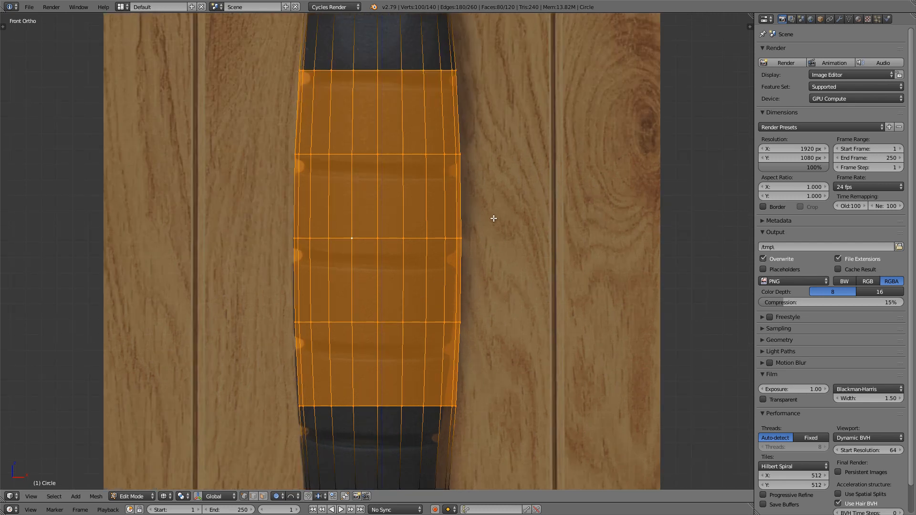
key(o)
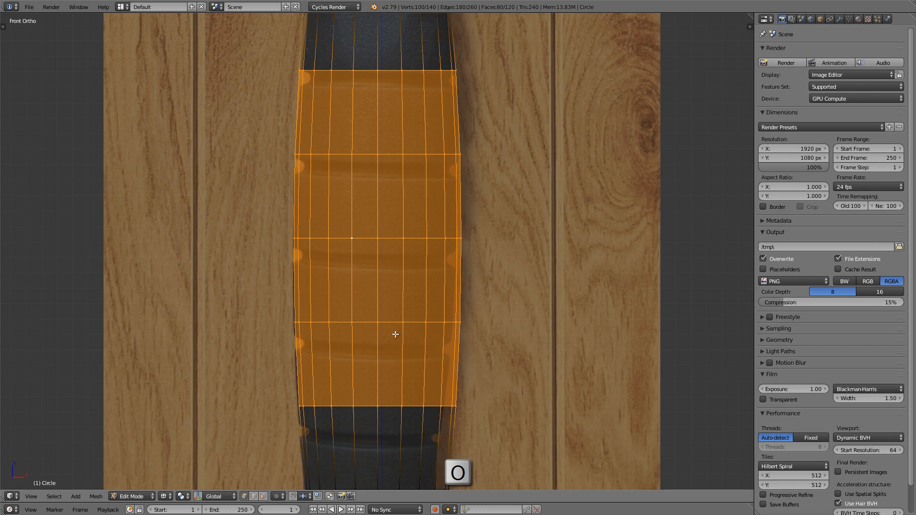
Step: Slide the five selected loops down along the handle's edges by about 0.26, toward the reference grooves
scroll(395, 335, up, 1)
shift+middle_drag(436, 322, 471, 315)
ctrl+middle_drag(471, 315, 460, 287)
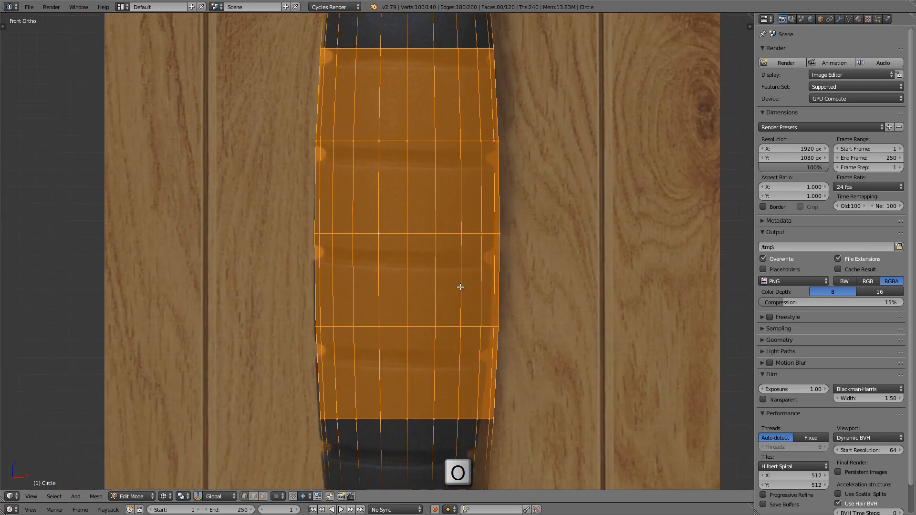
key(g)
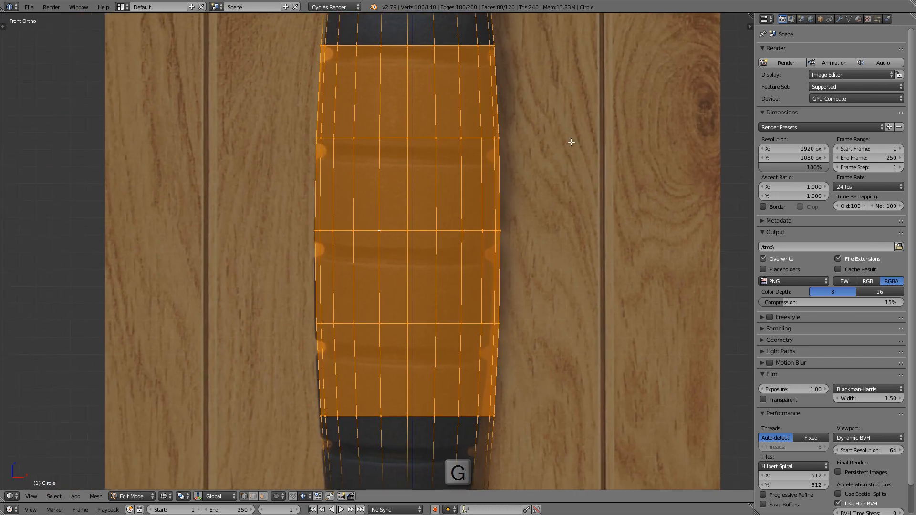
key(g)
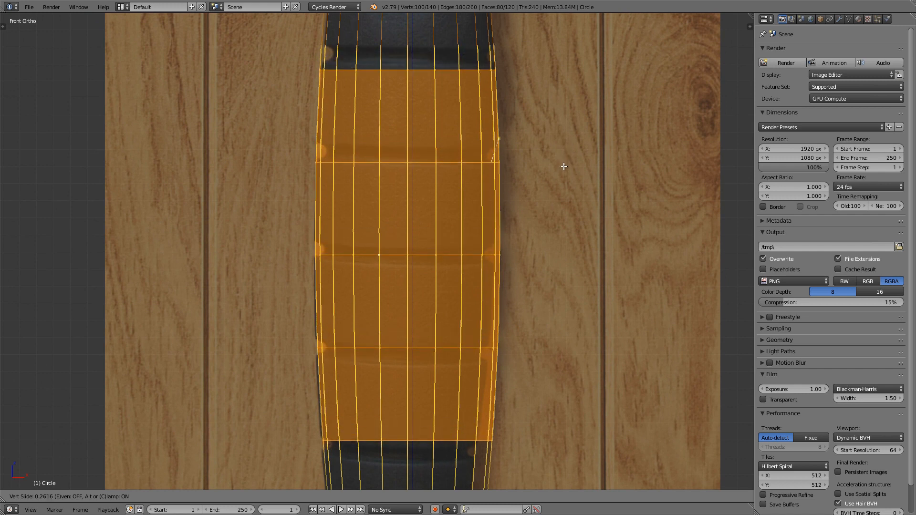
click(564, 166)
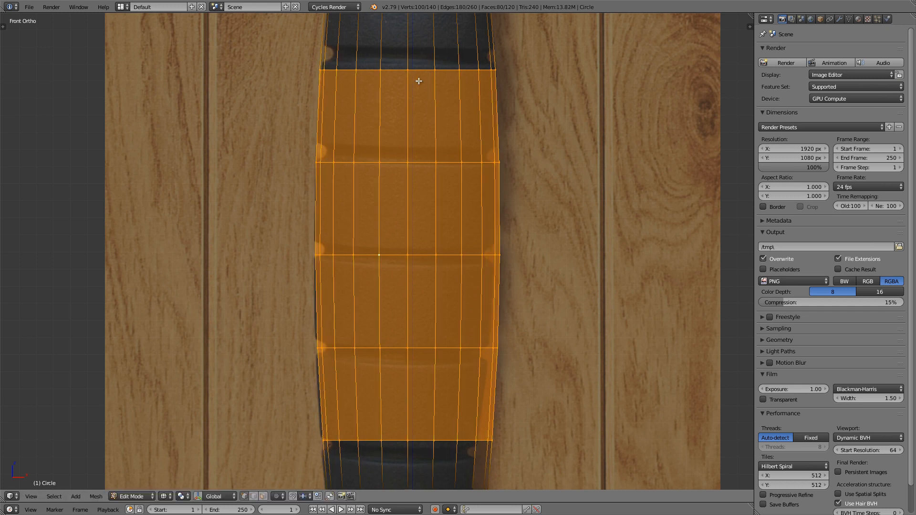
Step: Scale the five loops along Z by about 1.07 to match the groove spacing and deselect everything
key(s)
key(z)
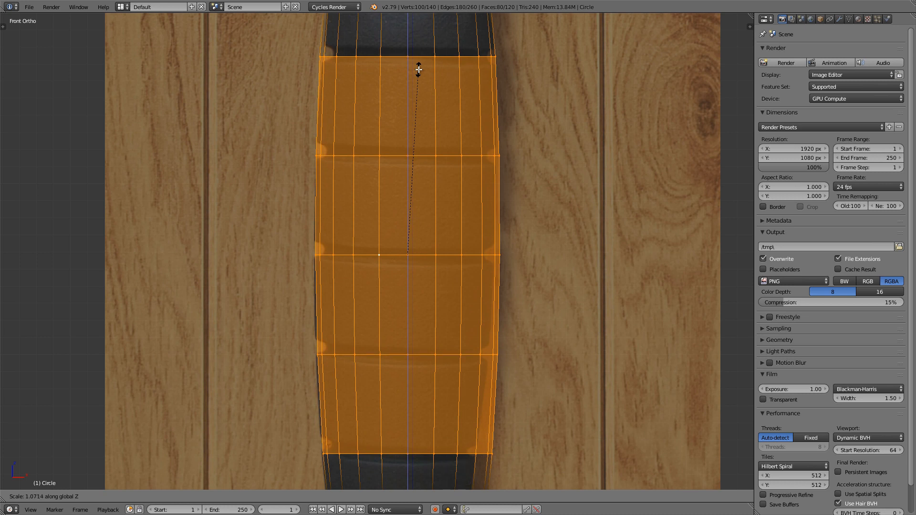
click(419, 70)
key(shift+z)
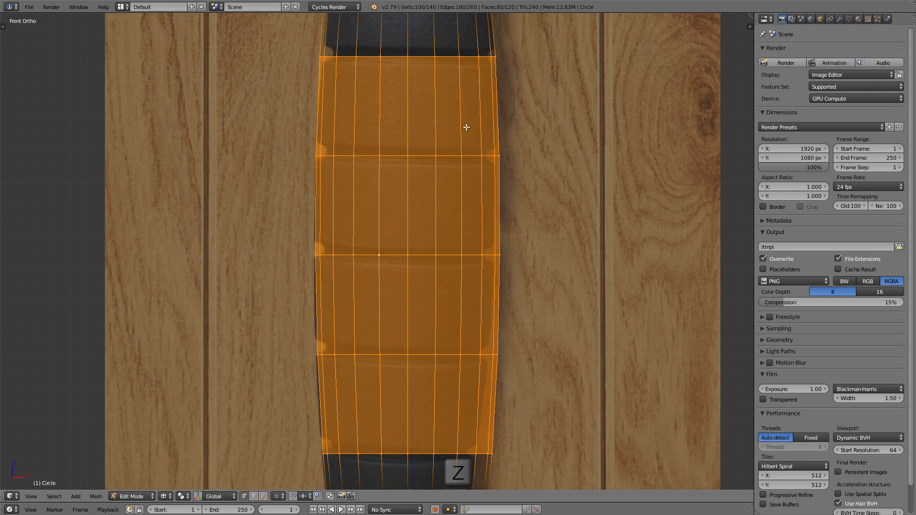
key(a)
key(z)
scroll(486, 143, down, 2)
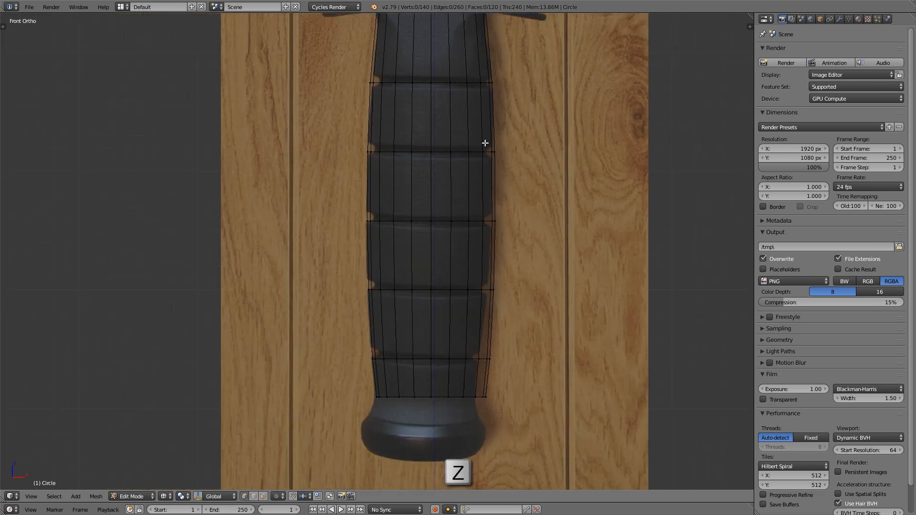
Step: Select the handle's bottom edge loop and scale it to about 0.93 to narrow the lower end
shift+middle_drag(486, 143, 451, 164)
shift+middle_drag(433, 330, 427, 201)
scroll(427, 256, up, 3)
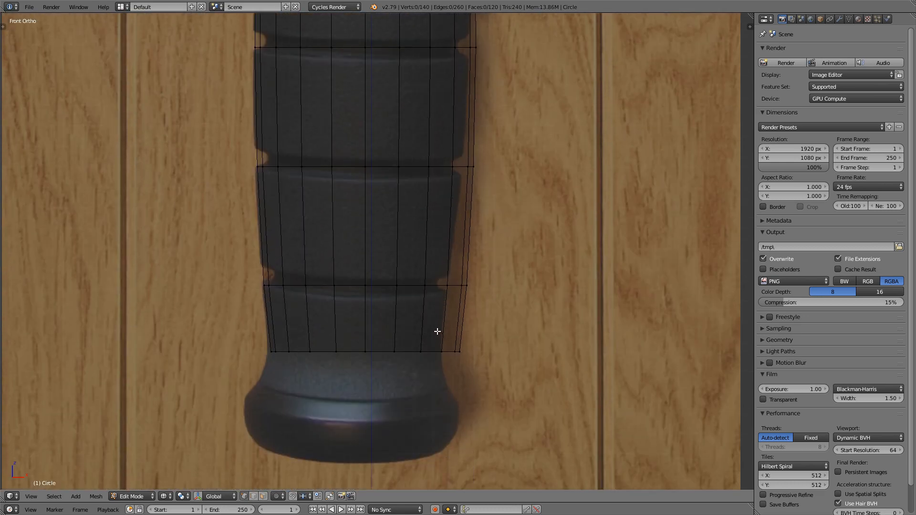
mouse_move(437, 331)
shift+middle_down()
mouse_move(436, 344)
mouse_move(441, 319)
shift+middle_up()
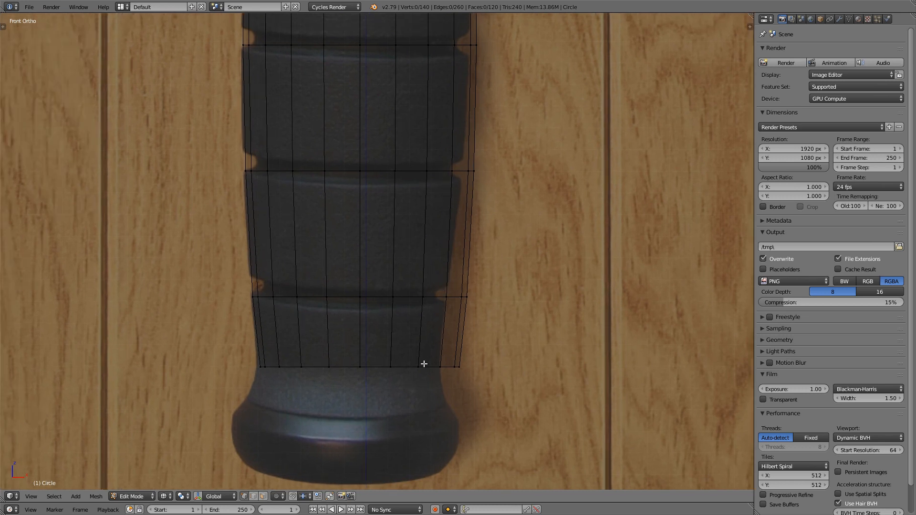
alt+right_click(404, 373)
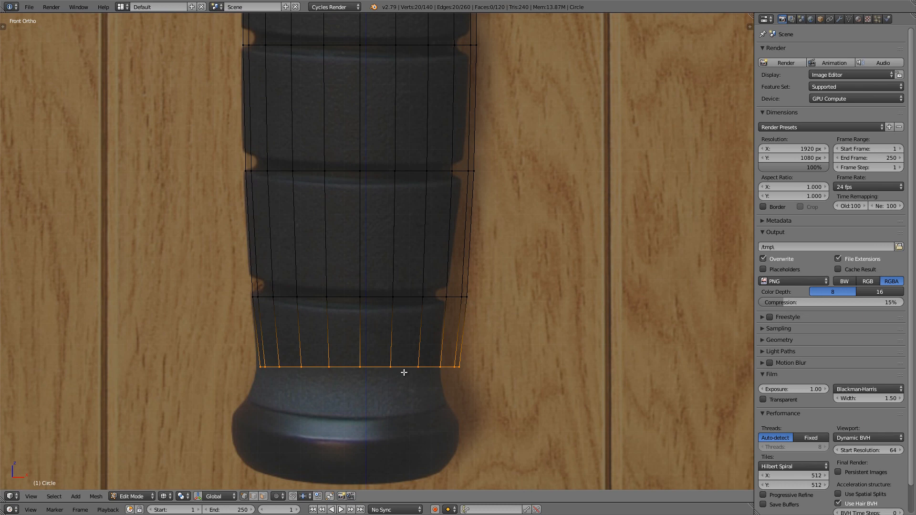
scroll(404, 372, up, 2)
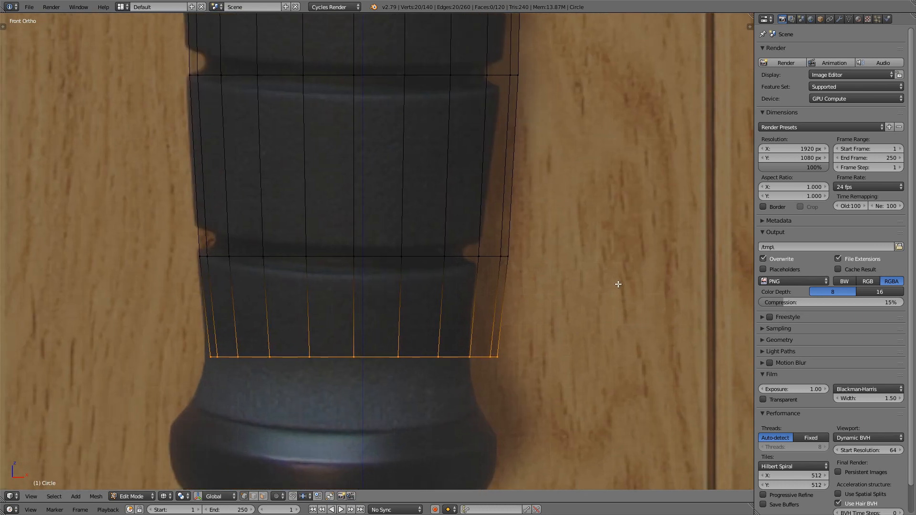
key(s)
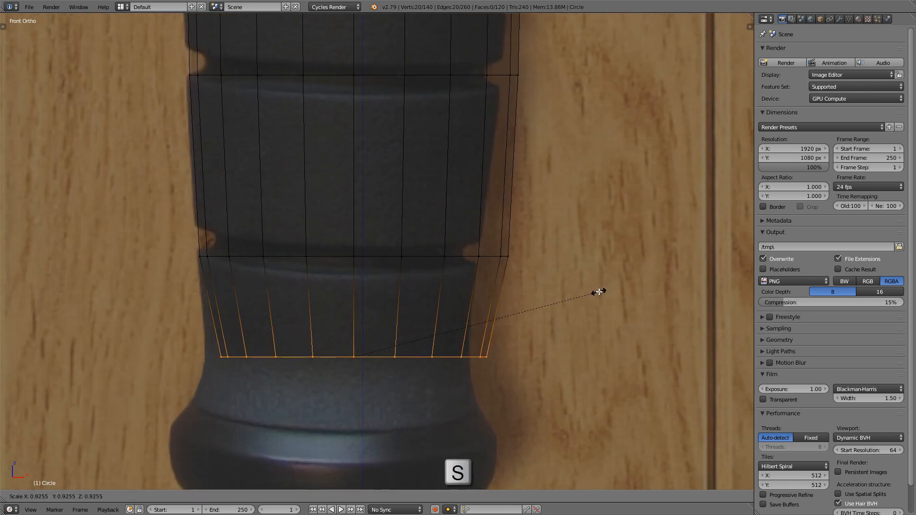
click(598, 293)
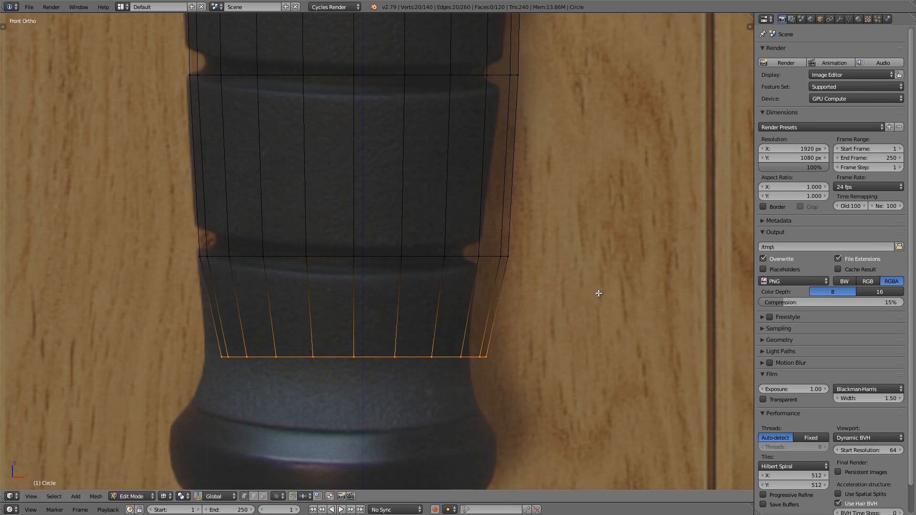
shift+middle_drag(599, 293, 615, 288)
key(g)
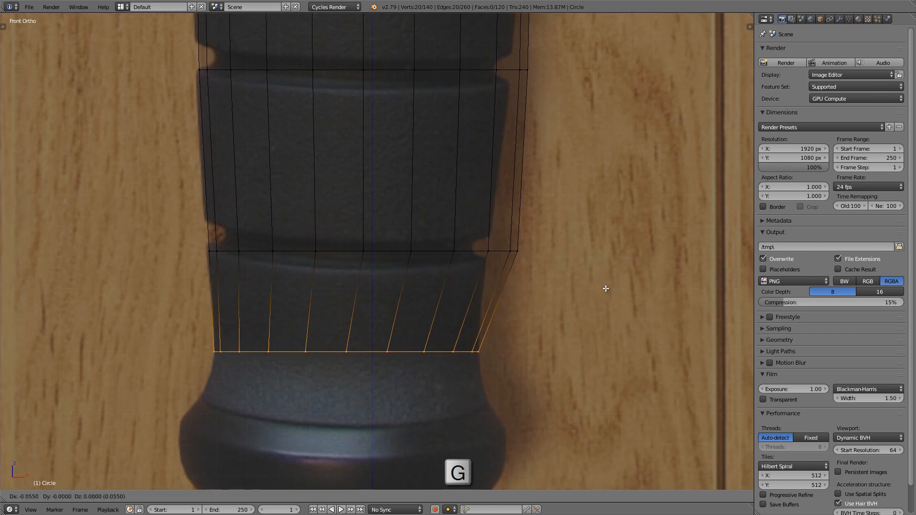
right_click(606, 289)
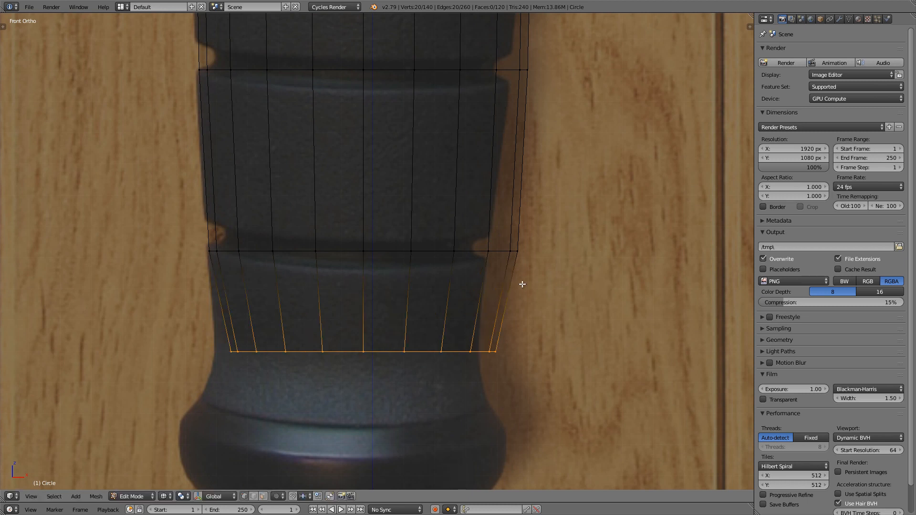
Step: Scale the loop just above the handle's bottom edge to about 0.93 and shrink the next loop up slightly
scroll(493, 281, down, 3)
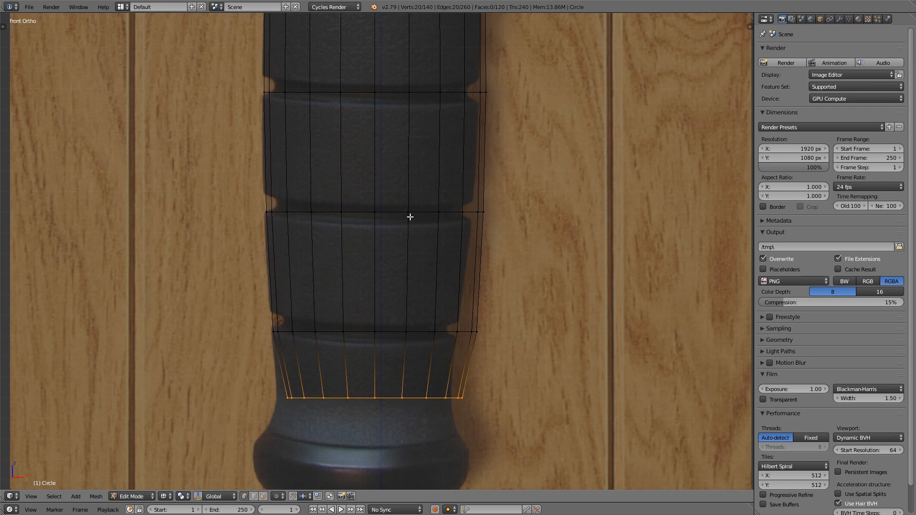
alt+right_click(418, 331)
key(s)
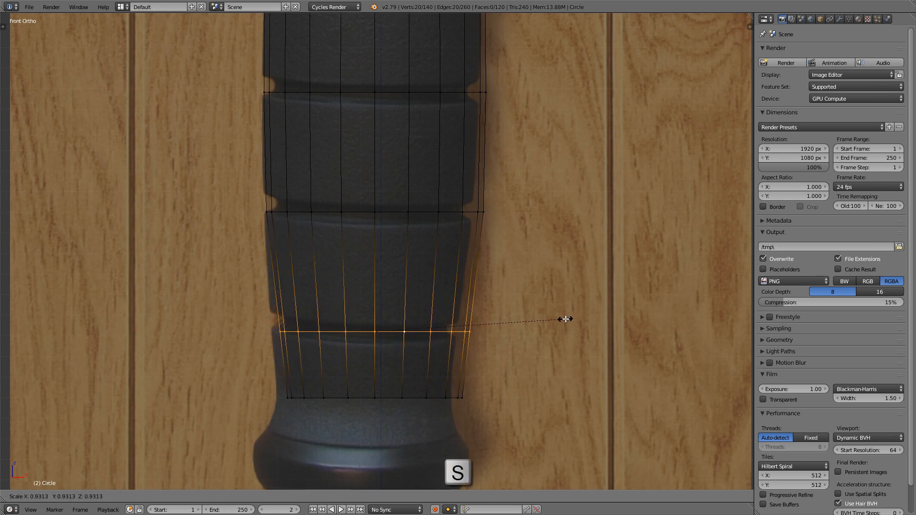
click(566, 320)
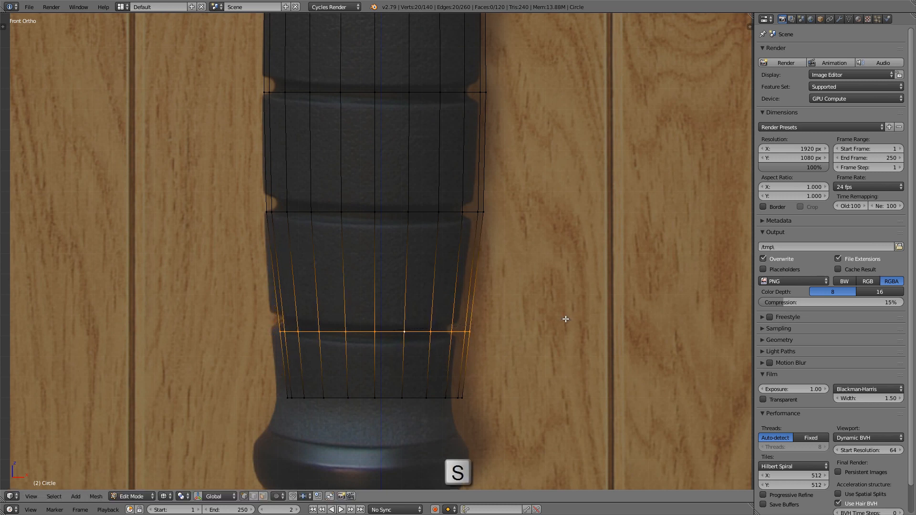
alt+right_click(423, 211)
key(s)
click(585, 197)
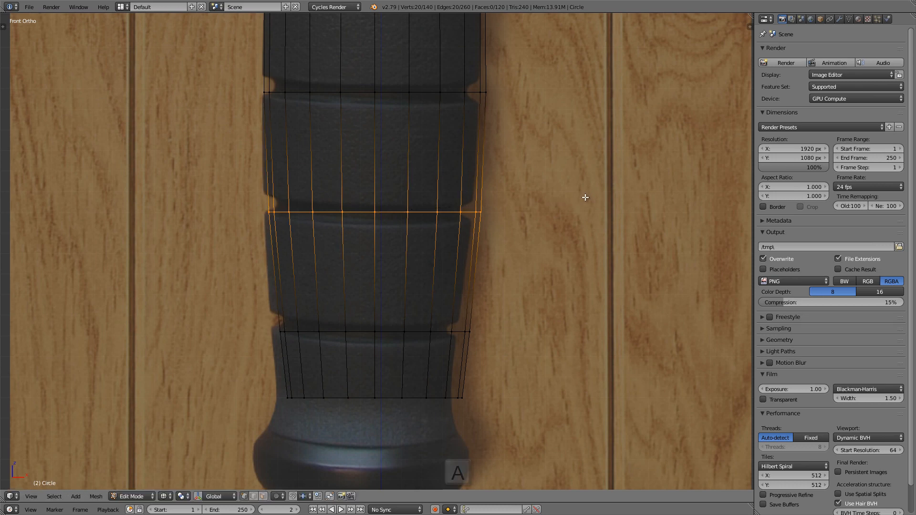
Step: Select the whole handle mesh and shift it slightly in negative X to fit the reference handle
key(a)
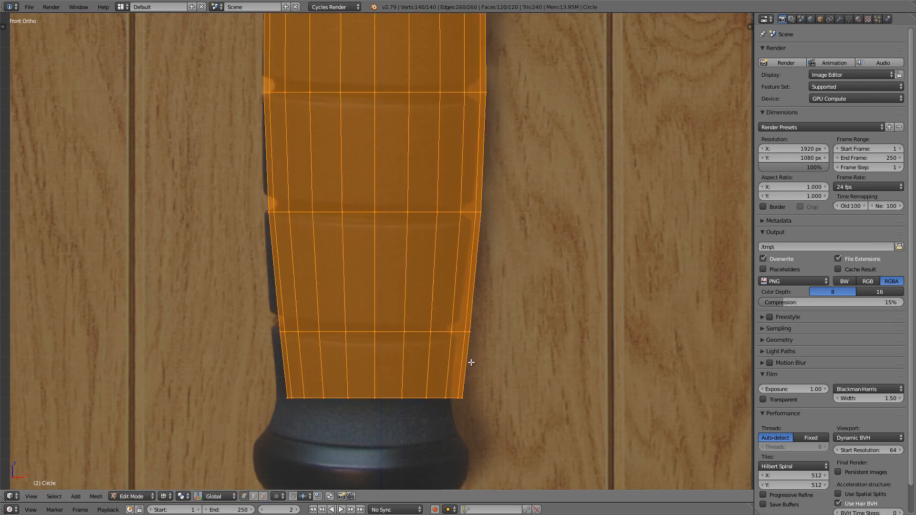
scroll(471, 363, down, 3)
key(g)
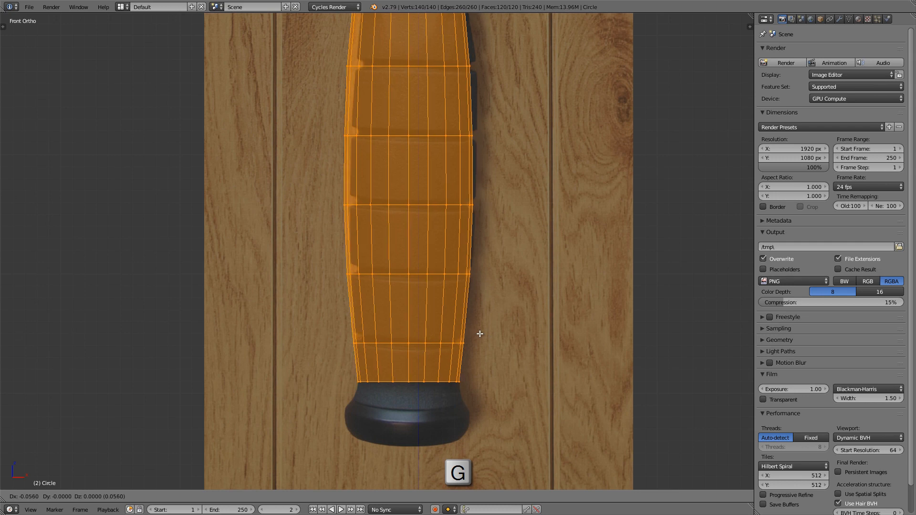
click(484, 333)
scroll(460, 270, down, 3)
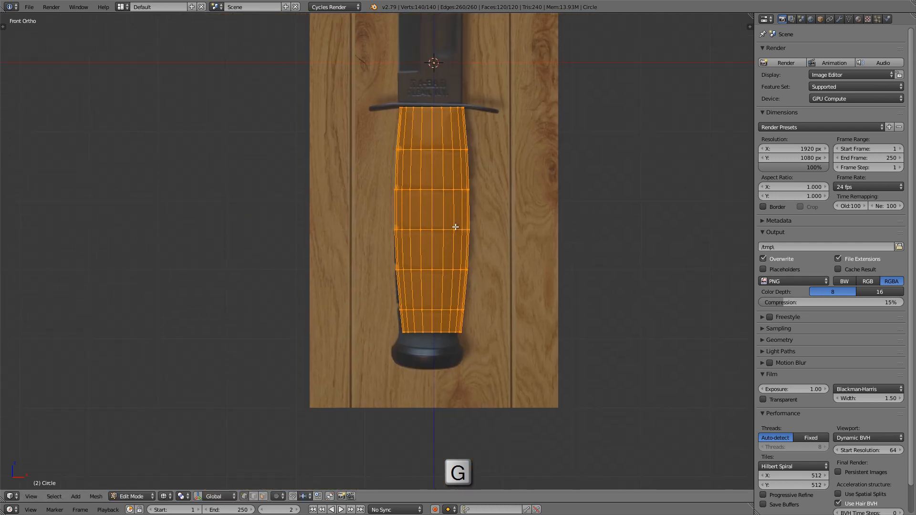
scroll(448, 239, up, 2)
shift+middle_drag(454, 210, 434, 198)
scroll(434, 197, up, 1)
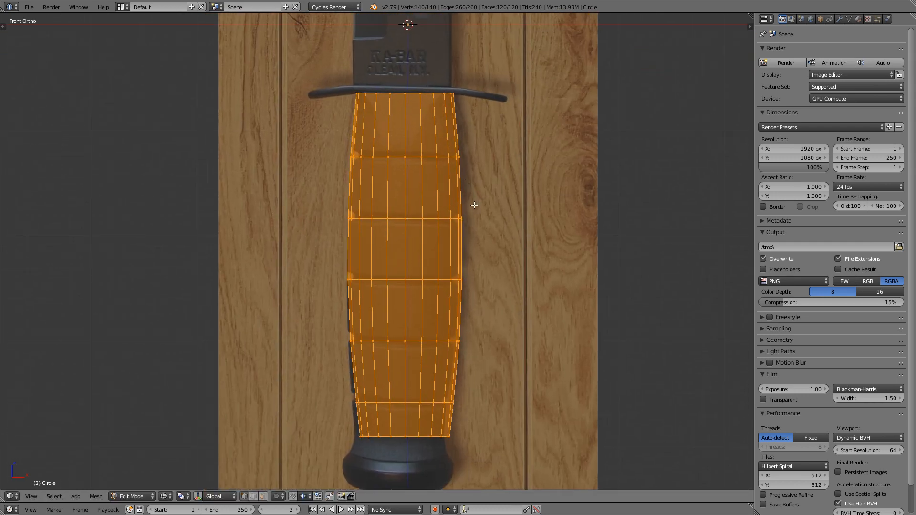
Step: Select the handle's bottom edge loop and raise it about 0.025 along Z
shift+middle_drag(413, 385, 413, 219)
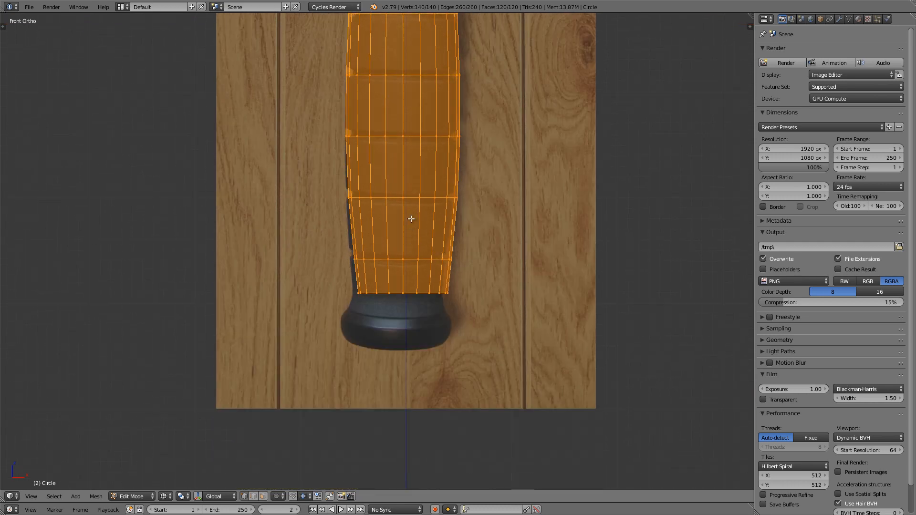
scroll(405, 271, up, 4)
scroll(415, 274, up, 3)
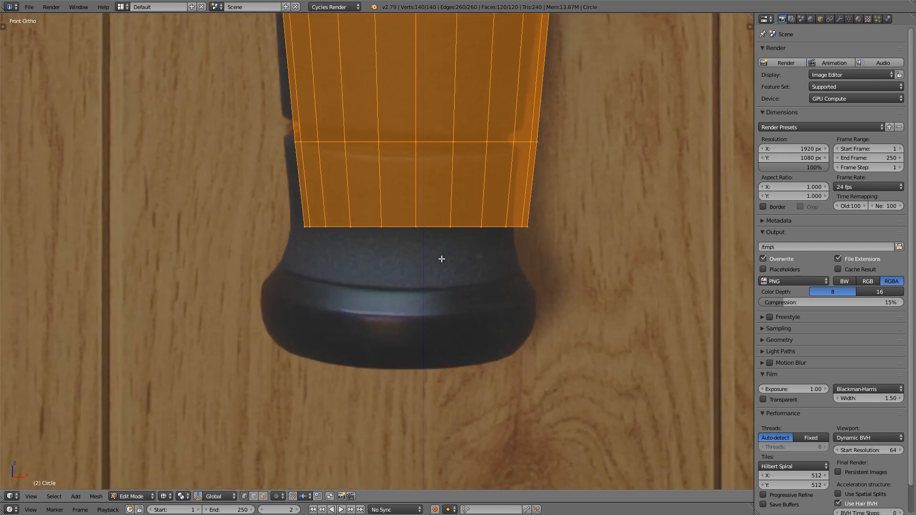
alt+right_click(396, 227)
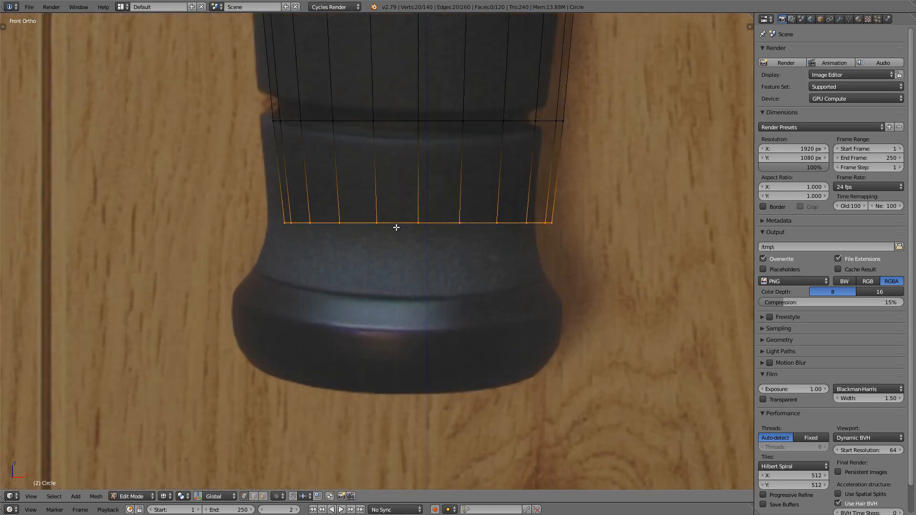
scroll(288, 239, up, 2)
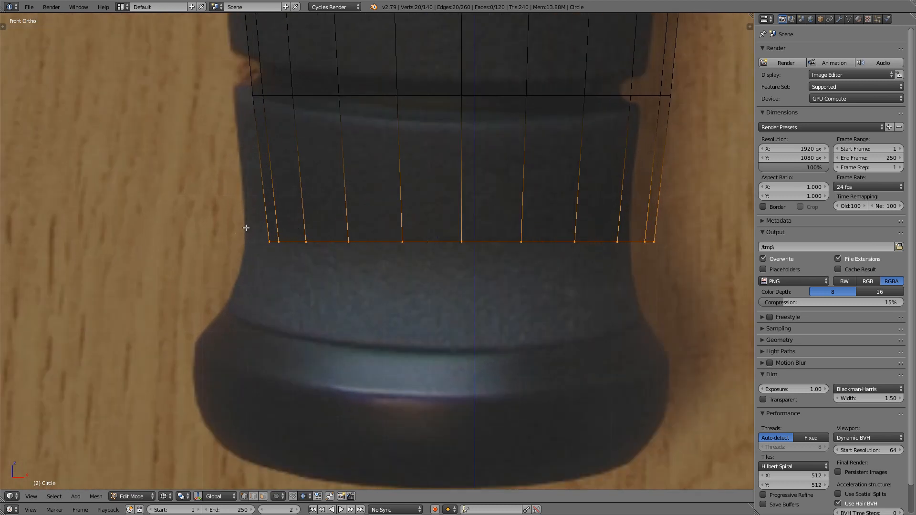
key(g)
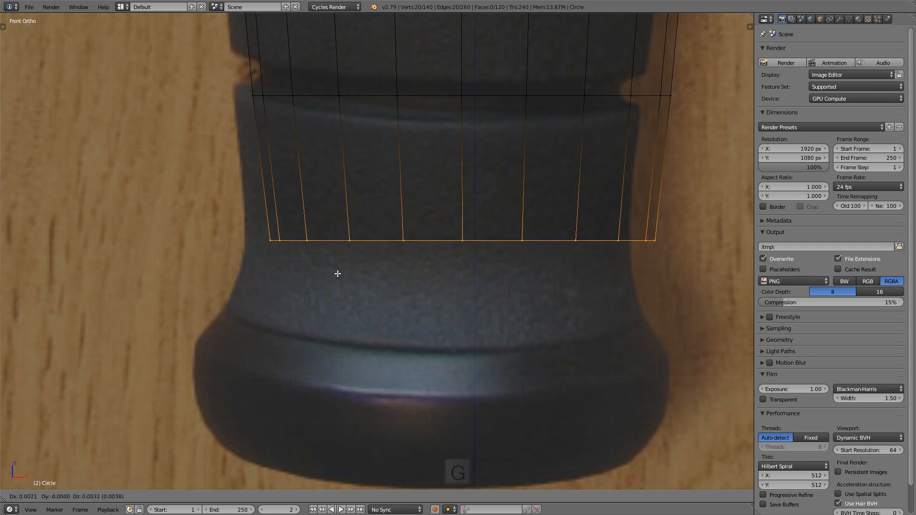
key(z)
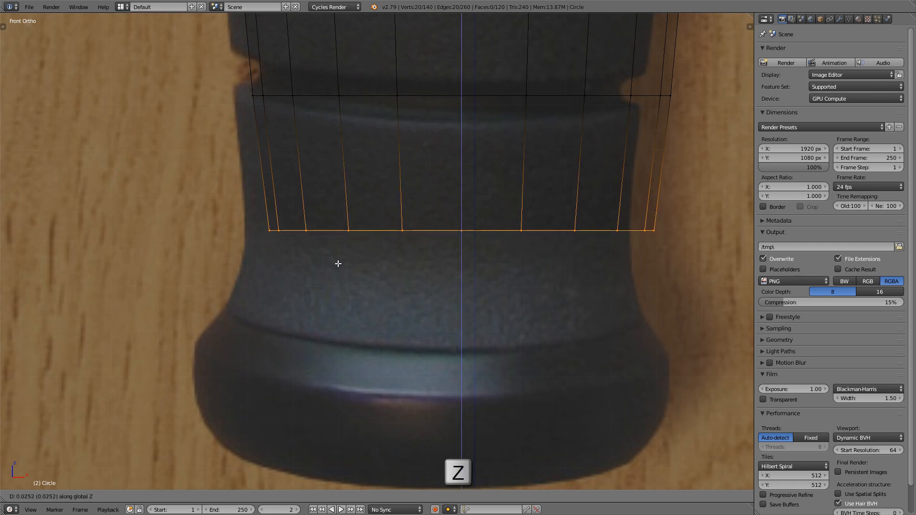
click(339, 263)
Step: Extrude the bottom loop about 0.24 down along Z and scale the new loop to about 1.24 to flare out toward the pommel
shift+middle_drag(426, 280, 410, 221)
shift+middle_drag(474, 221, 448, 203)
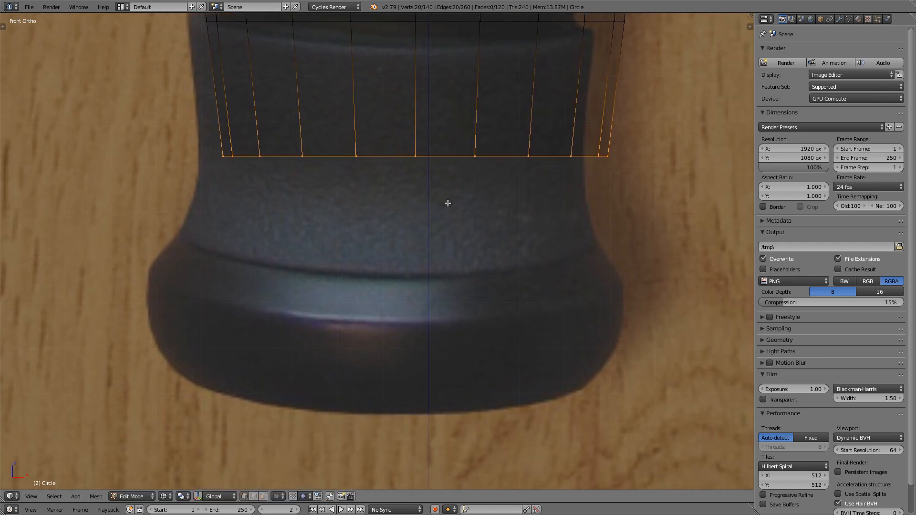
key(e)
key(z)
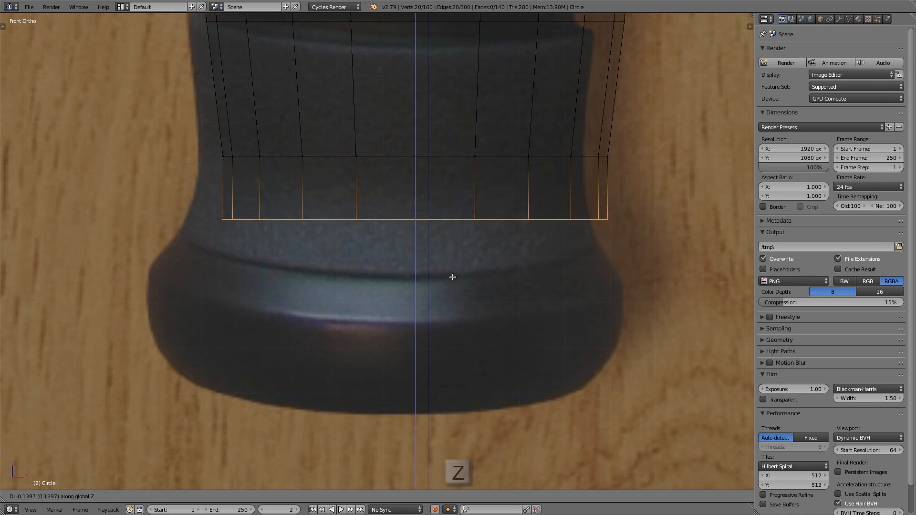
click(446, 313)
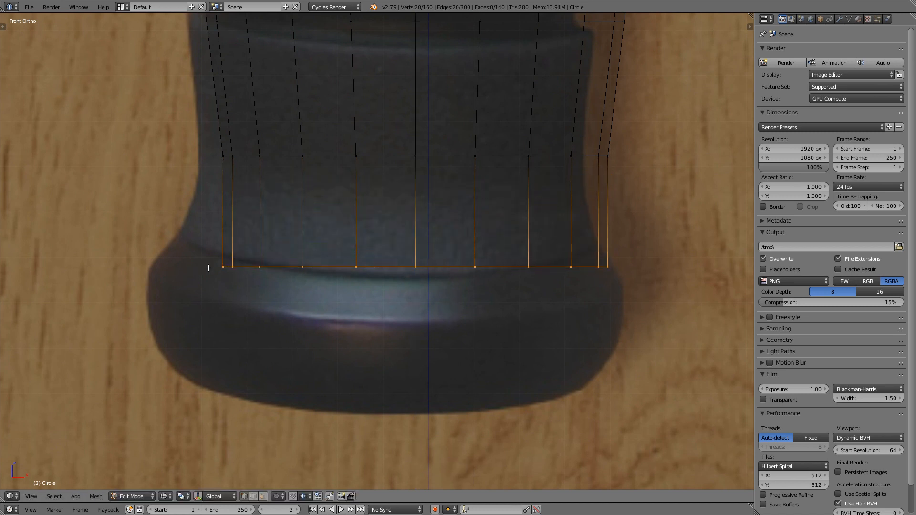
key(s)
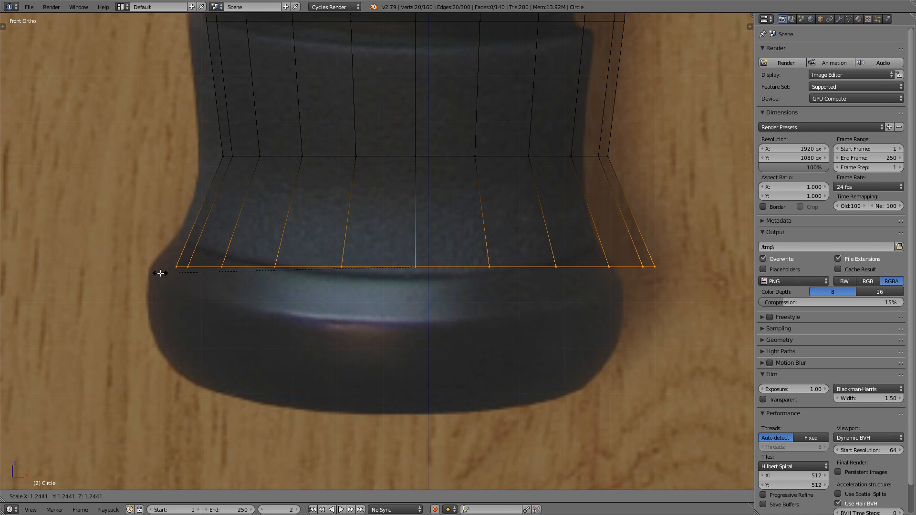
click(161, 273)
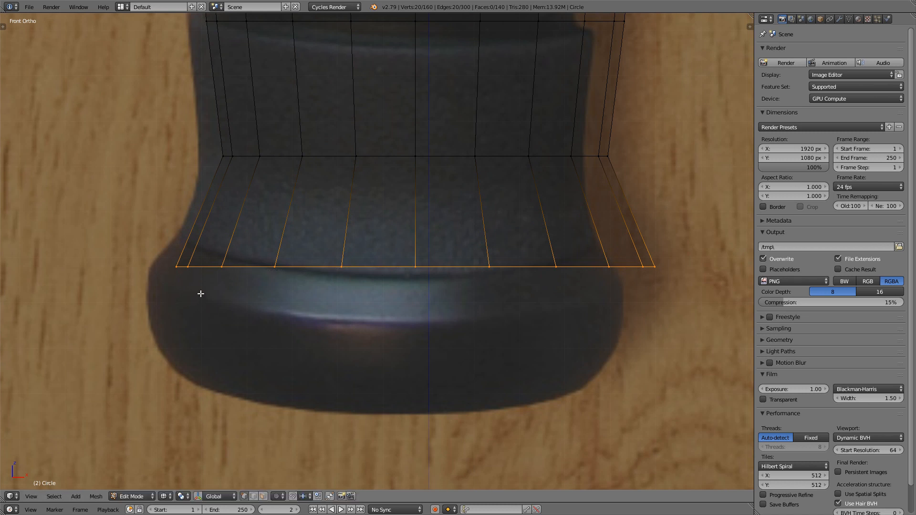
Step: Extrude the flared loop about 0.24 further down along Z and scale the new end to about 0.87 for the pommel's lower edge
scroll(200, 294, down, 1)
key(e)
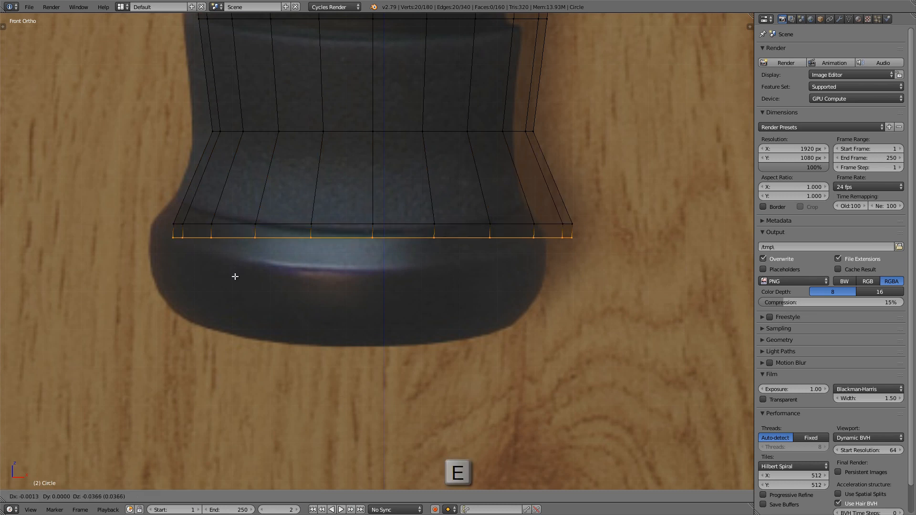
key(z)
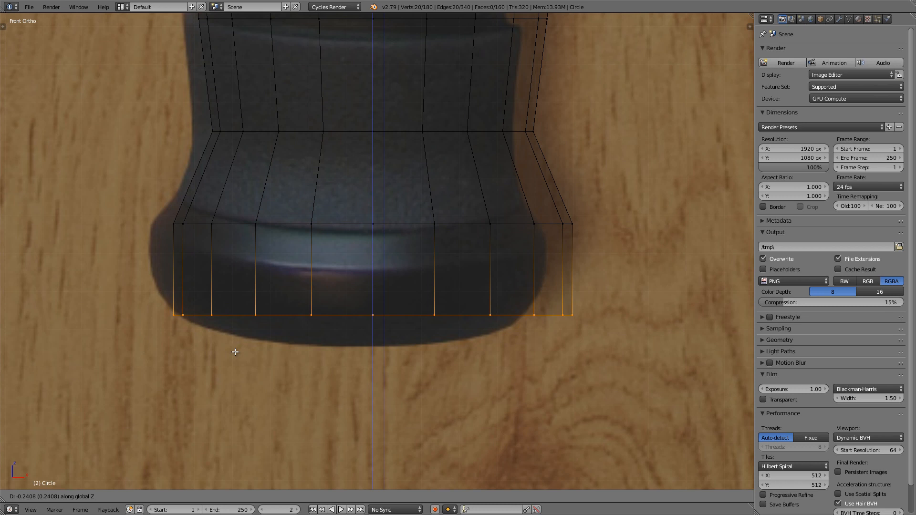
click(236, 351)
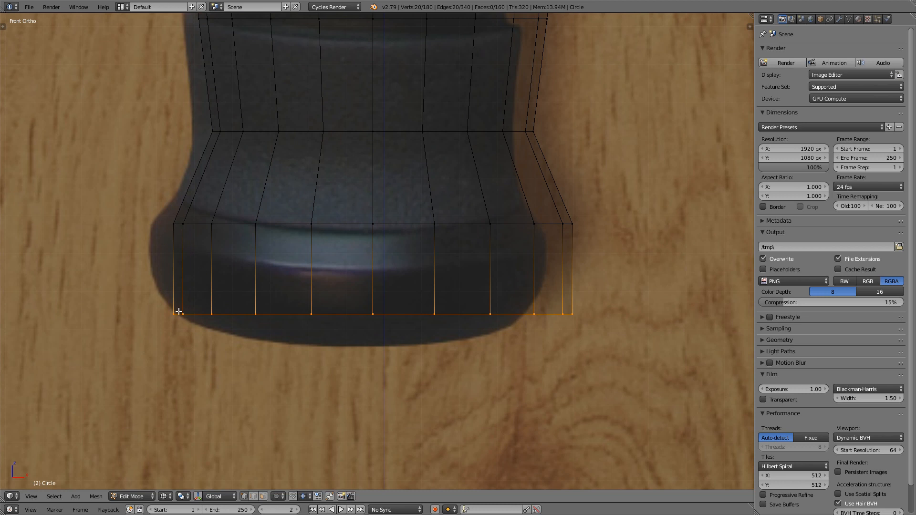
key(s)
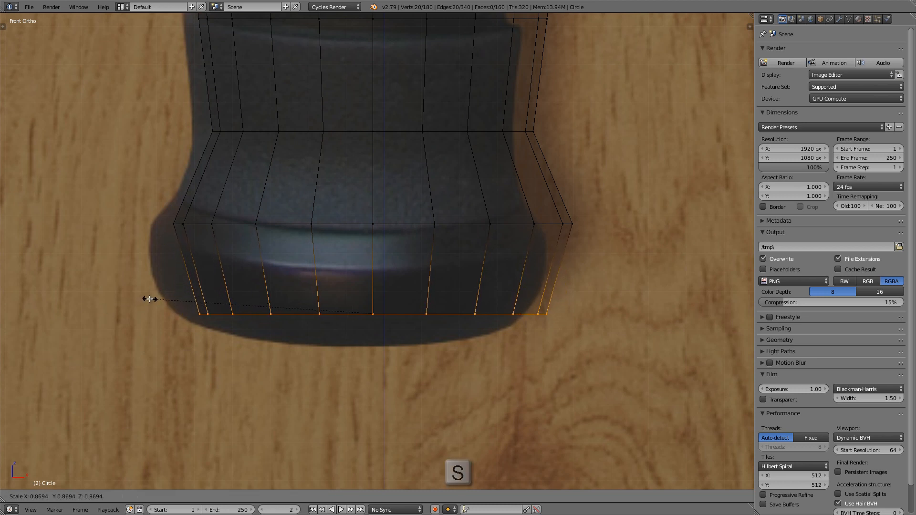
click(147, 299)
Step: Add a loop cut around the pommel, slide it slightly toward the bottom edge and scale it up to about 1.06
scroll(194, 280, up, 4)
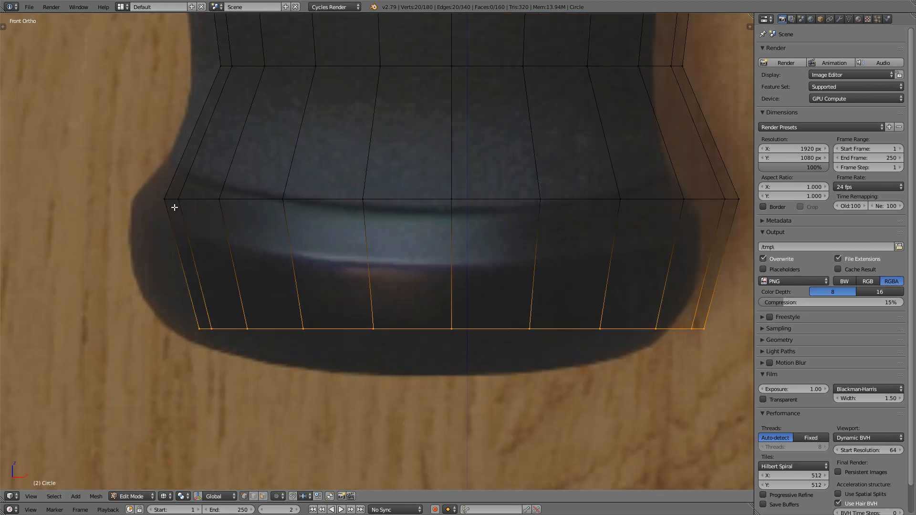
scroll(170, 279, up, 1)
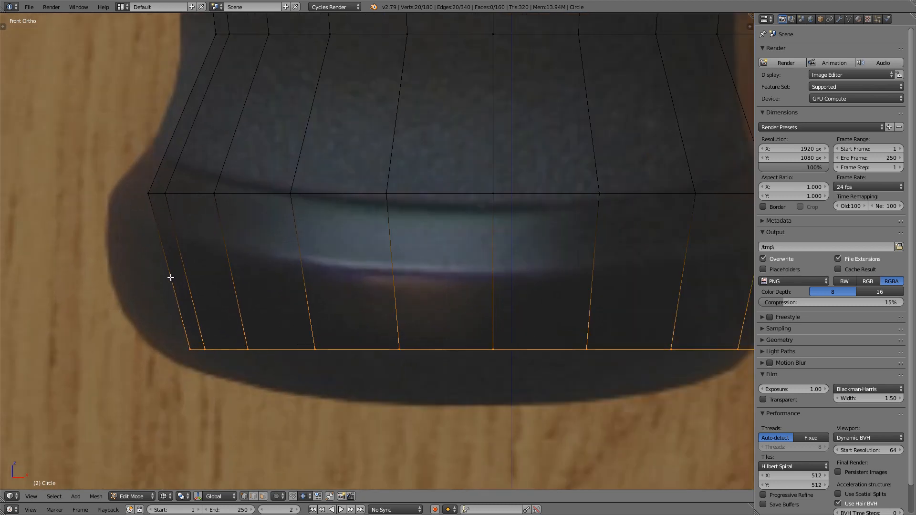
shift+middle_drag(171, 277, 165, 278)
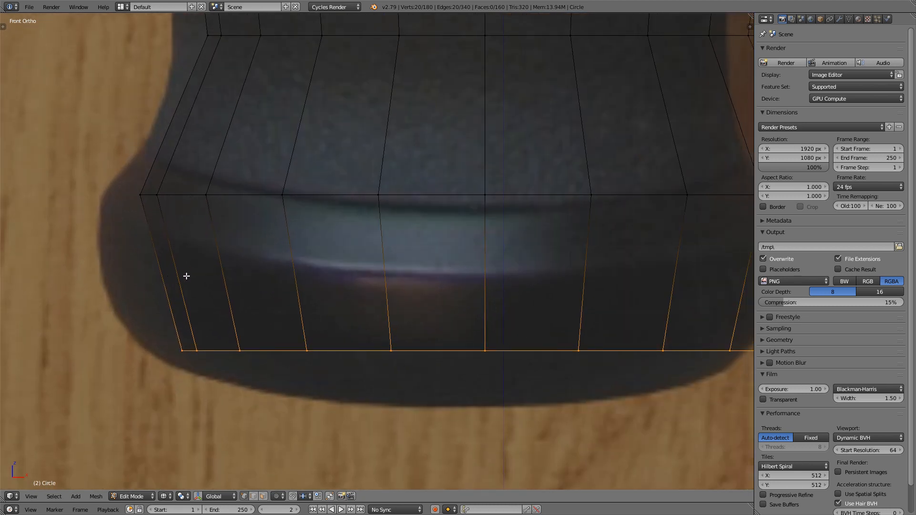
key(ctrl+r)
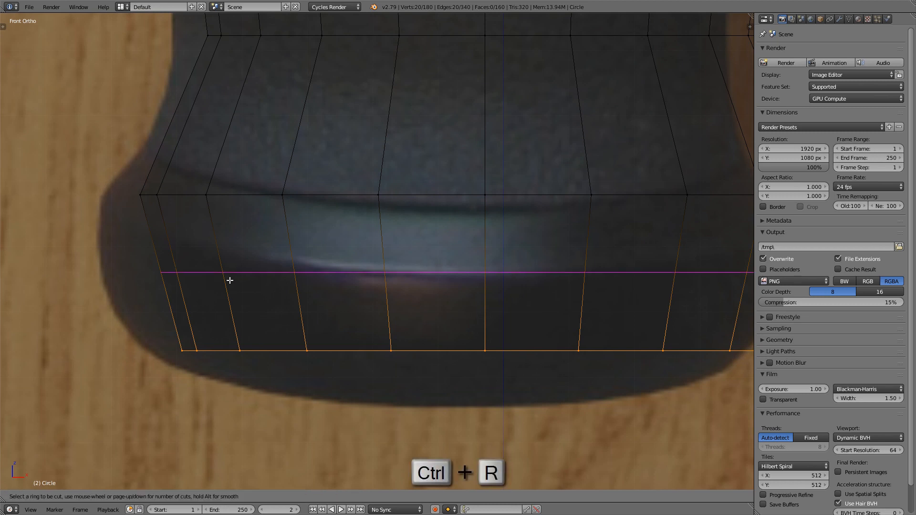
click(230, 281)
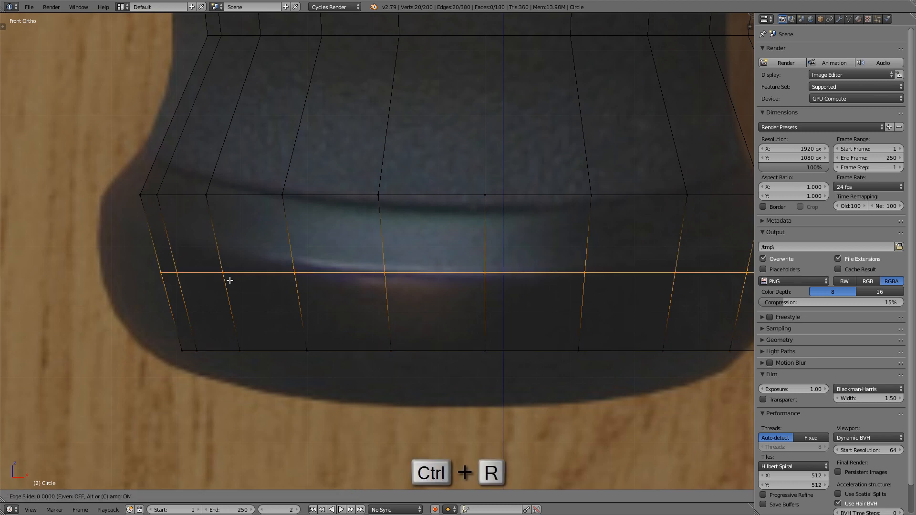
click(229, 304)
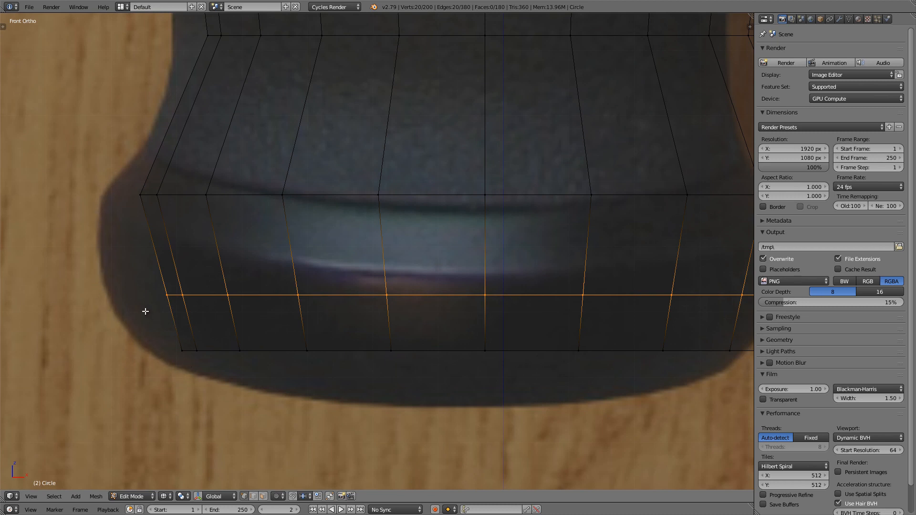
key(s)
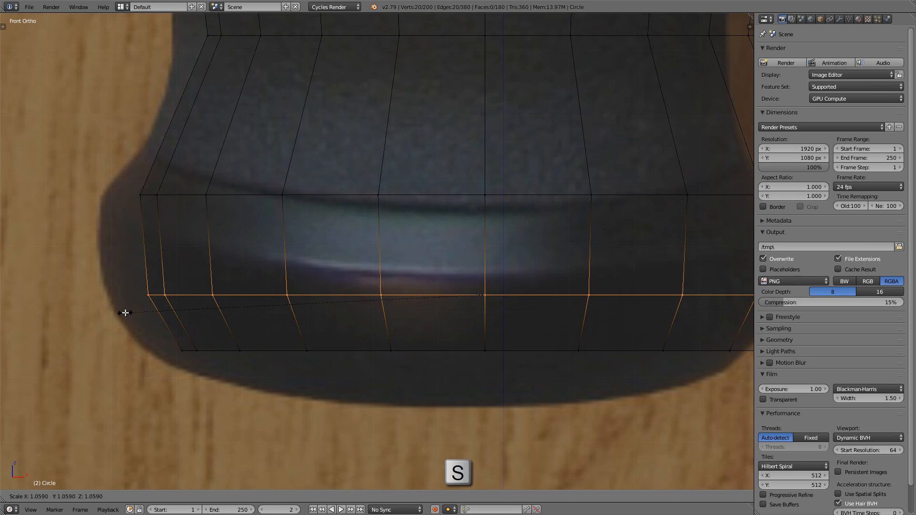
click(126, 311)
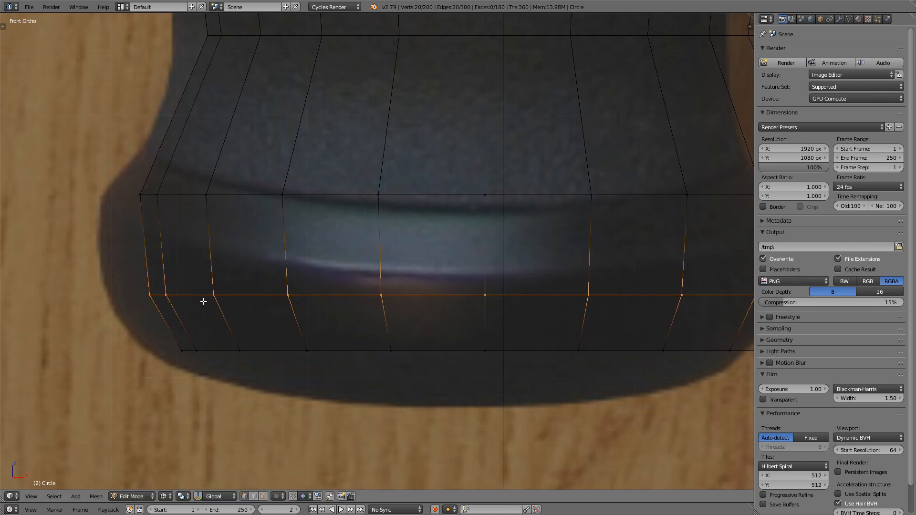
Step: Switch to solid shading and fill a triangle between three adjacent vertices on the rim of the pommel's open bottom
scroll(229, 300, down, 3)
key(z)
scroll(355, 299, down, 4)
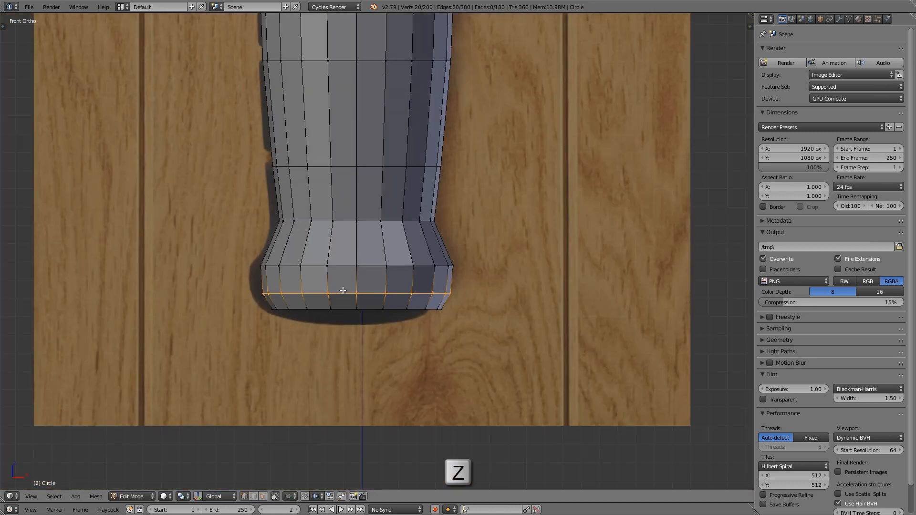
scroll(343, 290, up, 4)
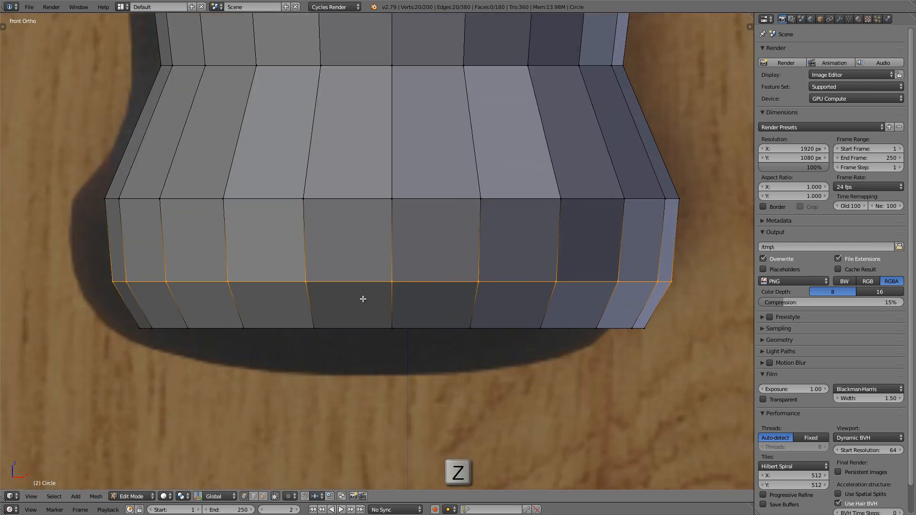
middle_drag(364, 306, 366, 159)
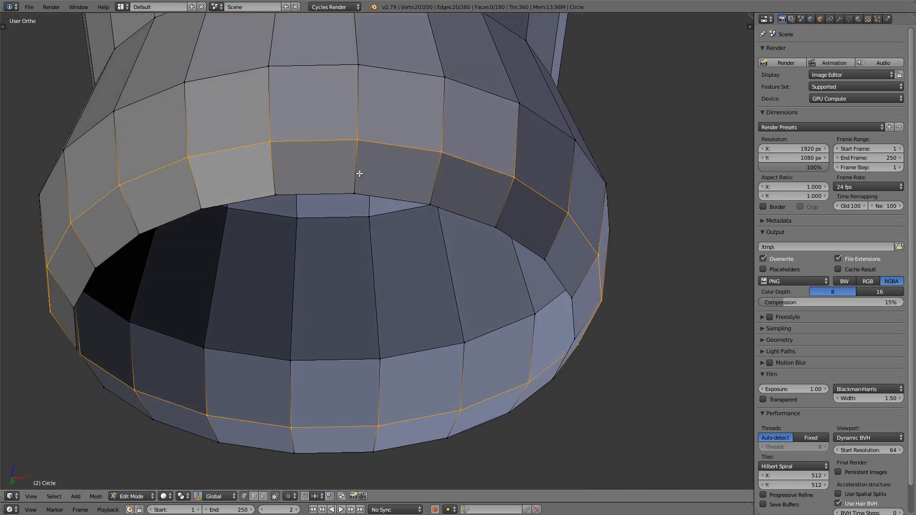
click(355, 188)
shift+click(274, 193)
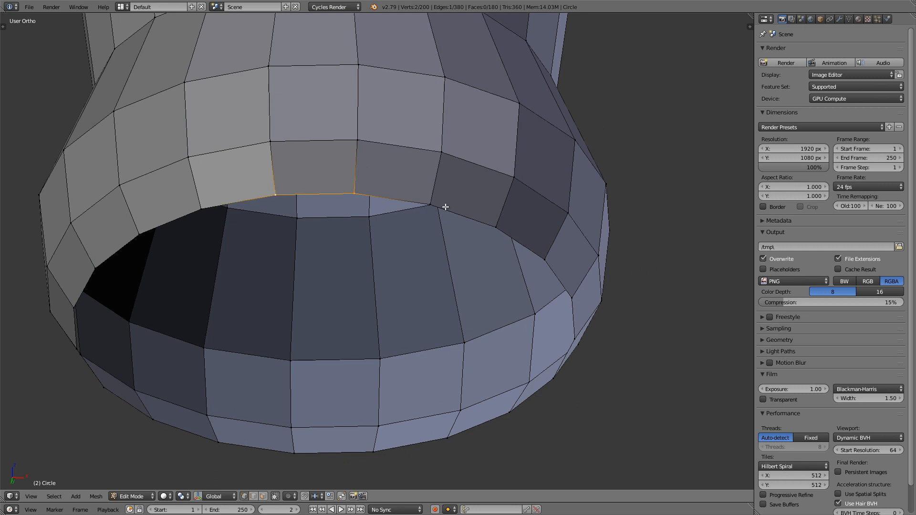
shift+click(432, 204)
middle_drag(421, 191, 415, 190)
key(f)
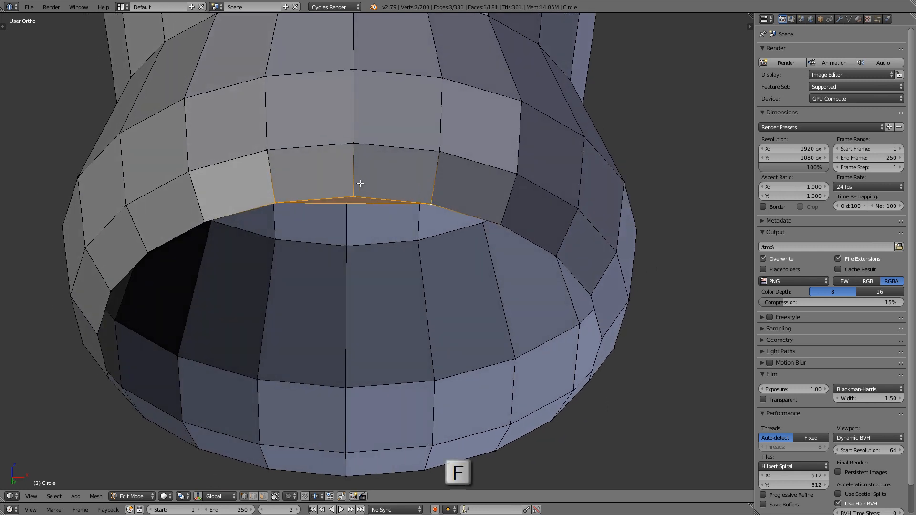
Step: Fill the rest of the pommel's bottom opening with successive faces, starting from the triangle's free edge
click(432, 205)
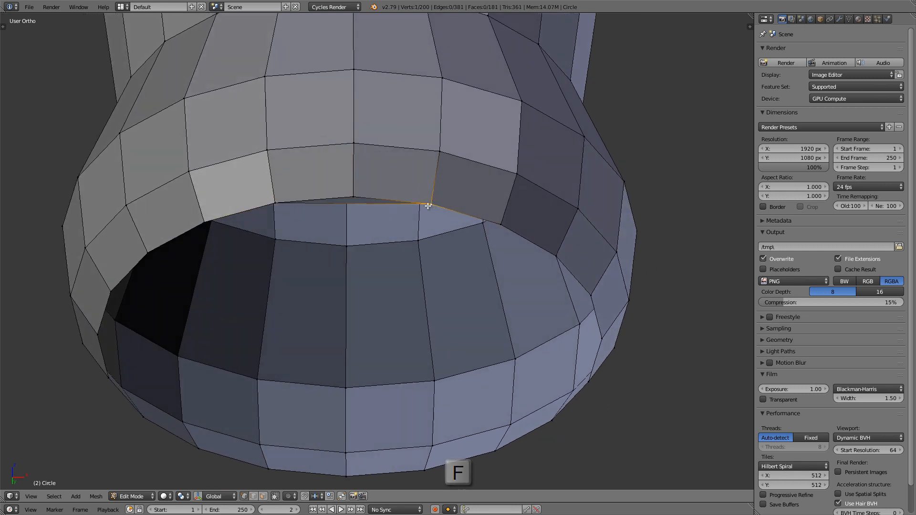
shift+click(275, 203)
key(f)
key(f)
key(f)
key(f)
key(f)
key(f)
key(f)
key(f)
key(f)
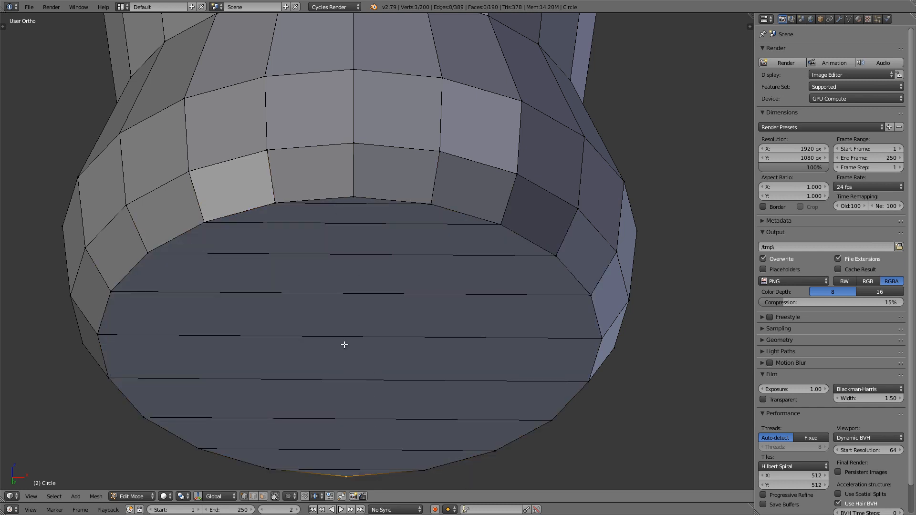
Step: Examine the whole handle in front view and from above its open upper end, finishing in the right side view
scroll(345, 344, down, 6)
middle_drag(347, 248, 335, 310)
key(KP_1)
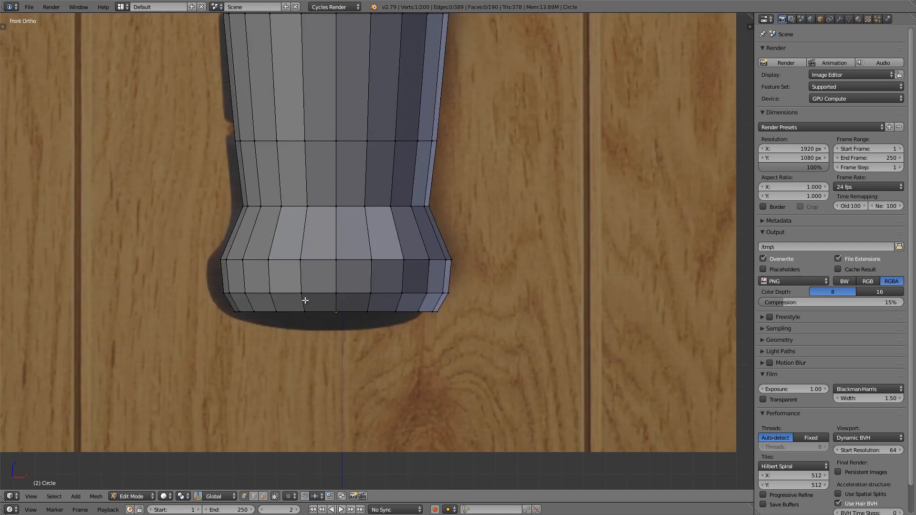
scroll(357, 310, down, 4)
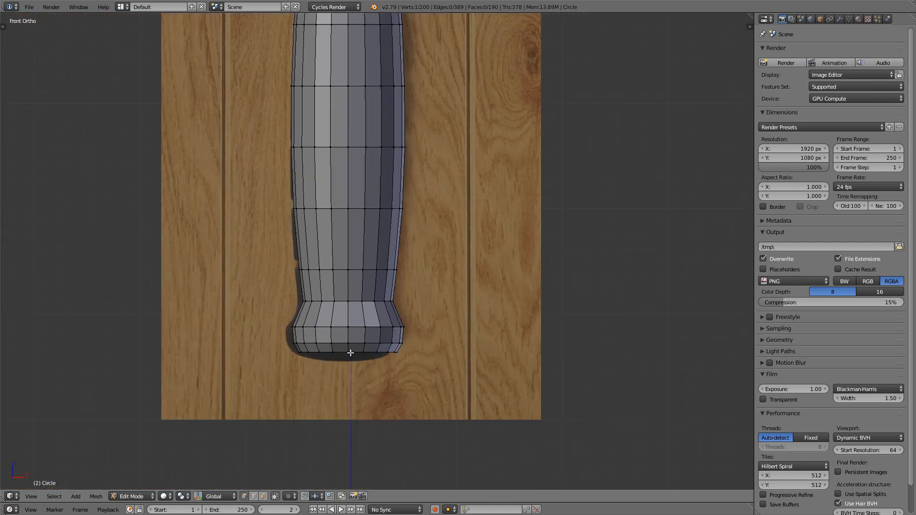
scroll(350, 353, down, 3)
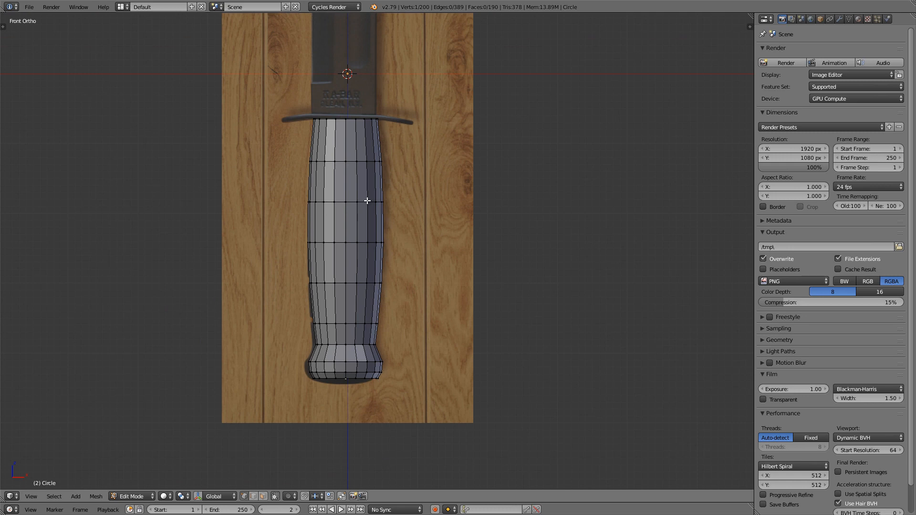
scroll(363, 176, up, 3)
middle_drag(357, 149, 361, 168)
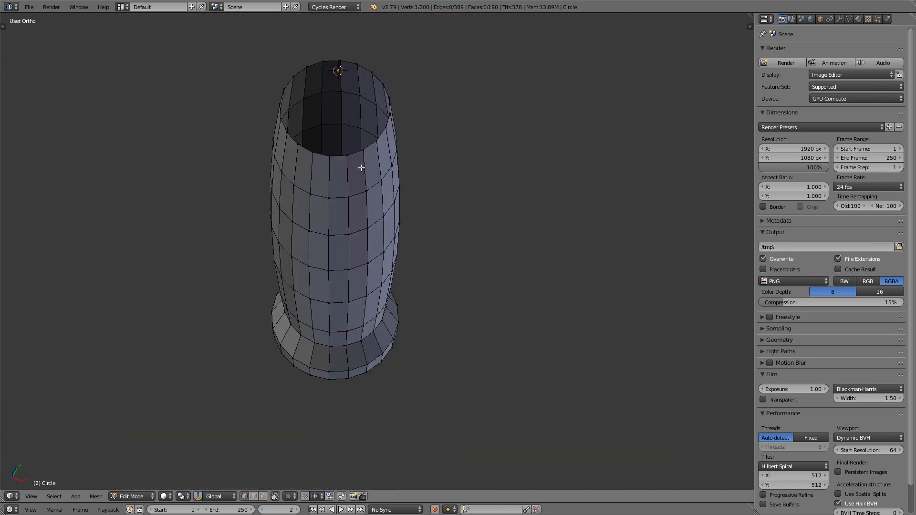
key(KP_3)
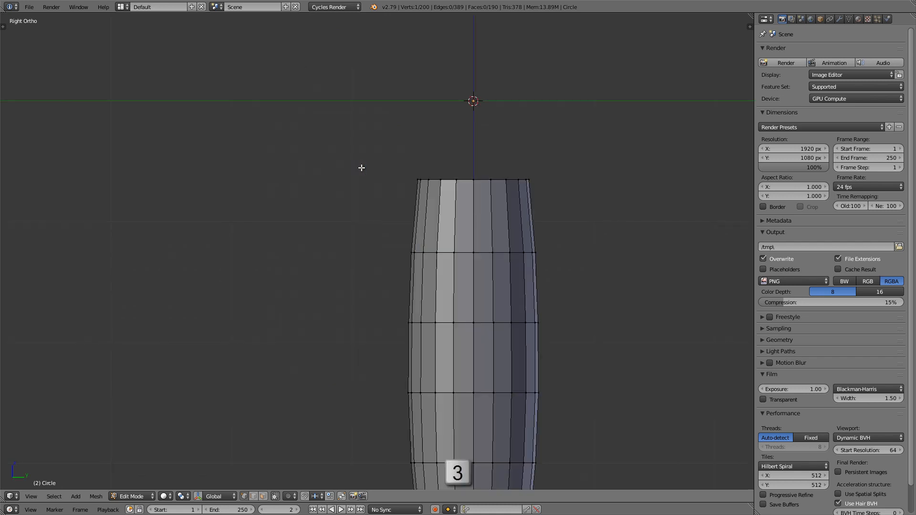
Step: In wireframe side view, select the whole grip above the flared pommel and scale it to 0.75 along the Y axis
shift+middle_drag(517, 279, 415, 168)
scroll(413, 186, down, 2)
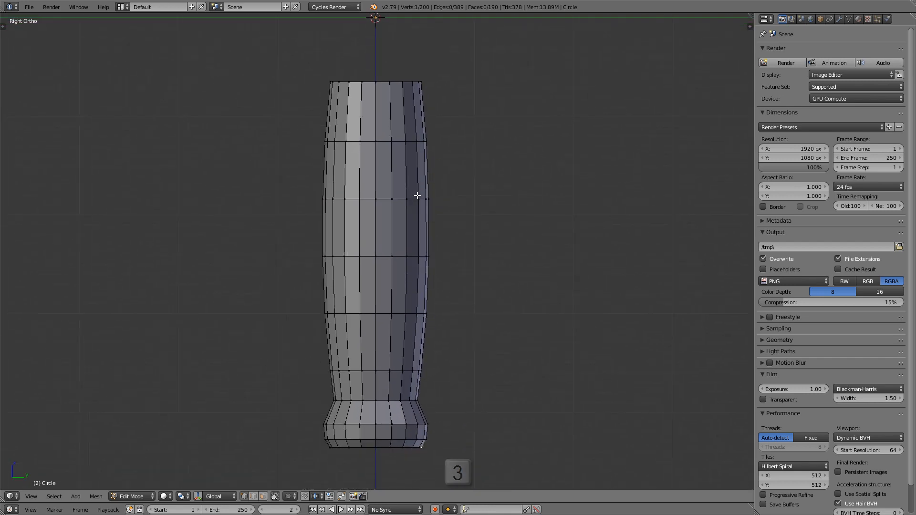
key(z)
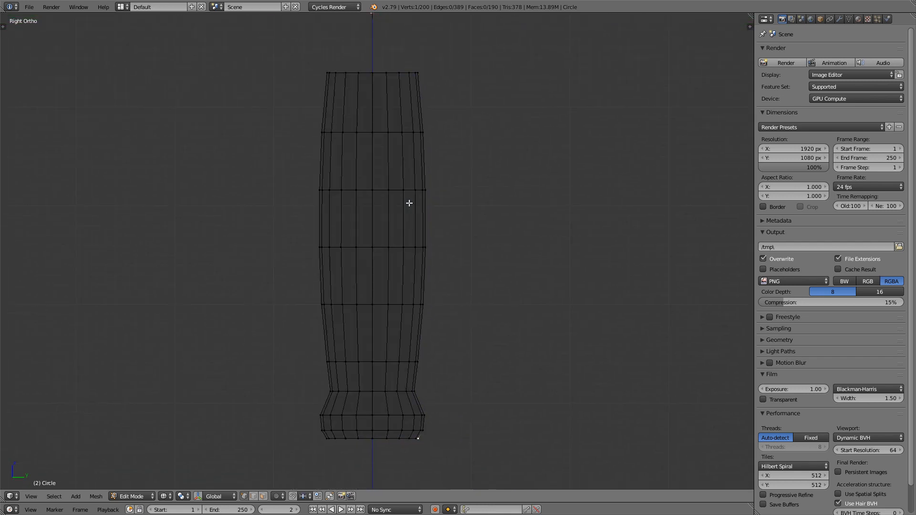
key(a)
key(b)
drag(263, 40, 478, 399)
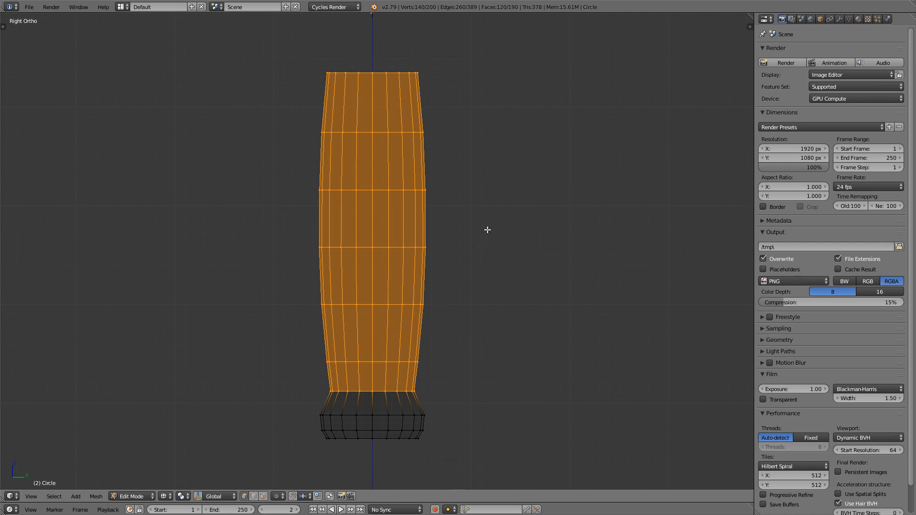
key(s)
key(y)
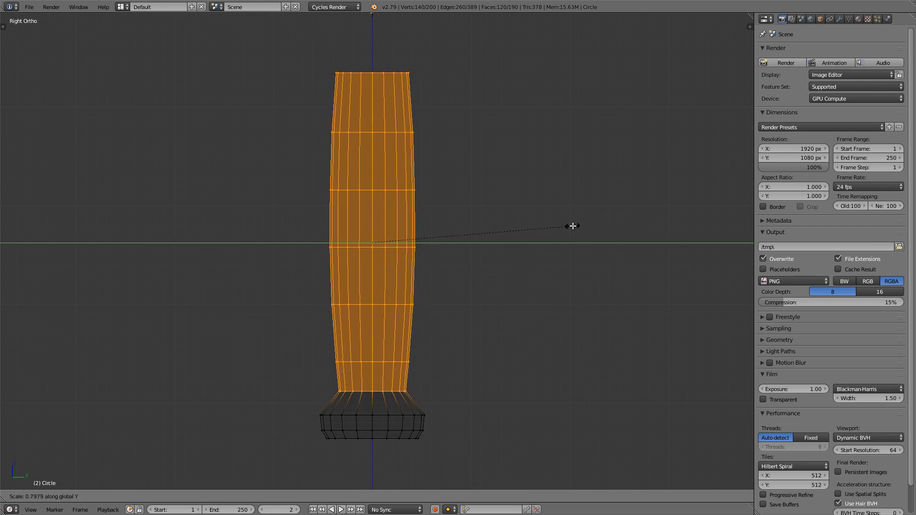
text(.75)
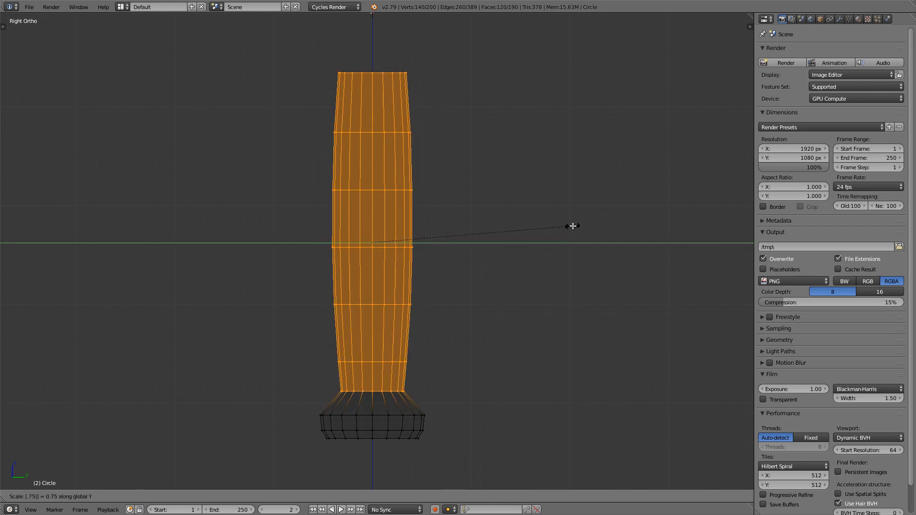
key(Return)
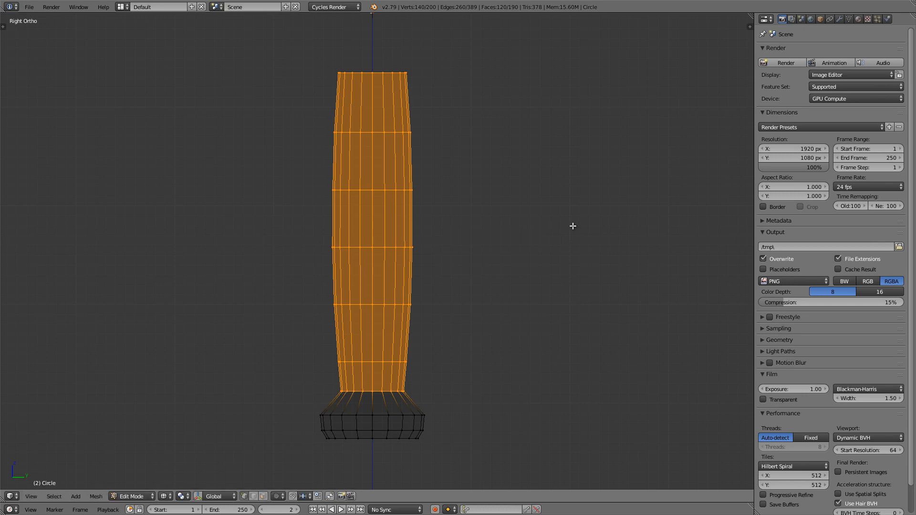
Step: In front view, add a centred loop cut to the sloped section between grip and pommel, and scale it slightly inward to follow the reference
shift+middle_drag(416, 201, 407, 215)
mouse_move(353, 109)
middle_down()
mouse_move(397, 147)
mouse_move(380, 170)
mouse_move(432, 238)
mouse_move(432, 191)
mouse_move(395, 194)
mouse_move(412, 197)
middle_up()
scroll(431, 191, down, 3)
key(z)
key(KP_1)
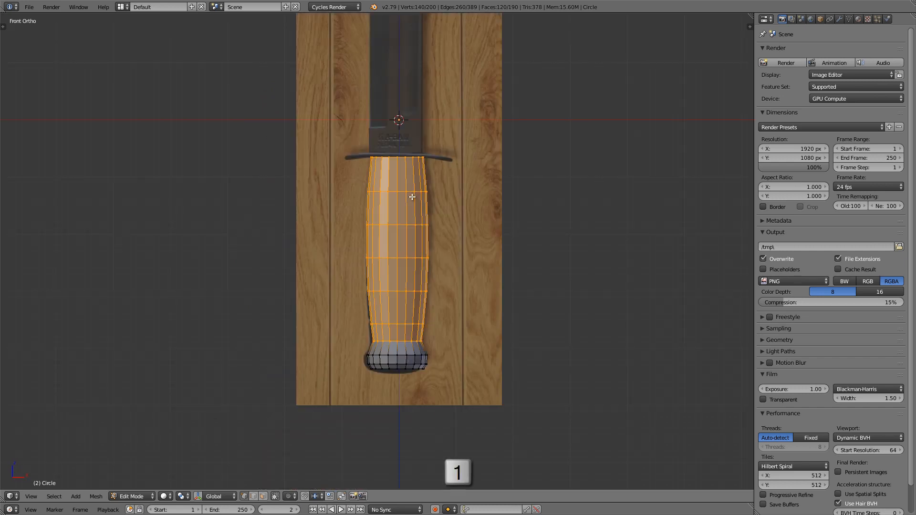
scroll(404, 363, up, 7)
scroll(409, 354, up, 3)
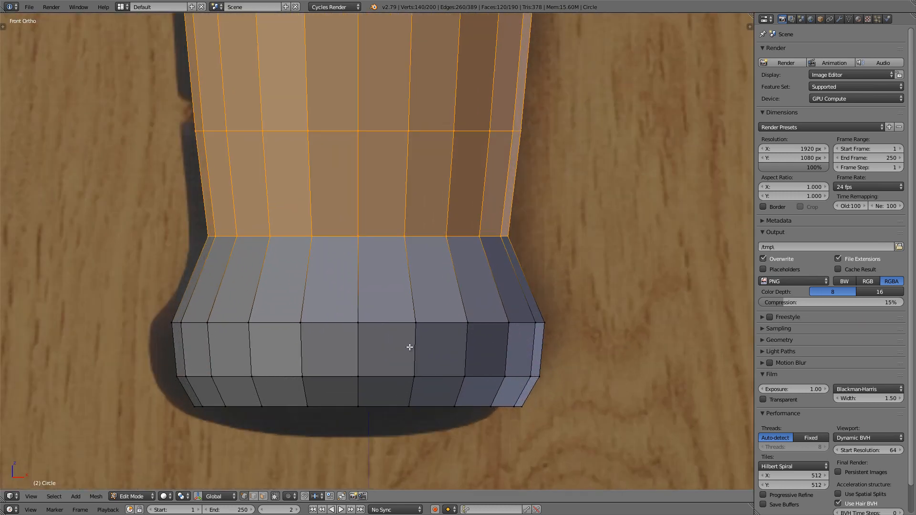
key(z)
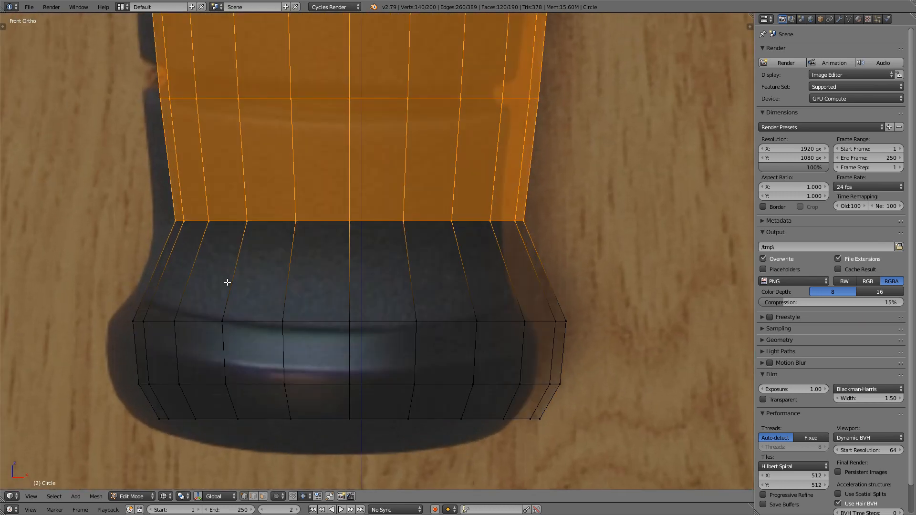
key(ctrl+r)
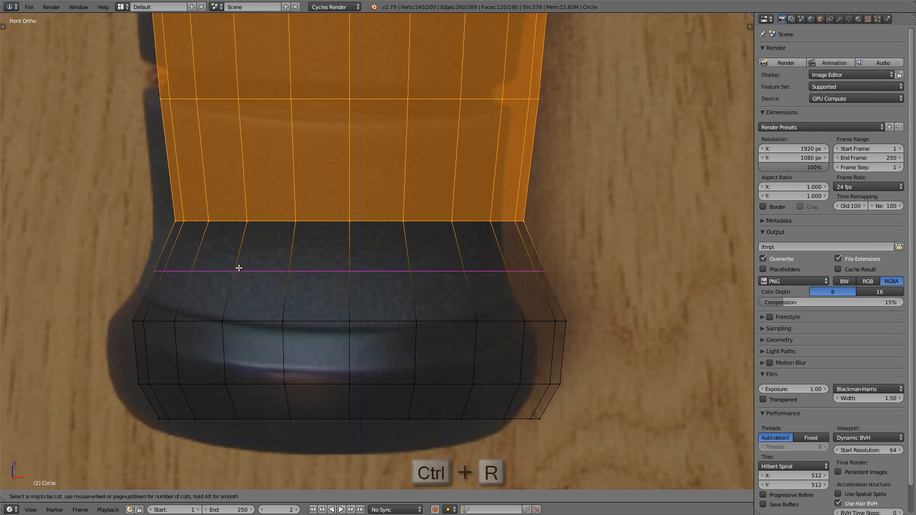
click(266, 270)
right_click(268, 261)
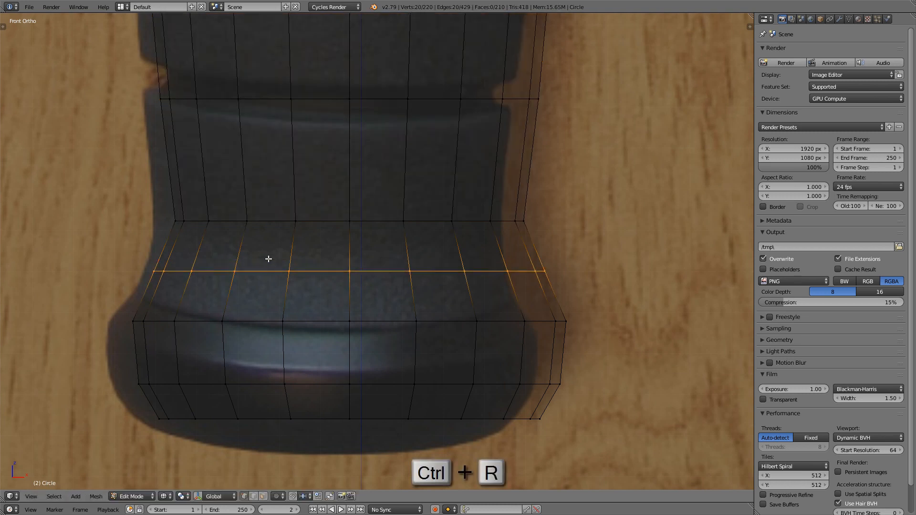
key(s)
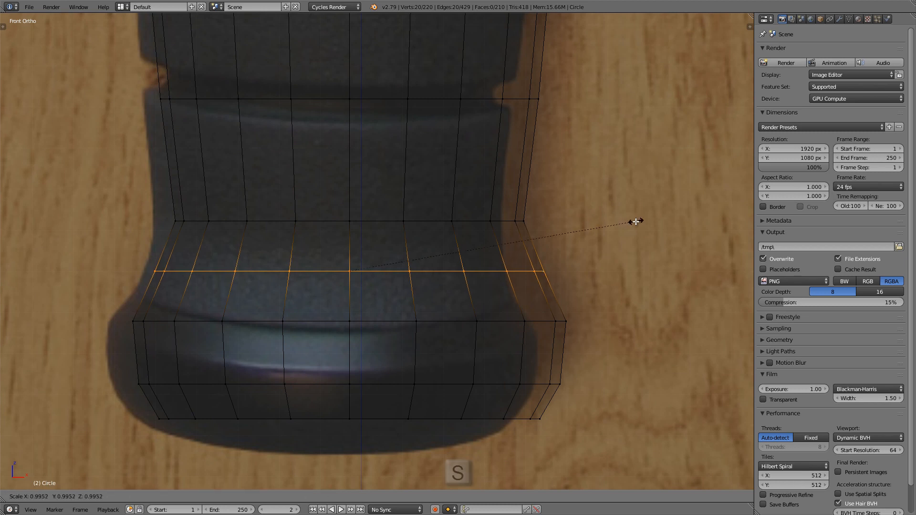
click(624, 223)
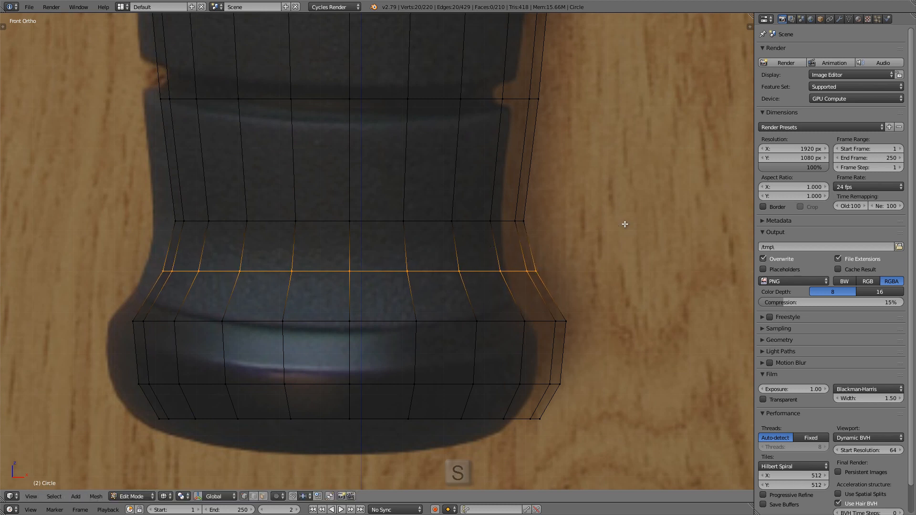
Step: In solid shading and side view, scale the new loop on the pommel's slope slightly inward along the Y axis
ctrl+scroll(507, 237, down, 1)
key(z)
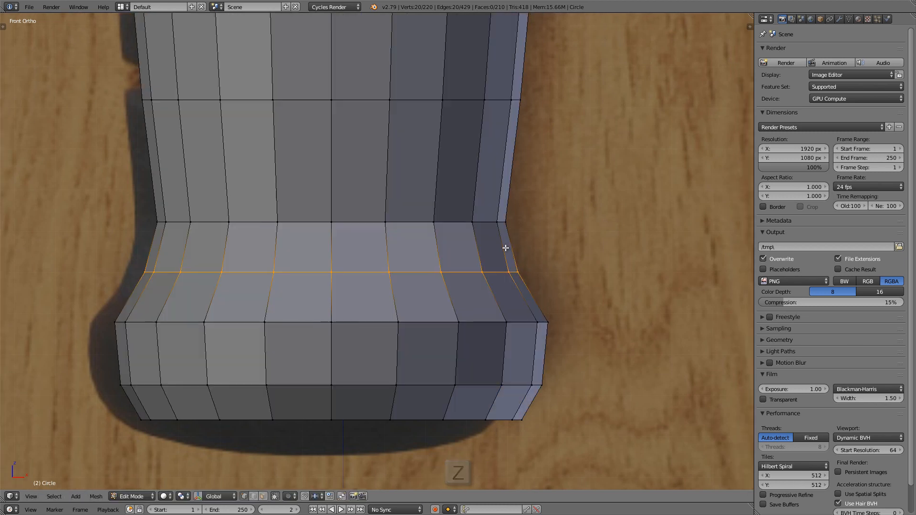
key(KP_3)
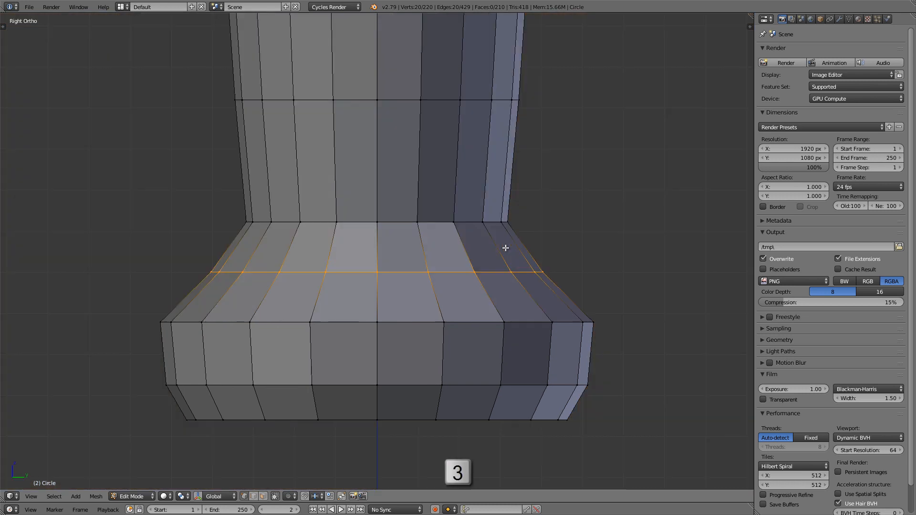
ctrl+scroll(503, 247, down, 1)
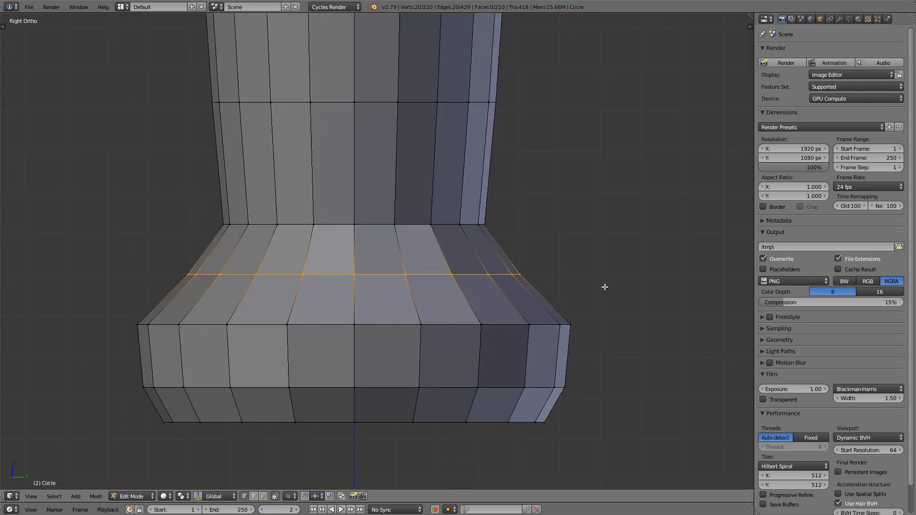
key(s)
key(y)
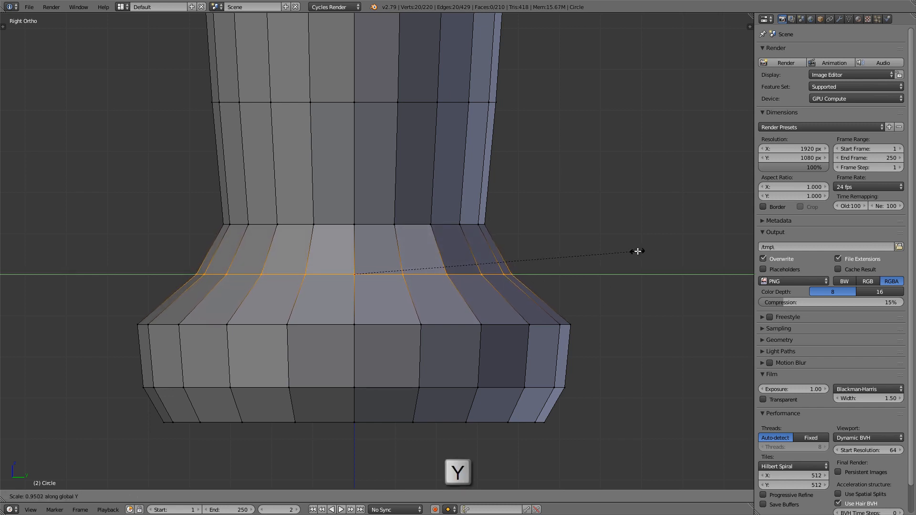
click(631, 252)
Step: Examine the reshaped pommel and grip in side and front views, comparing the whole handle with the reference image
scroll(454, 241, down, 3)
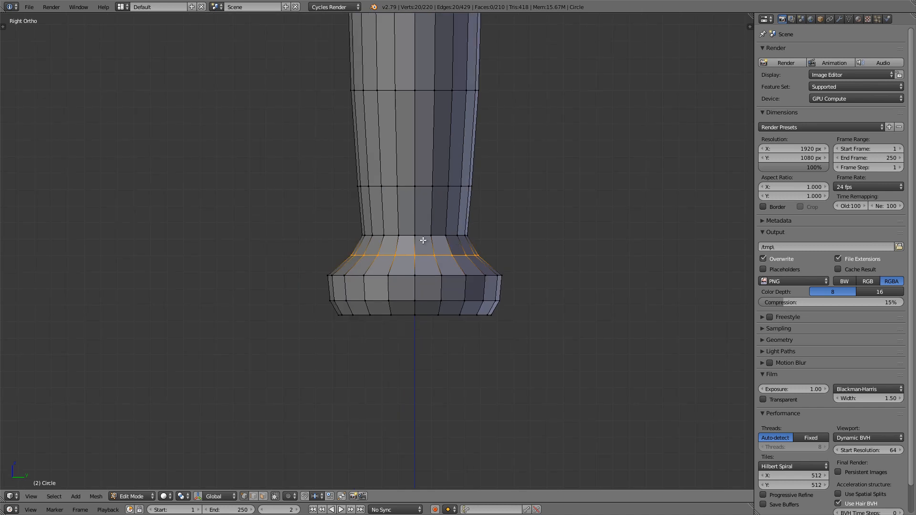
middle_drag(424, 241, 572, 252)
key(KP_1)
key(KP_3)
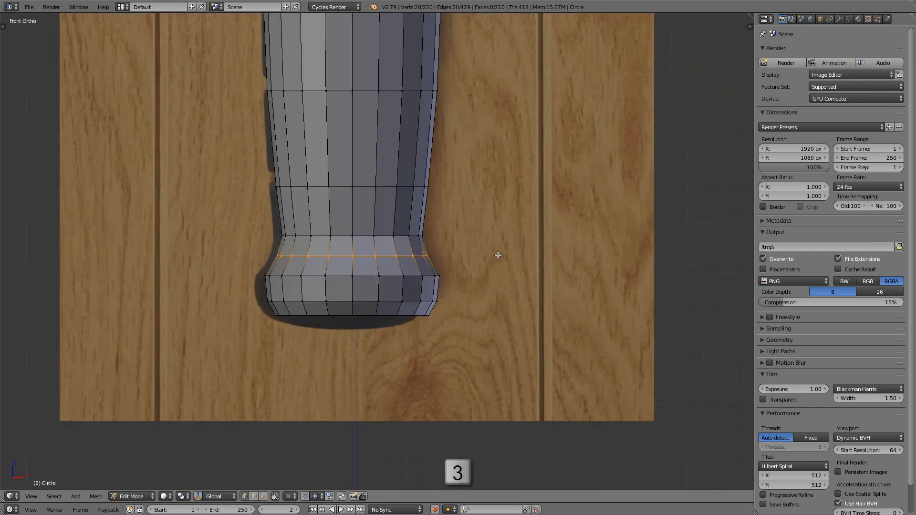
key(KP_1)
shift+middle_drag(485, 266, 497, 317)
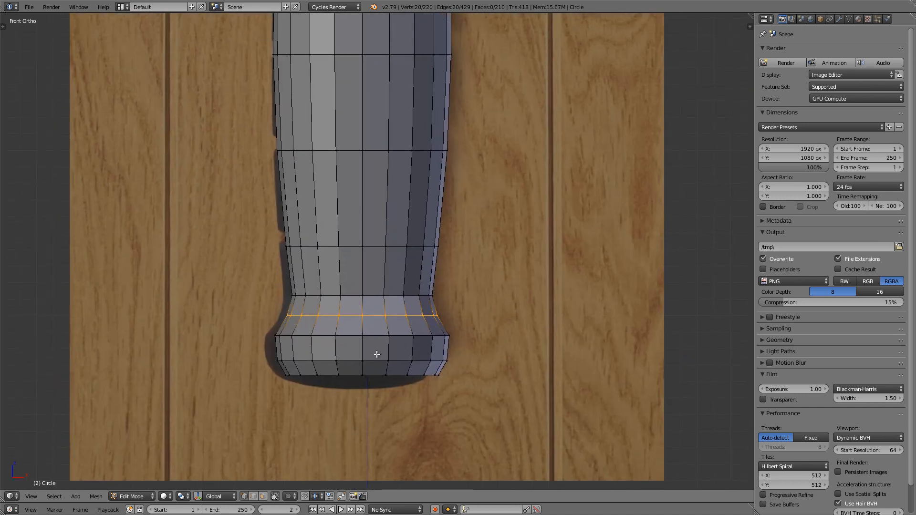
shift+middle_drag(390, 292, 396, 390)
scroll(410, 301, down, 2)
shift+middle_drag(450, 68, 439, 119)
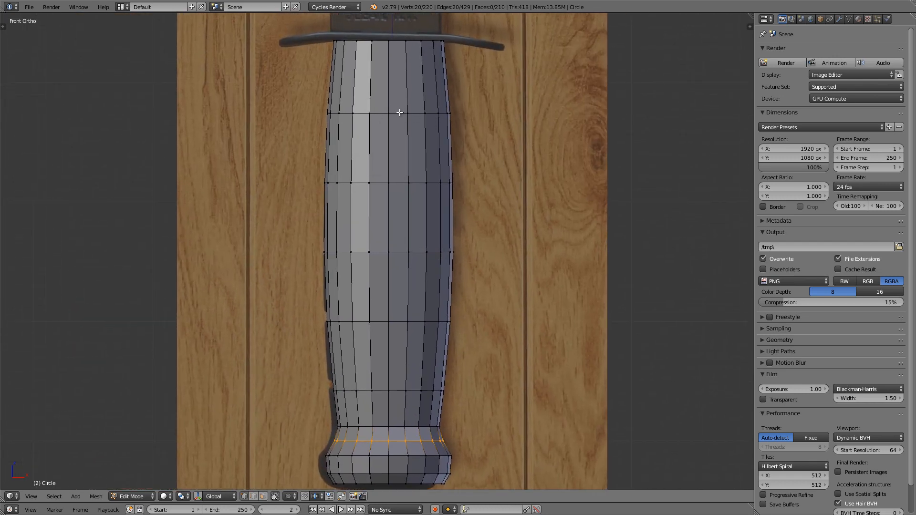
Step: In wireframe and edge select mode, select the five horizontal edge loops that lie on the grip's grooves
key(z)
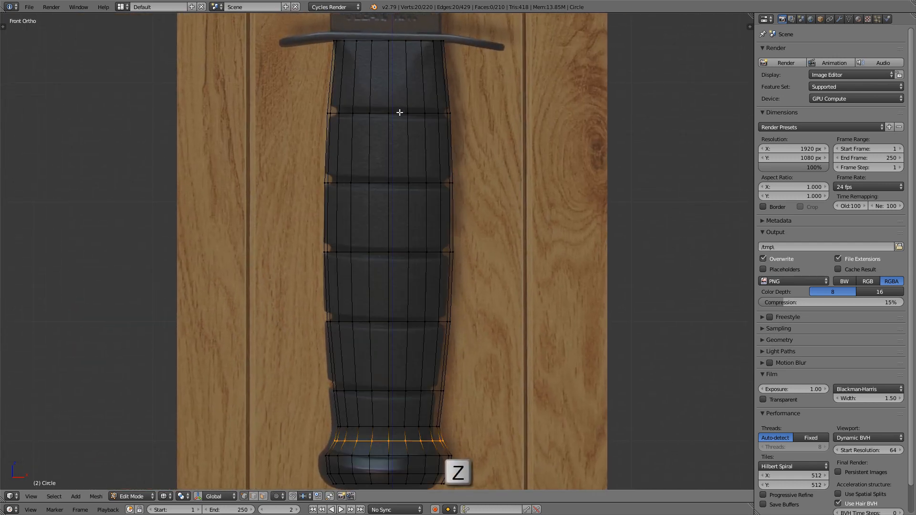
click(255, 496)
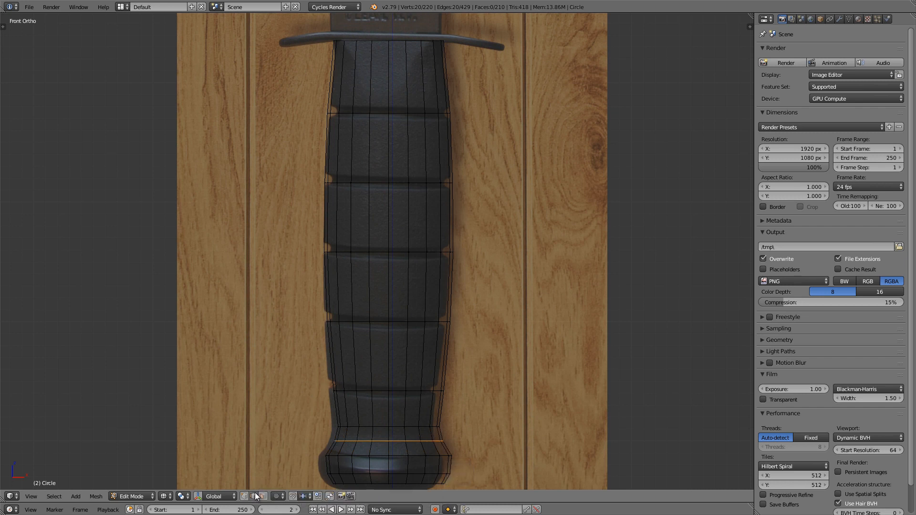
alt+right_click(378, 112)
alt+shift+right_click(379, 183)
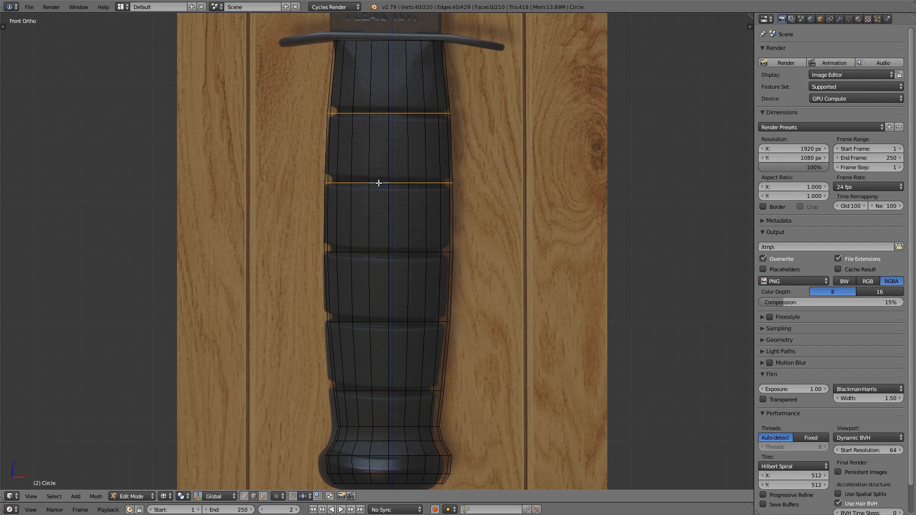
alt+shift+right_click(376, 251)
alt+shift+right_click(377, 321)
alt+shift+right_click(380, 388)
Step: Bevel the selected groove loops by about 0.044 with 3 segments, matching the groove width in the reference
scroll(446, 98, up, 2)
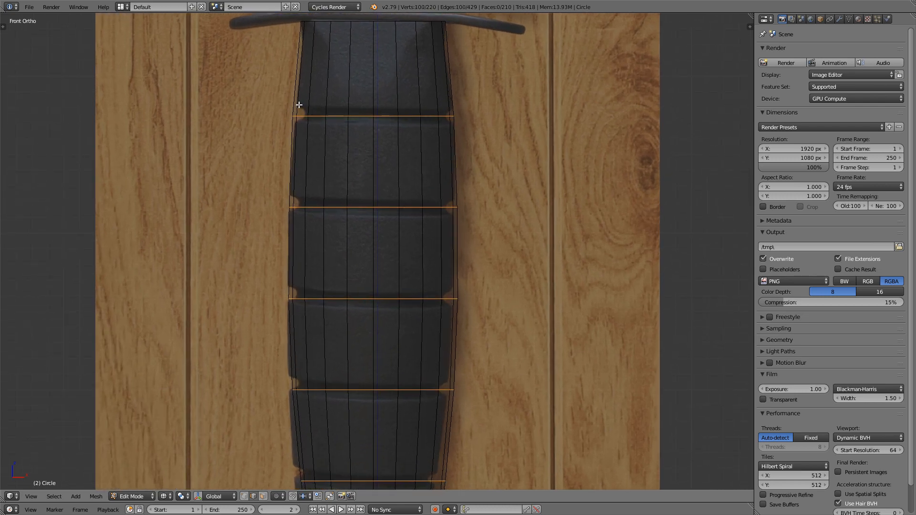
scroll(299, 104, up, 2)
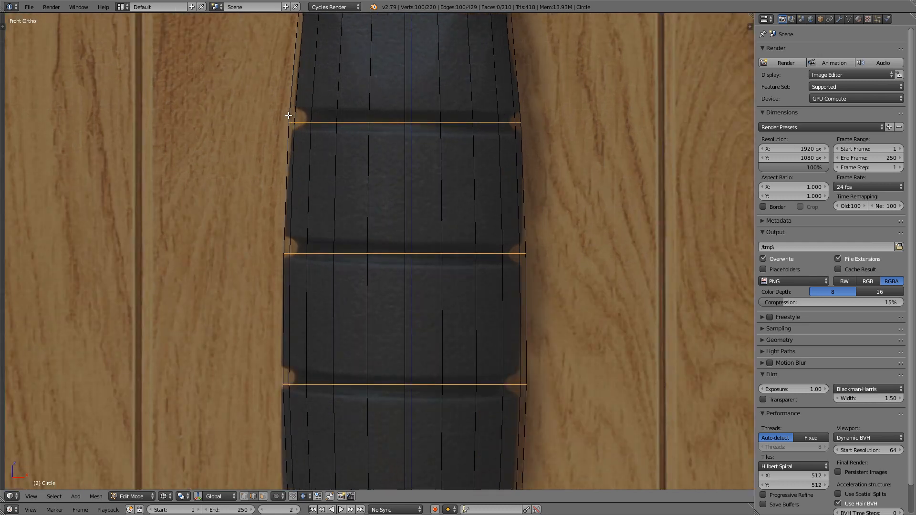
shift+middle_drag(507, 111, 463, 165)
scroll(434, 141, up, 2)
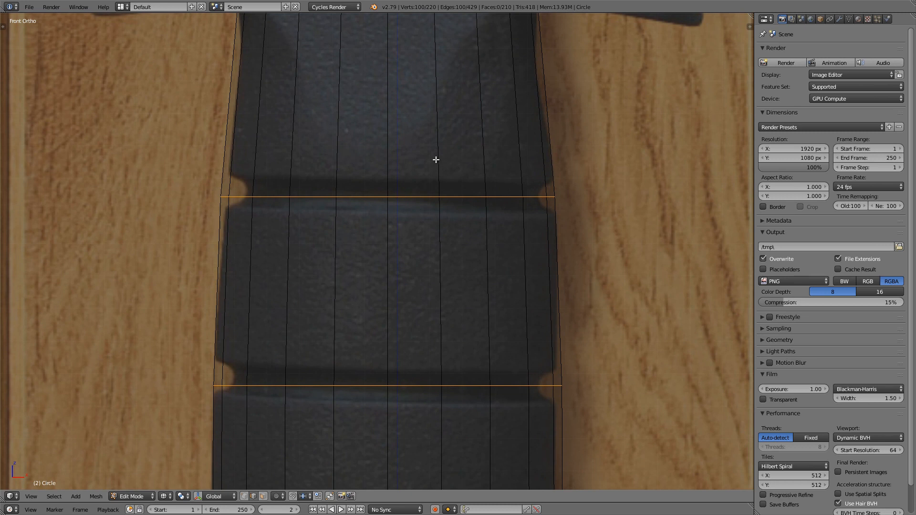
key(t)
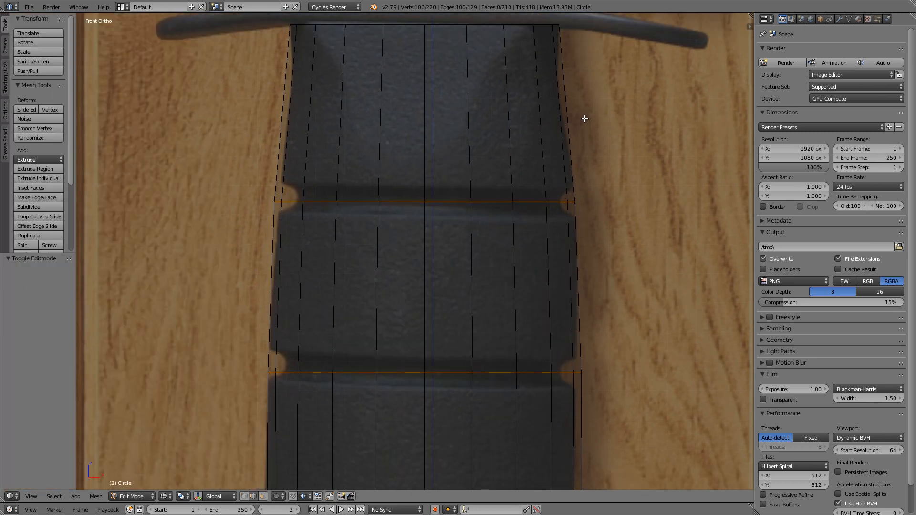
key(ctrl+b)
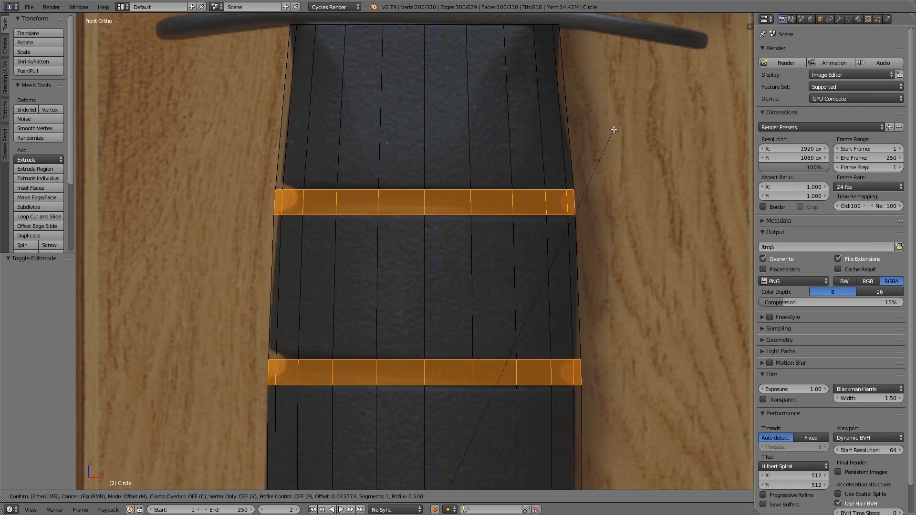
click(613, 128)
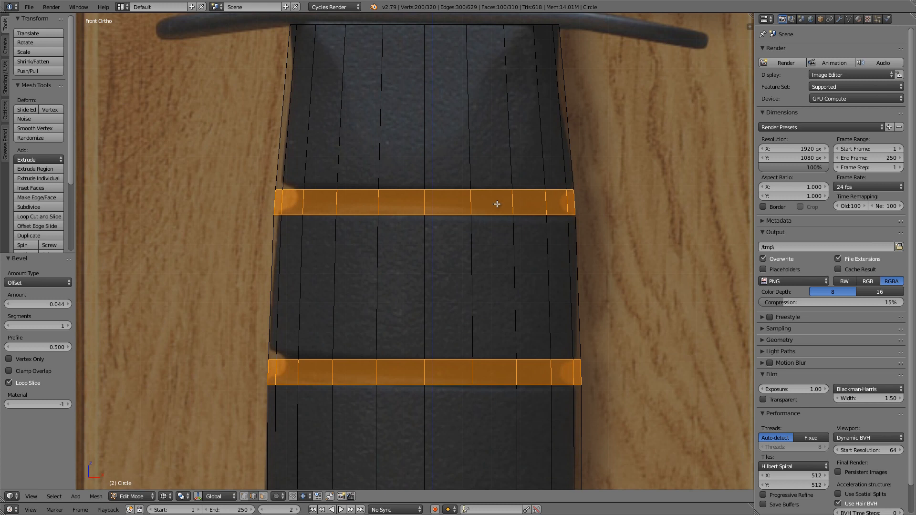
click(71, 325)
click(70, 324)
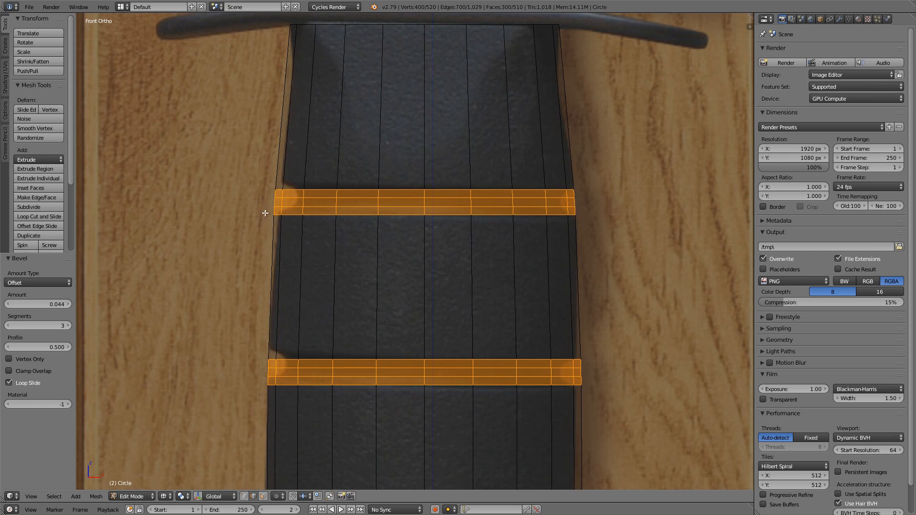
key(t)
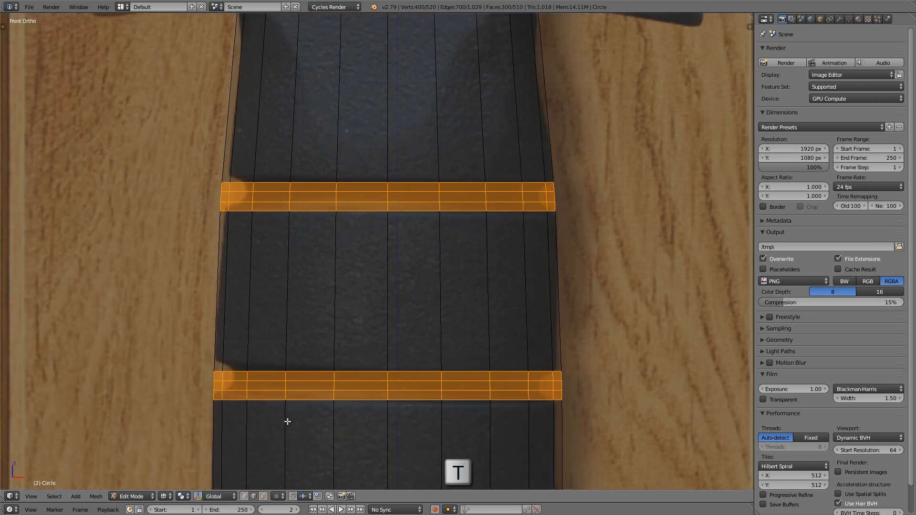
Step: In vertex select mode, select the two inner edge loops of each of the five grooves around the grip
click(245, 499)
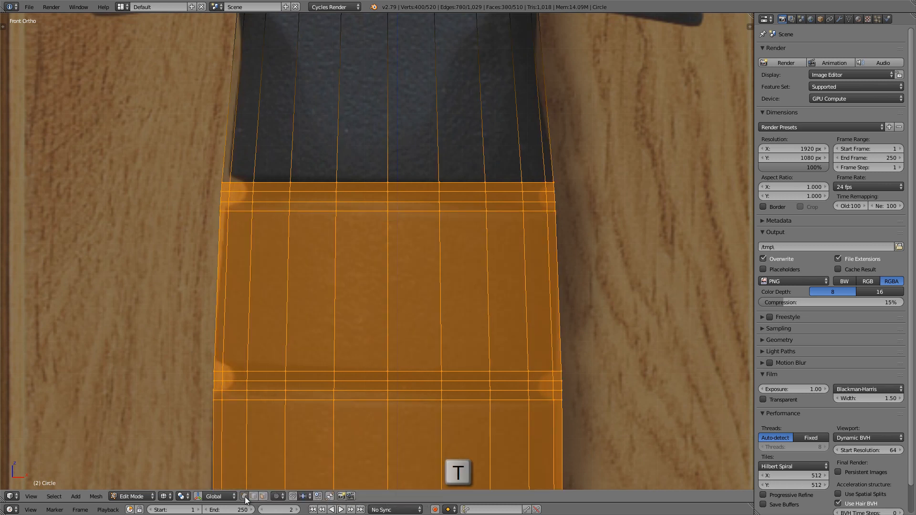
alt+right_click(310, 192)
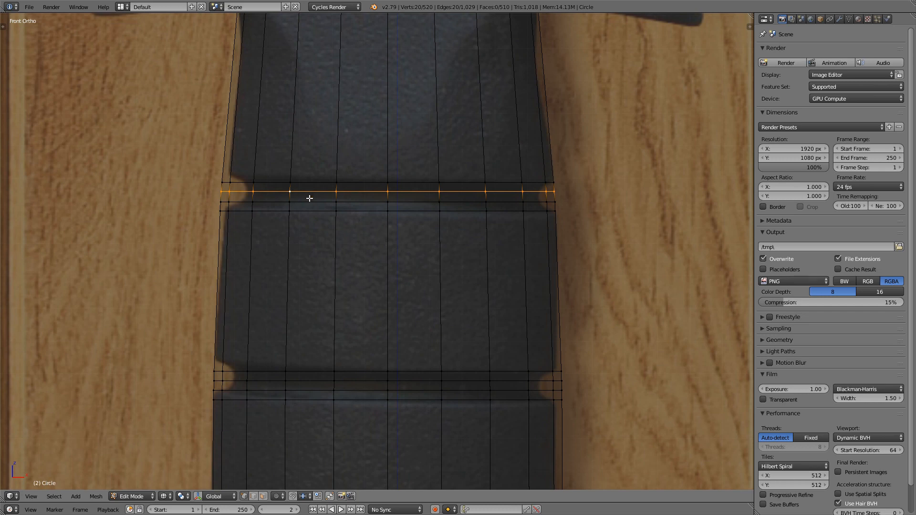
alt+shift+right_click(311, 203)
alt+shift+right_click(315, 384)
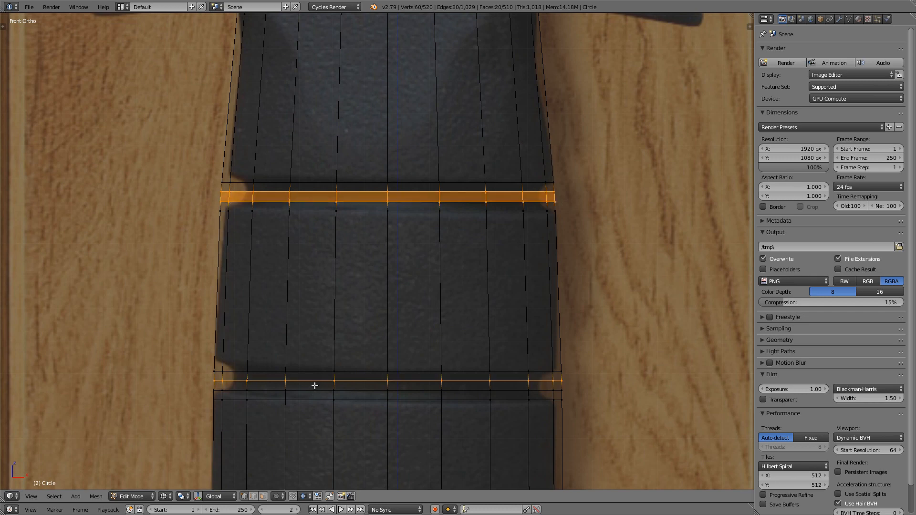
alt+shift+right_click(314, 392)
shift+middle_drag(338, 422, 339, 181)
shift+middle_drag(348, 369, 348, 193)
alt+shift+right_click(311, 153)
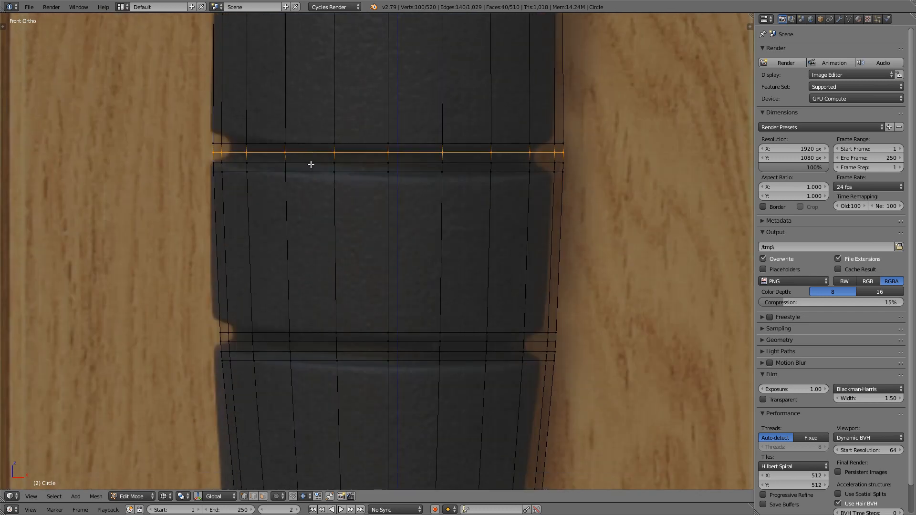
alt+shift+right_click(310, 164)
alt+shift+right_click(315, 340)
alt+shift+right_click(316, 352)
shift+middle_drag(363, 347, 313, 288)
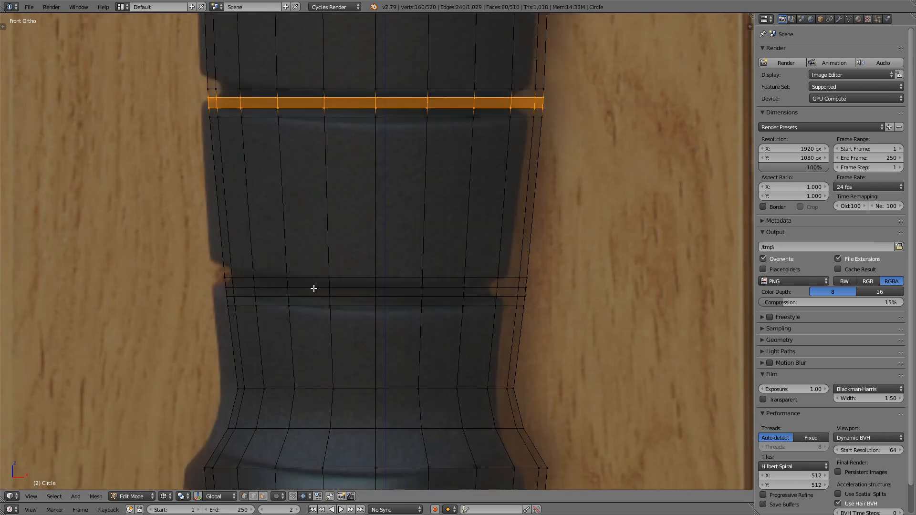
alt+shift+right_click(312, 287)
alt+shift+right_click(315, 296)
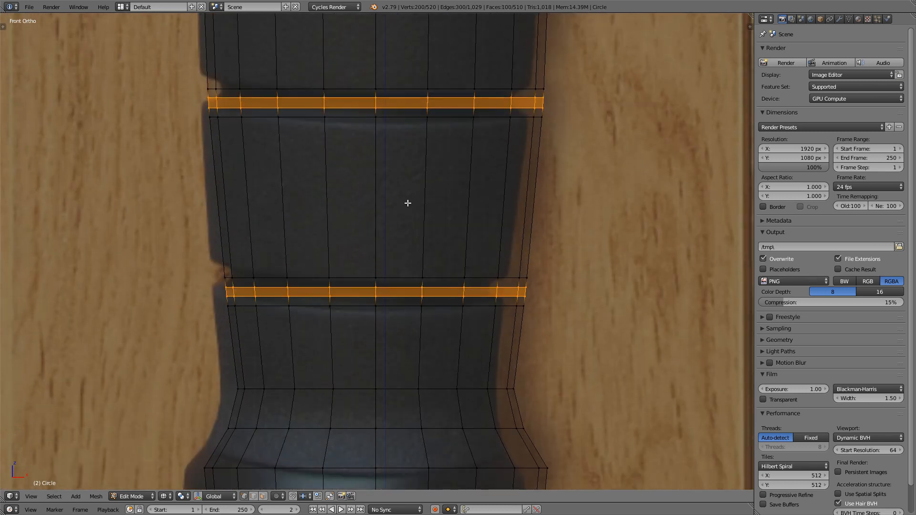
Step: Shrink the selected groove loops inward along their normals by about 0.042 to match the groove depth in the reference
shift+middle_drag(410, 162, 406, 239)
scroll(532, 165, up, 2)
shift+middle_drag(493, 186, 571, 177)
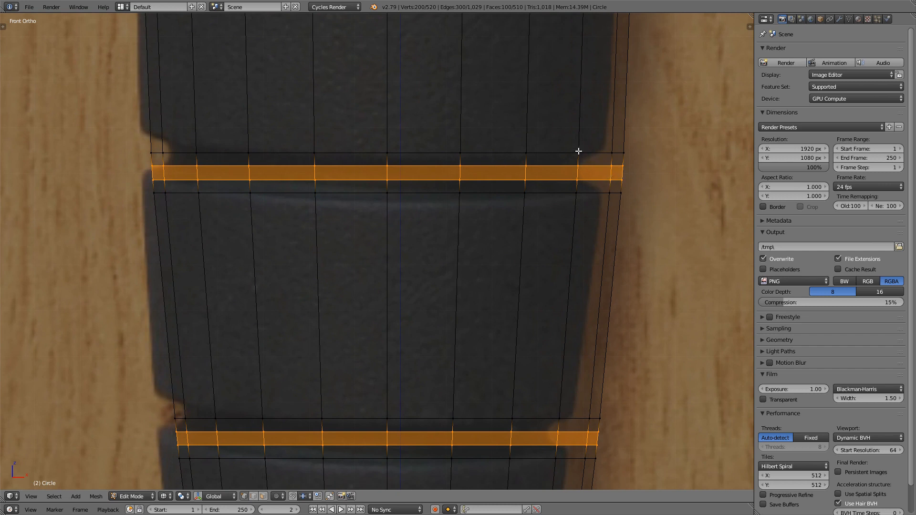
key(alt+s)
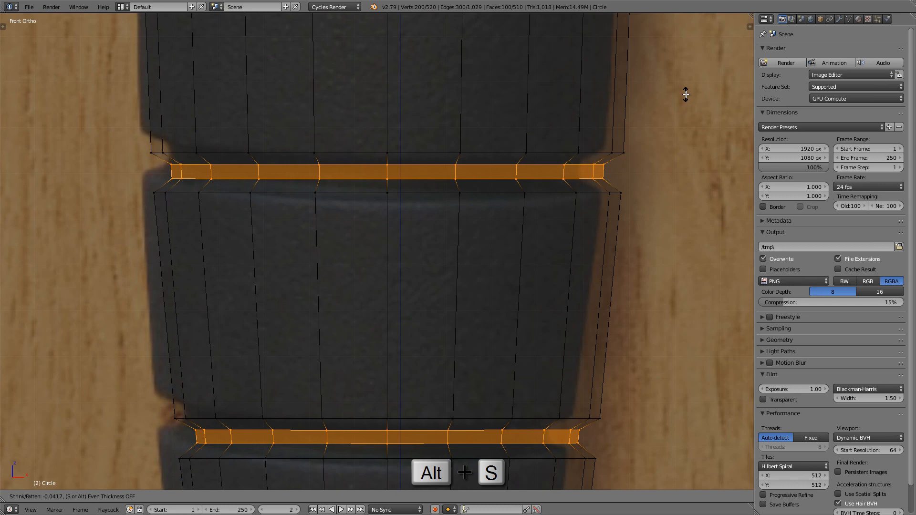
click(686, 93)
Step: Examine the recessed grooves along the grip in solid shading and wireframe, comparing them with the reference image
key(z)
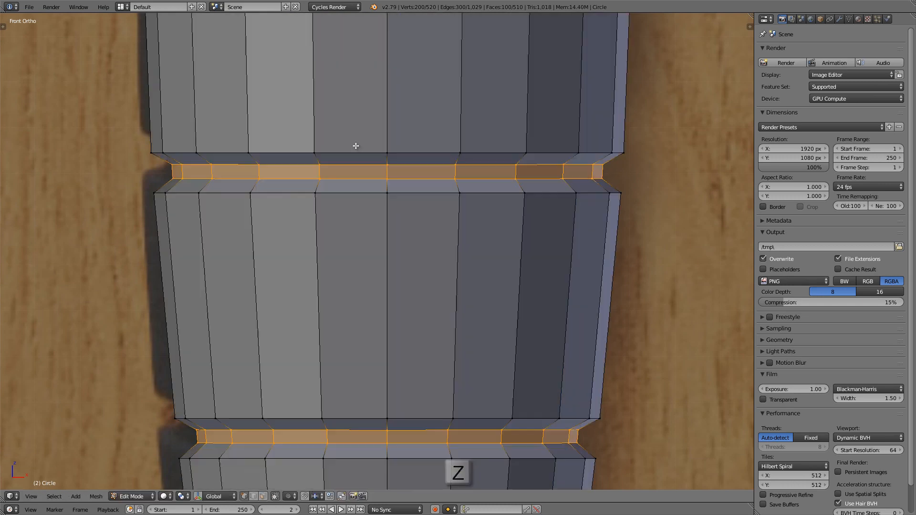
key(Tab)
scroll(289, 145, down, 5)
shift+middle_drag(288, 145, 295, 260)
shift+middle_drag(303, 139, 309, 241)
shift+middle_drag(361, 70, 362, 169)
key(Tab)
scroll(385, 131, up, 4)
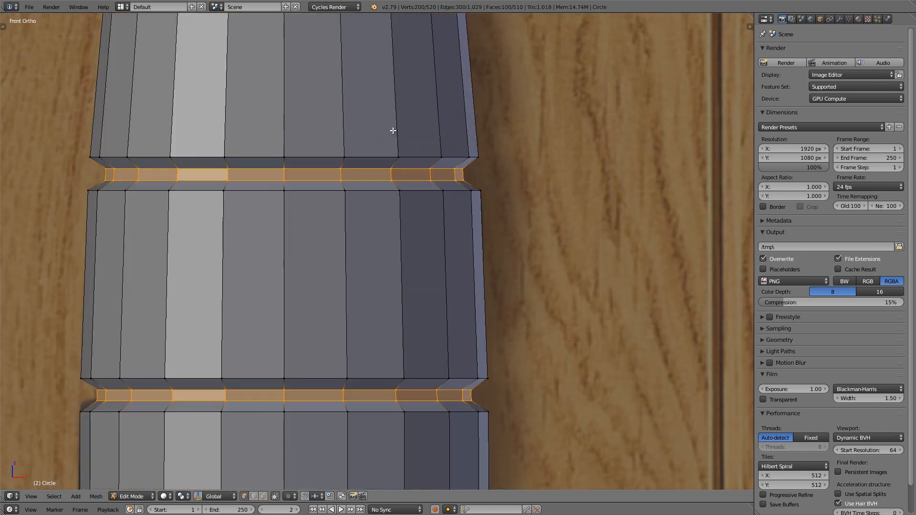
key(shift+z)
scroll(387, 134, down, 6)
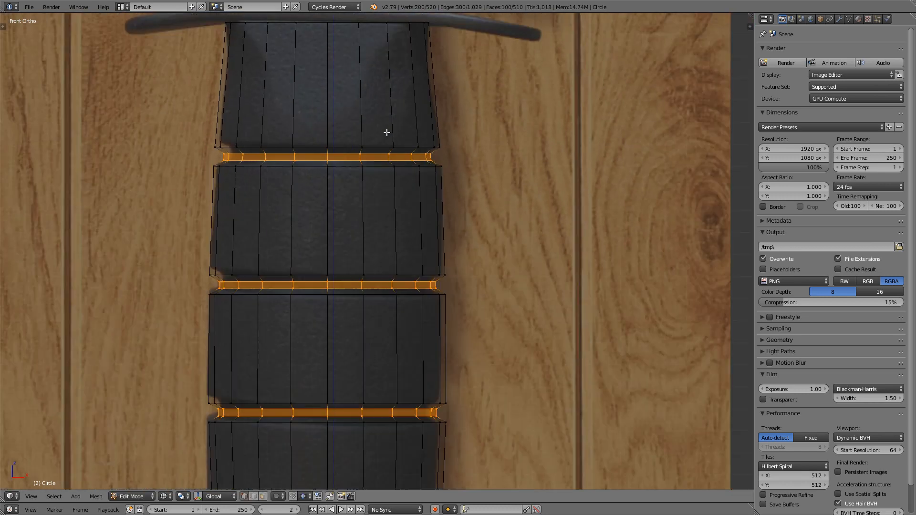
key(z)
mouse_move(416, 158)
shift+middle_down()
mouse_move(414, 139)
mouse_move(388, 194)
shift+middle_up()
scroll(388, 157, up, 4)
scroll(375, 216, up, 3)
Step: Duplicate the inner face ring of the topmost groove and place the copy well clear of the handle, over the empty area
key(a)
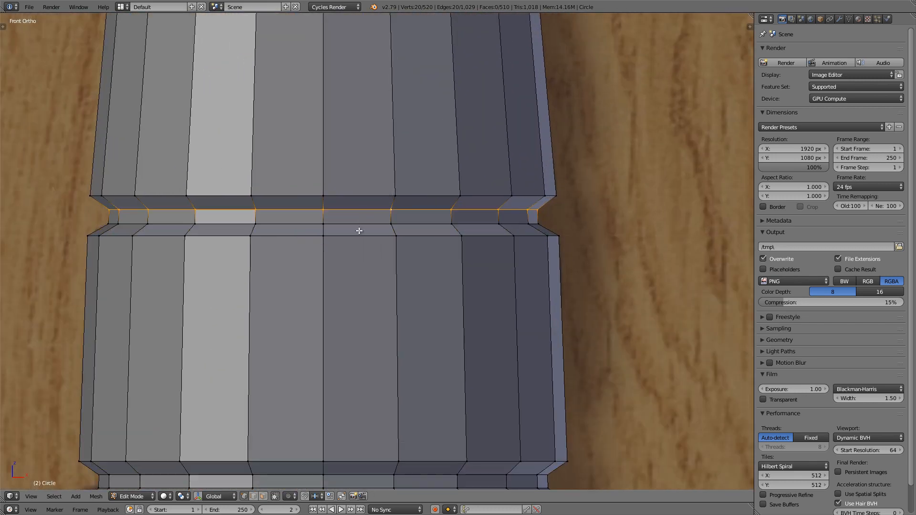
alt+right_click(371, 218)
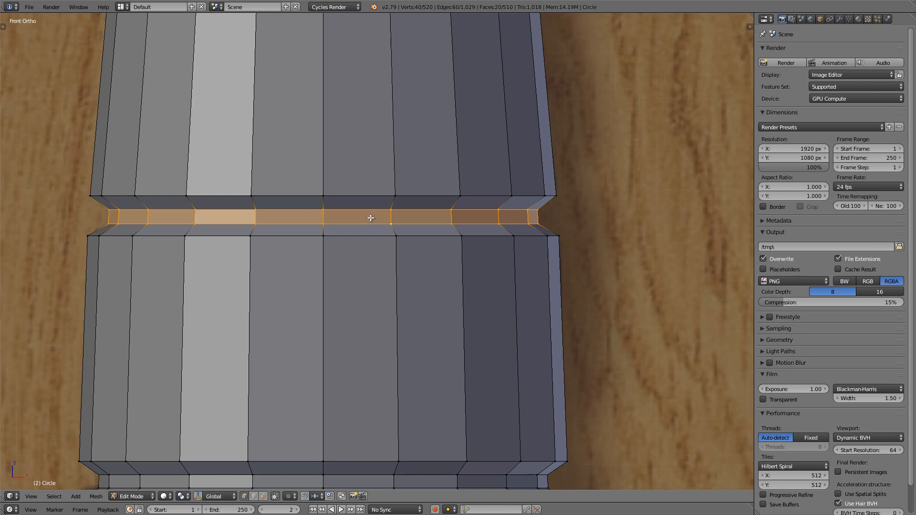
scroll(371, 218, down, 5)
scroll(390, 227, down, 2)
shift+middle_drag(391, 226, 235, 207)
key(shift+d)
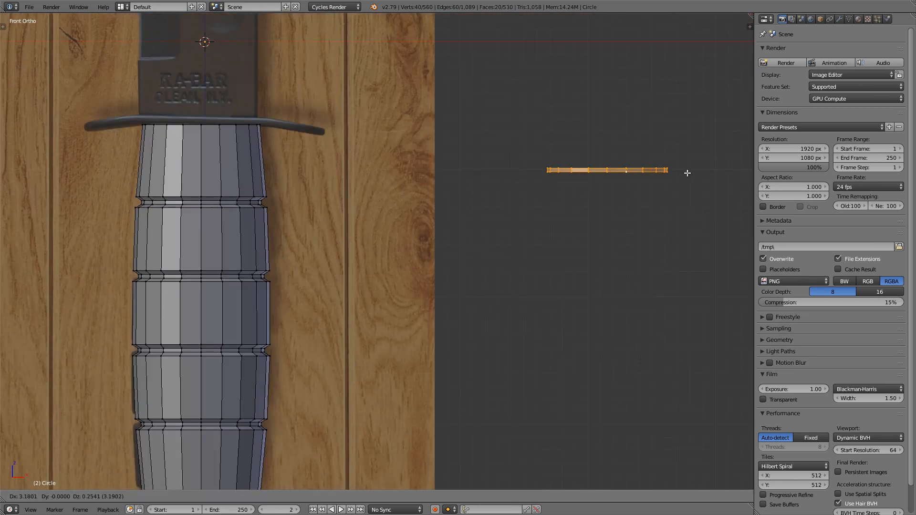
click(701, 172)
Step: In top view, stretch the duplicated ring along the X axis by a factor of about 2.7
shift+middle_drag(676, 177, 530, 204)
key(KP_7)
key(s)
key(x)
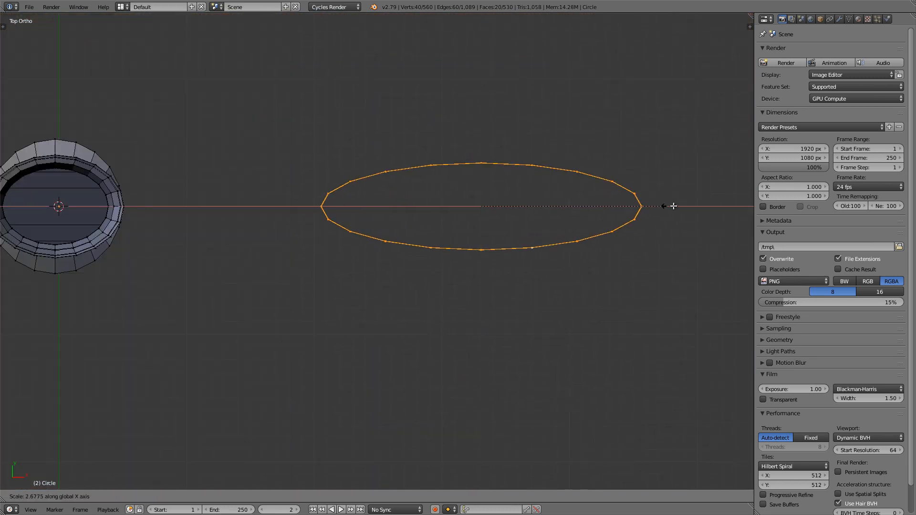
click(681, 206)
Step: Extrude the lower edge loop of the stretched ring and scale it uniformly inward to about 0.8
middle_drag(594, 217, 571, 221)
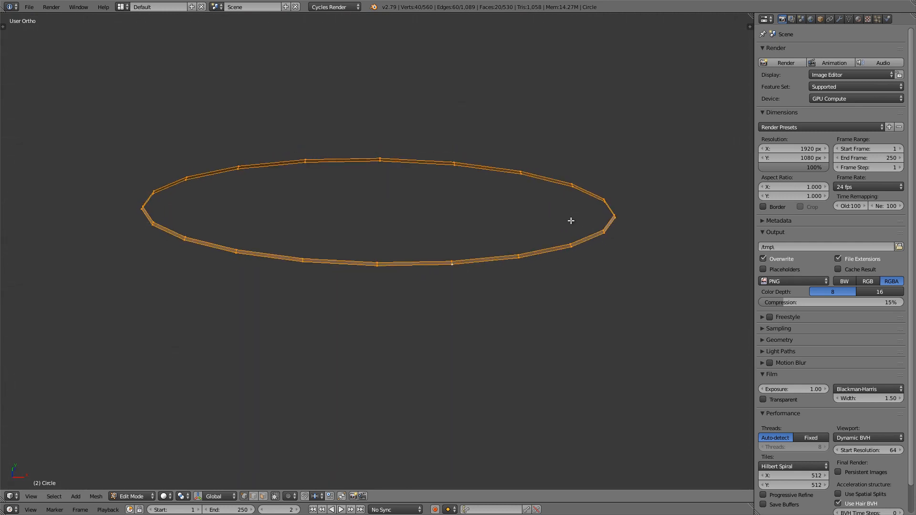
alt+right_click(547, 256)
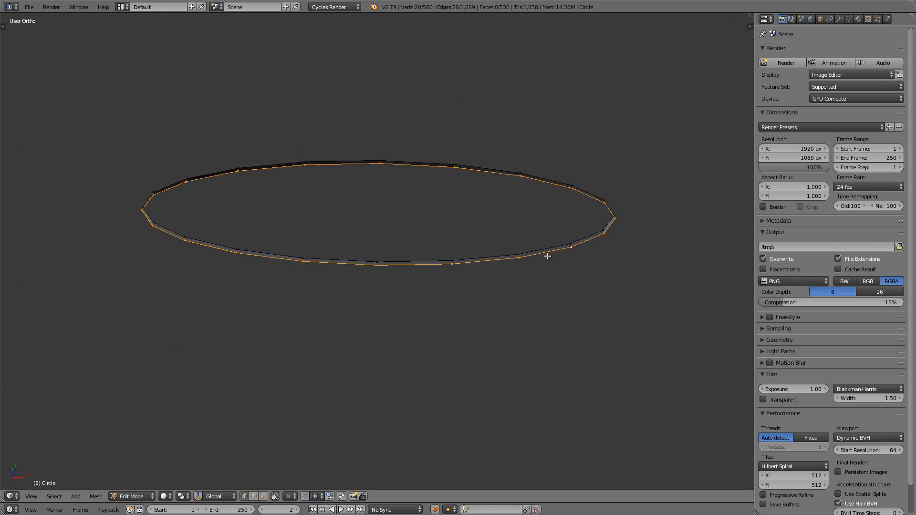
key(KP_7)
key(e)
key(s)
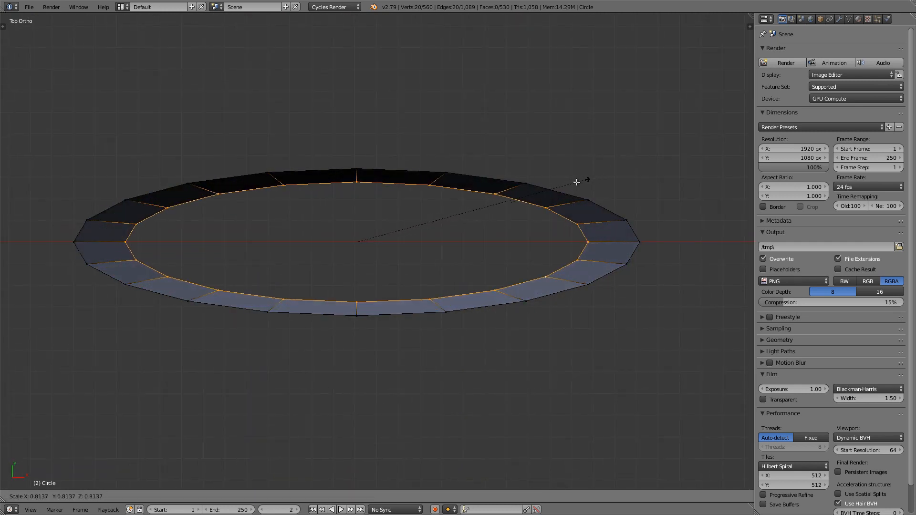
click(585, 178)
Step: Select rim edges on the flattened ring to compare its width, and undo back to the extruded loop before its uniform scaling
shift+middle_drag(585, 179, 637, 186)
right_click(389, 162)
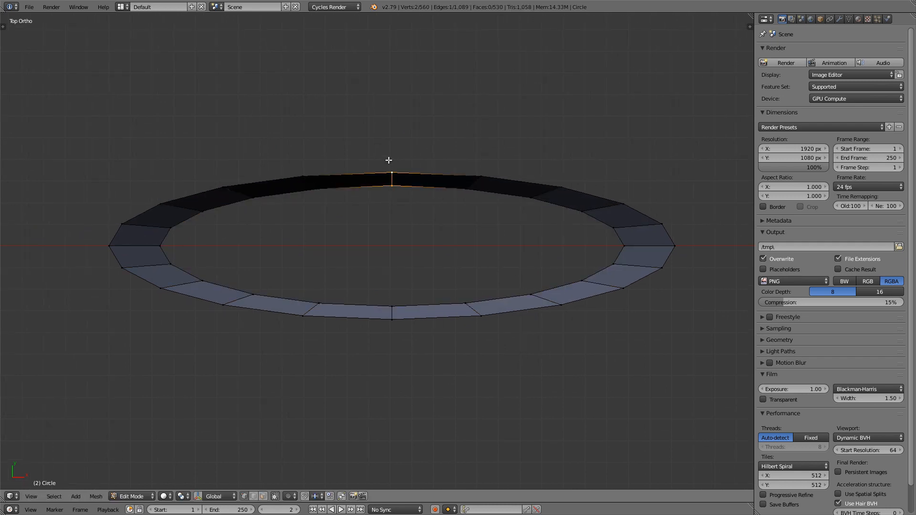
shift+right_click(629, 249)
key(ctrl+z)
key(ctrl+z)
key(ctrl+z)
key(ctrl+z)
key(ctrl+z)
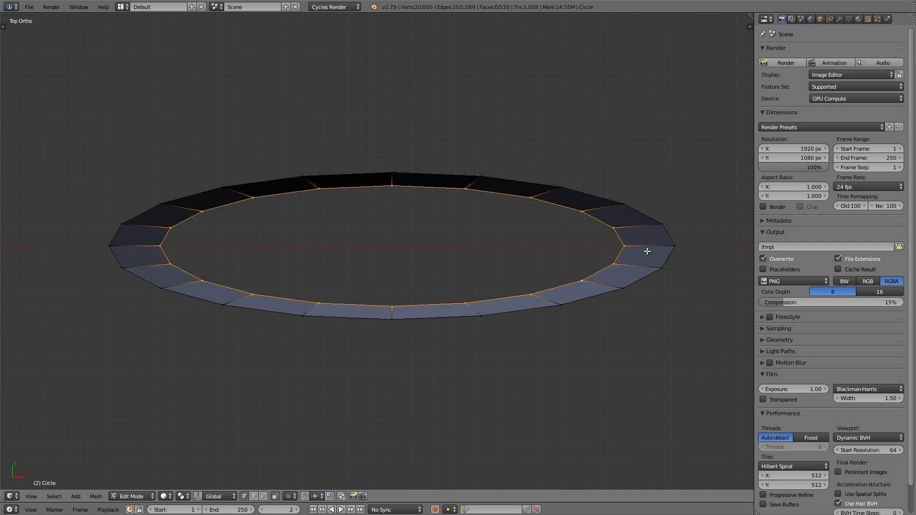
Step: Shrink the extruded loop inward along its normals by about 0.06 to give the ring an even rim
key(alt+s)
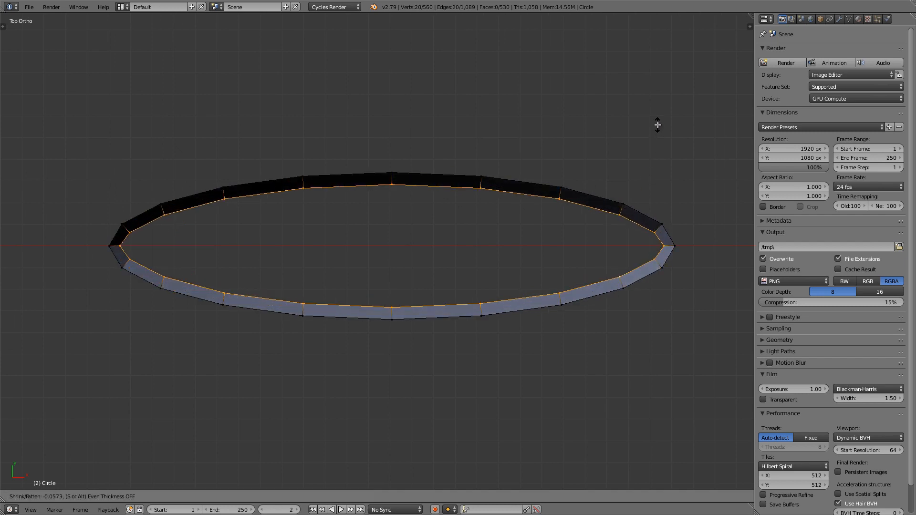
click(659, 121)
scroll(602, 142, up, 3)
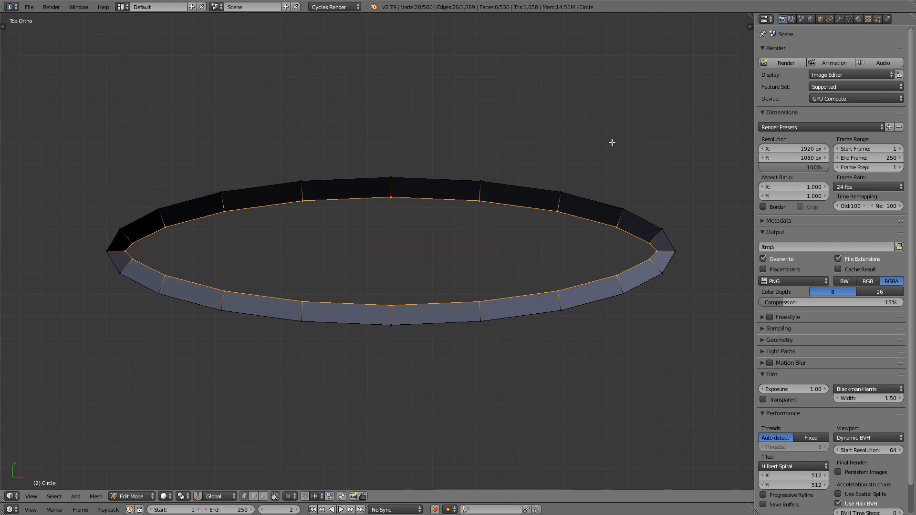
shift+middle_drag(366, 215, 381, 202)
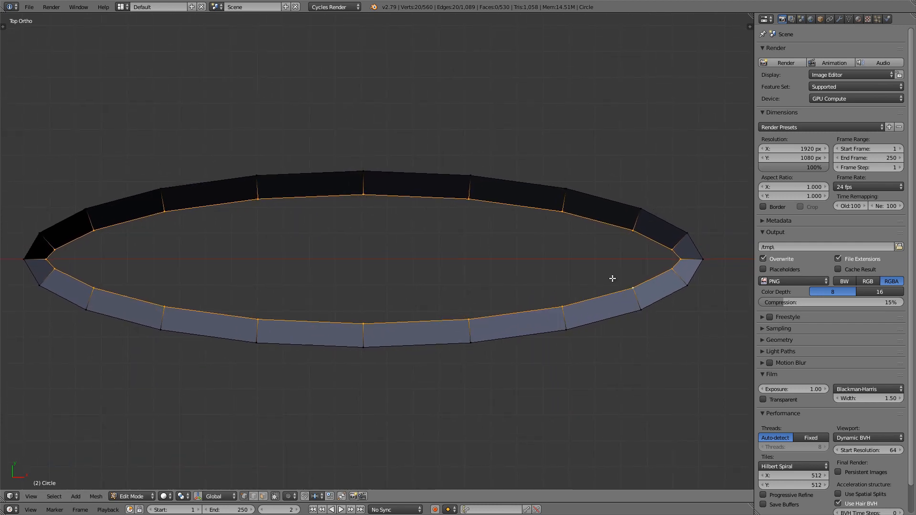
Step: Box-select the whole stretched test ring beside the handle and delete its vertices
scroll(520, 218, down, 8)
key(b)
drag(373, 179, 620, 298)
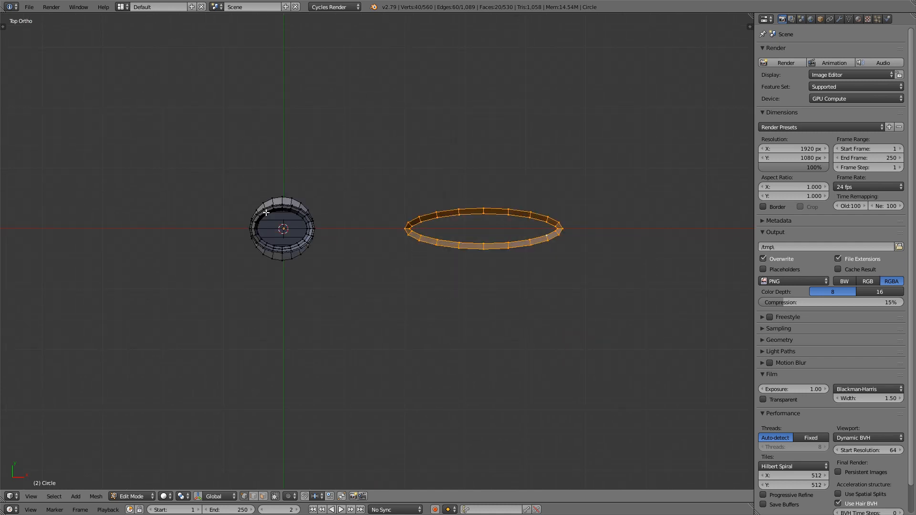
key(x)
click(499, 216)
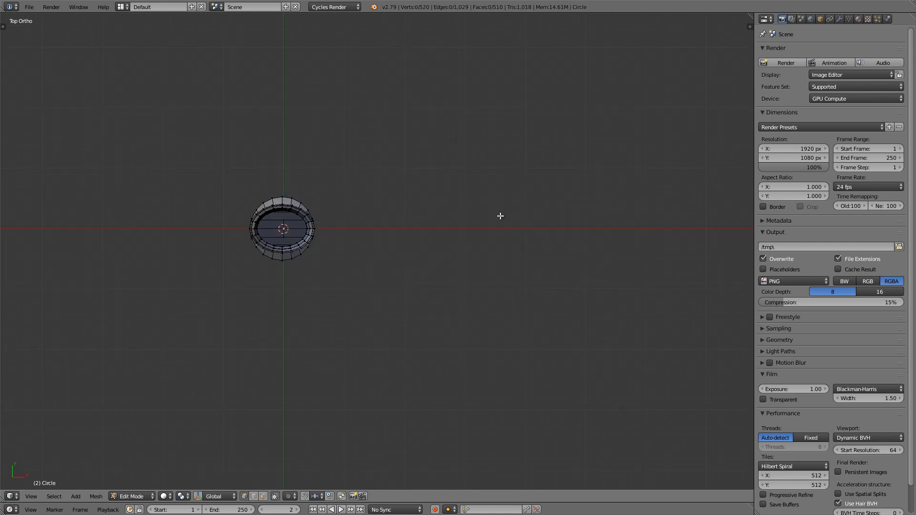
Step: In front view and wireframe, add a horizontal edge loop to the top grip section, slid upward by about 0.33
key(1)
shift+middle_drag(306, 234, 391, 137)
shift+middle_drag(328, 188, 352, 127)
shift+middle_drag(401, 106, 421, 92)
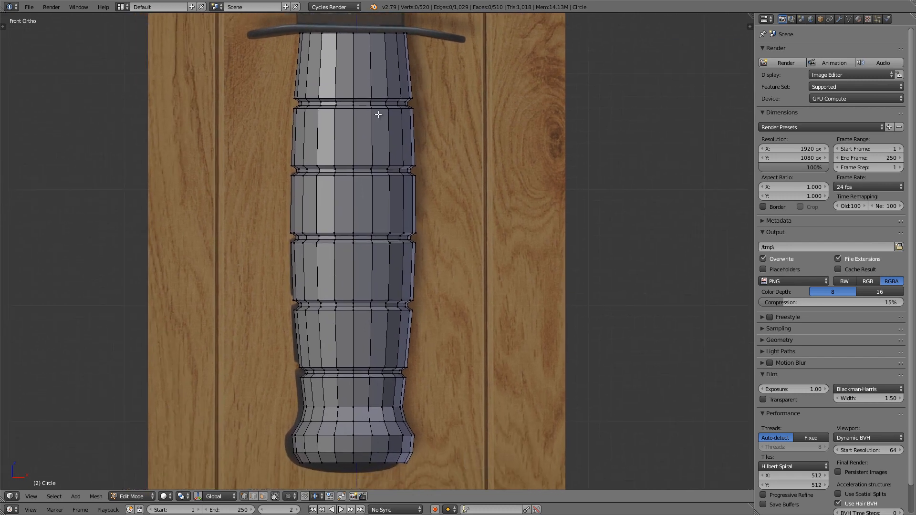
shift+middle_drag(356, 54, 402, 167)
scroll(372, 133, up, 3)
scroll(423, 174, up, 4)
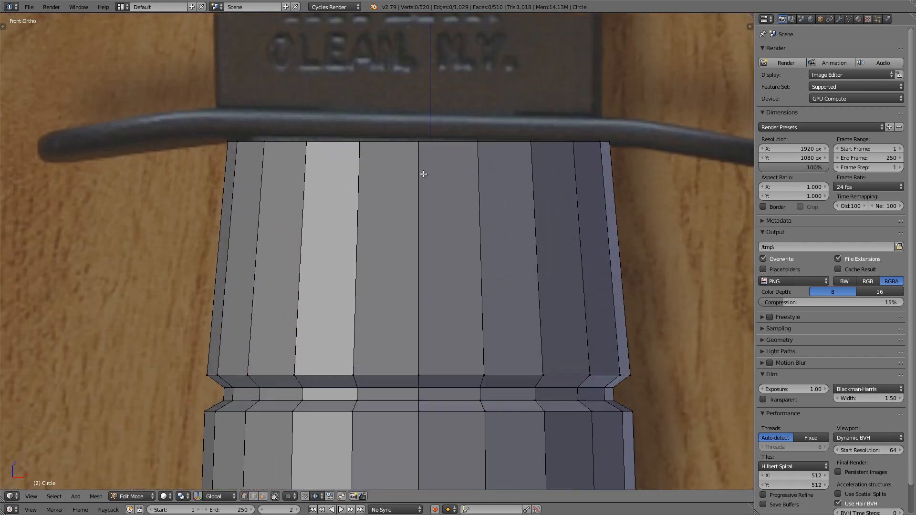
scroll(423, 173, up, 1)
key(z)
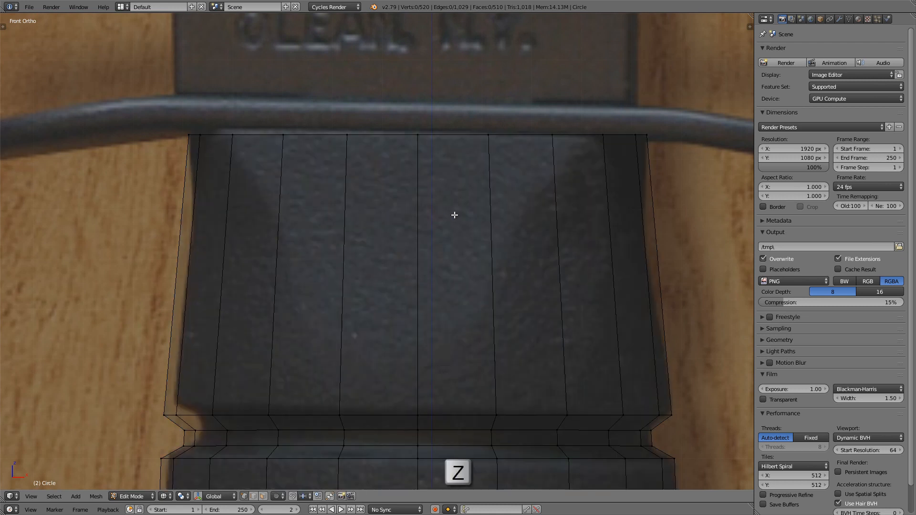
shift+middle_drag(454, 213, 455, 201)
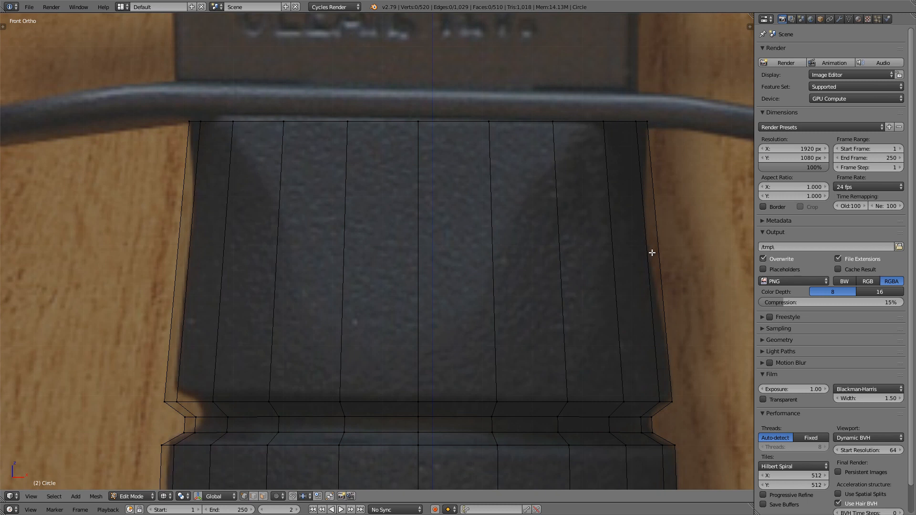
key(ctrl+r)
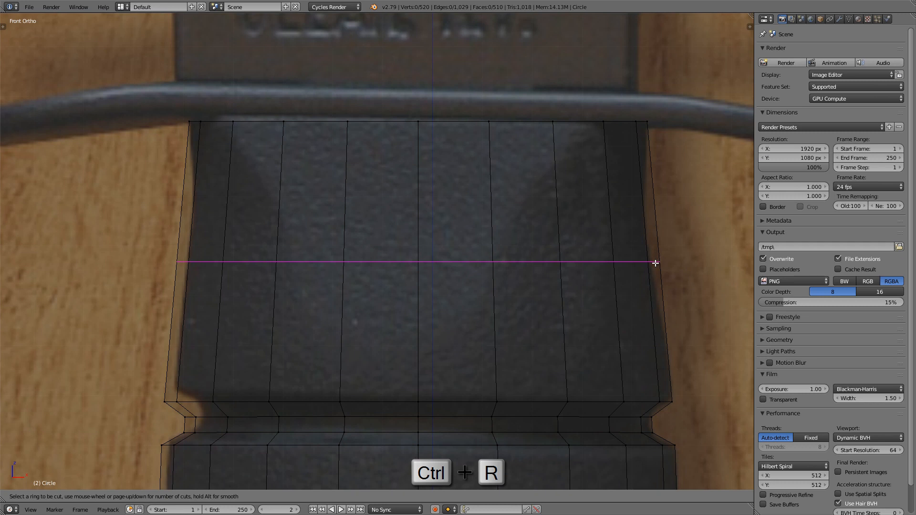
click(654, 259)
click(648, 217)
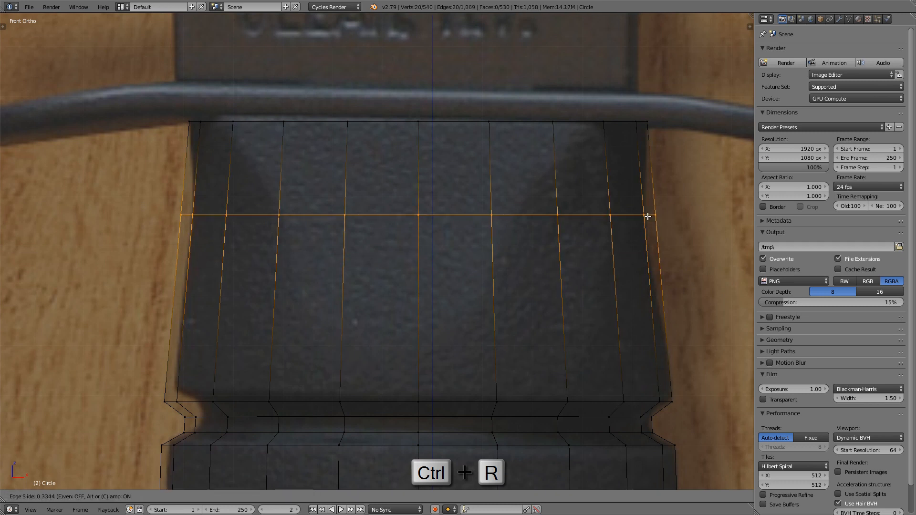
Step: Shrink the new loop inward along its normals by about 0.027 and check the top section in solid side view
shift+middle_drag(648, 217, 593, 213)
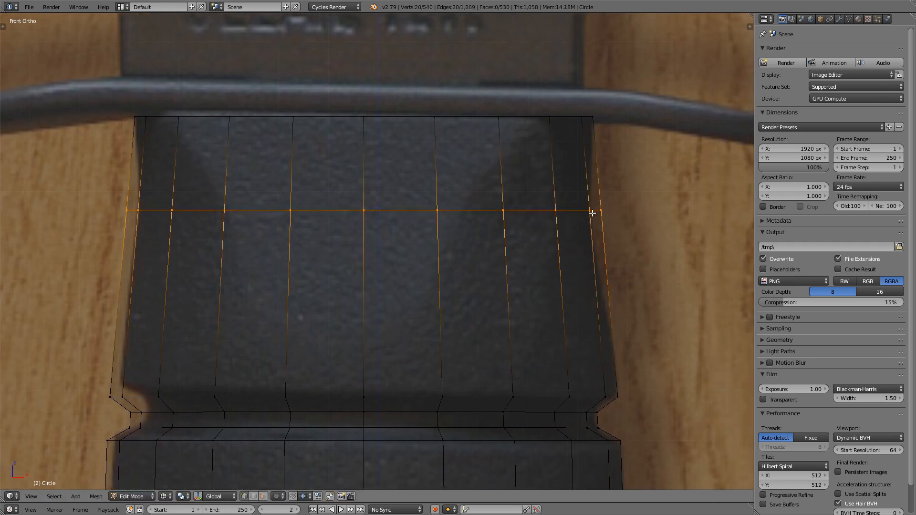
key(alt+s)
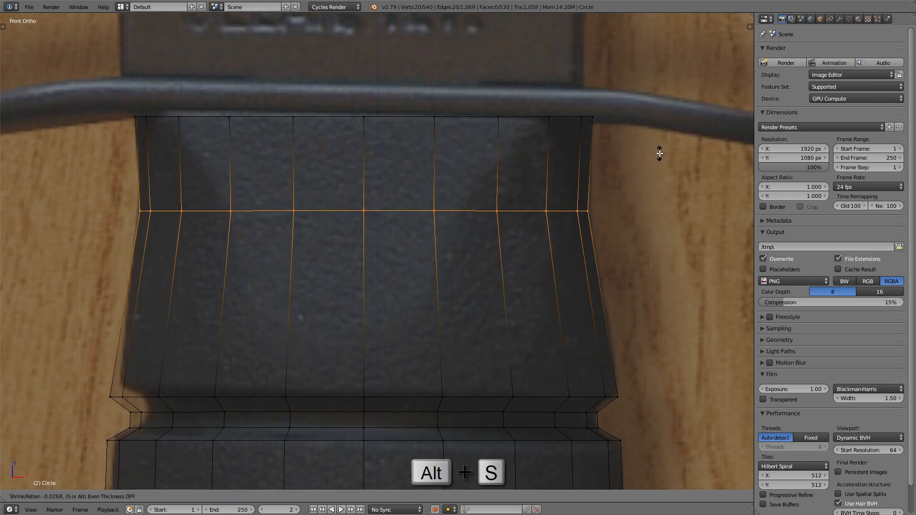
click(660, 154)
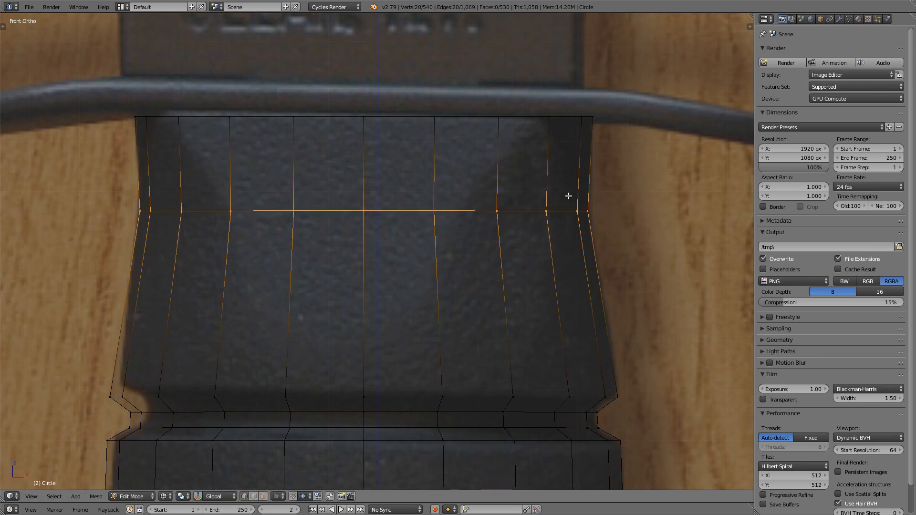
scroll(569, 196, down, 2)
key(z)
key(KP_3)
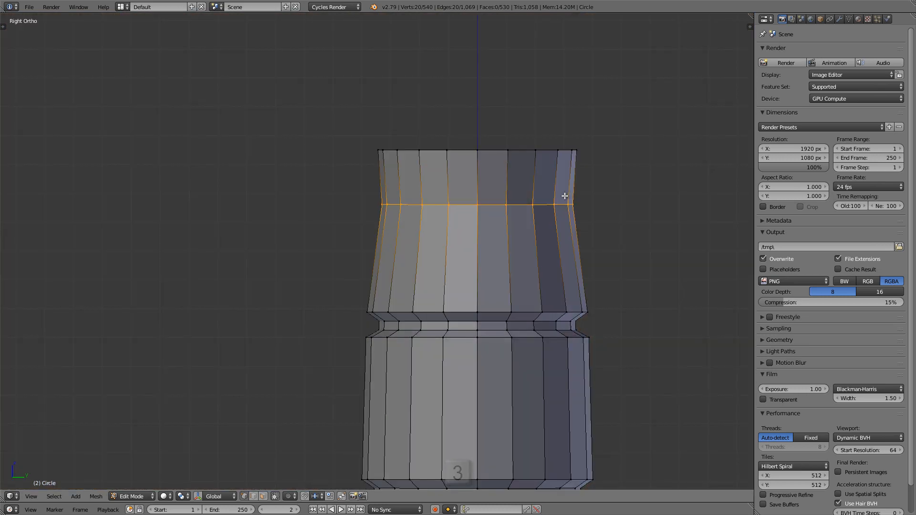
Step: Examine the reshaped top grip section against the reference in front view, then at an angle and in side view
key(KP_1)
key(z)
key(z)
scroll(416, 189, down, 7)
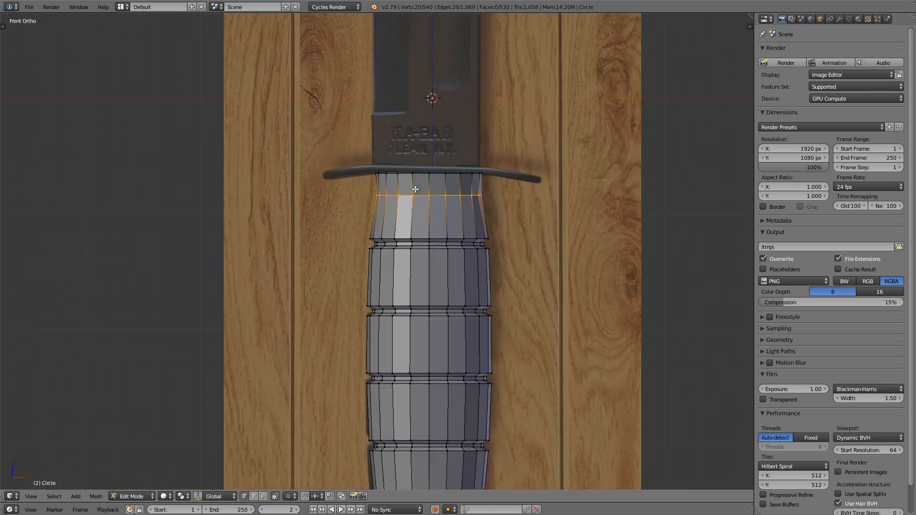
mouse_move(441, 165)
shift+middle_down()
mouse_move(439, 122)
mouse_move(408, 160)
mouse_move(419, 164)
mouse_move(421, 180)
shift+middle_up()
scroll(445, 138, up, 5)
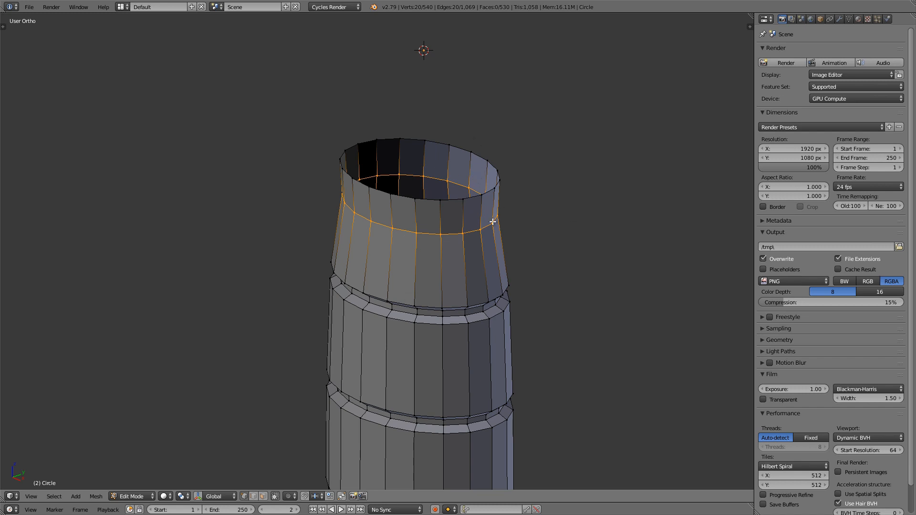
key(KP_3)
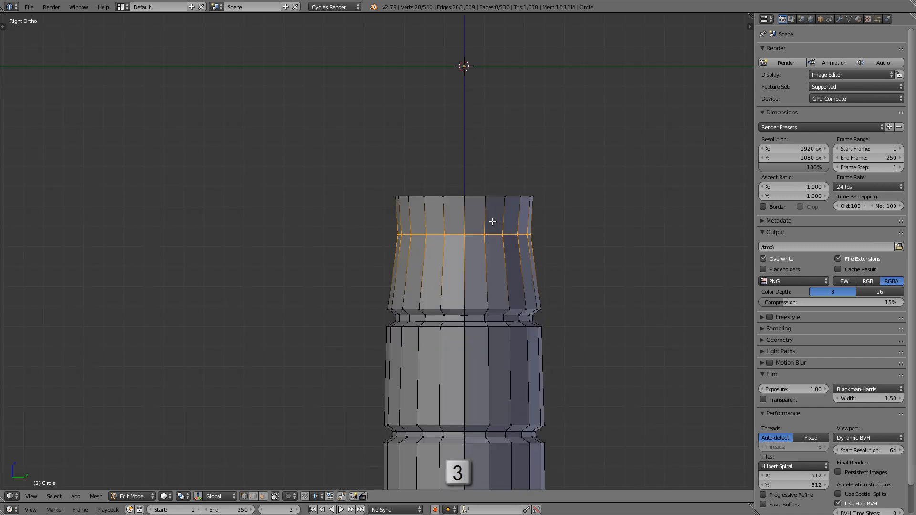
scroll(491, 220, down, 4)
shift+middle_drag(432, 127, 430, 130)
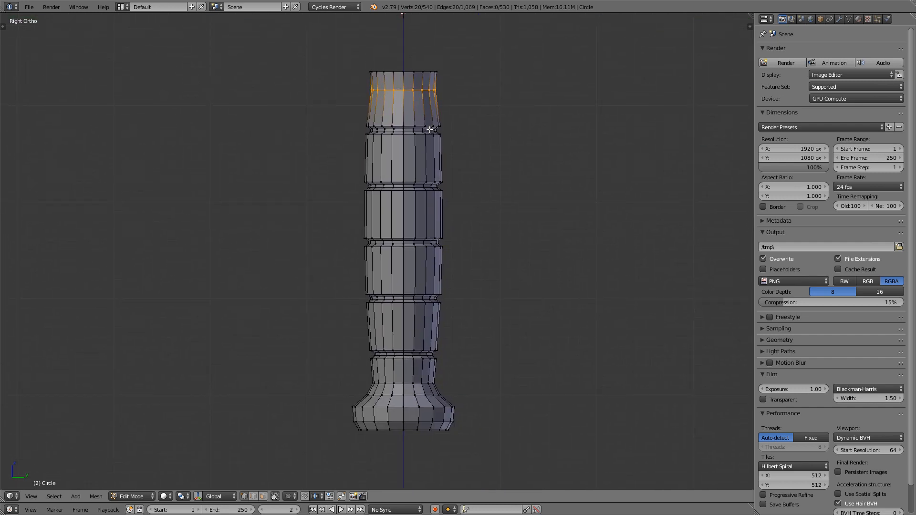
Step: In side wireframe view, box-select the handle's positive-Y half without the centre-line vertices, delete its vertices and return to solid shading
key(a)
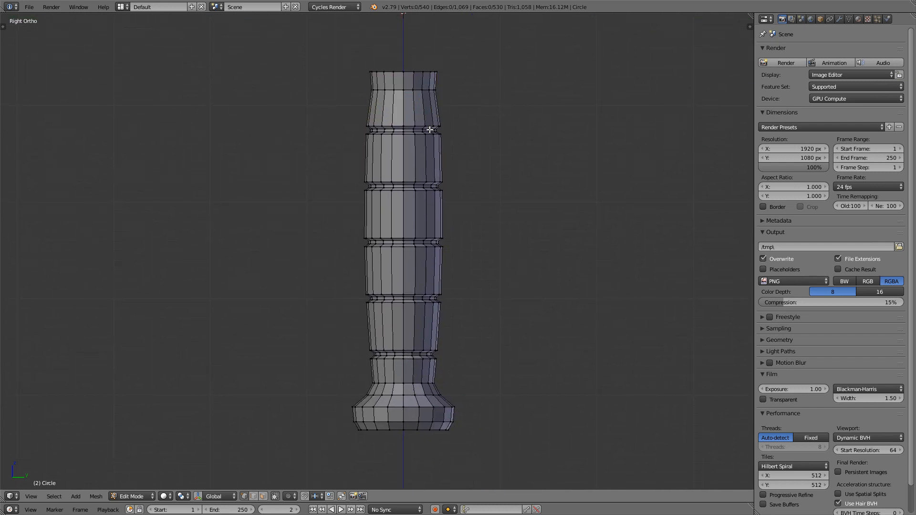
key(z)
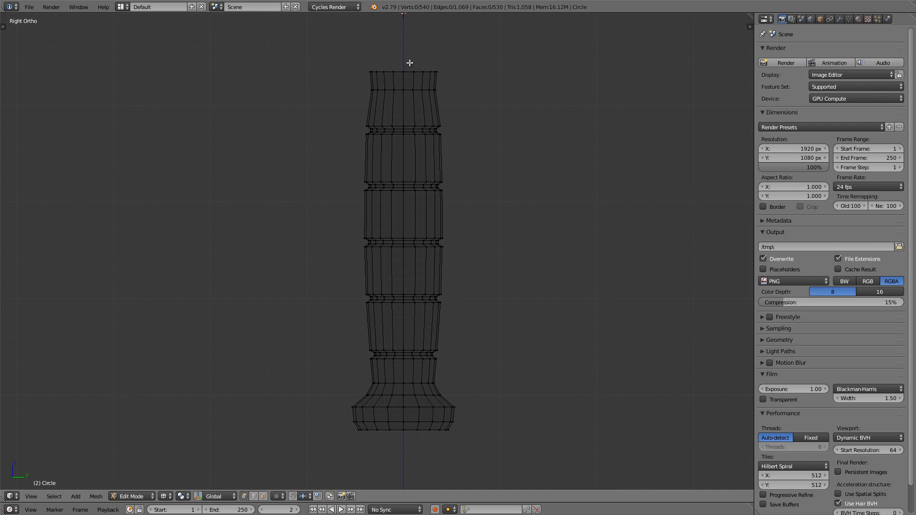
key(b)
drag(406, 55, 558, 458)
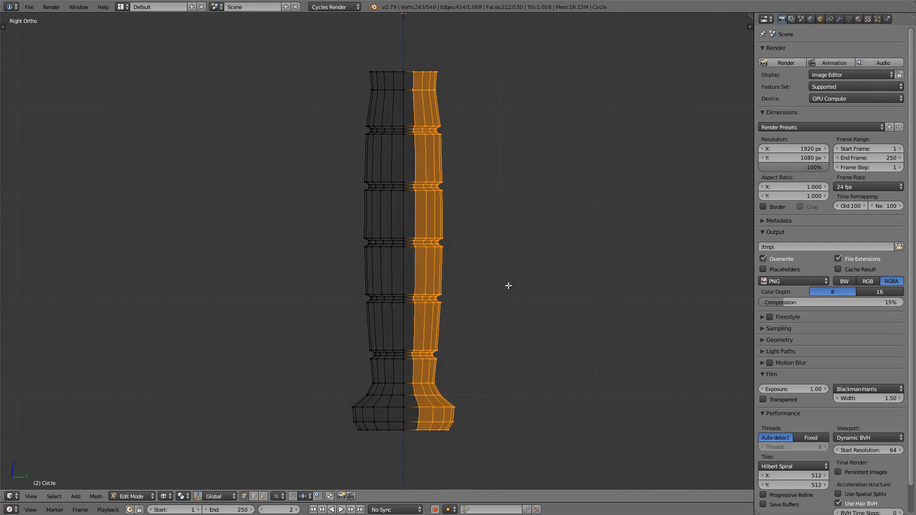
key(x)
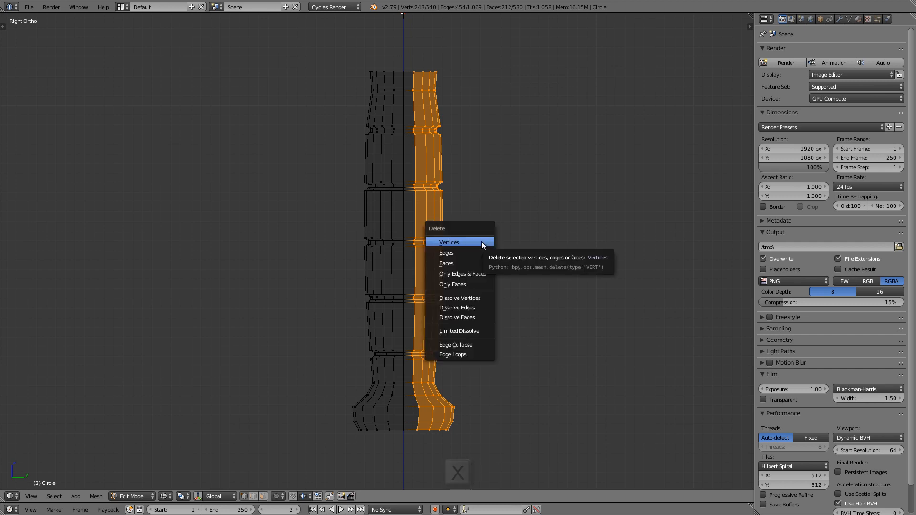
click(482, 242)
key(z)
Step: Add a Mirror modifier to the half handle, mirroring across Y only instead of X
mouse_move(394, 334)
middle_down()
mouse_move(403, 246)
mouse_move(491, 259)
mouse_move(451, 272)
mouse_move(383, 222)
mouse_move(379, 143)
middle_up()
shift+middle_drag(357, 65, 357, 129)
scroll(357, 129, up, 4)
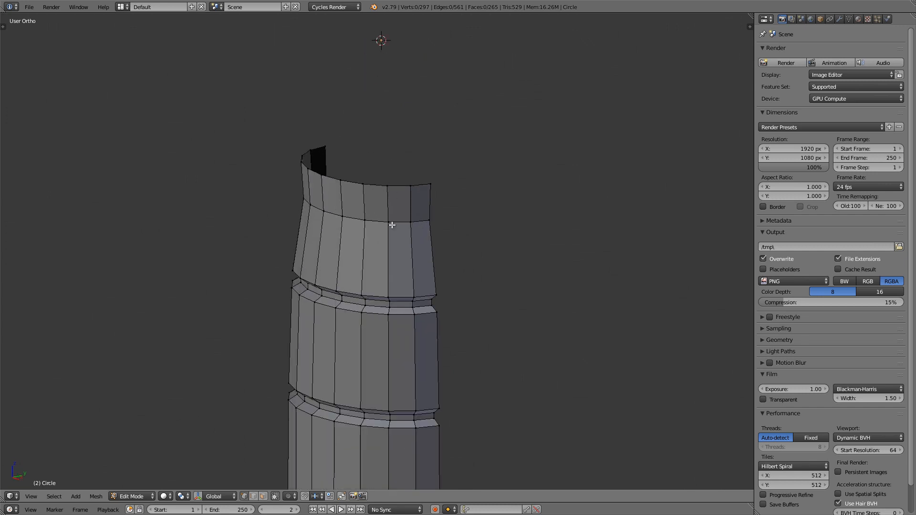
shift+middle_drag(379, 218, 363, 209)
scroll(367, 200, up, 2)
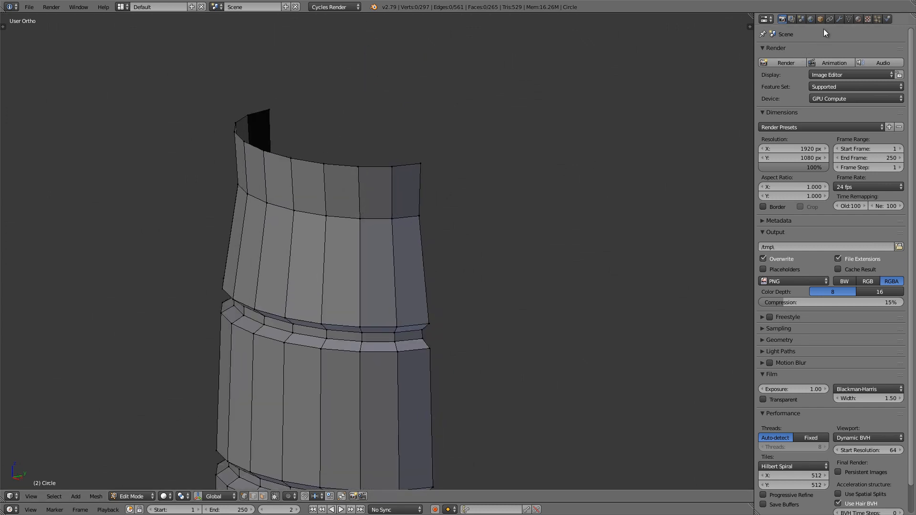
click(838, 21)
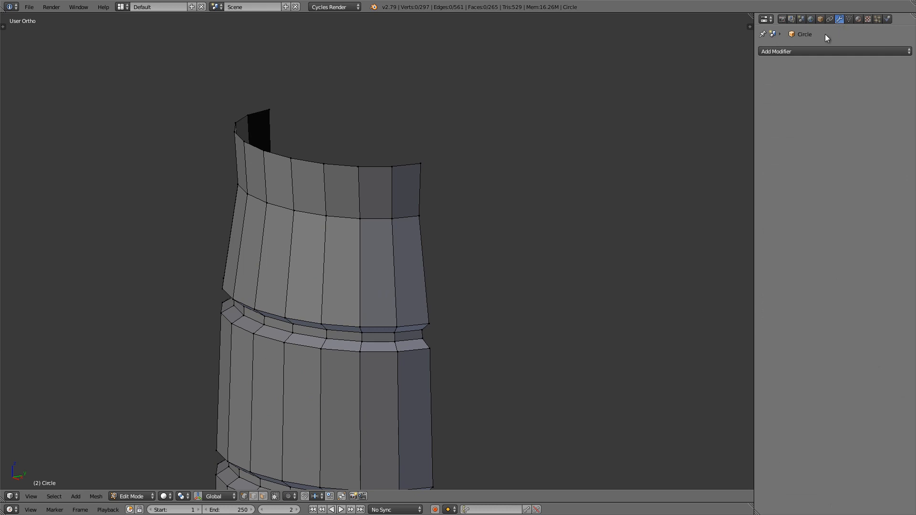
click(814, 50)
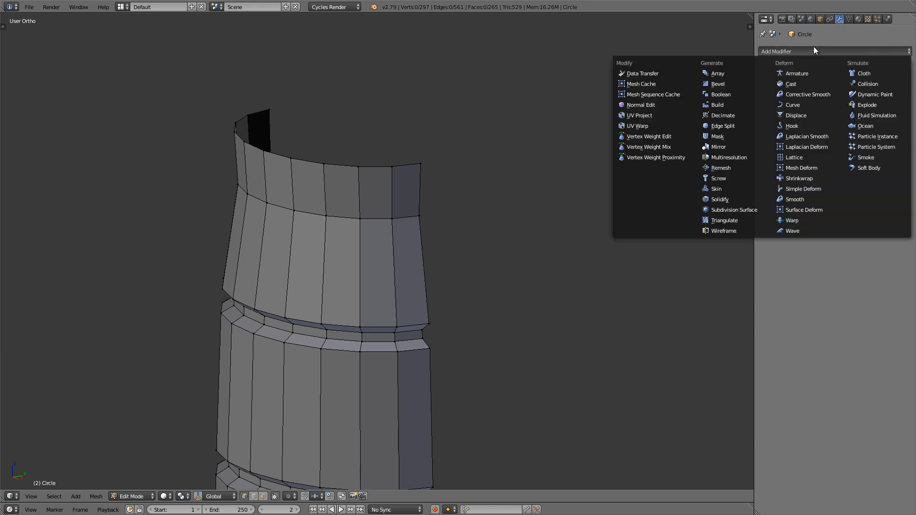
click(735, 147)
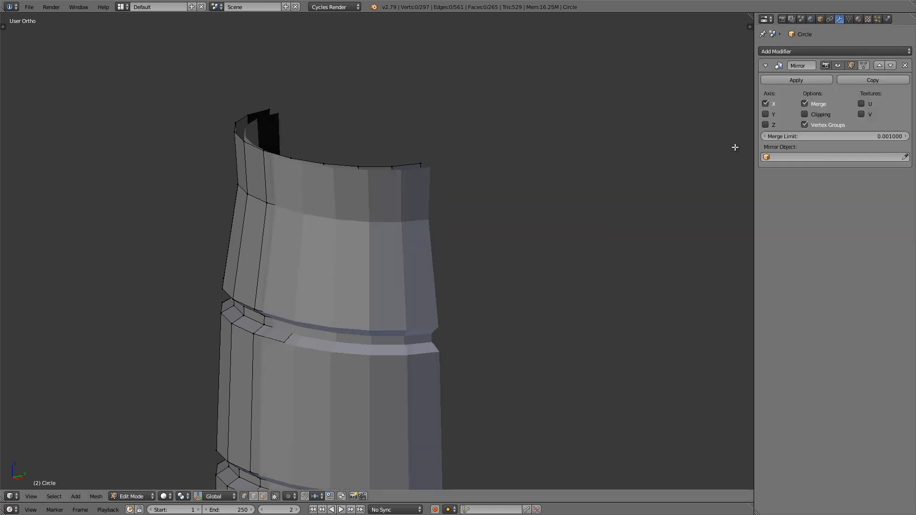
click(765, 114)
mouse_move(435, 180)
middle_down()
mouse_move(348, 184)
mouse_move(435, 181)
middle_up()
scroll(436, 181, down, 4)
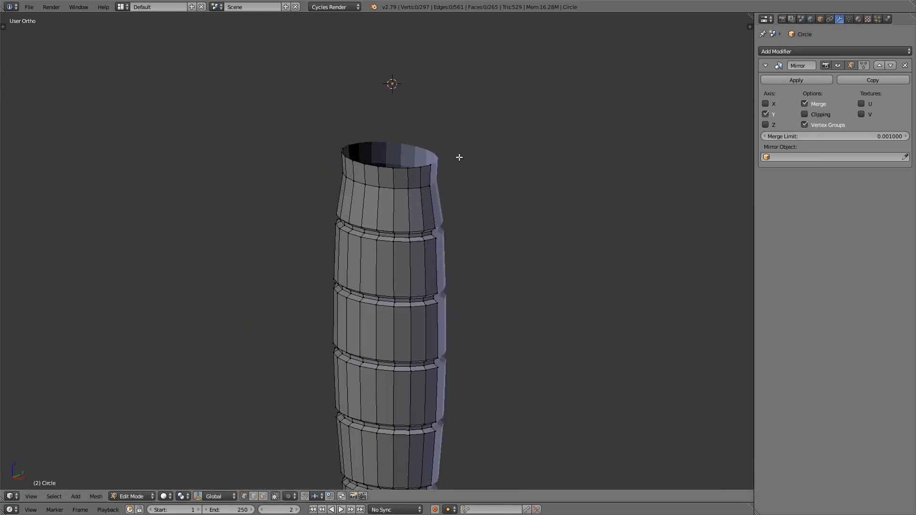
scroll(366, 188, up, 4)
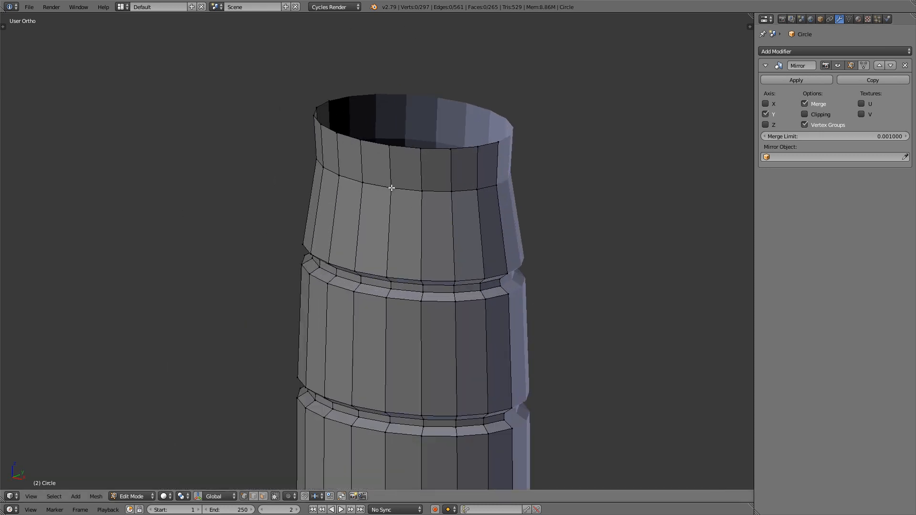
Step: In front wireframe view, select the five middle vertices of the handle's top rim and delete them
key(KP_1)
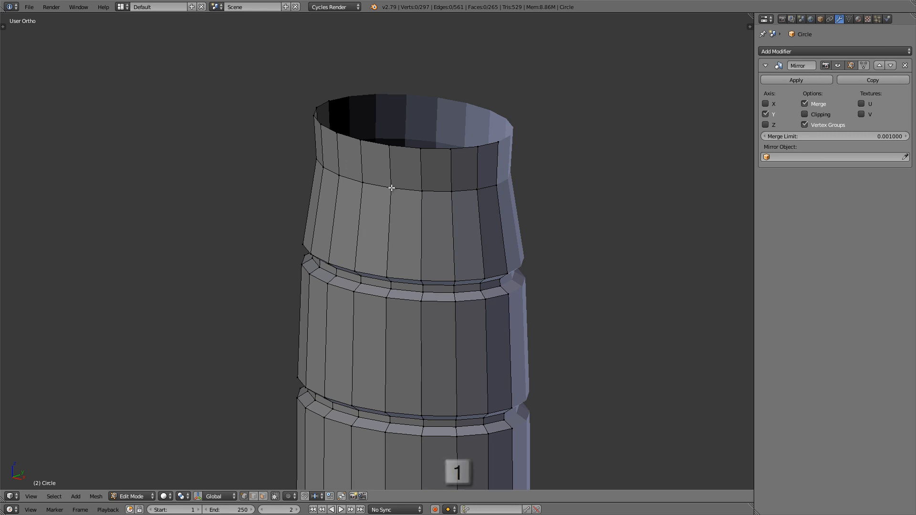
scroll(318, 181, up, 2)
key(z)
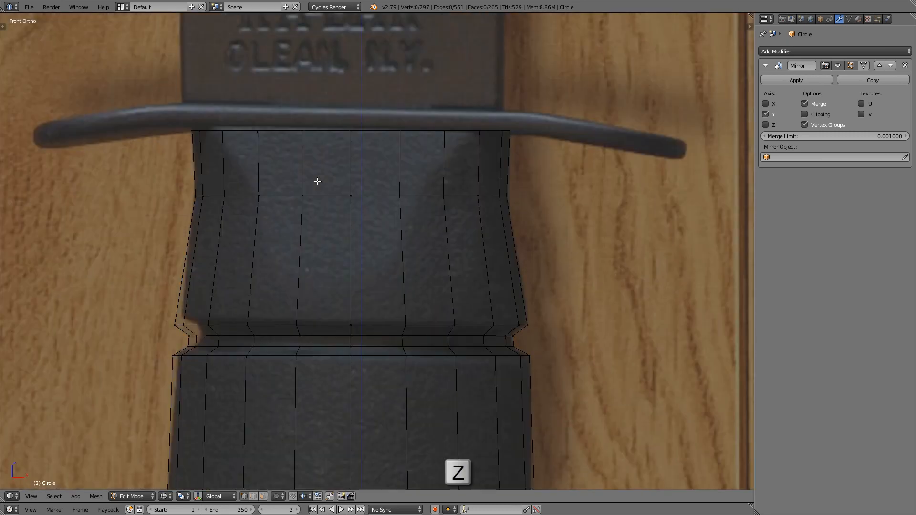
scroll(318, 181, up, 3)
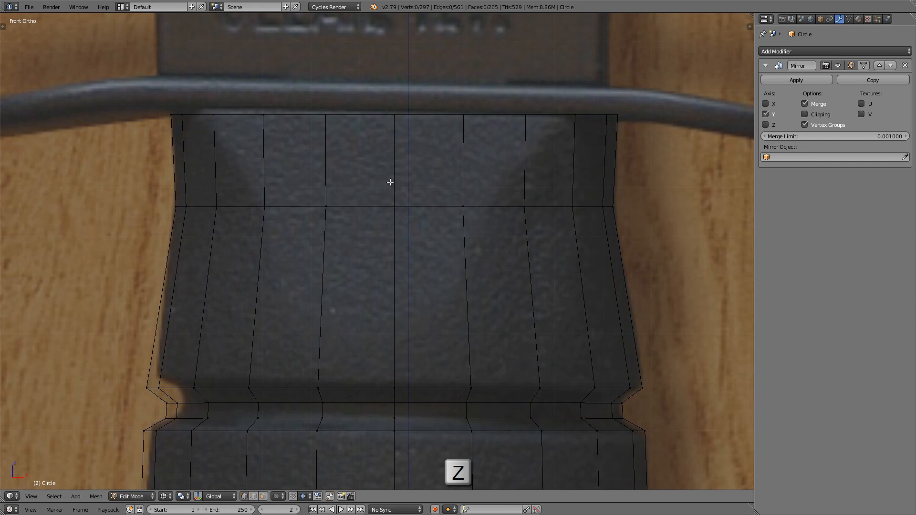
right_click(263, 115)
shift+right_click(325, 114)
shift+right_click(395, 115)
shift+right_click(463, 114)
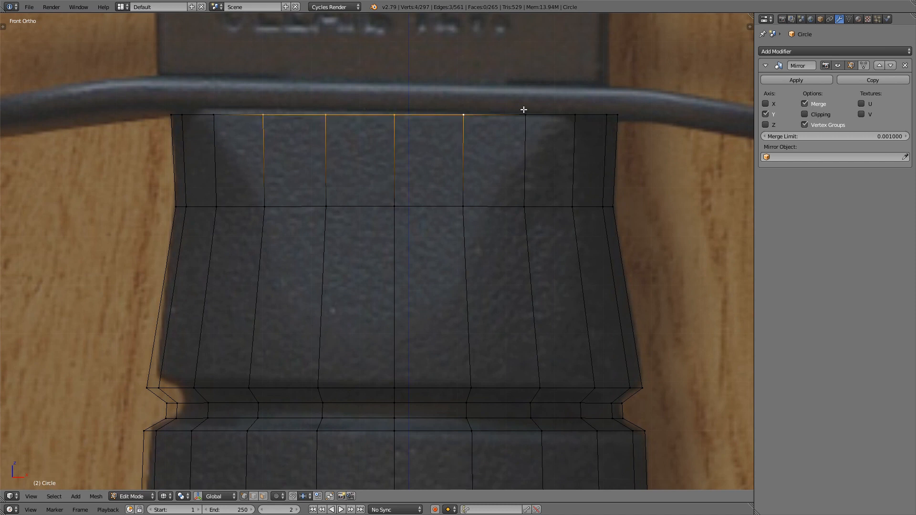
shift+right_click(525, 115)
shift+middle_drag(233, 143, 231, 136)
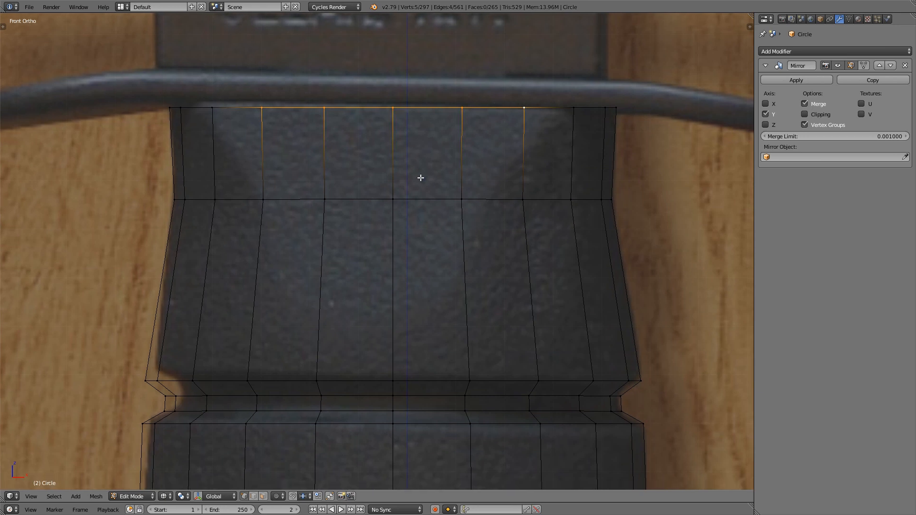
key(x)
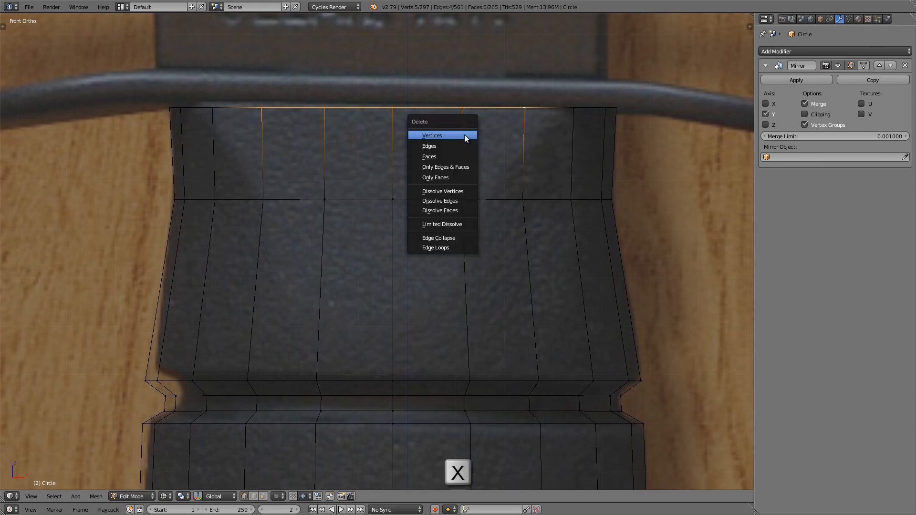
click(465, 135)
Step: Fill a triangular face at each side of the gap, joining the remaining rim corner to the loop below, and return to solid shading
right_click(226, 189)
shift+right_click(224, 117)
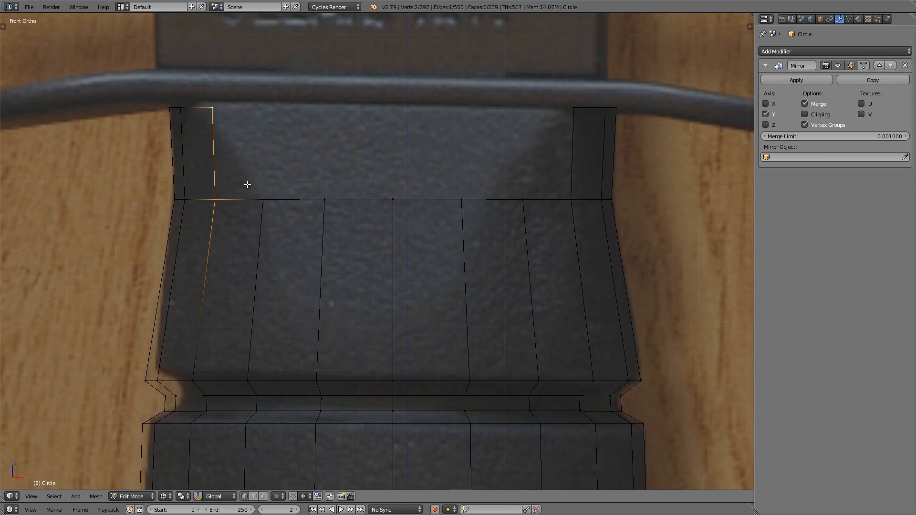
shift+right_click(246, 184)
key(f)
right_click(543, 194)
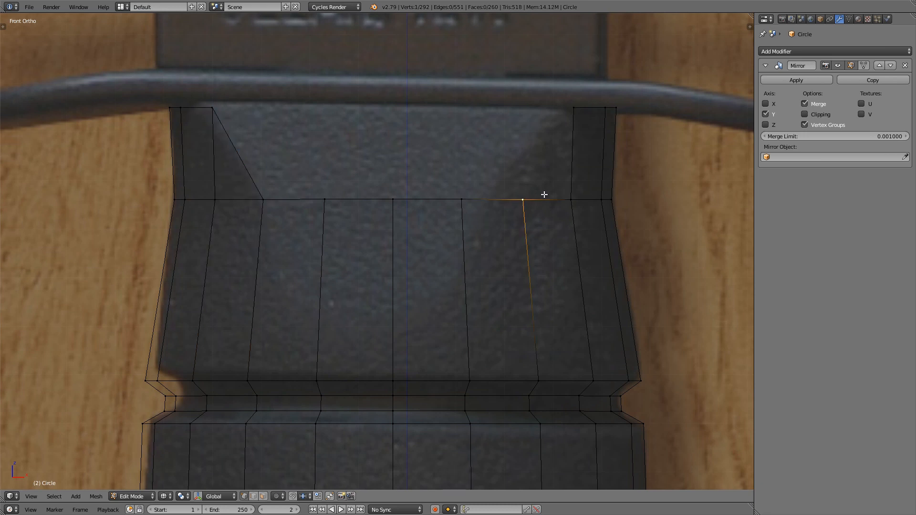
shift+right_click(567, 195)
shift+right_click(577, 99)
key(f)
key(z)
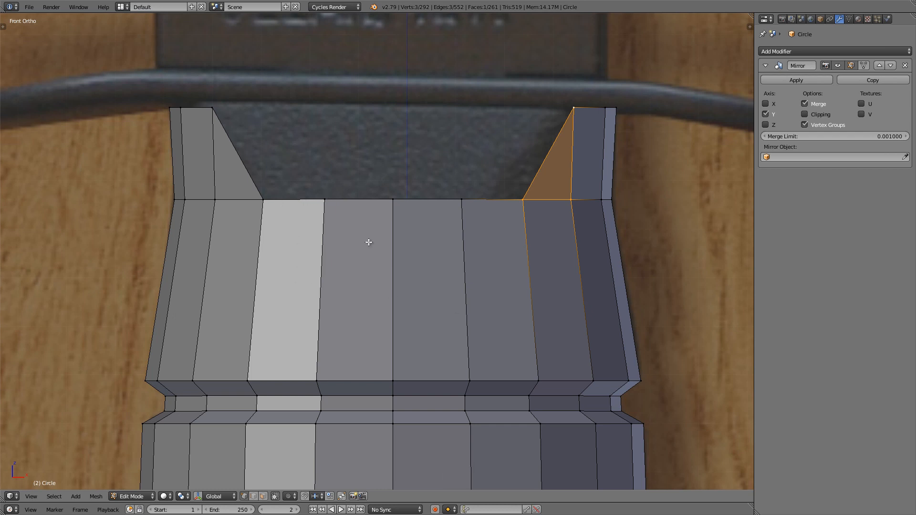
Step: Slide the three middle vertices of the open edge about three quarters of the way down towards the first groove
right_click(337, 194)
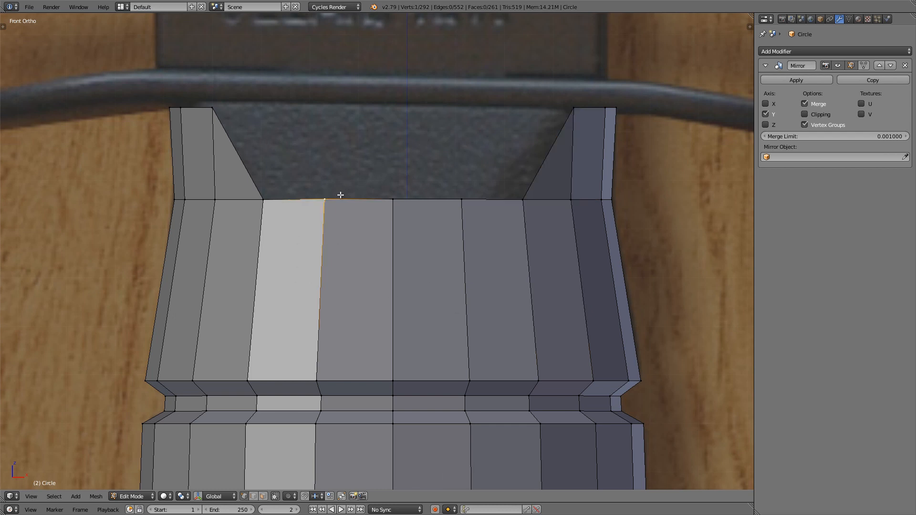
shift+right_click(387, 198)
shift+right_click(460, 198)
key(g)
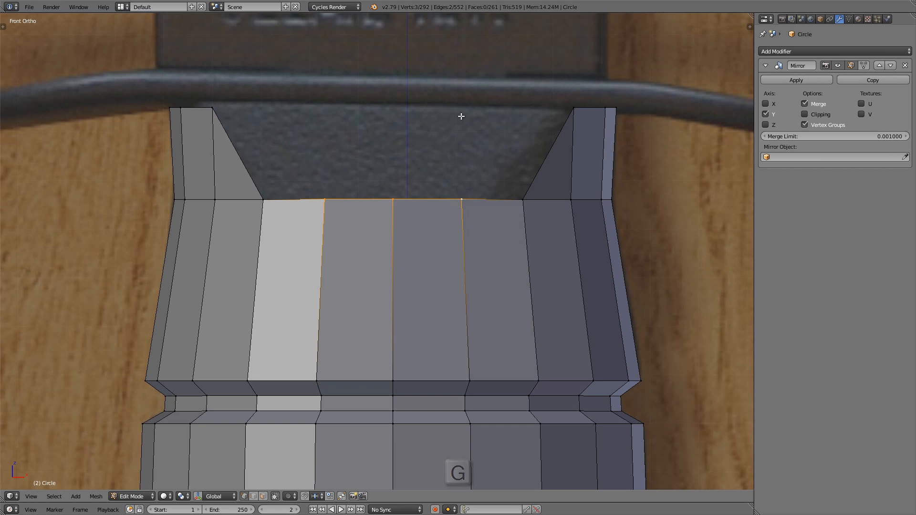
key(g)
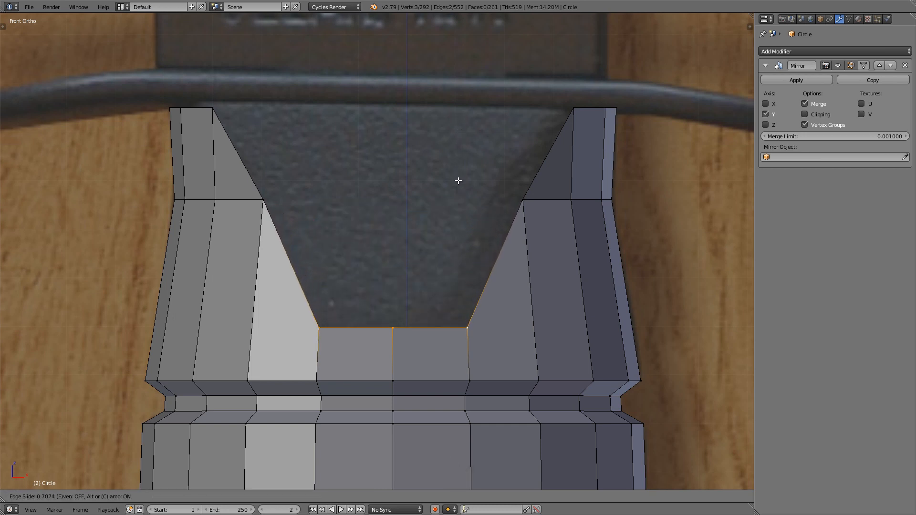
click(458, 185)
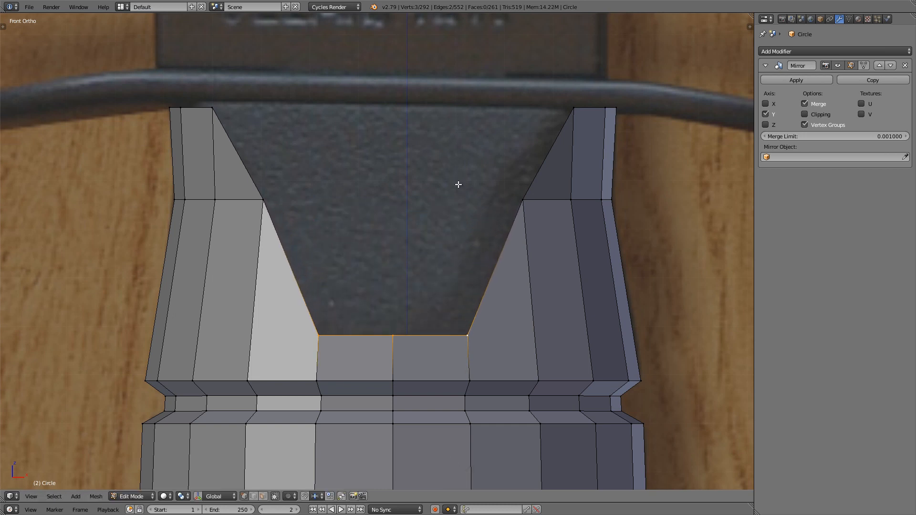
Step: Slide the centre vertex of the notch's bottom edge further down by about 0.43 to form a shallow point
right_click(386, 333)
key(g)
key(g)
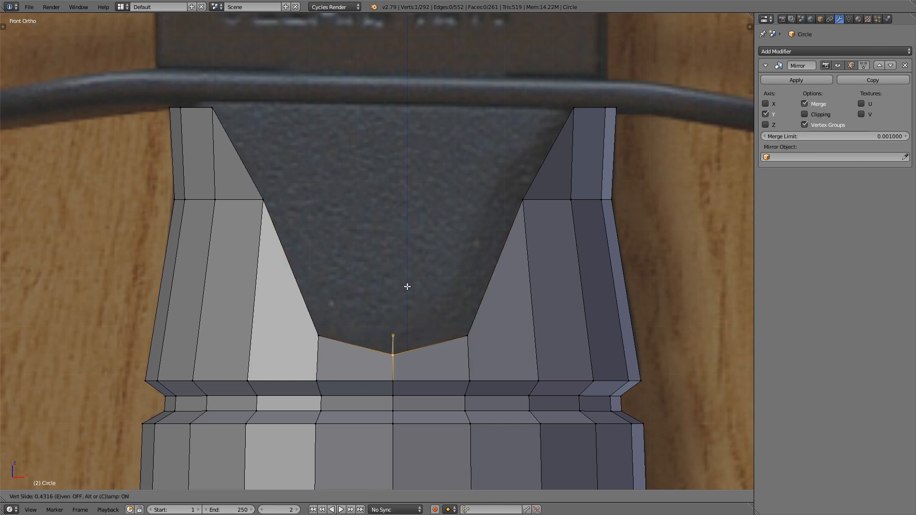
click(407, 288)
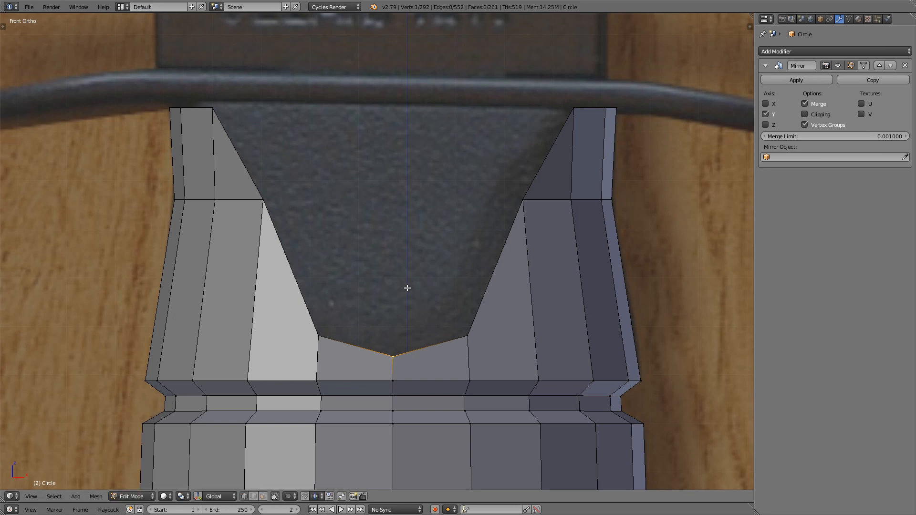
Step: Fill the notch with a triangle at its bottom point and two faces up to the rim, and inspect it in Object Mode
scroll(407, 288, down, 3)
middle_drag(452, 272, 364, 322)
scroll(364, 322, up, 2)
shift+right_click(344, 316)
shift+right_click(447, 320)
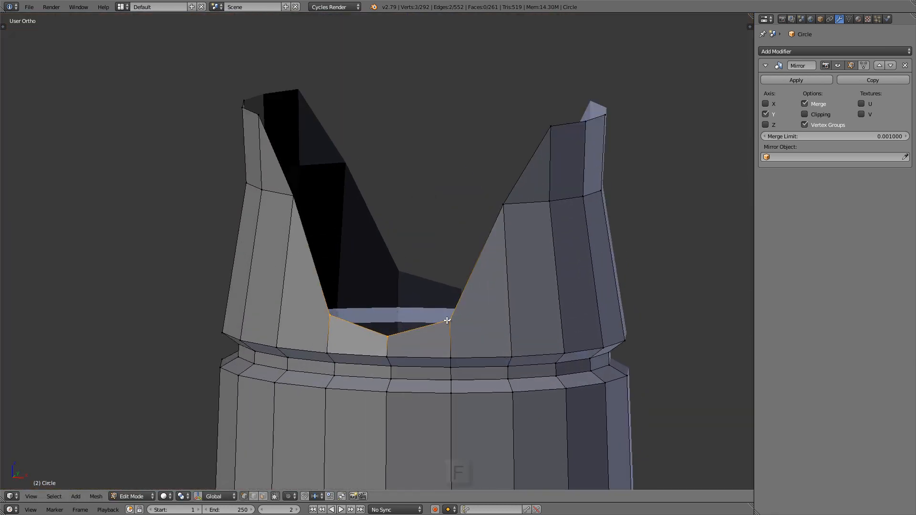
key(f)
right_click(450, 321)
shift+right_click(338, 313)
key(f)
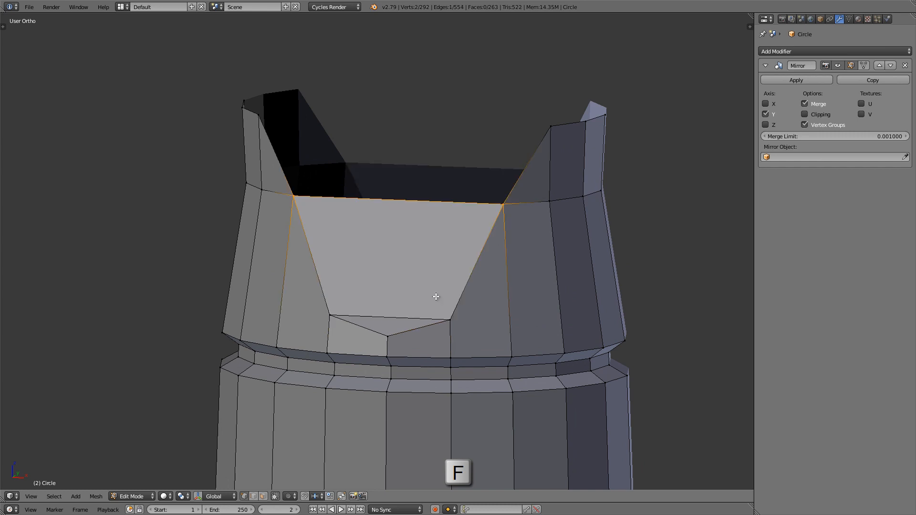
key(f)
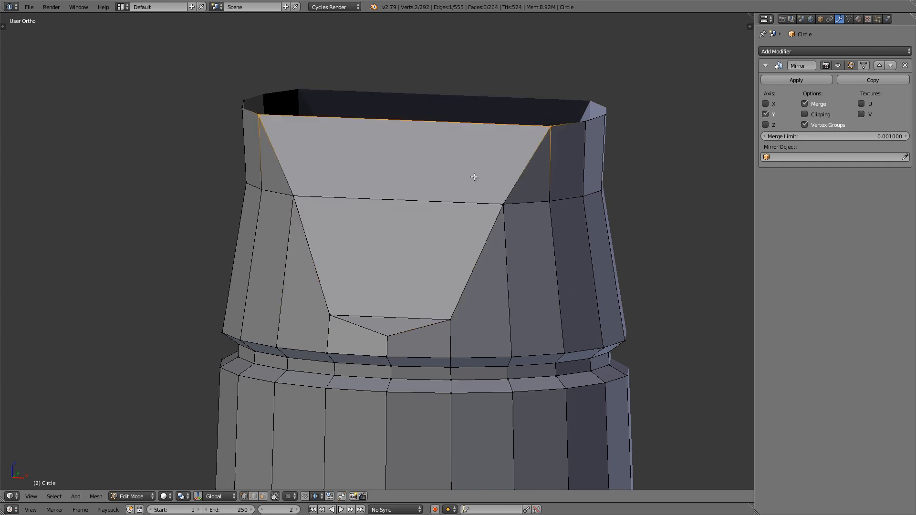
key(Tab)
mouse_move(399, 231)
middle_down()
mouse_move(394, 243)
mouse_move(403, 216)
middle_up()
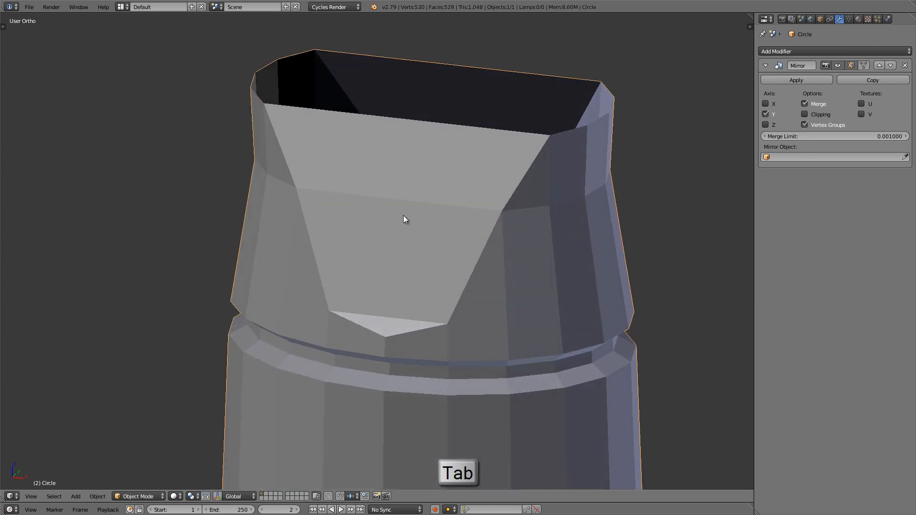
shift+middle_drag(395, 319, 393, 332)
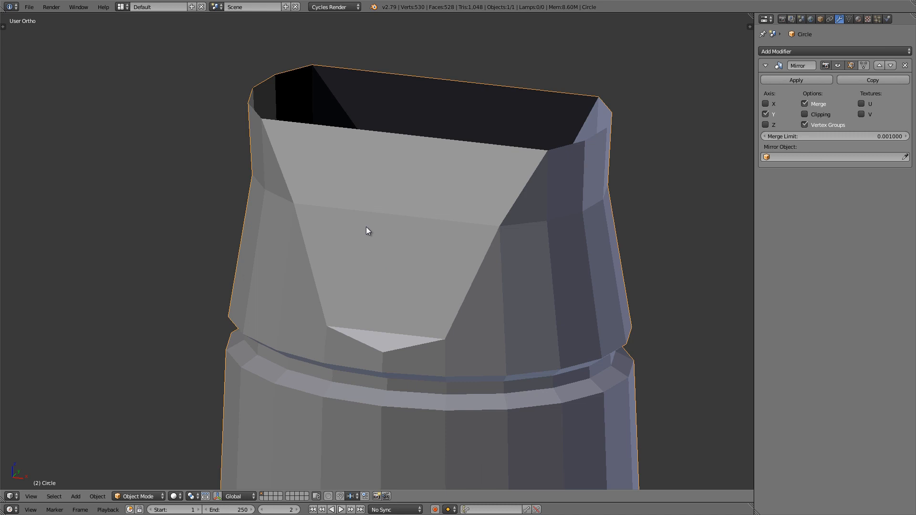
Step: Search the add-ons in the user preferences for "loop" and make sure the Mesh: LoopTools add-on is enabled
click(29, 8)
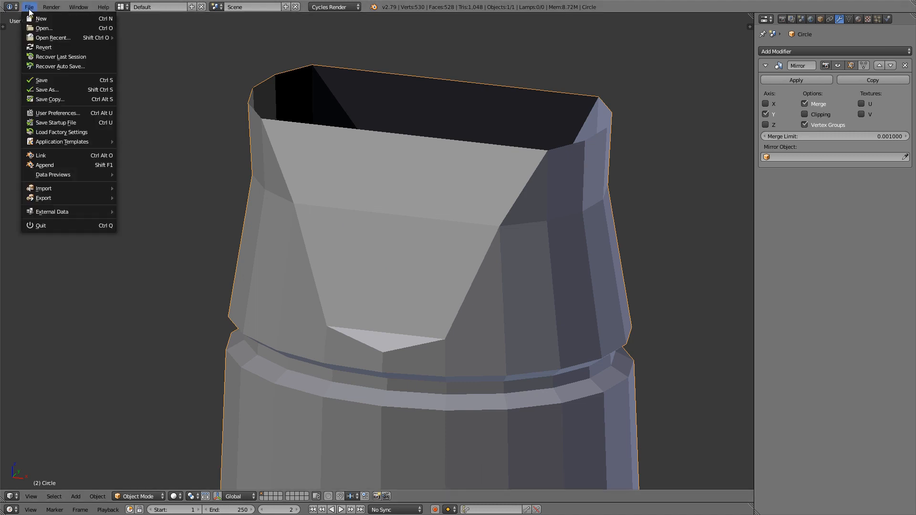
click(64, 111)
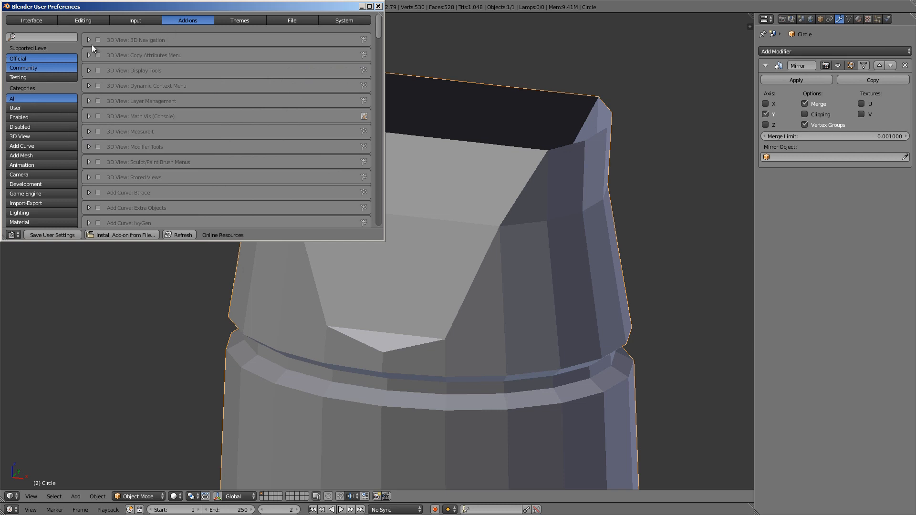
click(41, 35)
text(loop)
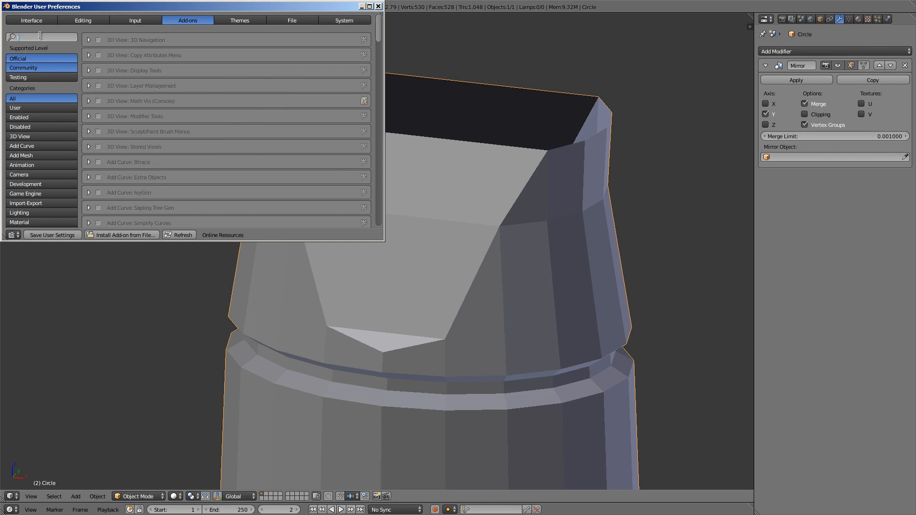
click(211, 78)
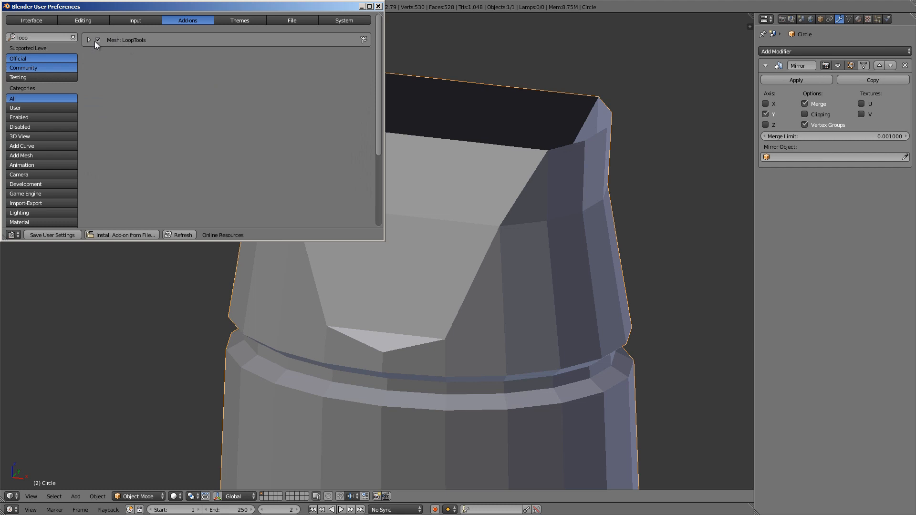
click(378, 7)
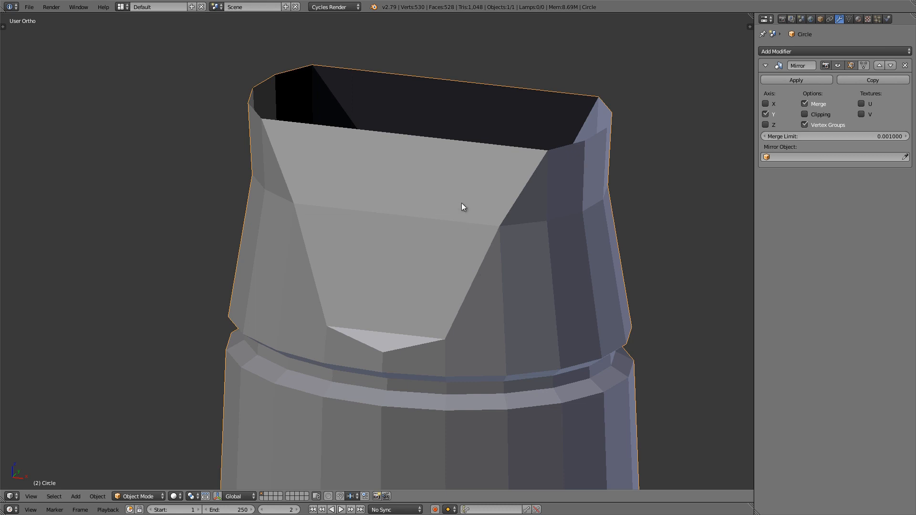
Step: Select all seven vertices of the recess's three faces, flatten them into one plane with LoopTools Flatten, and inspect the recess in Object Mode
key(Tab)
shift+right_click(298, 207)
shift+right_click(477, 223)
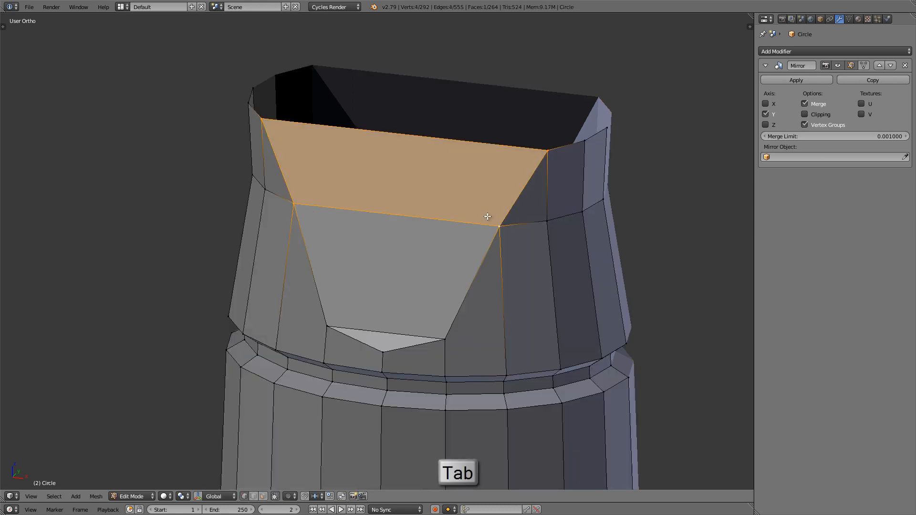
shift+right_click(442, 338)
shift+right_click(330, 332)
shift+right_click(381, 354)
shift+middle_drag(397, 350, 396, 346)
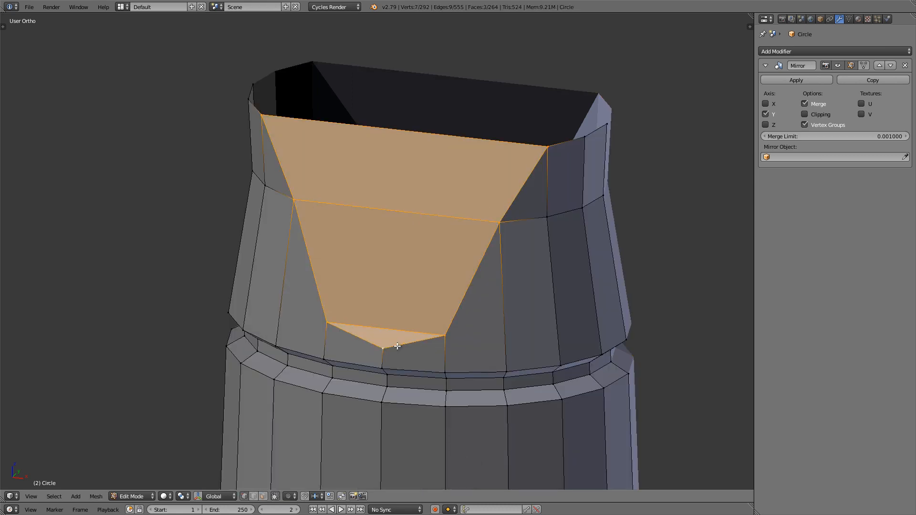
key(w)
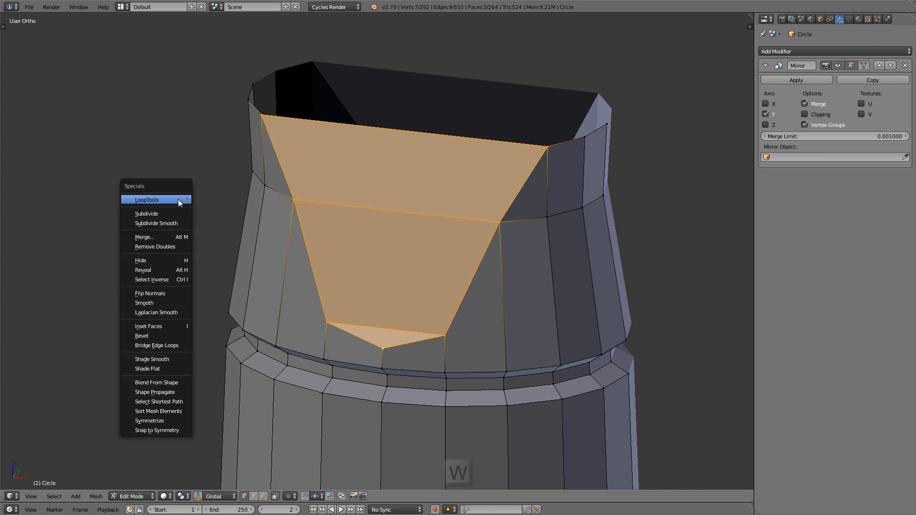
mouse_move(179, 200)
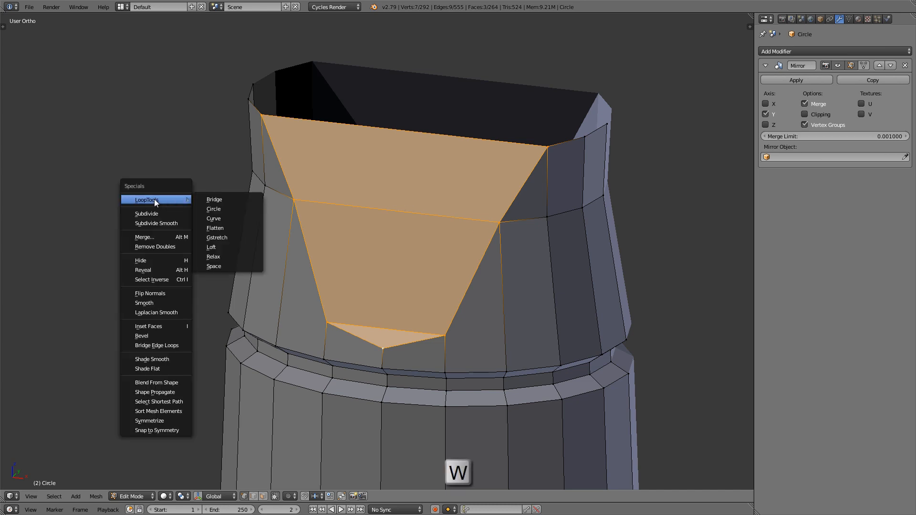
click(238, 228)
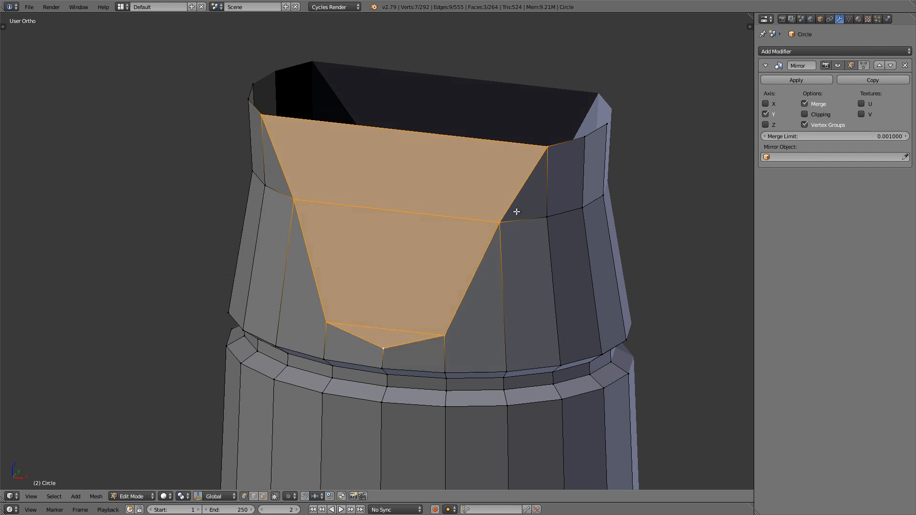
key(Tab)
middle_drag(454, 231, 393, 202)
middle_drag(368, 199, 457, 218)
key(Tab)
scroll(540, 147, down, 8)
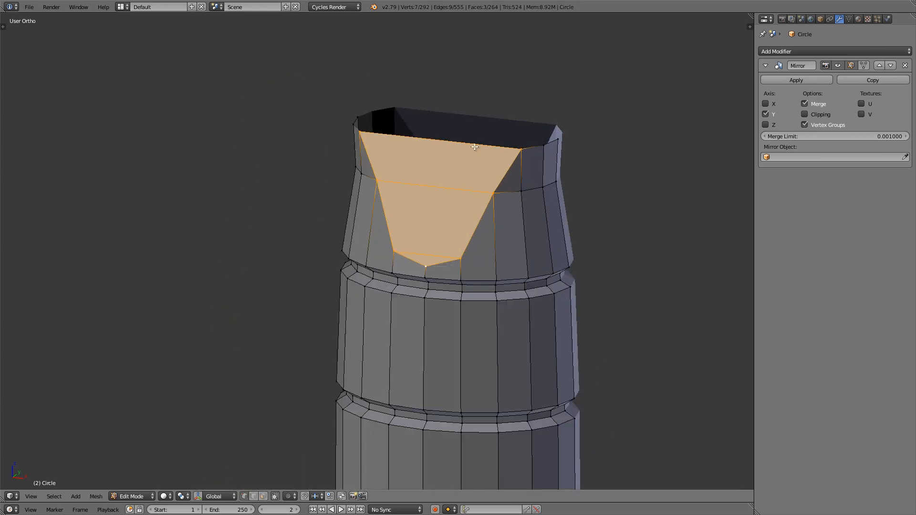
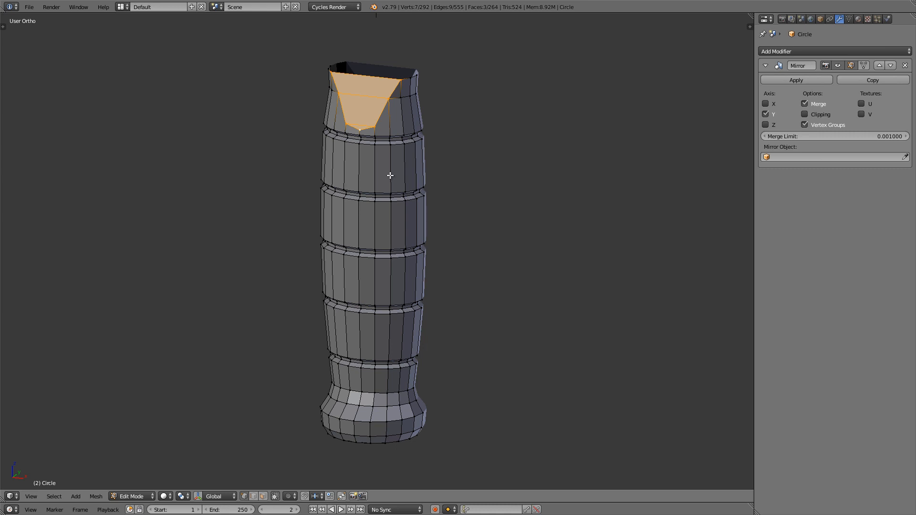
Step: Duplicate the handle in place in Object Mode and move the copy to layer 2 as a backup
key(Tab)
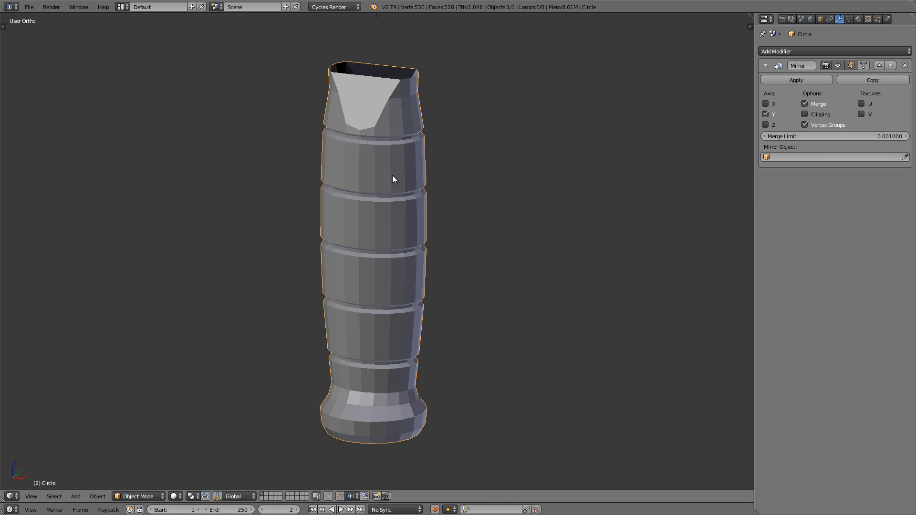
key(shift+d)
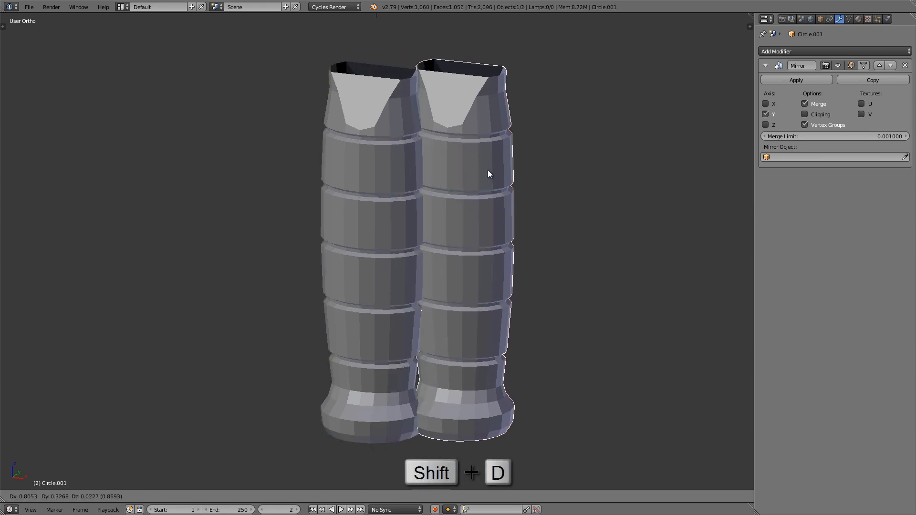
right_click(488, 169)
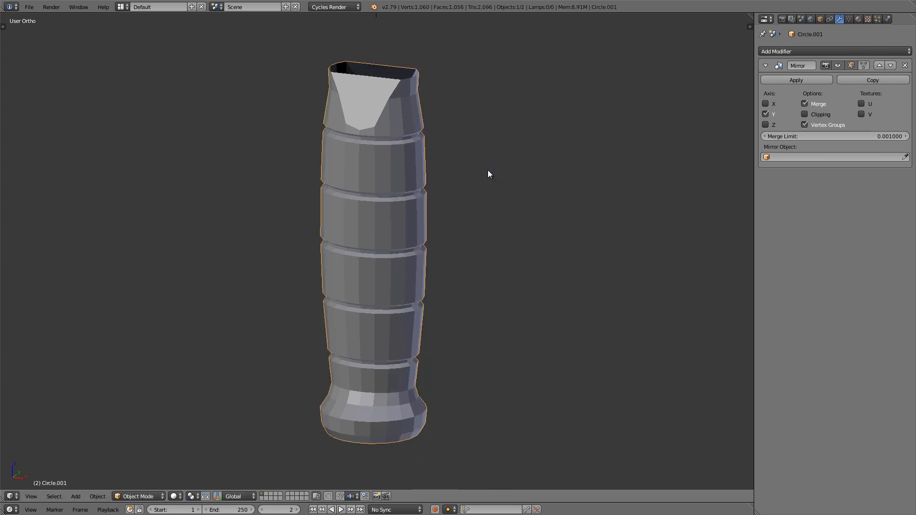
key(m)
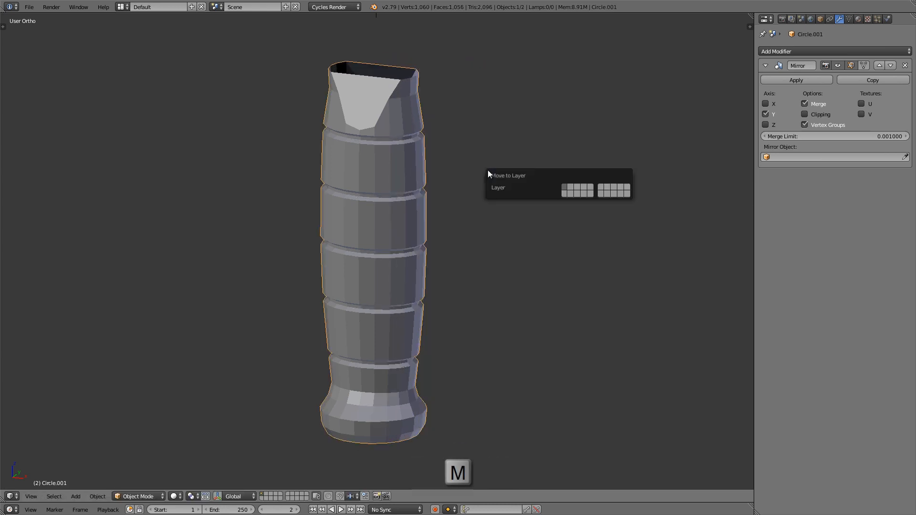
click(571, 187)
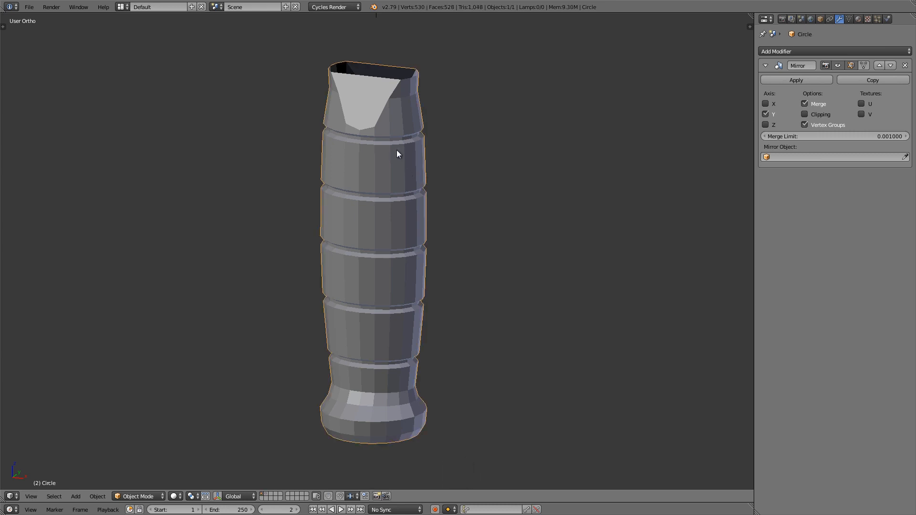
Step: Apply smooth shading to the handle
key(t)
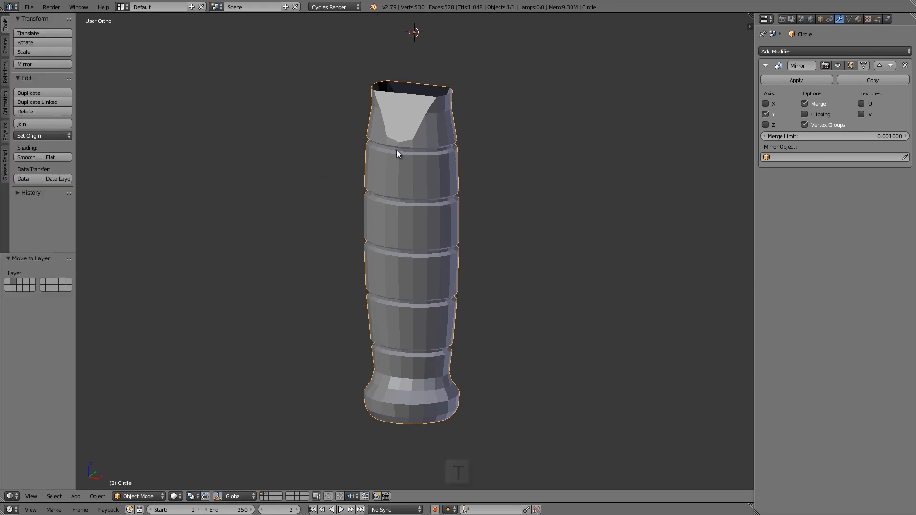
click(28, 157)
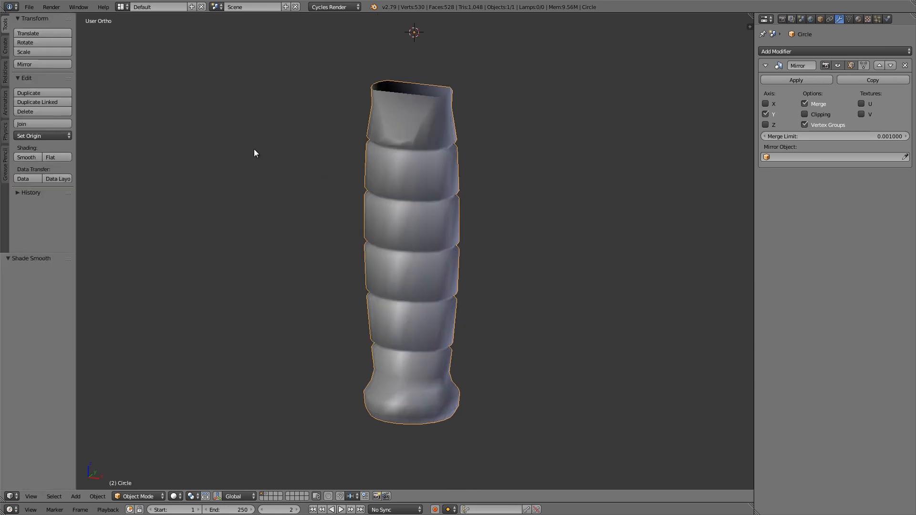
key(t)
Step: Fill the open top of the handle with faces in Edit Mode, starting from the two front rim vertices above the recess
scroll(371, 75, up, 6)
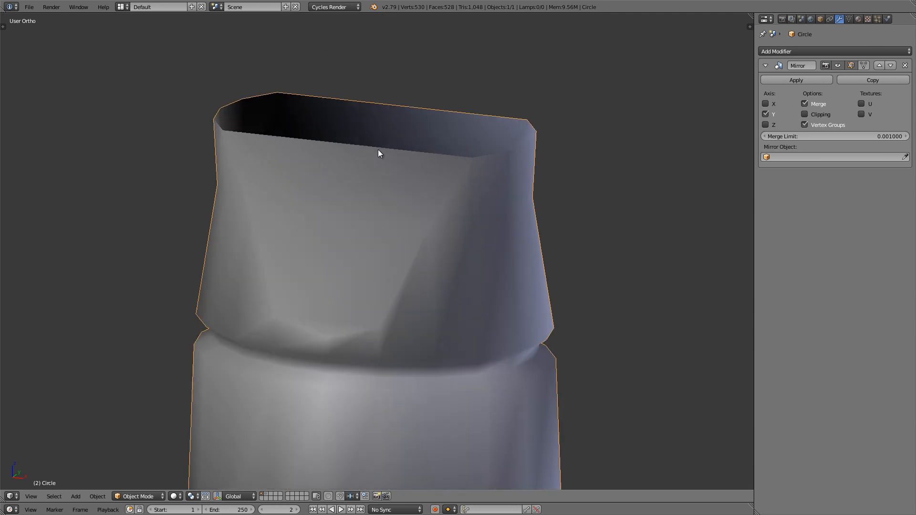
key(Tab)
middle_drag(386, 167, 363, 155)
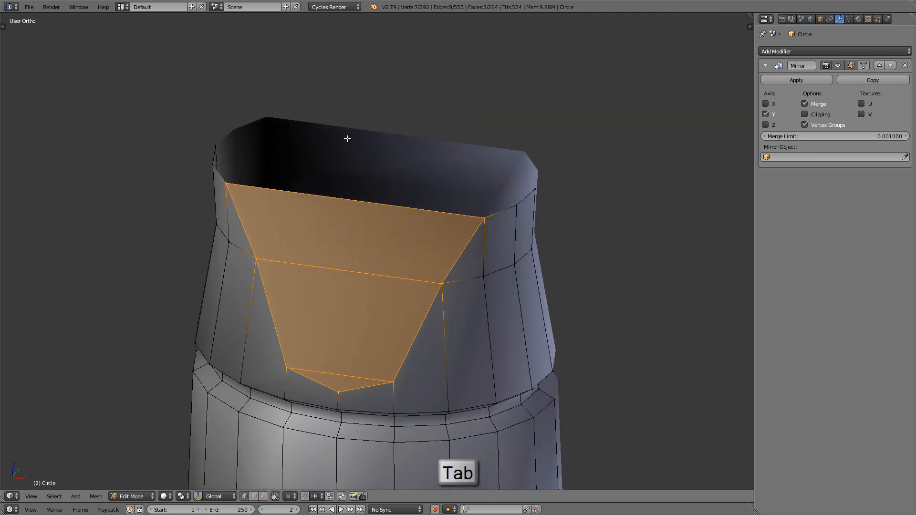
right_click(233, 183)
shift+right_click(478, 212)
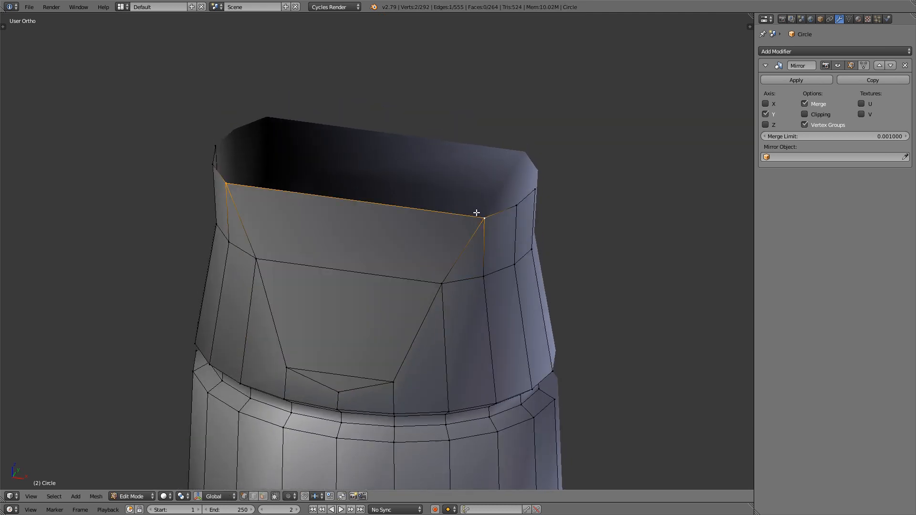
key(f)
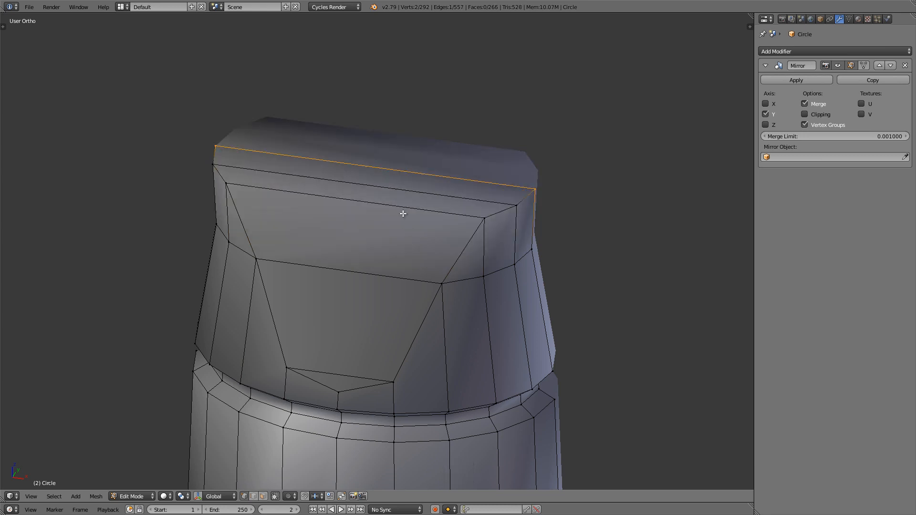
middle_drag(390, 202, 356, 184)
scroll(374, 135, down, 6)
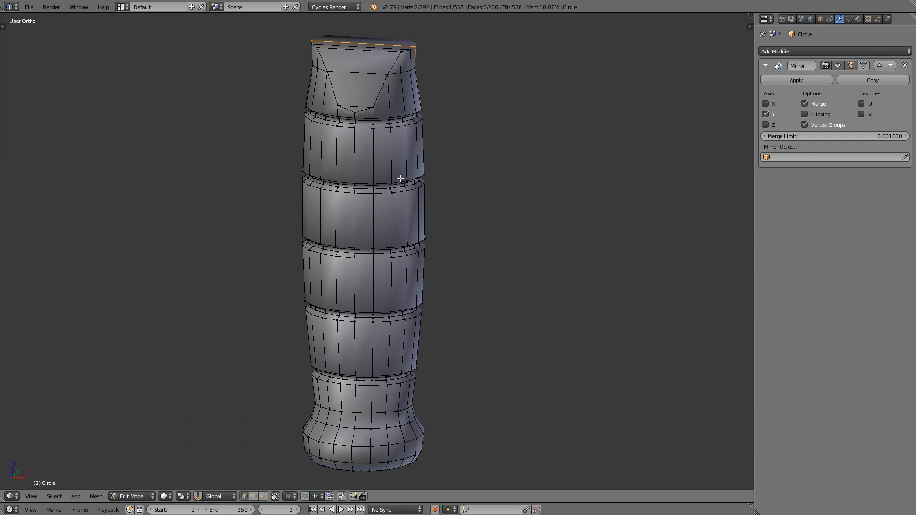
middle_drag(394, 172, 394, 168)
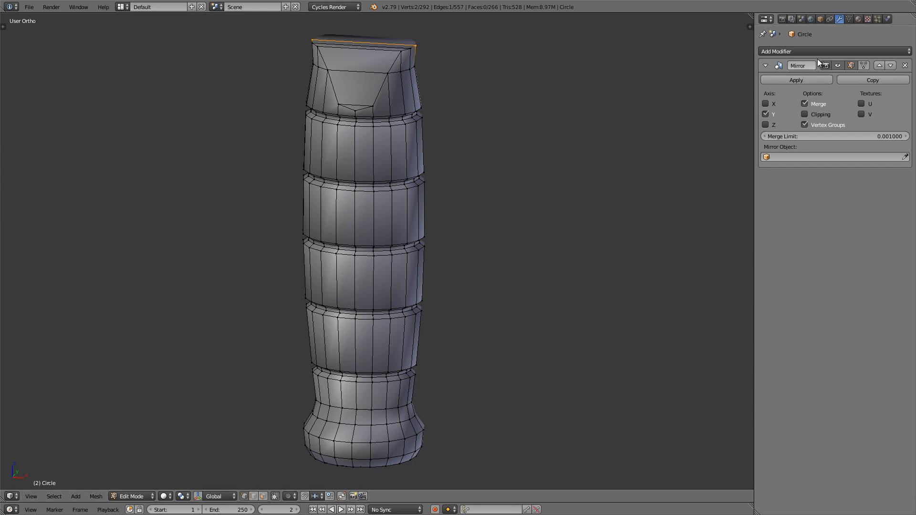
Step: Add a Bevel modifier to the handle and inspect the bevelled grooves and recess in Object Mode
click(820, 49)
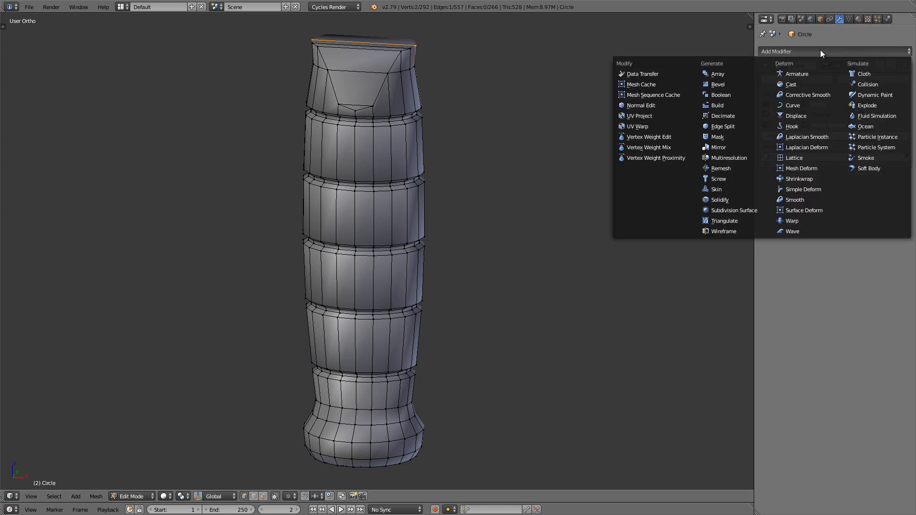
click(742, 82)
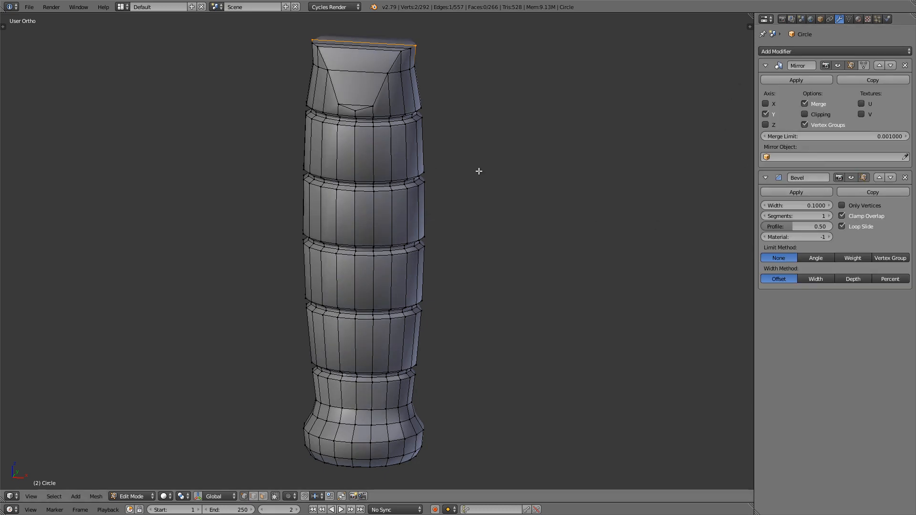
key(z)
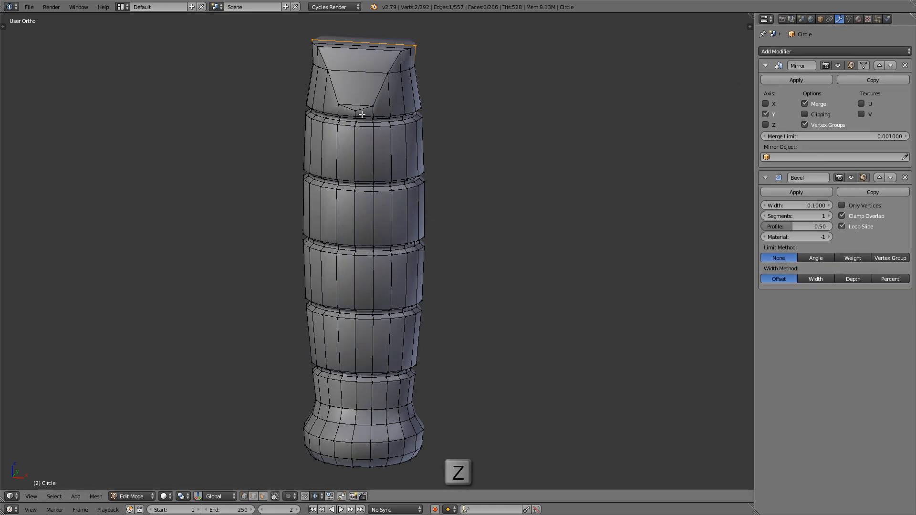
key(Tab)
scroll(382, 148, up, 6)
key(z)
mouse_move(368, 158)
middle_down()
mouse_move(313, 147)
mouse_move(345, 149)
mouse_move(297, 153)
mouse_move(359, 150)
mouse_move(337, 172)
mouse_move(199, 176)
middle_up()
scroll(199, 176, up, 1)
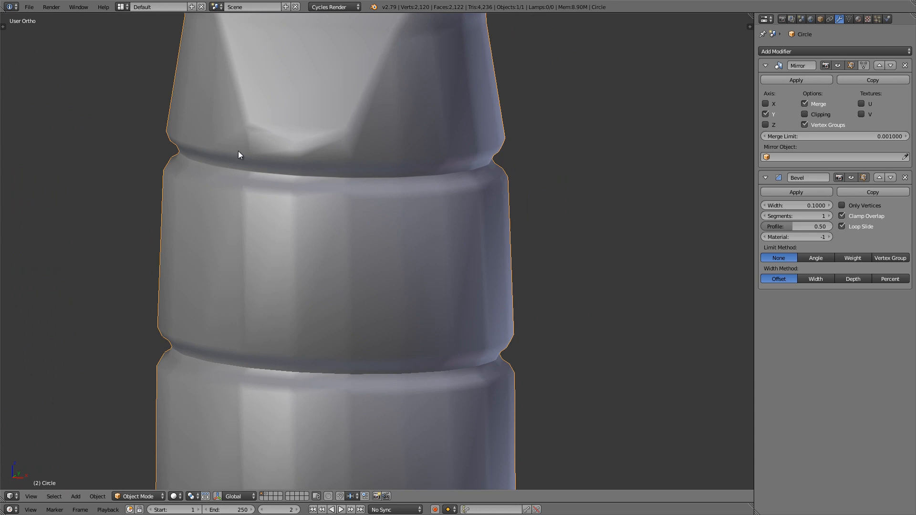
scroll(238, 151, down, 7)
shift+middle_drag(288, 153, 323, 194)
scroll(279, 142, up, 3)
scroll(324, 195, up, 2)
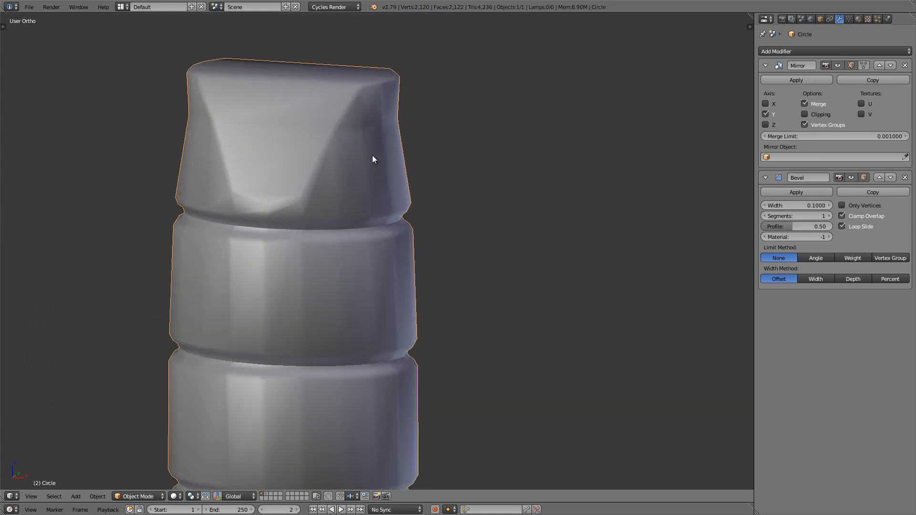
Step: Set the Bevel modifier's limit method to Weight and switch to edge selection in Edit Mode
click(852, 258)
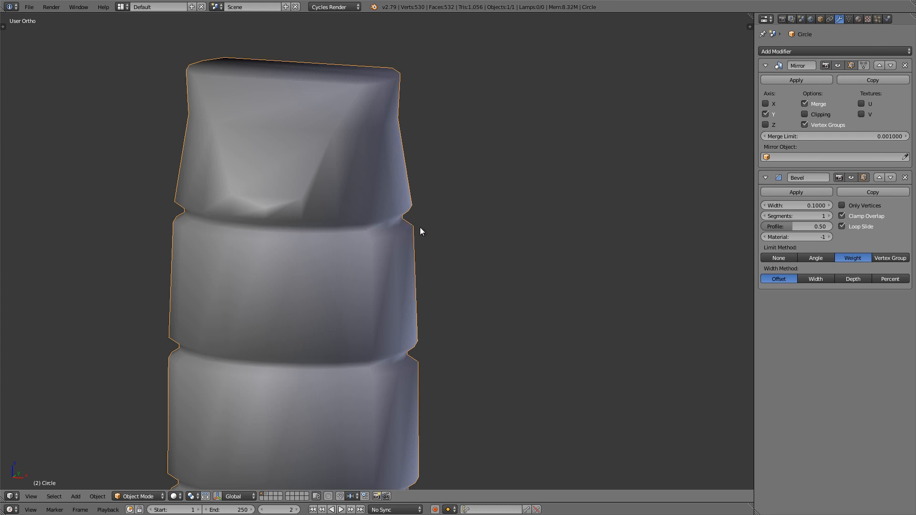
key(Tab)
shift+middle_drag(348, 208, 453, 269)
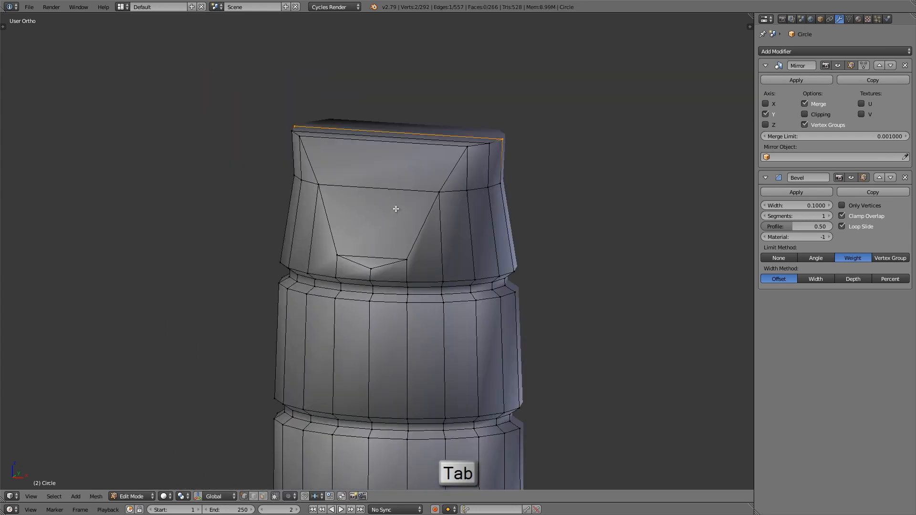
click(257, 498)
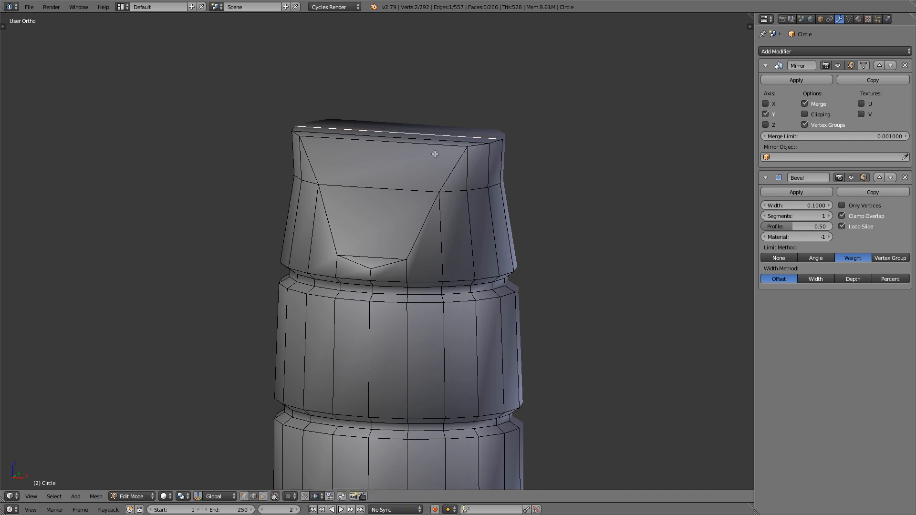
Step: Select the edges outlining the tapered recess, including its pointed bottom, front rim edge and the short rim edges on both sides
scroll(430, 130, up, 2)
middle_drag(420, 125, 447, 137)
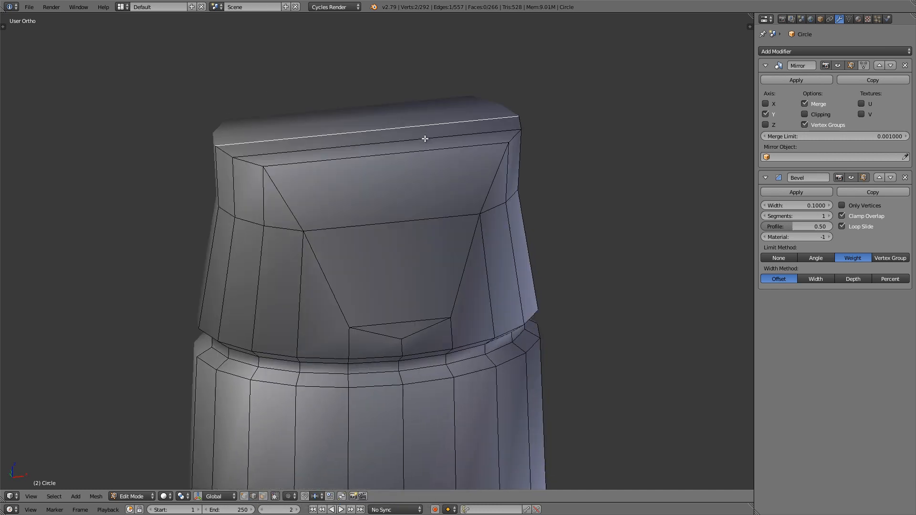
alt+right_click(246, 167)
middle_drag(308, 194, 253, 160)
alt+shift+right_click(258, 216)
alt+shift+right_click(345, 257)
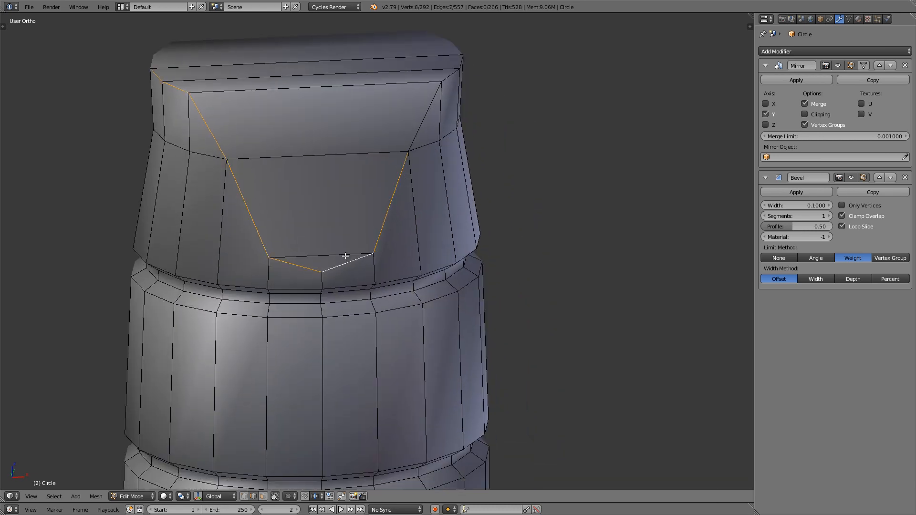
alt+shift+right_click(421, 104)
middle_drag(421, 105, 385, 158)
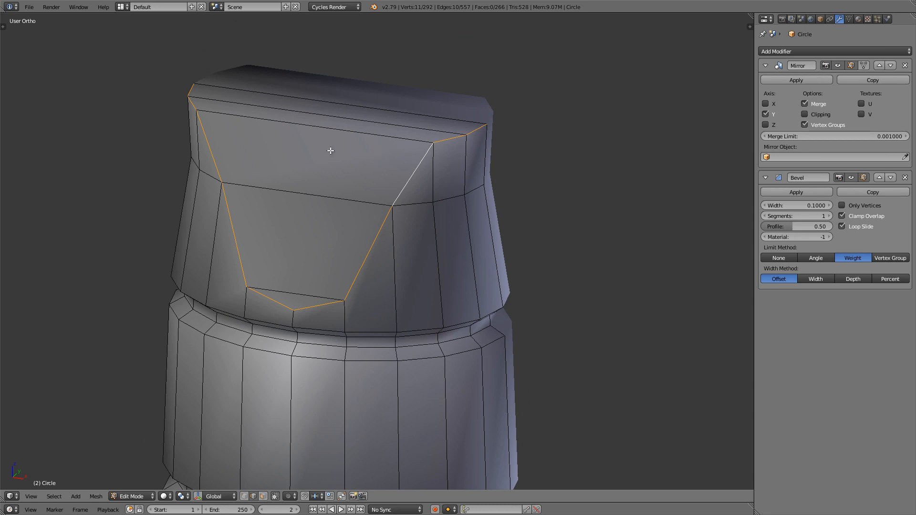
shift+right_click(315, 128)
scroll(315, 128, down, 3)
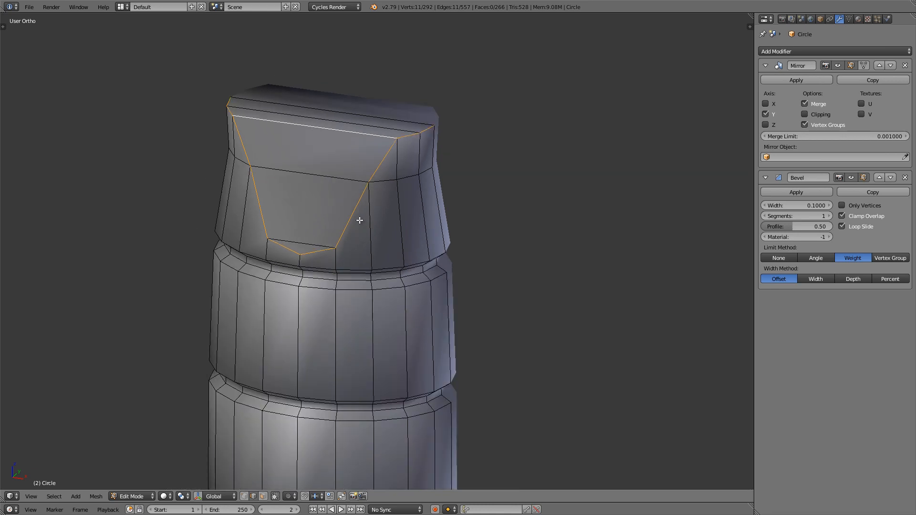
Step: Add the edge loops directly above and below the two uppermost grooves to the selection
middle_drag(358, 218, 416, 178)
scroll(389, 165, up, 1)
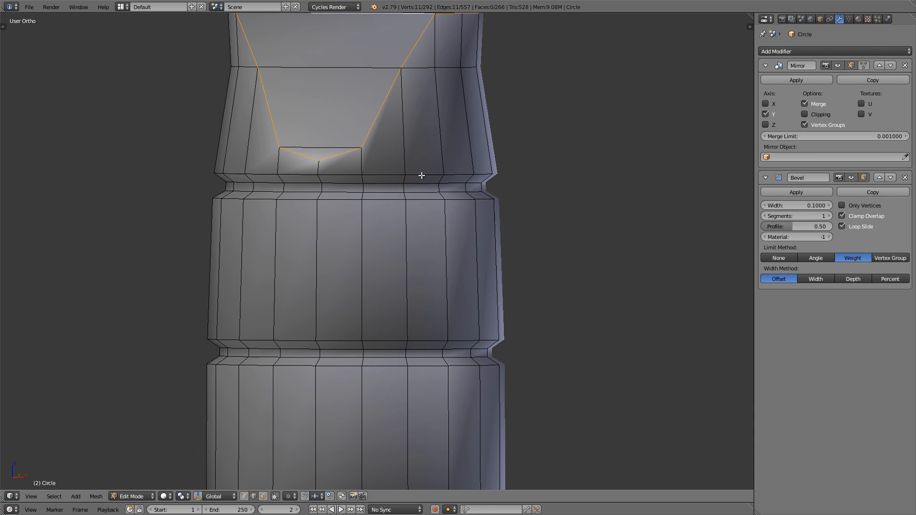
alt+shift+click(421, 174)
alt+shift+click(422, 200)
shift+scroll(427, 243, down, 2)
alt+shift+click(421, 248)
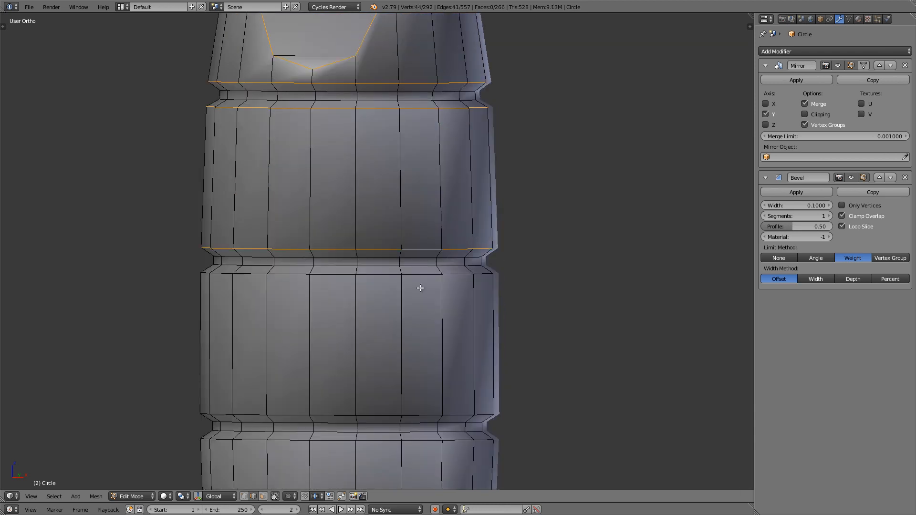
alt+shift+right_click(421, 275)
Step: Extend the selection with the upper and lower edge loops of the three remaining grooves down the handle
shift+middle_drag(420, 350, 397, 189)
alt+shift+right_click(394, 255)
alt+shift+right_click(399, 279)
shift+middle_drag(408, 335, 398, 198)
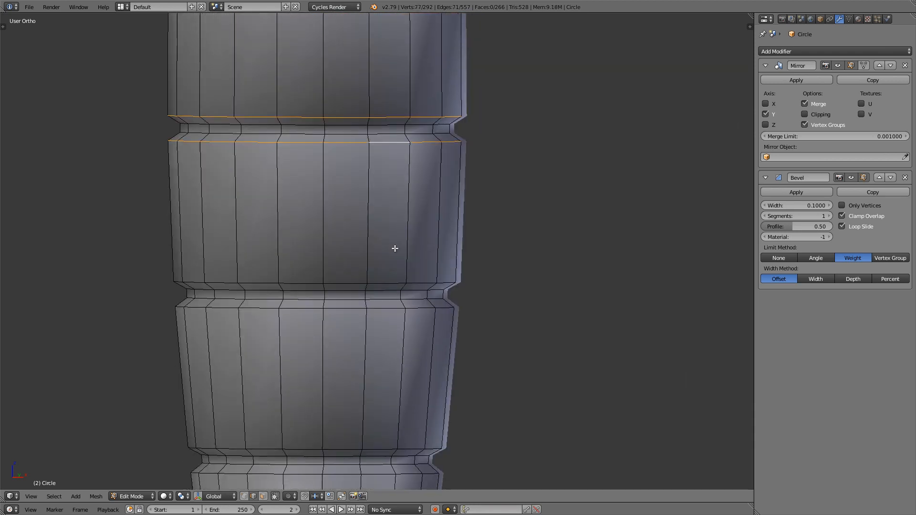
alt+shift+right_click(387, 281)
alt+shift+right_click(384, 311)
shift+scroll(383, 296, down, 4)
alt+shift+right_click(380, 278)
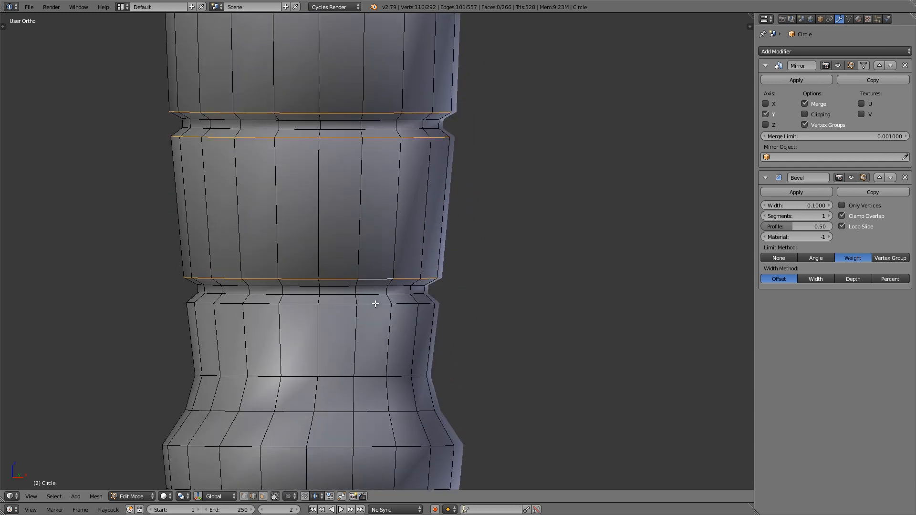
alt+shift+right_click(375, 304)
Step: Add the pommel's widest edge loop and the loop around its flat bottom to the selection
shift+middle_drag(375, 308, 381, 82)
shift+middle_drag(334, 201, 293, 244)
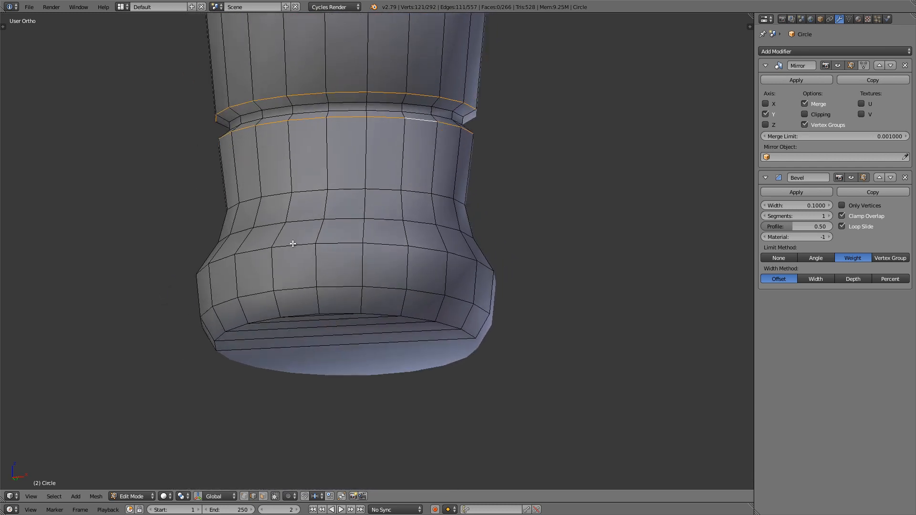
alt+shift+right_click(293, 244)
scroll(328, 308, up, 2)
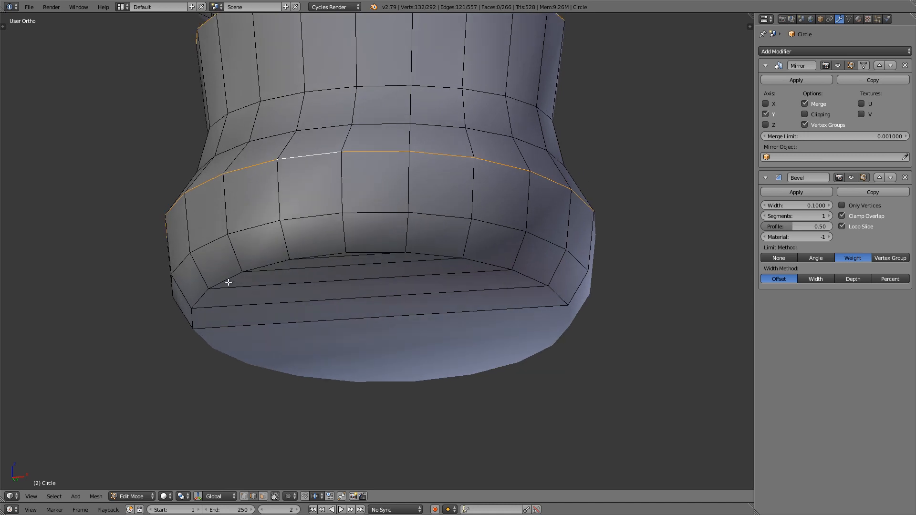
alt+shift+right_click(366, 249)
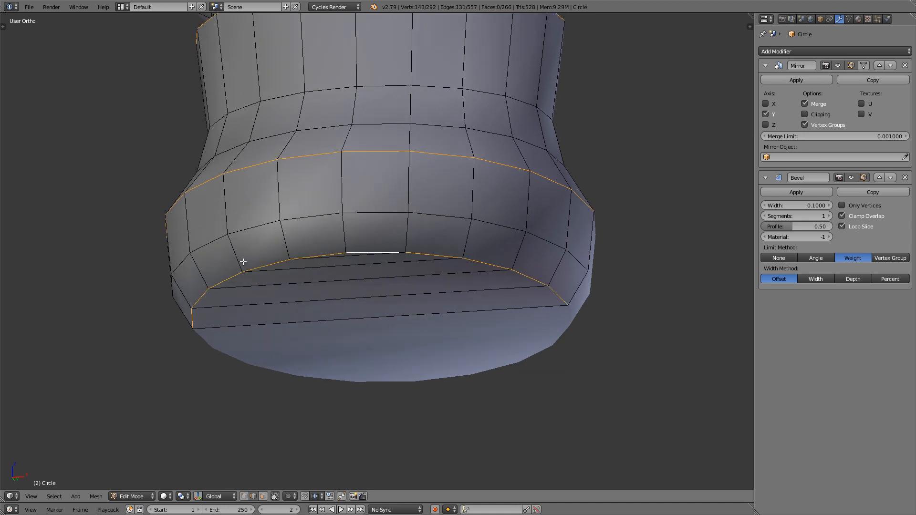
scroll(277, 242, down, 4)
middle_drag(323, 208, 351, 210)
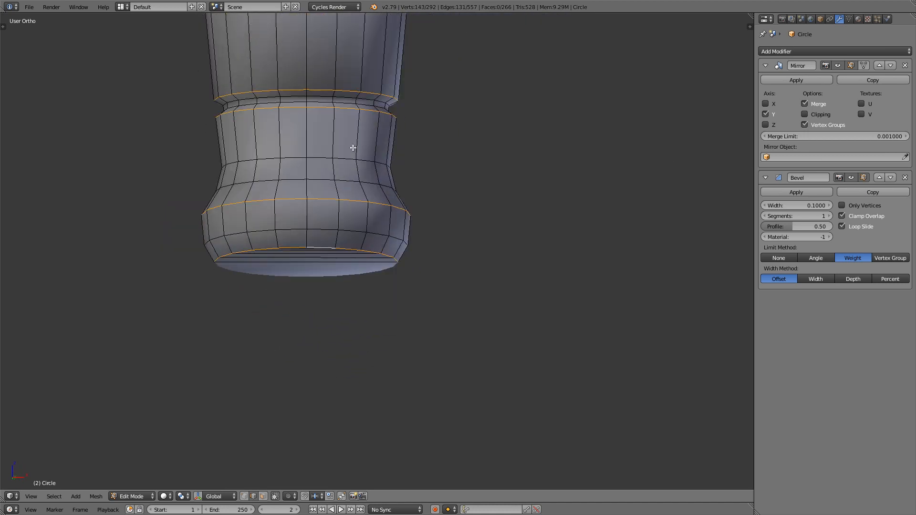
Step: Give the selected recess, groove and pommel edges a mean bevel weight of 1.00
shift+middle_drag(352, 147, 370, 253)
scroll(370, 248, down, 5)
middle_drag(366, 193, 368, 220)
shift+middle_drag(369, 107, 368, 176)
scroll(374, 143, up, 5)
shift+middle_drag(393, 125, 377, 167)
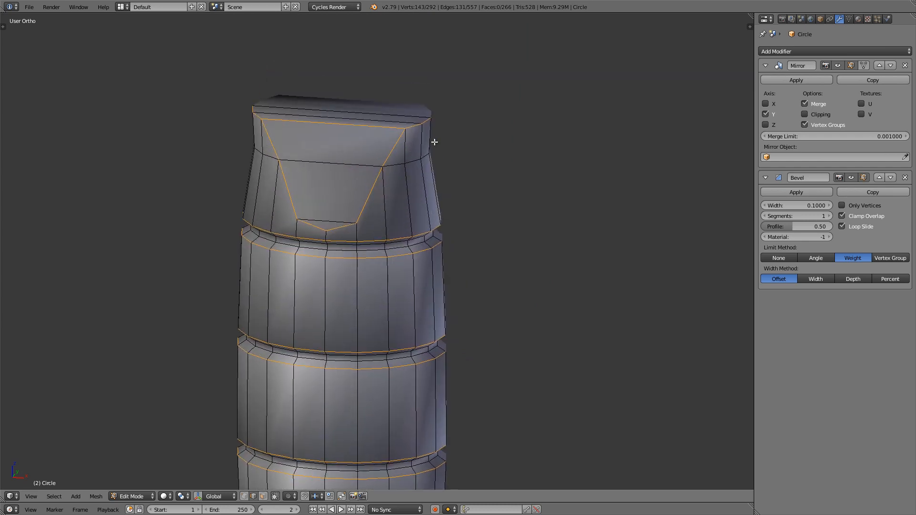
key(n)
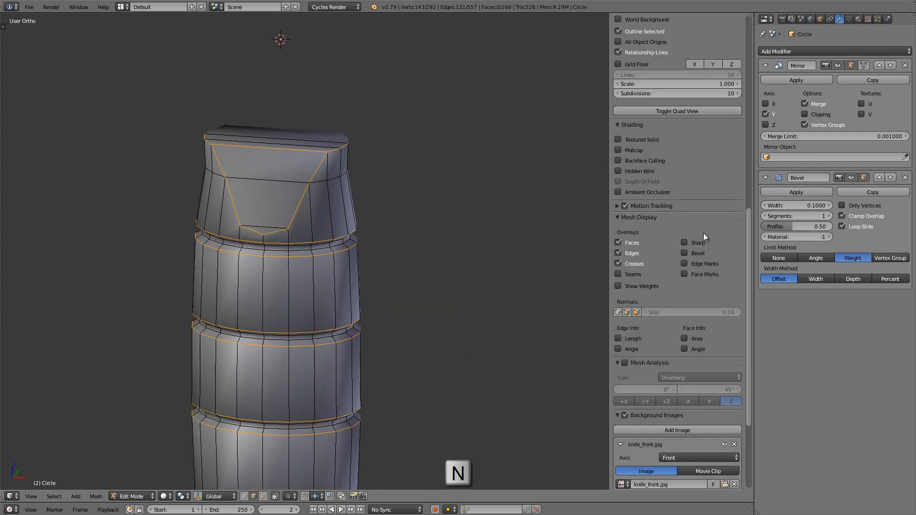
drag(743, 264, 752, 50)
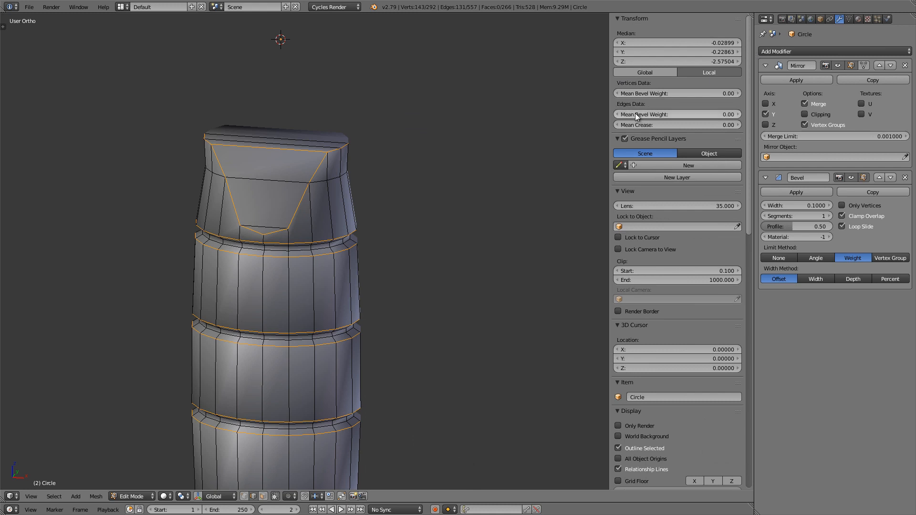
drag(635, 113, 642, 113)
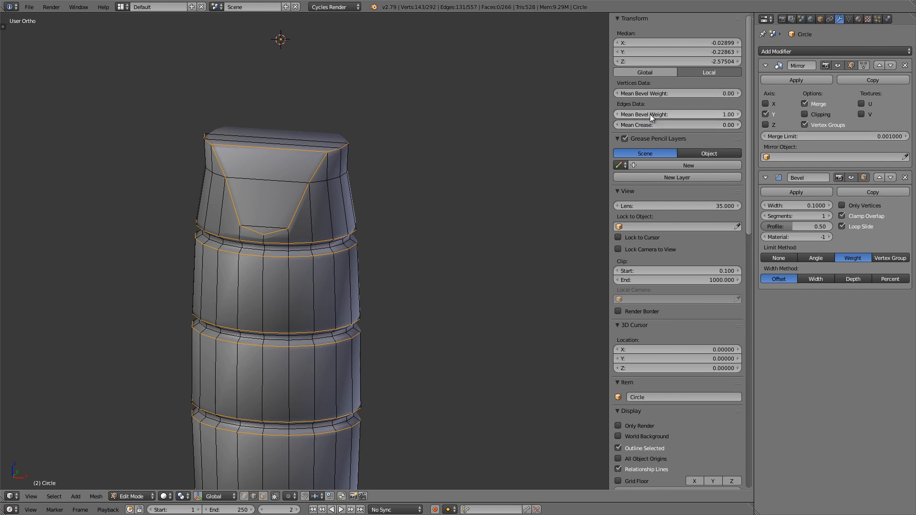
Step: Examine the bevelled recess and grooves in solid and wireframe display, both in Object Mode and Edit Mode
scroll(282, 206, up, 4)
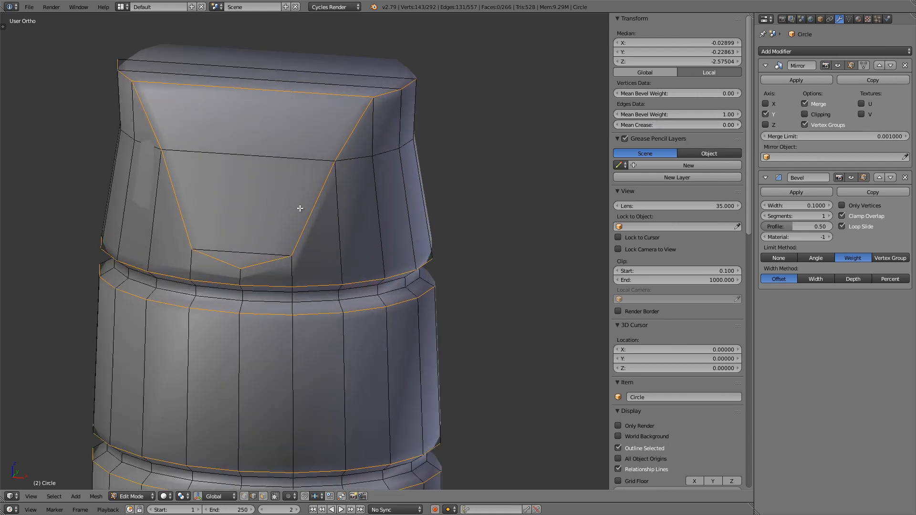
key(z)
scroll(291, 219, up, 3)
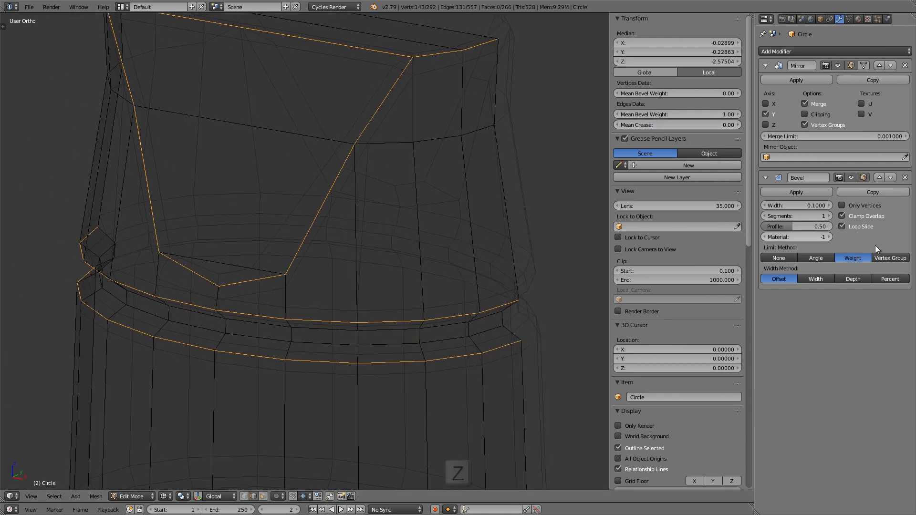
key(Tab)
scroll(375, 181, down, 6)
key(z)
scroll(375, 180, up, 2)
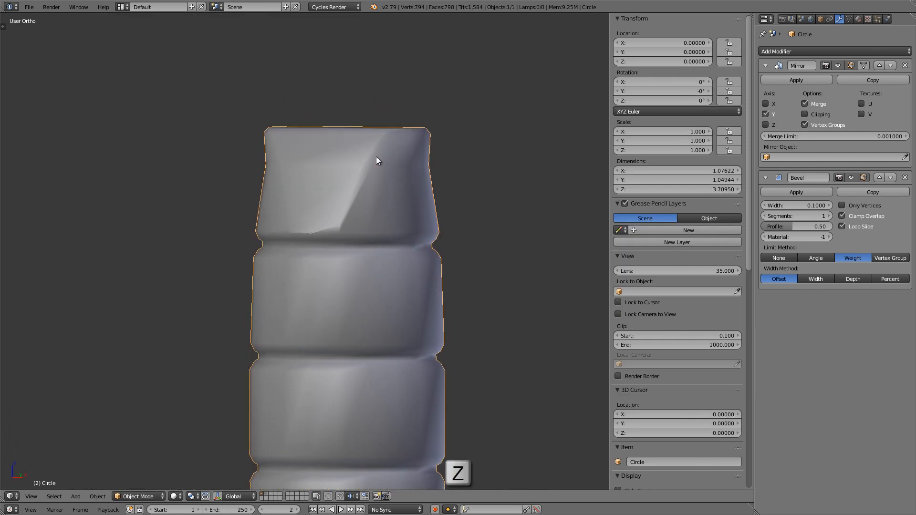
mouse_move(376, 157)
middle_down()
mouse_move(414, 158)
mouse_move(376, 168)
middle_up()
scroll(376, 169, down, 4)
shift+middle_drag(376, 210, 373, 187)
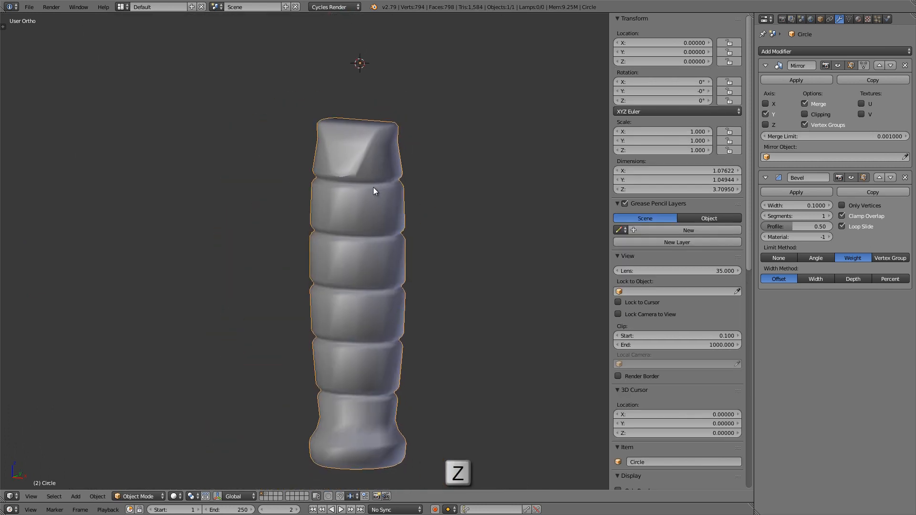
scroll(366, 147, up, 5)
key(Tab)
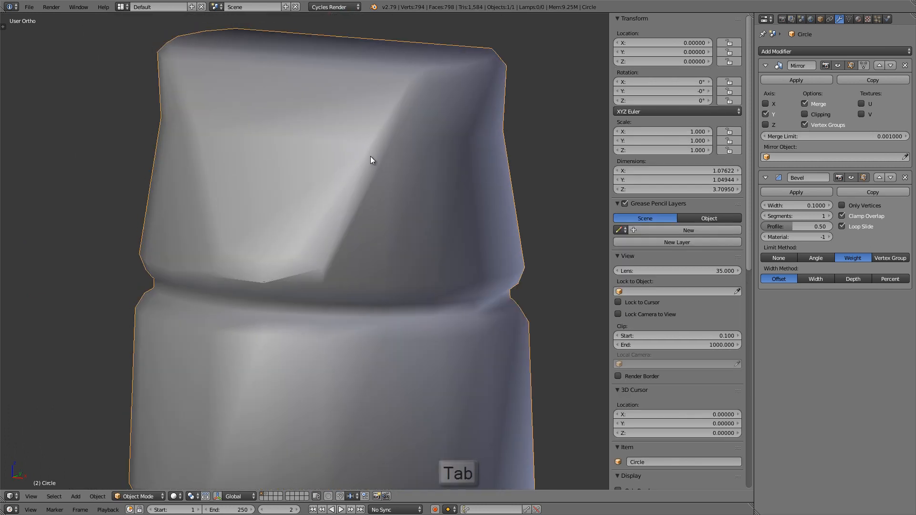
key(Tab)
key(z)
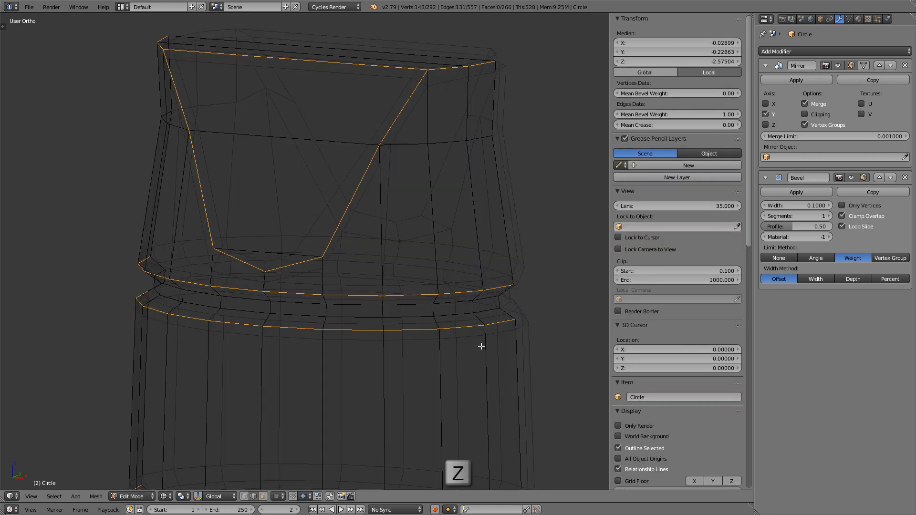
Step: Set the Bevel modifier's width to 0.01 and its segments to 2
scroll(519, 319, up, 6)
middle_drag(392, 274, 431, 272)
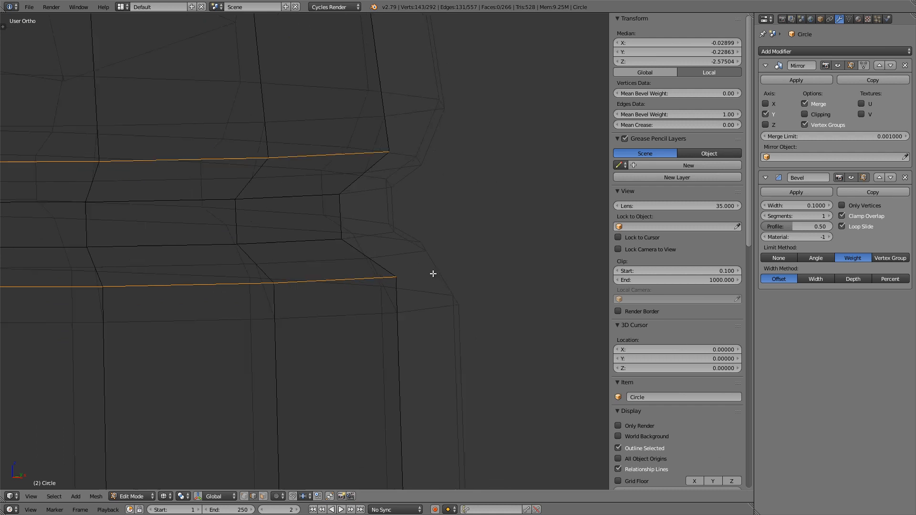
click(799, 206)
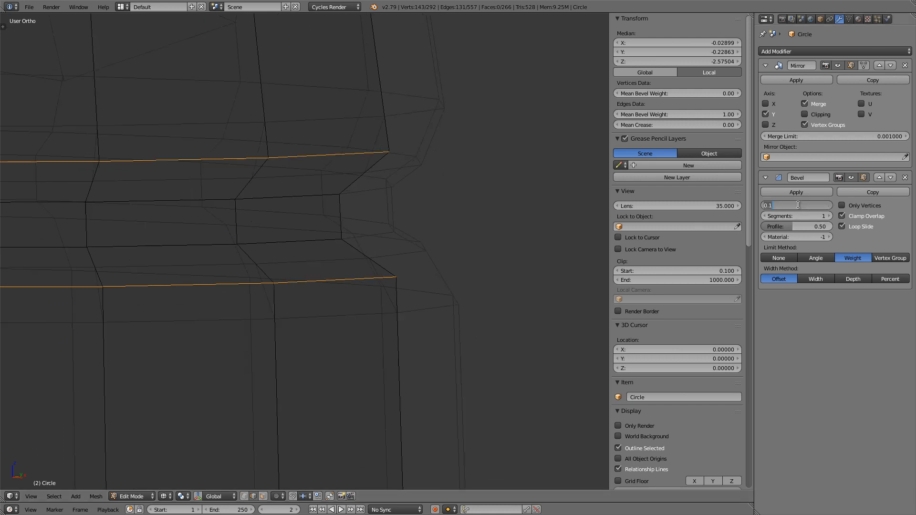
text(.01)
key(Return)
middle_drag(427, 243, 439, 285)
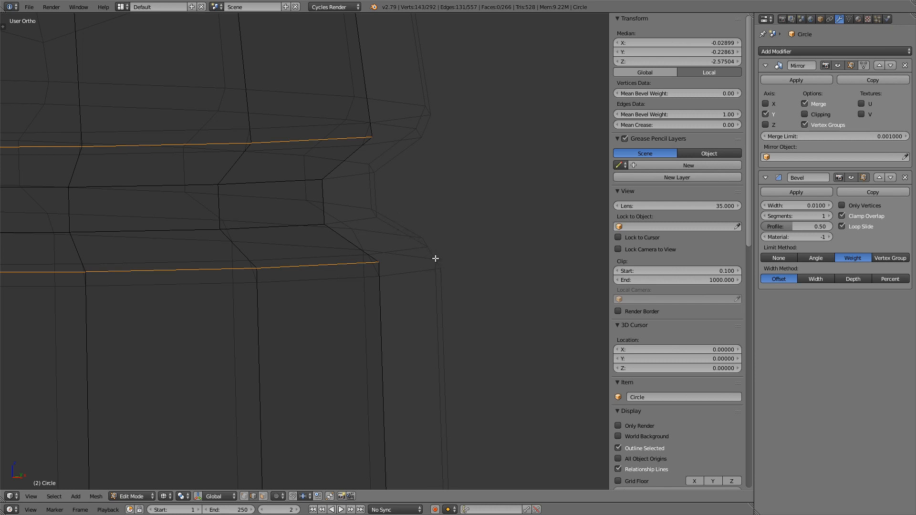
click(830, 217)
key(z)
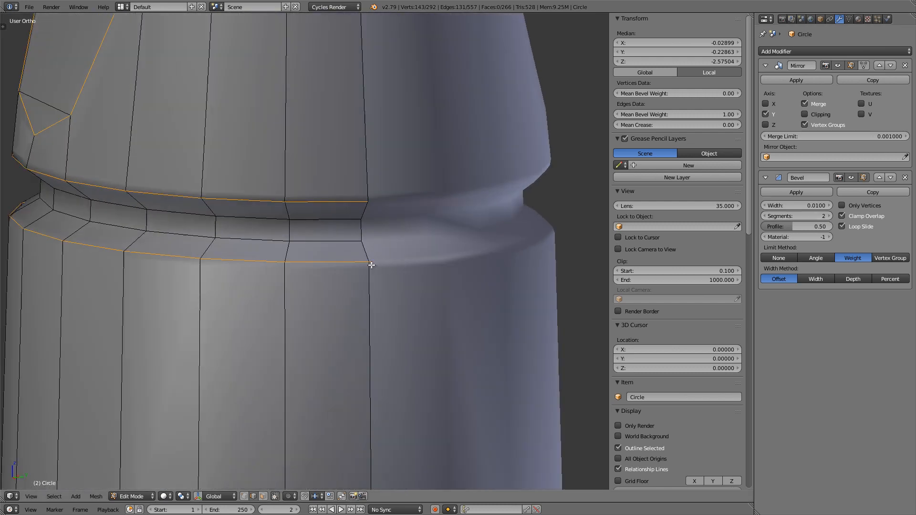
Step: Examine the narrower bevels around the recess and upper grooves in Object Mode, in both wireframe and solid display
scroll(371, 265, down, 5)
middle_drag(371, 265, 315, 224)
key(Tab)
scroll(315, 234, up, 3)
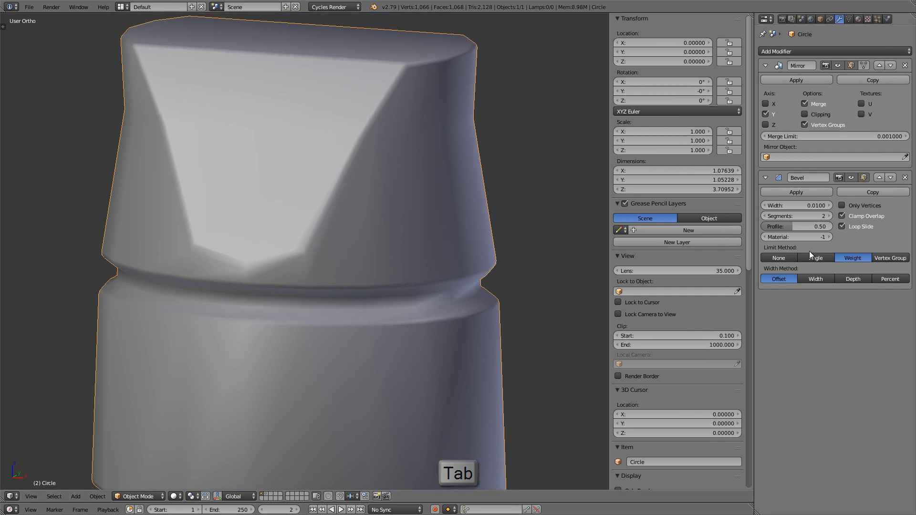
key(z)
scroll(381, 200, down, 3)
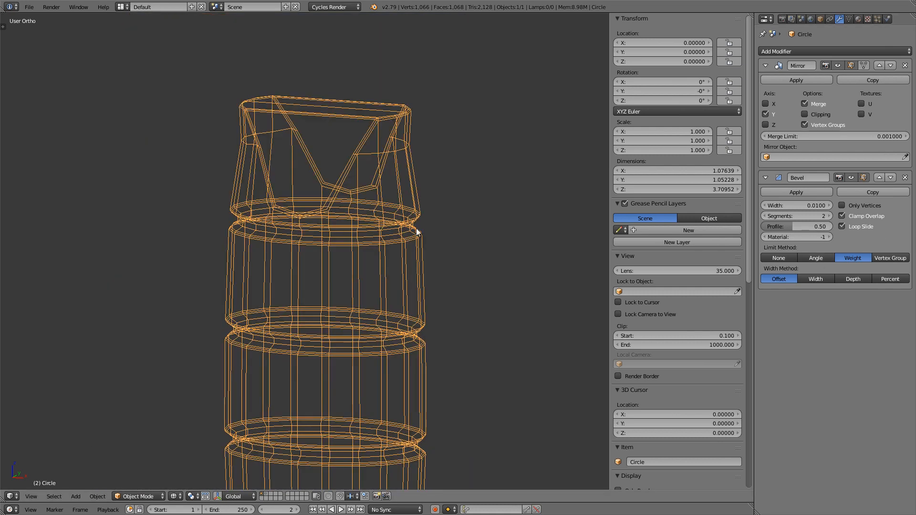
key(z)
scroll(374, 188, up, 2)
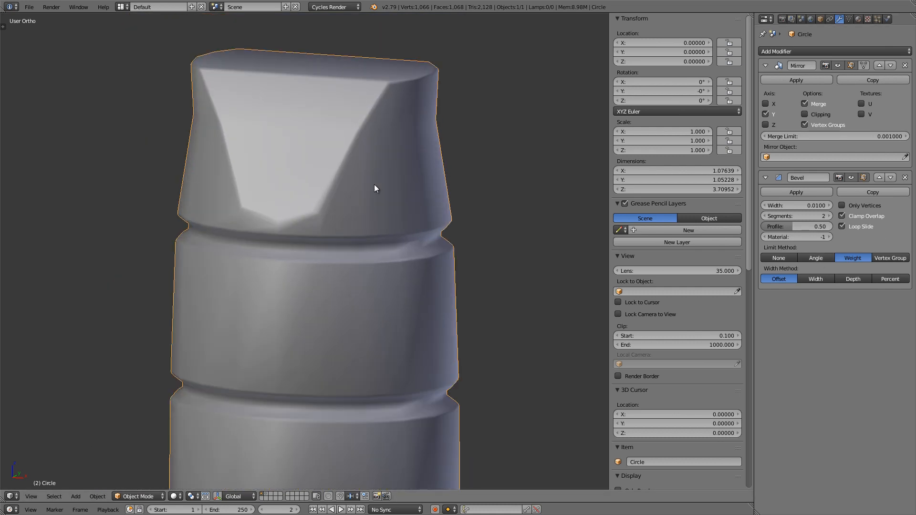
Step: Add a Subdivision Surface modifier to the handle with View and Render subdivisions set to 3
click(822, 49)
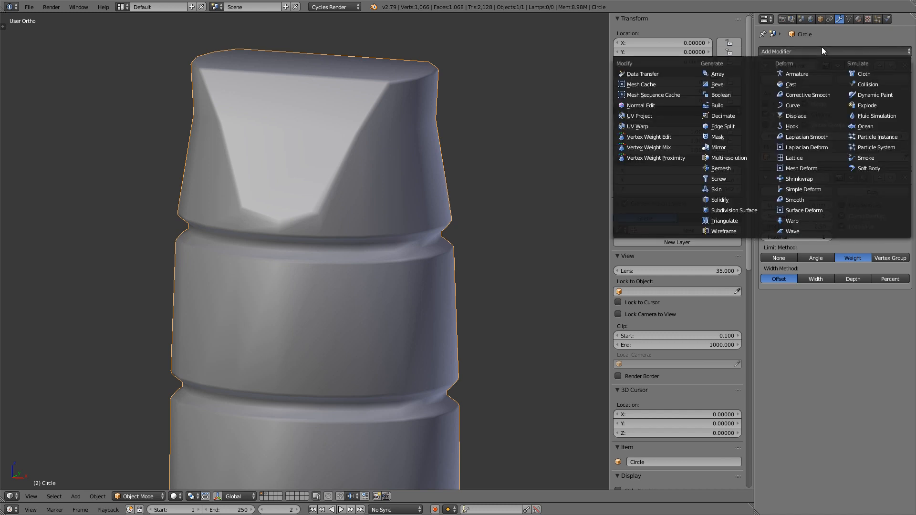
click(740, 213)
click(828, 349)
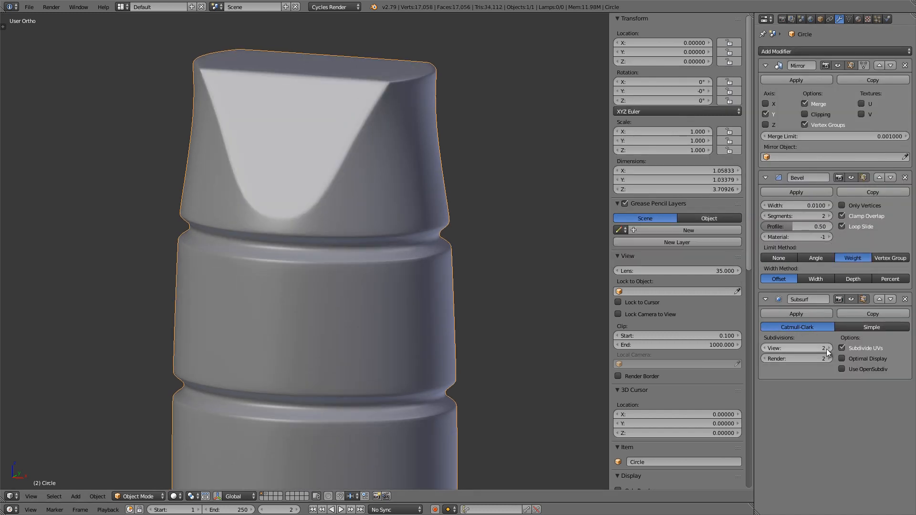
click(828, 349)
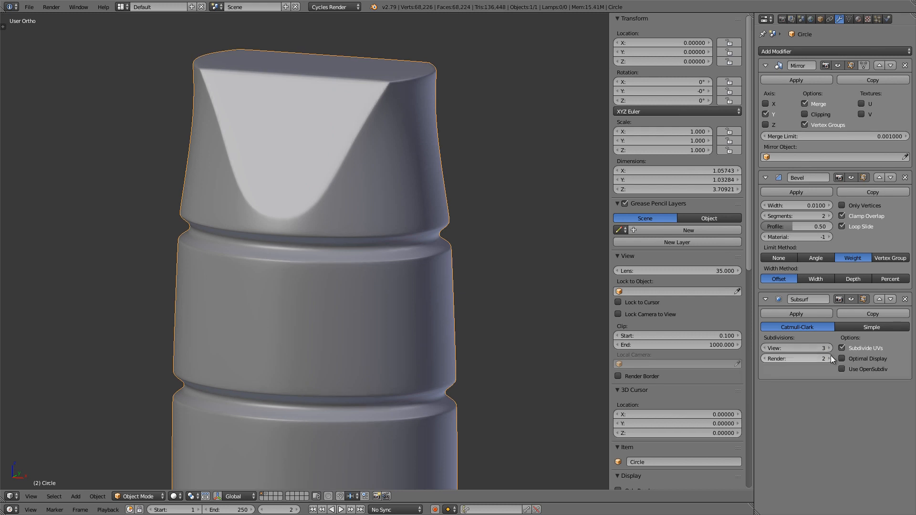
click(831, 360)
Step: Examine the smoothed handle from the recess down to the pommel for shading and edge sharpness
scroll(313, 223, up, 2)
middle_drag(313, 222, 292, 196)
scroll(313, 205, down, 5)
middle_drag(335, 236, 340, 257)
shift+middle_drag(330, 248, 333, 154)
scroll(333, 154, down, 1)
scroll(334, 157, down, 2)
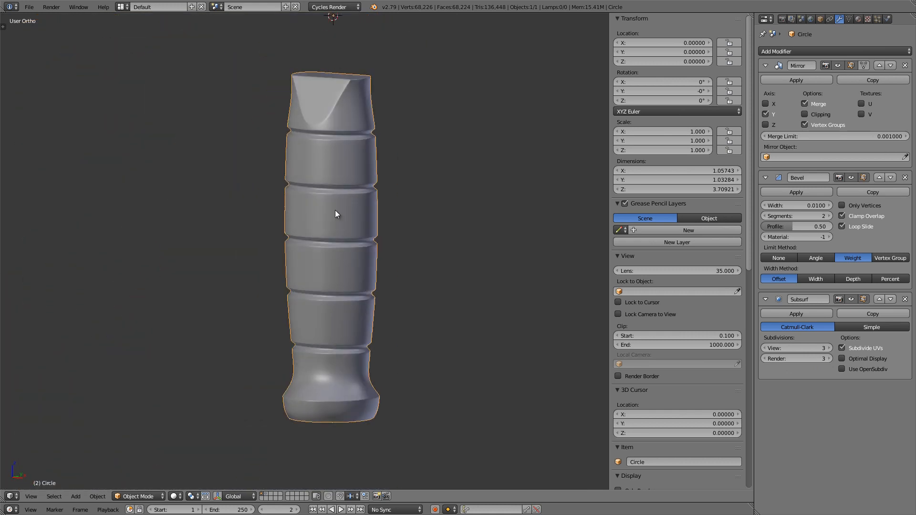
scroll(337, 208, up, 1)
shift+middle_drag(335, 372, 321, 198)
scroll(402, 208, up, 2)
scroll(321, 197, down, 4)
shift+middle_drag(329, 19, 338, 209)
scroll(330, 56, up, 2)
shift+middle_drag(348, 148, 343, 198)
scroll(322, 198, up, 3)
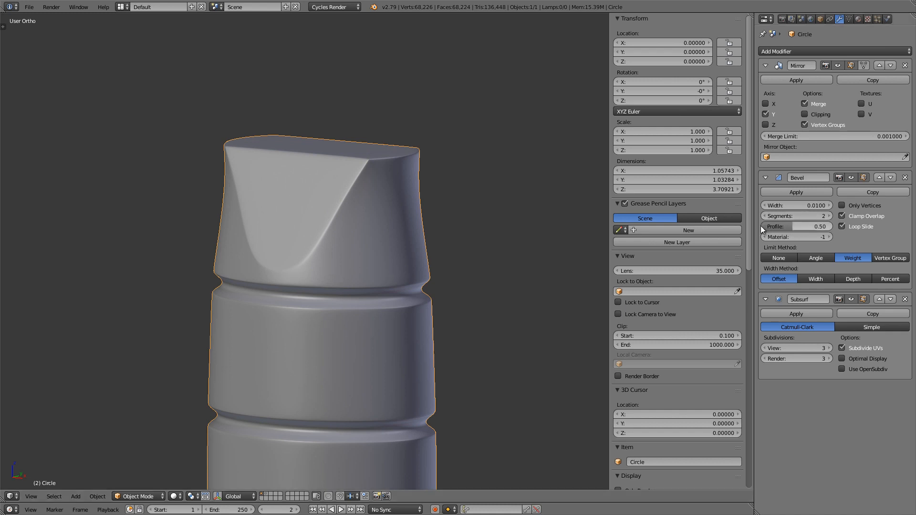
Step: Turn on Matcap shading for the viewport and choose the reddish-brown clay material
drag(750, 233, 743, 456)
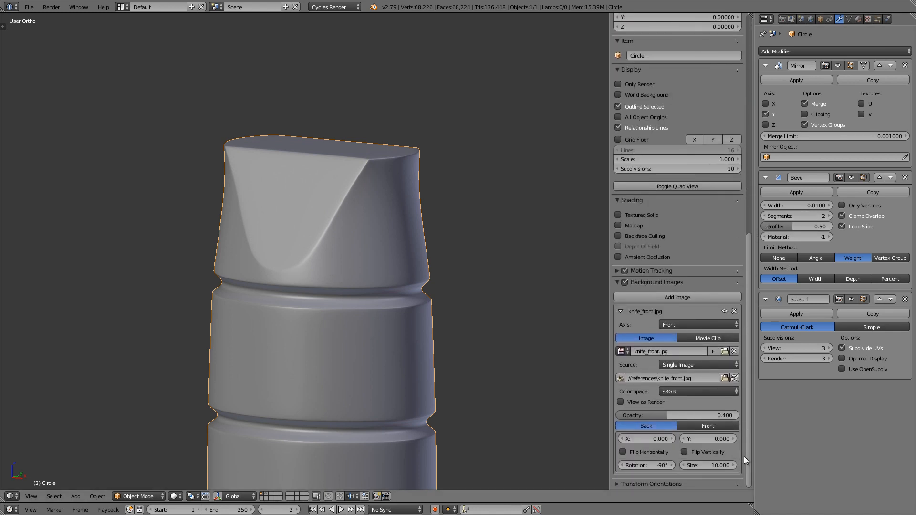
click(636, 226)
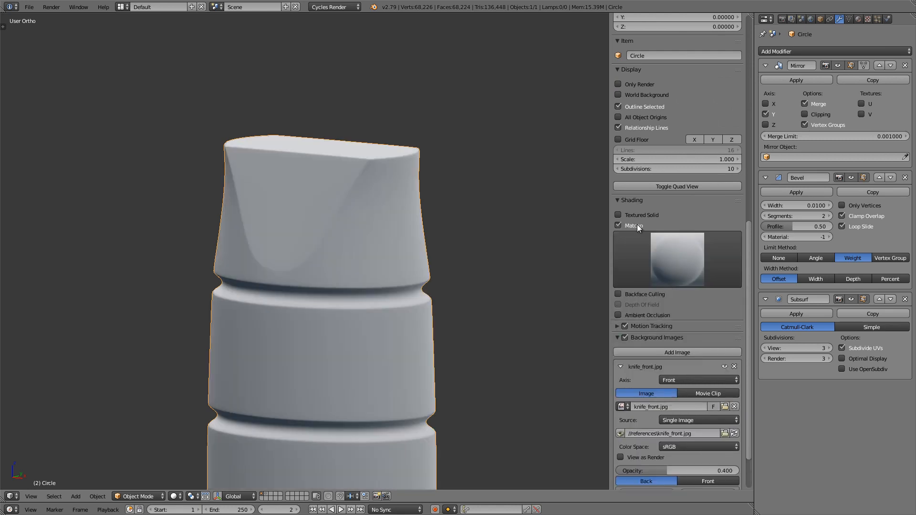
click(676, 257)
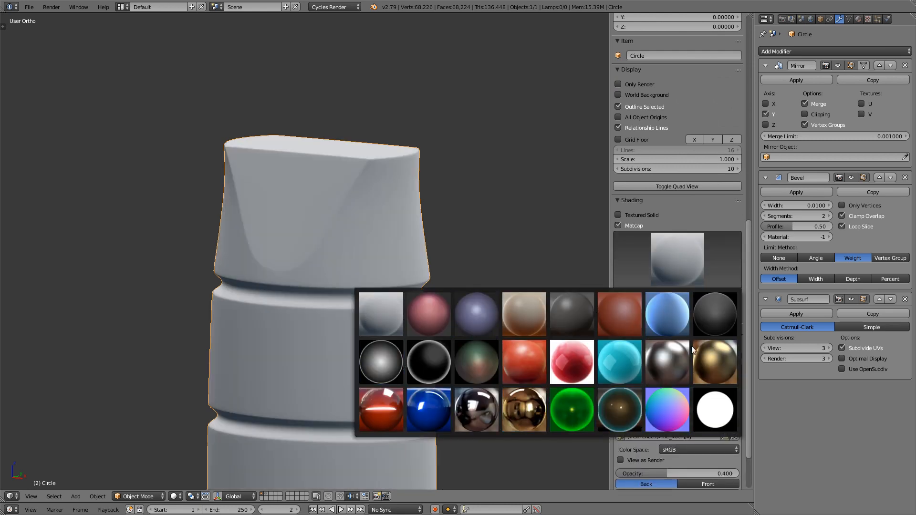
click(620, 313)
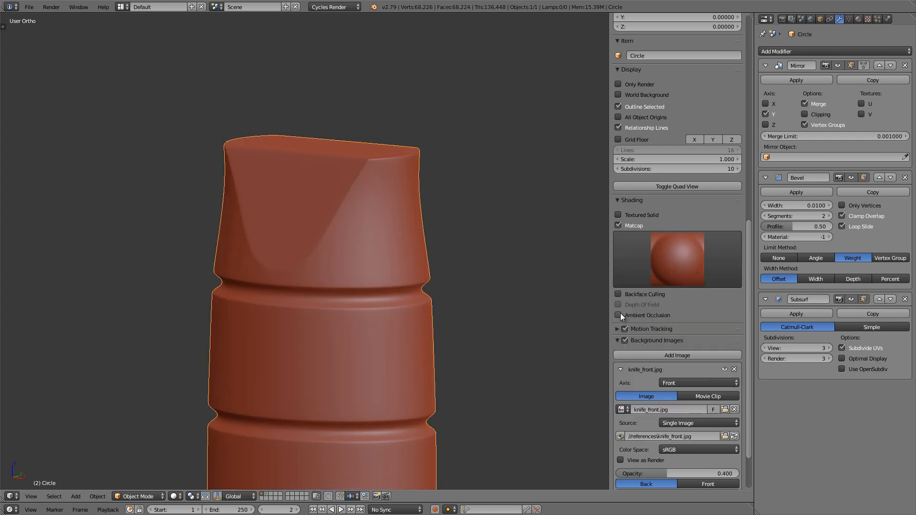
shift+middle_drag(349, 200, 350, 177)
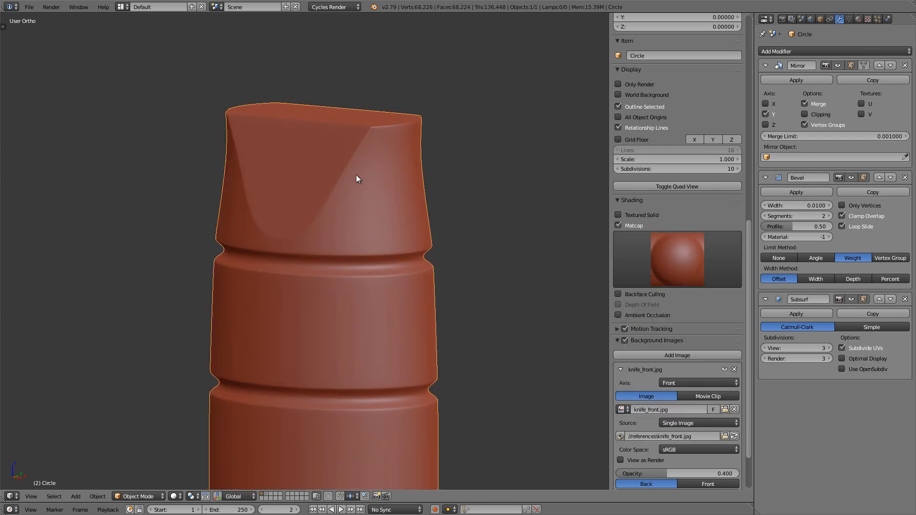
key(n)
Step: Compare the pommel's shape with the front reference image by briefly moving the handle aside, and inspect its mesh
scroll(402, 194, down, 4)
middle_drag(402, 194, 447, 162)
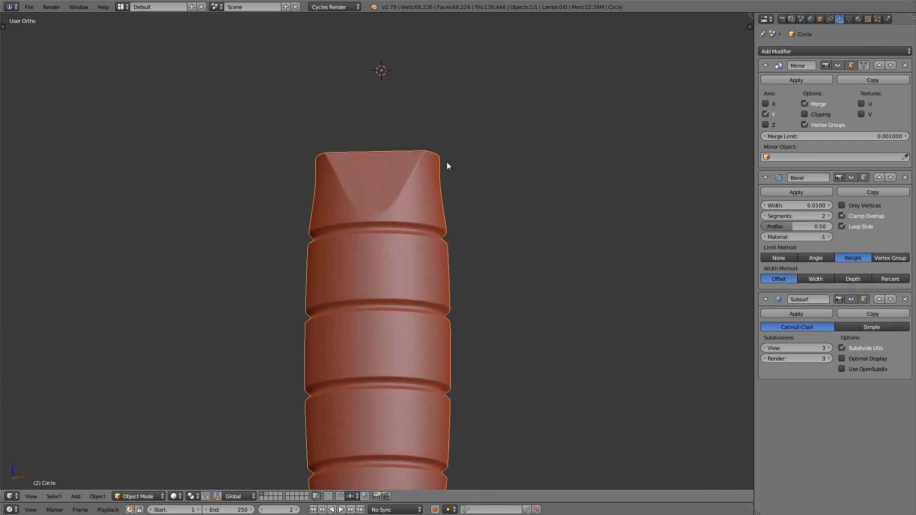
middle_drag(447, 162, 399, 228)
scroll(399, 228, down, 4)
key(z)
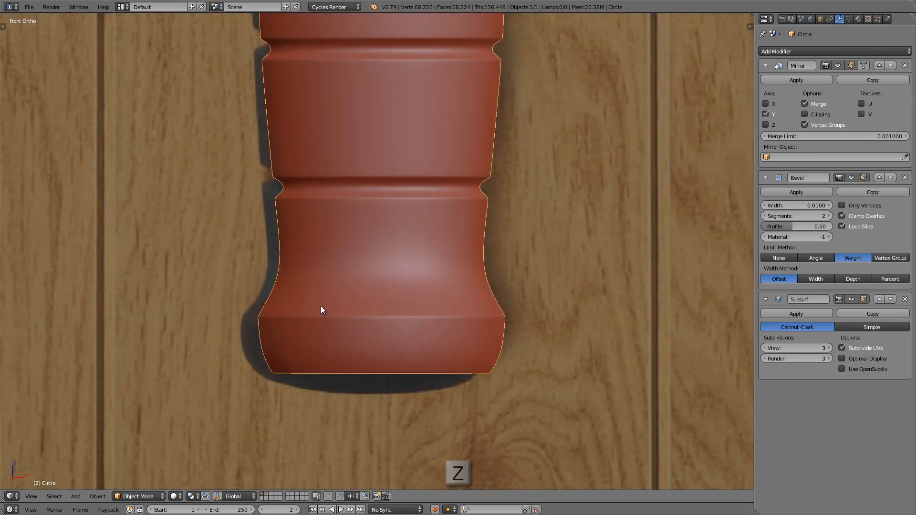
scroll(301, 310, up, 5)
key(g)
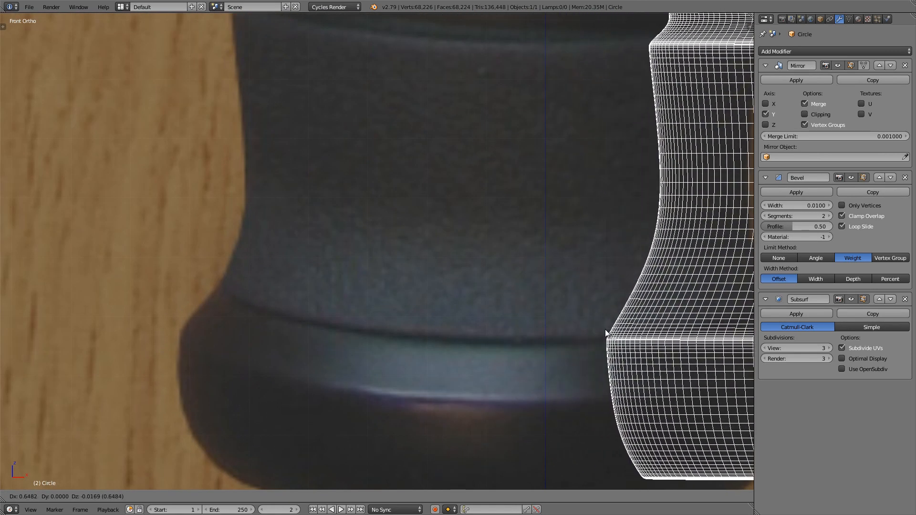
right_click(525, 322)
scroll(427, 270, down, 4)
key(z)
mouse_move(427, 270)
middle_down()
mouse_move(466, 273)
mouse_move(488, 317)
mouse_move(477, 317)
middle_up()
key(Tab)
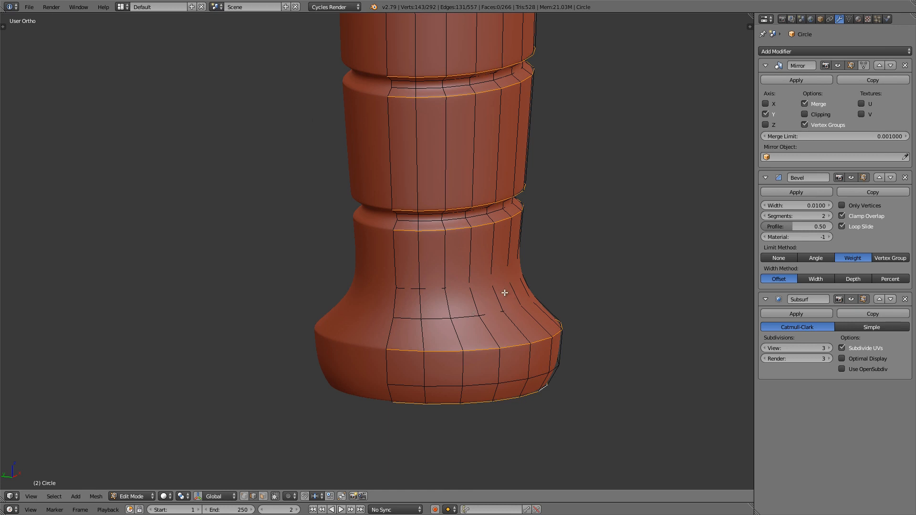
key(Tab)
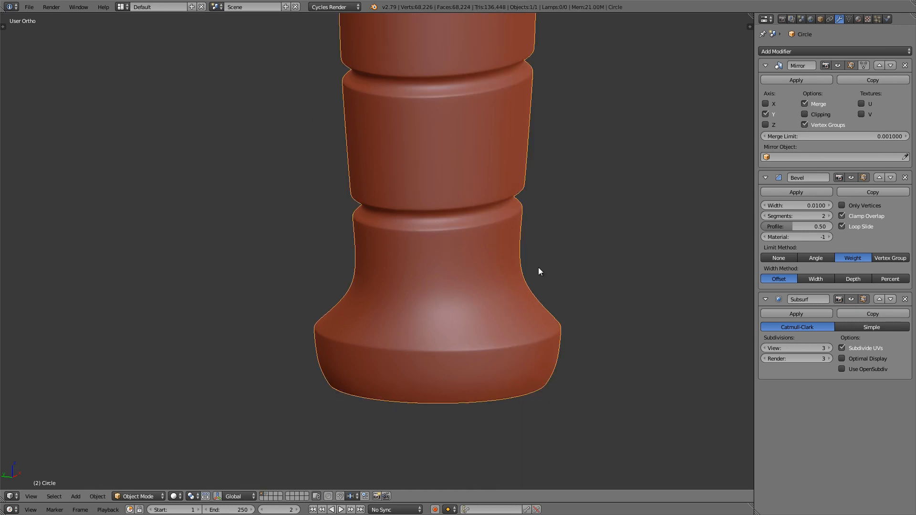
Step: Apply the Mirror modifier and switch to vertex selection on the pommel mesh, seen from the front
click(794, 79)
key(Tab)
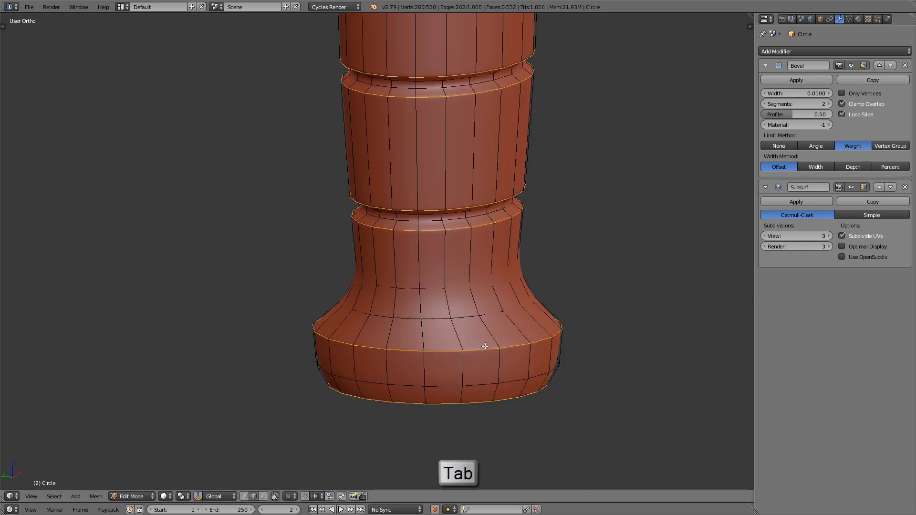
scroll(495, 324, up, 1)
key(KP_1)
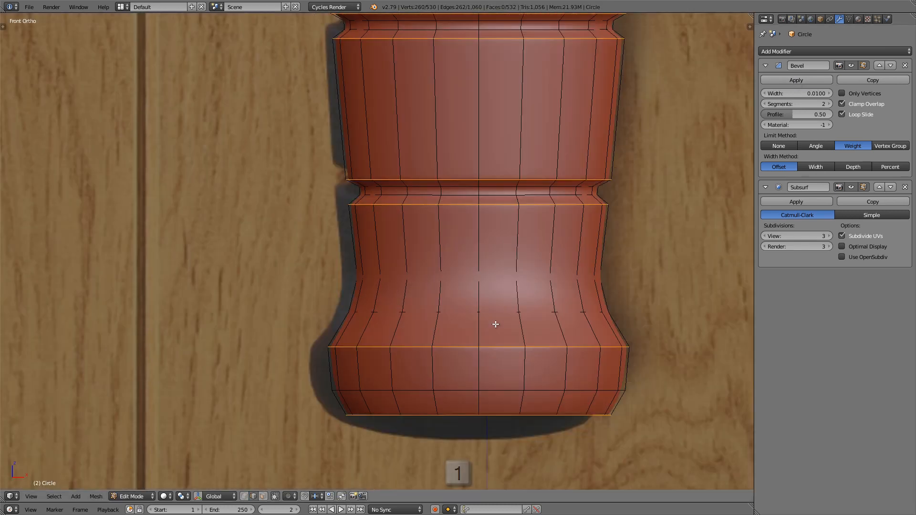
scroll(496, 324, up, 1)
scroll(170, 311, up, 3)
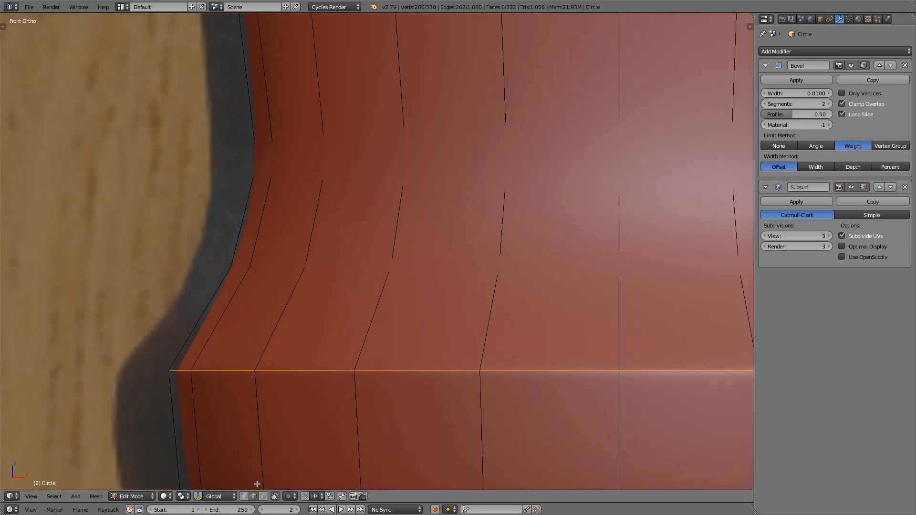
click(244, 496)
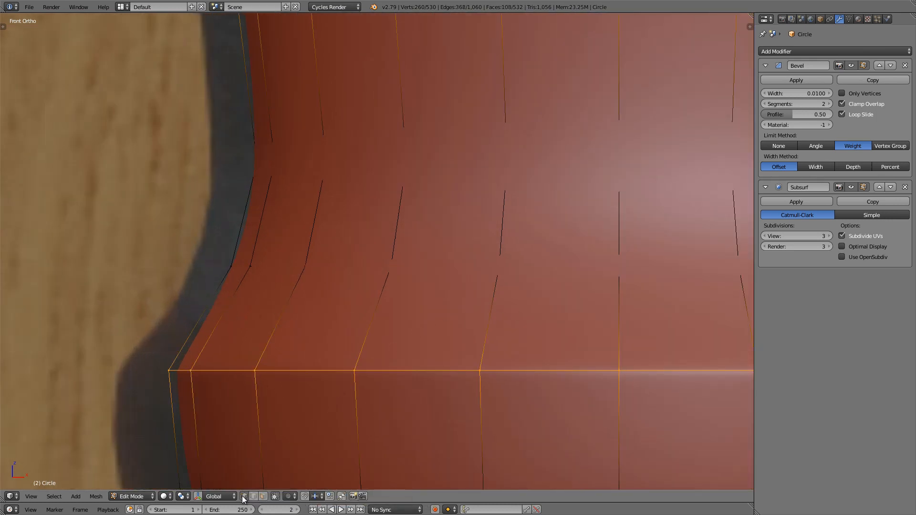
Step: Add an edge loop midway down the sloped transition above the pommel's rim and scale it inward to about 0.99
key(ctrl+r)
click(220, 317)
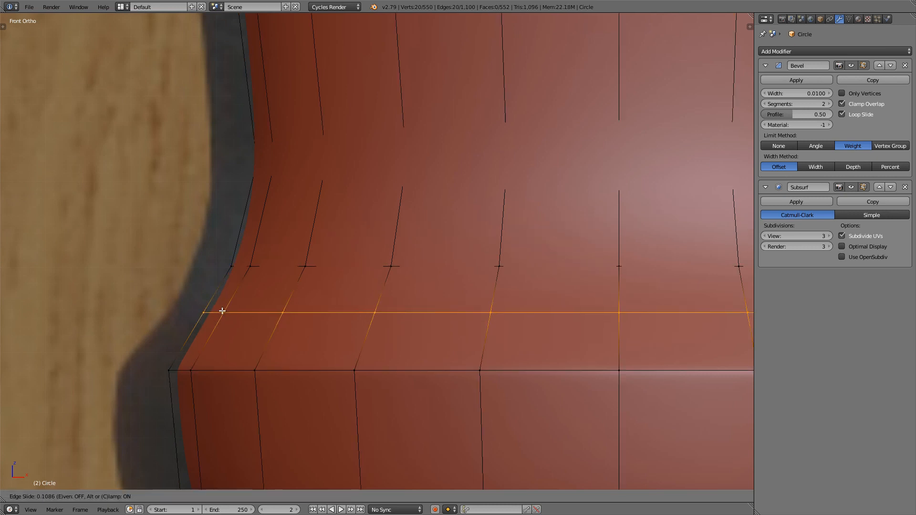
right_click(222, 311)
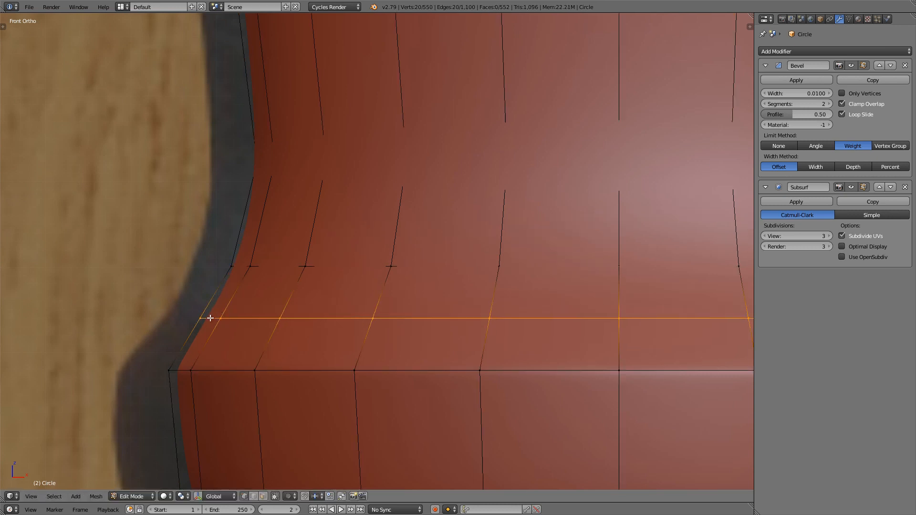
scroll(145, 326, up, 1)
key(s)
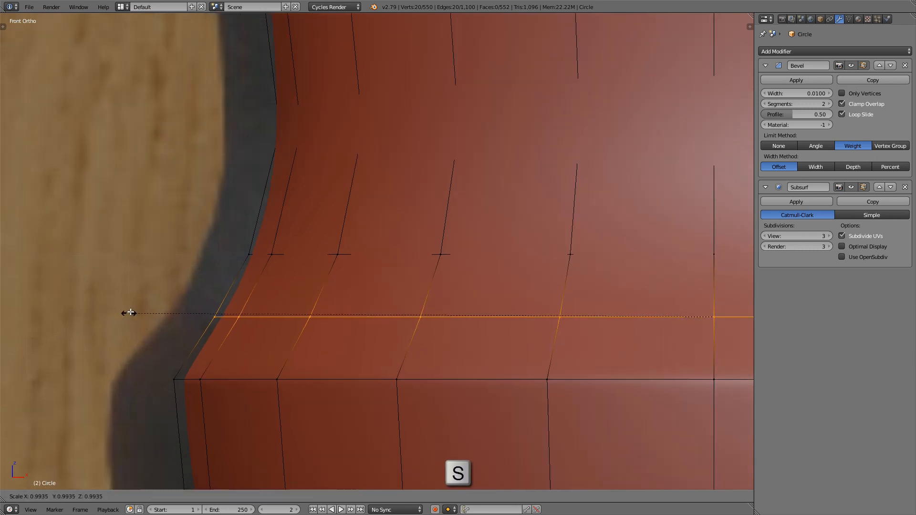
click(132, 311)
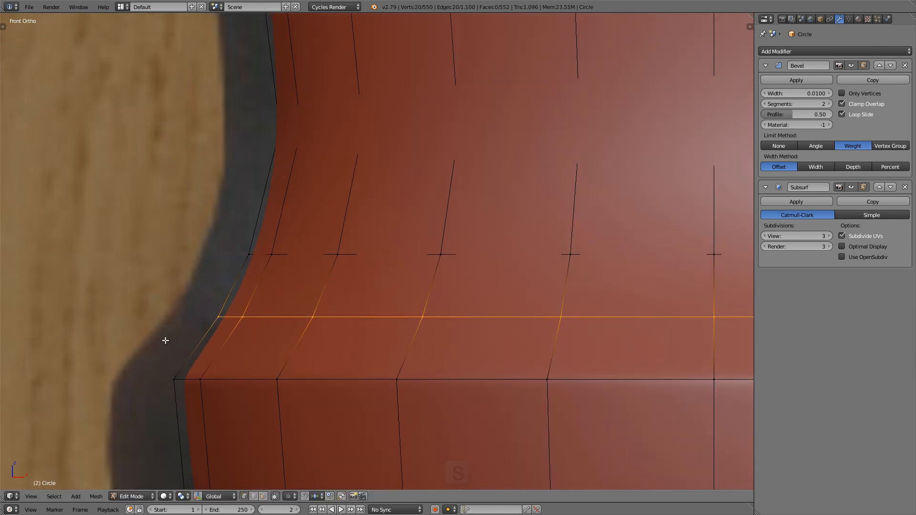
Step: In wireframe display, add an edge loop just below the new one and scale it to about 0.98 to start a groove
key(z)
scroll(229, 319, up, 3)
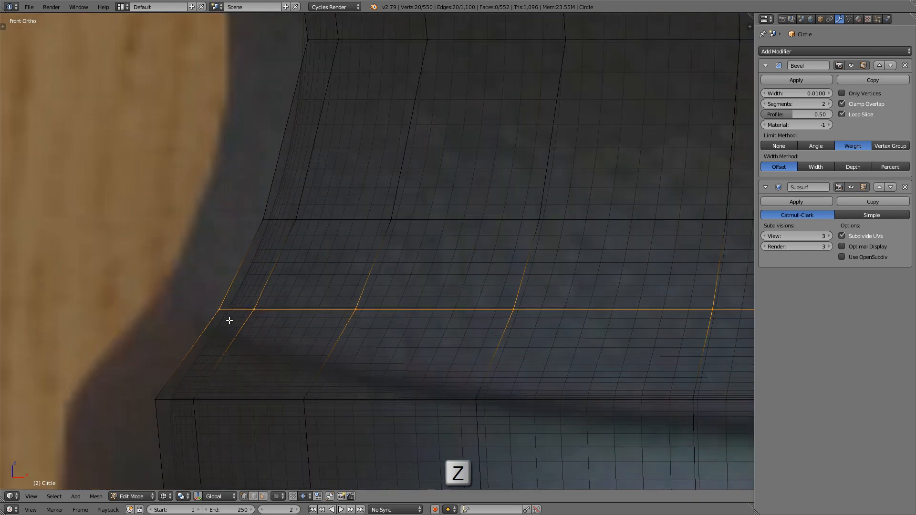
shift+middle_drag(209, 328, 207, 330)
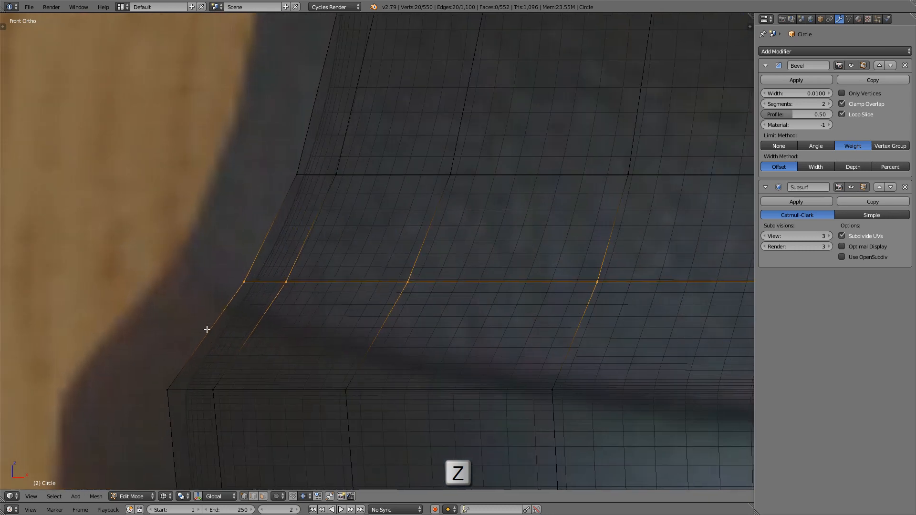
key(ctrl+r)
click(219, 331)
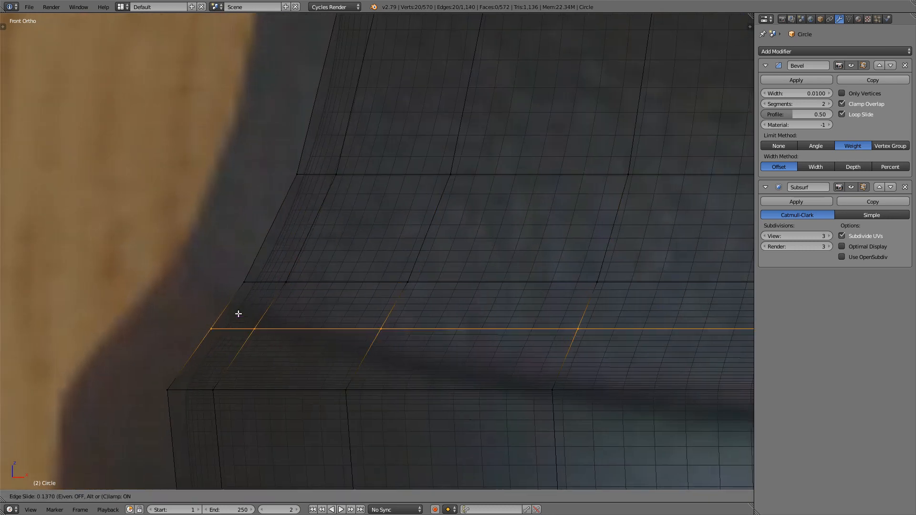
click(265, 289)
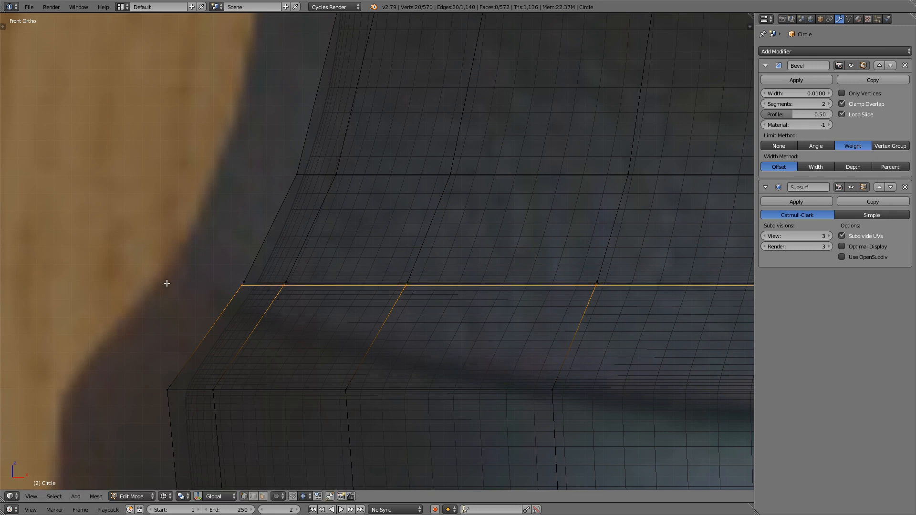
key(s)
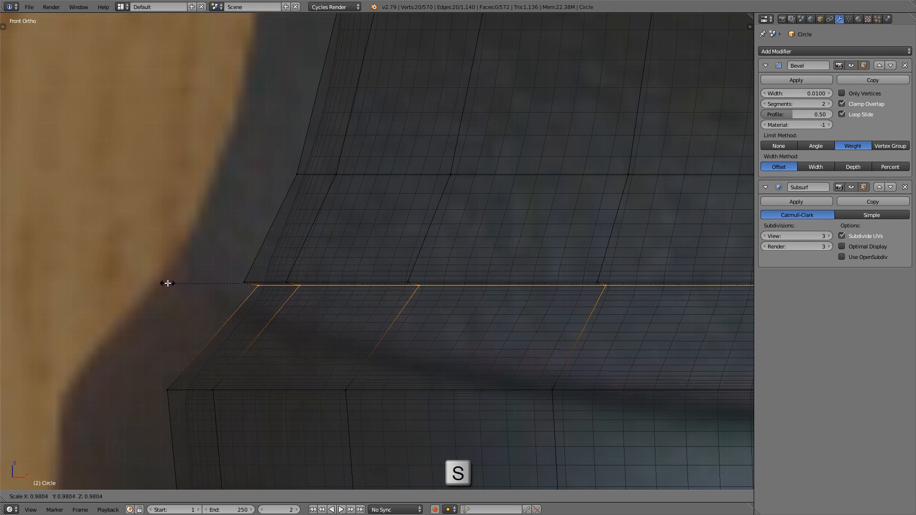
click(168, 284)
Step: Add supporting edge loops close above and close below the pommel's groove, and return to solid shading
scroll(231, 265, up, 2)
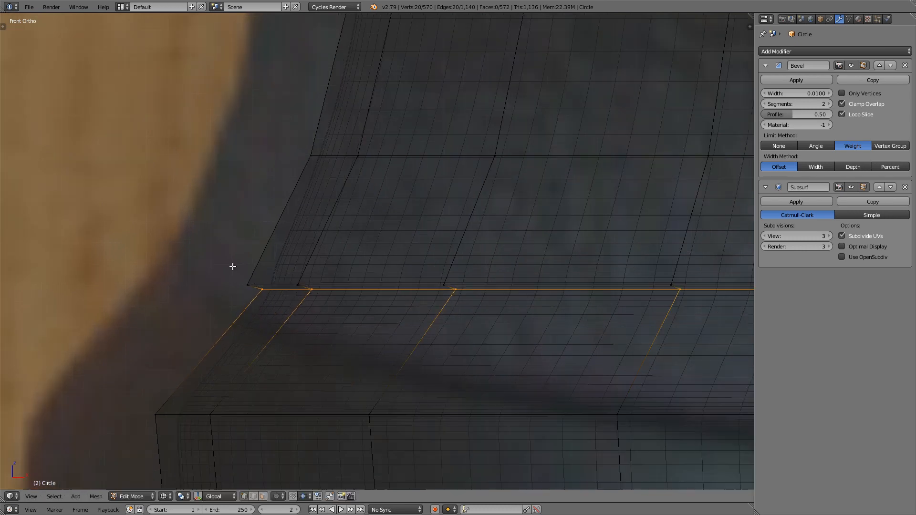
shift+middle_drag(262, 270, 238, 273)
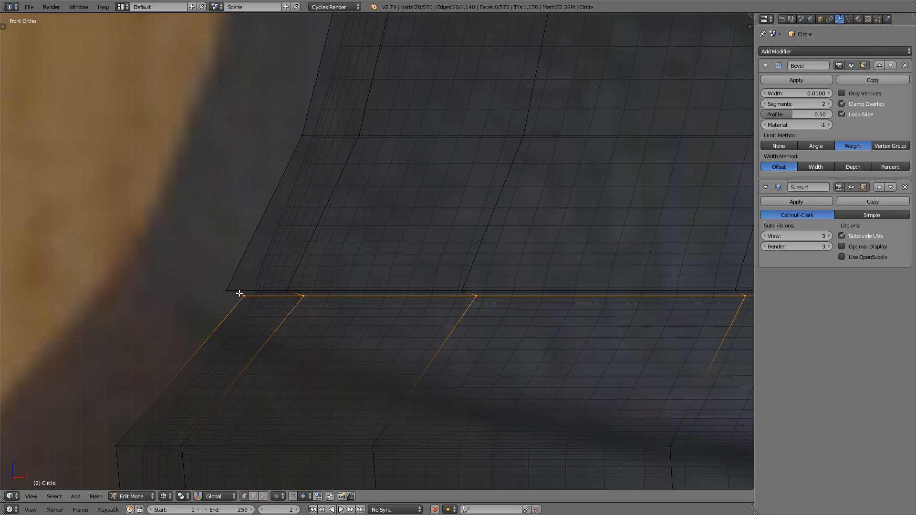
key(ctrl+r)
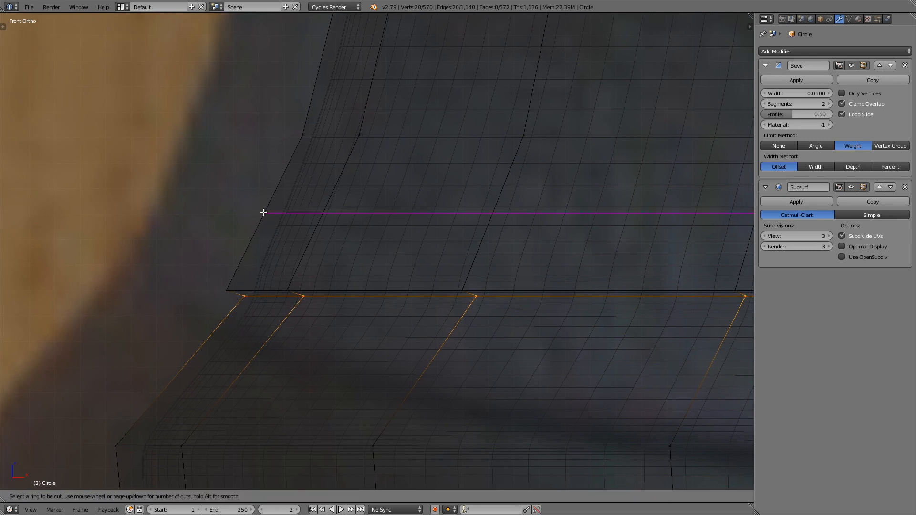
click(264, 212)
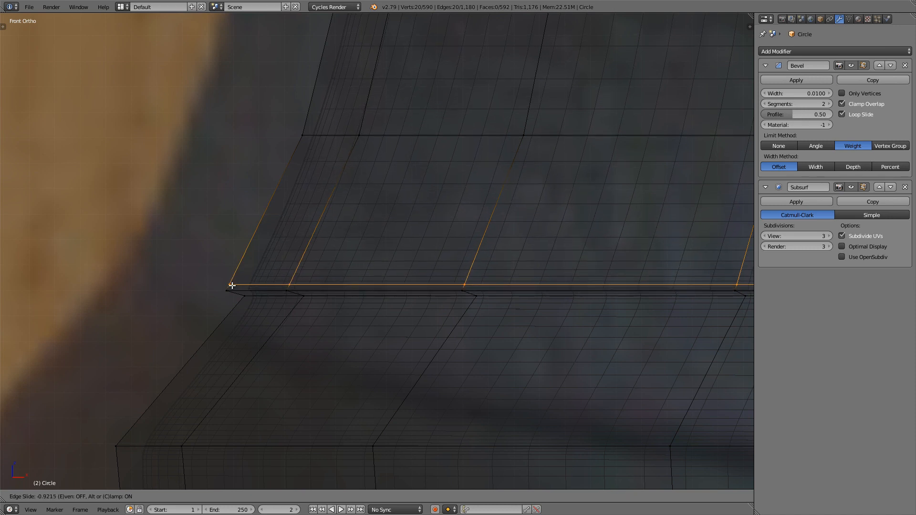
click(232, 285)
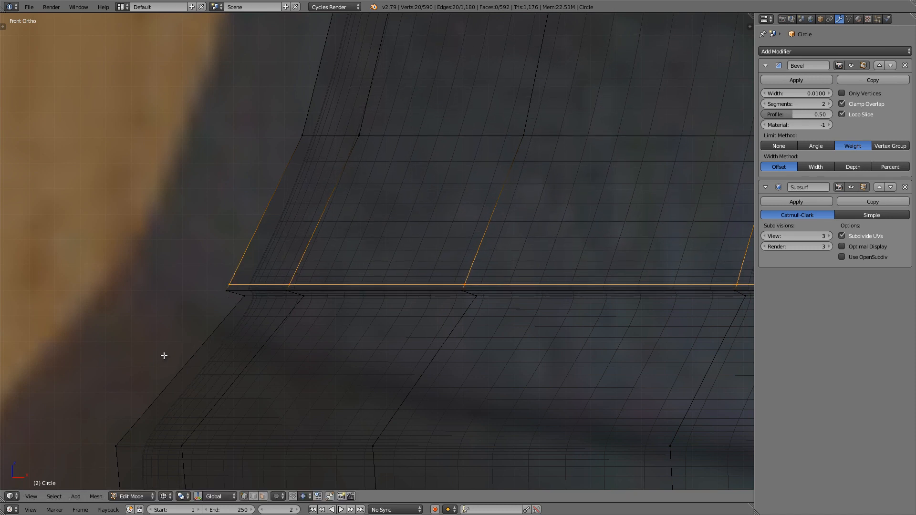
key(ctrl+r)
click(183, 371)
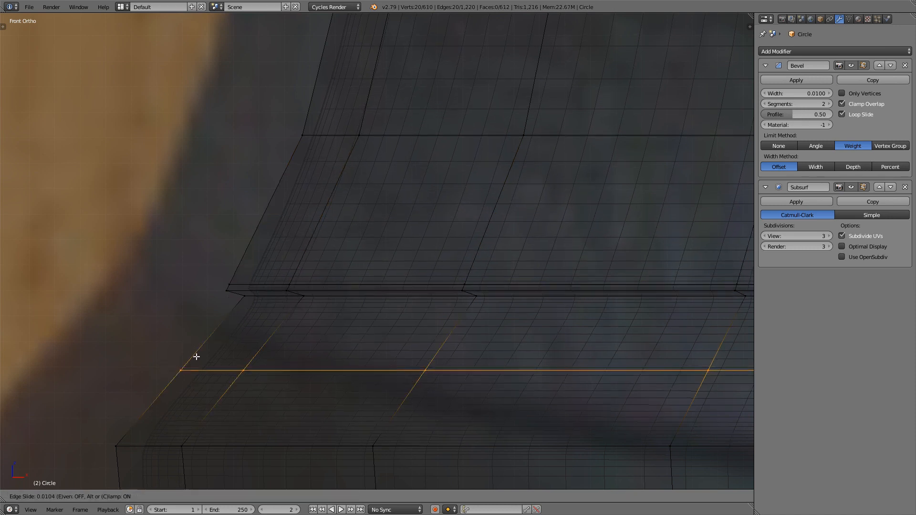
click(250, 307)
key(z)
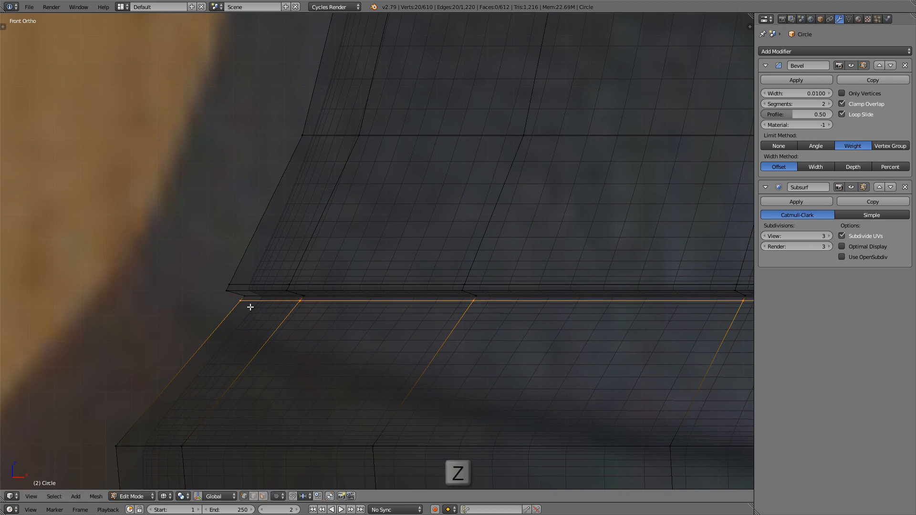
Step: Preview the smoothed pommel groove, and slide the supporting edge loop above it slightly upward to soften the upper lip
key(Tab)
scroll(436, 317, down, 8)
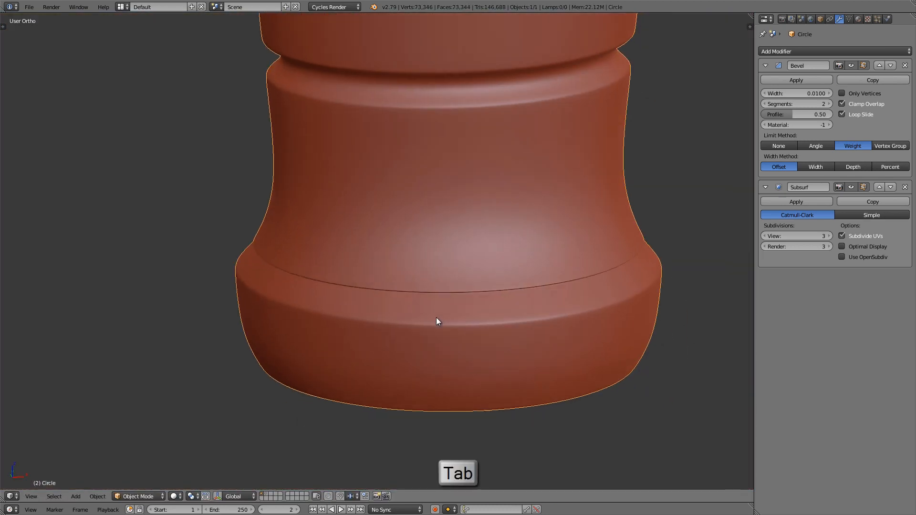
middle_drag(436, 313, 433, 277)
scroll(427, 287, up, 4)
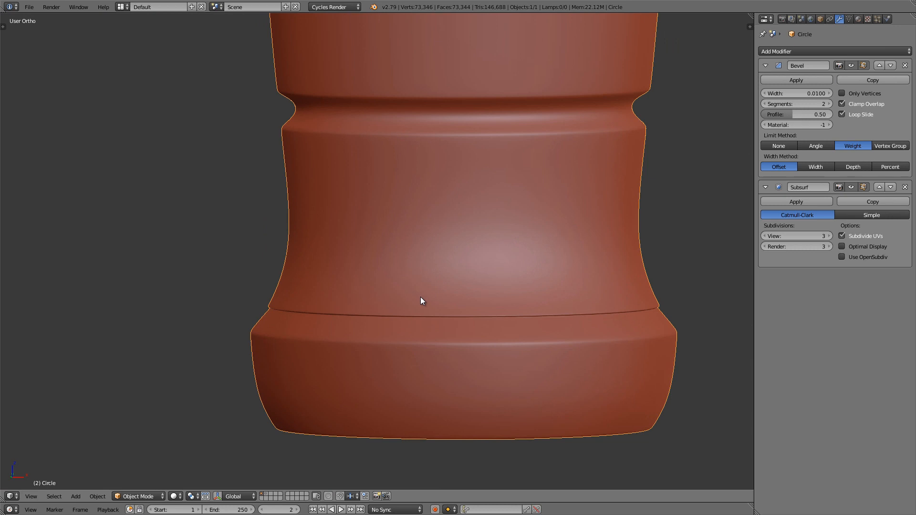
key(KP_1)
key(Tab)
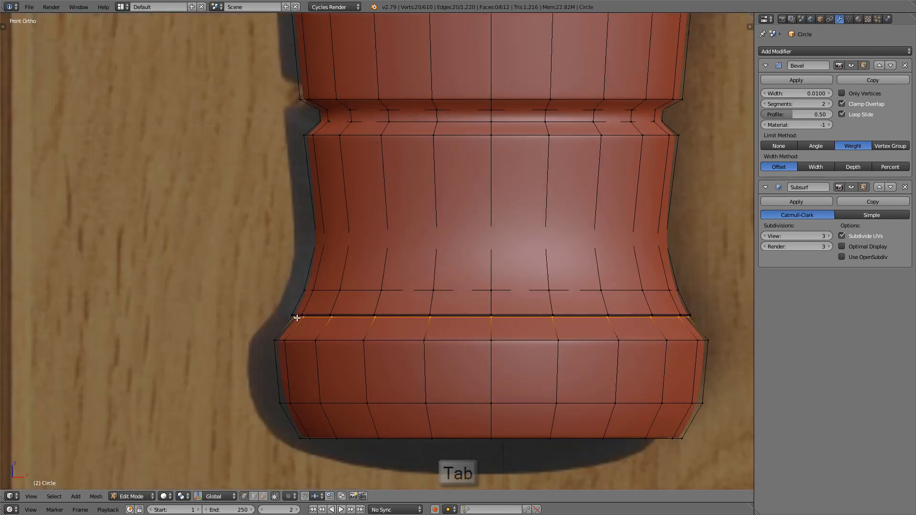
scroll(297, 320, up, 7)
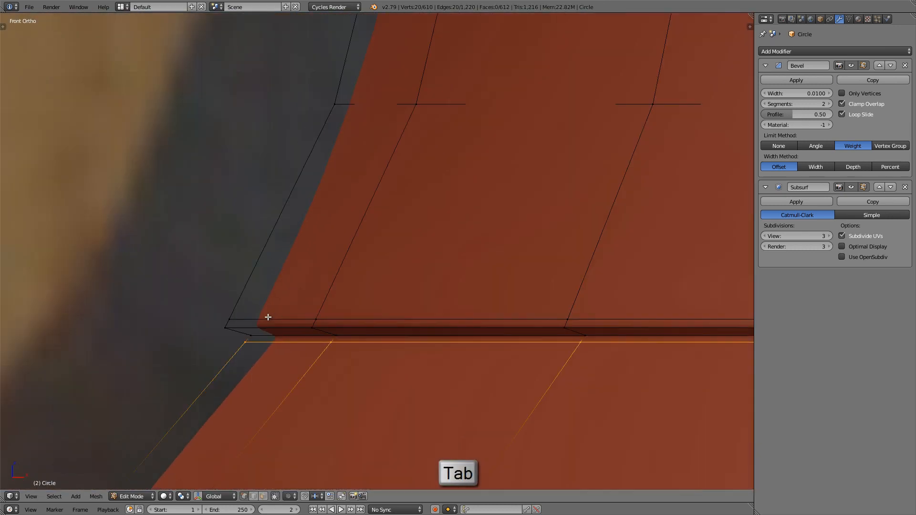
alt+right_click(370, 313)
key(g)
key(g)
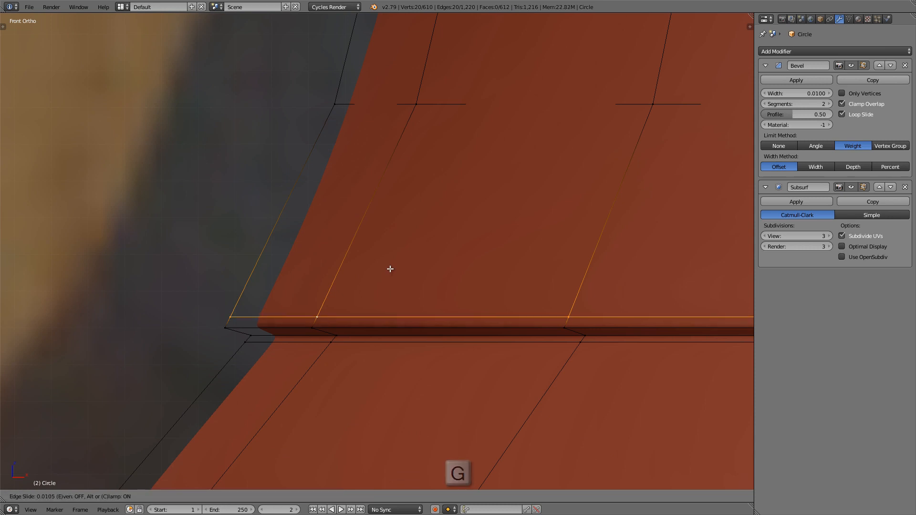
click(398, 258)
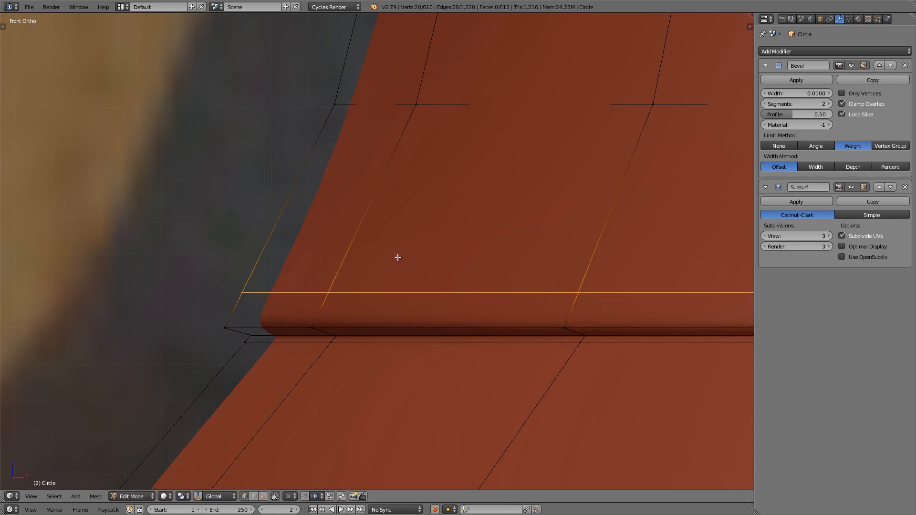
Step: Scale the groove's inner edge loop inward to about 0.96 to deepen the groove, and check the smoothed result
shift+middle_drag(363, 293, 347, 259)
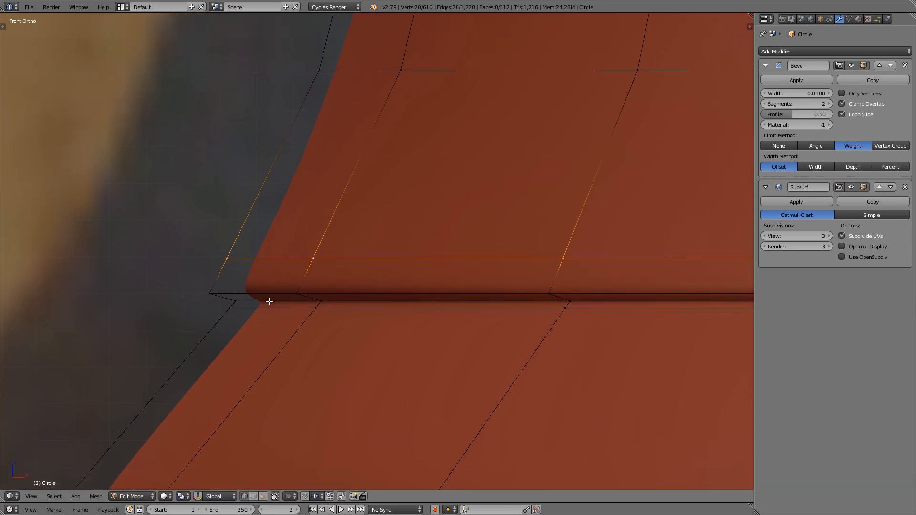
alt+right_click(270, 301)
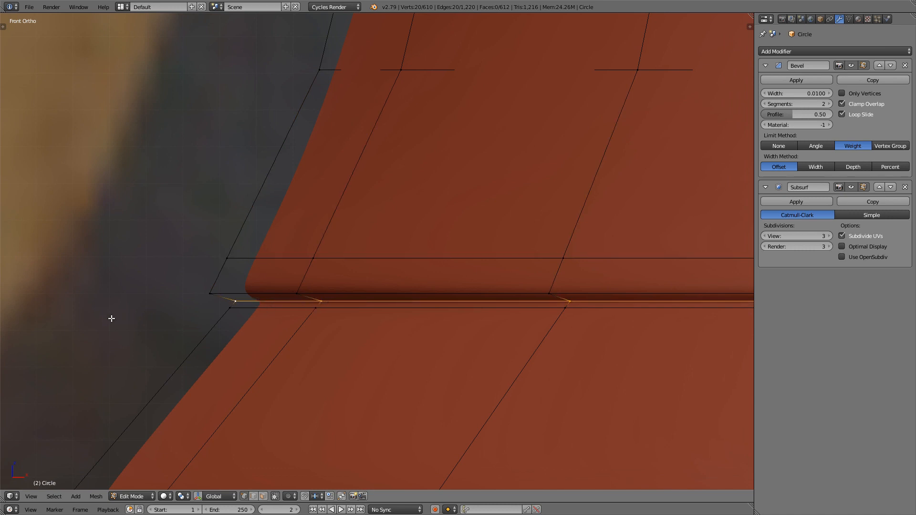
key(s)
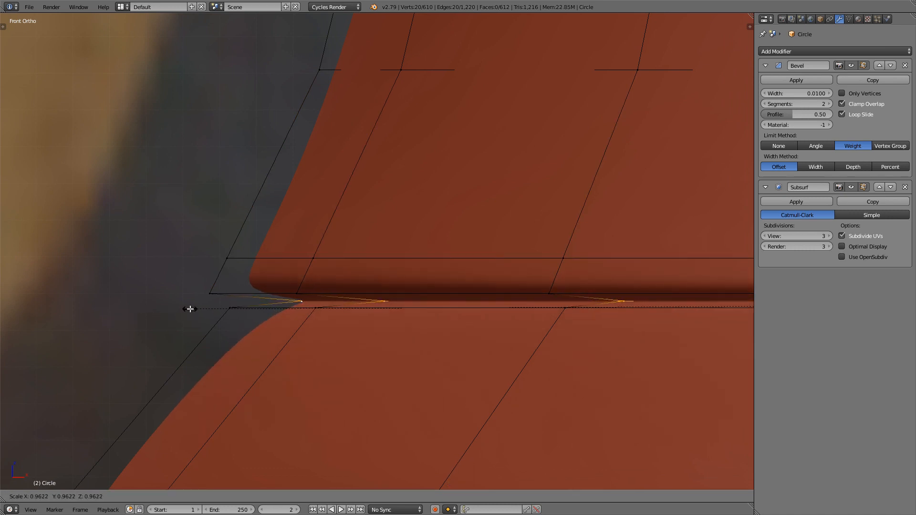
click(190, 309)
shift+middle_drag(190, 309, 253, 286)
key(Tab)
scroll(256, 287, down, 15)
mouse_move(397, 302)
middle_down()
mouse_move(396, 332)
mouse_move(382, 296)
middle_up()
Step: Add an edge loop on the slope just below the groove's lower edge, seen from the front, to sharpen that edge
key(1)
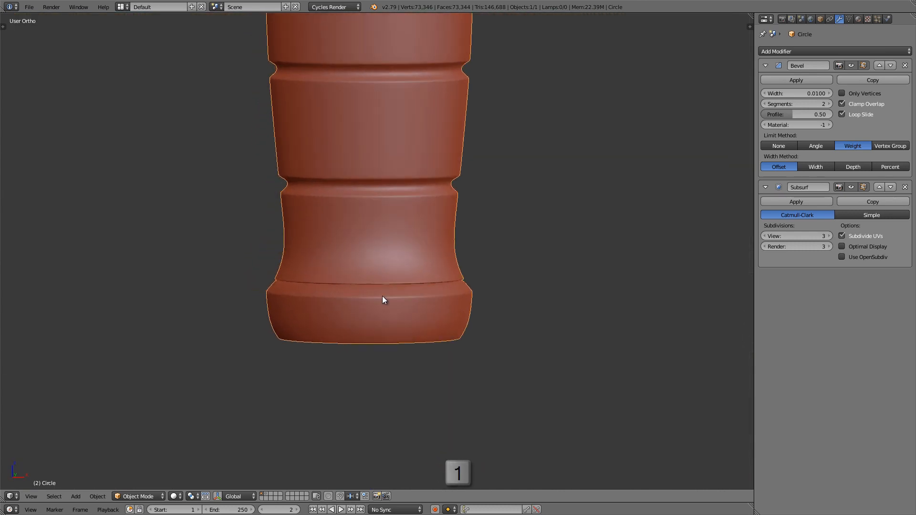
scroll(273, 303, up, 10)
key(Tab)
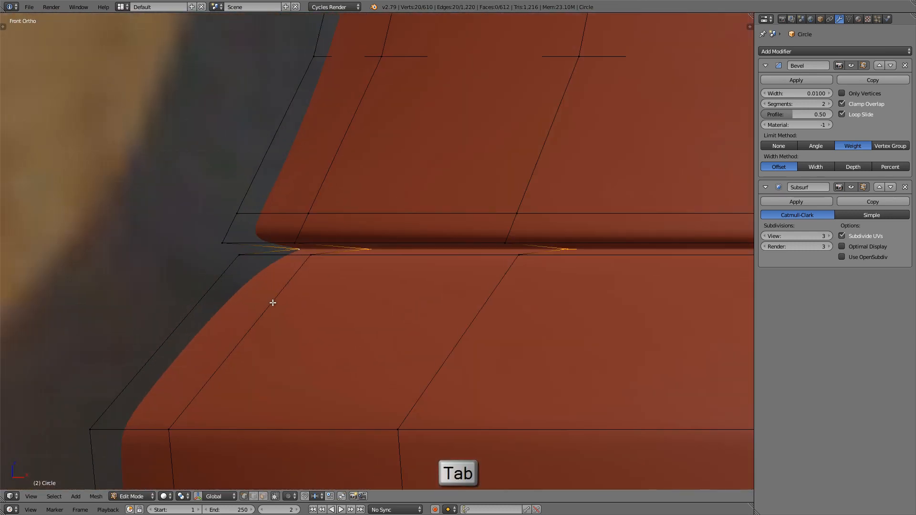
shift+middle_drag(273, 302, 289, 303)
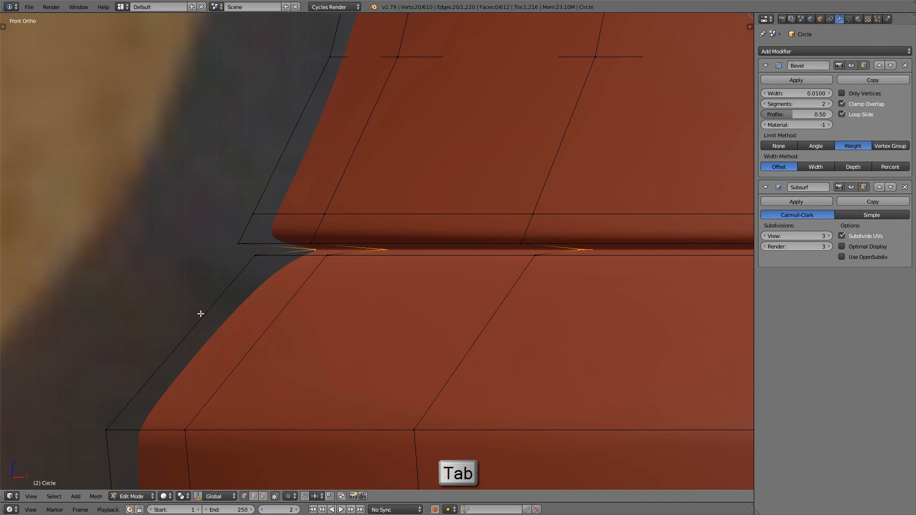
key(ctrl+r)
click(192, 331)
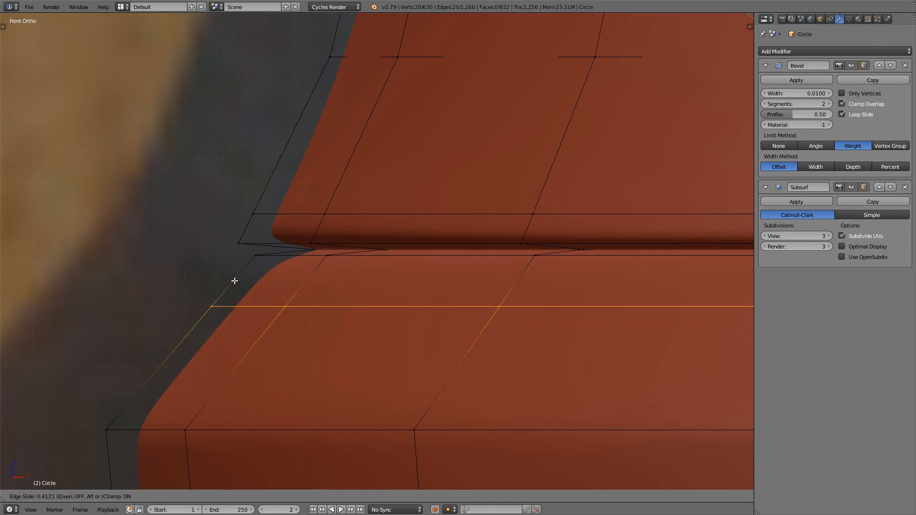
key(Tab)
click(262, 251)
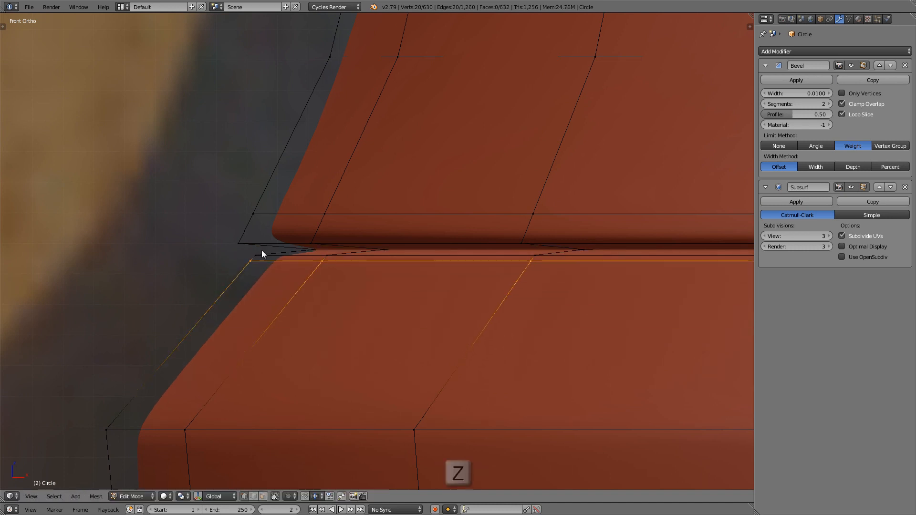
Step: Examine the smoothed pommel and its groove in object mode, and compare the outline with the front reference image
key(Tab)
scroll(301, 247, down, 7)
key(z)
key(z)
scroll(310, 238, down, 5)
mouse_move(424, 238)
middle_down()
mouse_move(434, 273)
mouse_move(386, 225)
mouse_move(414, 246)
middle_up()
scroll(432, 257, down, 5)
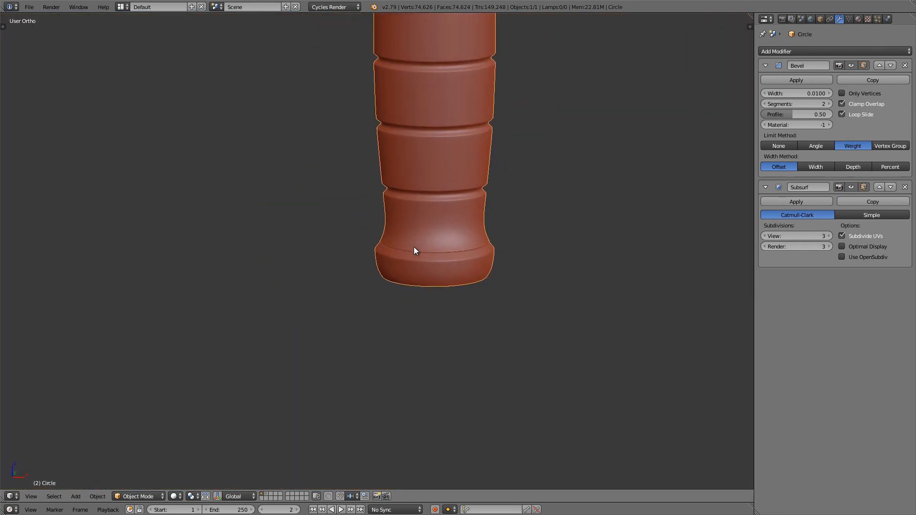
key(KP_1)
scroll(383, 258, up, 8)
scroll(388, 259, down, 3)
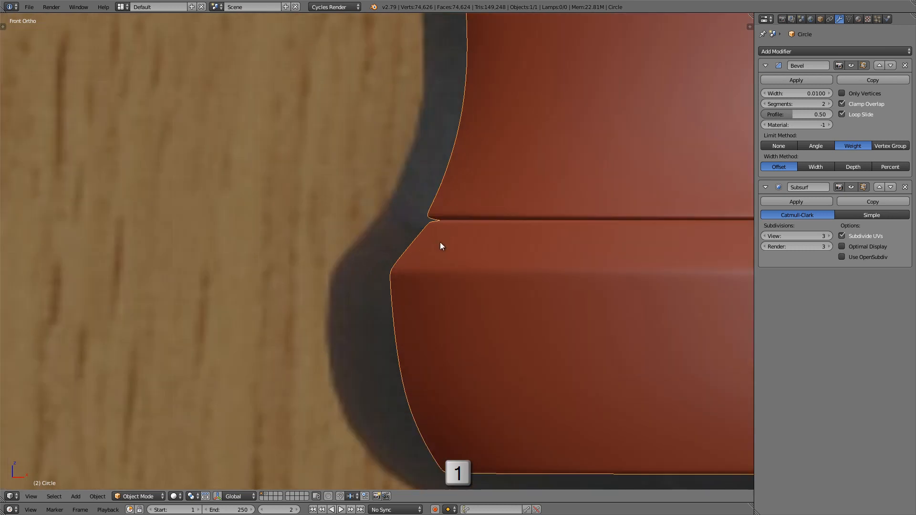
scroll(383, 249, down, 5)
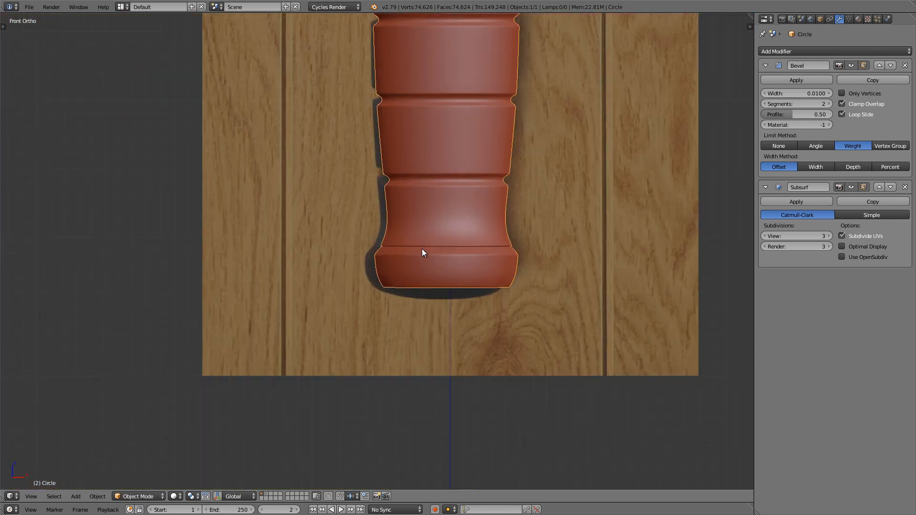
Step: Enter mesh editing and inspect the topology of the pommel's flat end cap from below
shift+middle_drag(421, 254, 374, 246)
key(Tab)
scroll(420, 250, up, 4)
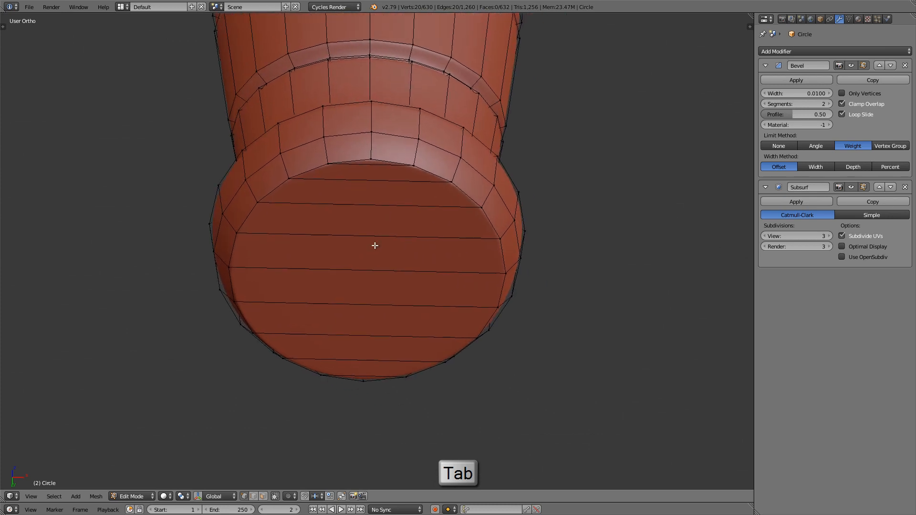
scroll(374, 245, up, 1)
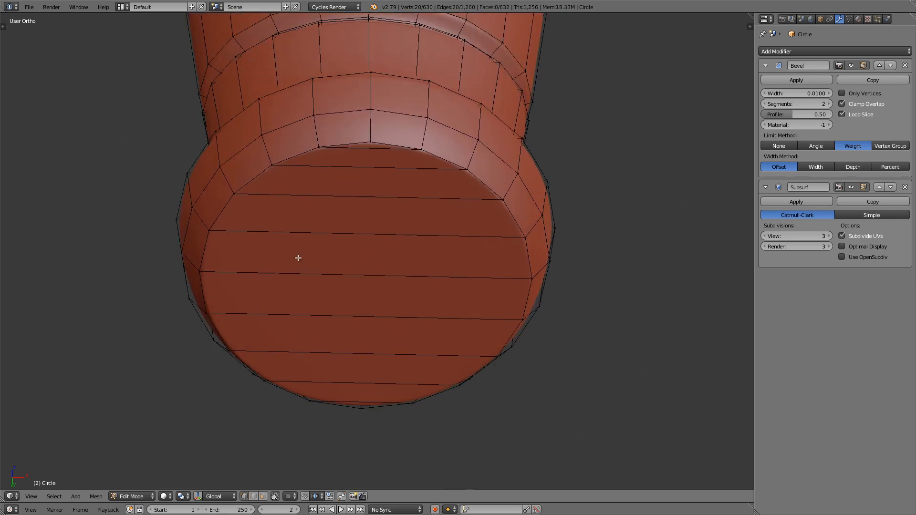
Step: Extrude the pommel's flat end cap faces in bottom view and scale them inward to about 0.64, forming an inner ring
alt+click(255, 179)
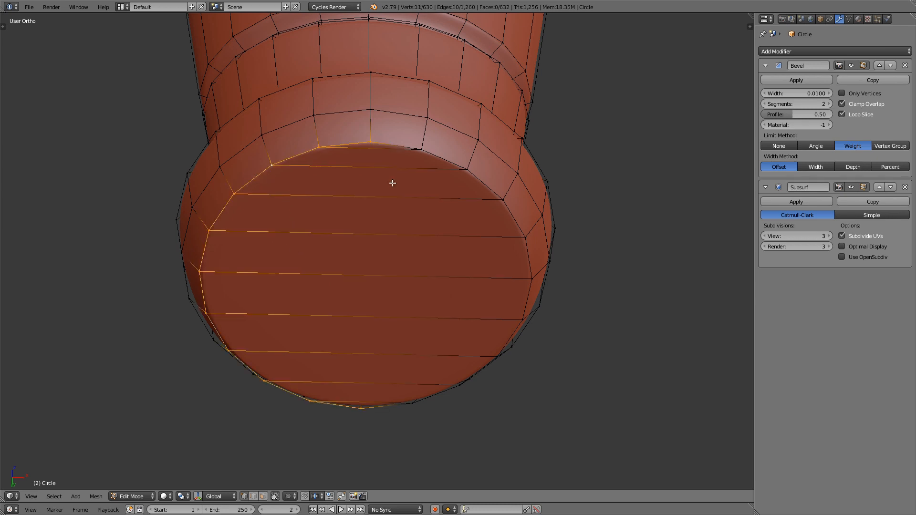
alt+shift+click(487, 180)
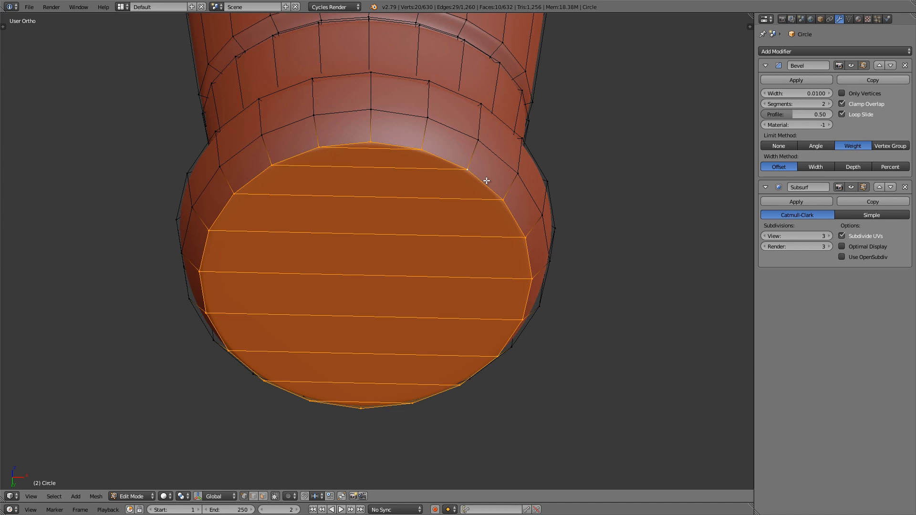
key(ctrl+KP_7)
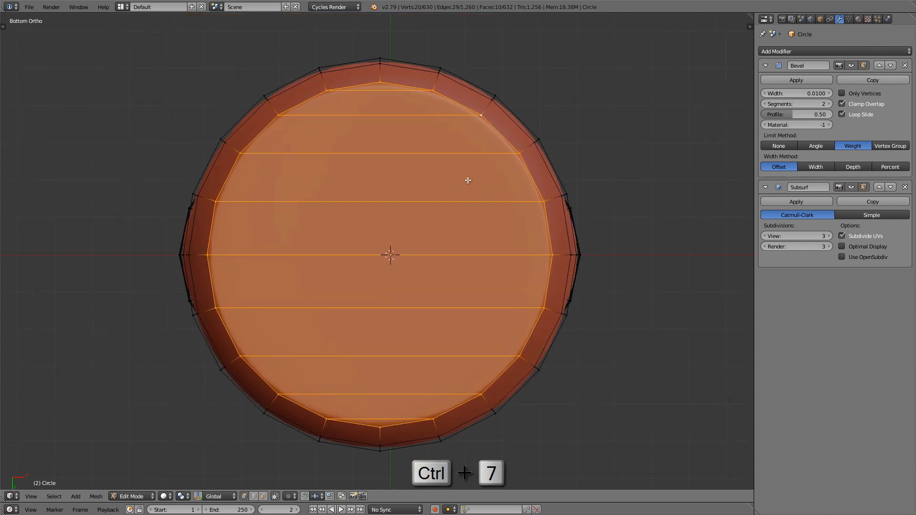
scroll(468, 180, up, 2)
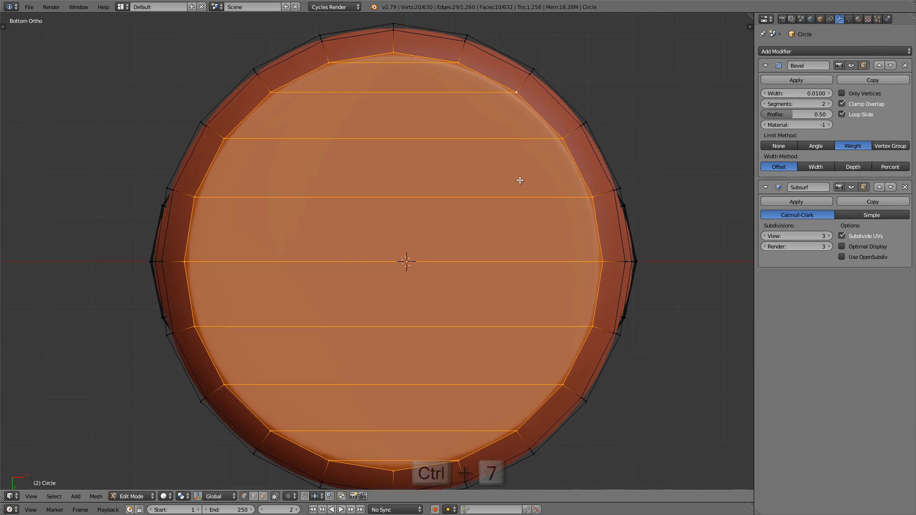
mouse_move(520, 180)
shift+middle_down()
mouse_move(529, 172)
mouse_move(521, 172)
shift+middle_up()
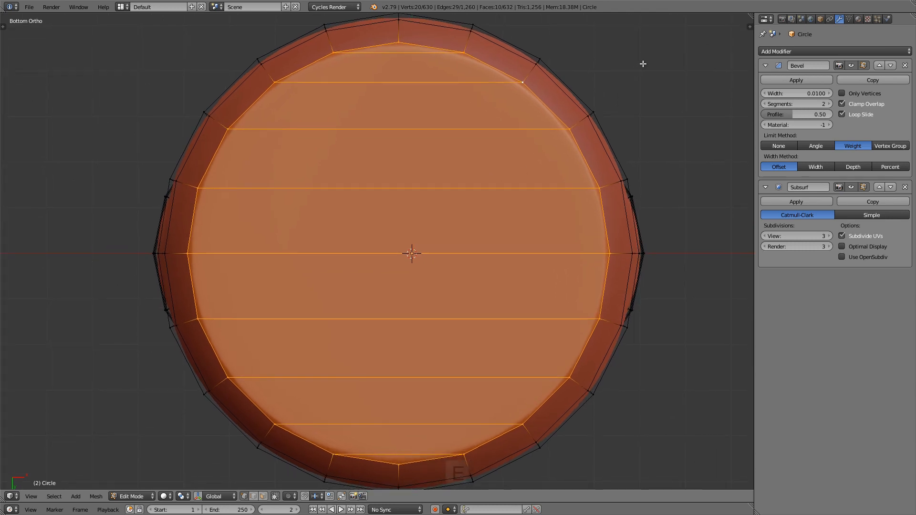
key(e)
key(s)
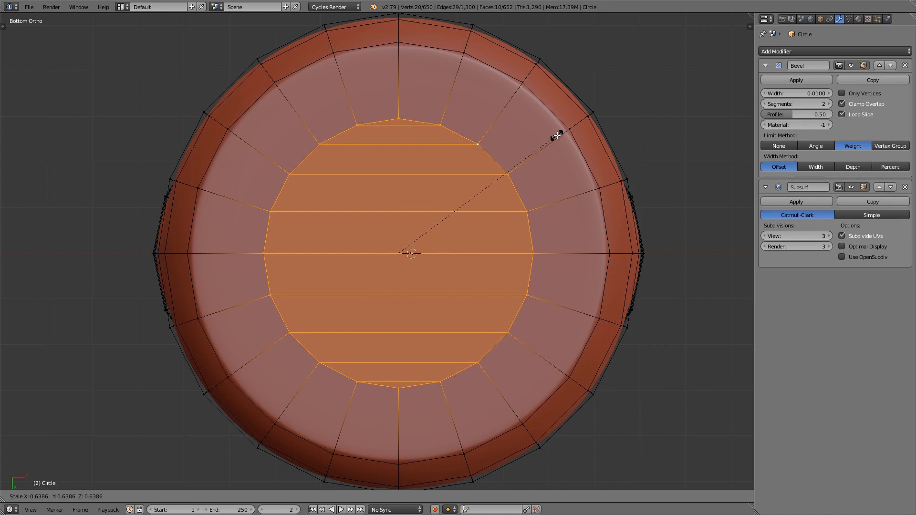
click(557, 135)
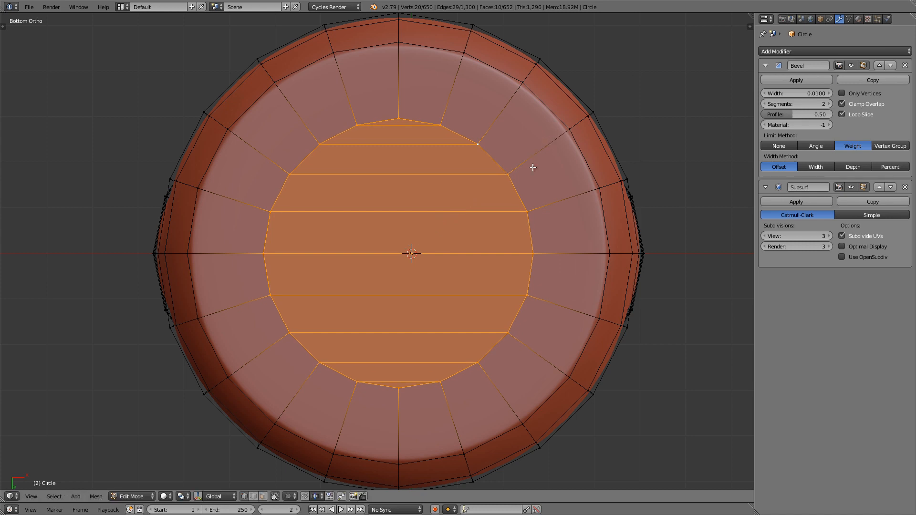
shift+middle_drag(514, 208, 514, 198)
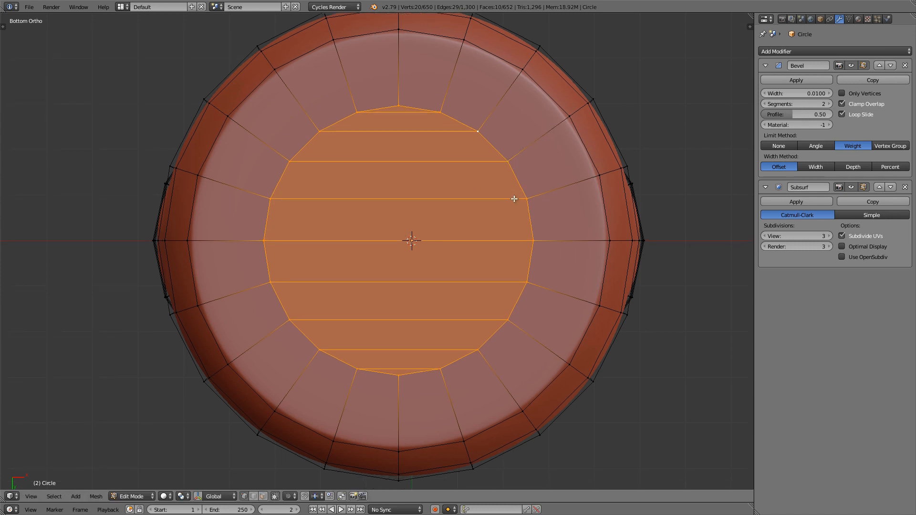
Step: Set the mean edge bevel weight of the selected inner cap faces to 0
key(n)
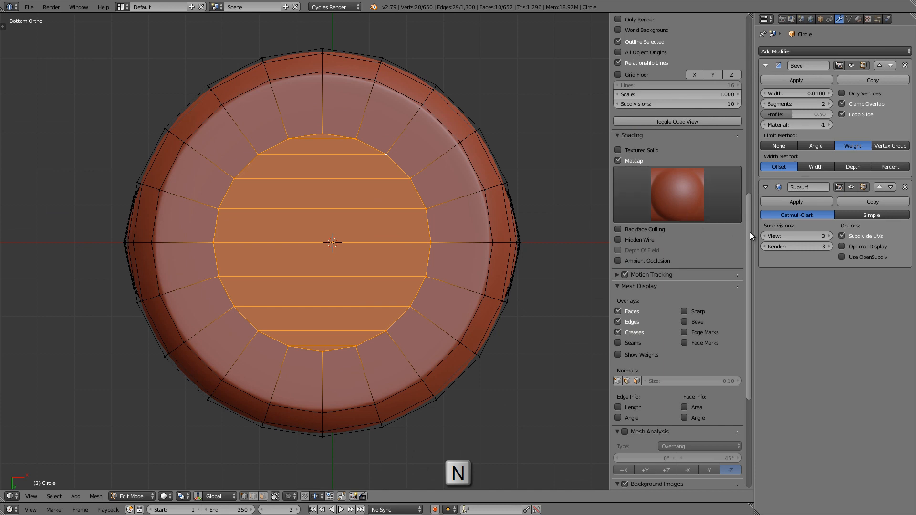
drag(750, 232, 746, 38)
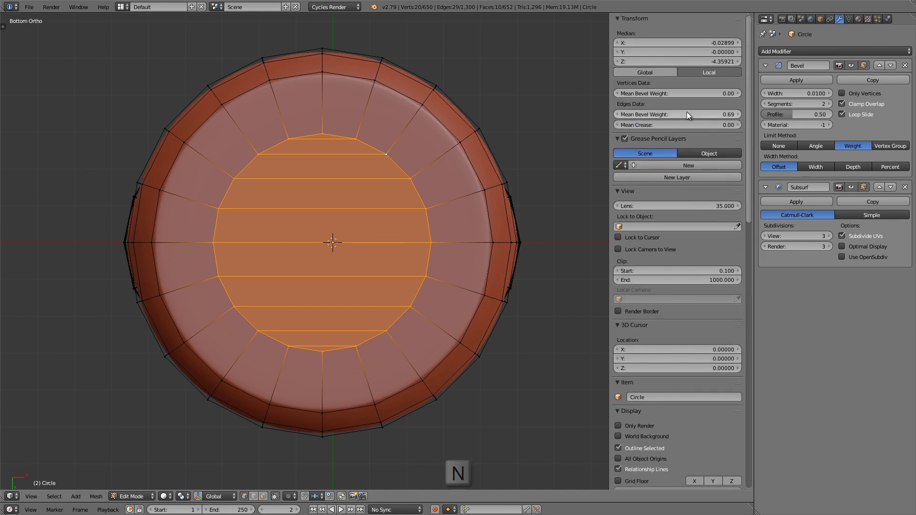
drag(703, 116, 320, 121)
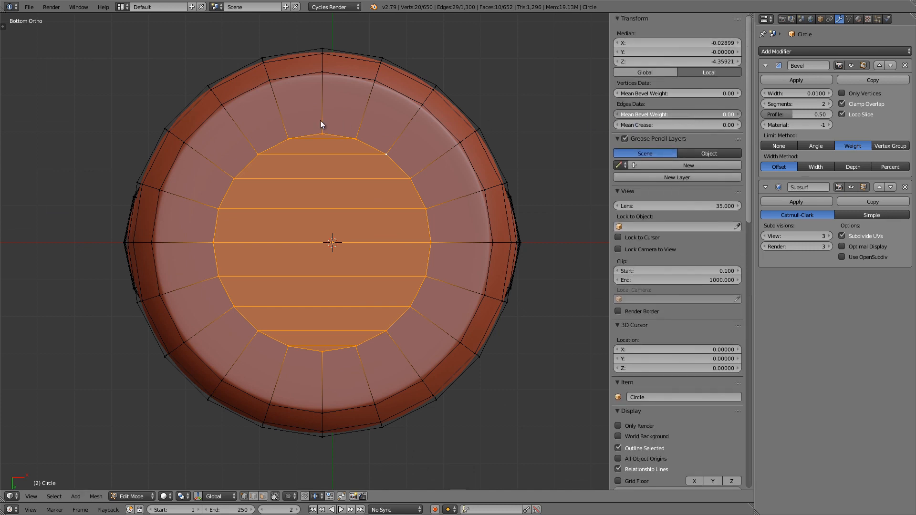
scroll(377, 186, up, 2)
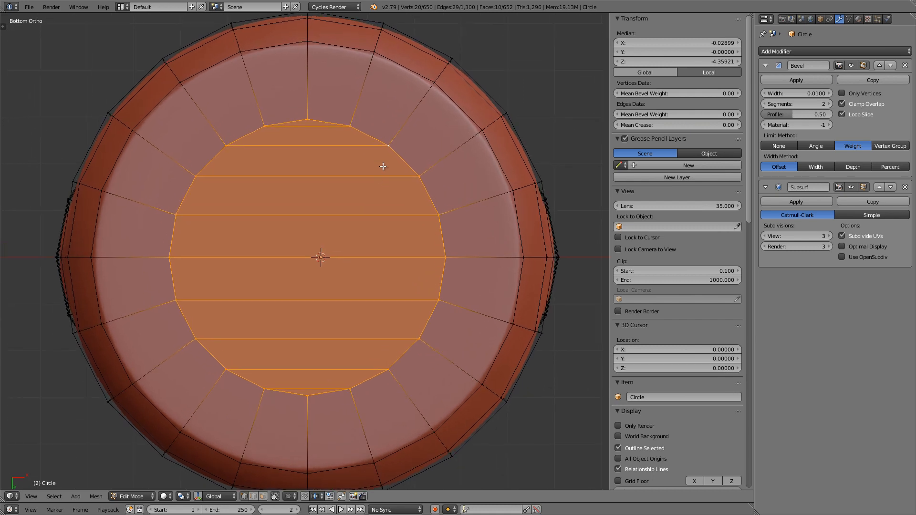
shift+middle_drag(383, 167, 383, 150)
ctrl+middle_drag(412, 83, 413, 86)
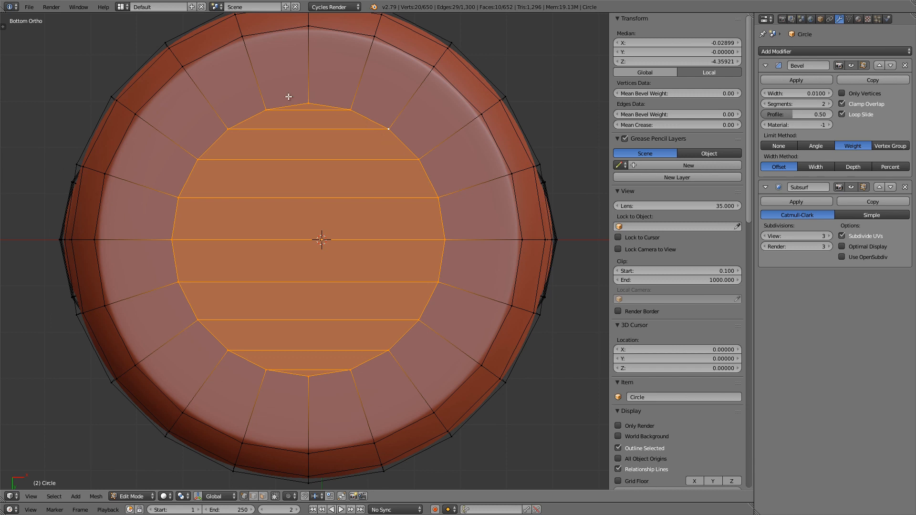
scroll(445, 309, down, 1)
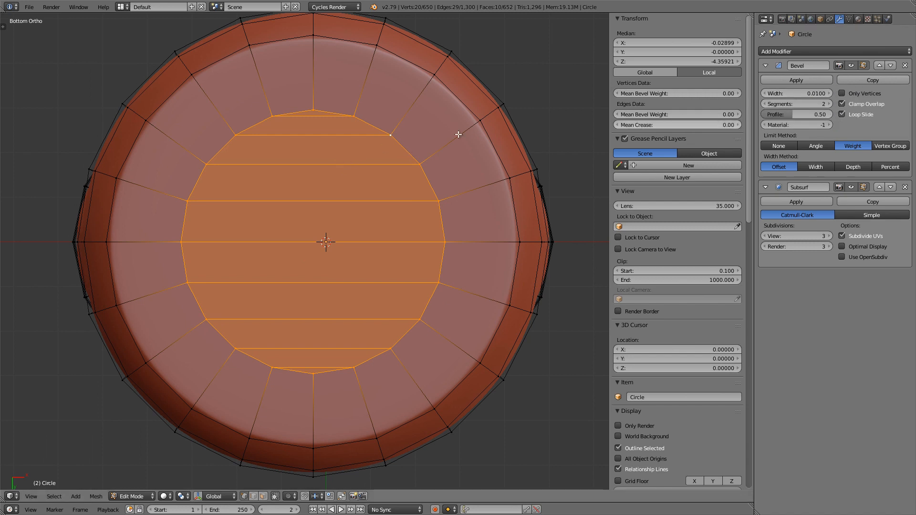
key(n)
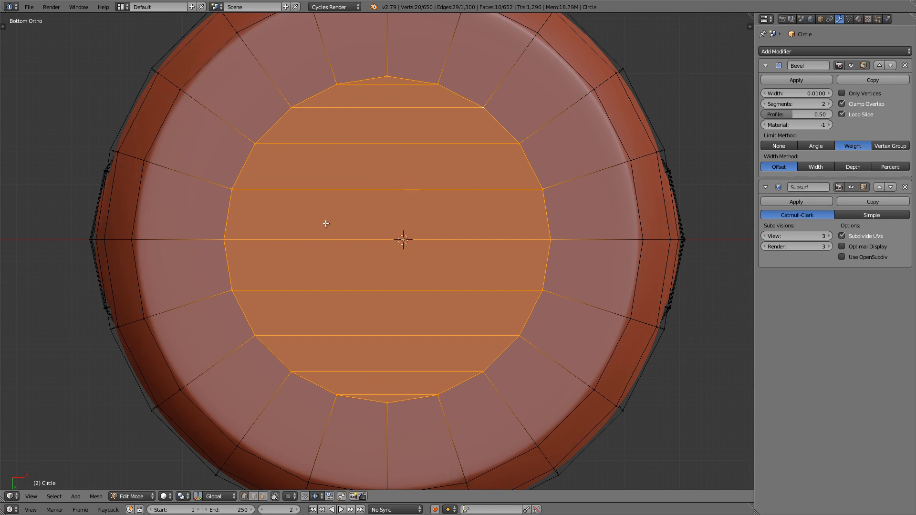
Step: Scale the inner ring's two vertices on the horizontal centre line inward to about 0.95, aligning them with their neighbours
scroll(404, 217, up, 2)
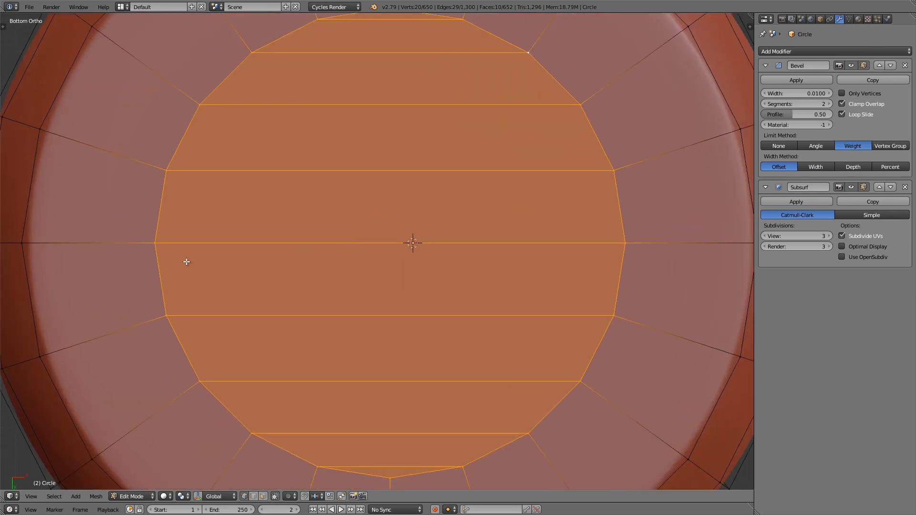
right_click(154, 244)
shift+right_click(624, 242)
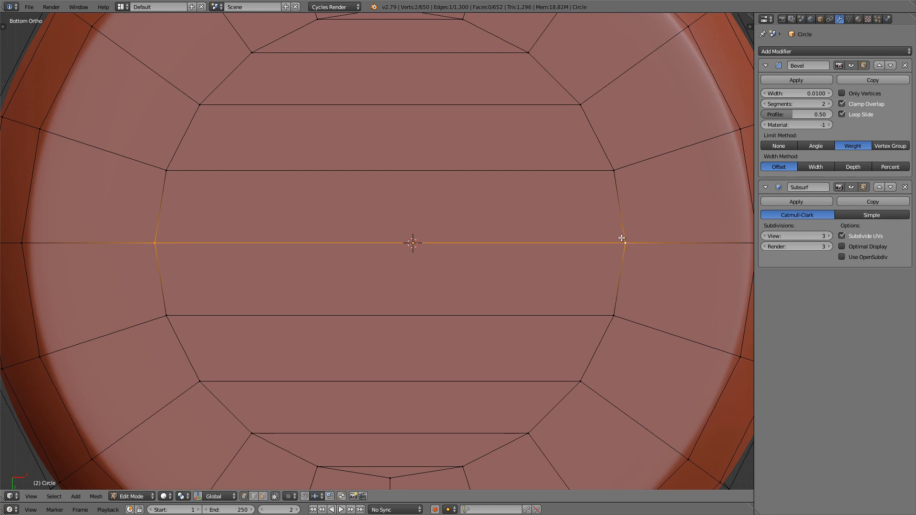
scroll(629, 241, up, 1)
key(s)
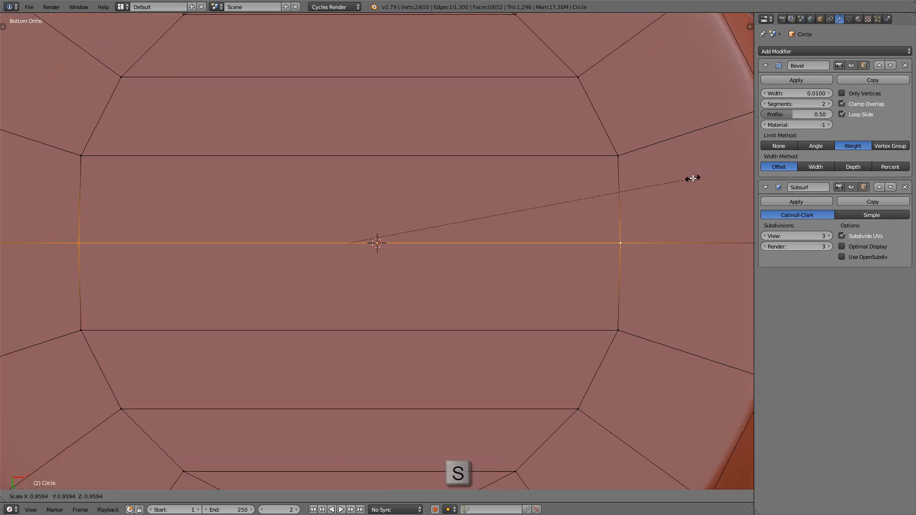
key(Right)
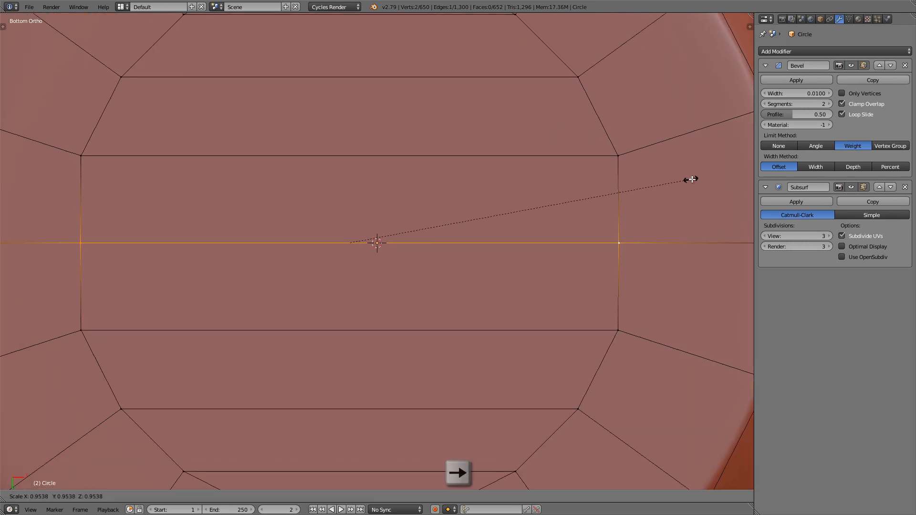
key(Left)
key(Left)
key(Left)
key(Left)
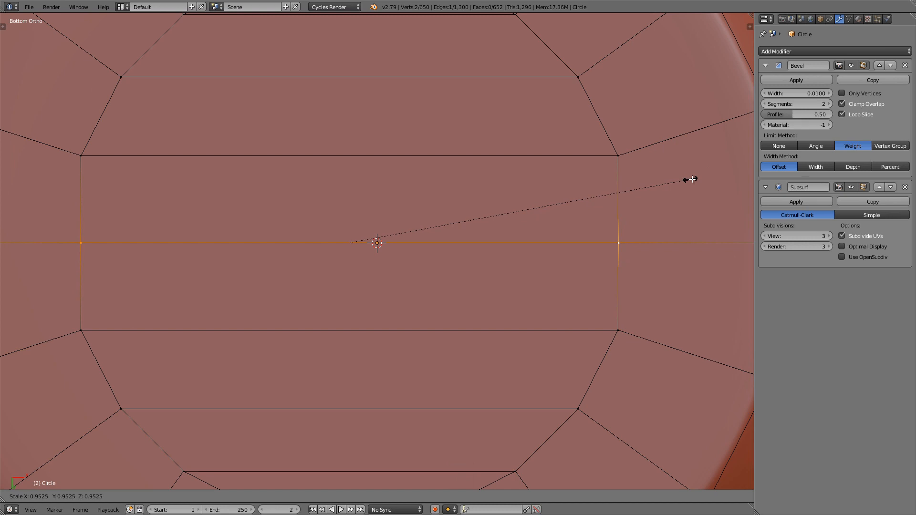
key(Return)
scroll(650, 186, down, 3)
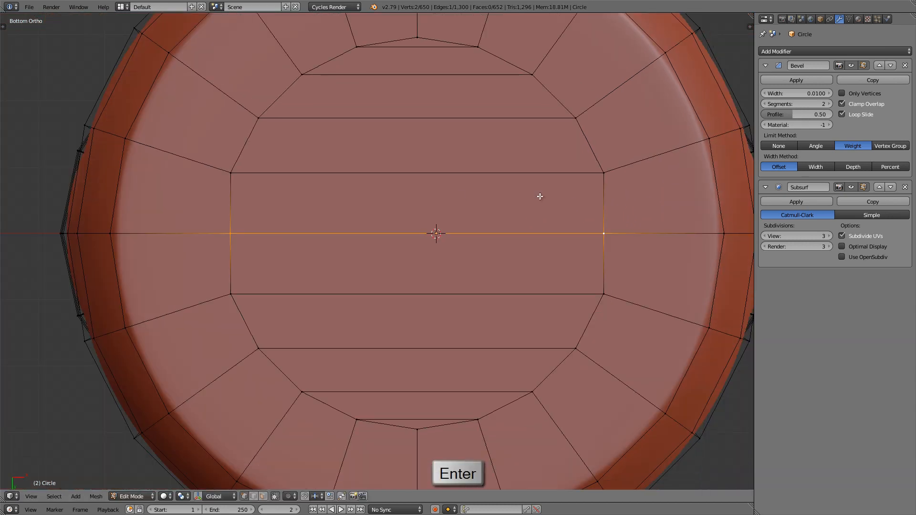
Step: Delete the two middle strip faces between the aligned inner ring vertices, opening a rectangular hole in the end cap
shift+right_click(244, 176)
shift+right_click(235, 296)
shift+right_click(611, 287)
shift+right_click(615, 168)
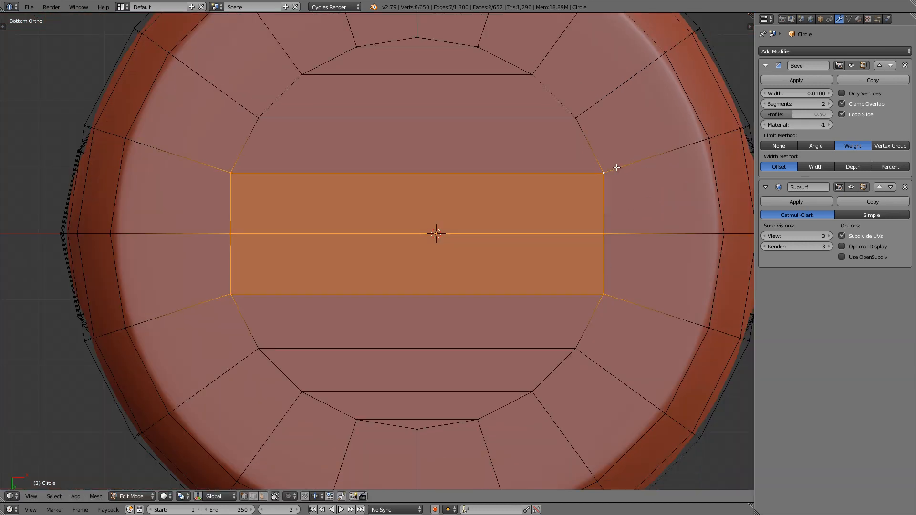
shift+middle_drag(614, 181, 613, 190)
scroll(612, 189, down, 1)
key(x)
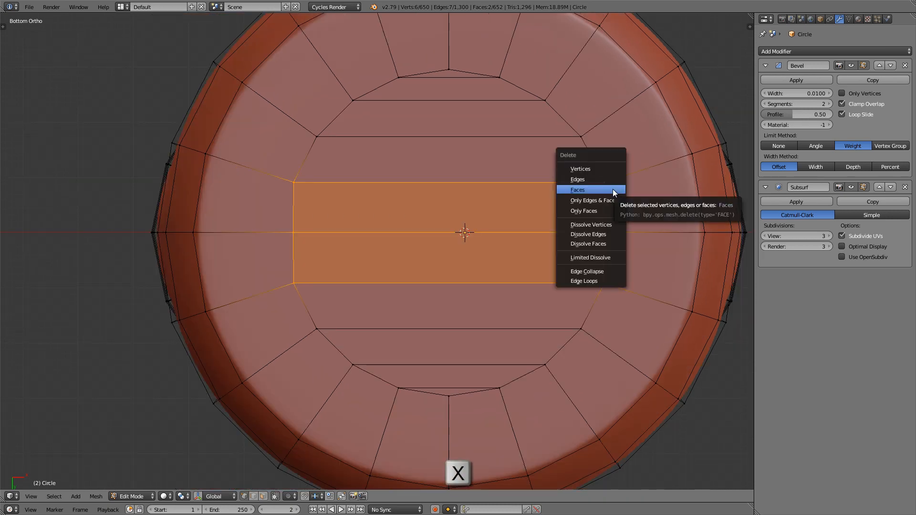
click(613, 190)
Step: Knife-cut straight across the strips above and below the hole's left end, joining the inner ring's upper and lower left vertices
scroll(523, 170, up, 2)
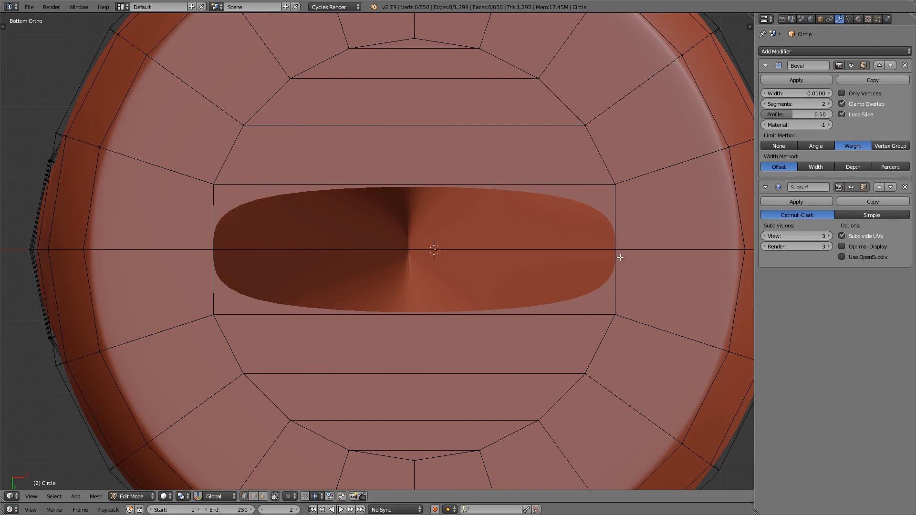
scroll(267, 192, up, 1)
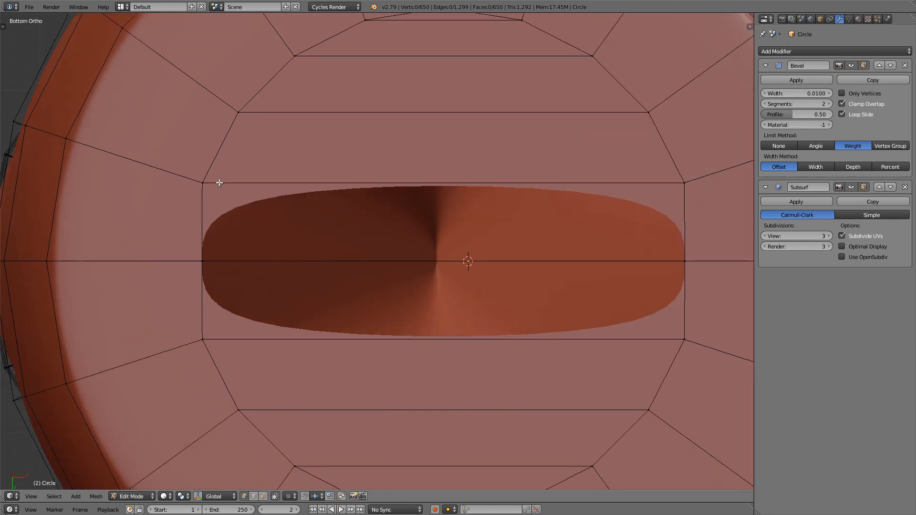
shift+middle_drag(233, 180, 239, 186)
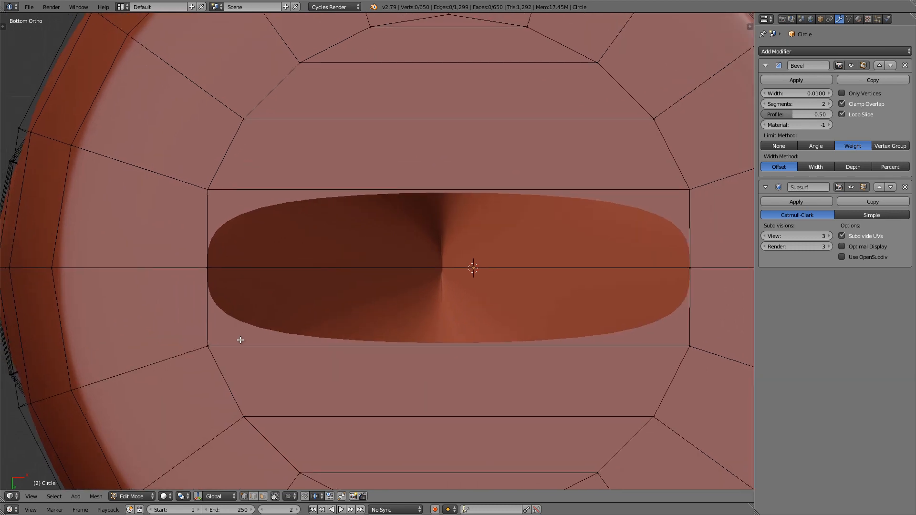
shift+middle_drag(239, 370, 240, 361)
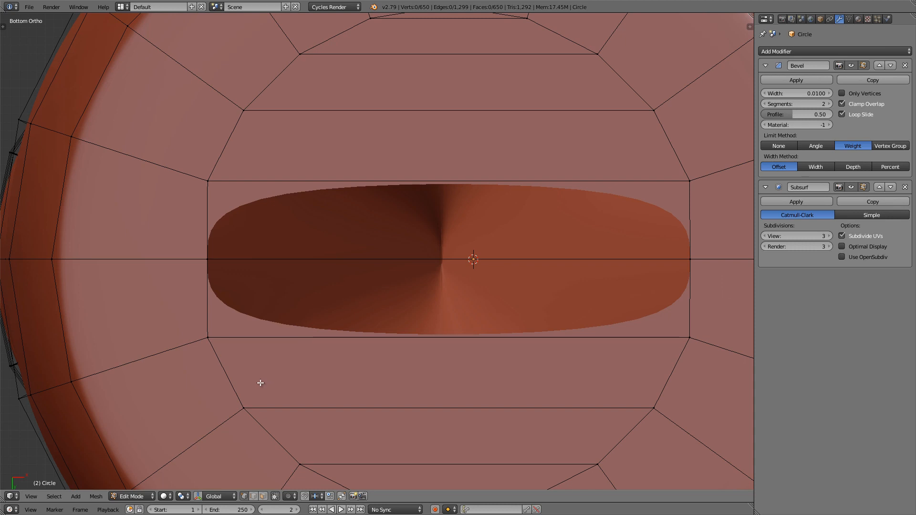
key(k)
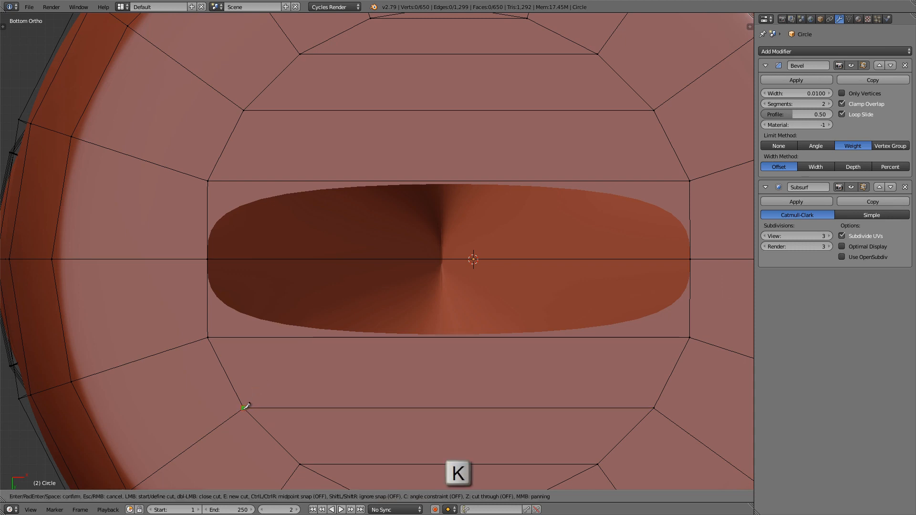
click(244, 408)
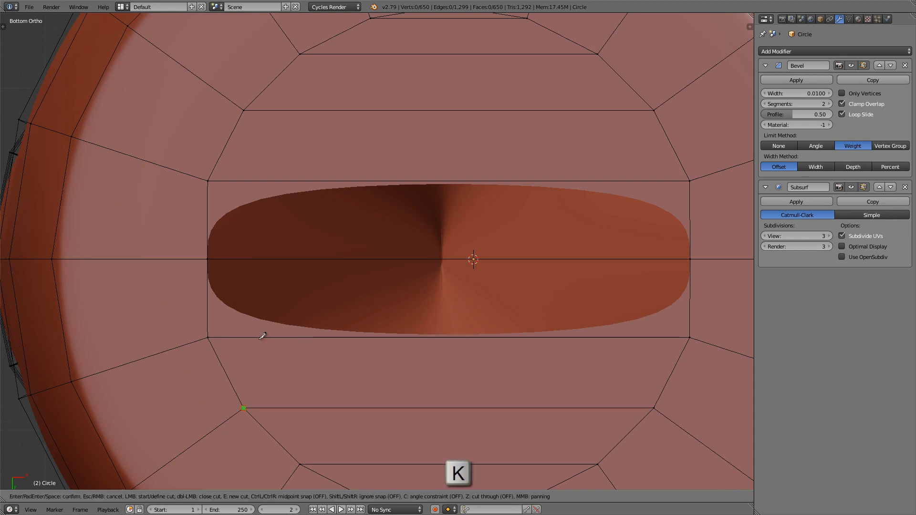
click(244, 110)
key(Return)
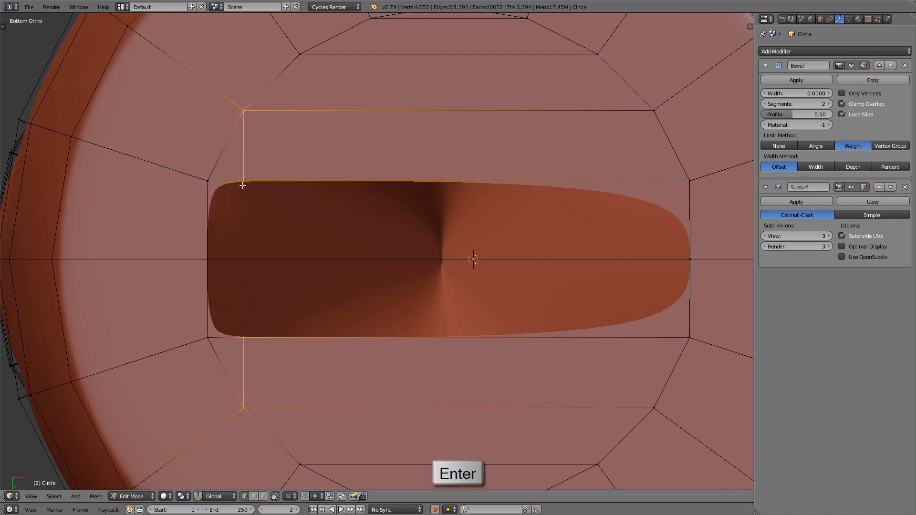
right_click(241, 335)
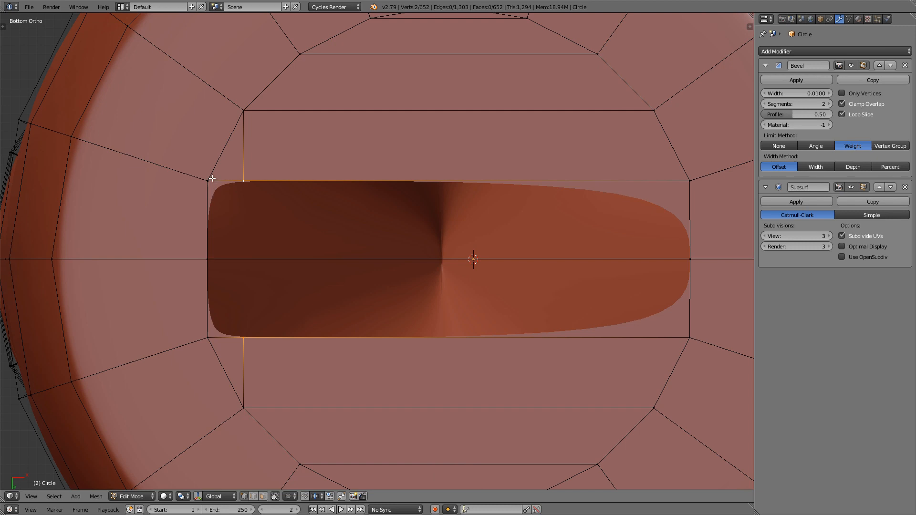
Step: Knife-cut straight across the strips above and below the hole's right end, joining the inner ring's upper and lower right vertices
shift+middle_drag(371, 177, 303, 174)
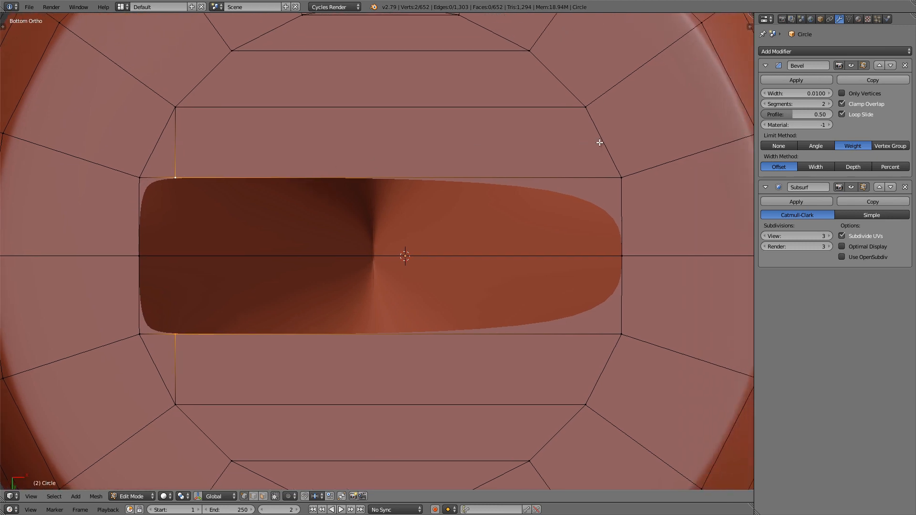
key(k)
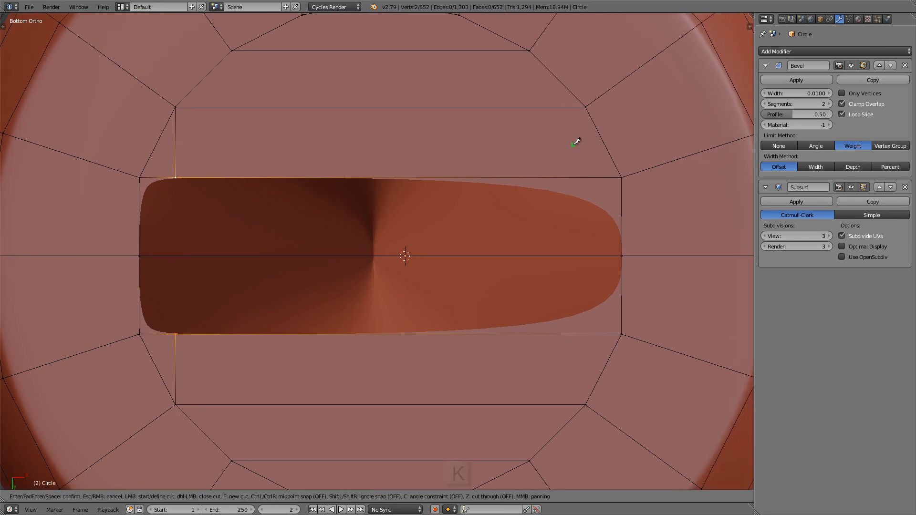
click(590, 103)
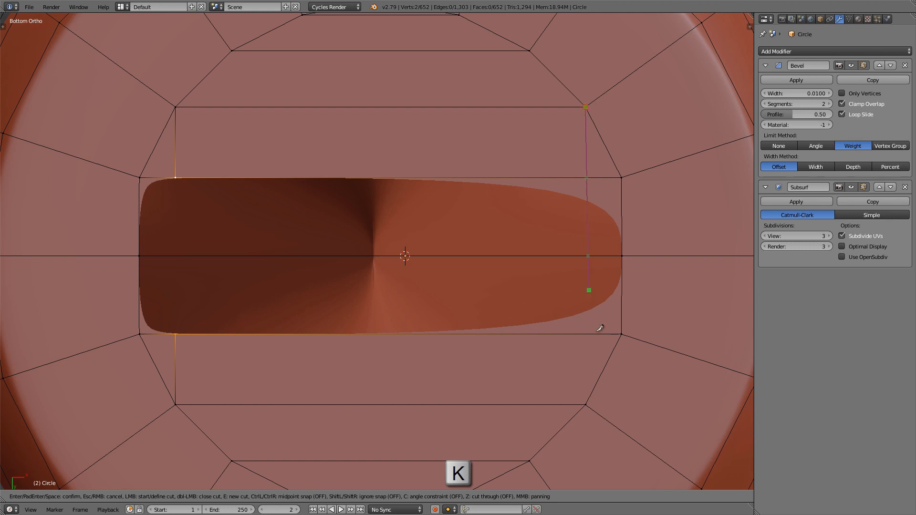
click(587, 402)
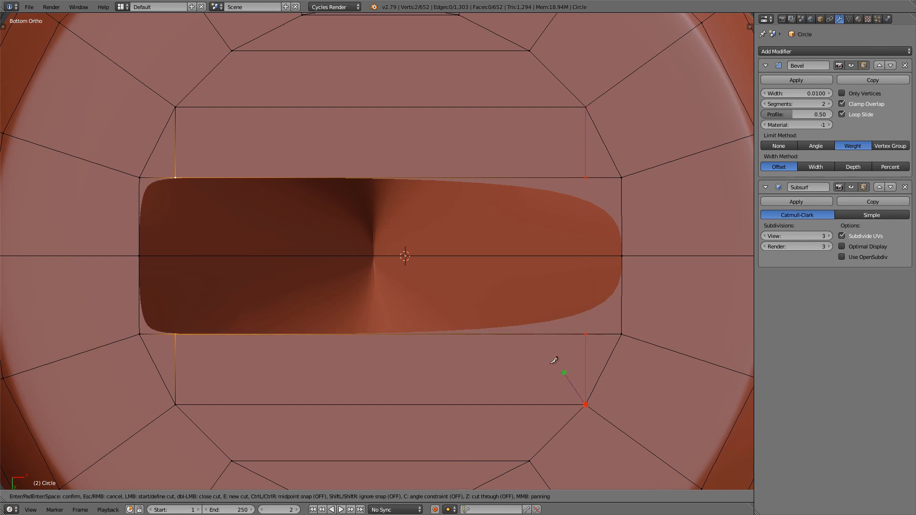
key(Return)
Step: Select the rectangular hole's entire boundary loop and fill it with a single face
scroll(538, 355, down, 1)
shift+middle_drag(525, 348, 526, 337)
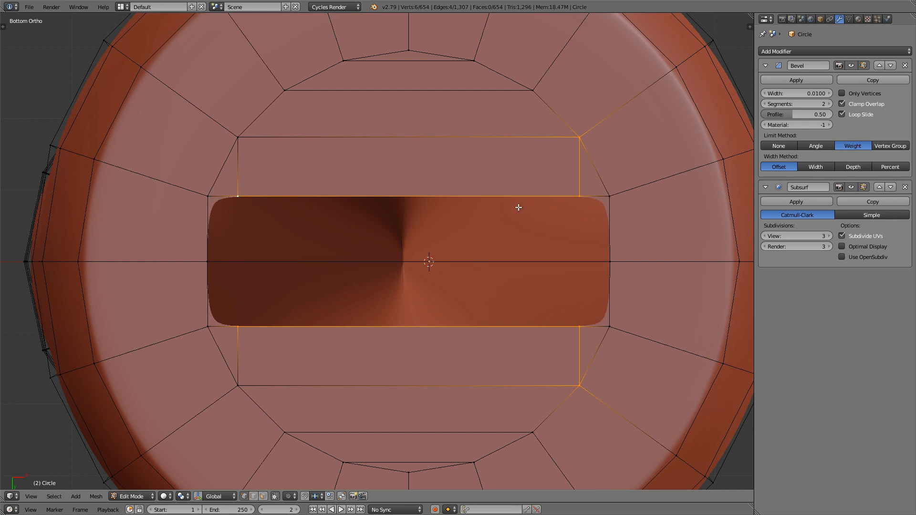
alt+click(418, 196)
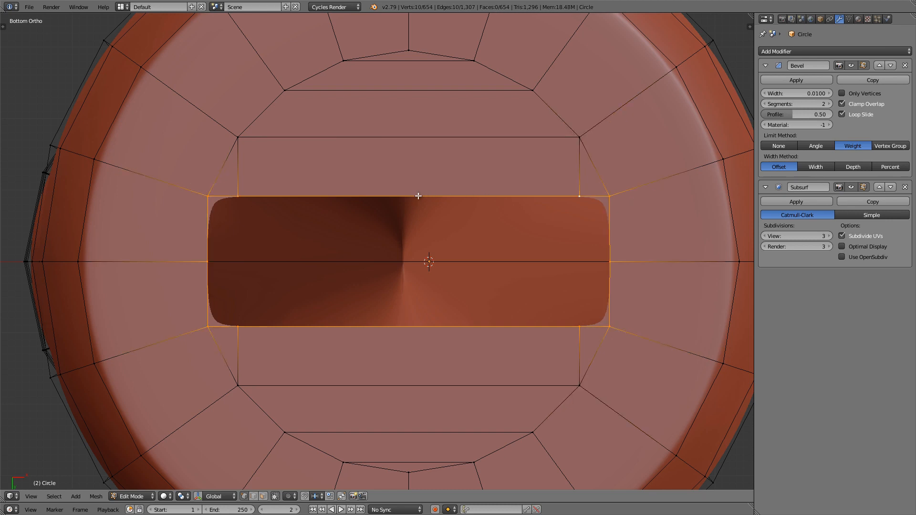
shift+middle_drag(419, 196, 435, 203)
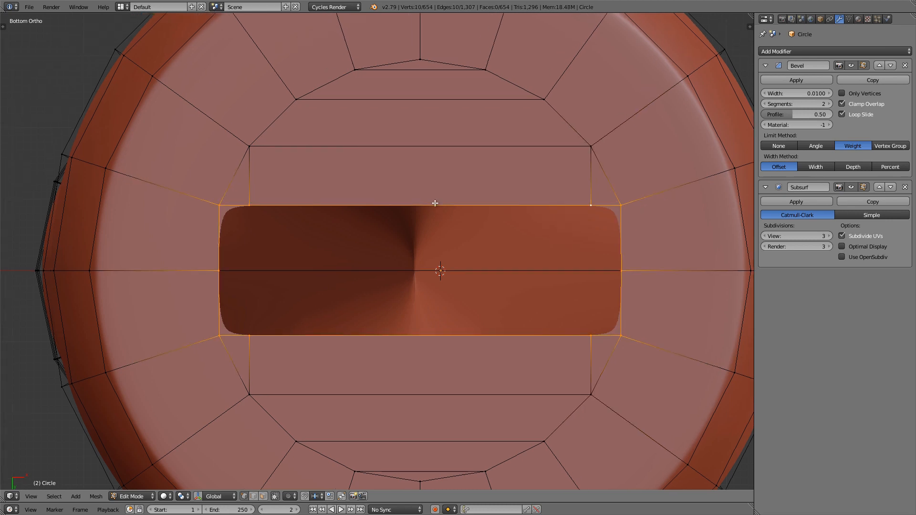
key(f)
scroll(435, 203, down, 4)
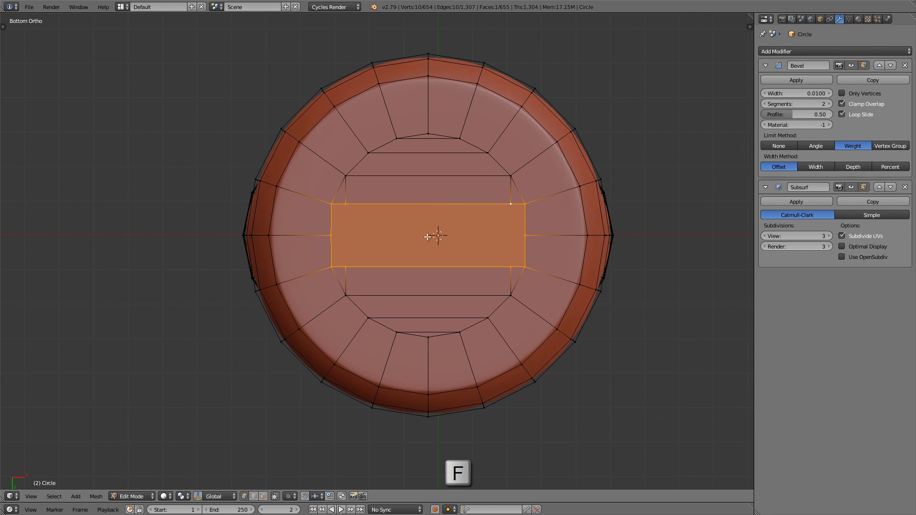
Step: Scale the filled rectangular face along global Y to about 0.745, narrowing the slot outline
scroll(430, 236, up, 2)
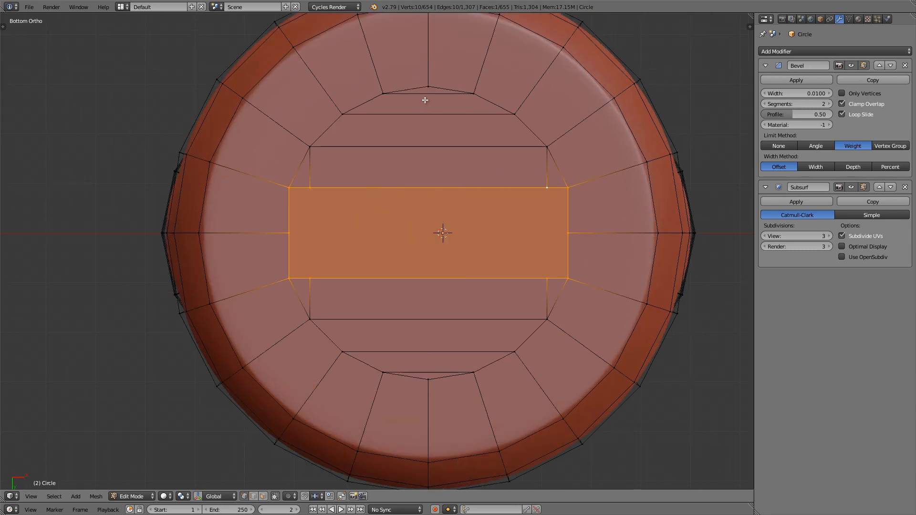
key(s)
key(y)
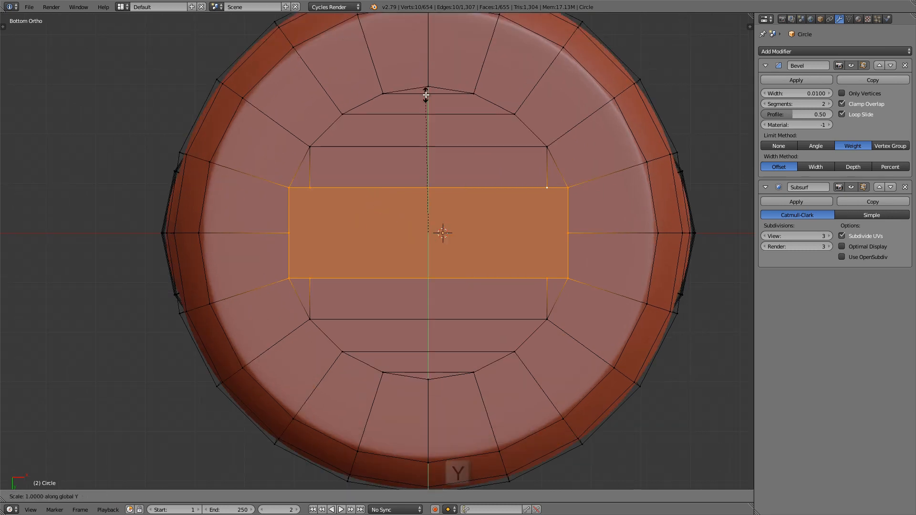
click(423, 132)
scroll(424, 132, down, 4)
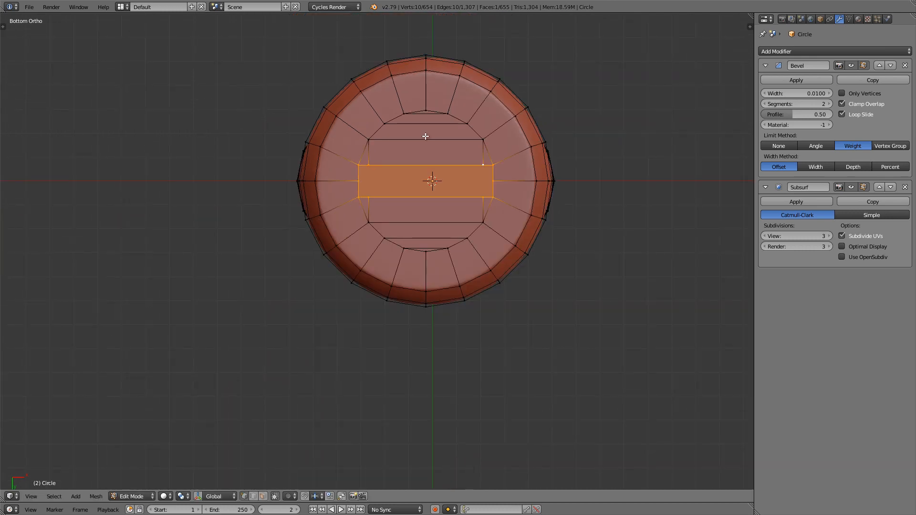
Step: Connect the middle vertices of the slot's two short ends with an edge running lengthwise across the face
scroll(428, 138, up, 2)
scroll(429, 139, up, 6)
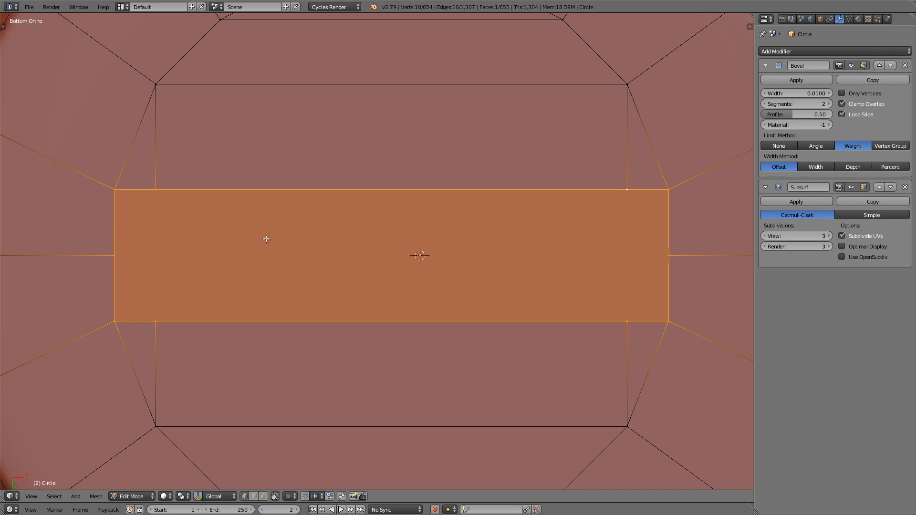
right_click(133, 248)
shift+right_click(659, 255)
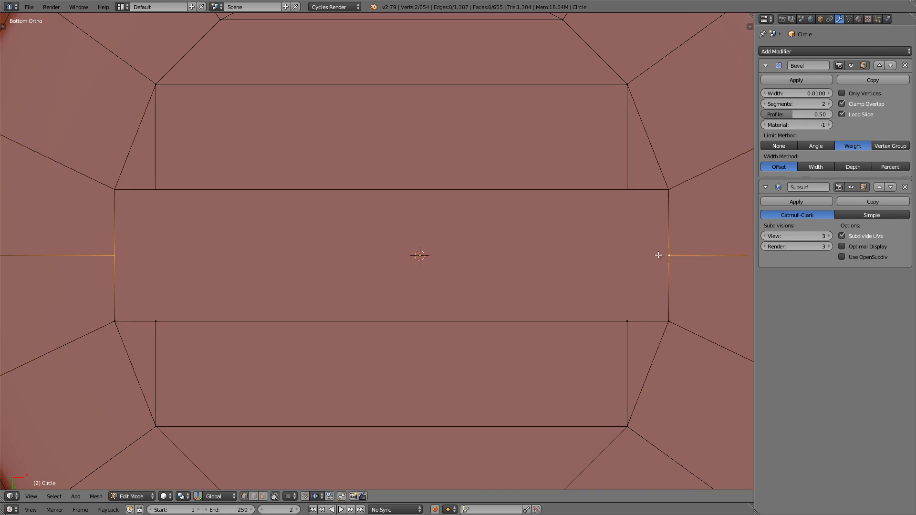
key(j)
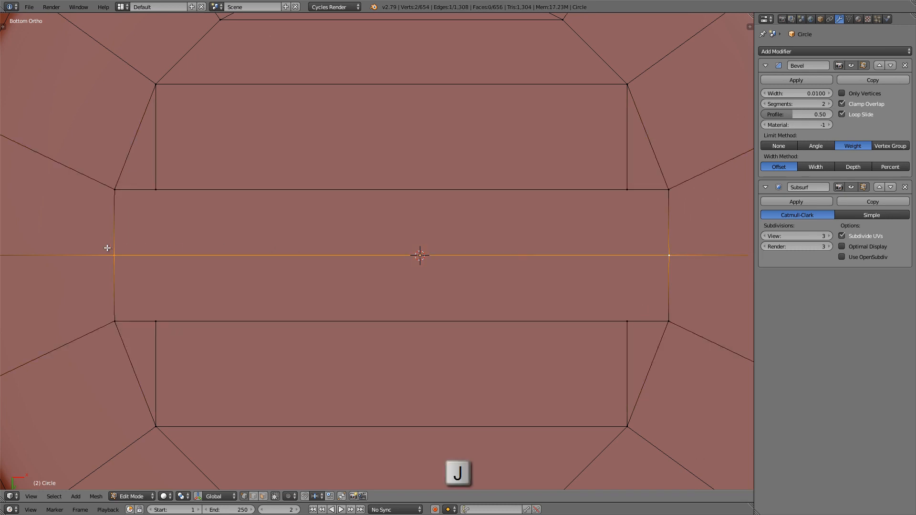
Step: Connect the opposing knife-cut vertices on the slot's long sides with a cross edge near each end
right_click(145, 309)
shift+right_click(150, 191)
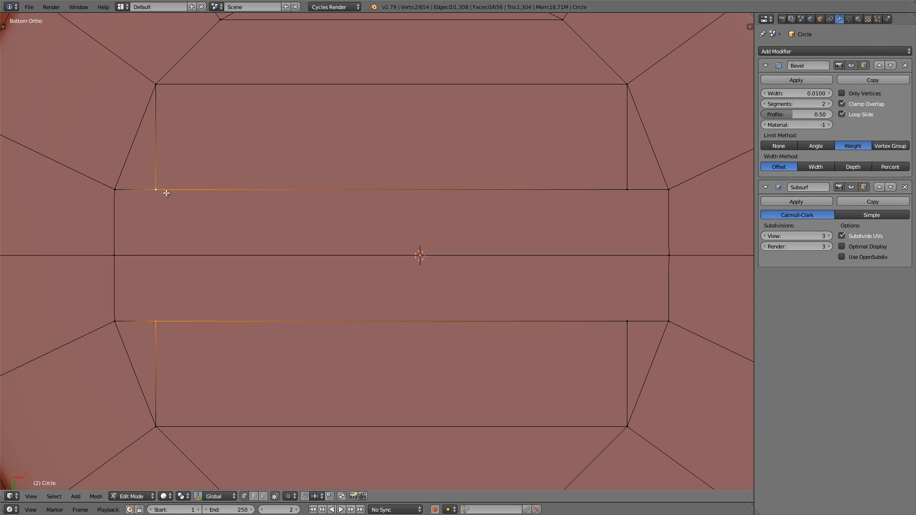
key(j)
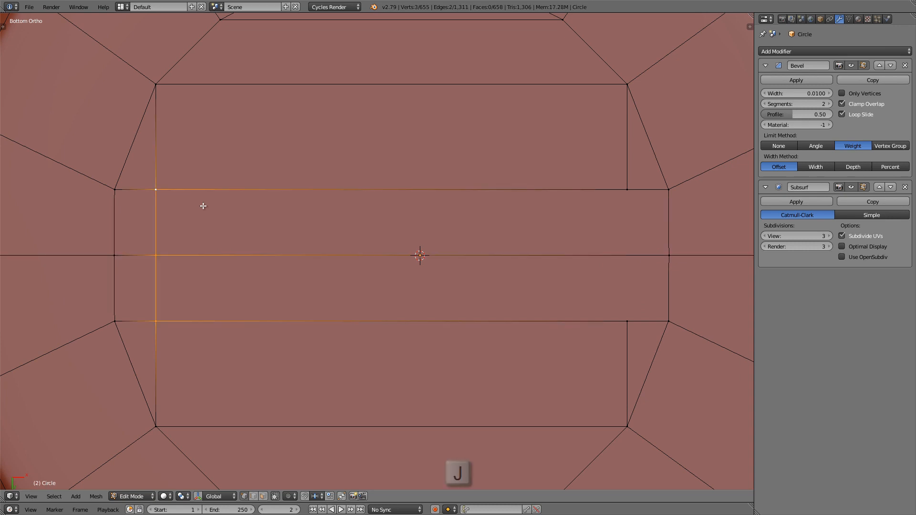
right_click(158, 252)
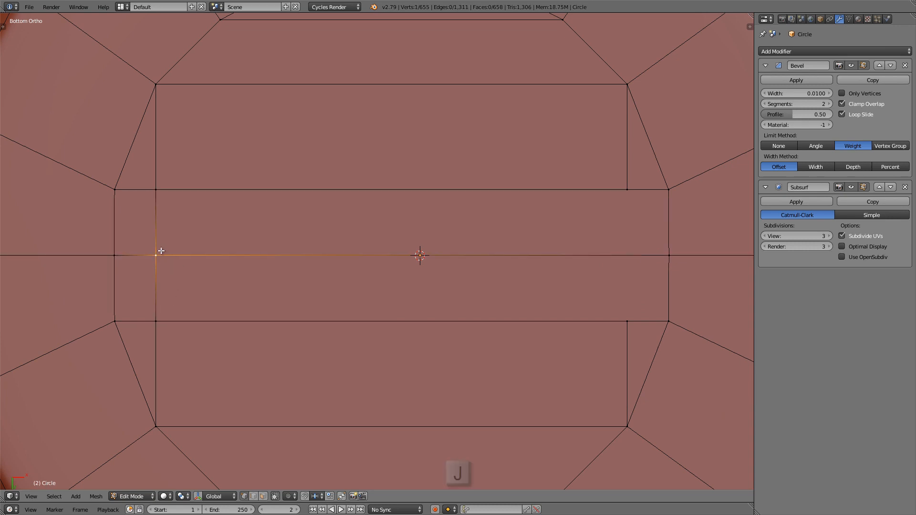
scroll(405, 235, down, 1)
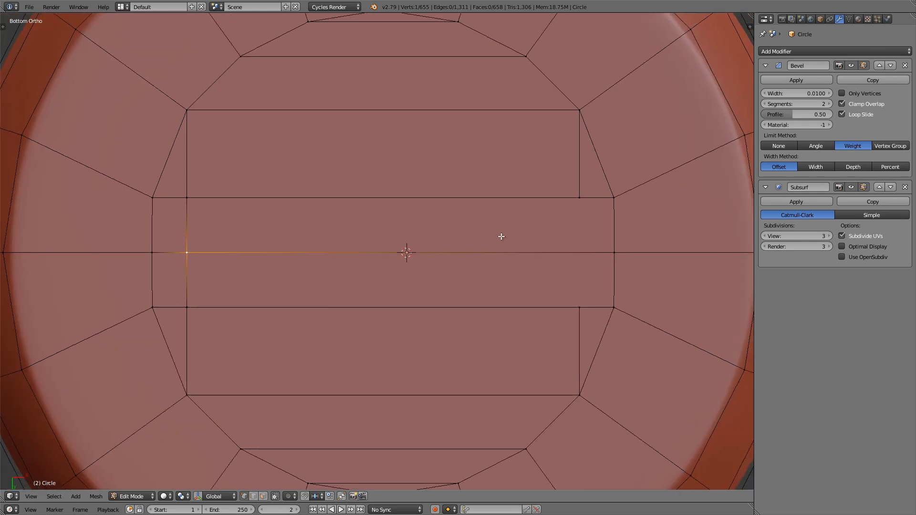
right_click(582, 299)
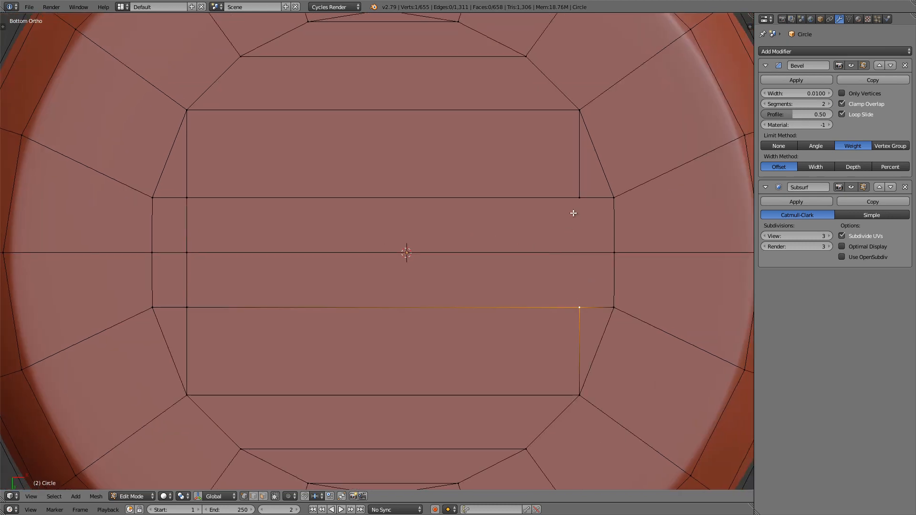
shift+right_click(573, 213)
key(j)
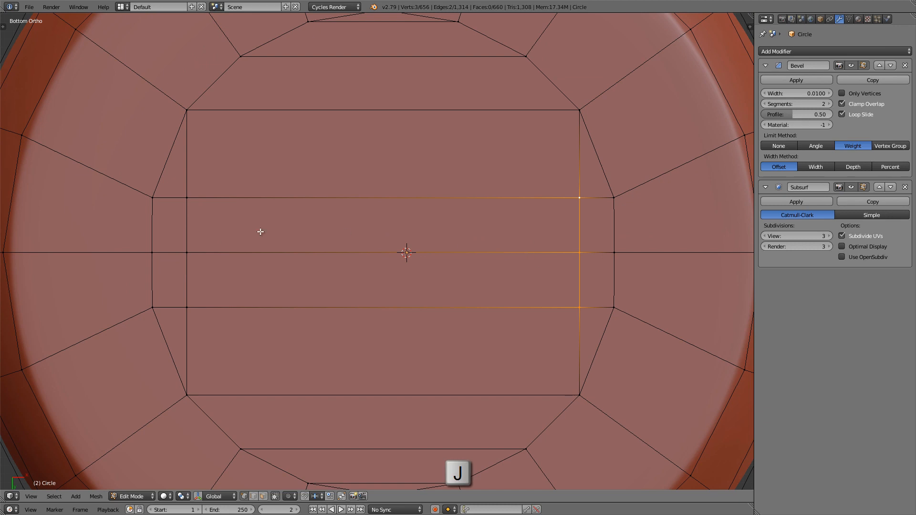
Step: Box-select all the slot faces and inset them by about 0.0128
shift+middle_drag(588, 244, 610, 245)
ctrl+middle_drag(610, 244, 608, 237)
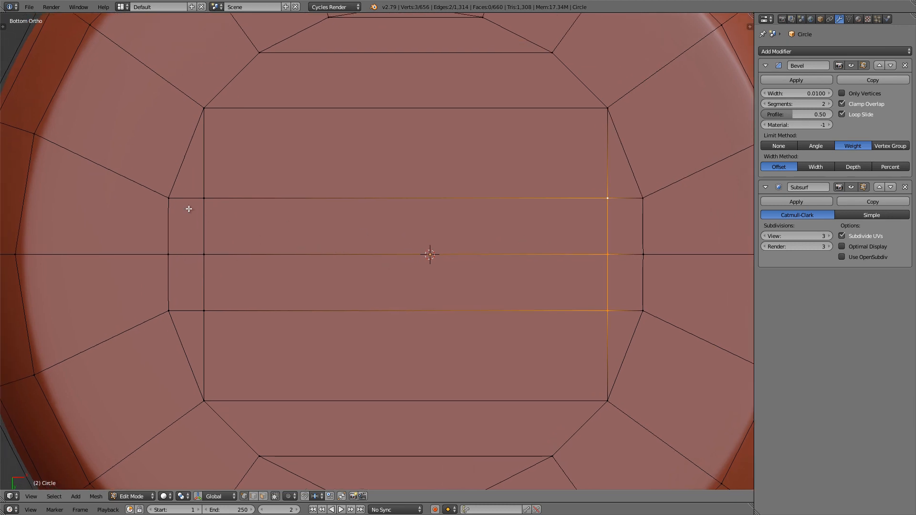
key(b)
drag(150, 164, 662, 340)
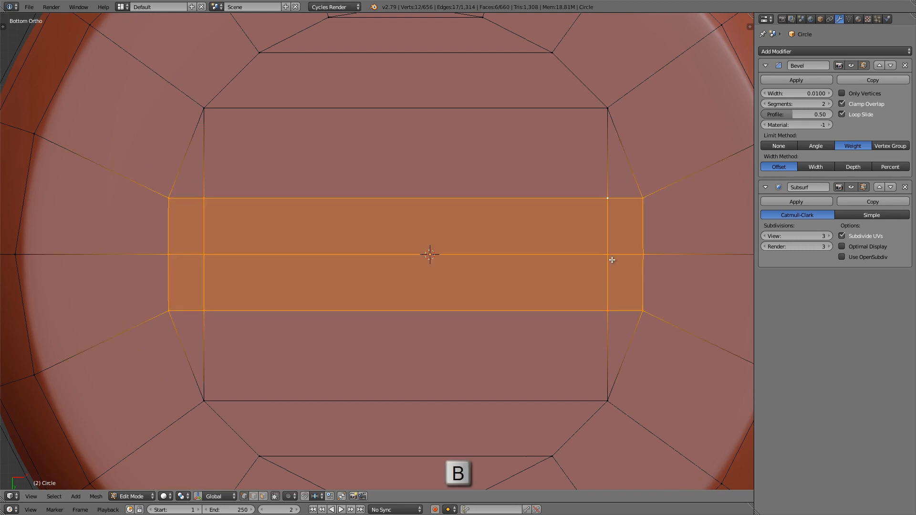
scroll(572, 255, up, 1)
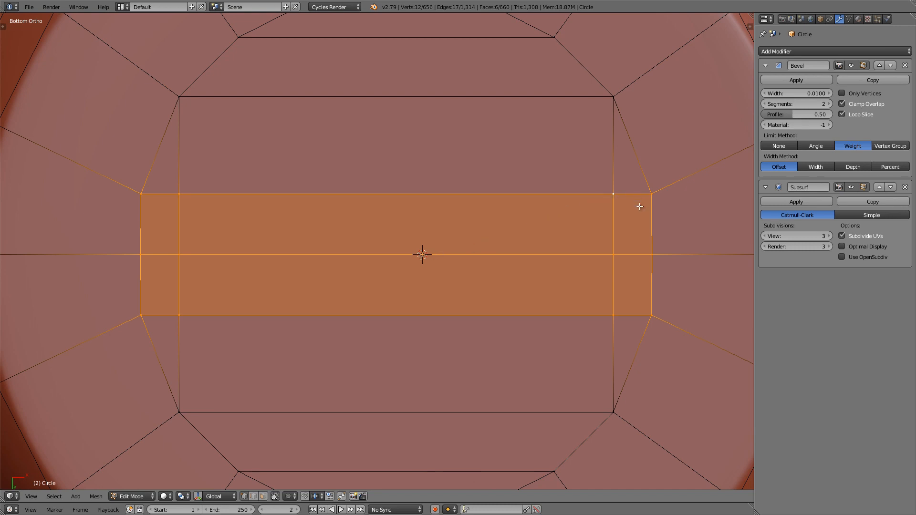
key(i)
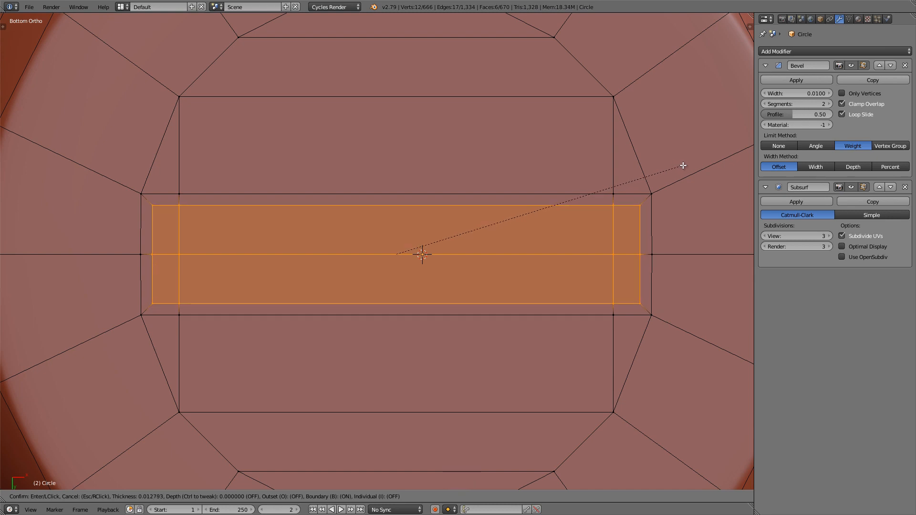
click(684, 166)
Step: Add two evenly spaced loop cuts within the narrow inset border around the slot
scroll(682, 165, down, 4)
scroll(615, 194, up, 1)
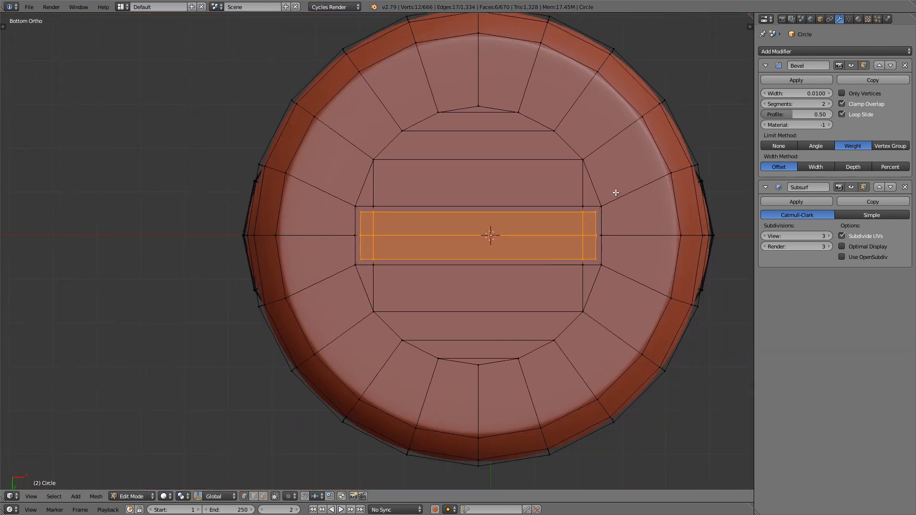
scroll(567, 239, up, 4)
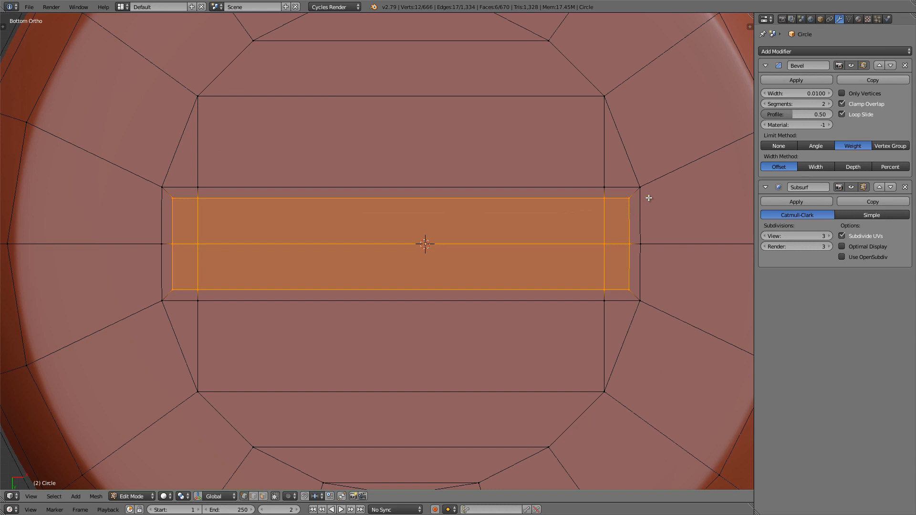
scroll(644, 196, up, 5)
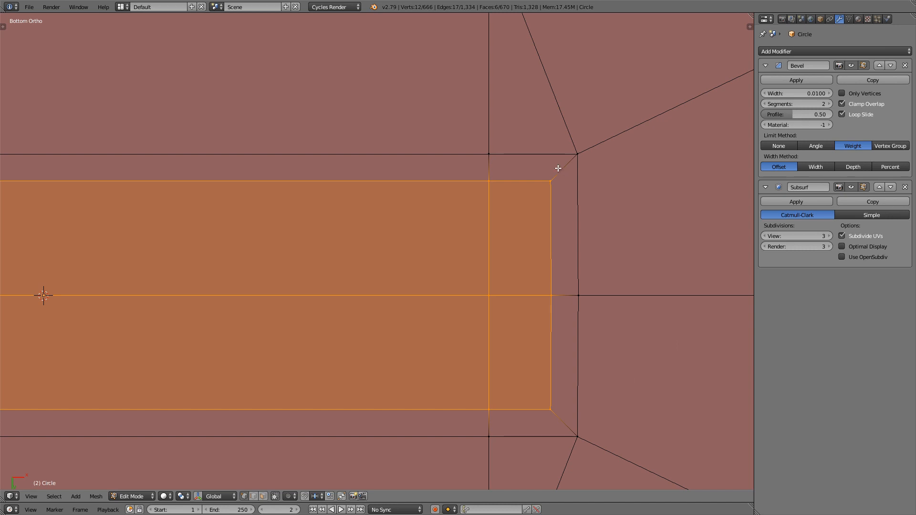
key(ctrl+r)
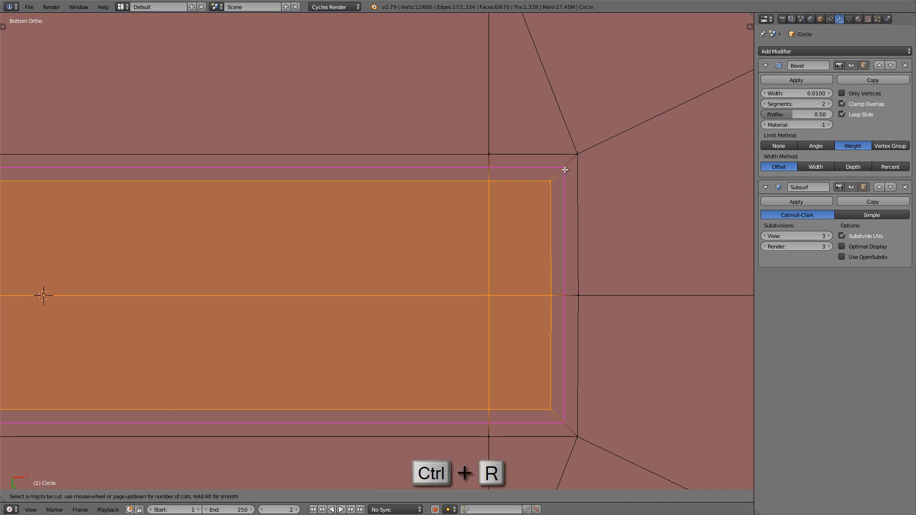
scroll(565, 170, up, 1)
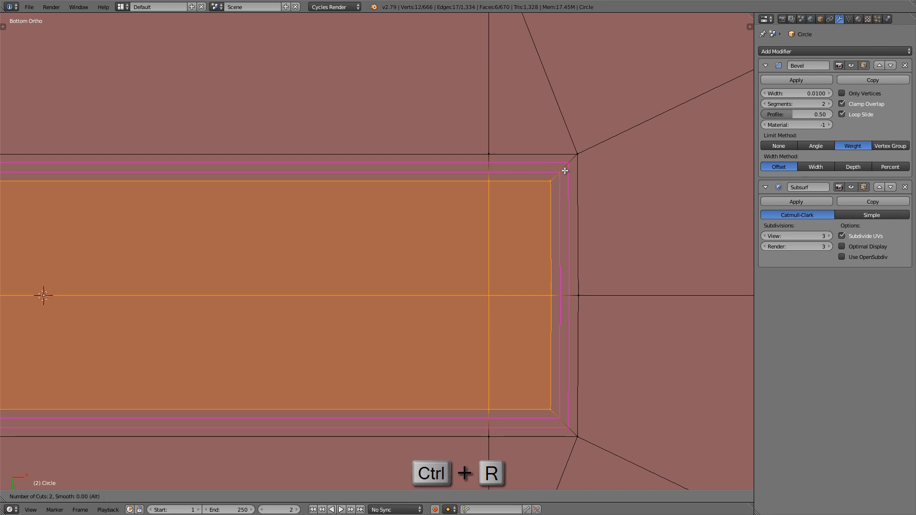
click(565, 171)
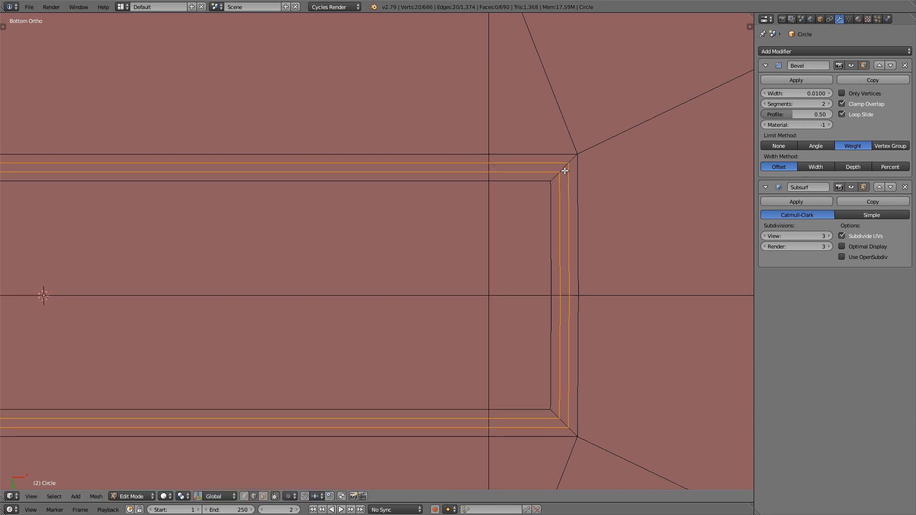
Step: Select the inner of the two new border loops around the slot and move it about 0.029 along the global Z axis
right_click(568, 164)
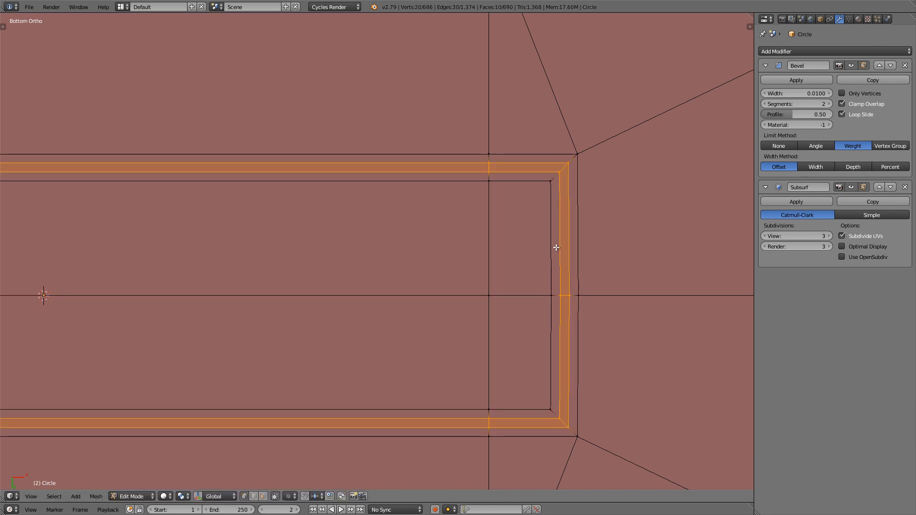
alt+right_click(559, 224)
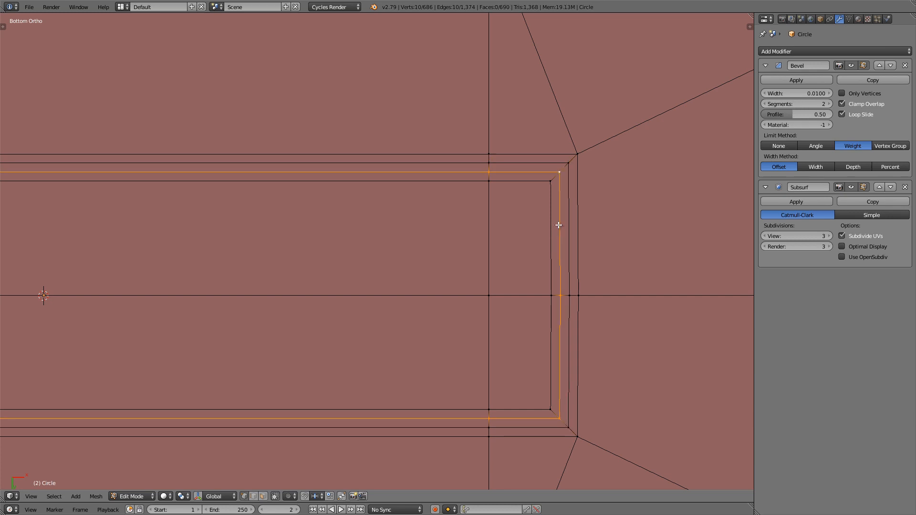
scroll(559, 224, down, 1)
scroll(558, 225, down, 5)
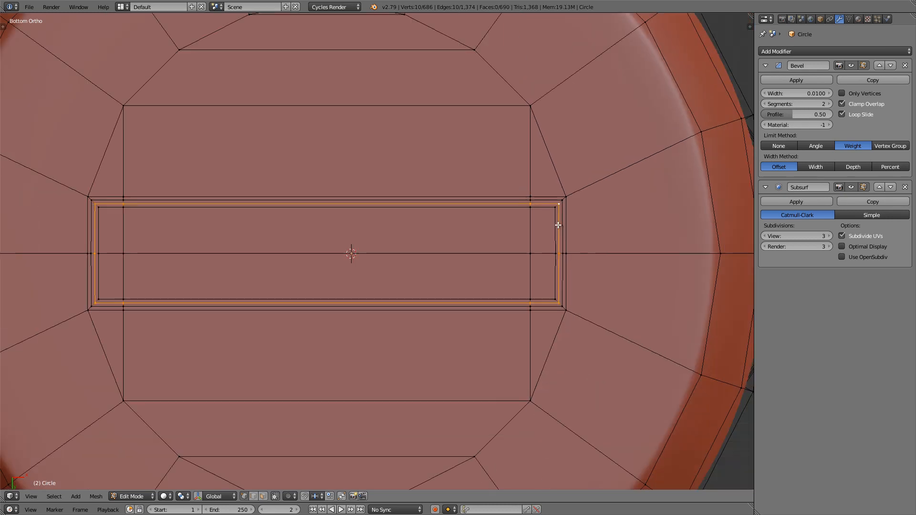
middle_drag(449, 233, 515, 285)
scroll(565, 258, up, 3)
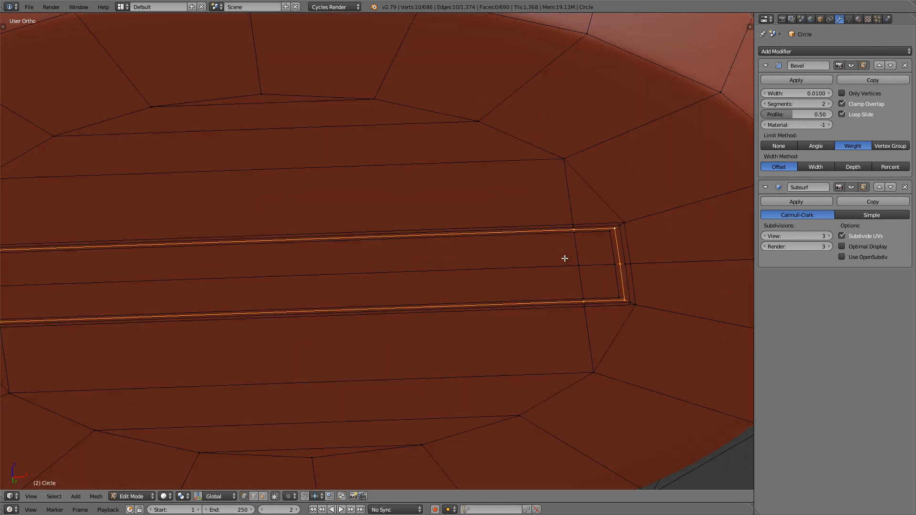
key(g)
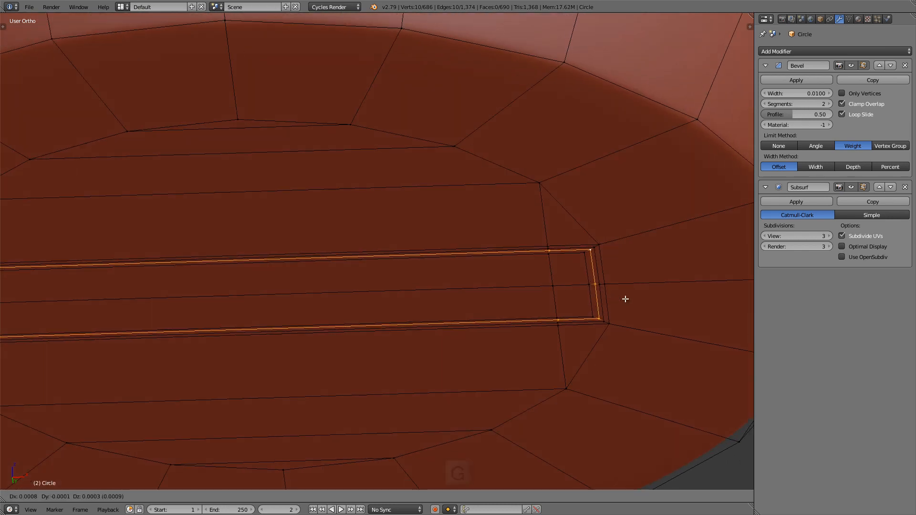
key(z)
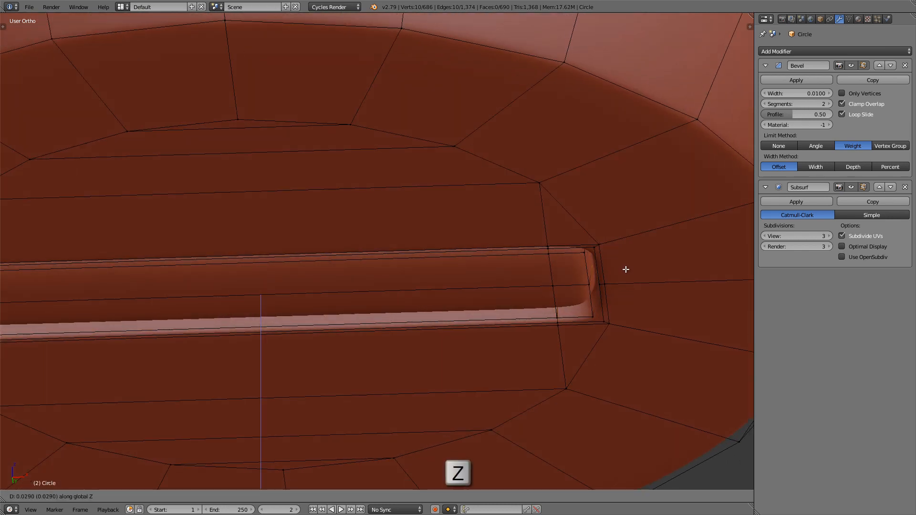
click(626, 269)
Step: Push the selected slot loop about 0.0032 deeper into the handle along the global Z axis, checking it in wireframe
scroll(615, 269, down, 3)
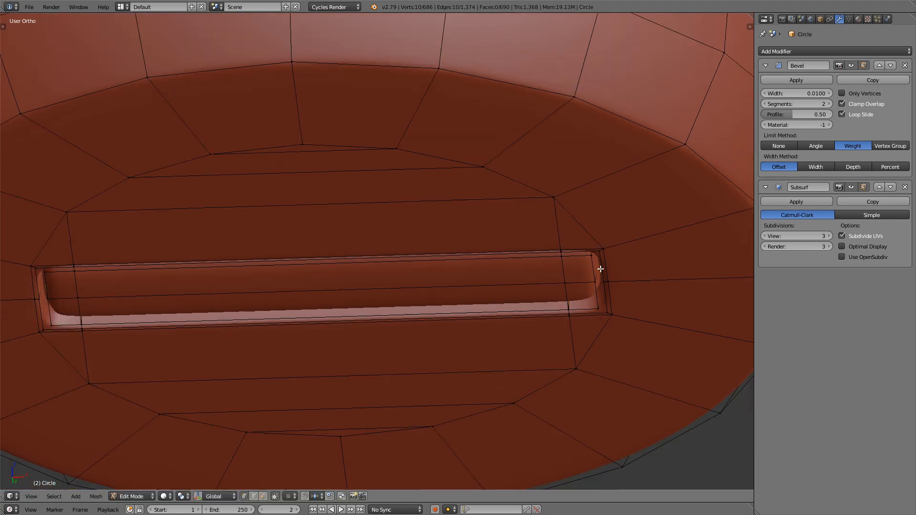
middle_drag(601, 265, 547, 255)
key(g)
key(z)
scroll(590, 258, up, 4)
key(g)
key(z)
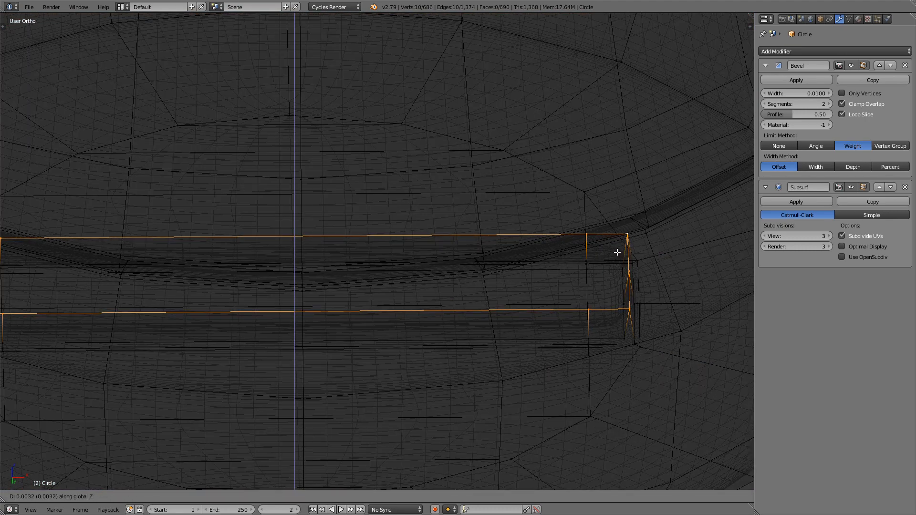
click(617, 250)
key(z)
scroll(458, 266, down, 3)
mouse_move(458, 265)
middle_down()
mouse_move(451, 206)
mouse_move(454, 217)
middle_up()
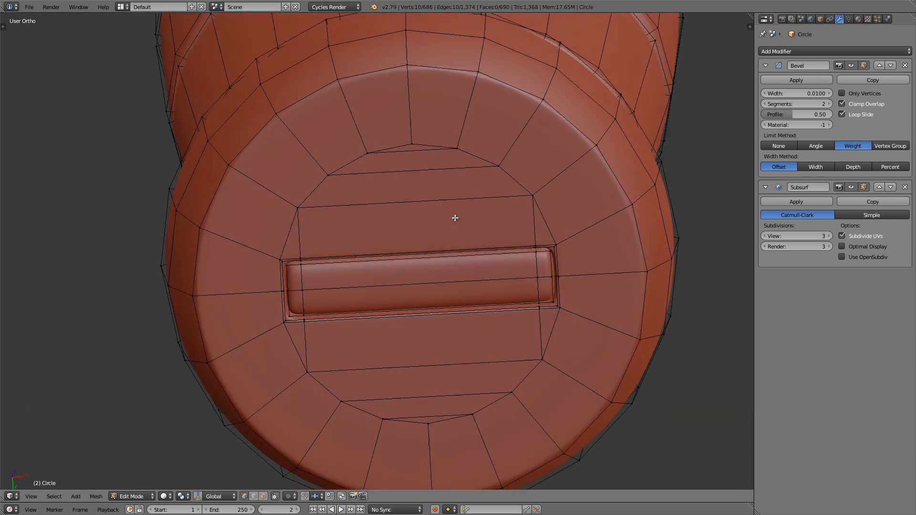
scroll(355, 280, up, 3)
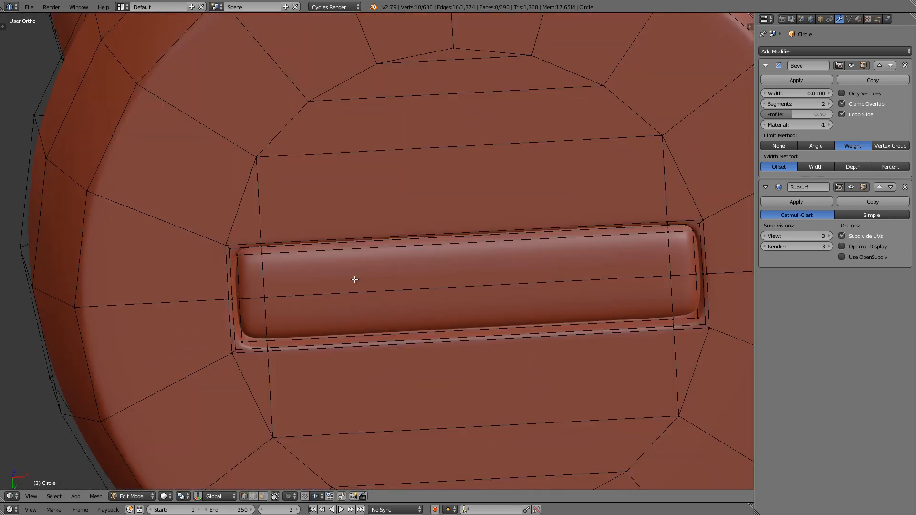
Step: Box-select all the slot's inner rectangle vertices and move them about -0.0074 along the global Z axis
key(ctrl+KP_7)
scroll(442, 229, up, 3)
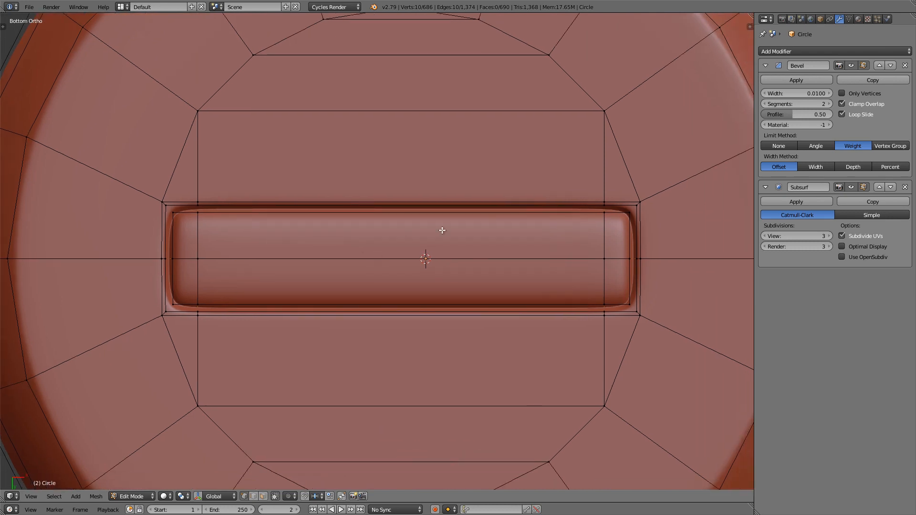
key(a)
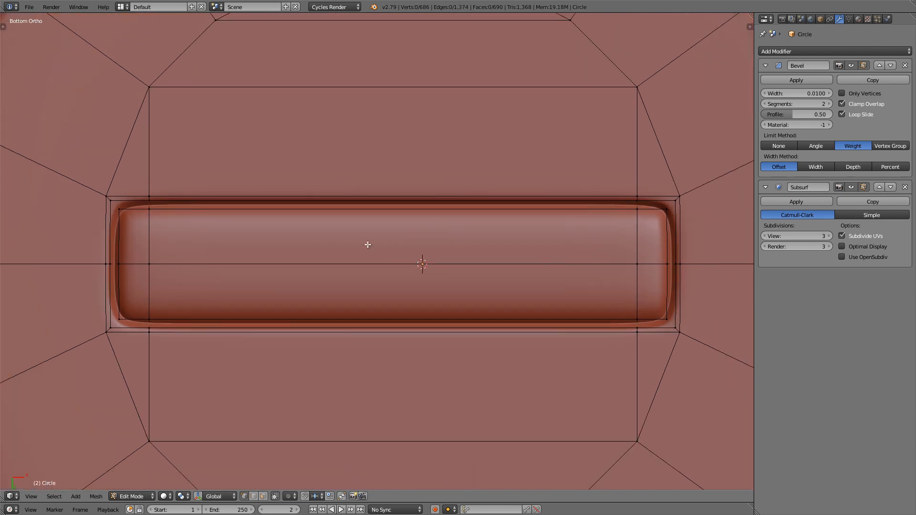
key(b)
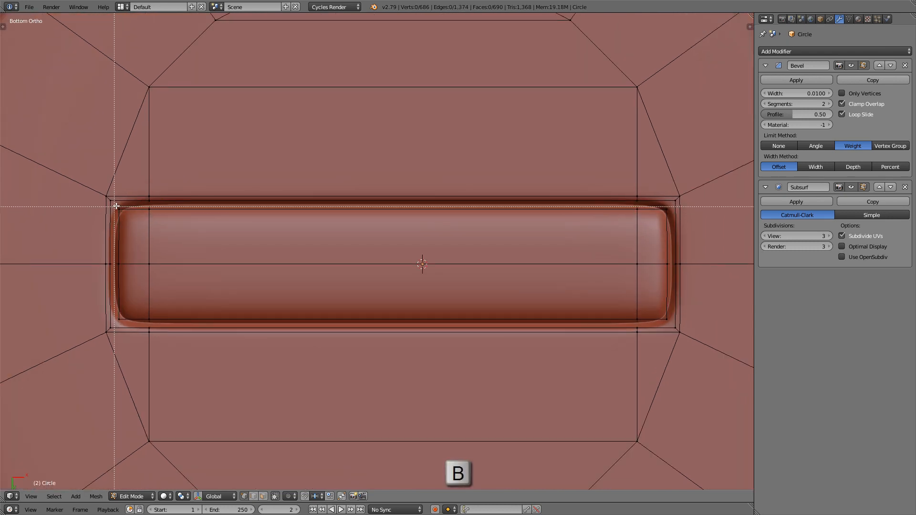
drag(114, 203, 679, 335)
key(z)
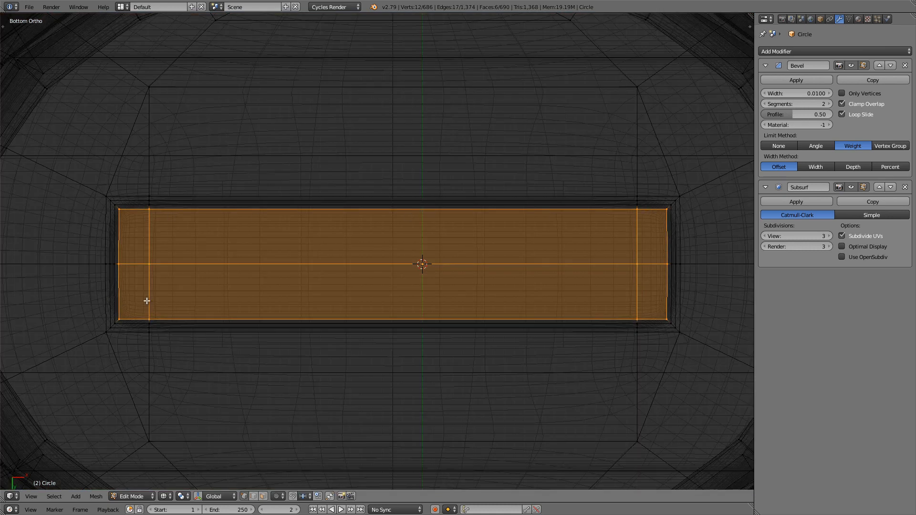
key(z)
scroll(425, 279, down, 3)
middle_drag(436, 281, 440, 334)
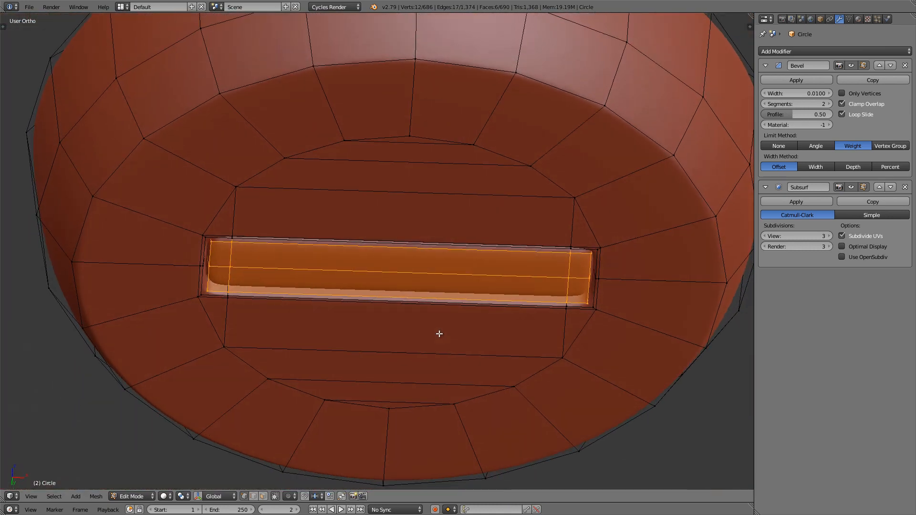
middle_drag(414, 282, 446, 287)
scroll(401, 282, up, 2)
key(g)
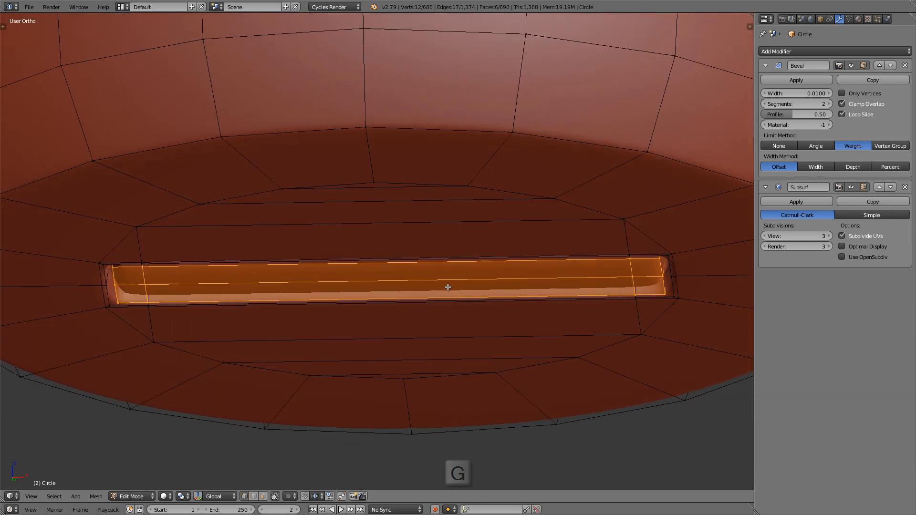
key(z)
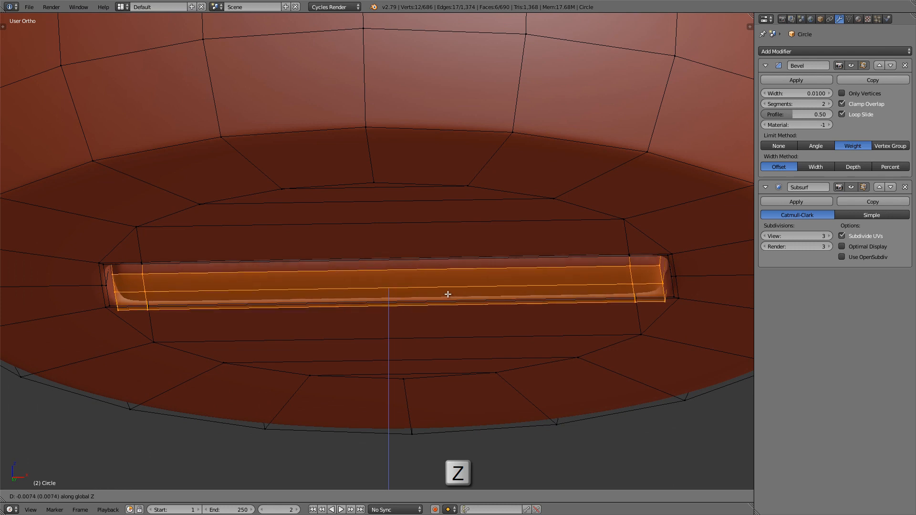
click(448, 293)
Step: Deselect the vertices at both short ends of the inner rectangle and move the remaining middle section about -0.0076 along global Z
middle_drag(448, 294, 437, 268)
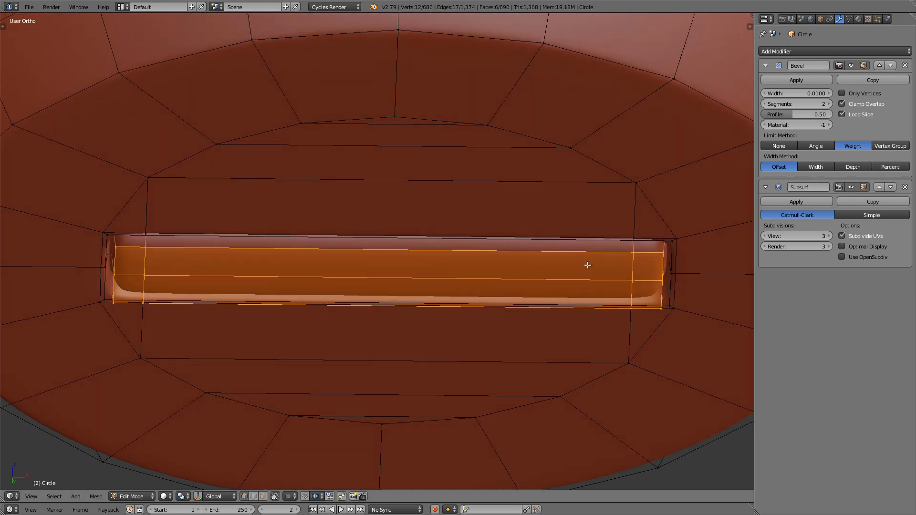
key(b)
drag(642, 229, 689, 347)
middle_drag(689, 347, 689, 347)
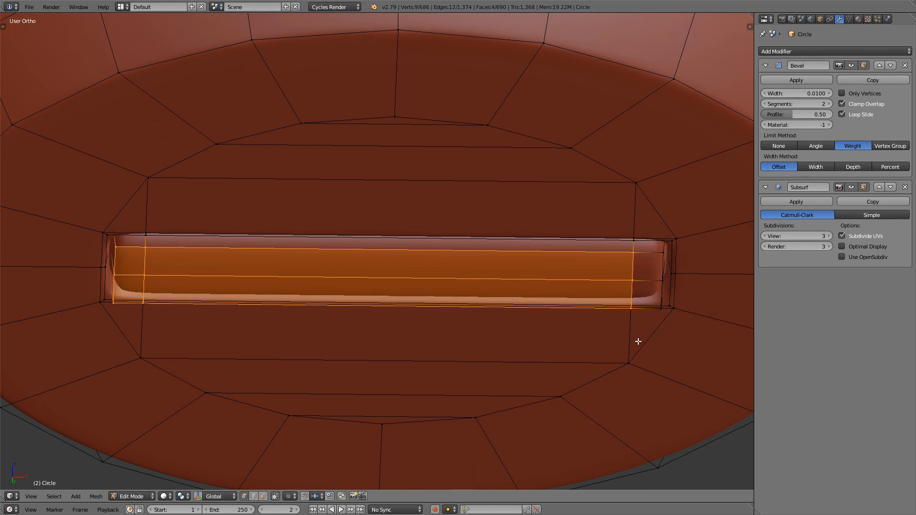
key(b)
middle_drag(59, 194, 126, 327)
middle_drag(195, 269, 194, 292)
key(g)
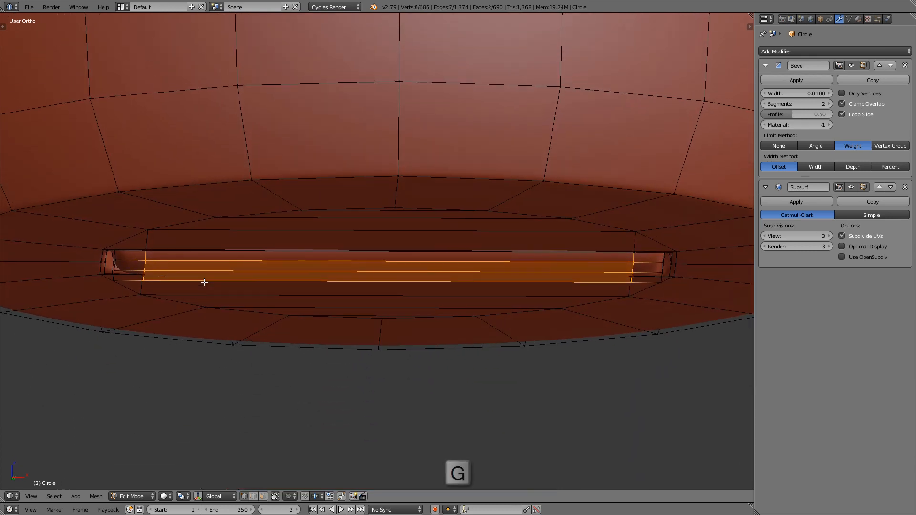
key(z)
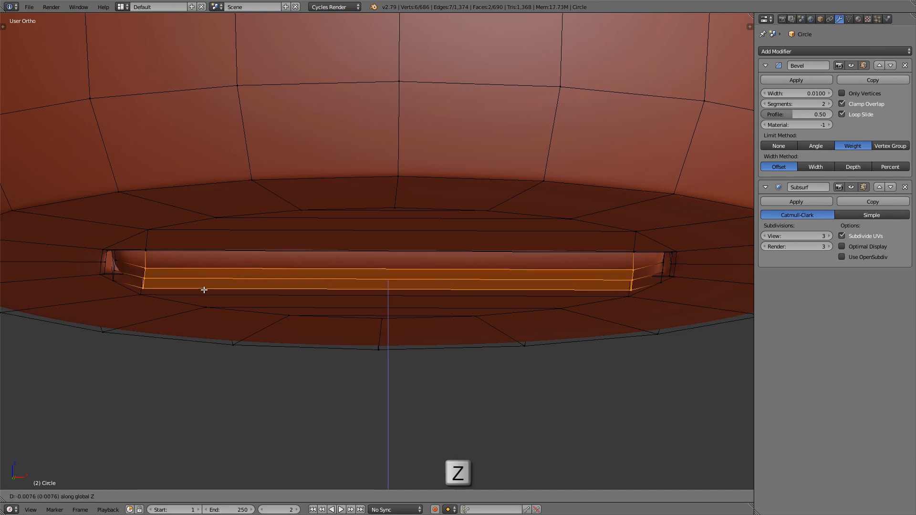
click(135, 272)
Step: Add a loop cut around the slot's inner wall, slide it evenly to about 0.90 near the inner rectangle's edge, and return to Object Mode
middle_drag(166, 279, 141, 248)
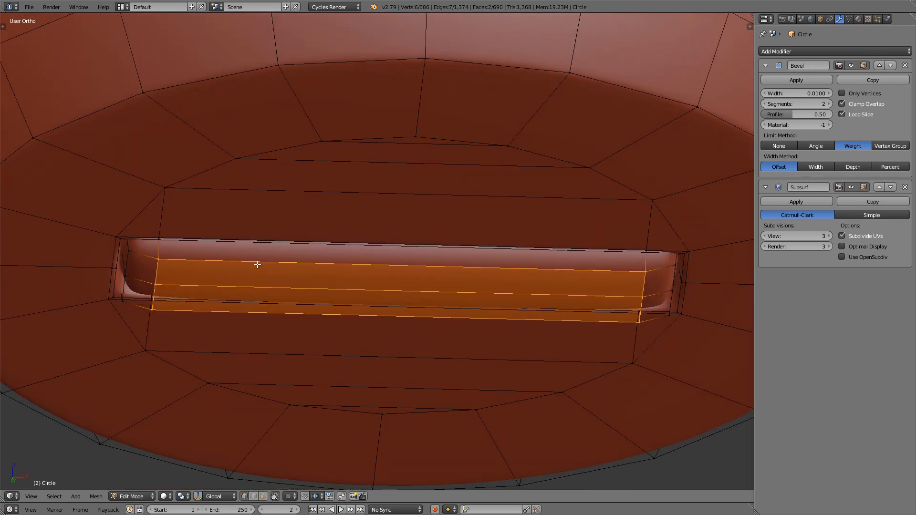
scroll(135, 242, up, 6)
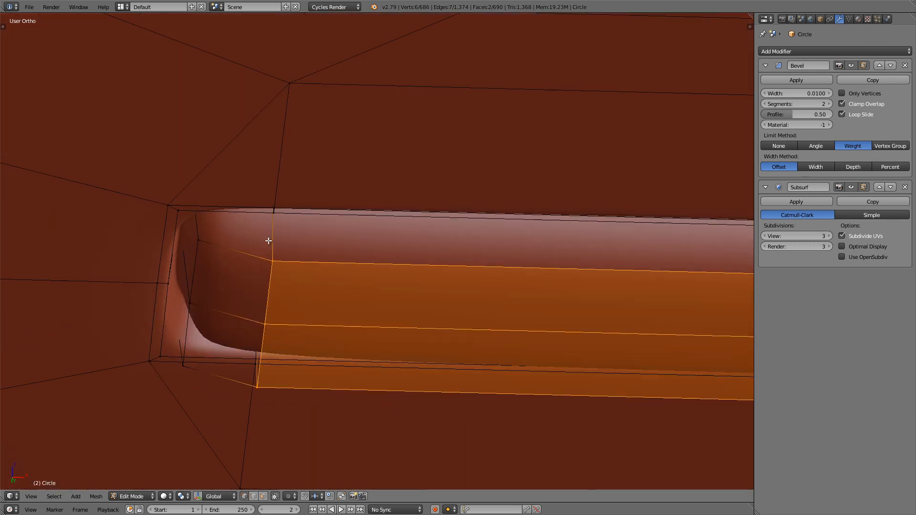
middle_drag(280, 238, 276, 229)
key(ctrl+r)
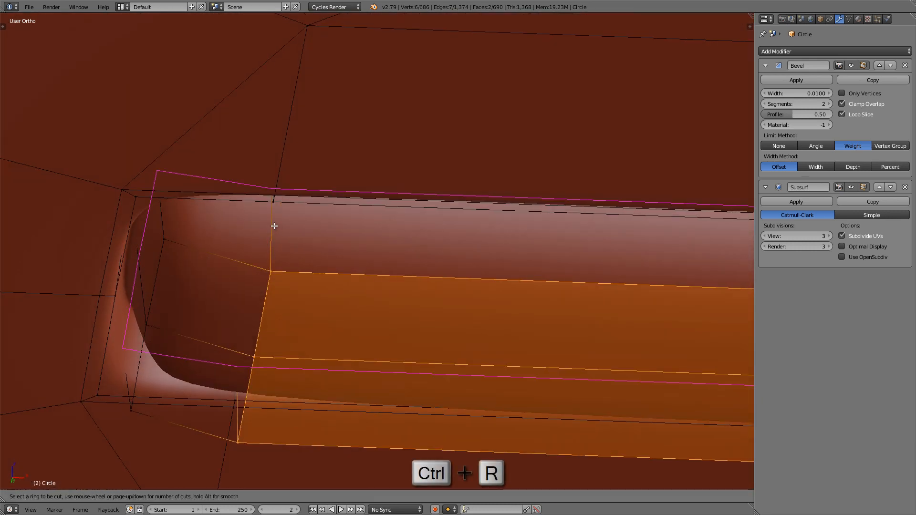
click(273, 226)
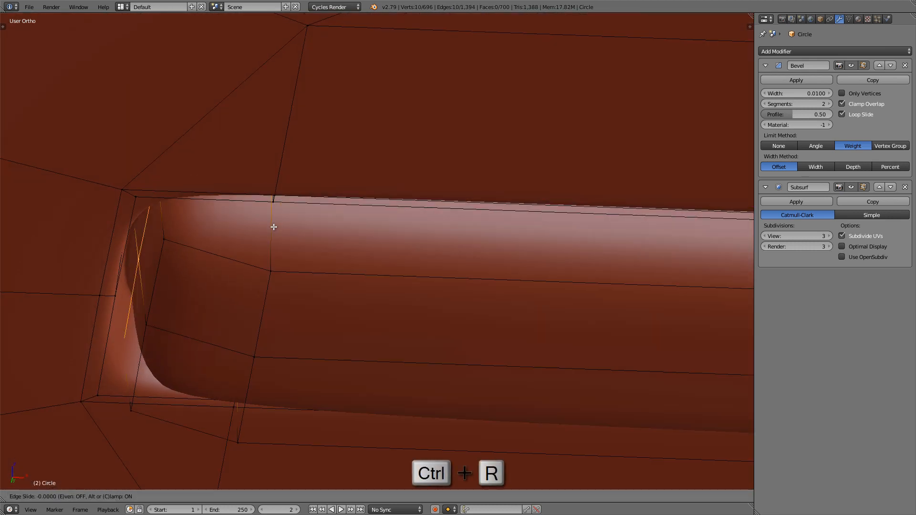
key(e)
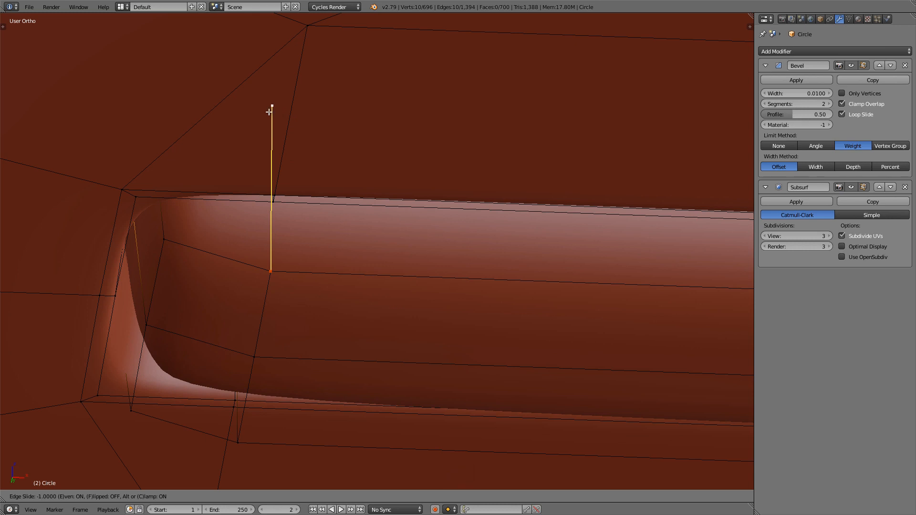
key(f)
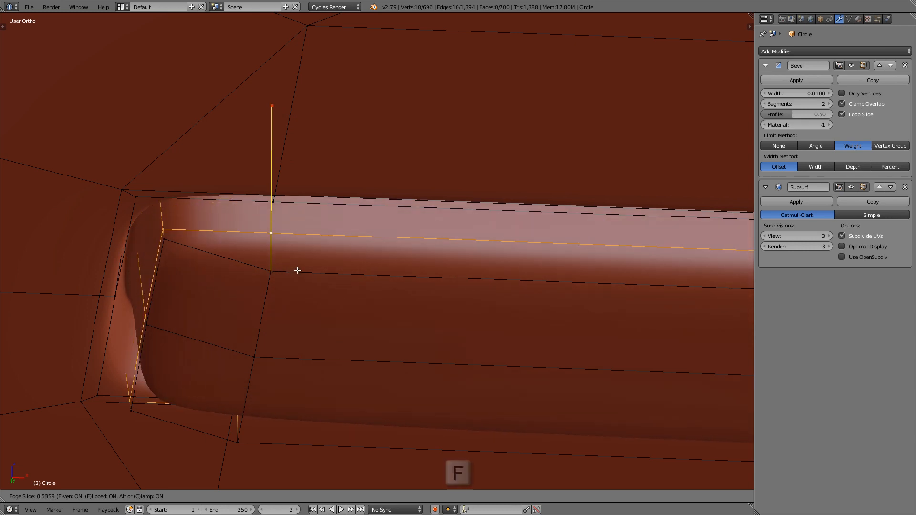
key(f)
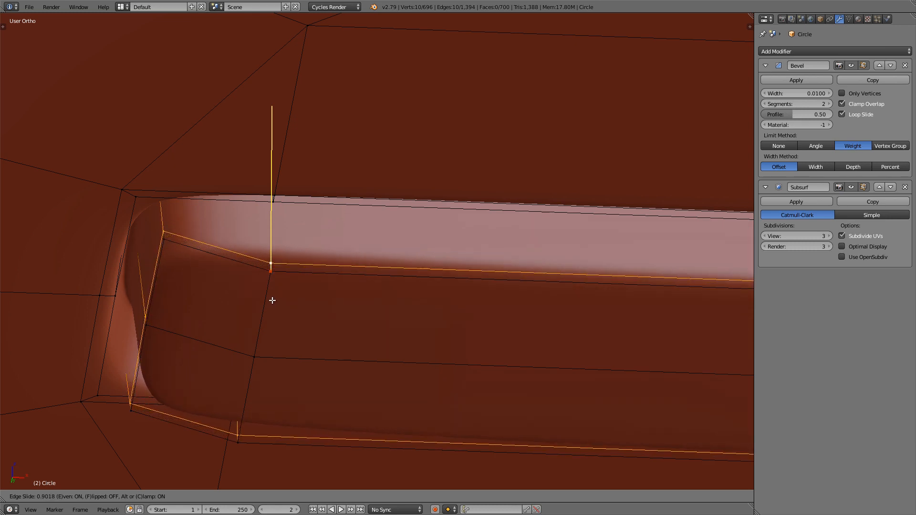
click(272, 300)
key(Tab)
Step: Snap the 3D cursor to the scene center
scroll(320, 292, down, 8)
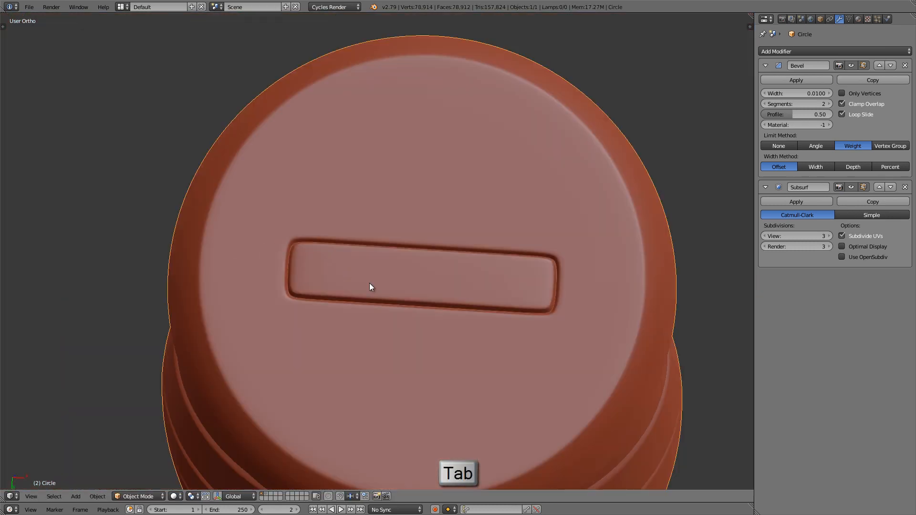
middle_drag(370, 285, 402, 280)
shift+middle_drag(400, 133, 412, 360)
scroll(413, 361, down, 2)
shift+middle_drag(413, 284, 362, 269)
key(KP_1)
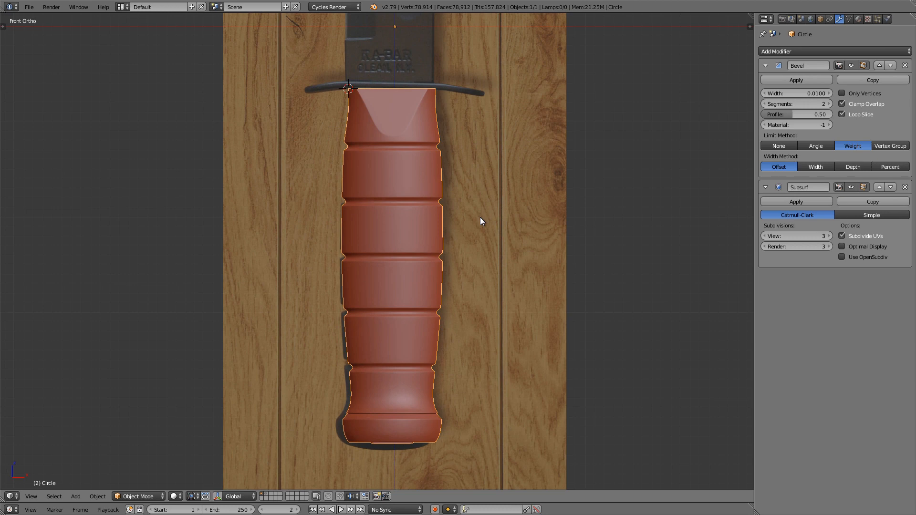
scroll(414, 88, up, 1)
scroll(419, 187, up, 1)
mouse_move(422, 194)
shift+middle_down()
mouse_move(425, 267)
mouse_move(415, 210)
shift+middle_up()
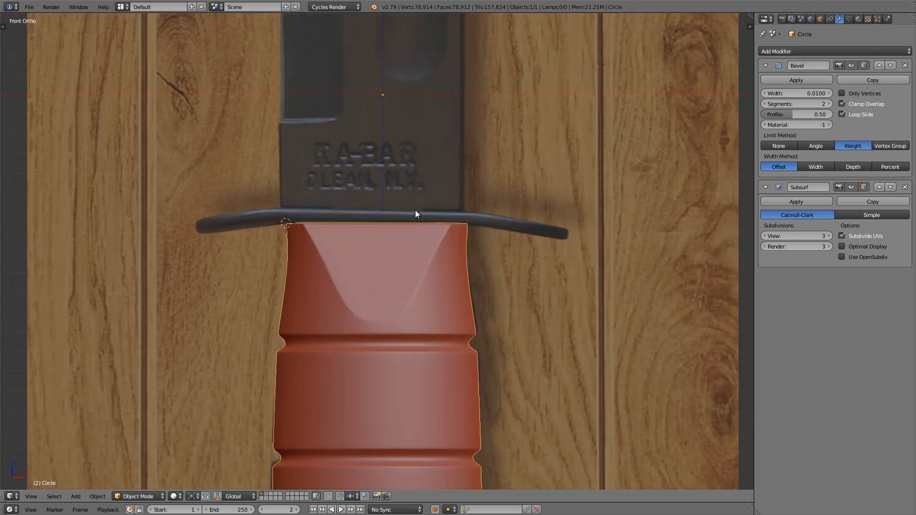
key(shift+s)
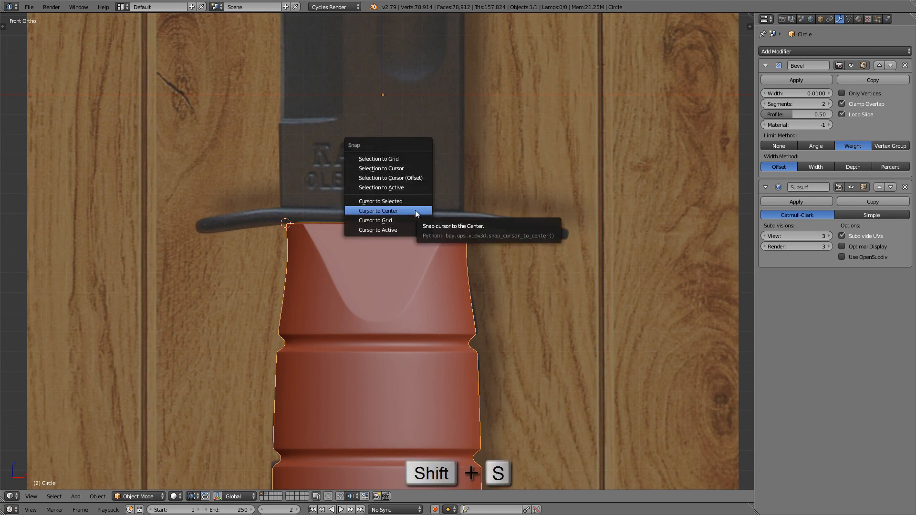
click(415, 212)
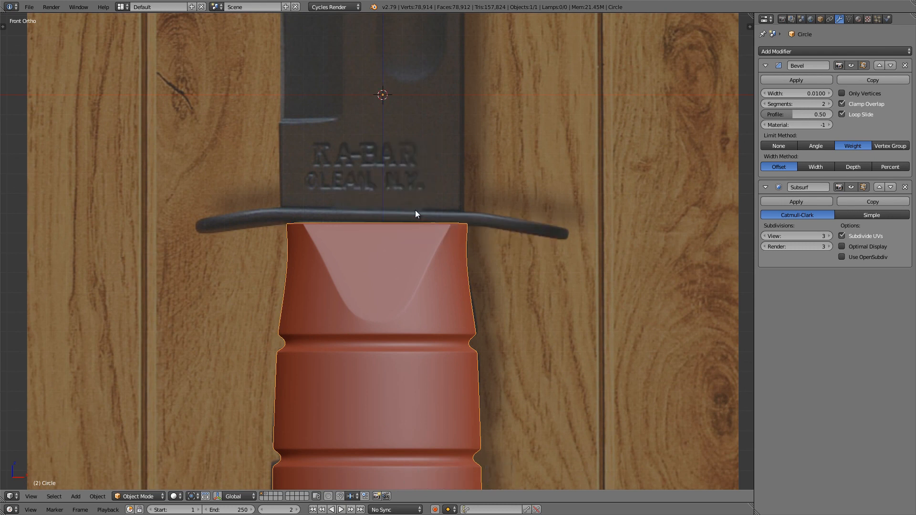
Step: Add a mesh circle with 26 vertices at the scene center, aligned to the top view
key(KP_7)
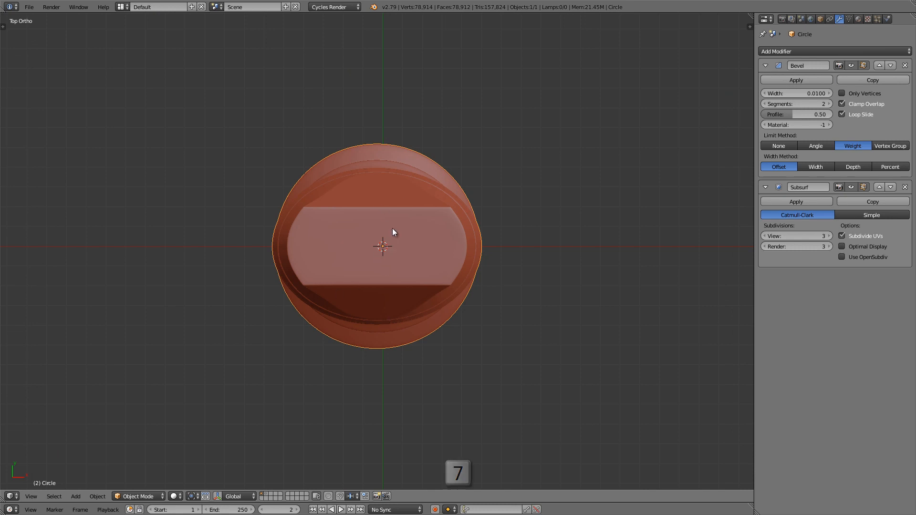
key(shift+a)
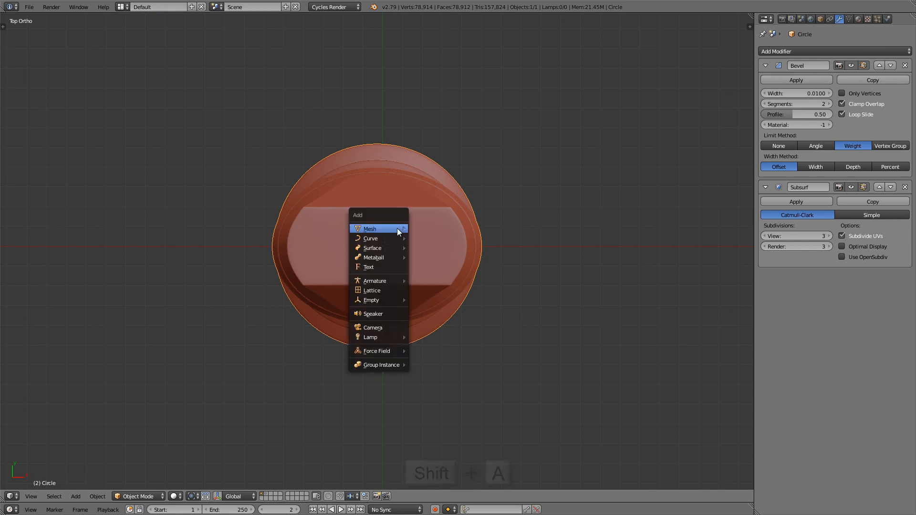
mouse_move(397, 228)
click(451, 247)
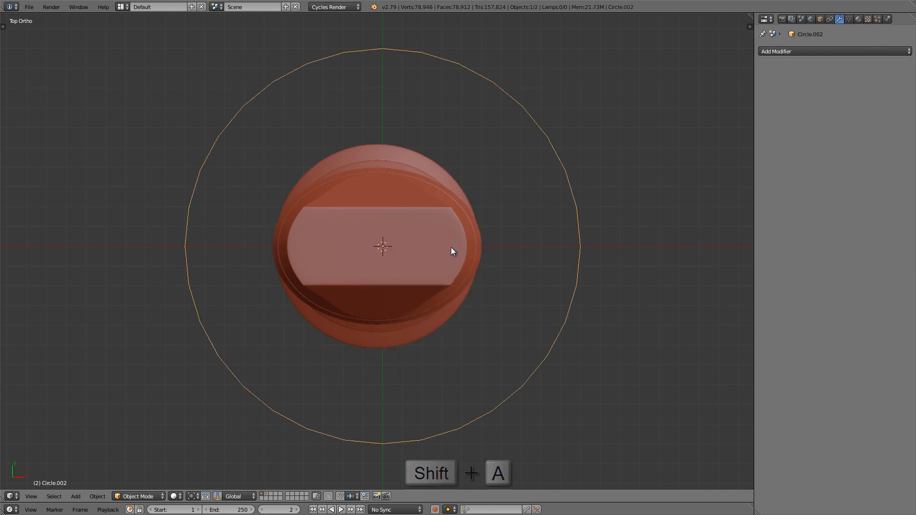
key(t)
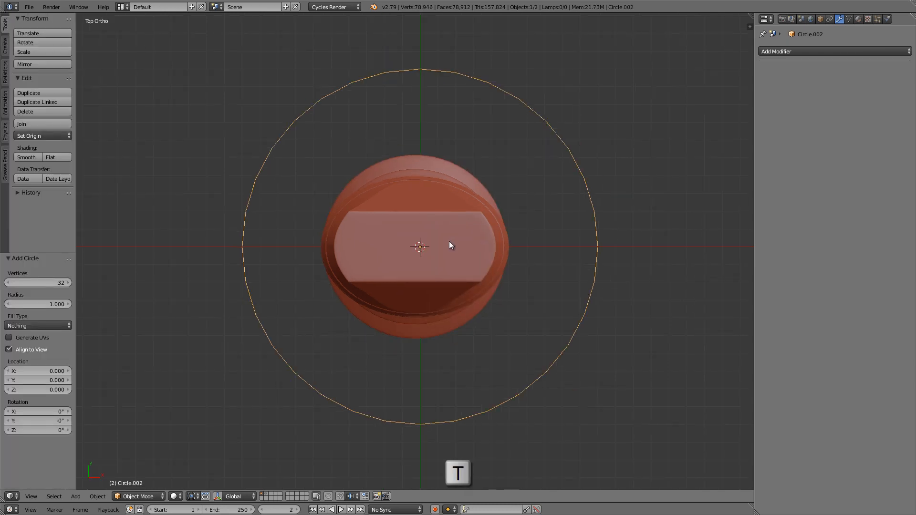
click(39, 283)
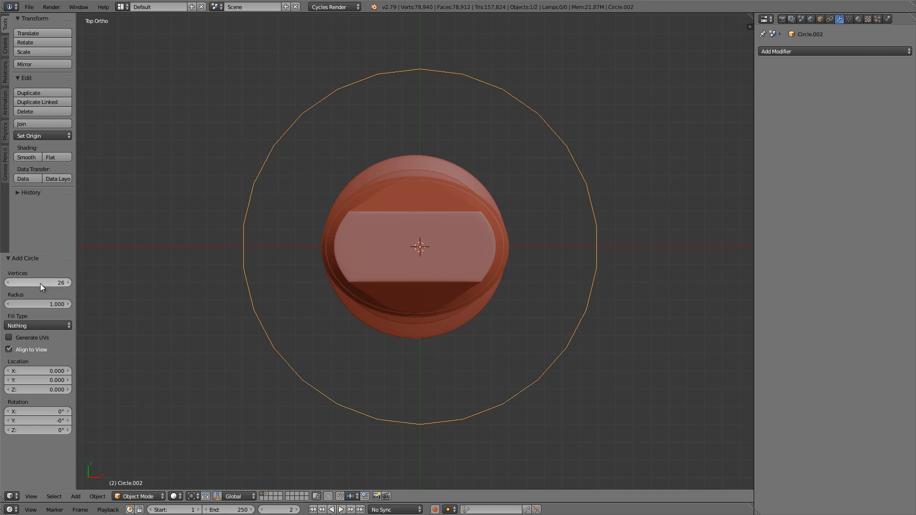
key(Return)
key(t)
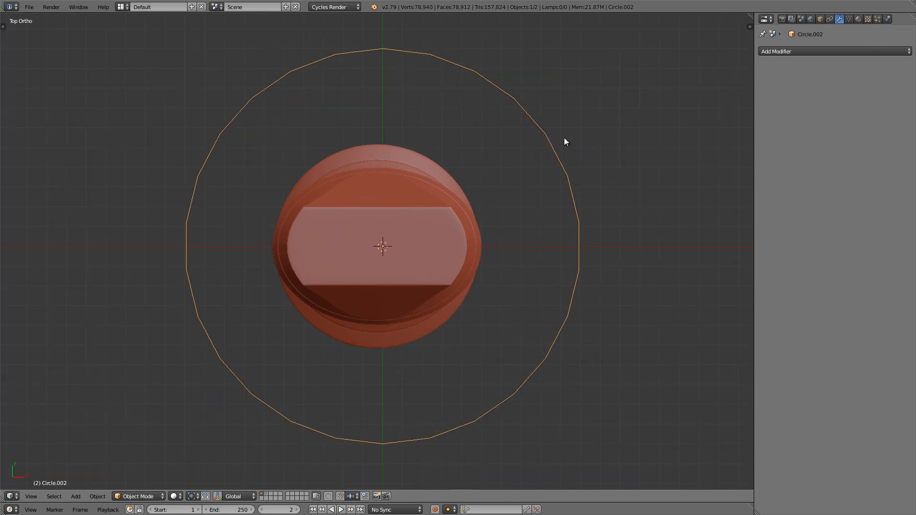
Step: In Edit Mode, scale the circle down until its diameter roughly matches the width of the handle's flat top face
scroll(564, 139, up, 2)
key(Tab)
key(s)
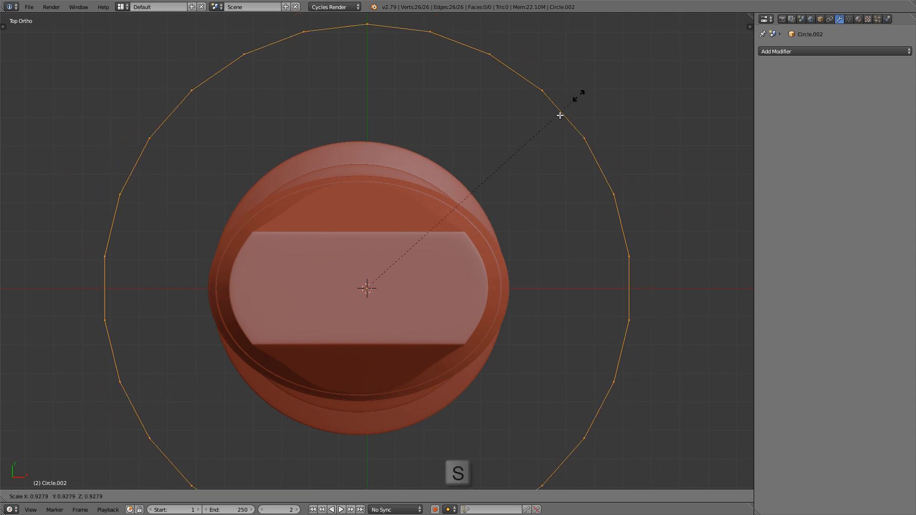
click(429, 257)
shift+middle_drag(398, 273, 420, 217)
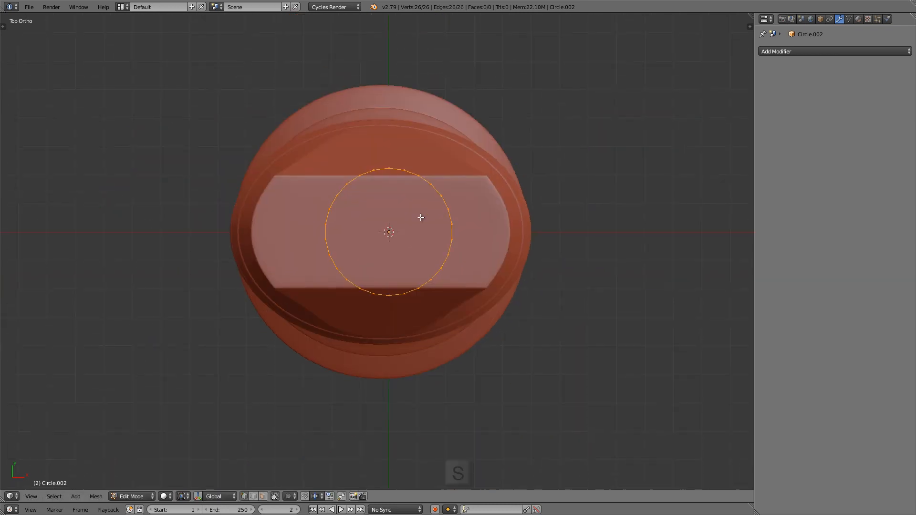
scroll(416, 219, up, 3)
scroll(489, 184, up, 2)
shift+middle_drag(581, 124, 612, 107)
key(s)
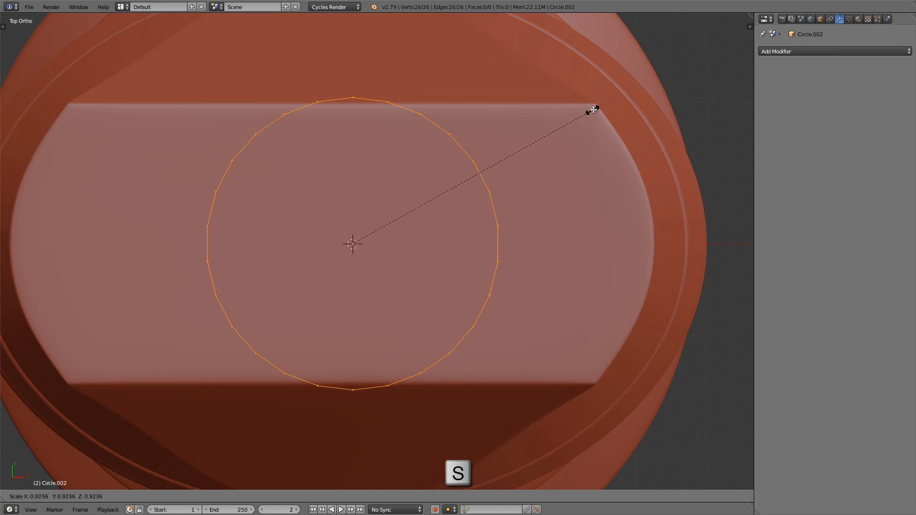
click(591, 110)
scroll(515, 139, down, 4)
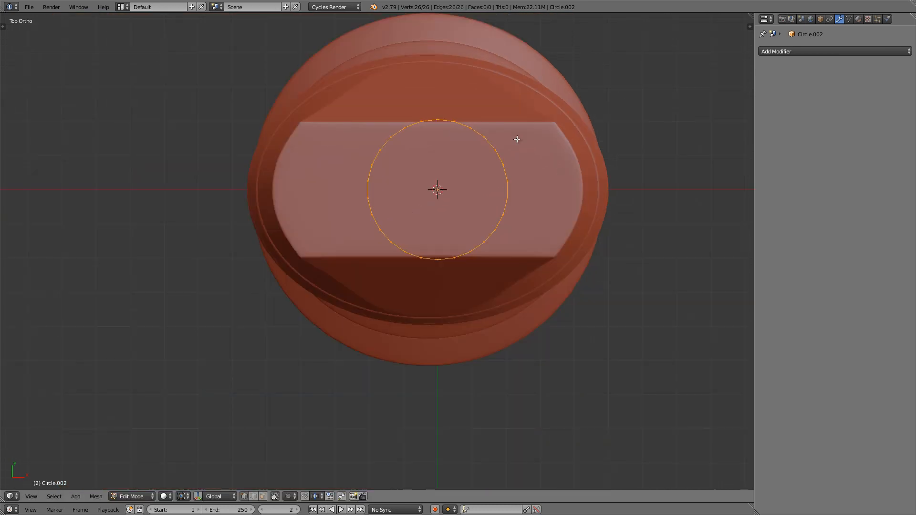
Step: In front view, move the circle about -0.65 along global Z so it sits on the handle's top edge
shift+middle_drag(515, 139, 421, 155)
key(KP_1)
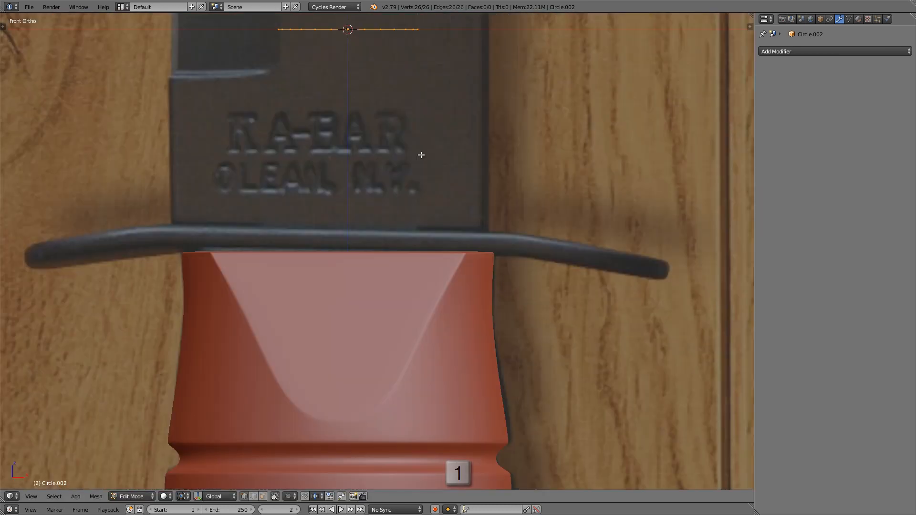
scroll(333, 76, down, 3)
scroll(331, 94, up, 1)
key(g)
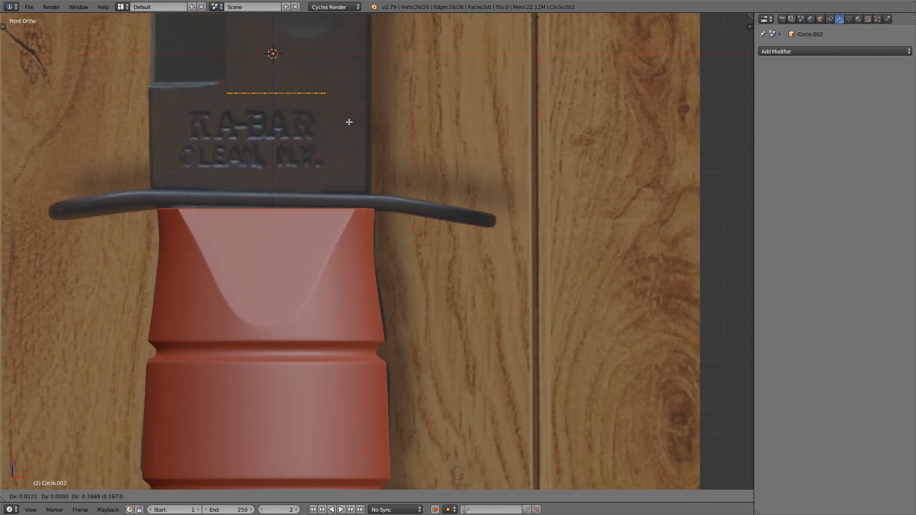
key(z)
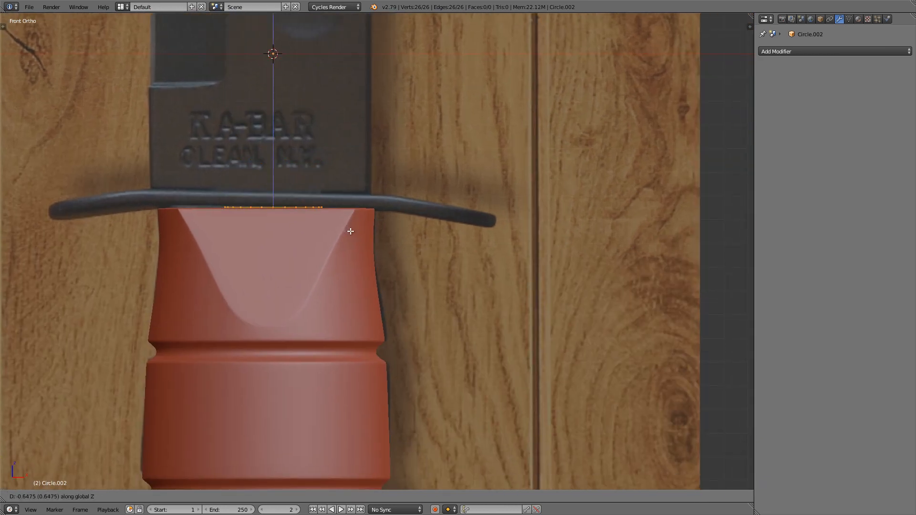
click(350, 230)
scroll(310, 210, up, 12)
key(g)
key(z)
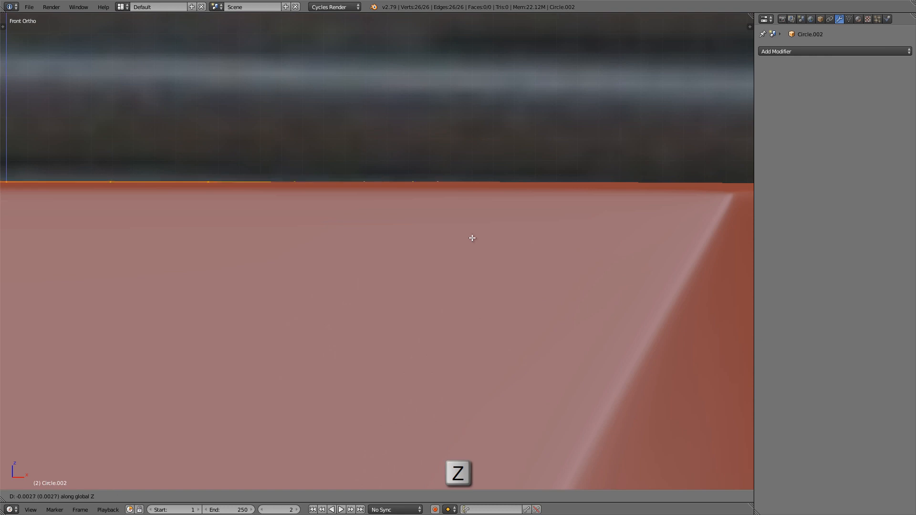
click(471, 236)
Step: Move the circle along global X until its outer edge lines up with the right tip of the guard in the reference image
scroll(459, 230, down, 2)
scroll(460, 230, down, 7)
shift+middle_drag(460, 230, 332, 215)
key(g)
key(x)
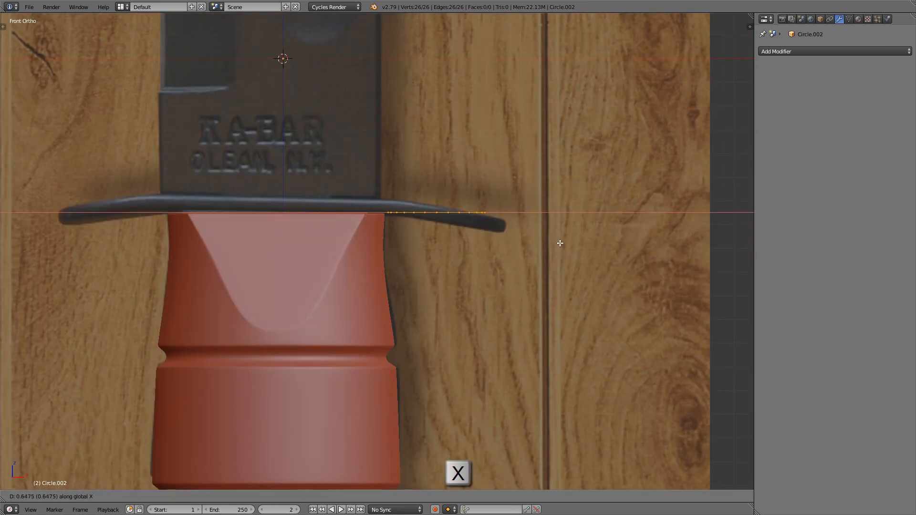
click(578, 240)
shift+middle_drag(517, 232, 527, 239)
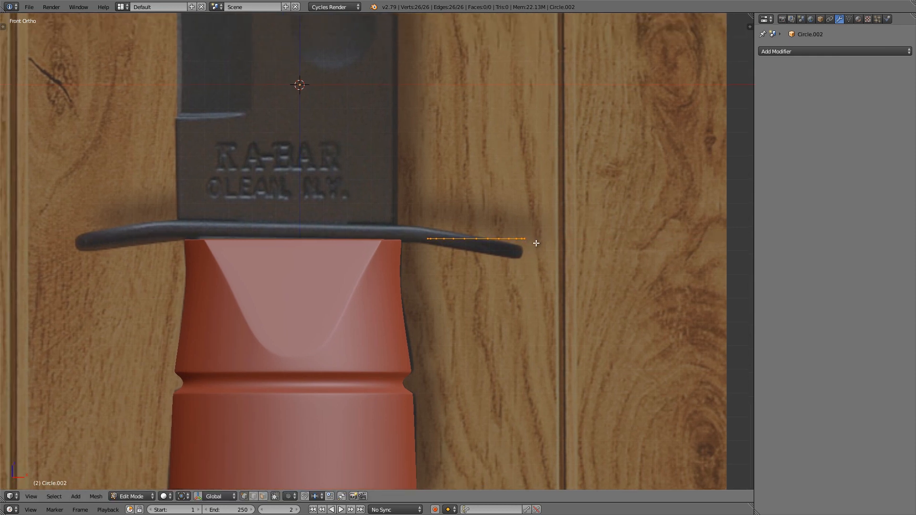
Step: In top view, box-select the 12 vertices on the circle's handle-facing side and delete them, leaving an outer half circle
key(KP_7)
shift+middle_drag(485, 266, 523, 261)
key(a)
scroll(513, 231, up, 2)
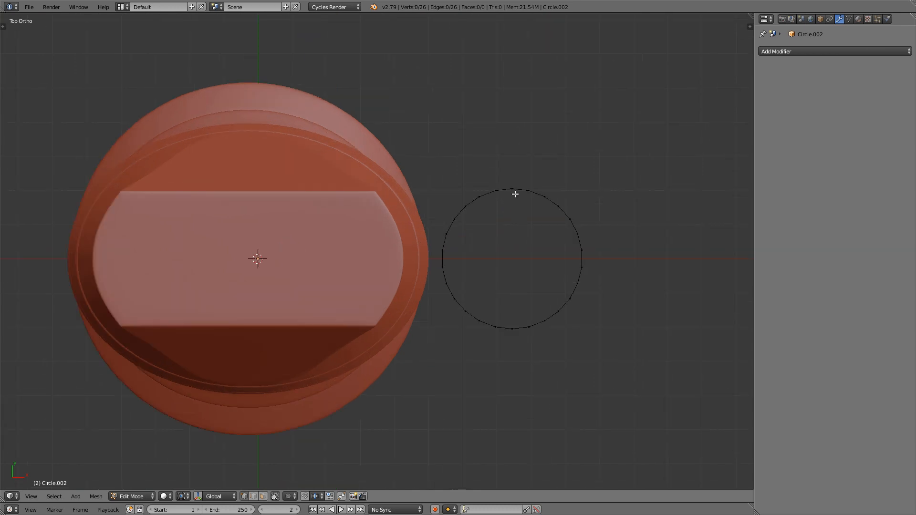
key(b)
drag(504, 161, 423, 358)
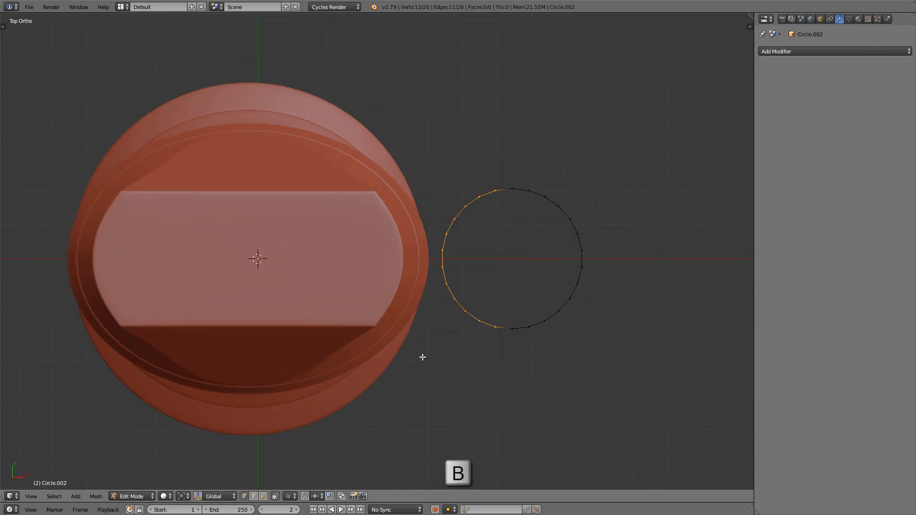
key(x)
click(591, 142)
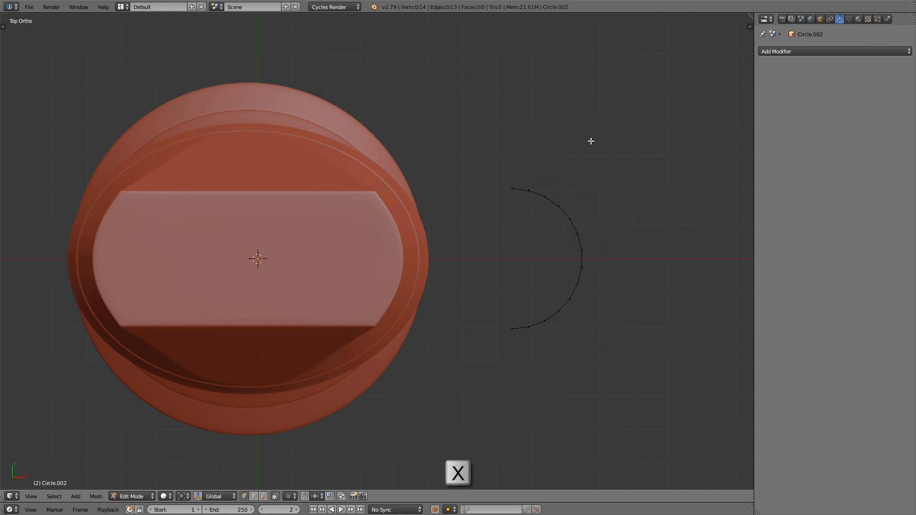
Step: Add a Mirror modifier on the X axis to the half circle
scroll(591, 141, down, 3)
shift+middle_drag(591, 150, 592, 177)
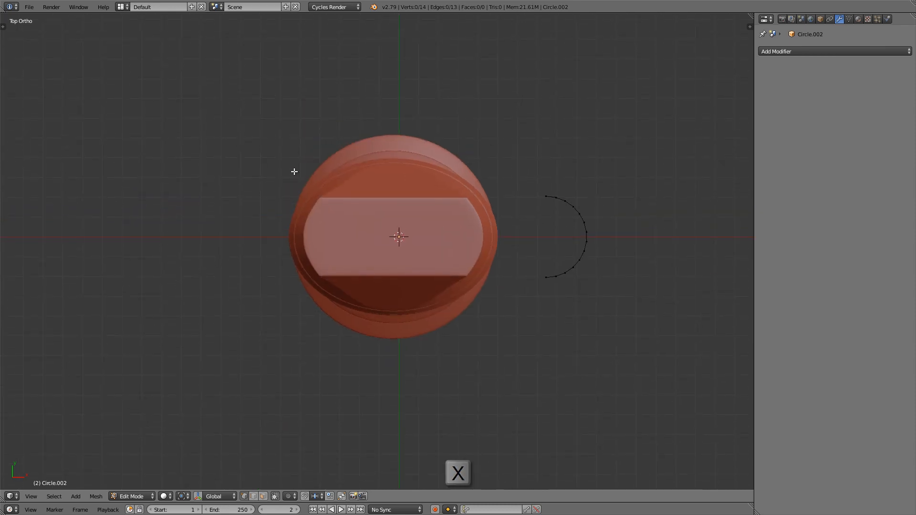
click(799, 54)
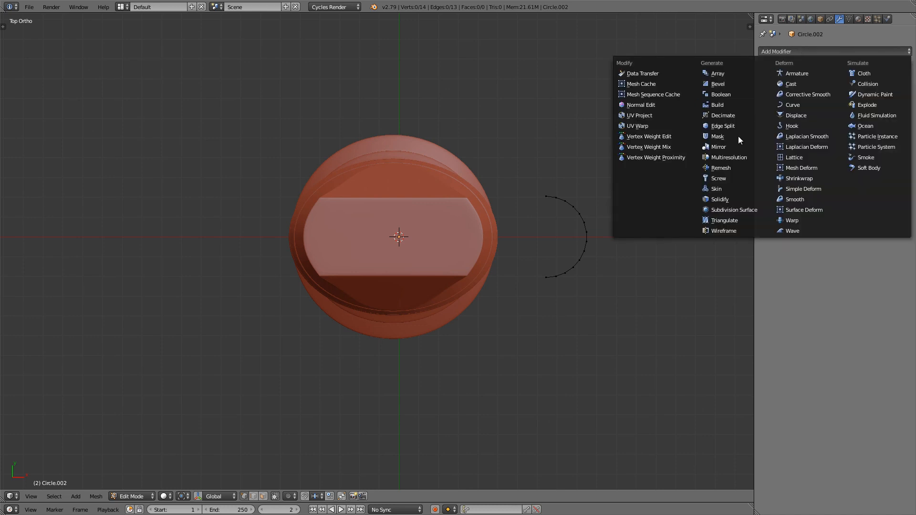
click(731, 145)
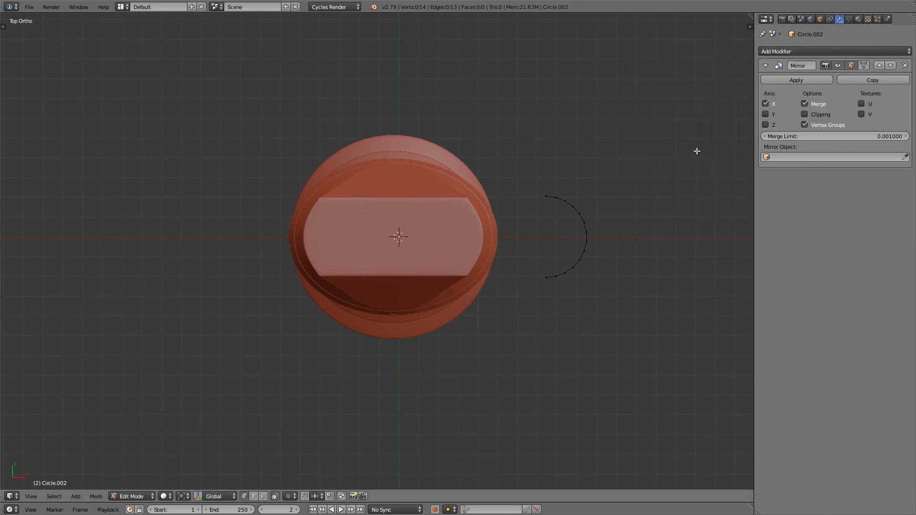
Step: In wireframe, select the half circle's two open end vertices and extrude them about -0.26 along global X
key(z)
scroll(267, 197, up, 1)
scroll(267, 197, up, 2)
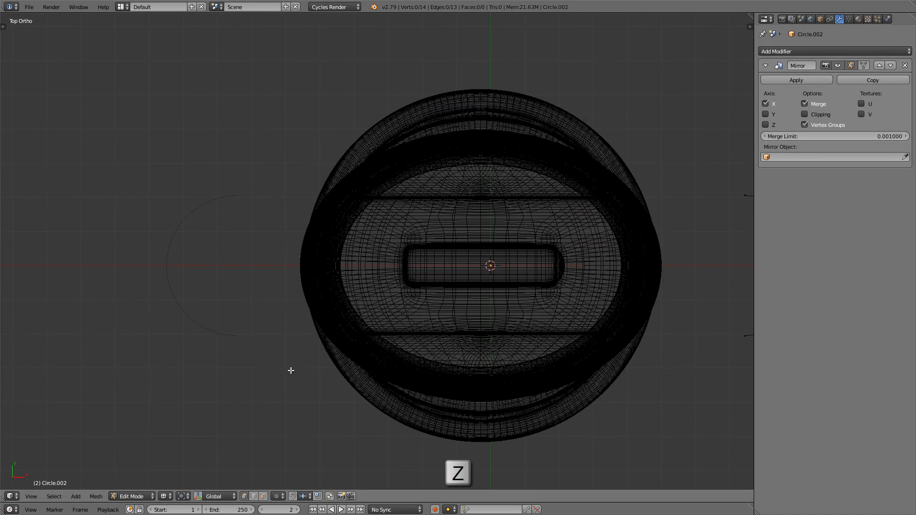
scroll(218, 197, down, 3)
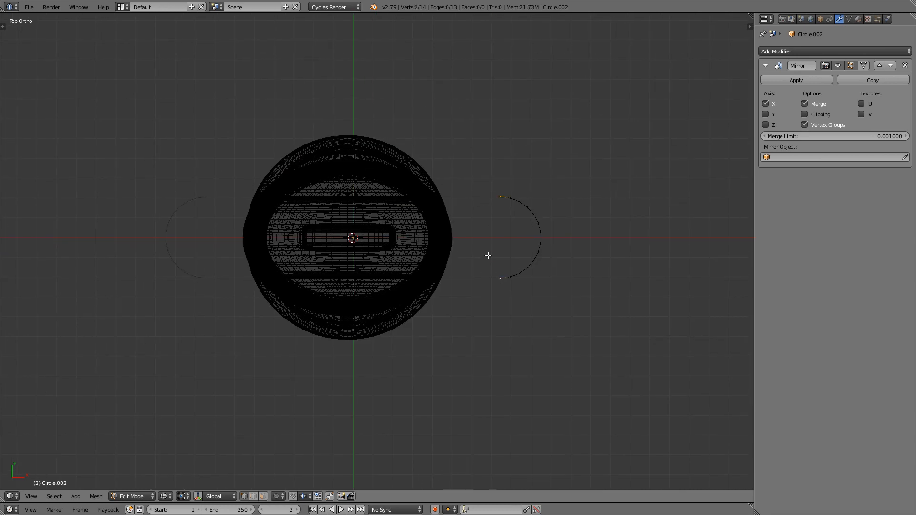
scroll(487, 256, up, 1)
key(KP_1)
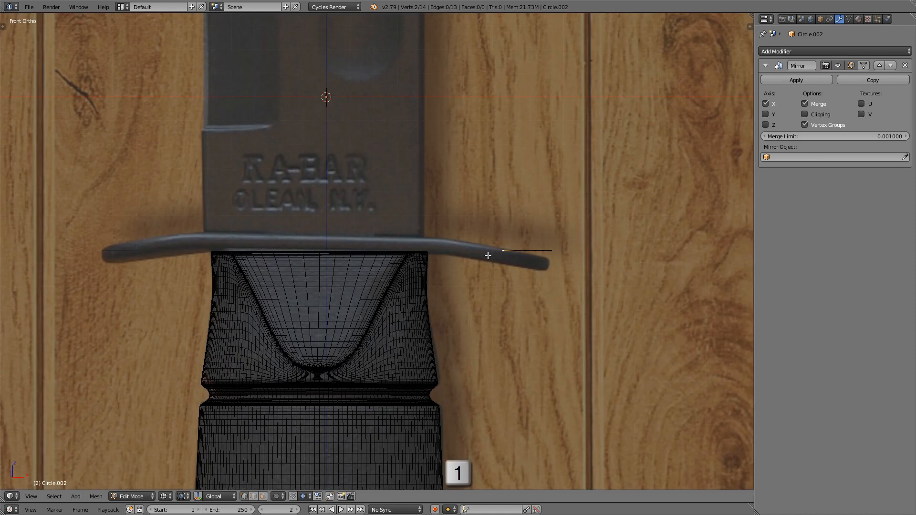
scroll(525, 257, up, 2)
key(e)
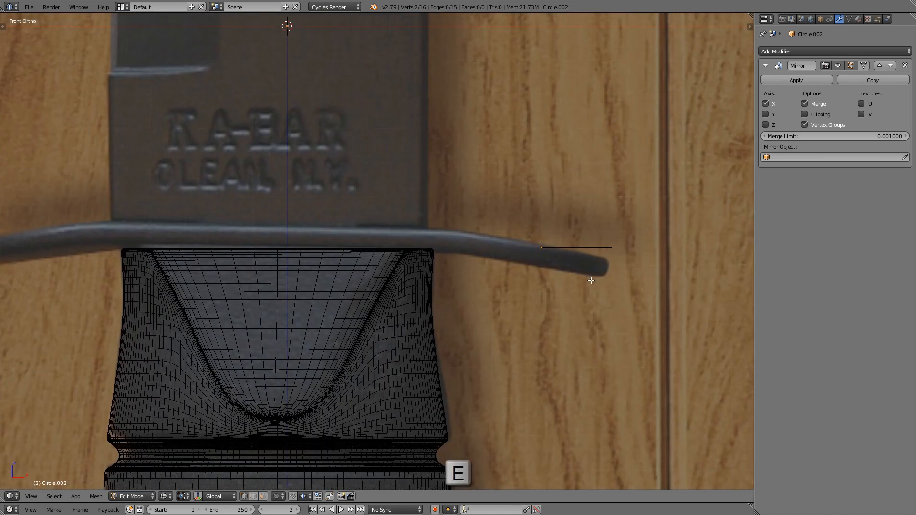
key(x)
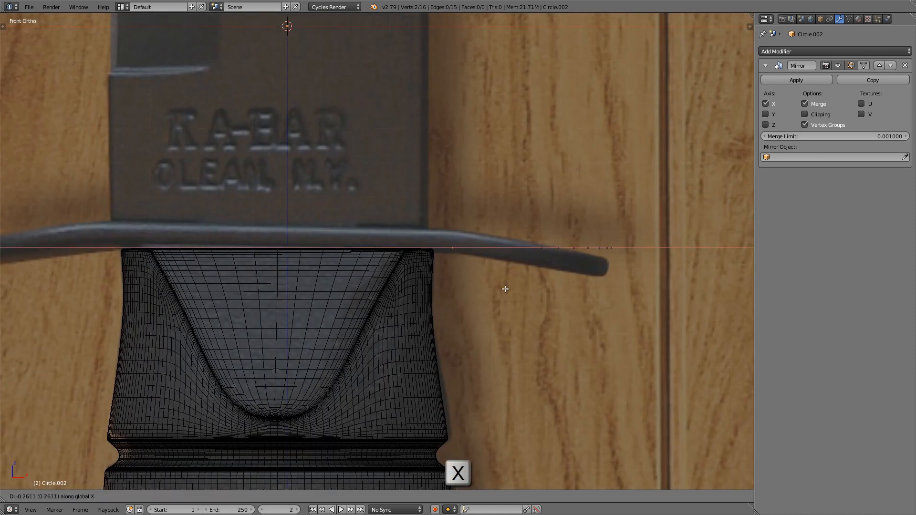
click(505, 289)
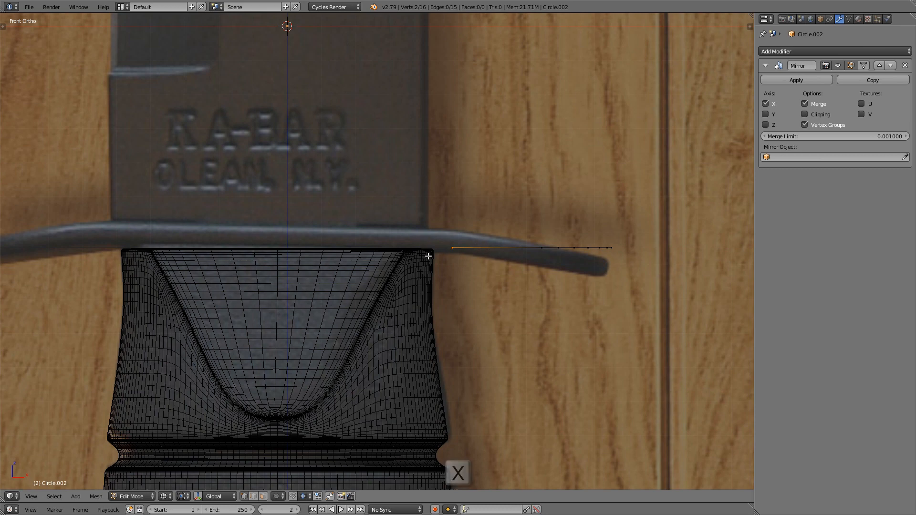
Step: Enable Clipping on the Mirror modifier and extrude the two end vertices along global X to the mirror center
shift+middle_drag(429, 256, 516, 262)
mouse_move(470, 286)
middle_down()
mouse_move(450, 292)
mouse_move(460, 285)
middle_up()
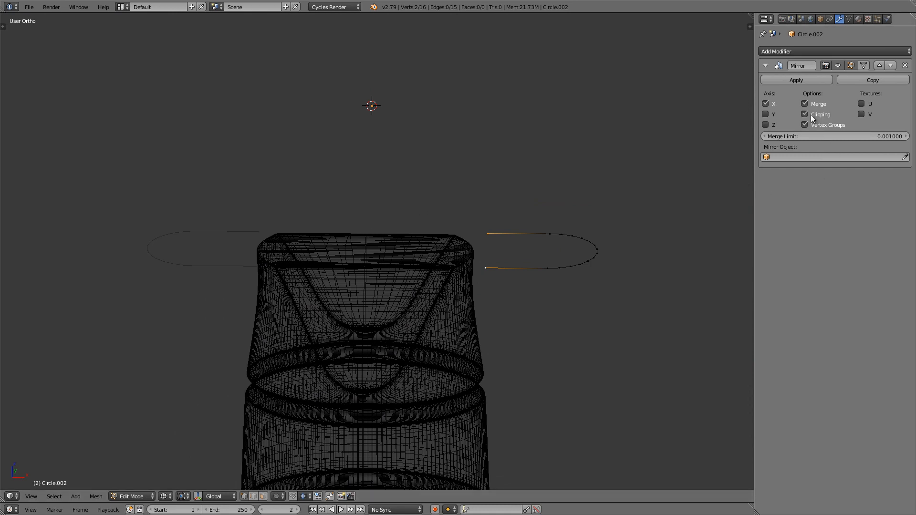
key(g)
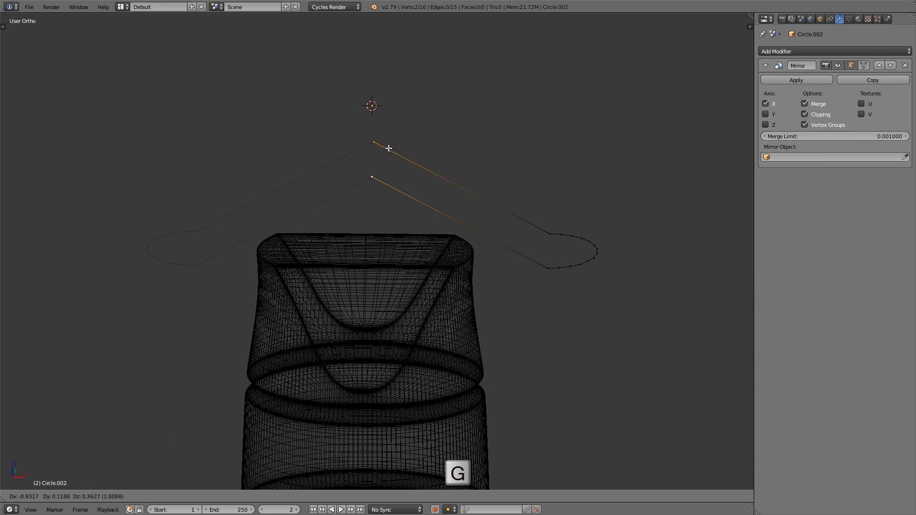
click(471, 236)
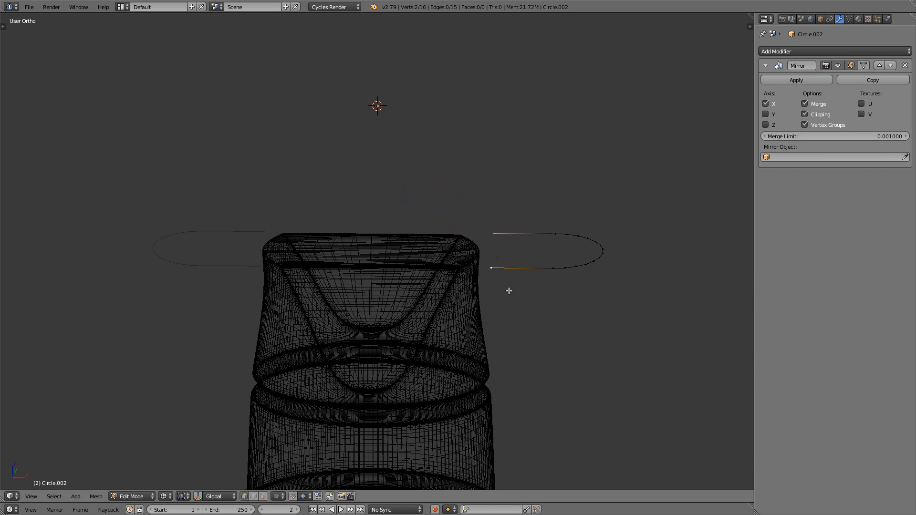
key(e)
key(x)
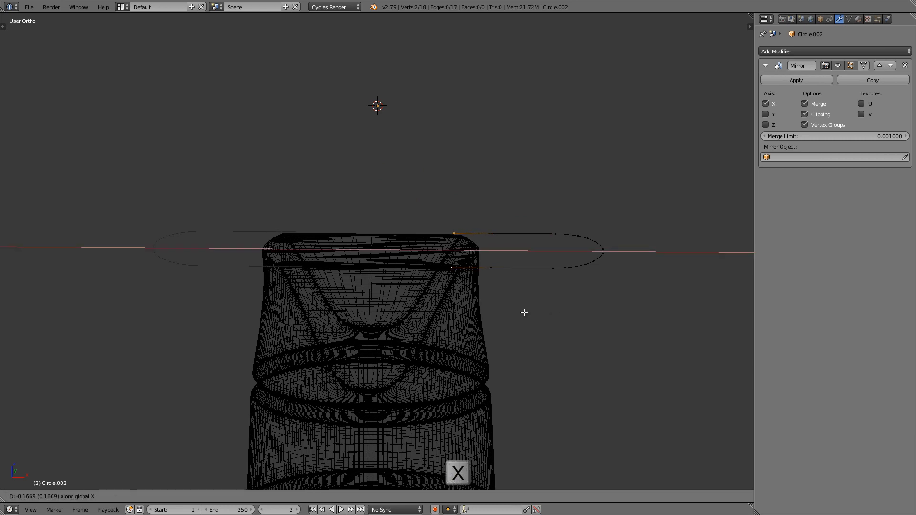
click(344, 309)
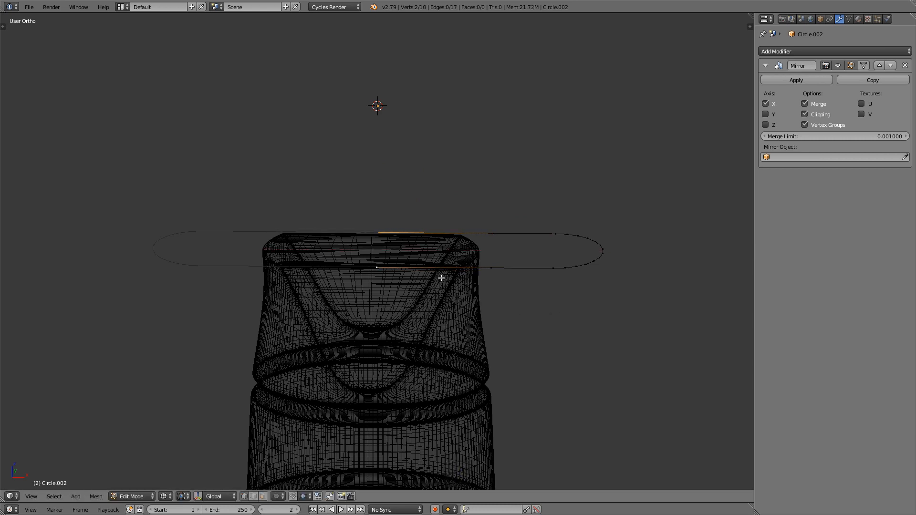
Step: Starting from the rounded tip's end vertices, fill the guard's half outline with faces all the way to the mirror center
mouse_move(440, 277)
middle_down()
mouse_move(484, 274)
mouse_move(517, 285)
mouse_move(505, 282)
mouse_move(537, 261)
mouse_move(541, 290)
middle_up()
key(a)
key(z)
scroll(589, 243, up, 3)
middle_drag(604, 245, 608, 246)
right_click(612, 245)
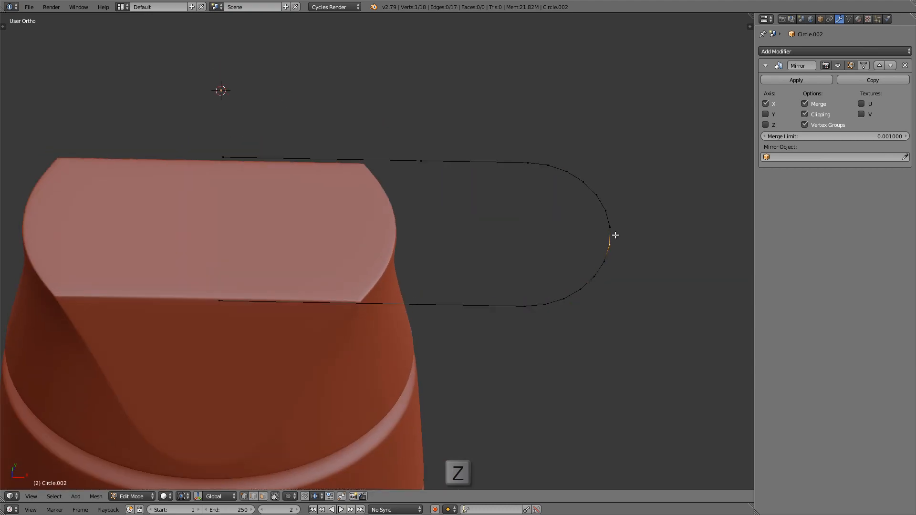
key(f)
key(f)
key(f)
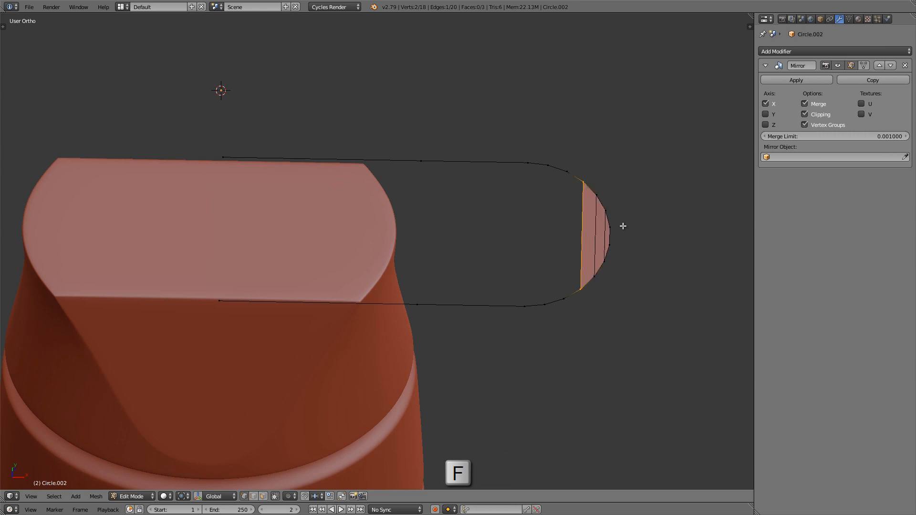
key(f)
key(f)
key(f)
key(f)
key(f)
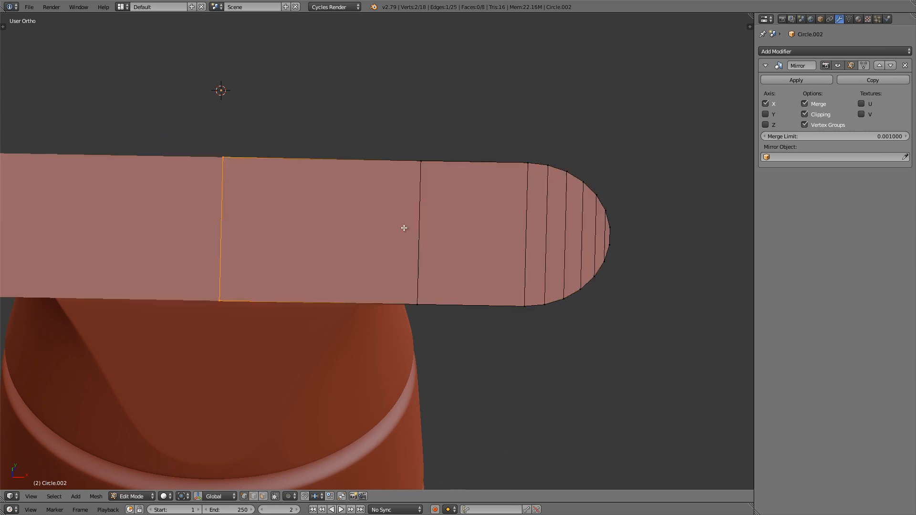
Step: In front wireframe view, box-select the guard's 16 outer vertices beyond the handle's edge, leaving out the mirror-center pair
shift+middle_drag(404, 228, 430, 219)
key(KP_1)
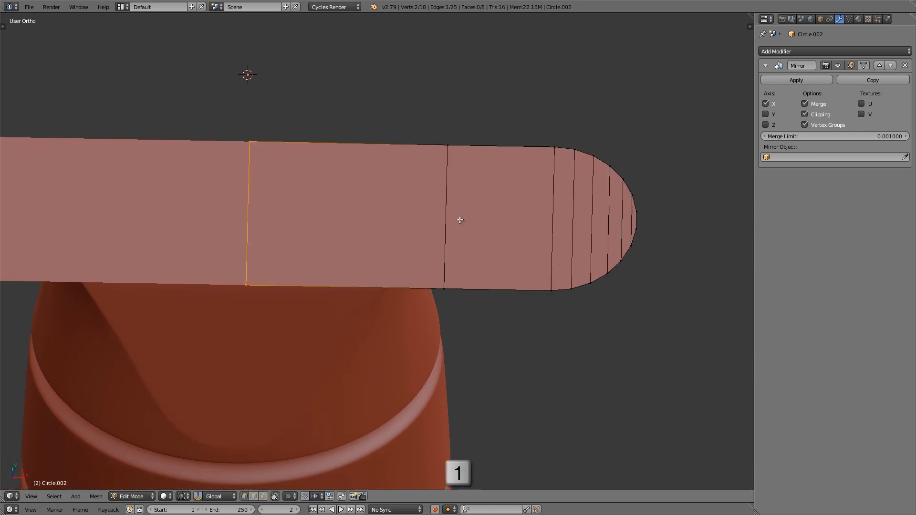
key(z)
shift+middle_drag(460, 220, 366, 174)
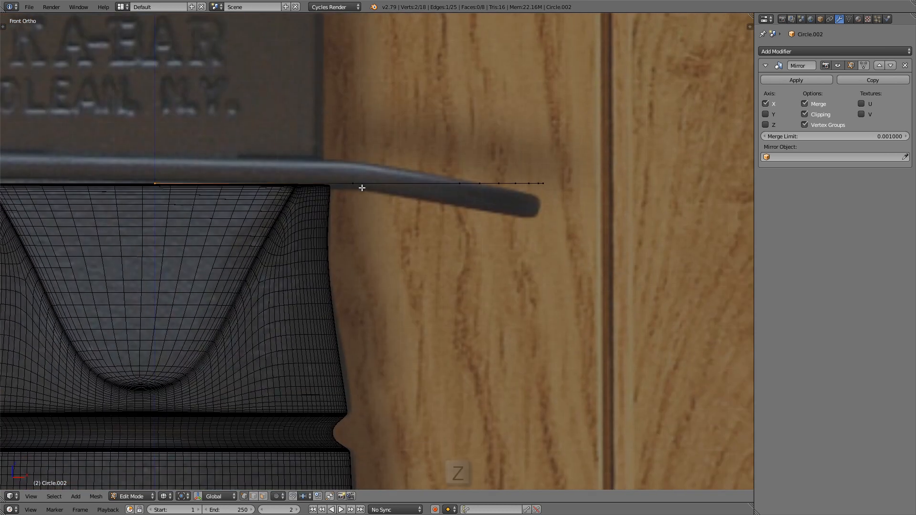
key(a)
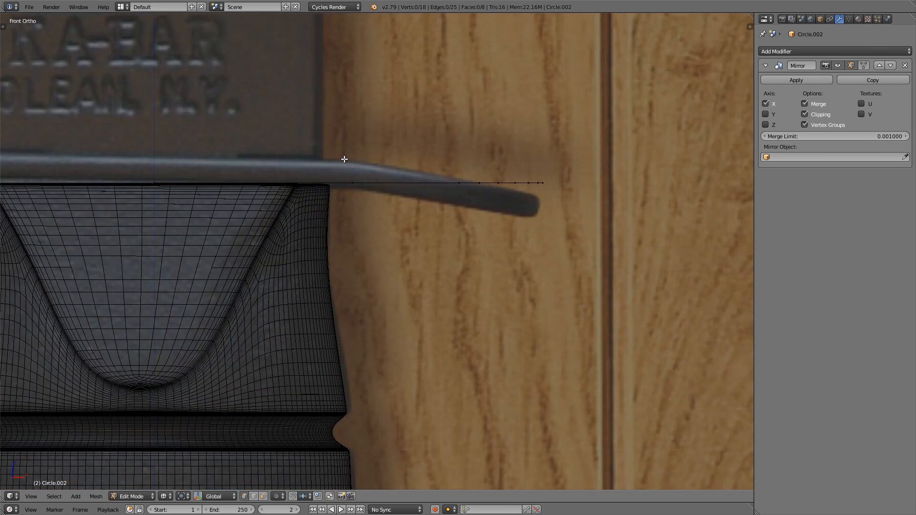
key(b)
drag(338, 139, 593, 225)
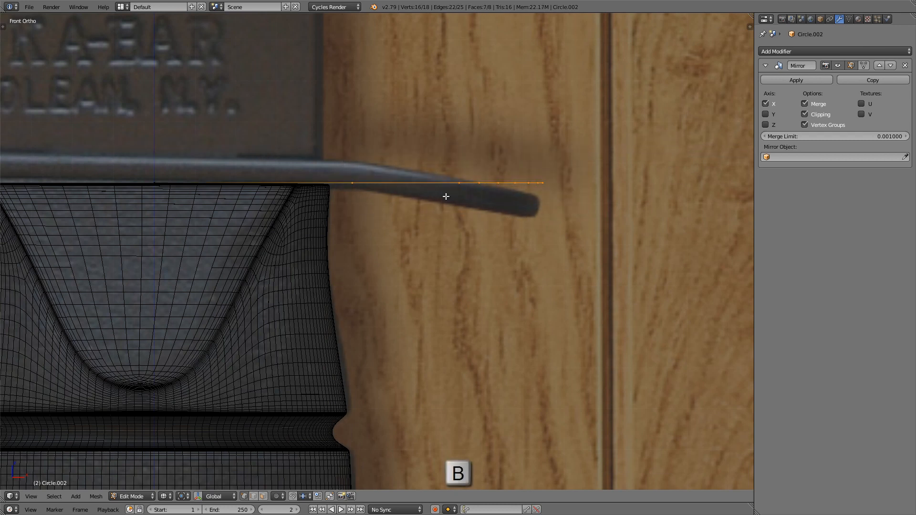
Step: Make the innermost selected vertex near the handle's edge the active one and set the pivot point to Active Element
scroll(393, 185, up, 3)
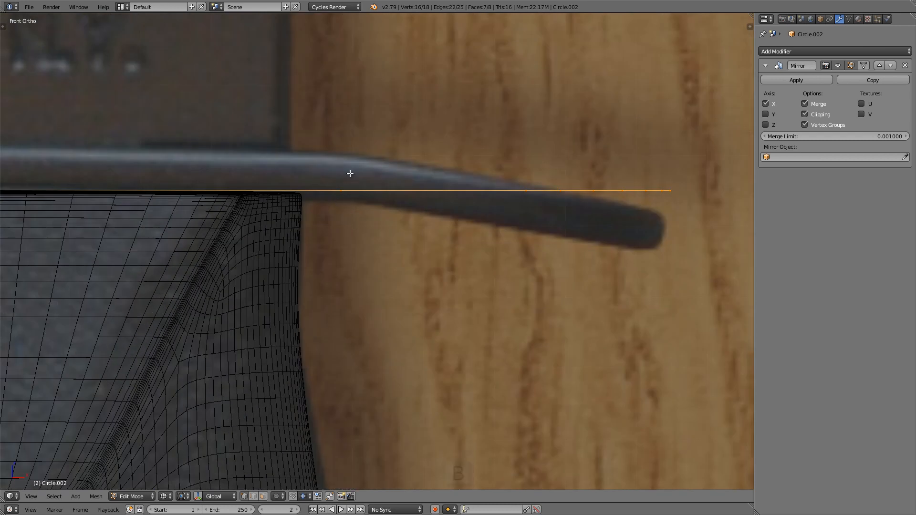
middle_drag(364, 190, 346, 192)
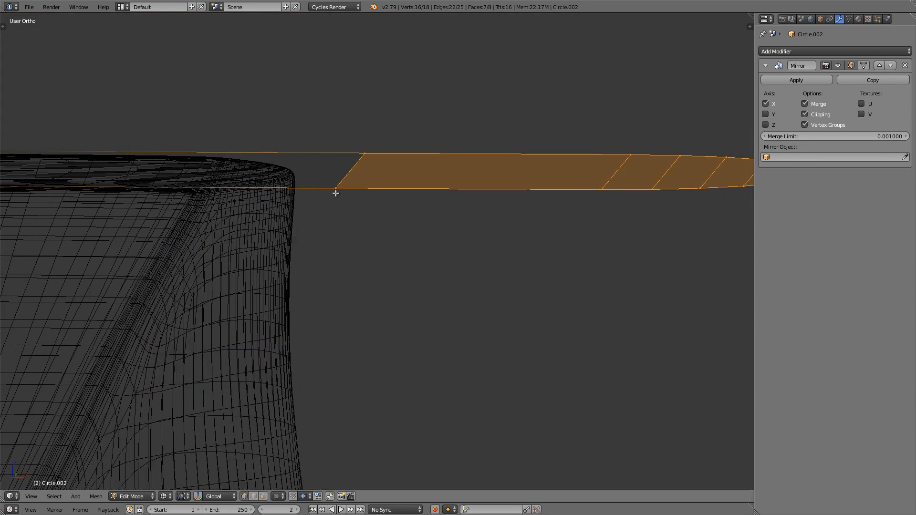
shift+right_click(336, 190)
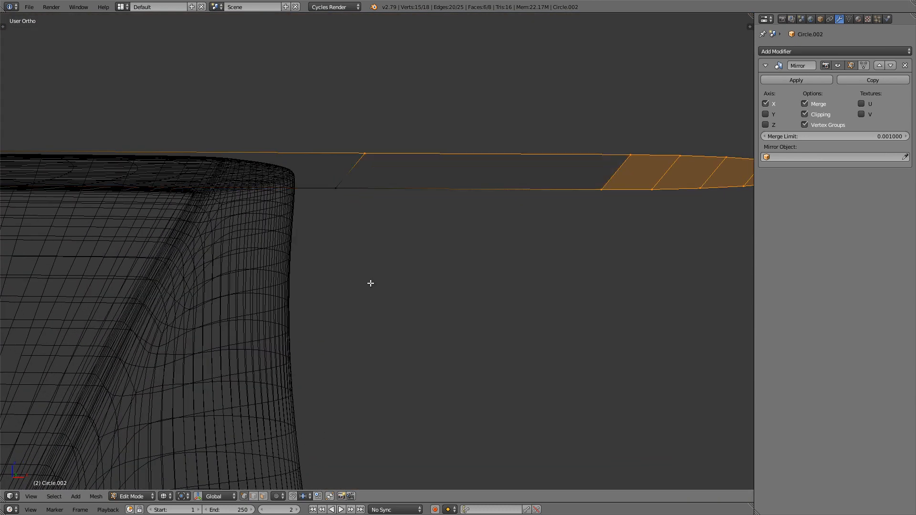
shift+right_click(335, 189)
scroll(342, 193, up, 5)
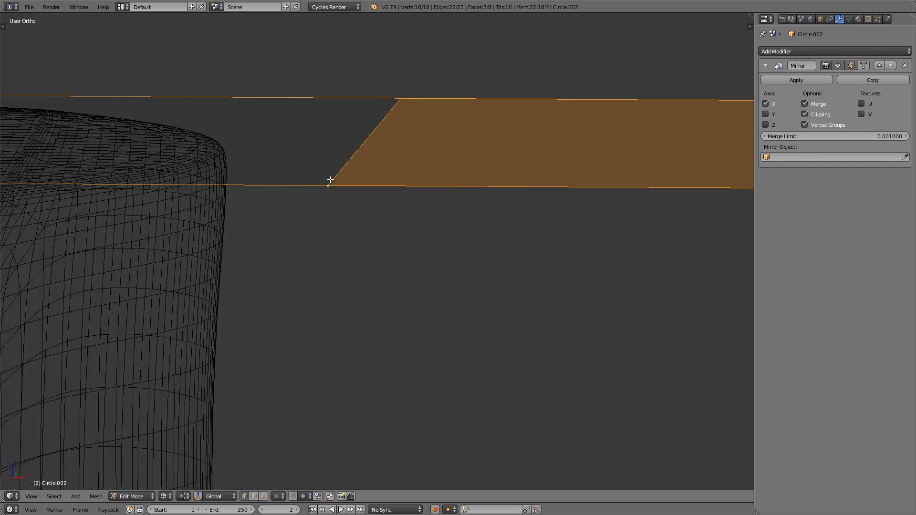
scroll(330, 180, down, 3)
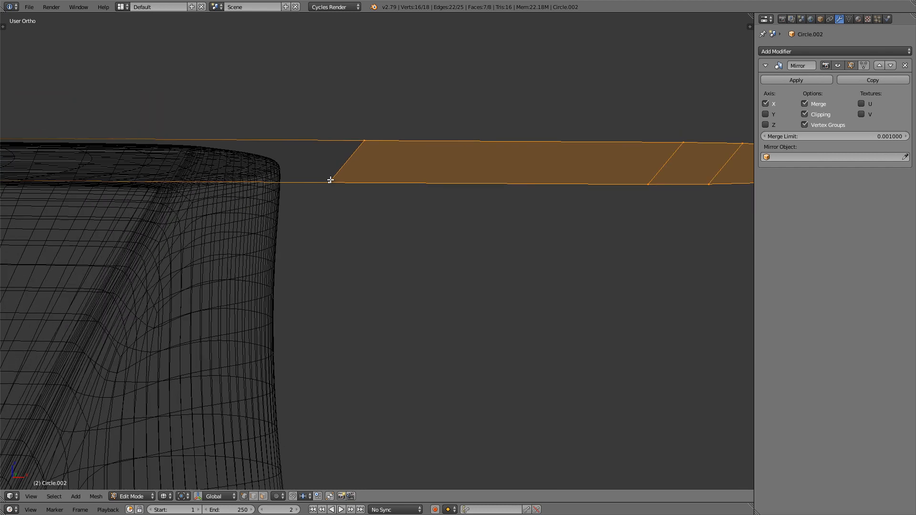
key(KP_1)
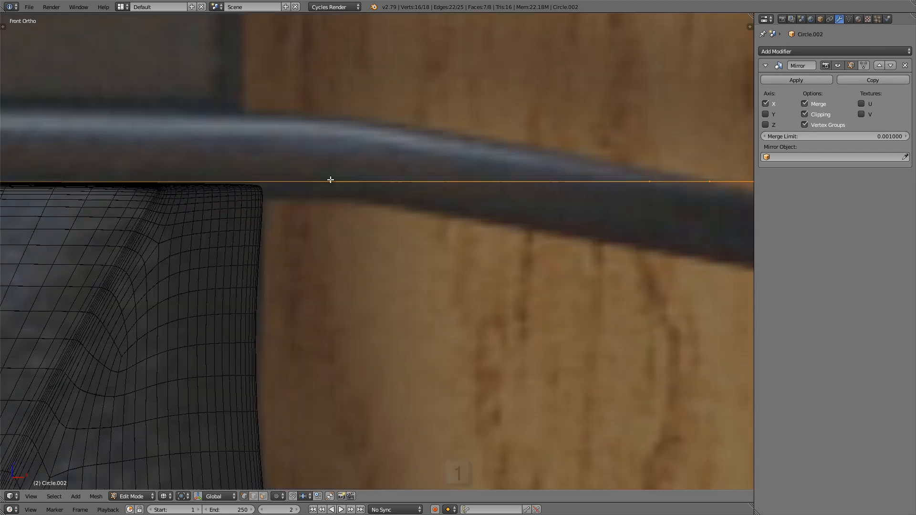
scroll(463, 190, down, 2)
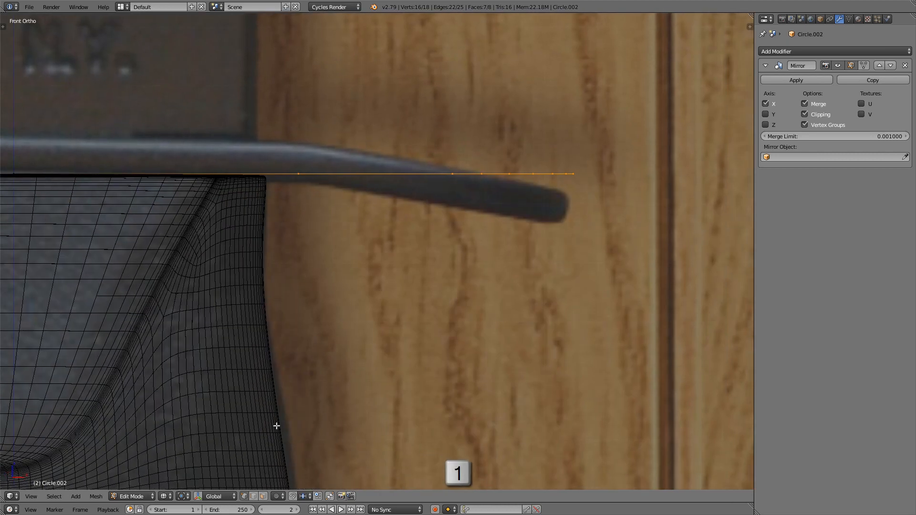
click(183, 496)
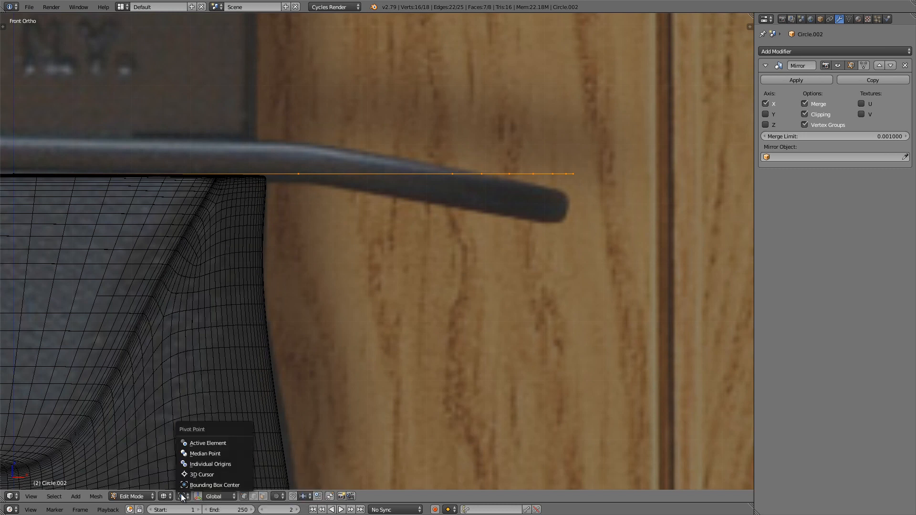
click(226, 443)
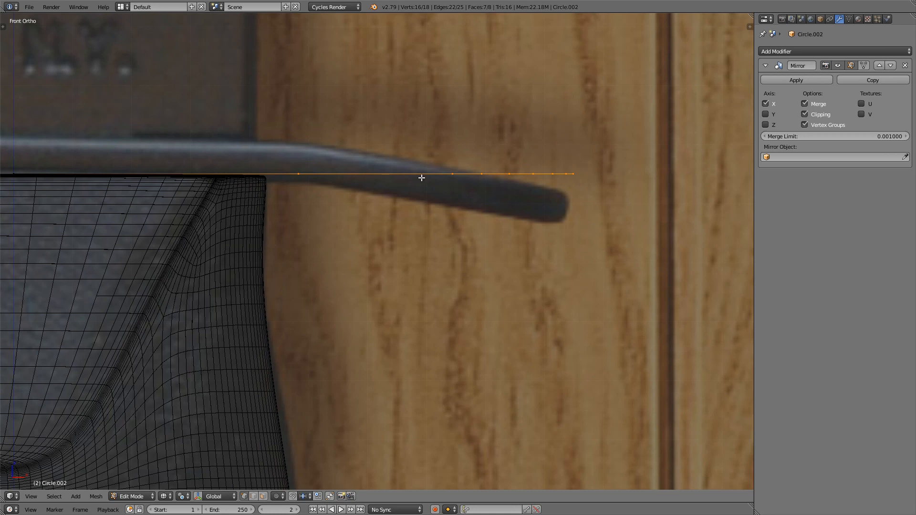
key(s)
right_click(511, 139)
key(r)
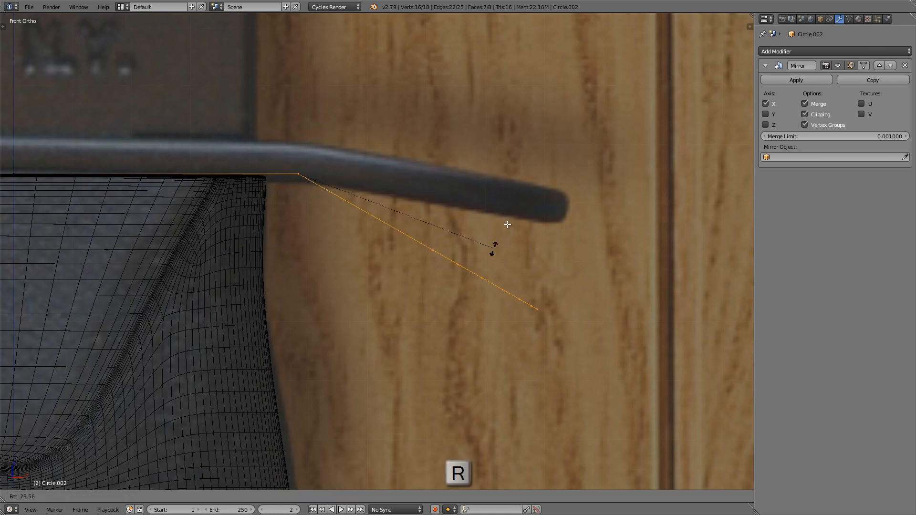
right_click(504, 178)
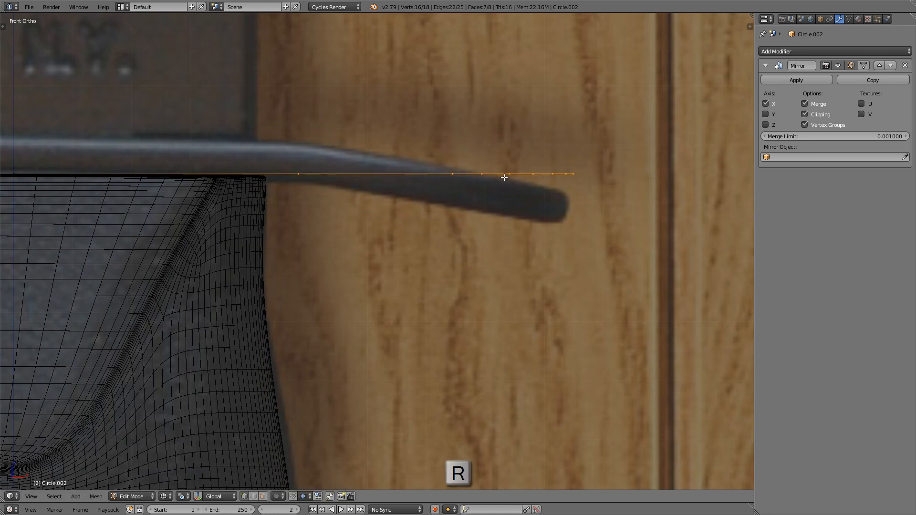
Step: In front view, rotate the guard's selected outer section about 9.4° downward around the active vertex to follow the reference image
shift+middle_drag(538, 159, 542, 171)
key(r)
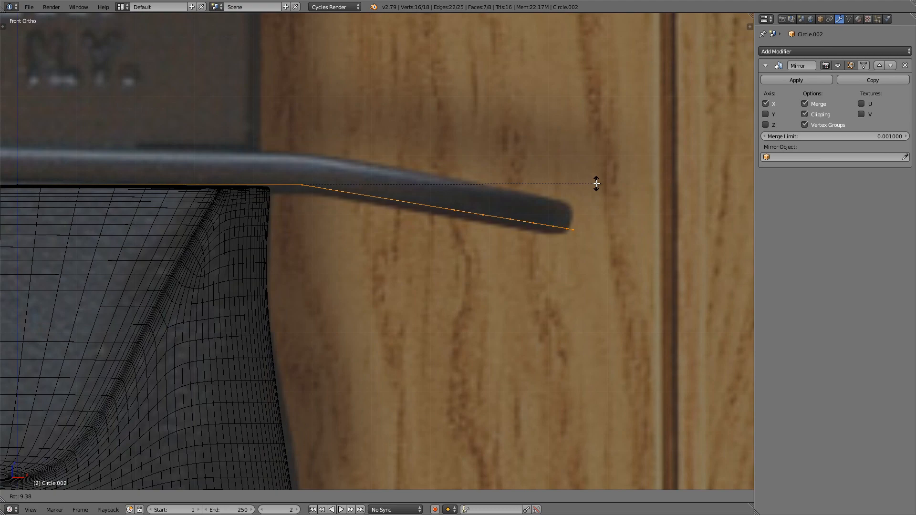
click(596, 183)
scroll(420, 204, down, 3)
mouse_move(419, 205)
middle_down()
mouse_move(419, 221)
mouse_move(407, 207)
middle_up()
key(z)
key(z)
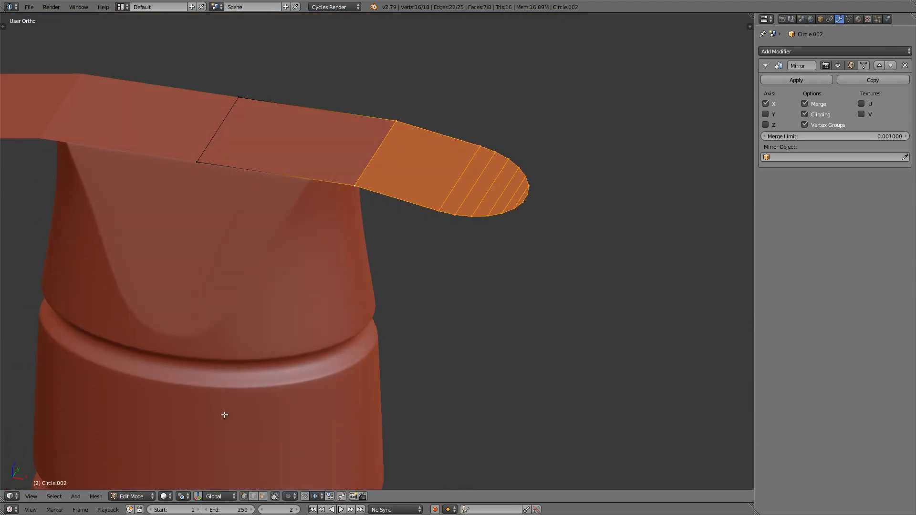
Step: Open the pivot point options
click(182, 497)
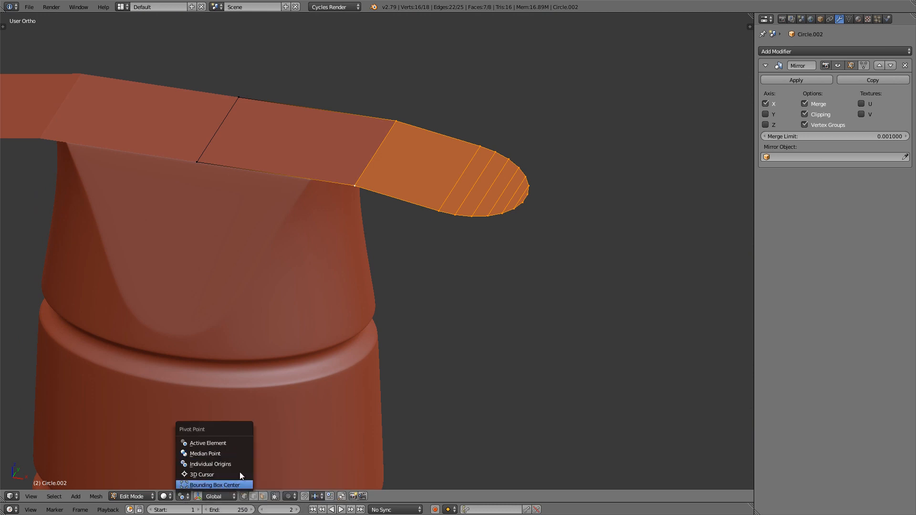
Step: Set the pivot point to Bounding Box Center and add a Solidify modifier to the guard
click(183, 496)
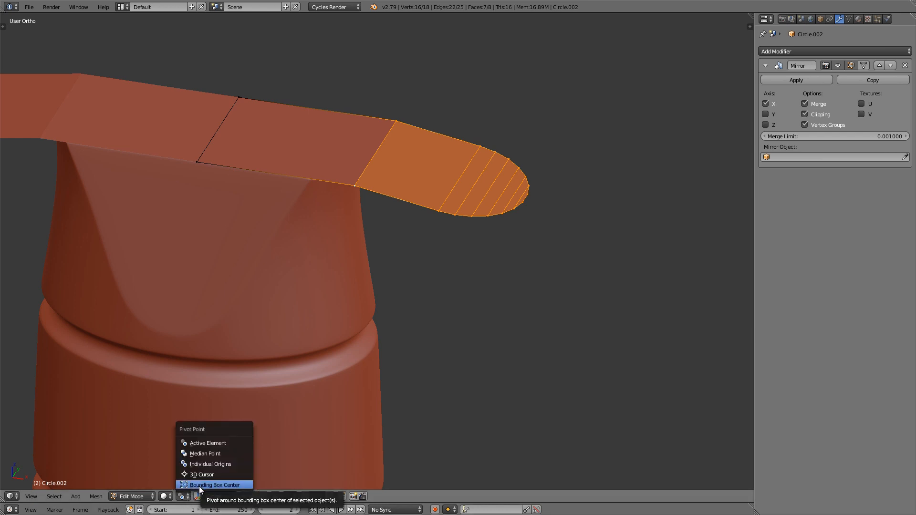
click(199, 484)
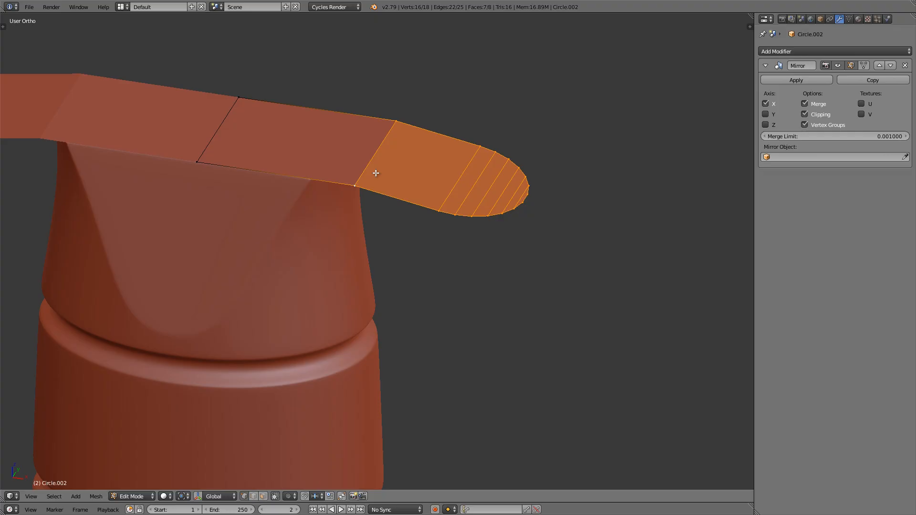
click(817, 53)
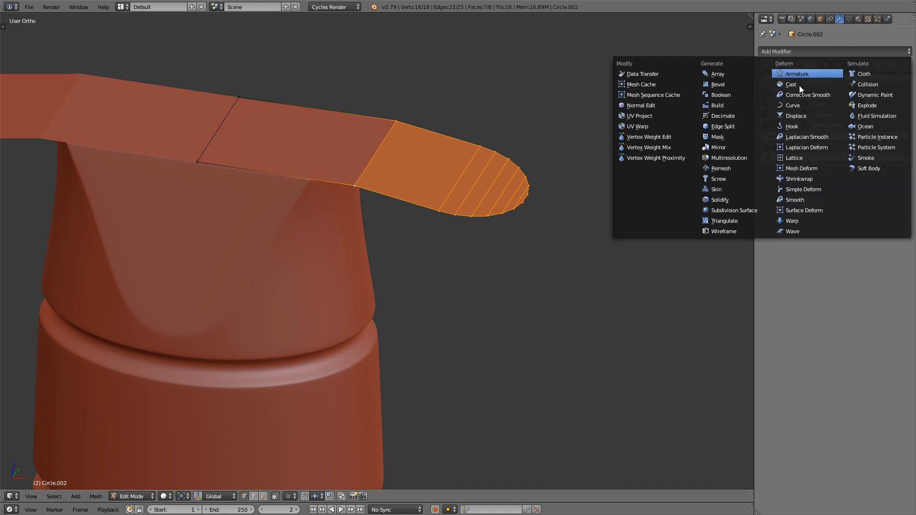
click(741, 199)
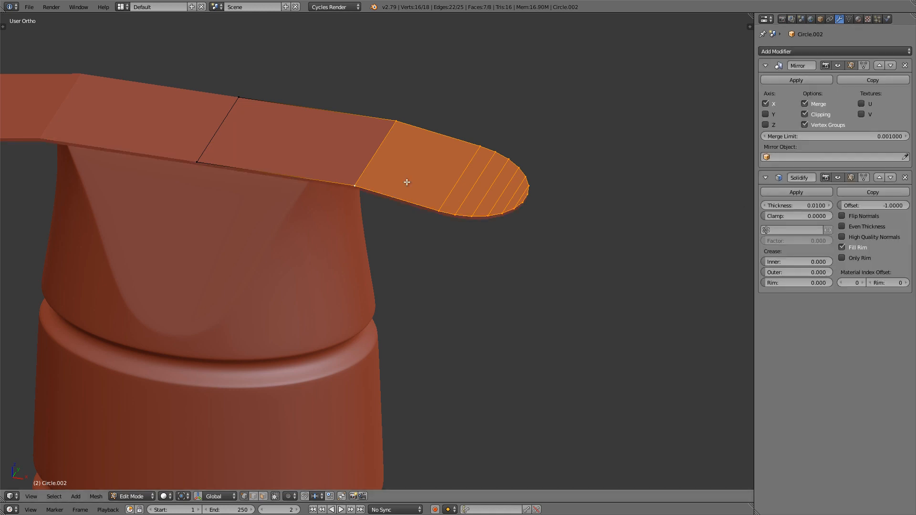
Step: In front view, set the guard's Solidify thickness to -0.05 to match the reference image
key(3)
key(1)
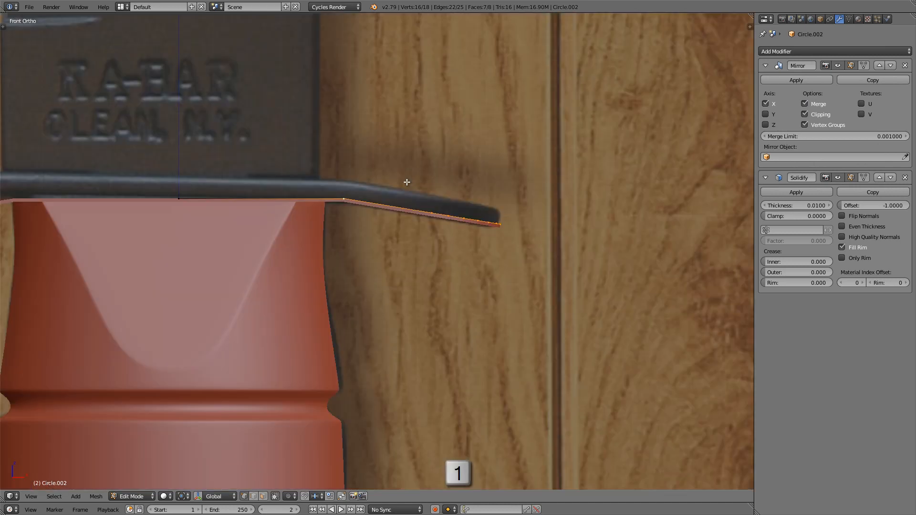
scroll(407, 182, up, 4)
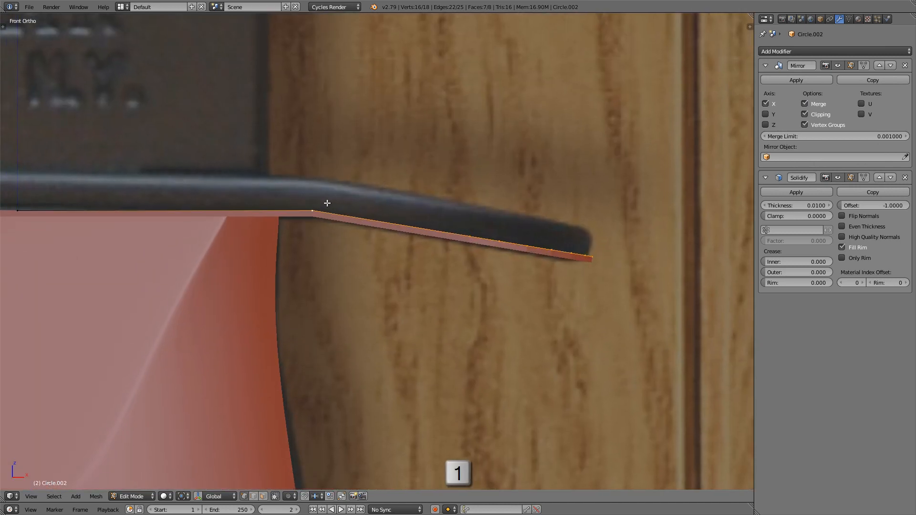
shift+middle_drag(314, 196, 314, 206)
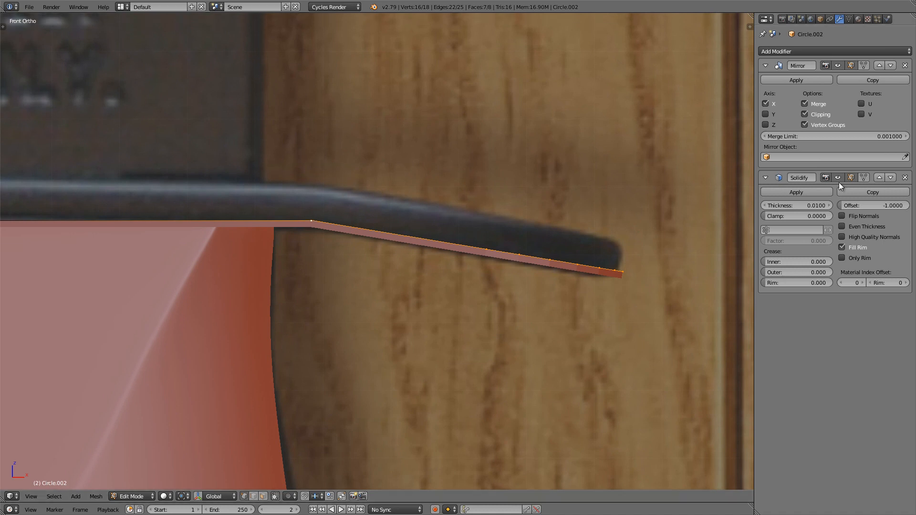
drag(797, 205, 764, 213)
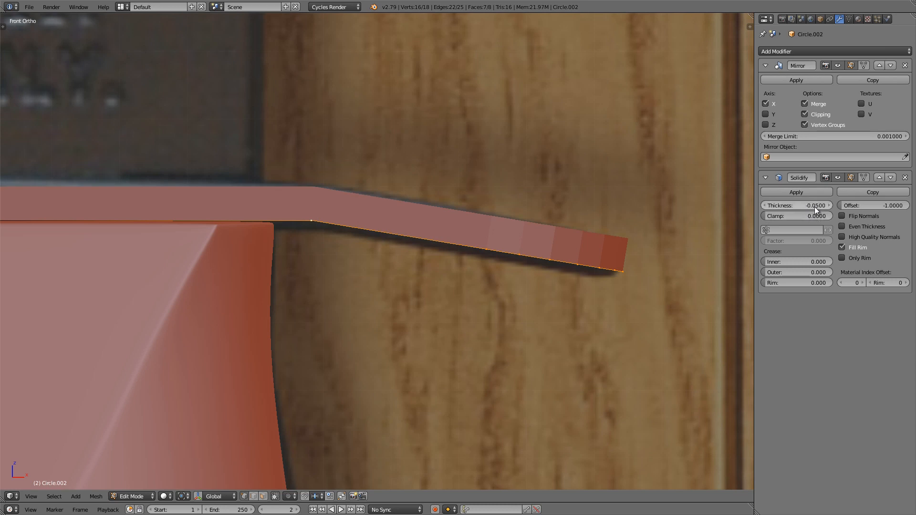
scroll(356, 204, down, 4)
scroll(476, 211, down, 3)
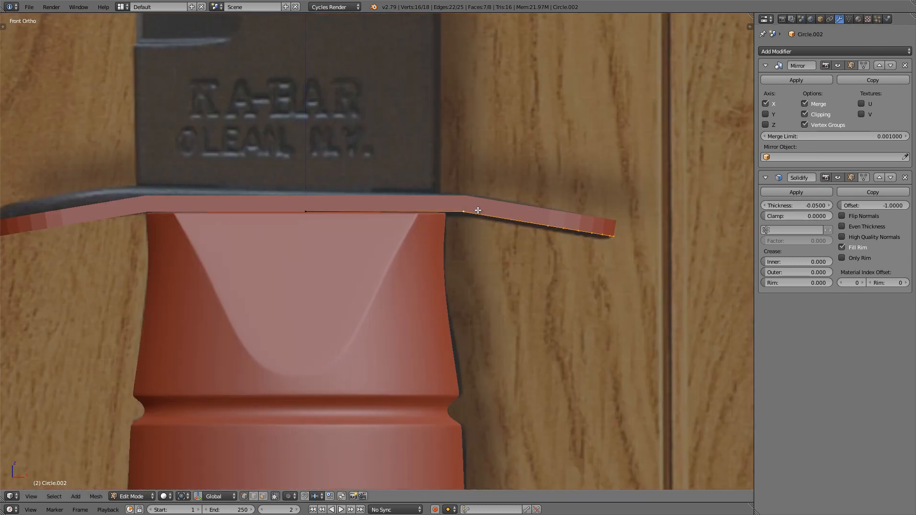
Step: Select the edge across the guard where it bends down and bevel it by about 0.05
middle_drag(476, 211, 409, 94)
scroll(510, 215, up, 5)
middle_drag(510, 215, 431, 258)
scroll(353, 238, up, 3)
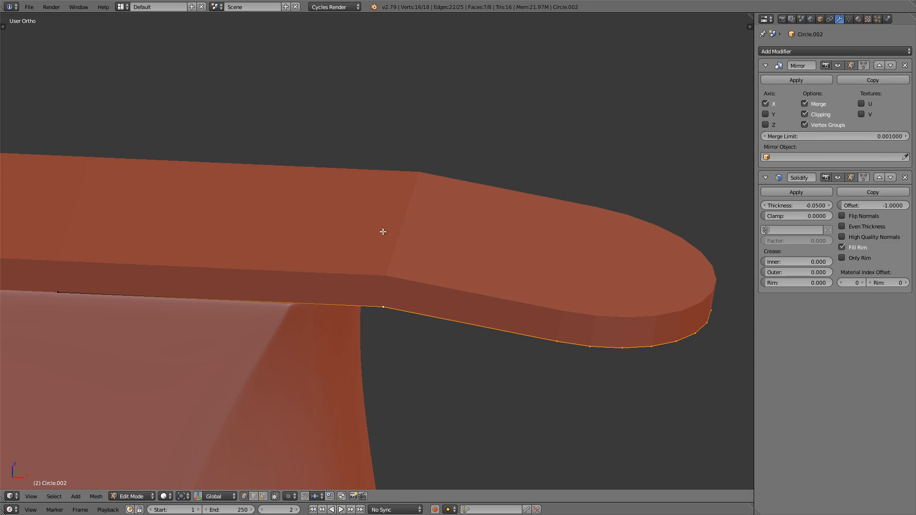
key(z)
right_click(411, 256)
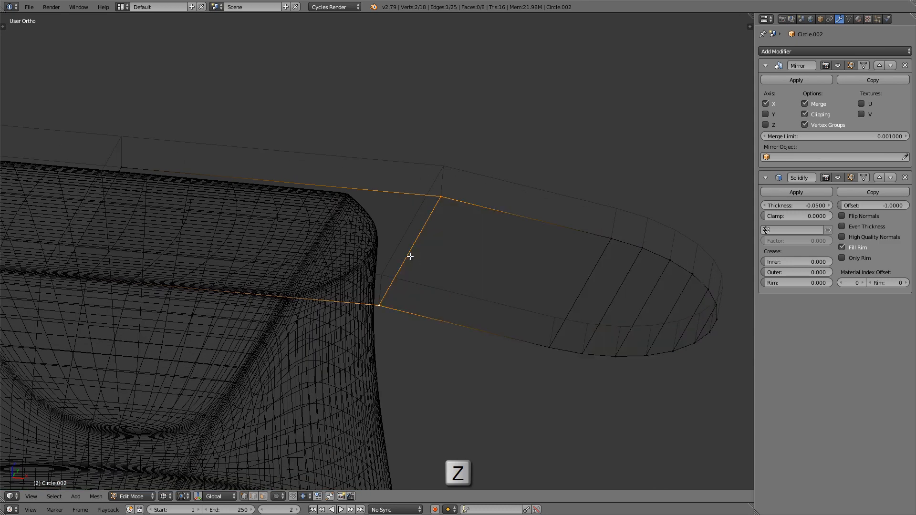
middle_drag(406, 270, 403, 250)
key(z)
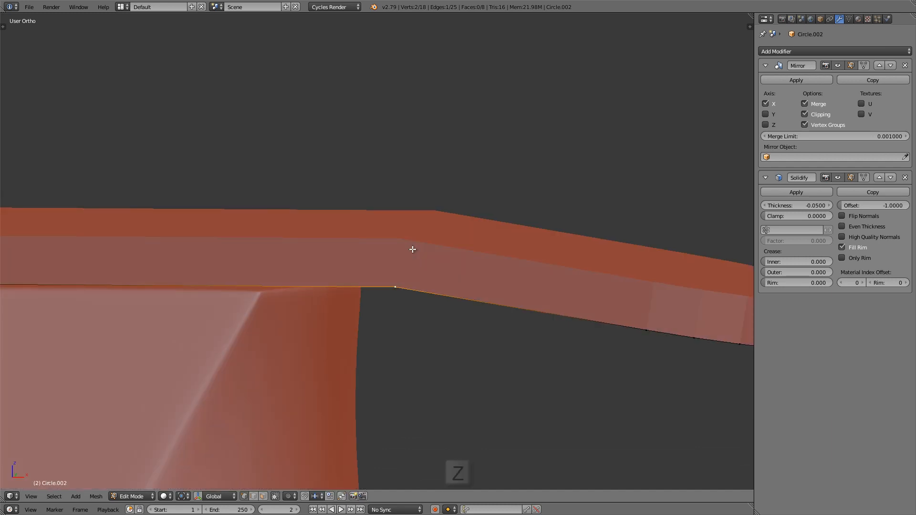
key(KP_1)
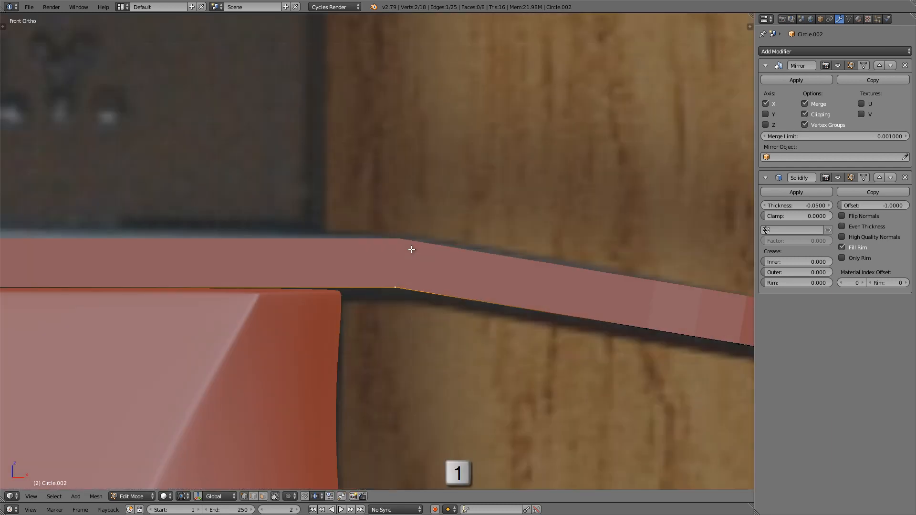
shift+scroll(408, 241, down, 3)
key(ctrl+b)
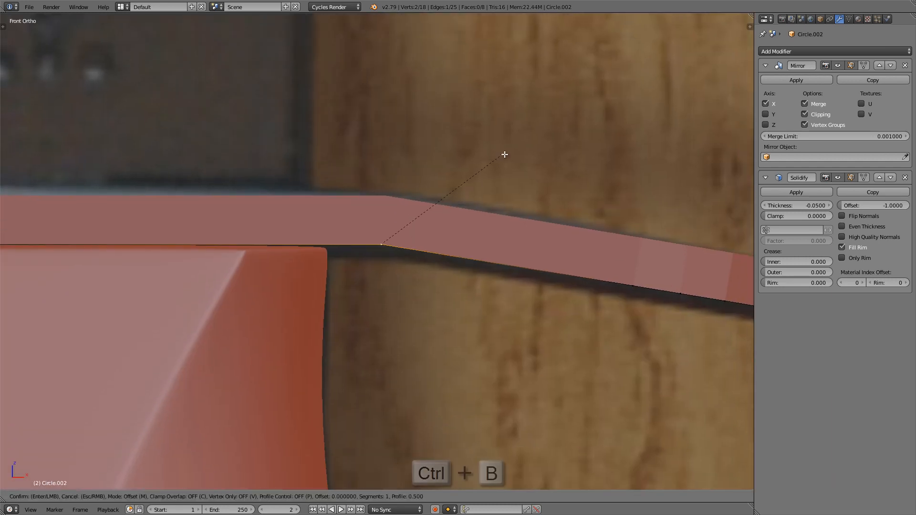
click(560, 154)
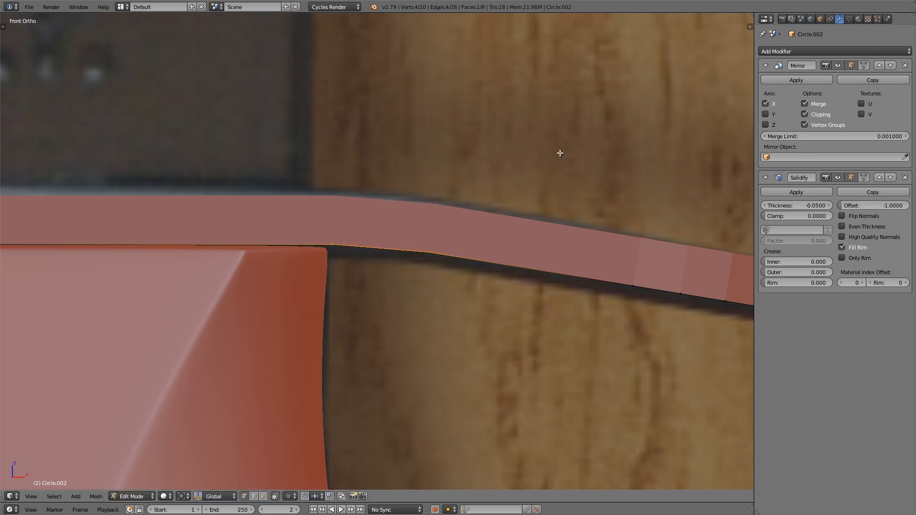
Step: Set the bend bevel's segments to 3, checking it in wireframe before returning to solid shading
middle_drag(395, 226, 410, 249)
key(z)
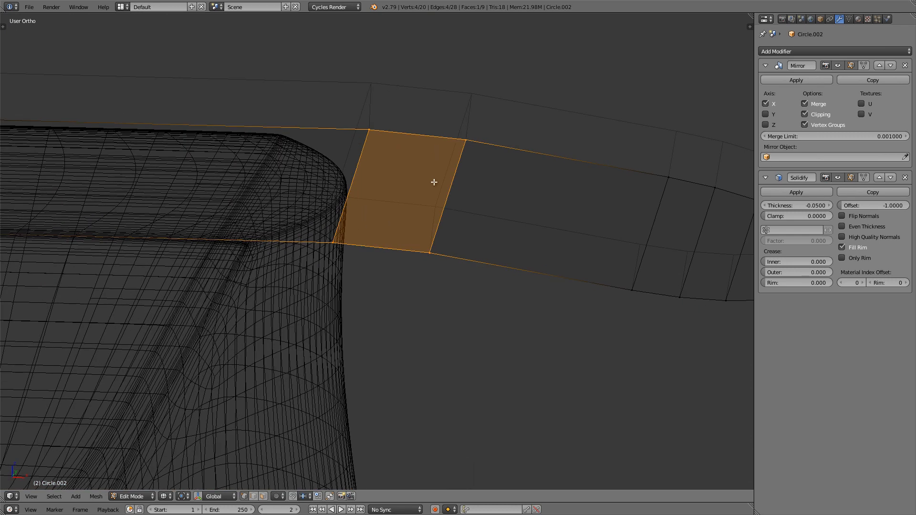
key(t)
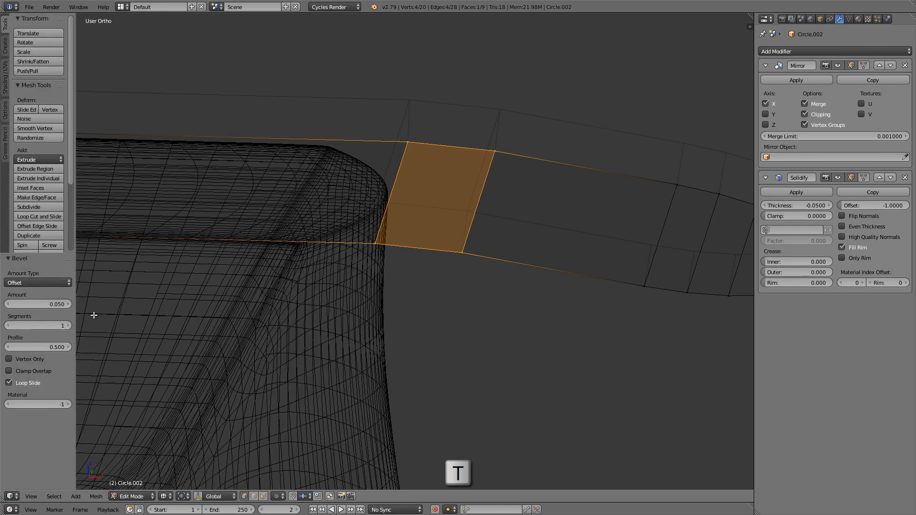
click(70, 325)
click(70, 326)
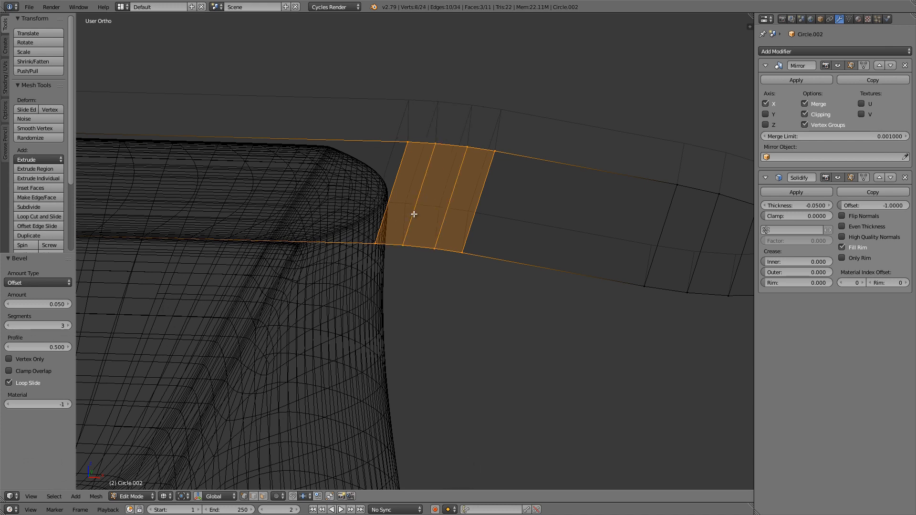
key(z)
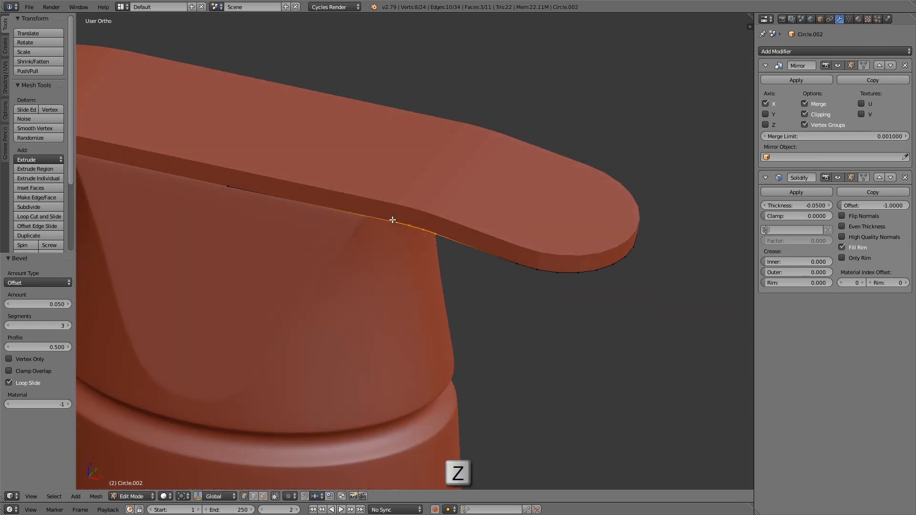
Step: Leave Edit Mode and apply smooth shading to the whole guard
middle_drag(392, 220, 400, 219)
scroll(416, 211, up, 3)
scroll(418, 207, down, 4)
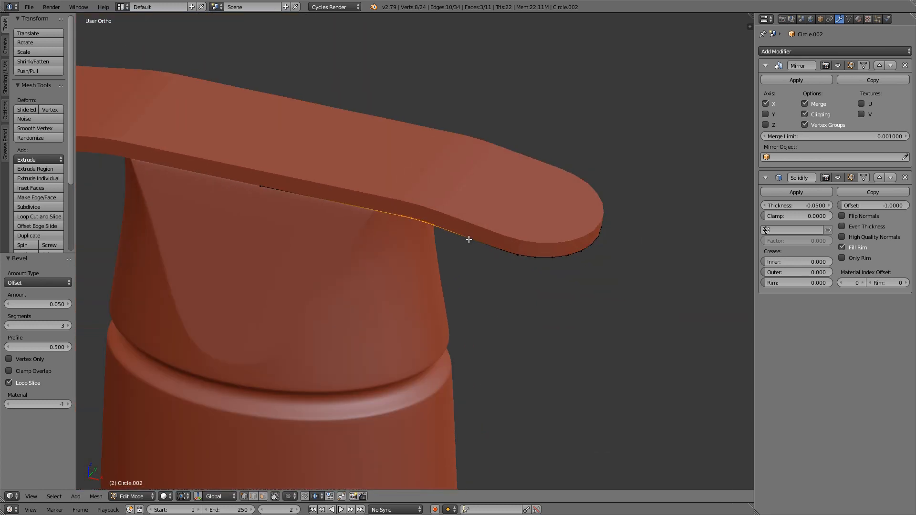
shift+middle_drag(469, 239, 451, 249)
key(Tab)
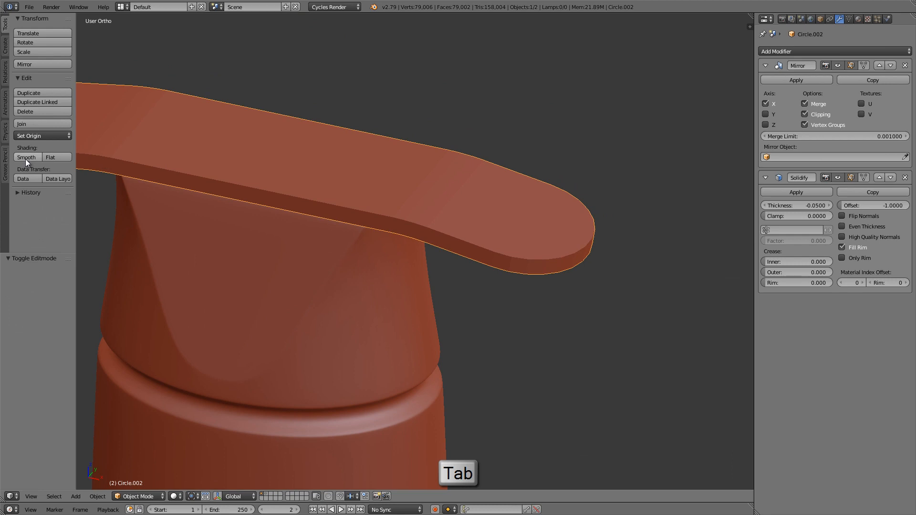
click(26, 158)
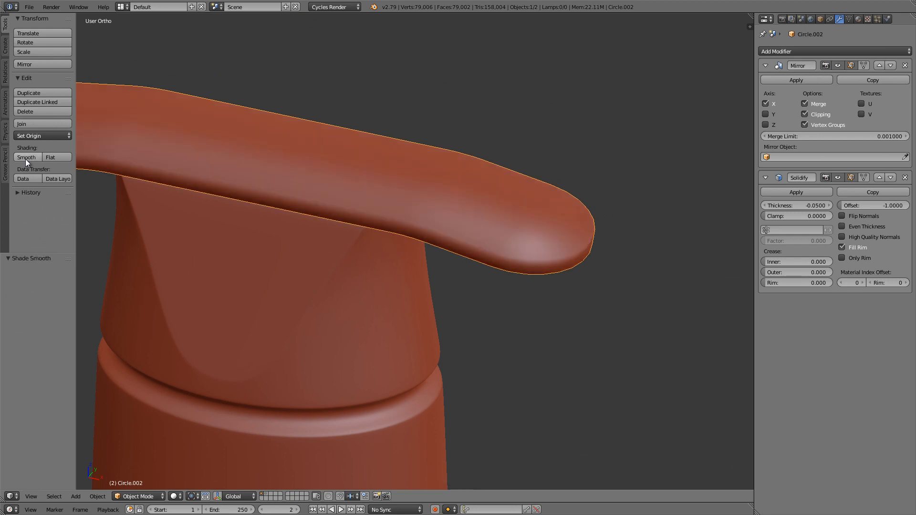
key(t)
Step: Add a Bevel modifier to the guard and set its limit method to Angle, viewing the mesh in wireframe
scroll(430, 227, down, 3)
shift+middle_drag(358, 212, 398, 230)
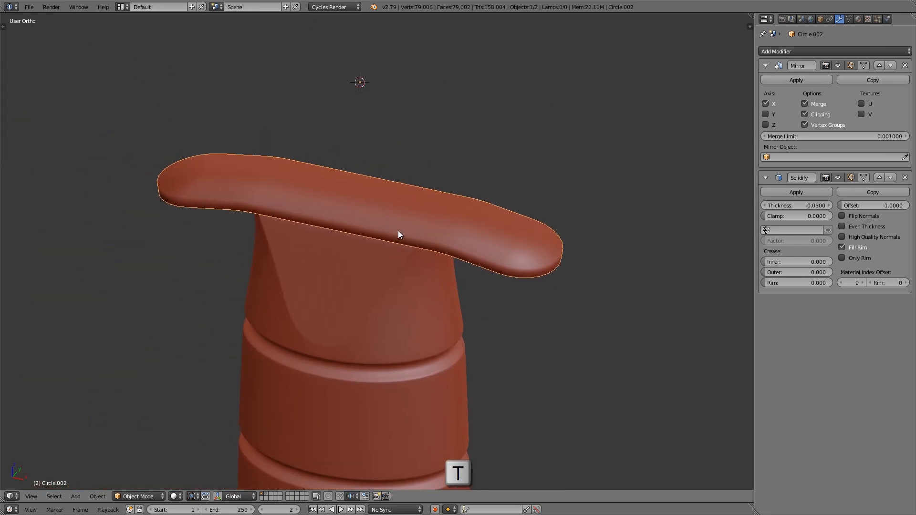
scroll(399, 234, up, 1)
shift+middle_drag(562, 278, 549, 282)
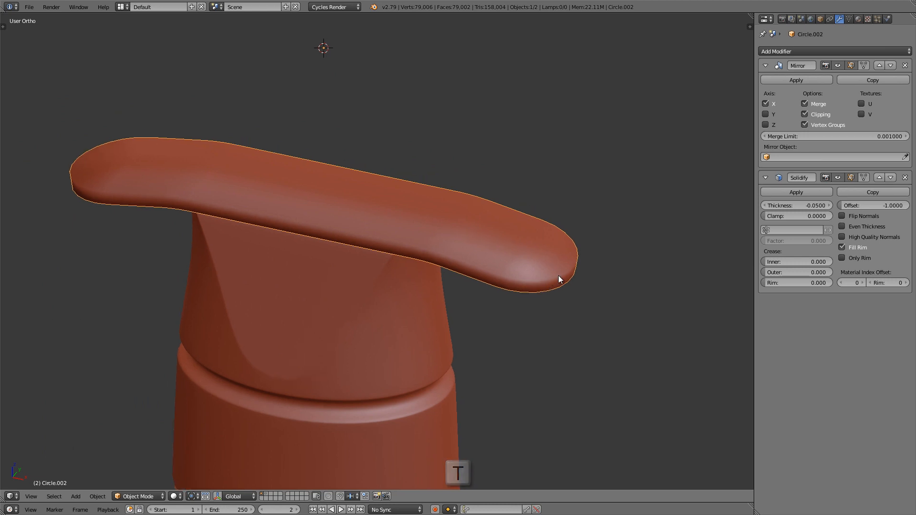
click(805, 50)
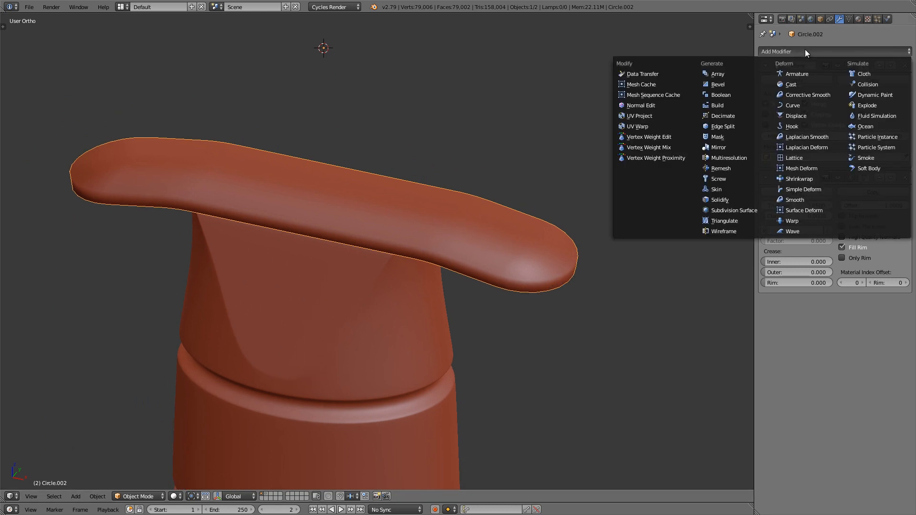
click(739, 84)
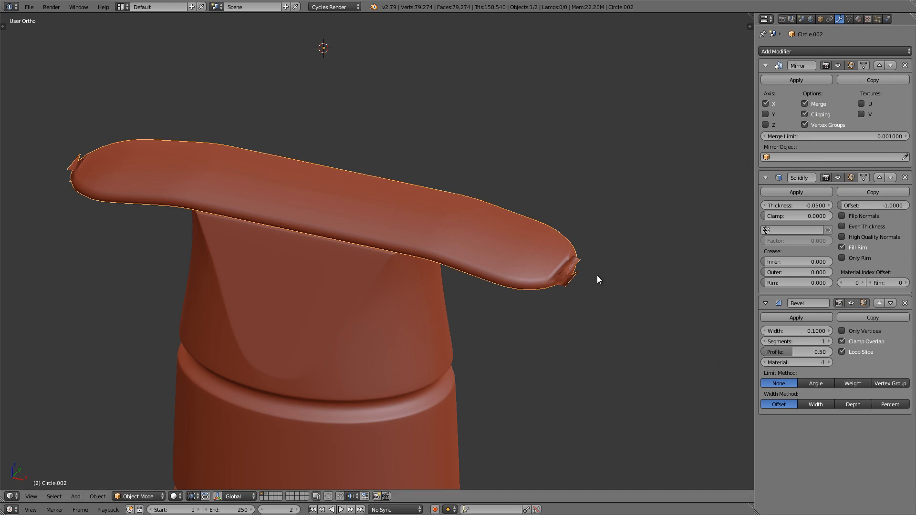
key(z)
scroll(573, 279, up, 5)
middle_drag(409, 259, 297, 238)
click(812, 384)
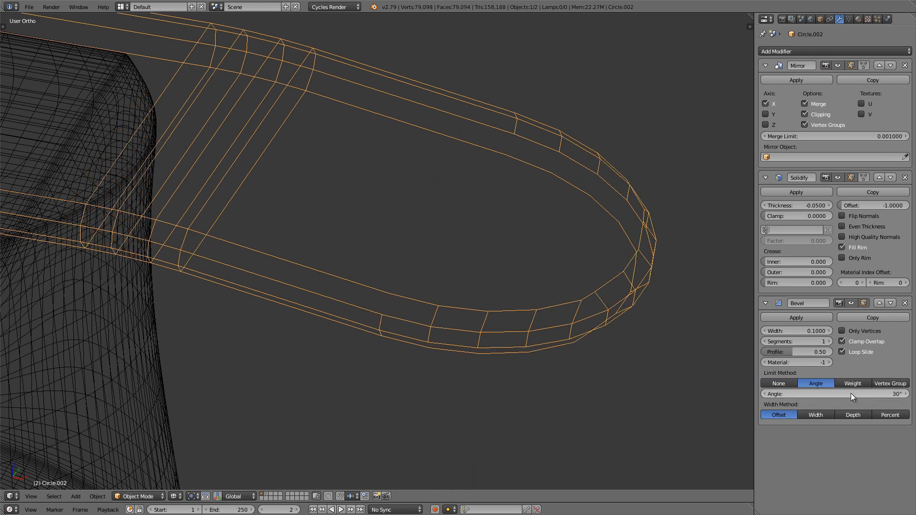
Step: Set the guard's Bevel modifier to 3 segments and check the rounded rim in solid shading
middle_drag(296, 224, 443, 286)
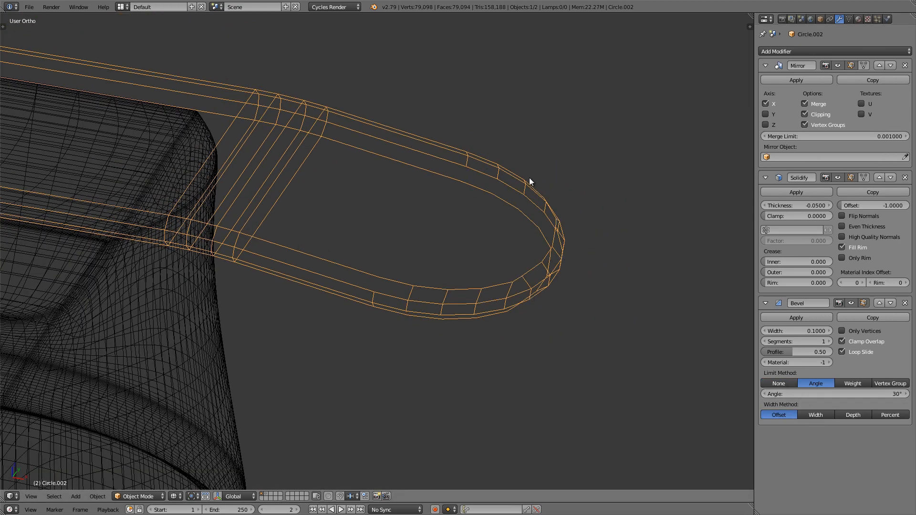
mouse_move(517, 265)
middle_down()
mouse_move(390, 254)
mouse_move(462, 213)
mouse_move(509, 245)
mouse_move(500, 258)
mouse_move(525, 267)
middle_up()
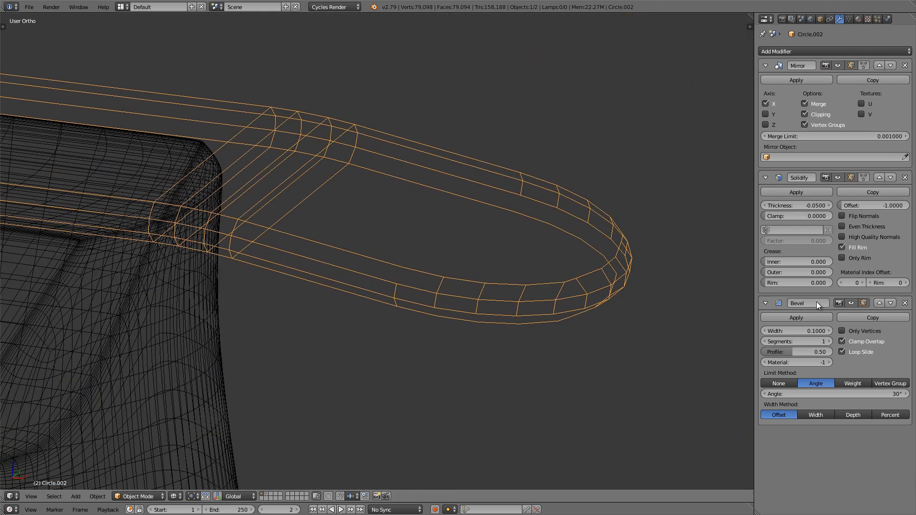
click(831, 342)
click(830, 342)
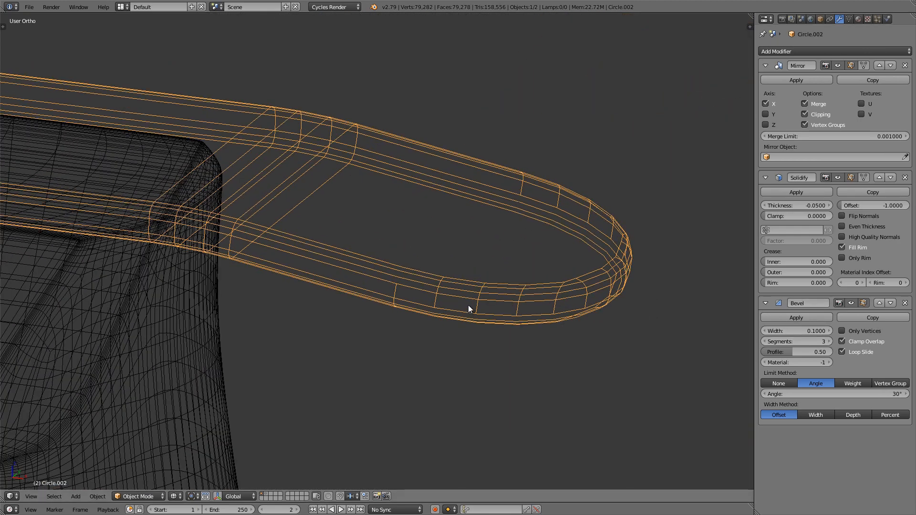
scroll(468, 305, down, 2)
key(z)
mouse_move(469, 303)
middle_down()
mouse_move(450, 272)
mouse_move(388, 280)
mouse_move(417, 309)
mouse_move(451, 308)
mouse_move(450, 250)
mouse_move(477, 313)
mouse_move(435, 359)
mouse_move(419, 301)
mouse_move(497, 264)
middle_up()
scroll(451, 304, down, 5)
scroll(435, 362, up, 3)
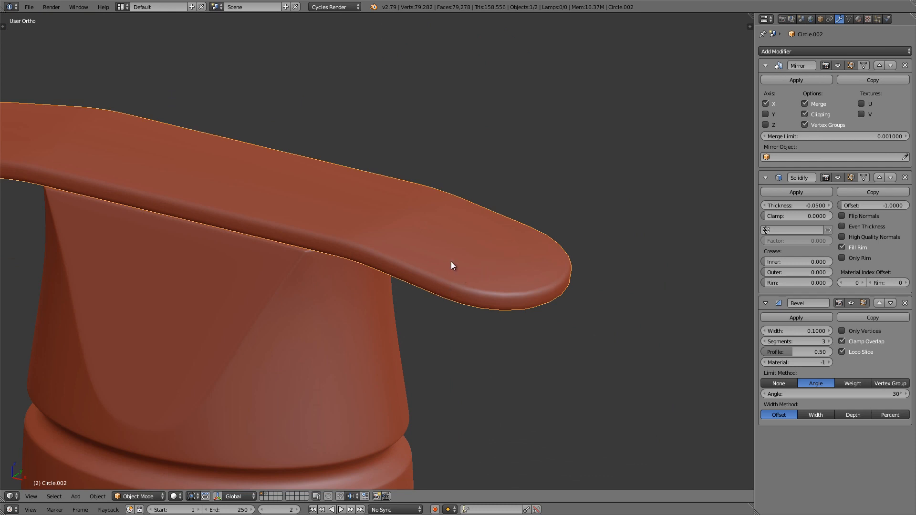
Step: Duplicate the guard in place and move the copy to another layer as a backup
key(shift+d)
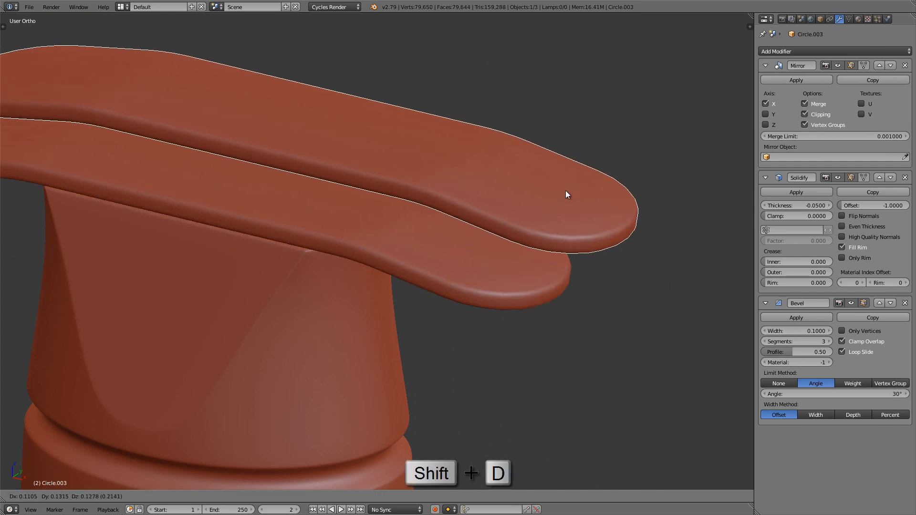
right_click(566, 194)
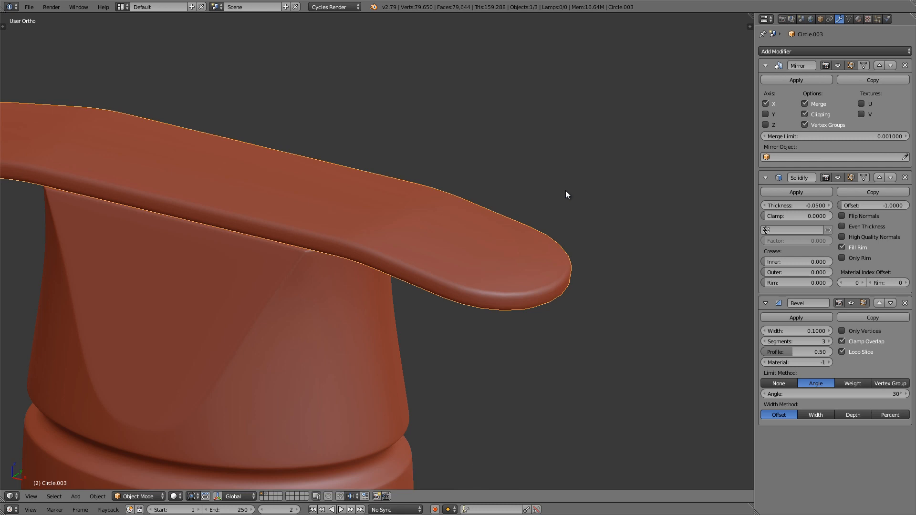
key(m)
click(651, 210)
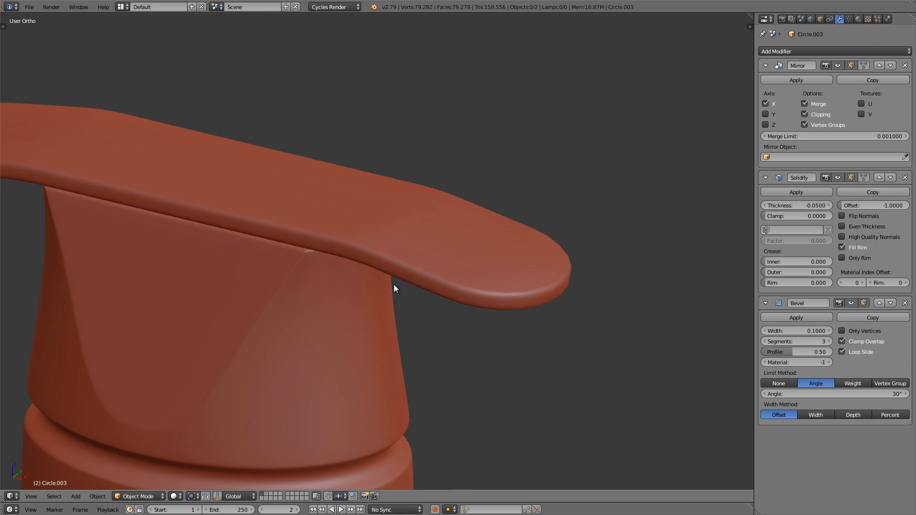
Step: Select the original guard on the visible layer and view it from above
right_click(471, 238)
shift+middle_drag(471, 239, 549, 283)
scroll(543, 223, down, 2)
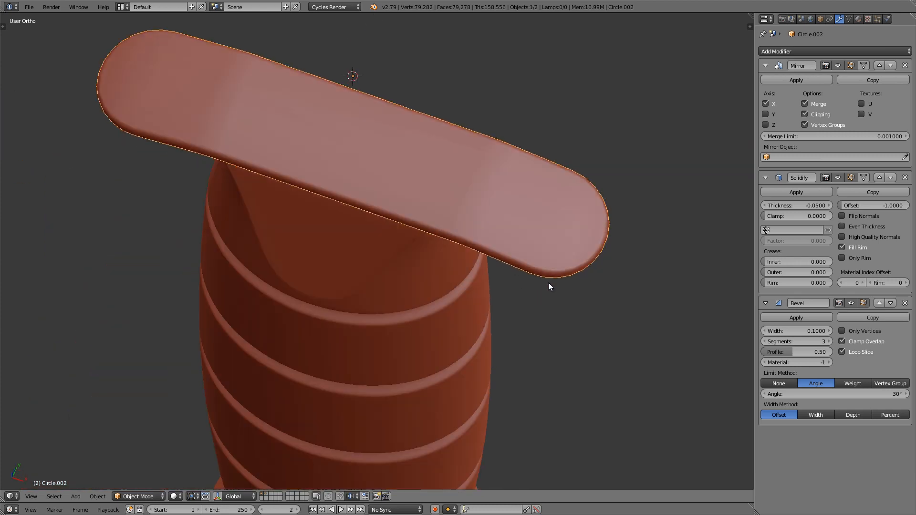
Step: Add a Subdivision Surface modifier with 2 view subdivisions to the guard and check it in wireframe and solid shading
scroll(582, 232, up, 3)
shift+middle_drag(582, 232, 557, 235)
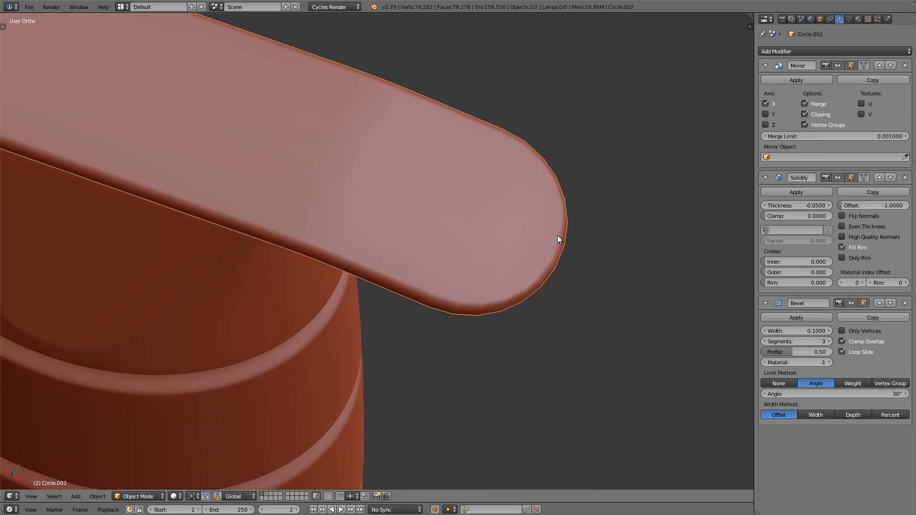
click(820, 50)
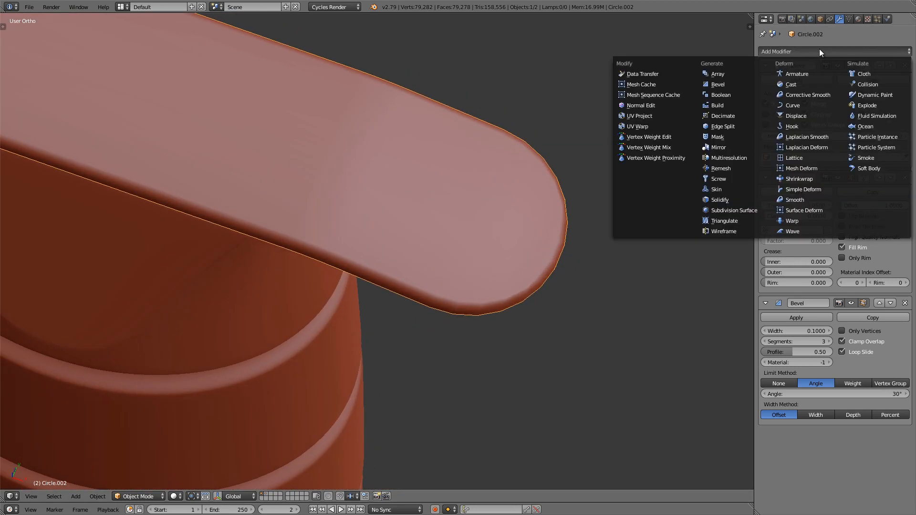
click(737, 209)
scroll(837, 461, down, 1)
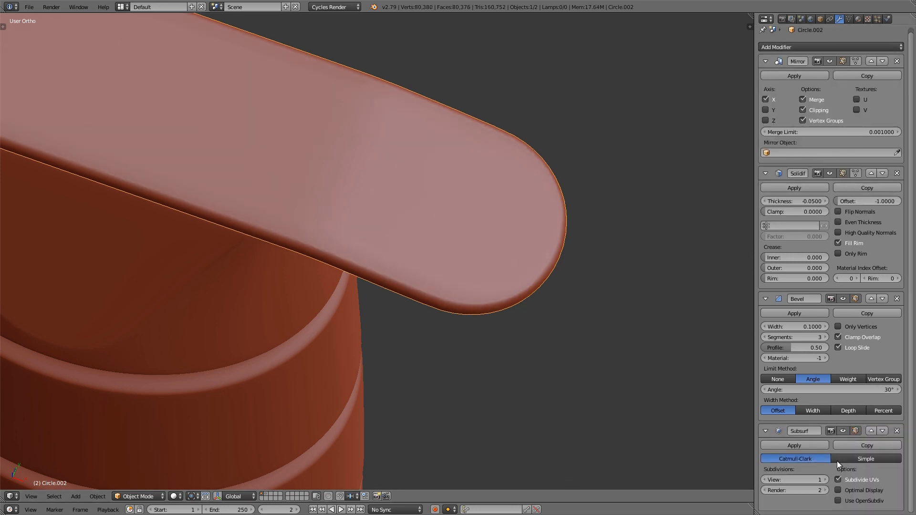
click(826, 480)
mouse_move(535, 258)
middle_down()
mouse_move(512, 238)
mouse_move(488, 185)
mouse_move(432, 183)
mouse_move(518, 220)
middle_up()
scroll(506, 213, down, 5)
key(z)
mouse_move(453, 243)
middle_down()
mouse_move(460, 195)
mouse_move(460, 215)
mouse_move(527, 241)
mouse_move(611, 239)
middle_up()
key(z)
scroll(464, 219, up, 4)
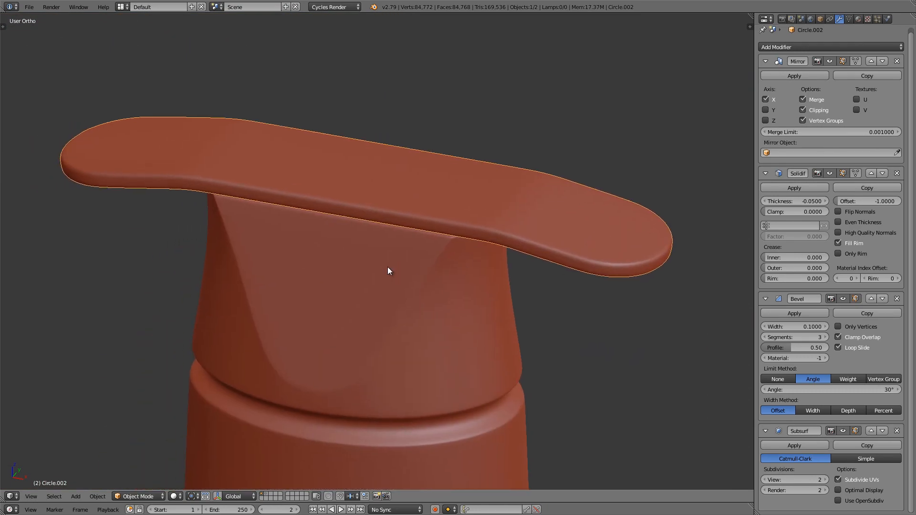
Step: Show the backup layer alongside the main one and select both guard copies in front-view wireframe
key(KP_1)
shift+middle_drag(387, 271, 487, 213)
scroll(468, 263, up, 1)
right_click(574, 236)
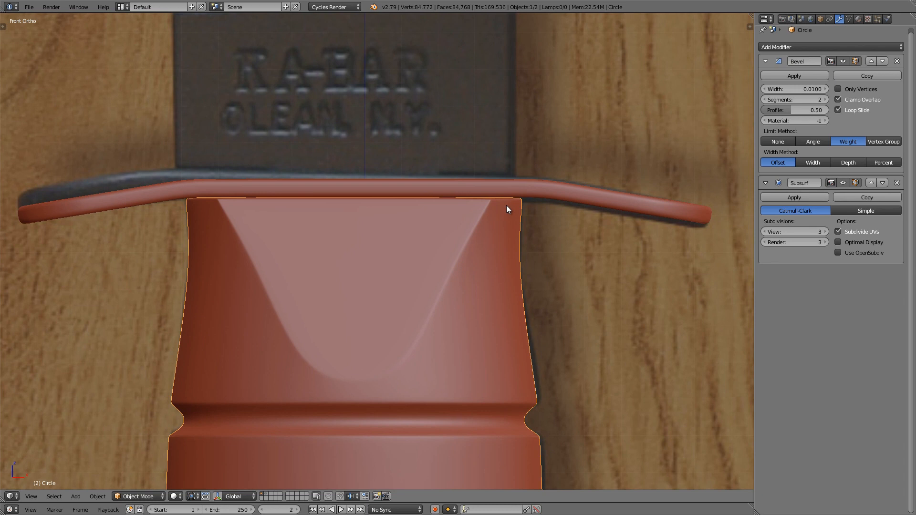
key(shift+2)
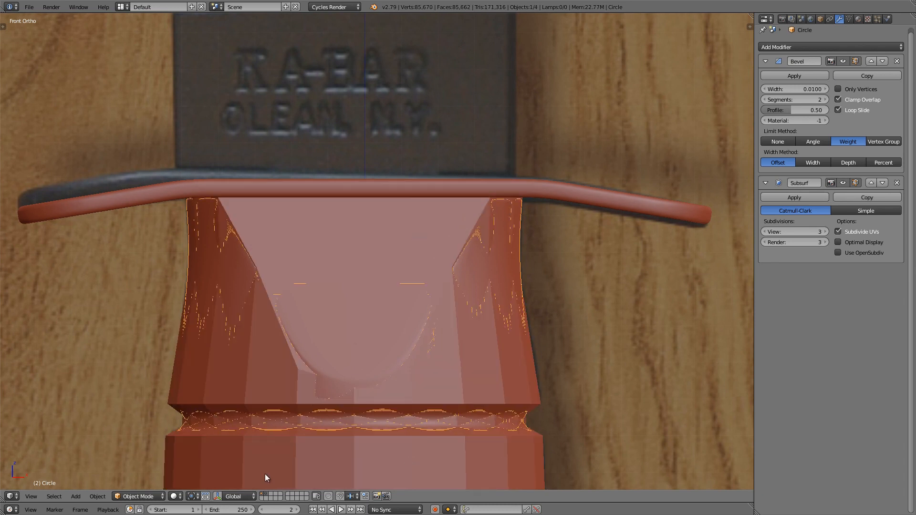
key(z)
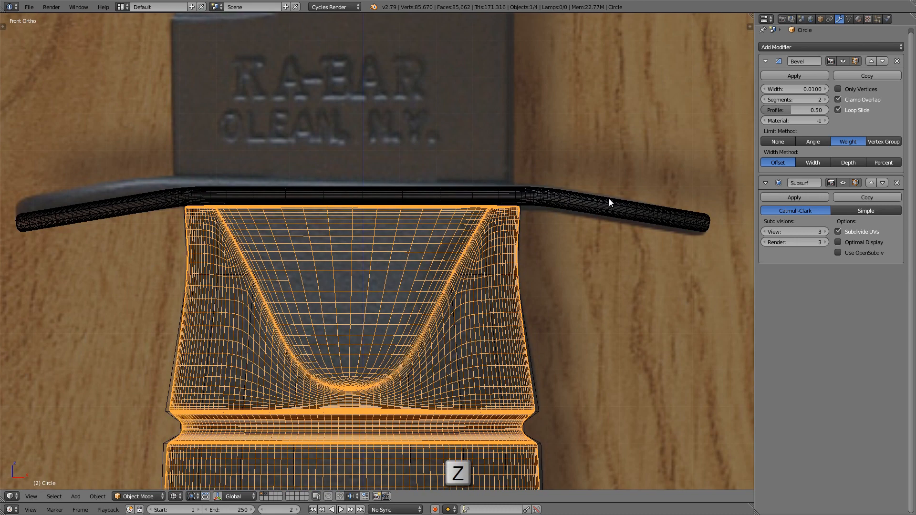
right_click(609, 198)
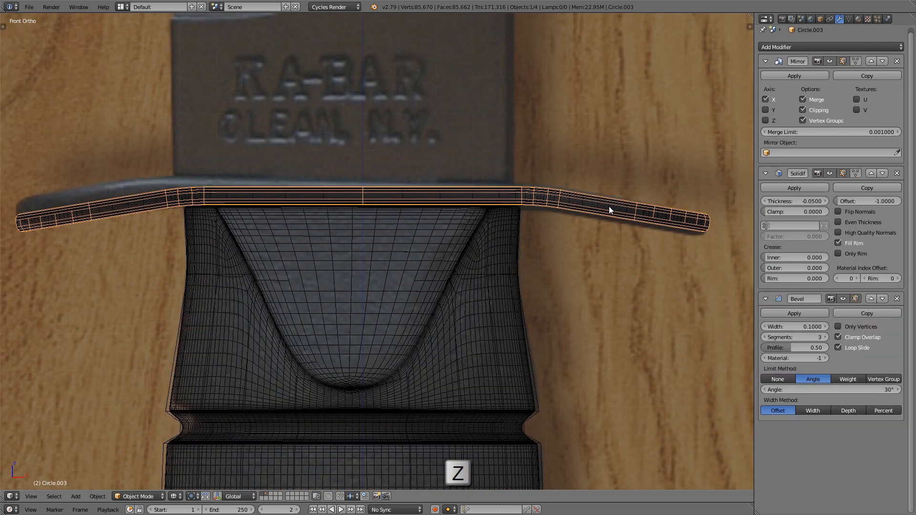
shift+right_click(609, 208)
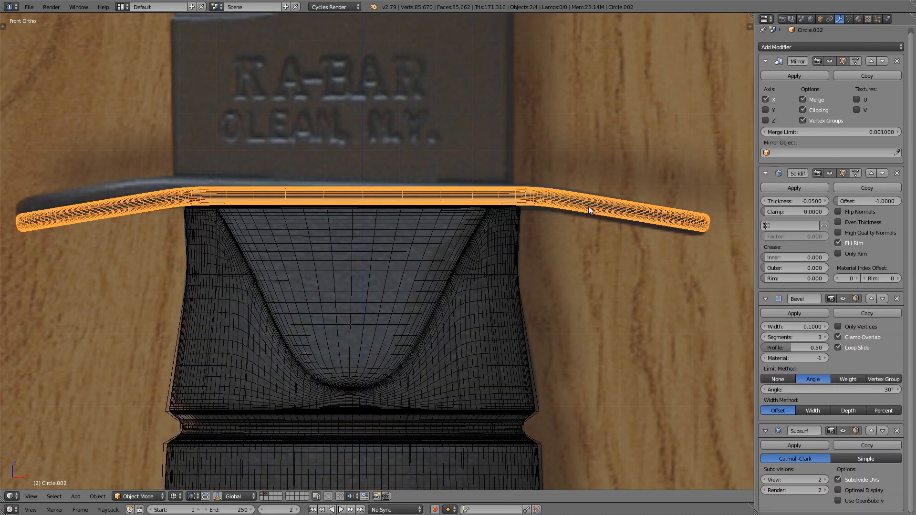
shift+middle_drag(547, 209, 589, 207)
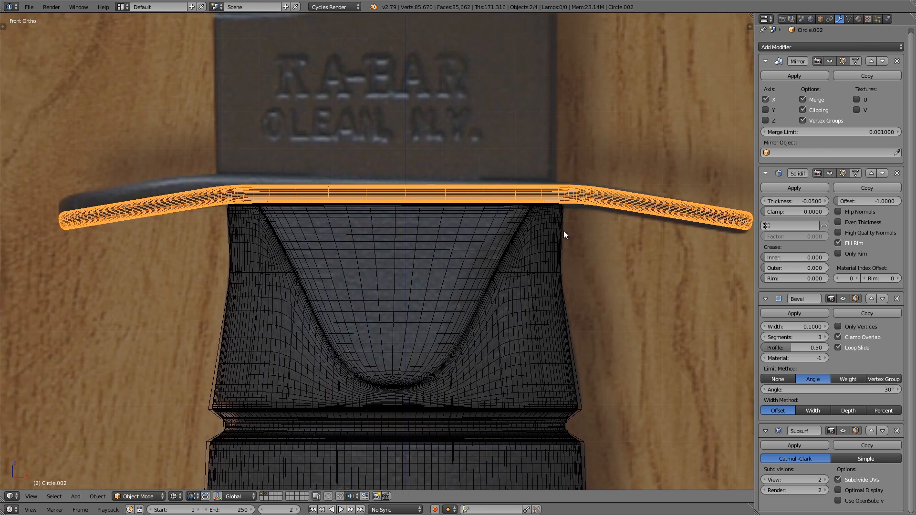
Step: Shift both guard copies about -0.017 along X to match the reference, and return to solid shading with the backup layer hidden
key(g)
key(x)
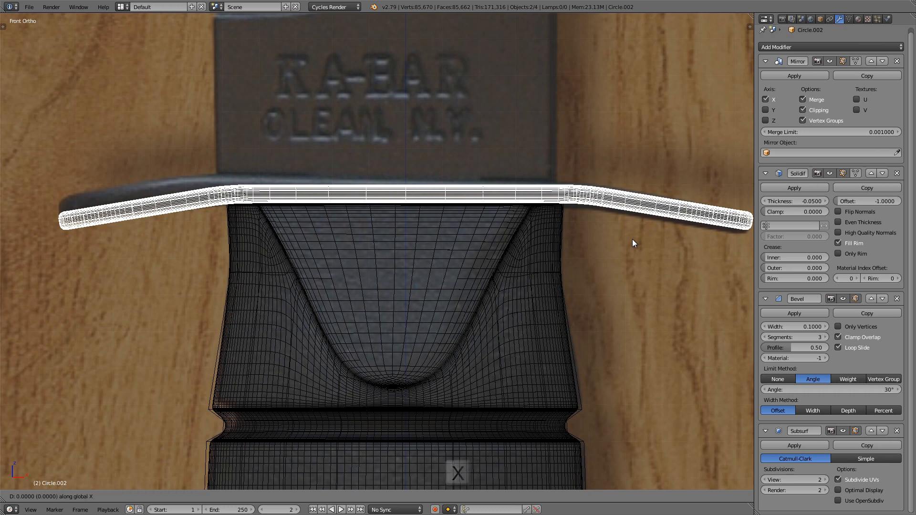
key(Left)
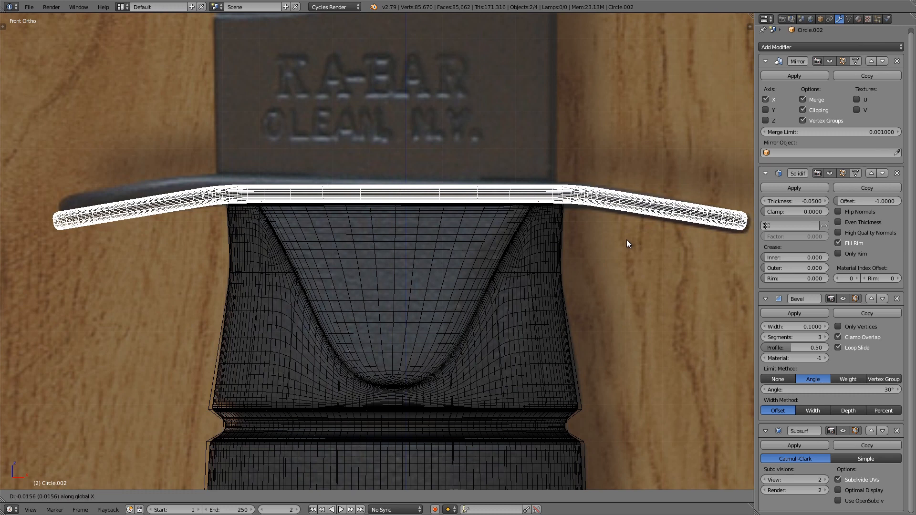
key(Right)
key(Left)
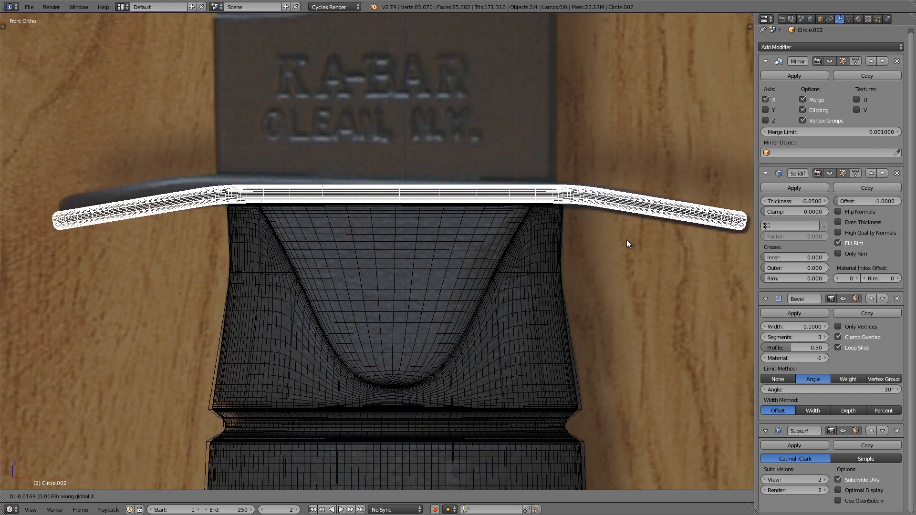
key(Return)
key(KP_1)
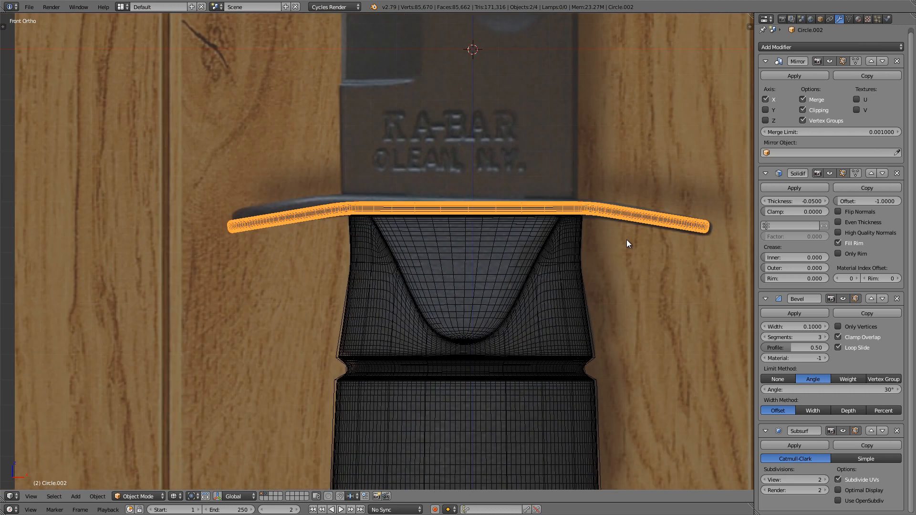
mouse_move(579, 199)
shift+middle_down()
mouse_move(501, 228)
mouse_move(476, 309)
shift+middle_up()
key(z)
ctrl+middle_drag(476, 310, 474, 288)
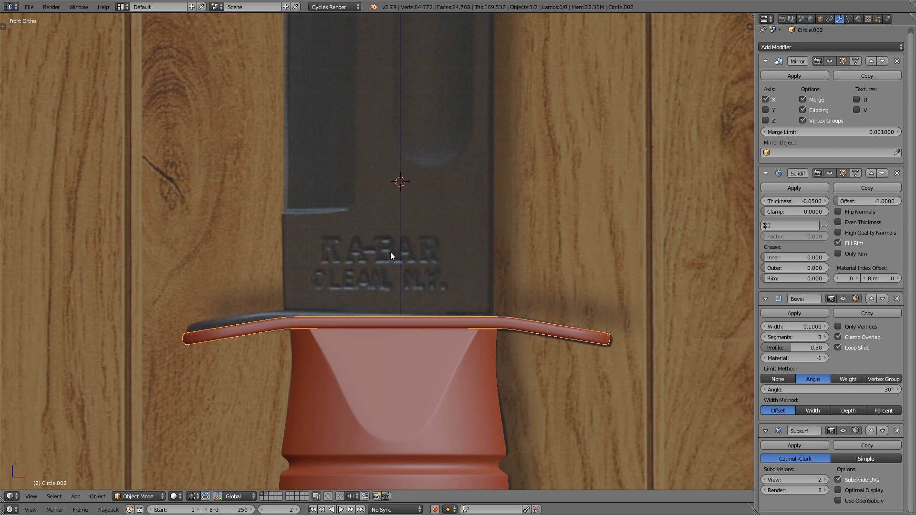
Step: Snap the 3D cursor to the center and add a mesh plane there for the blade
key(shift+s)
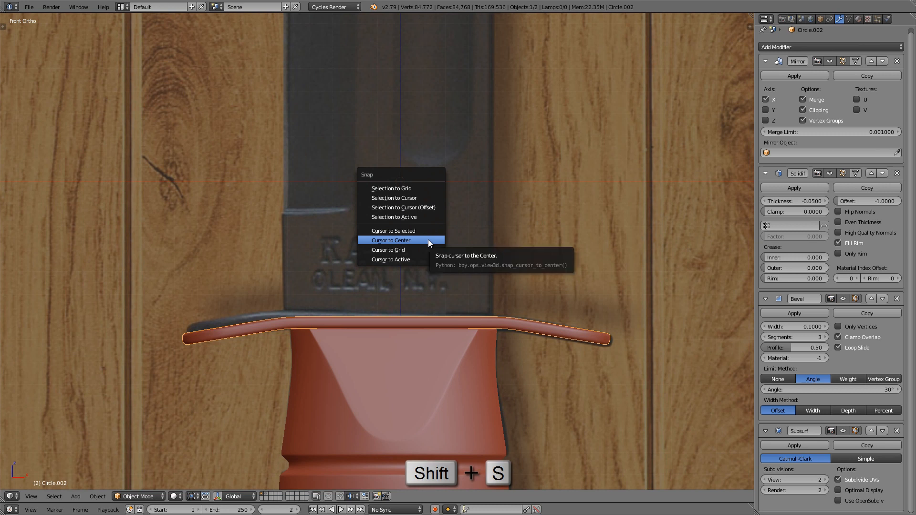
click(428, 244)
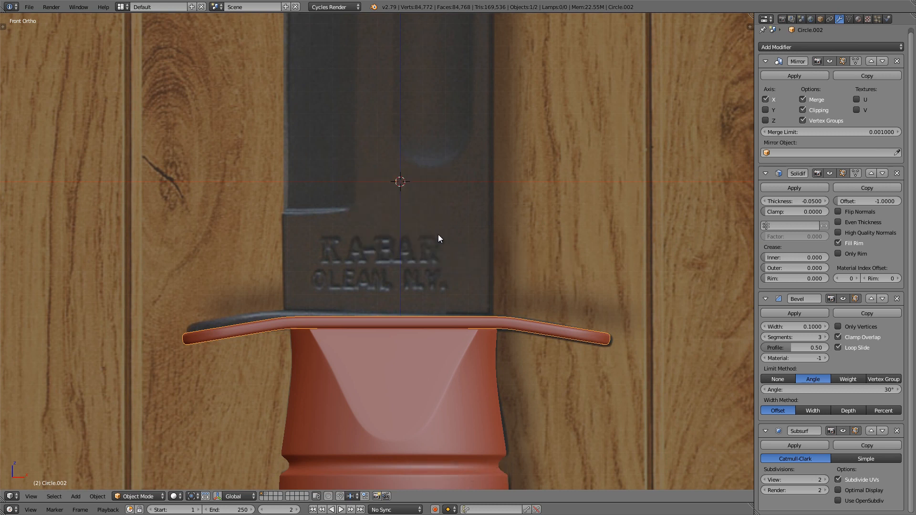
key(shift+a)
mouse_move(439, 235)
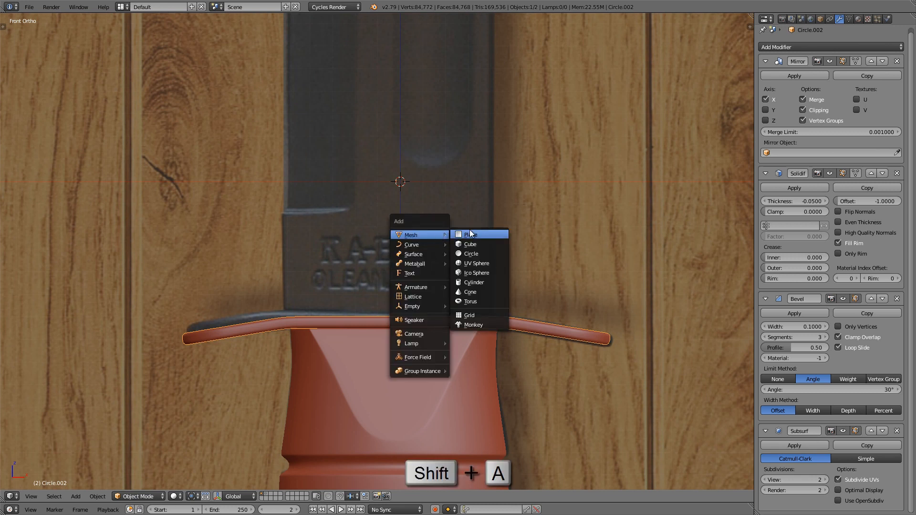
click(488, 236)
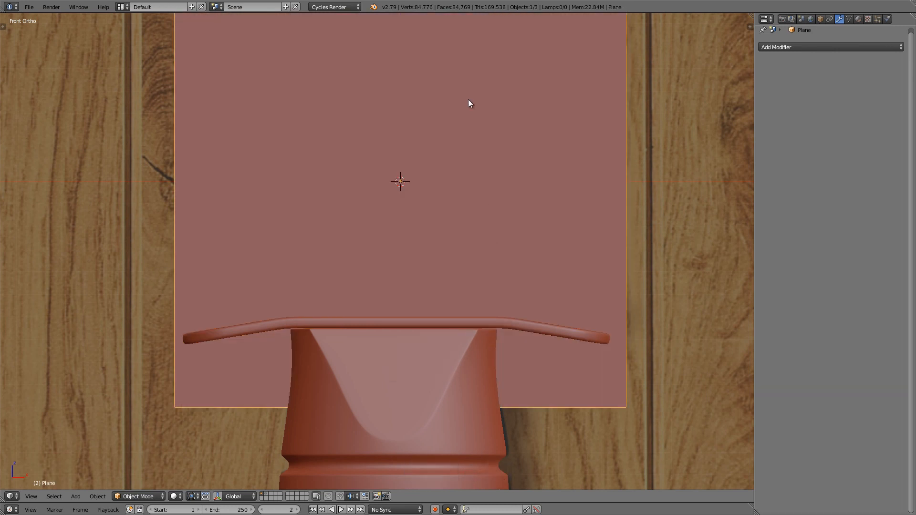
Step: In Edit Mode with wireframe shading, scale the plane down to the blade's width and move it onto the blade base above the guard
key(Tab)
key(z)
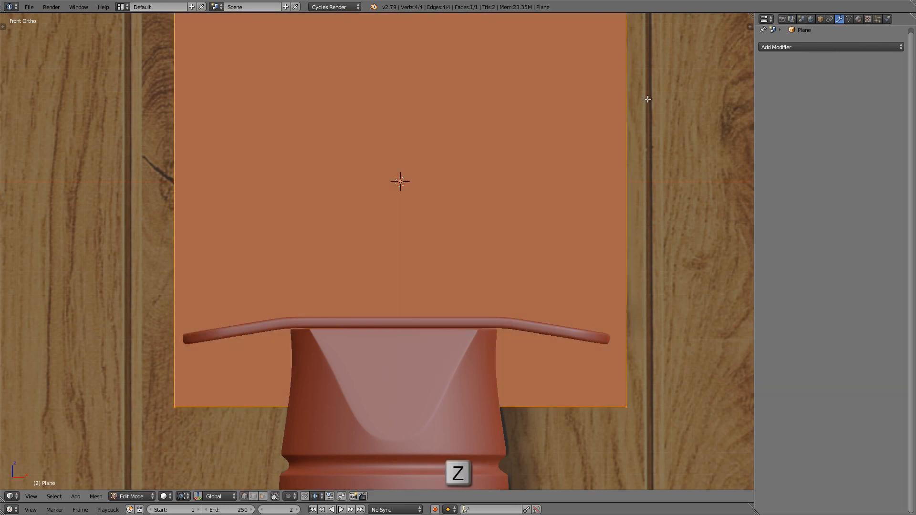
key(s)
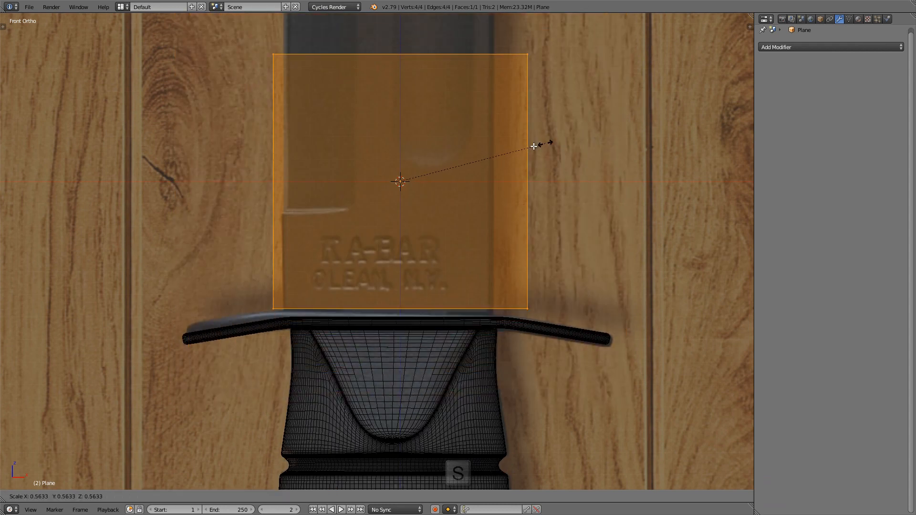
click(520, 152)
key(g)
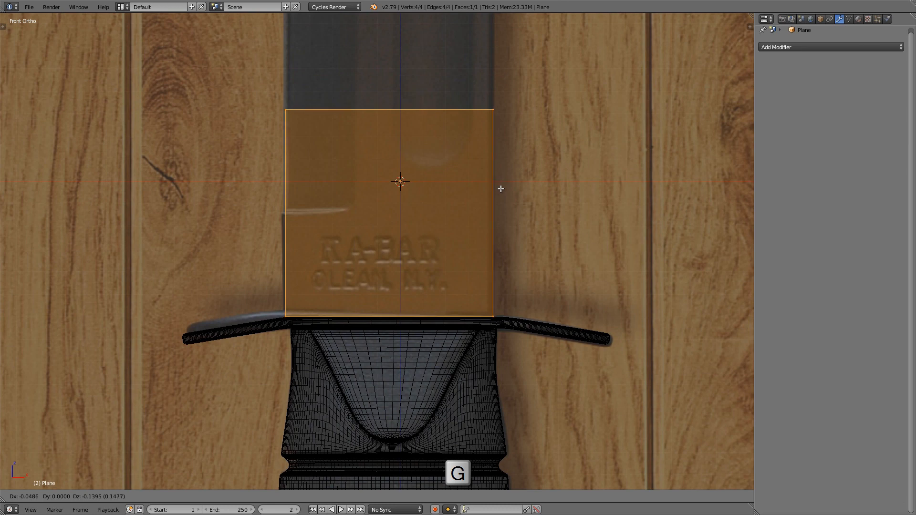
click(502, 186)
Step: Fine-tune the plane's scale and nudge it so its sides match the blade edges and its base meets the guard
scroll(426, 244, up, 3)
key(s)
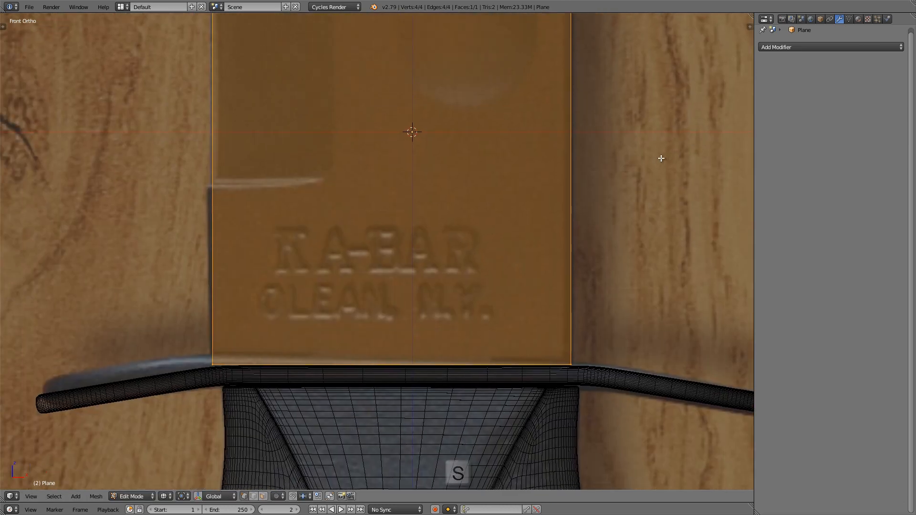
key(Return)
key(g)
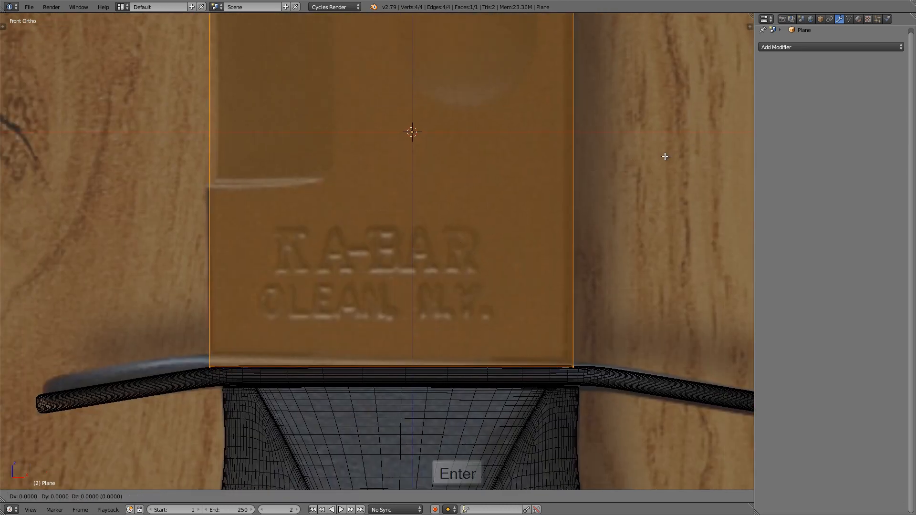
key(Up)
key(Left)
key(Return)
key(g)
key(Up)
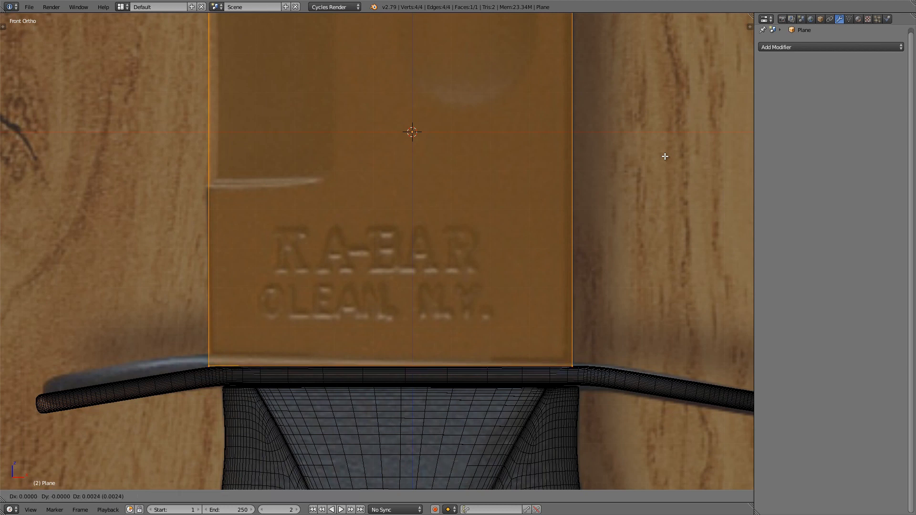
key(Return)
Step: Add a vertical loop cut to the plane and slide it about 0.31 to the inner boundary of the dark bevel beside the lettering
scroll(509, 190, down, 4)
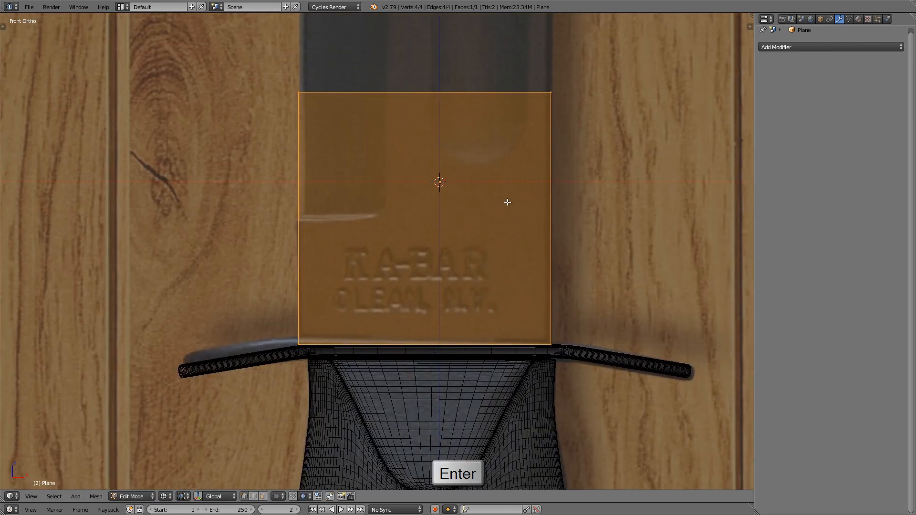
scroll(377, 249, up, 2)
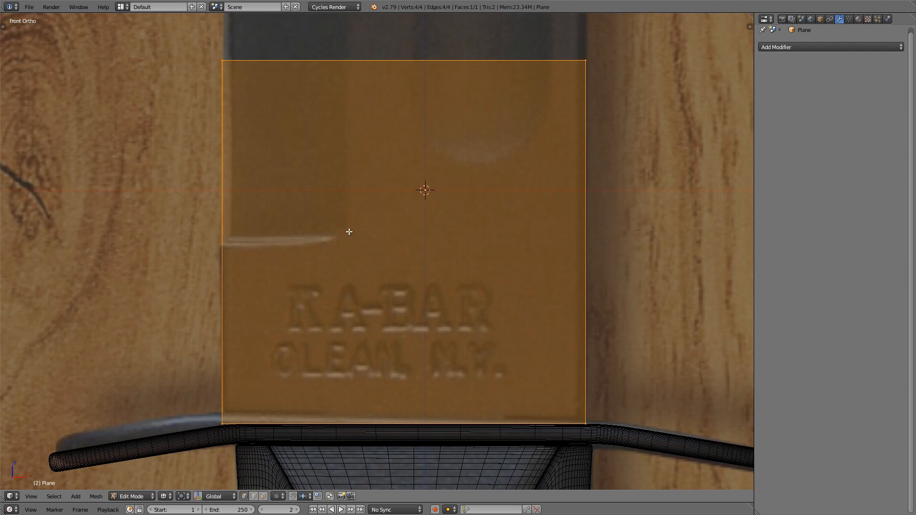
key(ctrl+r)
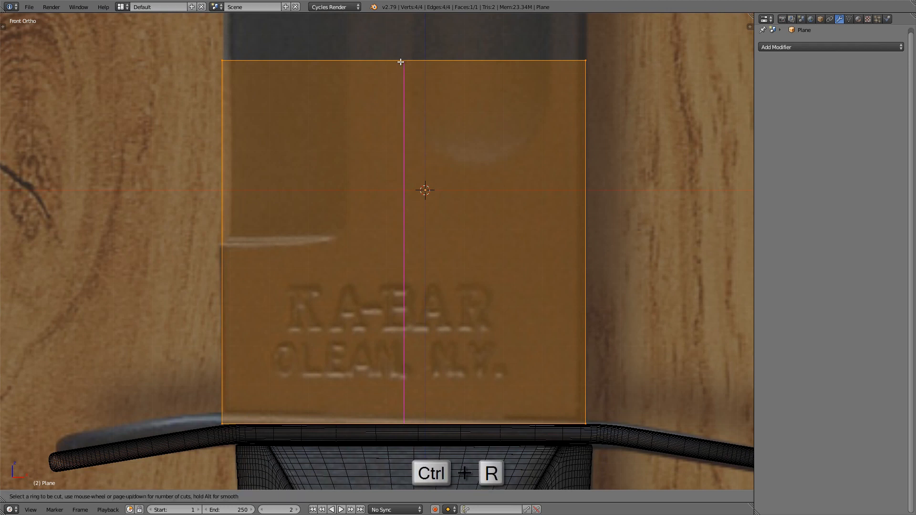
click(401, 62)
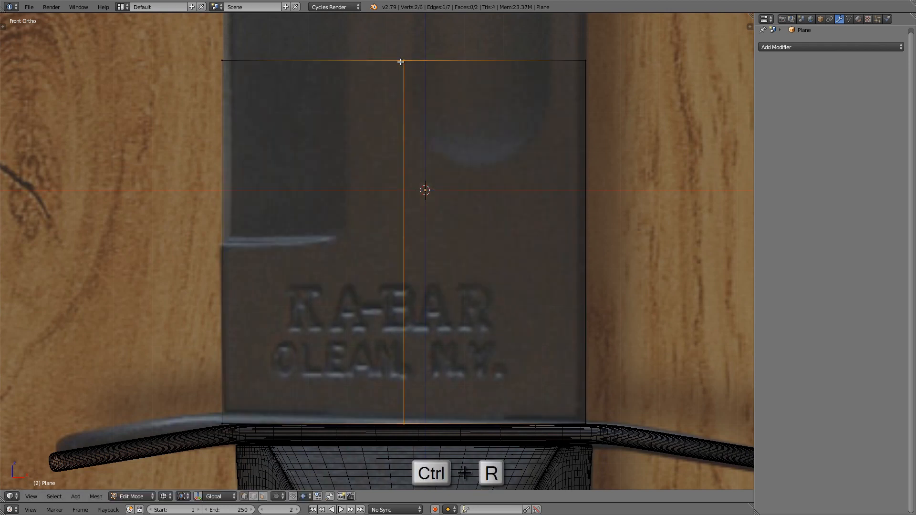
click(344, 70)
shift+middle_drag(338, 166, 330, 280)
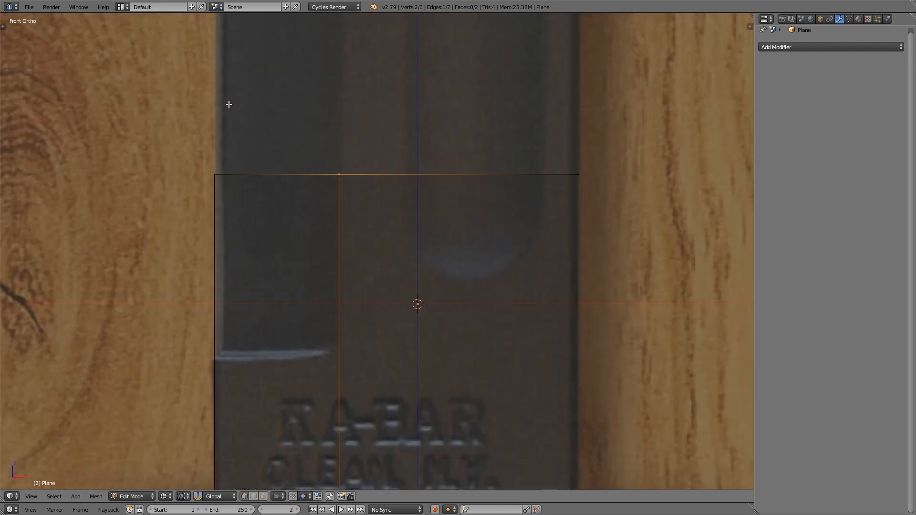
shift+middle_drag(298, 239, 300, 115)
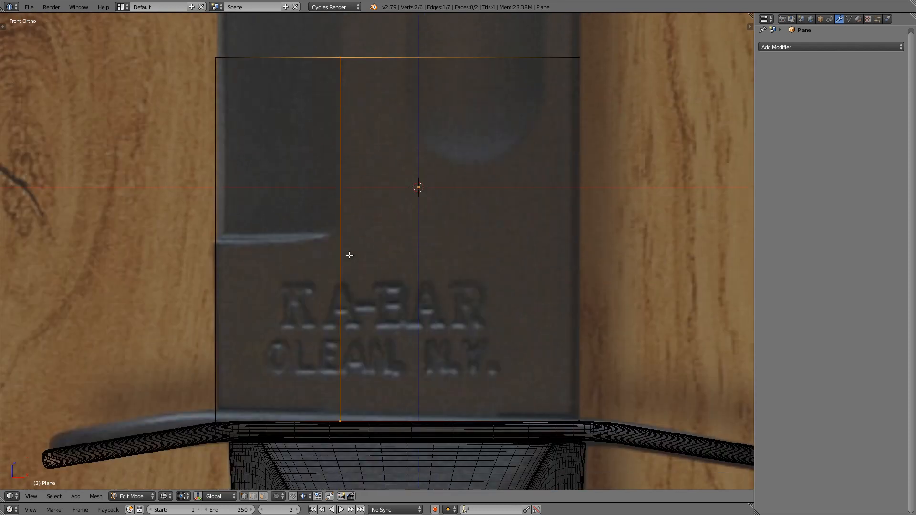
Step: Add a horizontal loop cut across the plane, sliding it about 0.005 to the notch line above the KA-BAR lettering
key(ctrl+r)
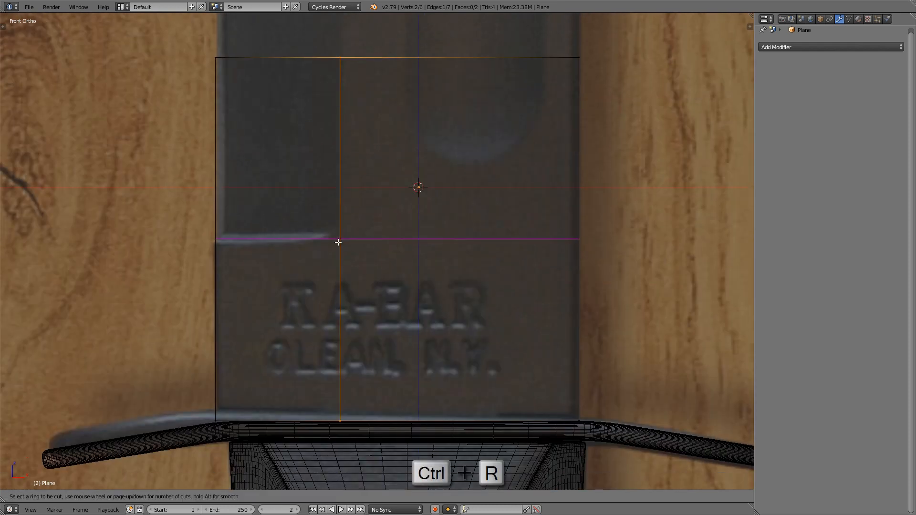
click(338, 242)
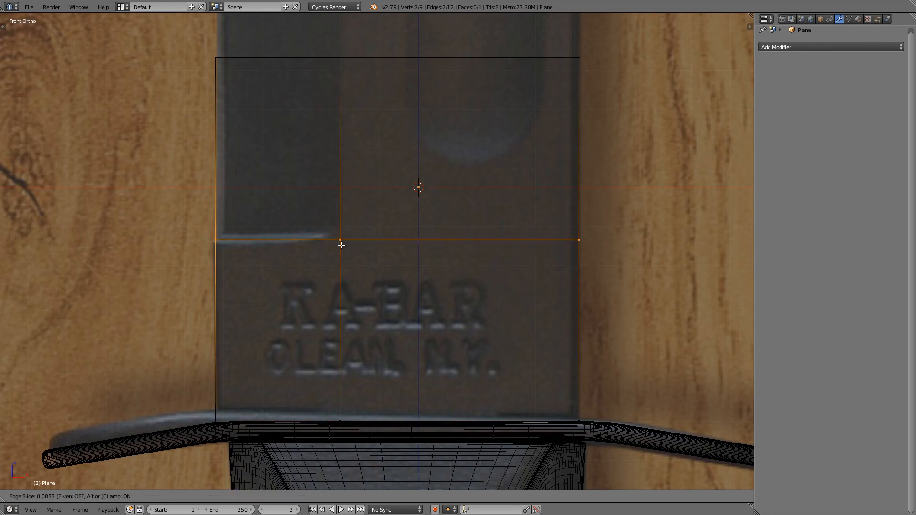
click(341, 244)
scroll(258, 258, up, 5)
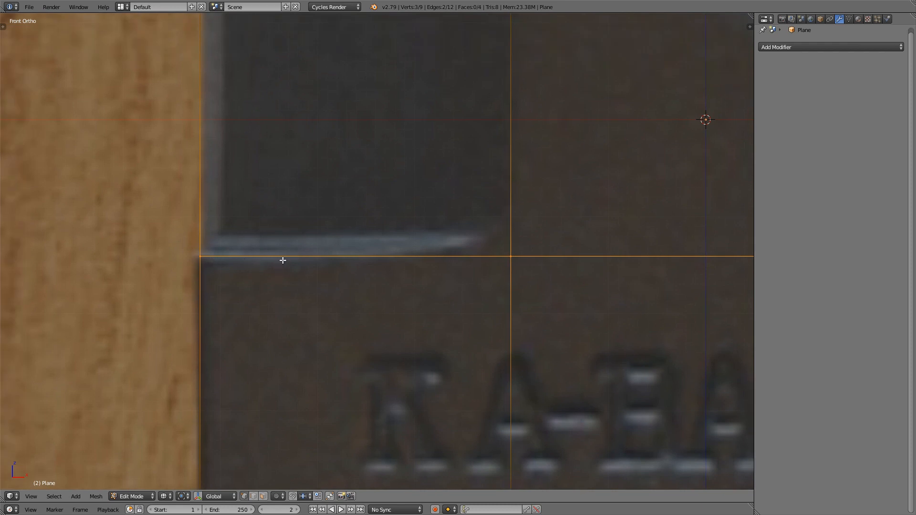
shift+middle_drag(405, 254, 362, 256)
scroll(362, 256, down, 2)
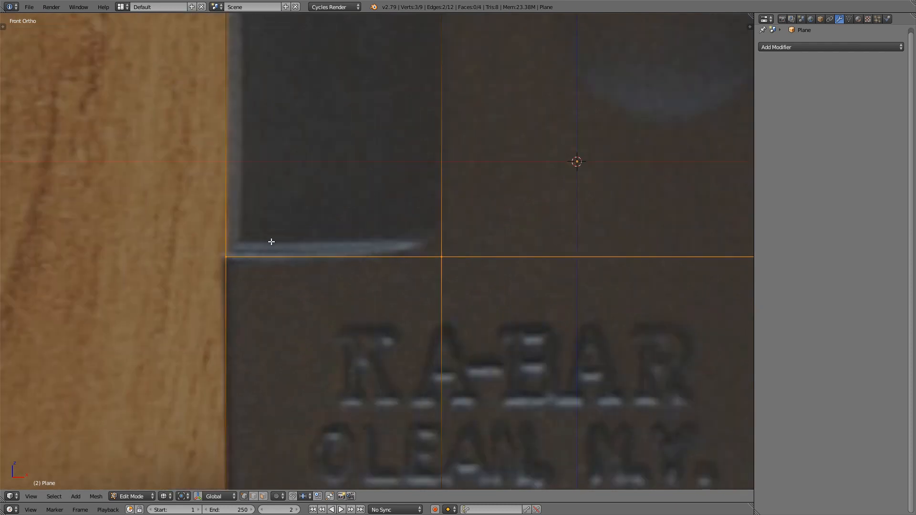
Step: Add another horizontal loop cut to the plane and slide it about 0.91 to the upper edge of the notch above the KA-BAR lettering
scroll(429, 138, down, 3)
key(ctrl+r)
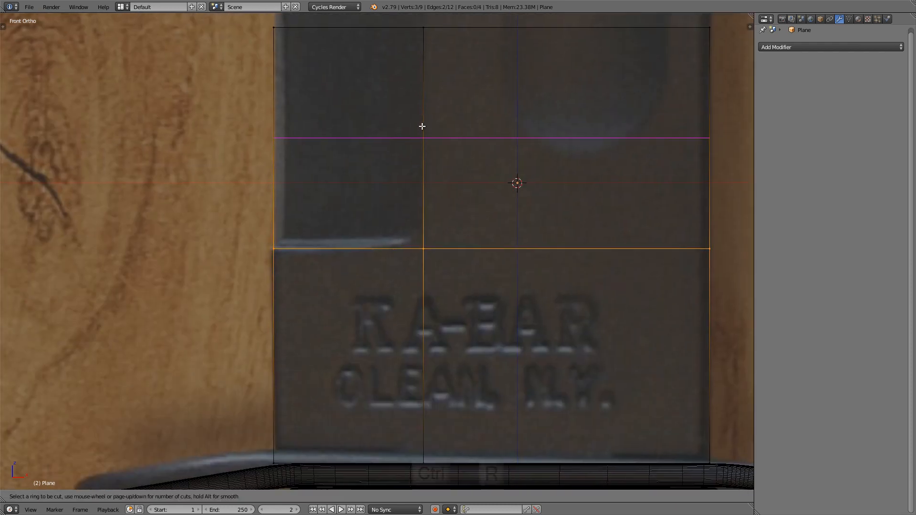
click(422, 137)
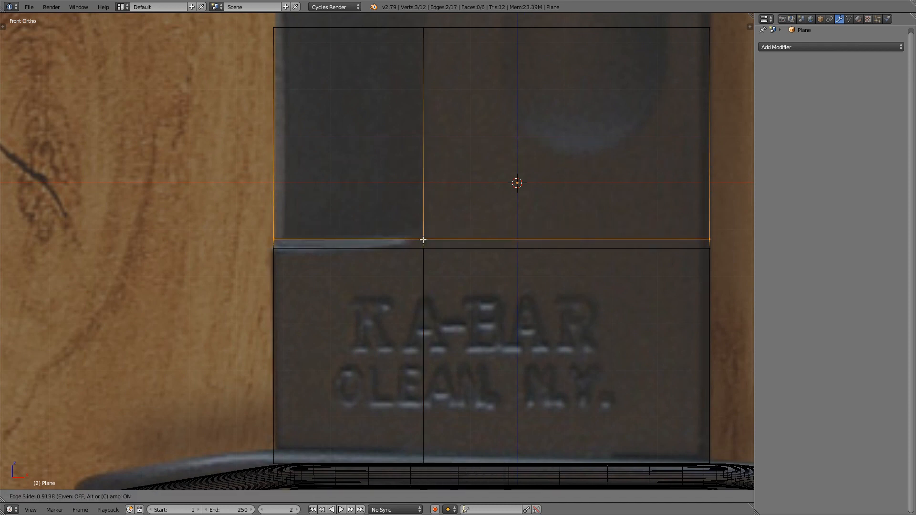
click(423, 241)
scroll(440, 221, down, 2)
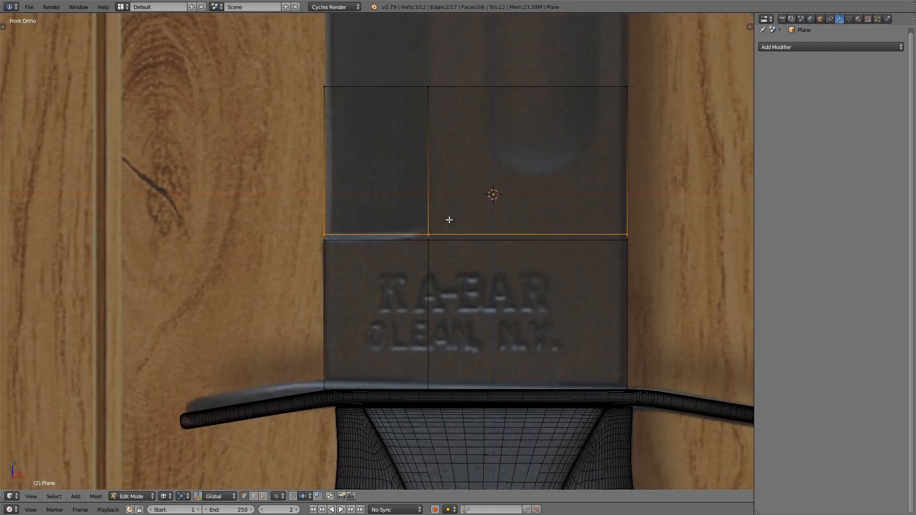
Step: Maximize the 3D view, then move the plane's upper edge up along Z to the lower end of the clip bevel on the blade's spine
shift+middle_drag(494, 194, 424, 210)
key(ctrl+Up)
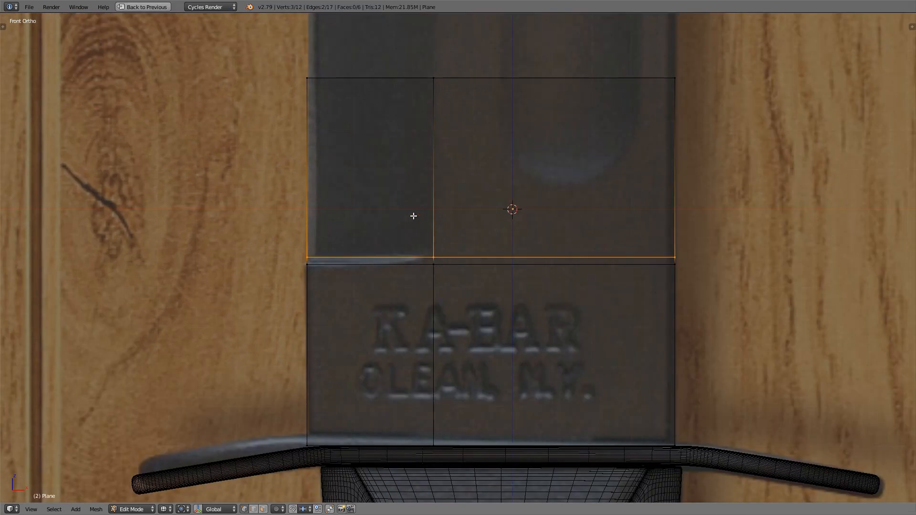
scroll(413, 215, down, 1)
shift+middle_drag(558, 220, 506, 317)
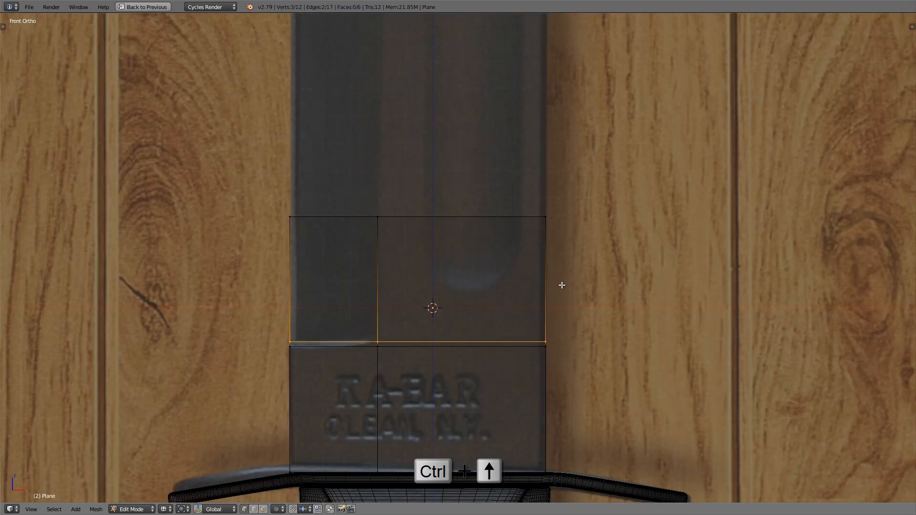
scroll(556, 274, down, 1)
shift+middle_drag(552, 266, 447, 326)
scroll(536, 292, down, 1)
scroll(477, 310, down, 3)
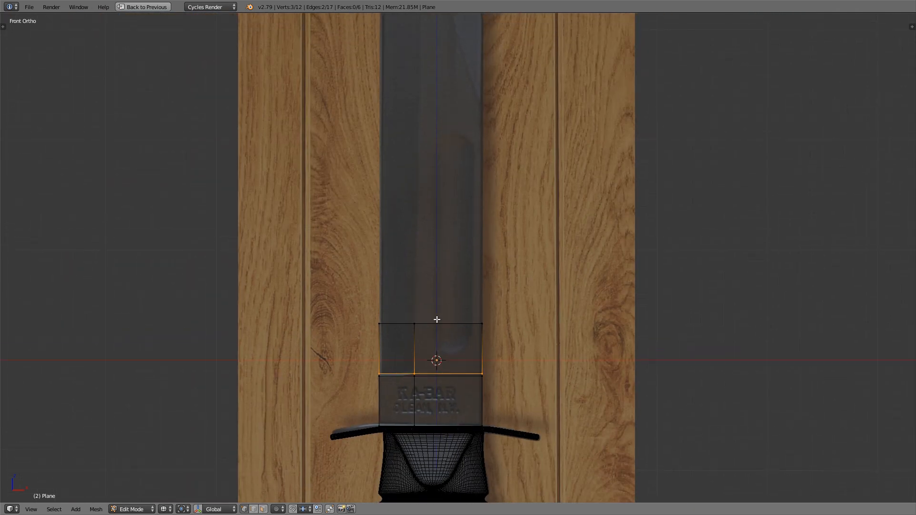
alt+right_click(437, 319)
shift+middle_drag(479, 319, 479, 351)
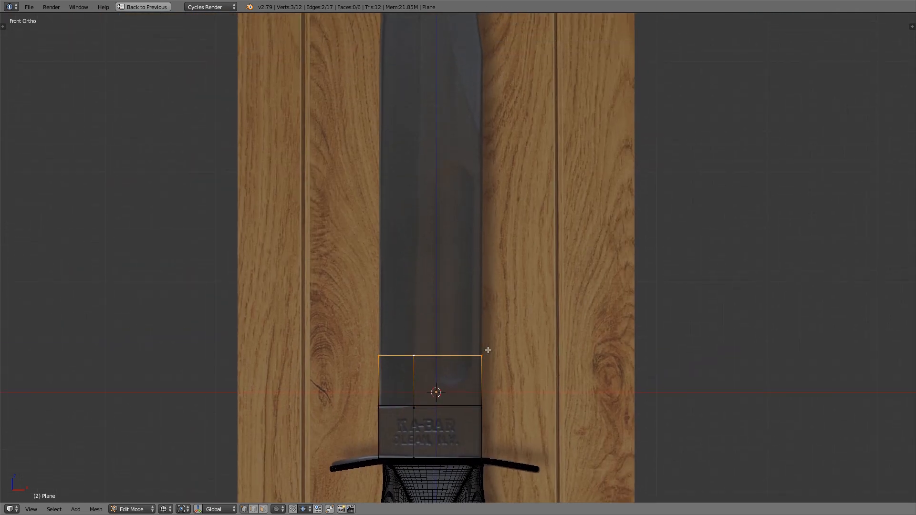
key(g)
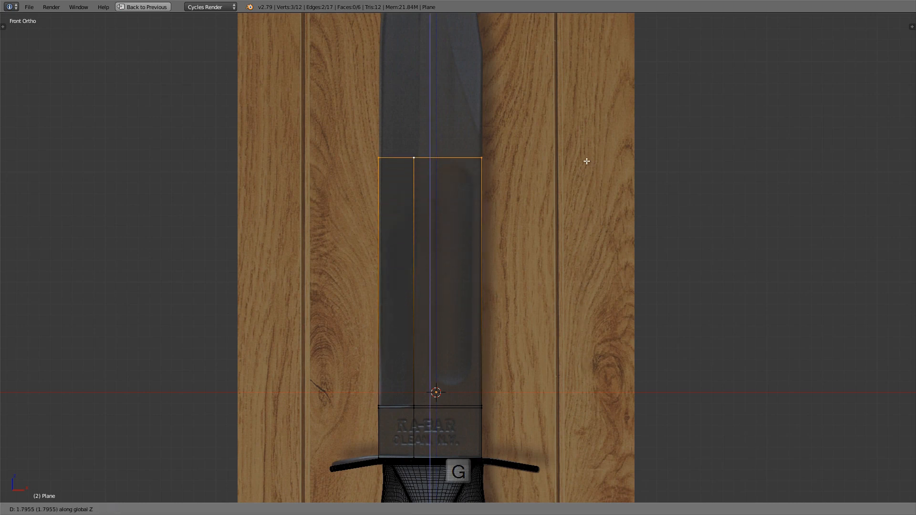
key(z)
scroll(485, 123, up, 4)
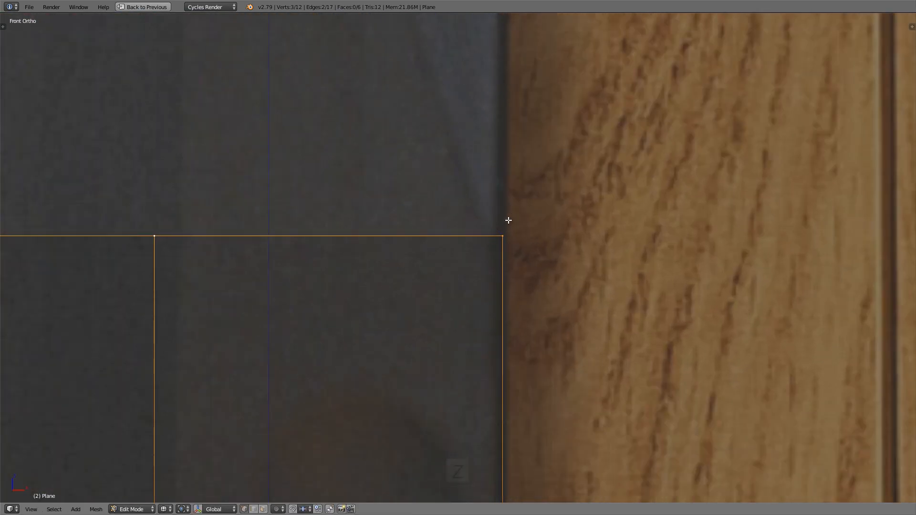
Step: Extrude the upper edge about 0.76 along Z to the corner where the blade's spine begins to taper
scroll(436, 115, down, 5)
shift+scroll(479, 288, up, 5)
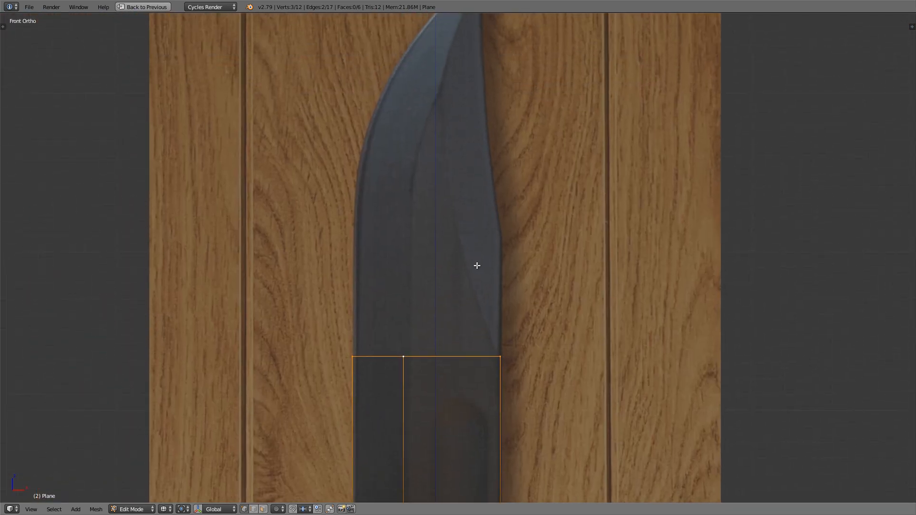
scroll(479, 310, up, 1)
key(e)
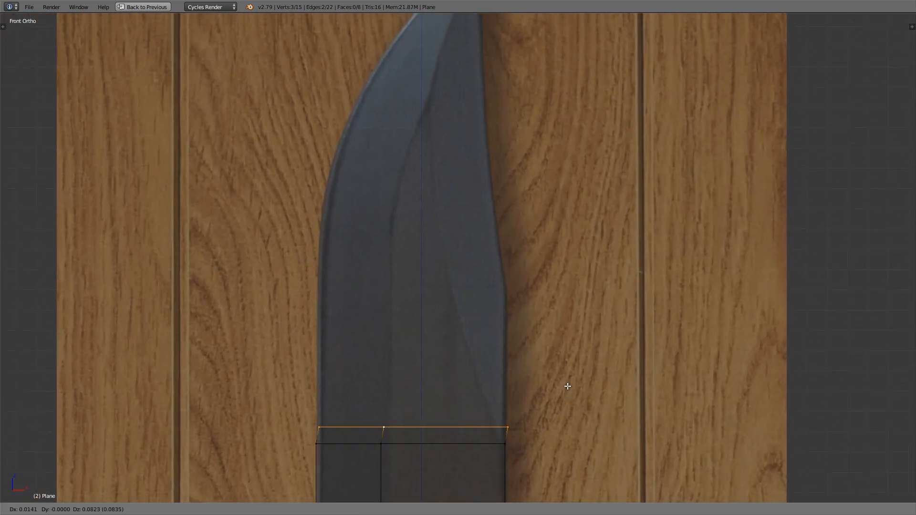
key(z)
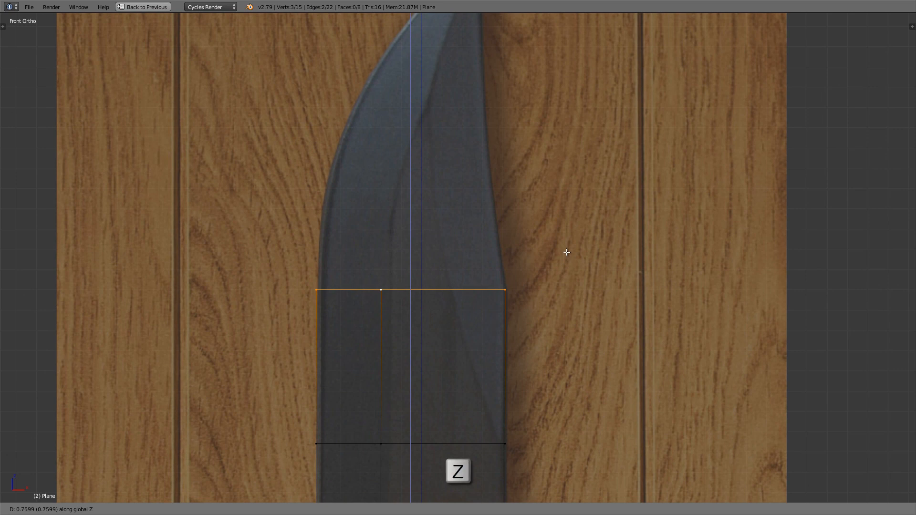
click(567, 252)
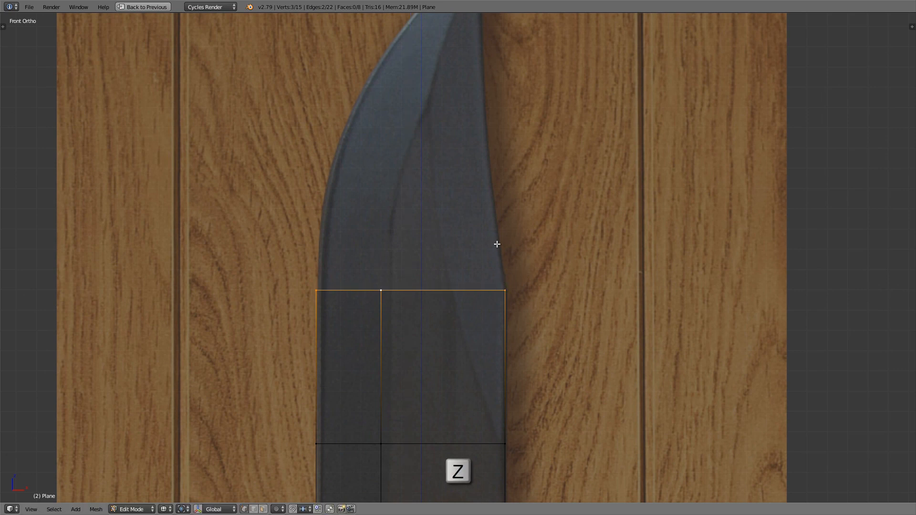
Step: Extrude the upper edge again about 0.92 along Z, to where the bevel lines meet below the blade tip
shift+middle_drag(511, 252, 509, 308)
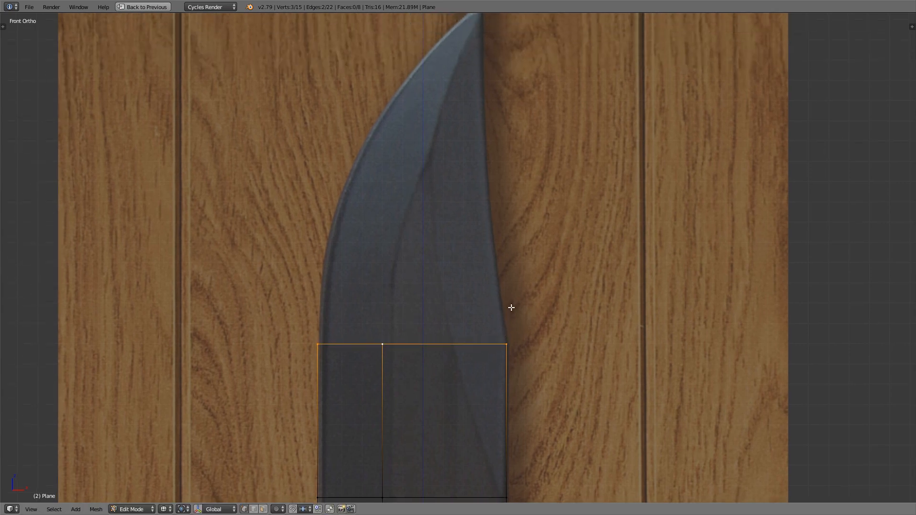
shift+middle_drag(475, 183, 471, 198)
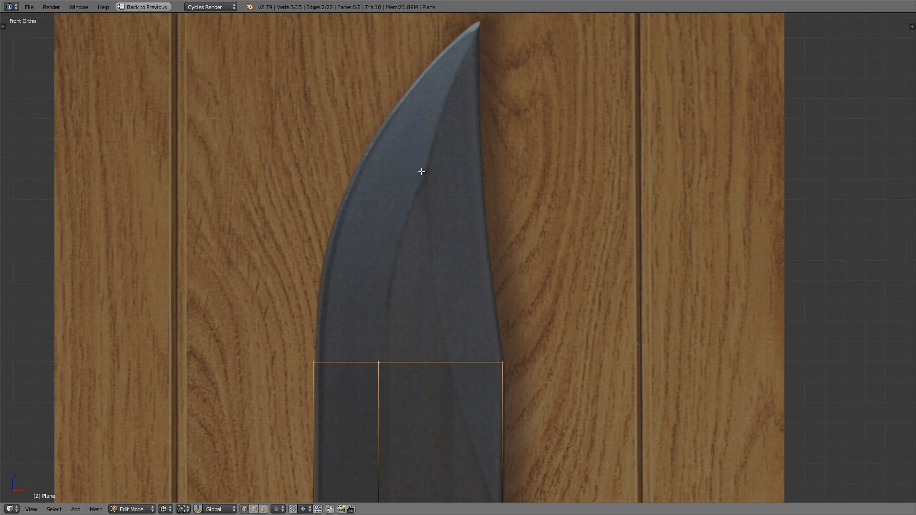
key(e)
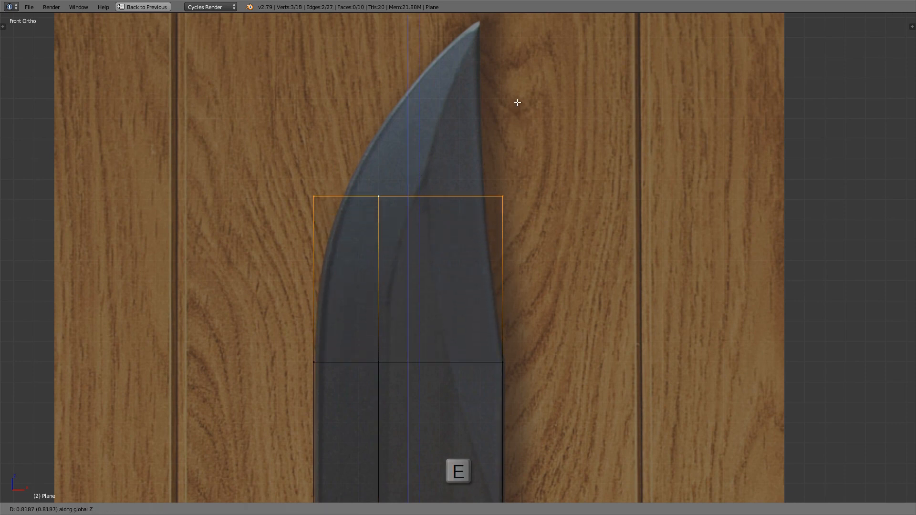
key(z)
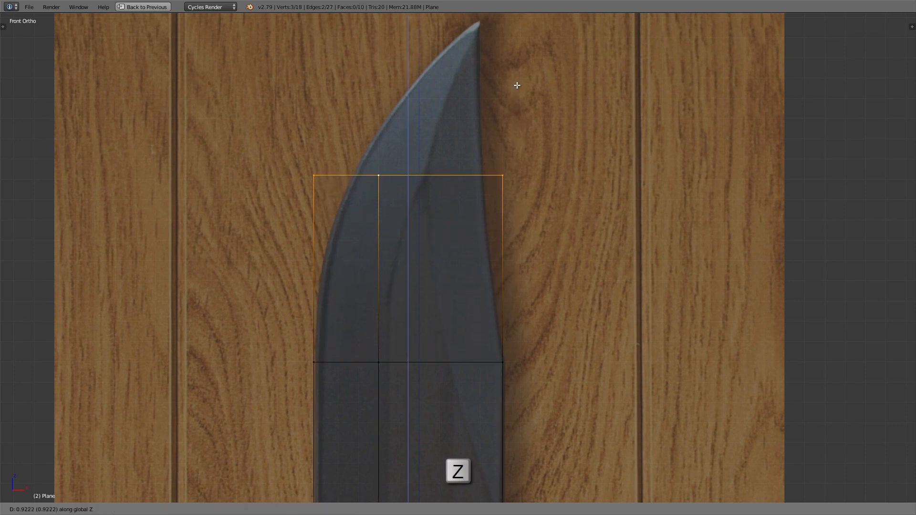
click(517, 85)
Step: Slide the new row's spine-side vertex inward about 0.16 onto the tapered spine of the blade
scroll(478, 171, up, 1)
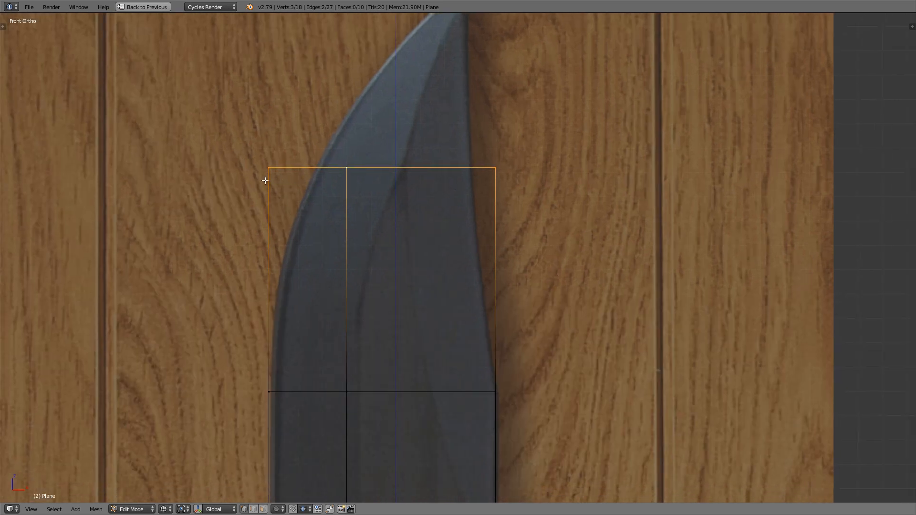
right_click(496, 169)
scroll(496, 170, up, 2)
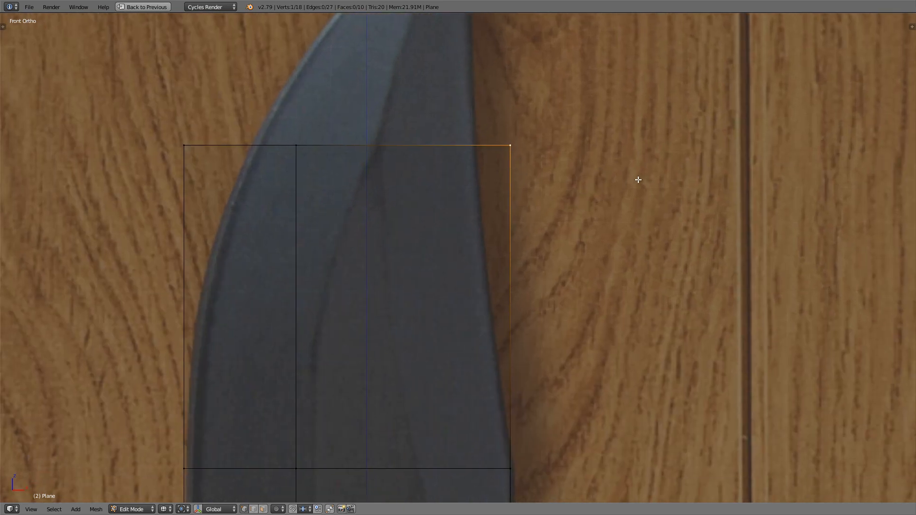
key(g)
key(g)
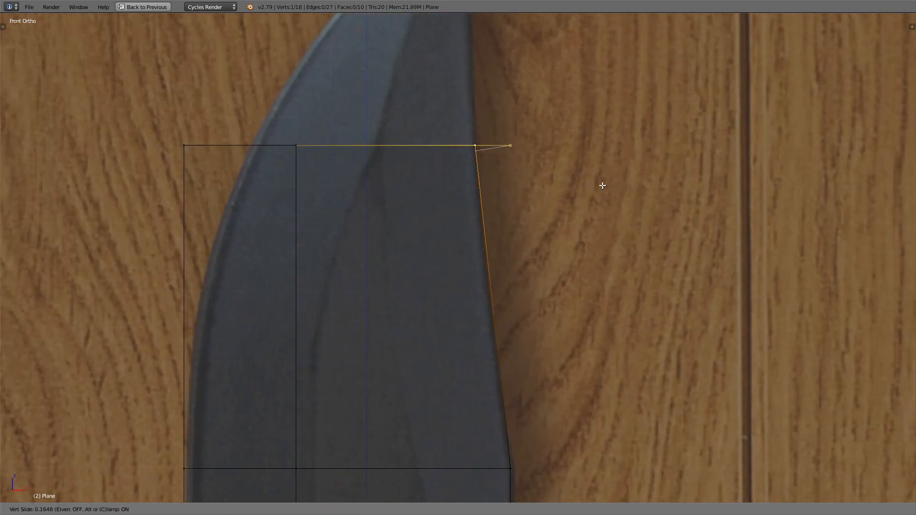
click(603, 185)
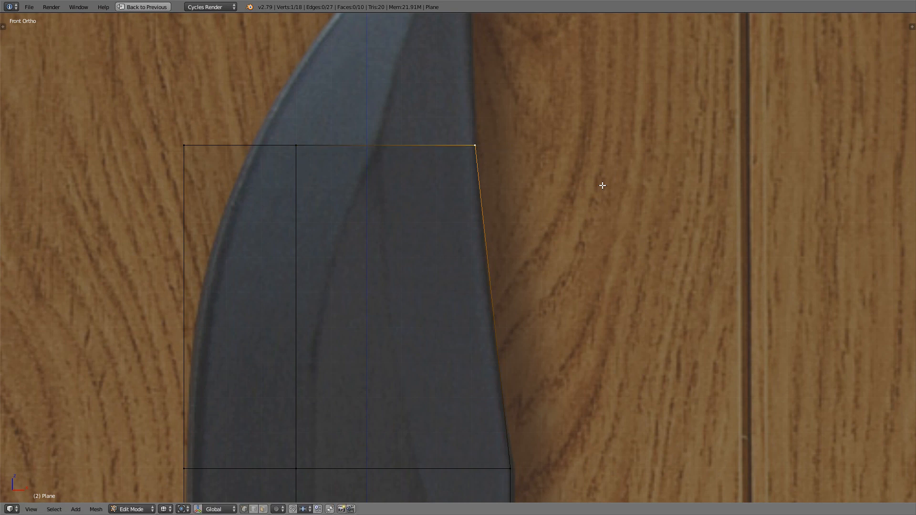
Step: Slide the middle vertex of the uppermost row along its edge onto the bevel line in the reference
shift+middle_drag(474, 156, 483, 140)
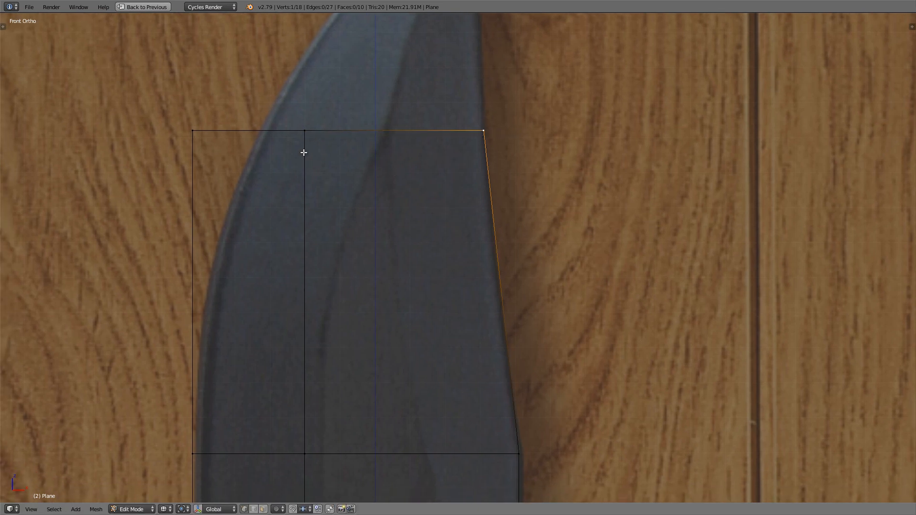
right_click(310, 136)
key(g)
key(g)
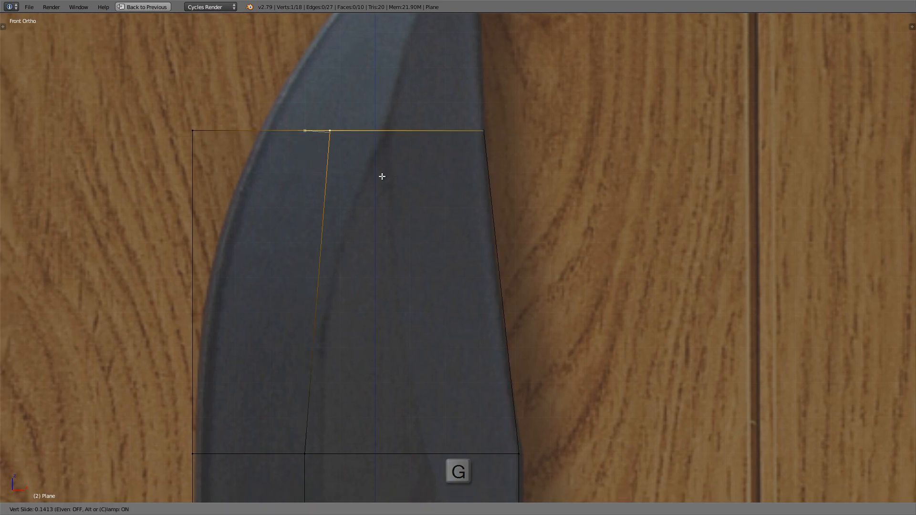
click(424, 176)
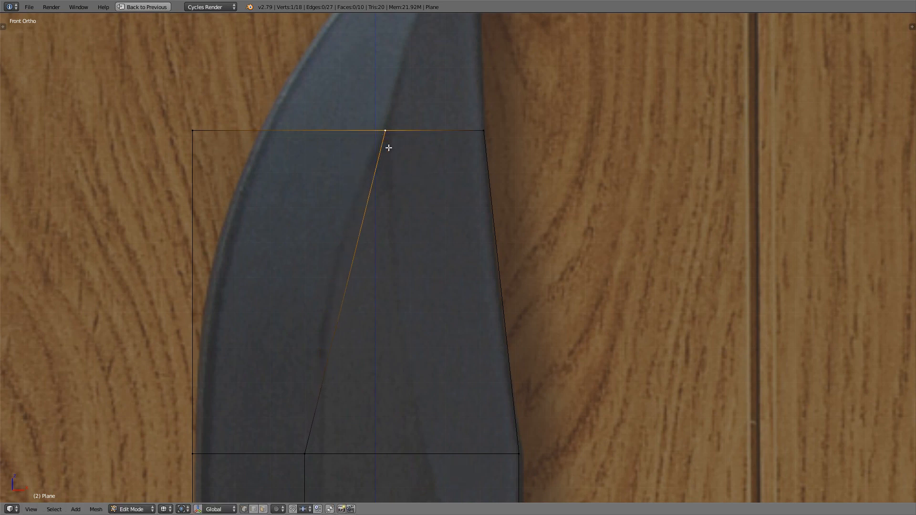
Step: Slide the cutting-edge vertex of the uppermost row inward about 0.35 onto the blade's curved outline
shift+middle_drag(388, 148, 418, 138)
right_click(224, 122)
key(g)
key(g)
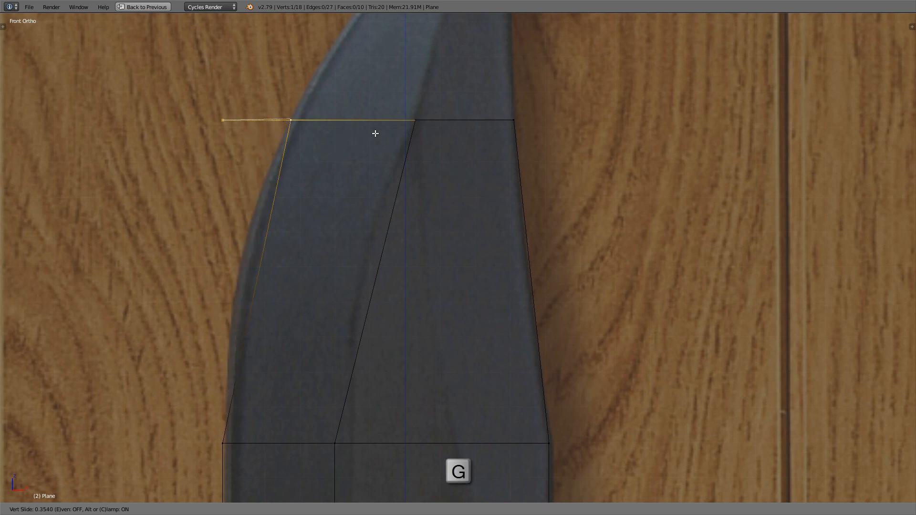
click(372, 135)
scroll(373, 135, down, 4)
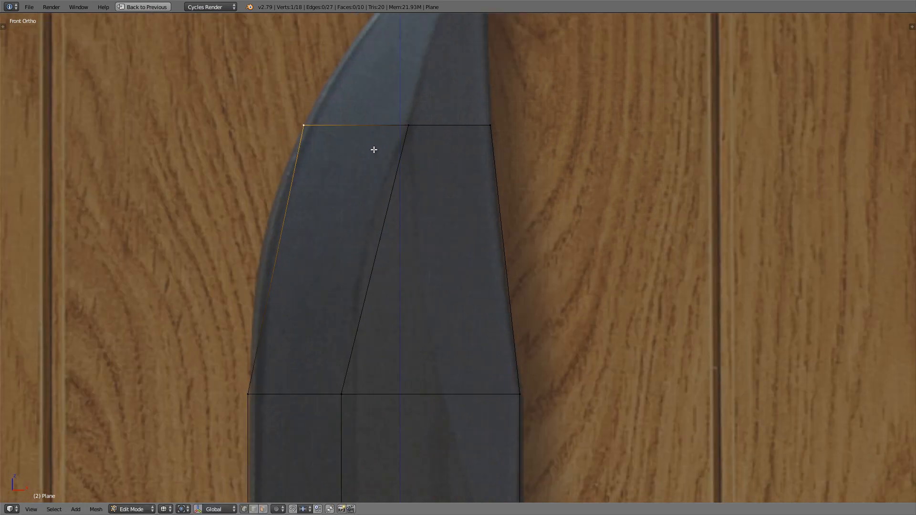
Step: Knife-cut along the clip bevel line from the uppermost row's middle vertex, across the row below, to the spine vertex at the bevel's lower end
scroll(357, 166, up, 1)
shift+middle_drag(394, 153, 358, 162)
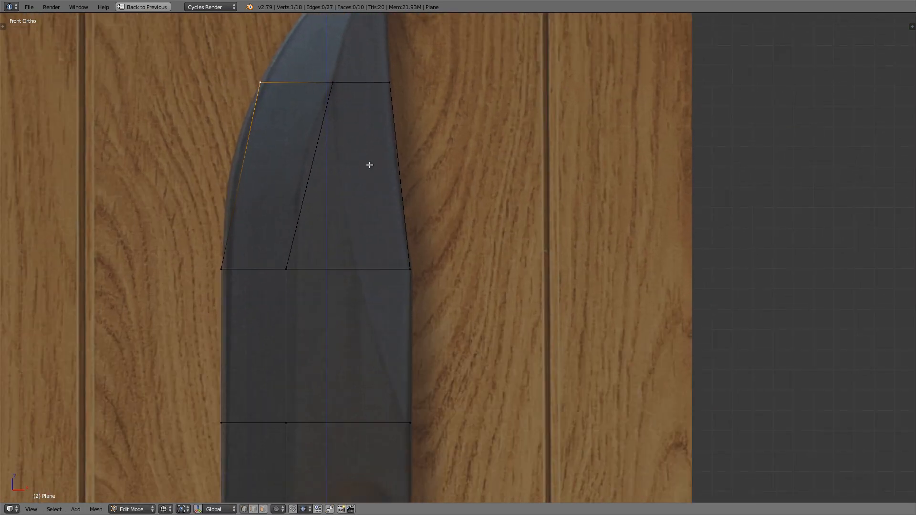
scroll(369, 165, up, 1)
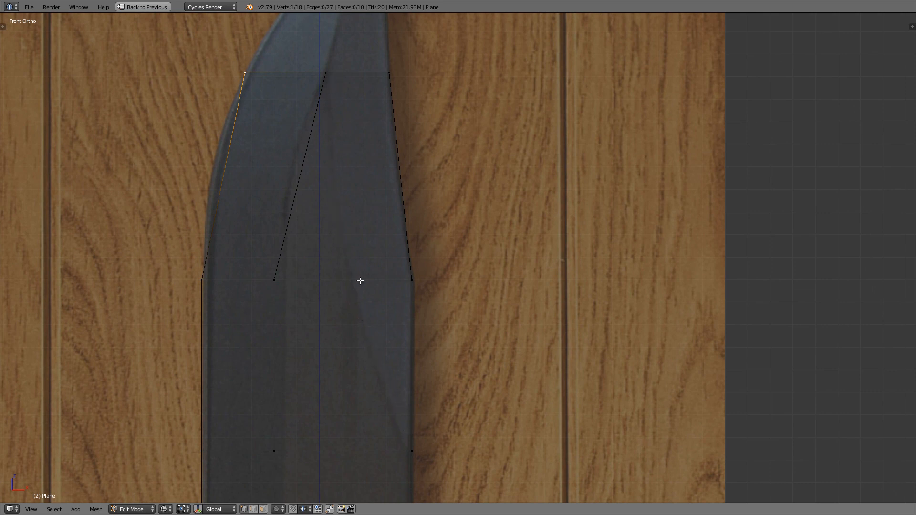
shift+middle_drag(326, 206, 336, 175)
shift+middle_drag(336, 175, 338, 182)
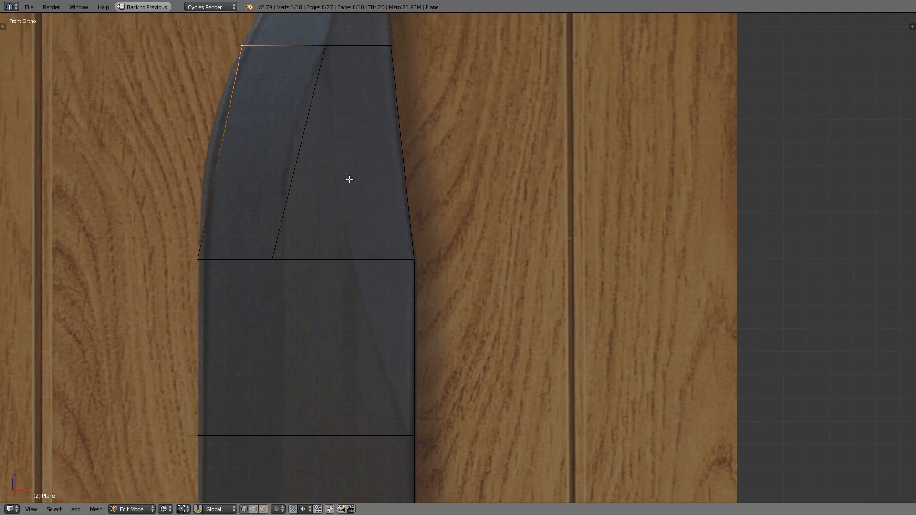
key(k)
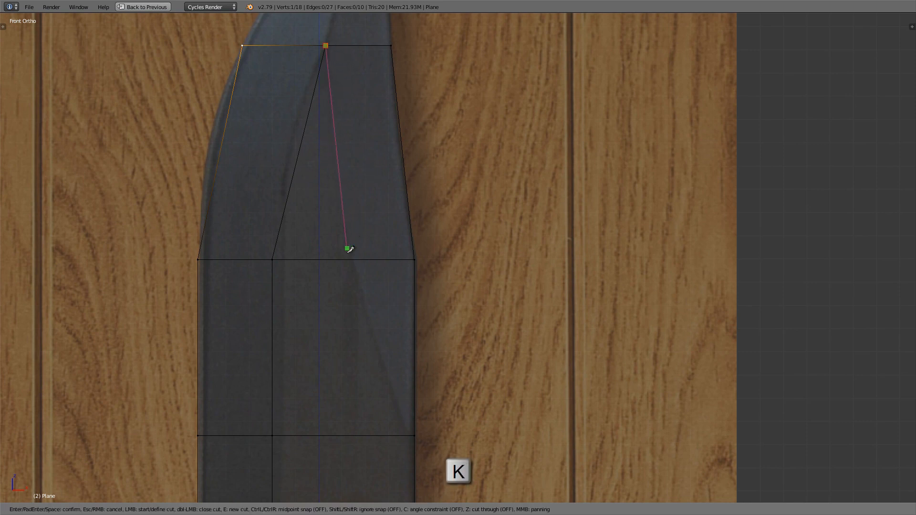
click(353, 259)
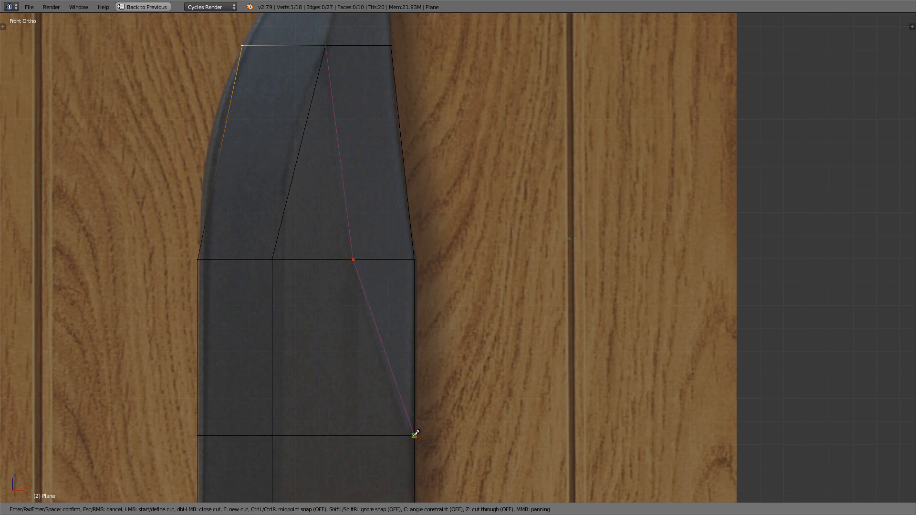
key(Return)
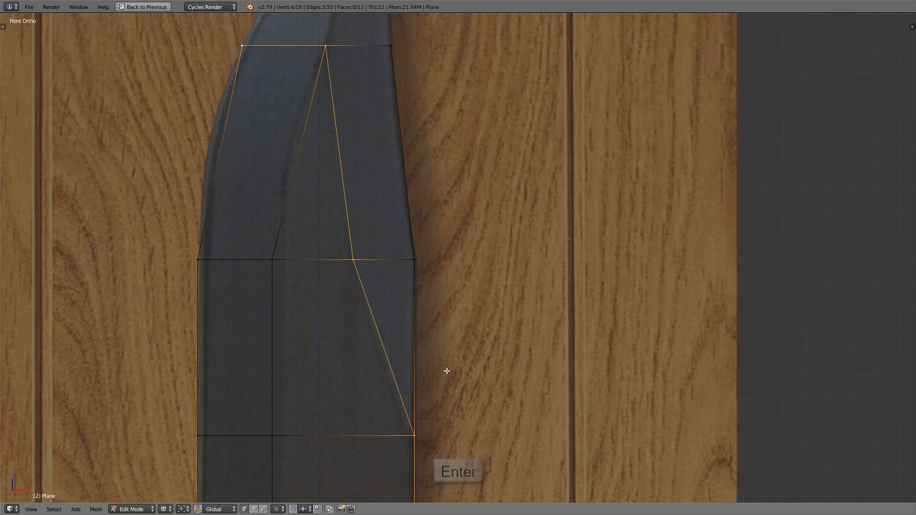
Step: Add four evenly spaced loop cuts across the cutting-edge face of the tapering upper blade section
scroll(425, 343, down, 2)
scroll(420, 350, down, 1)
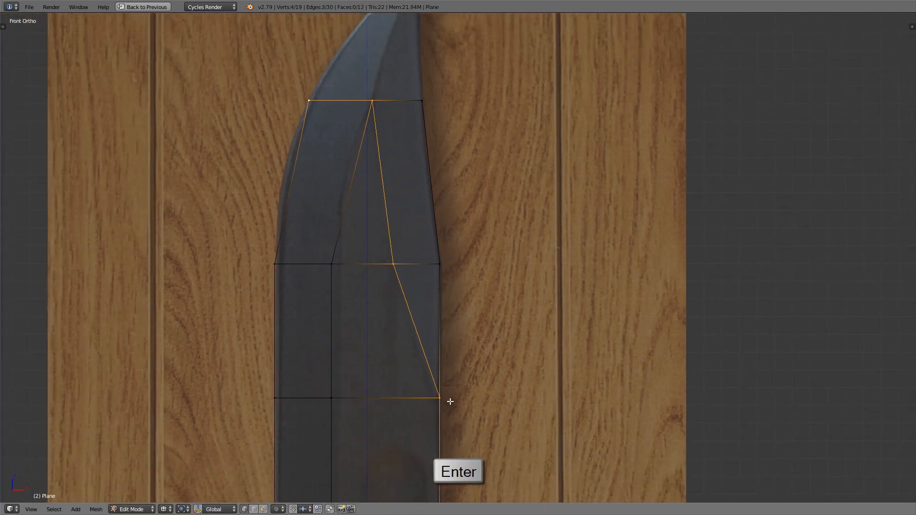
scroll(293, 169, up, 5)
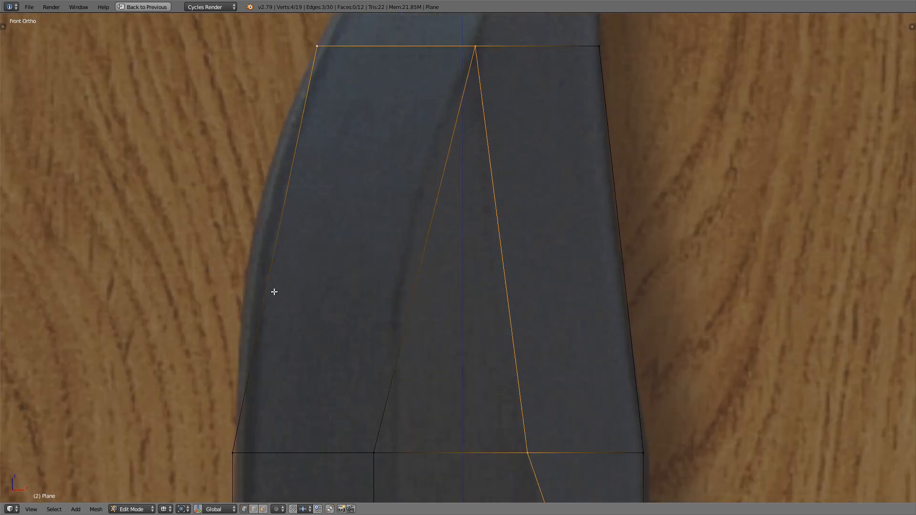
shift+middle_drag(274, 292, 279, 272)
scroll(279, 143, down, 3)
shift+middle_drag(293, 169, 278, 195)
scroll(298, 140, up, 2)
key(ctrl+r)
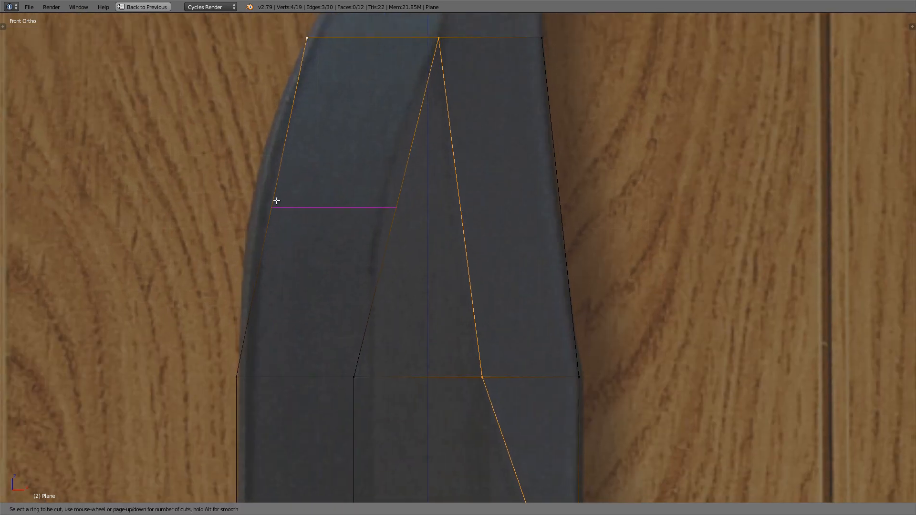
scroll(277, 200, up, 3)
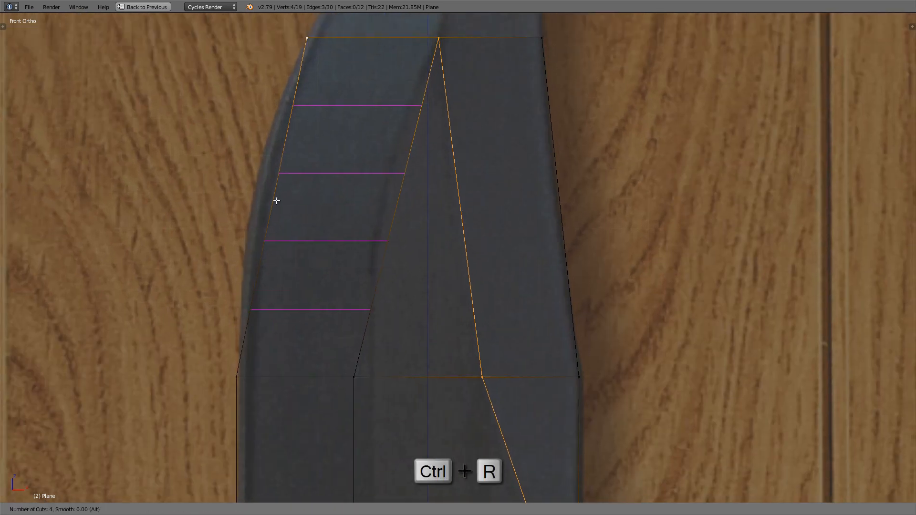
click(278, 196)
right_click(286, 178)
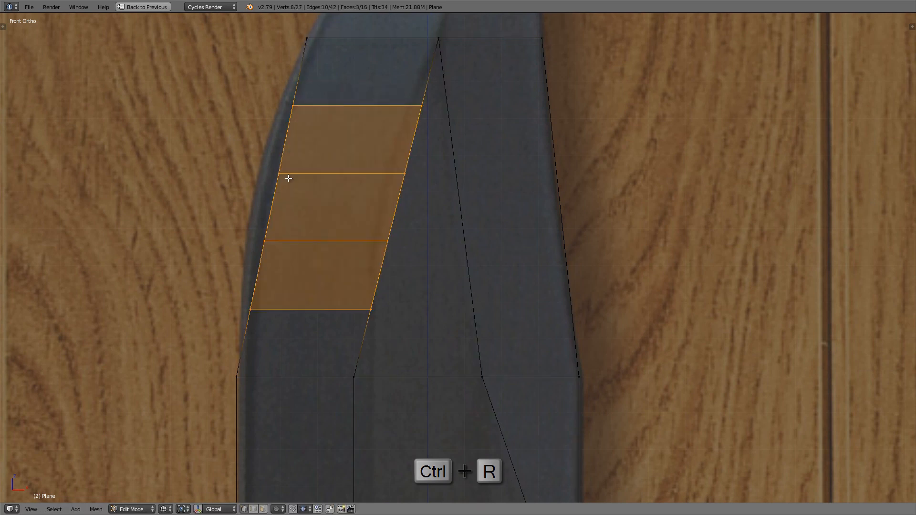
Step: Add four evenly spaced loop cuts across the spine-side face of the tapering upper blade section
key(ctrl+r)
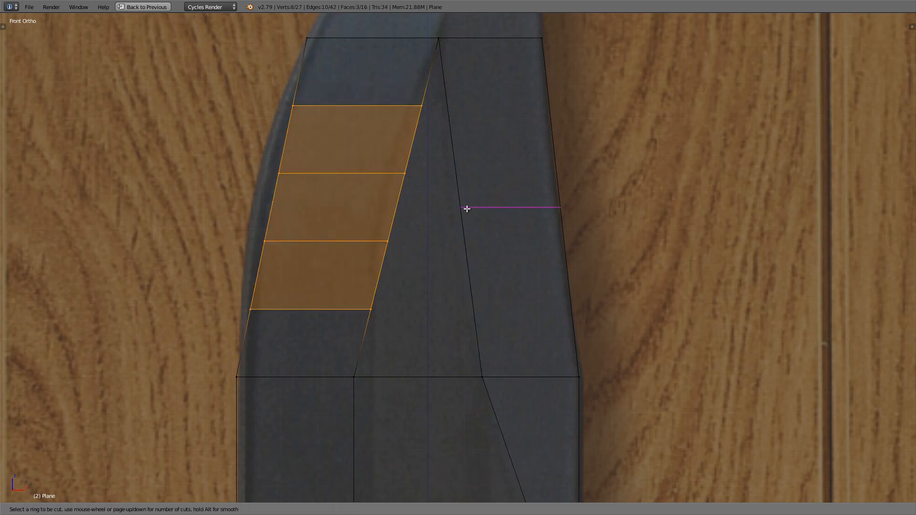
scroll(466, 206, up, 3)
click(468, 200)
right_click(467, 200)
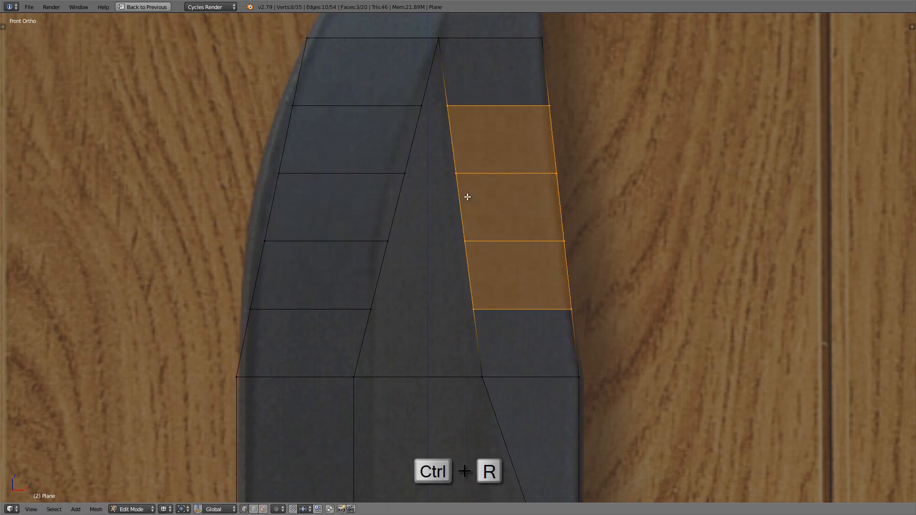
Step: Connect the four facing vertex pairs across the middle wedge with edges, joining the cutting-edge cuts to the spine-side cuts
right_click(415, 108)
shift+right_click(452, 109)
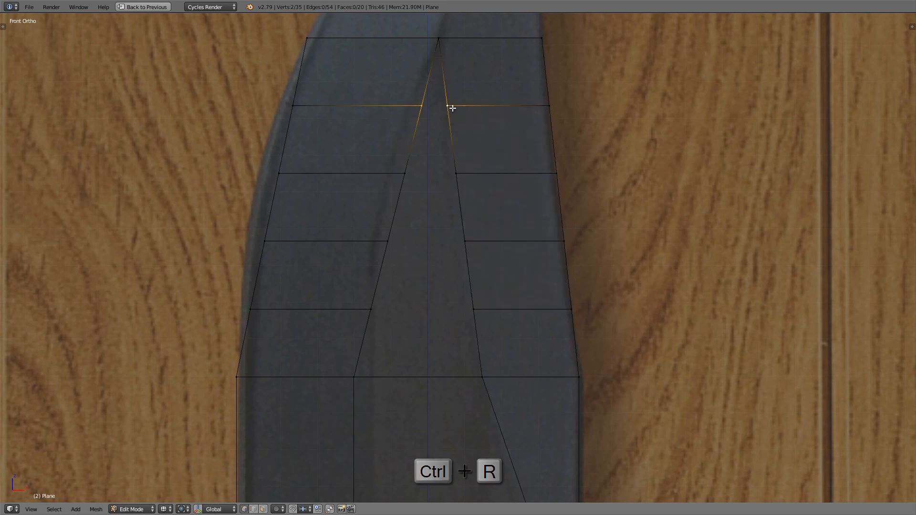
key(j)
right_click(405, 174)
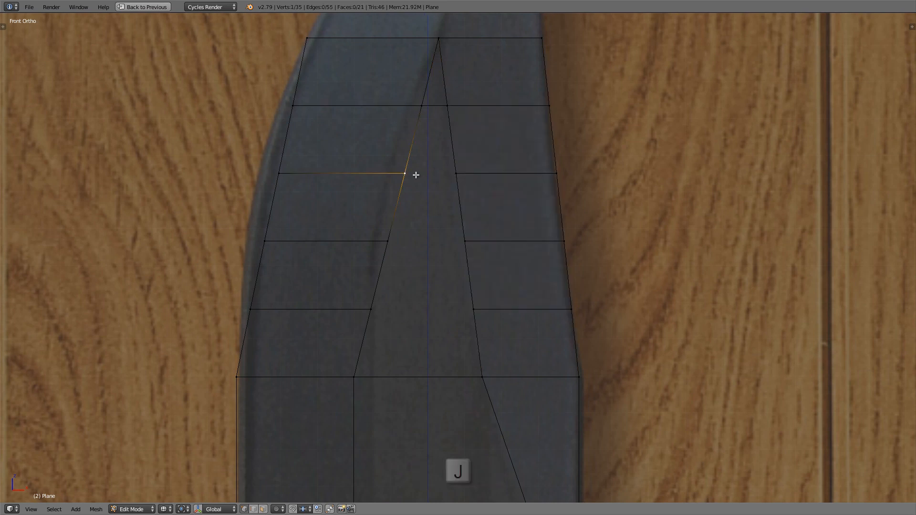
shift+right_click(456, 174)
right_click(398, 237)
shift+right_click(445, 234)
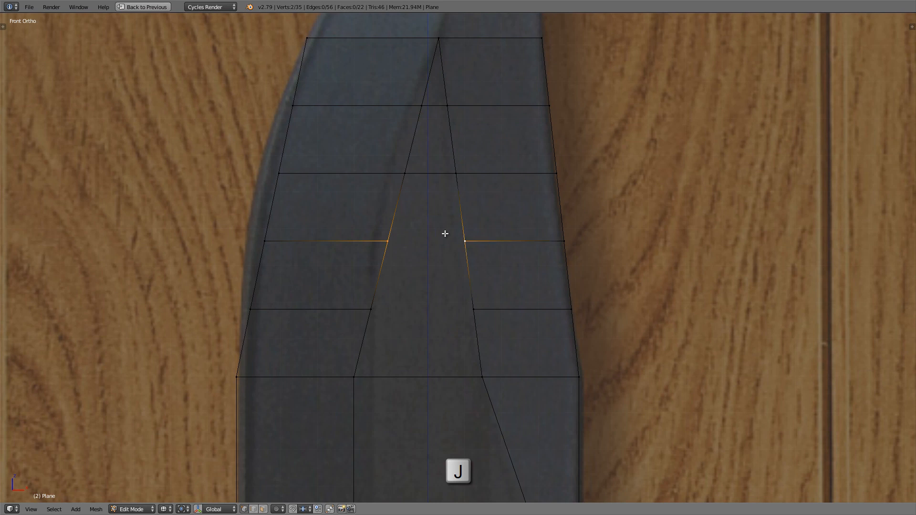
key(j)
right_click(387, 294)
shift+right_click(473, 310)
key(j)
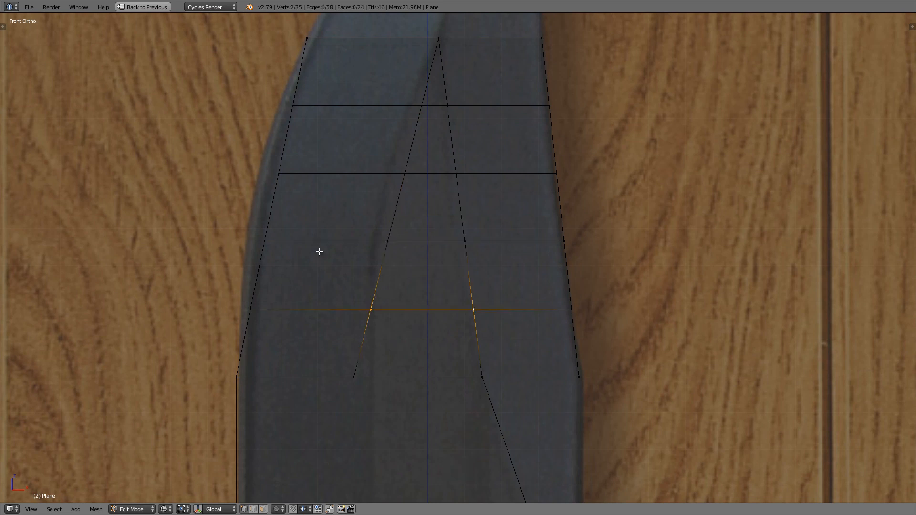
scroll(300, 256, up, 2)
scroll(251, 273, up, 2)
right_click(256, 284)
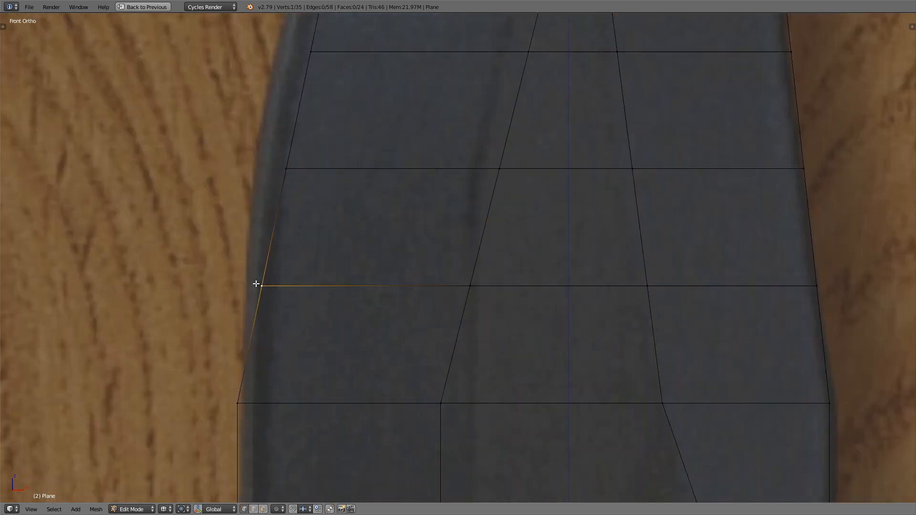
key(g)
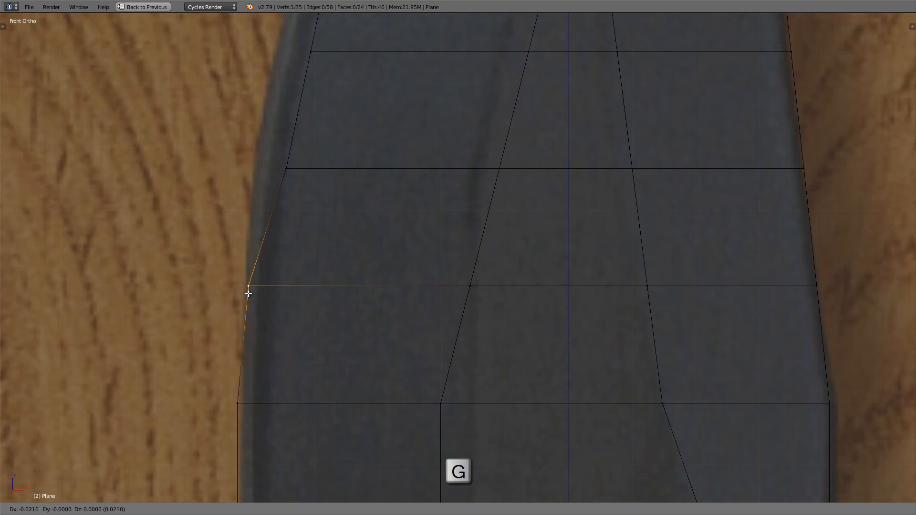
right_click(249, 292)
Step: Move the straight cutting-edge vertices, from the start of the taper down to the guard, inward about 0.007 along X onto the blade's outline
shift+scroll(249, 338, down, 3)
right_click(230, 336)
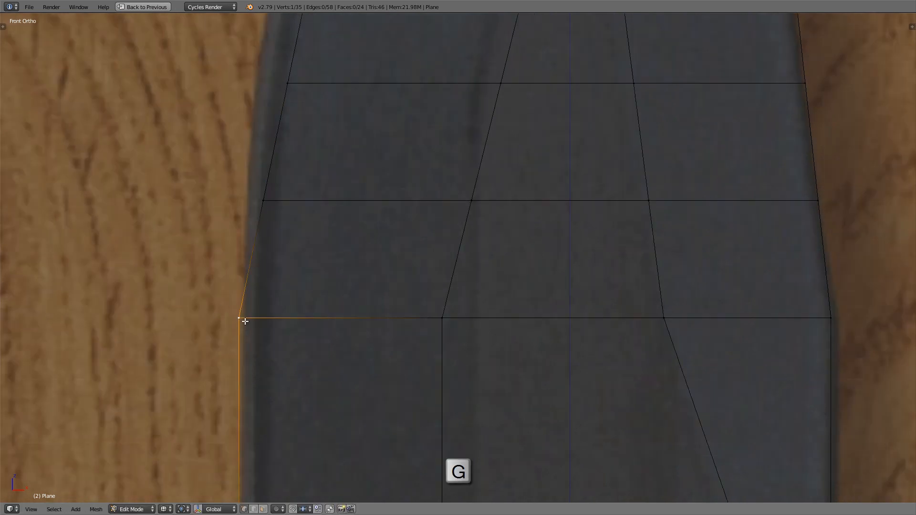
scroll(245, 321, down, 8)
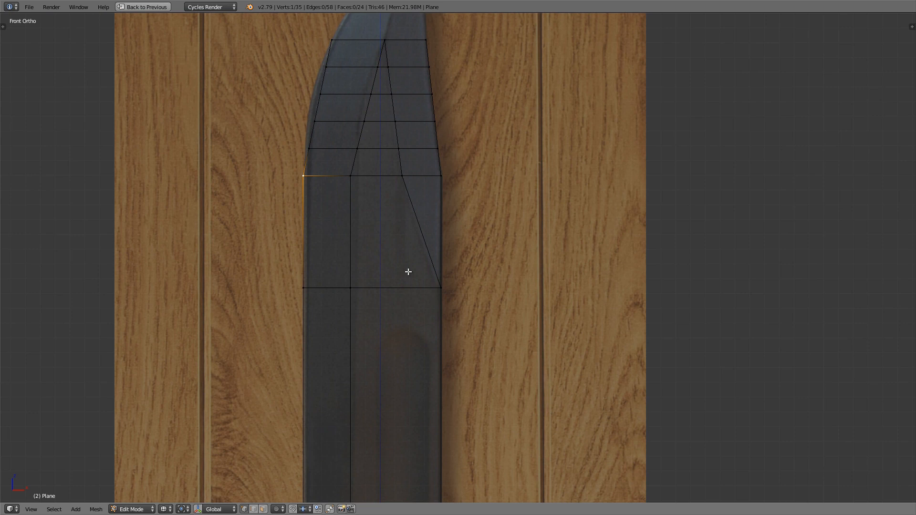
shift+scroll(405, 224, down, 2)
scroll(334, 195, down, 3)
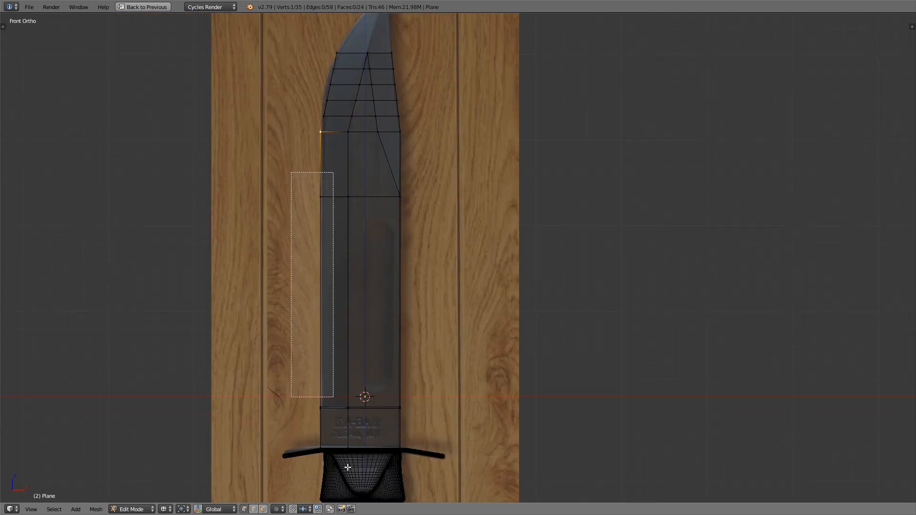
drag(348, 467, 330, 481)
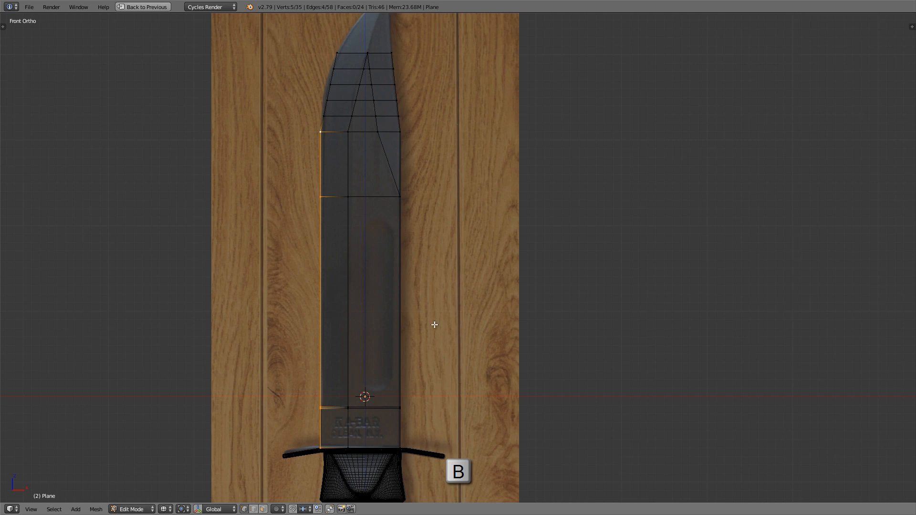
scroll(322, 116, up, 2)
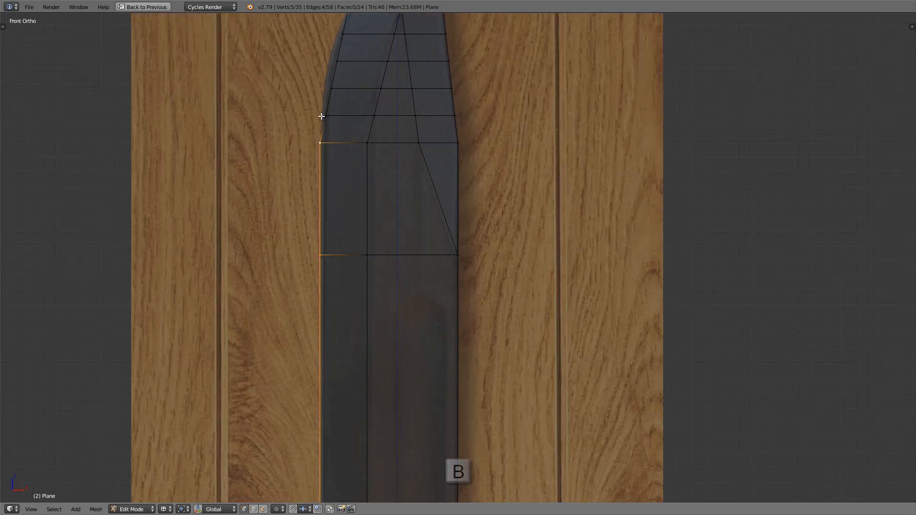
scroll(322, 124, up, 6)
scroll(320, 187, up, 3)
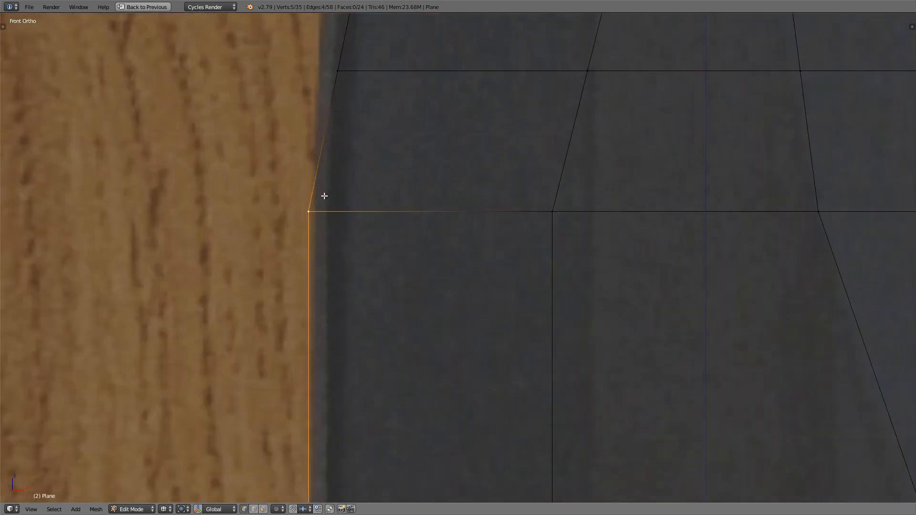
key(g)
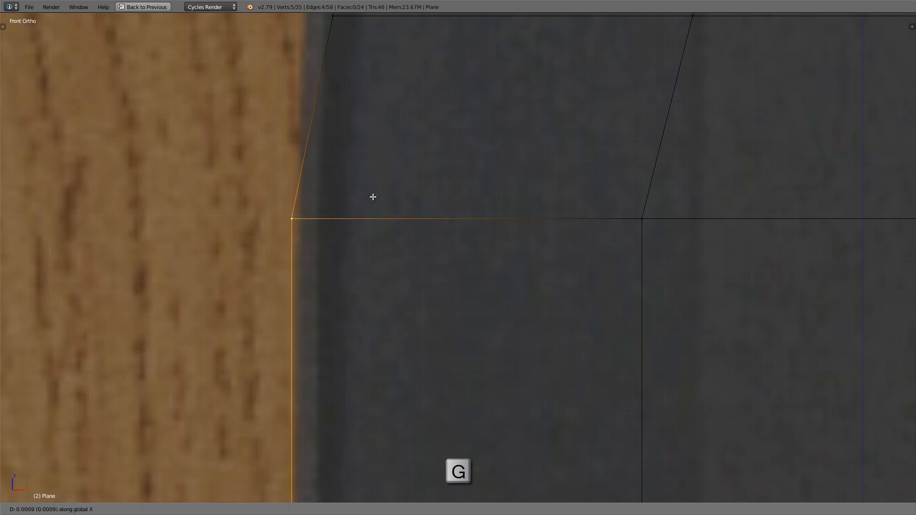
key(x)
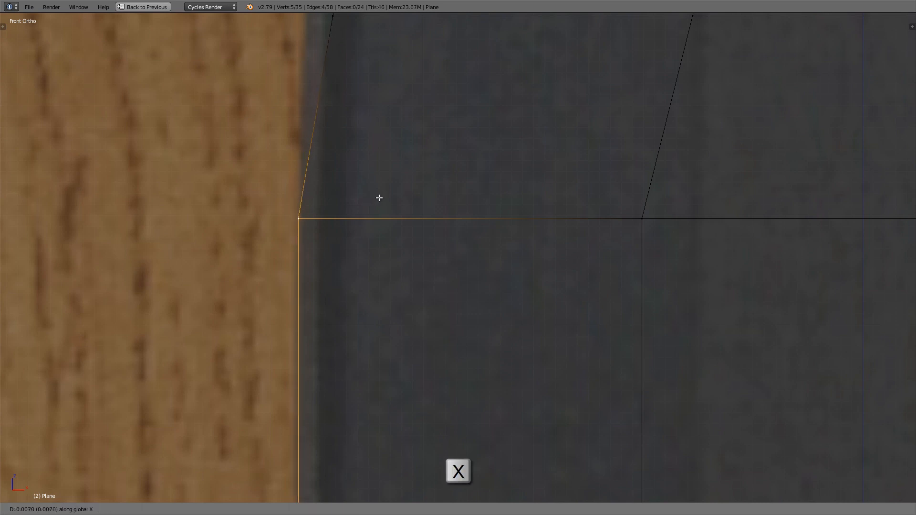
click(380, 198)
Step: Move the straight spine-side vertices, from the start of the taper down to the guard, outward about 0.0096 along X onto the spine's outline
scroll(380, 197, down, 4)
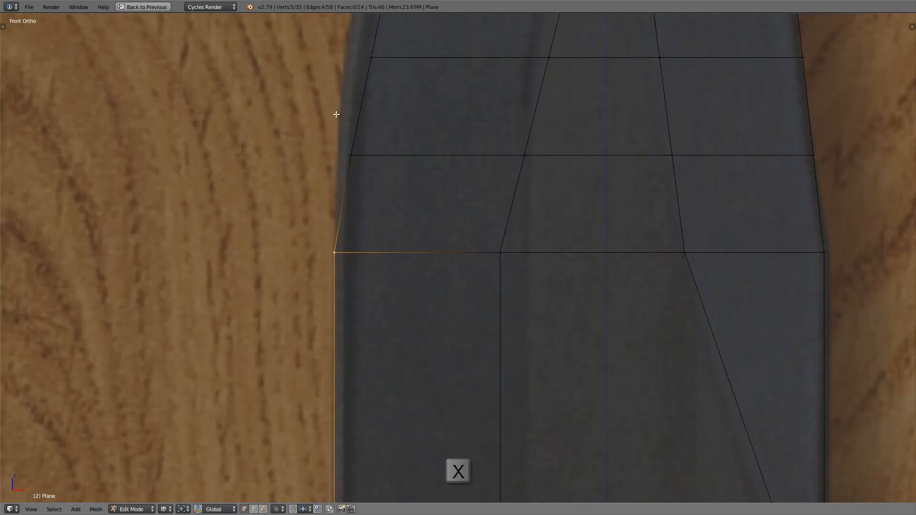
scroll(344, 67, down, 3)
shift+middle_drag(342, 98, 337, 201)
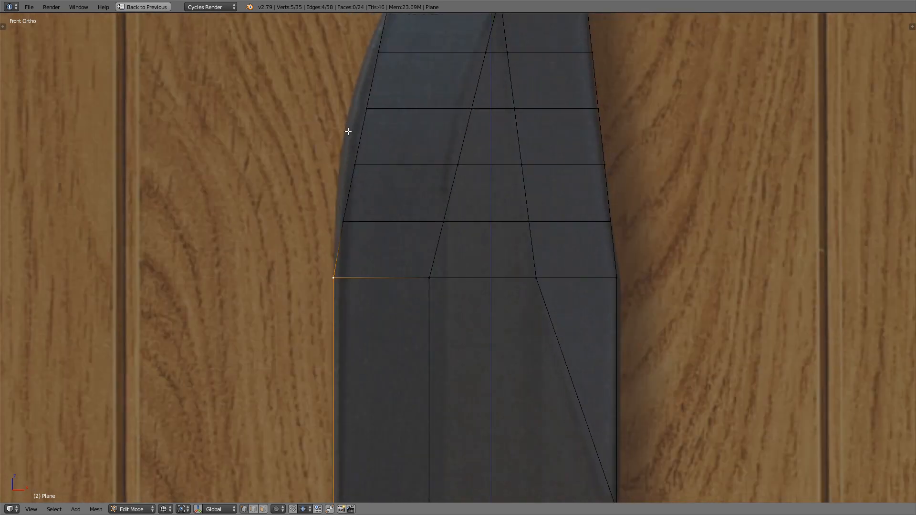
scroll(348, 131, down, 1)
shift+middle_drag(534, 261, 445, 162)
scroll(454, 138, up, 5)
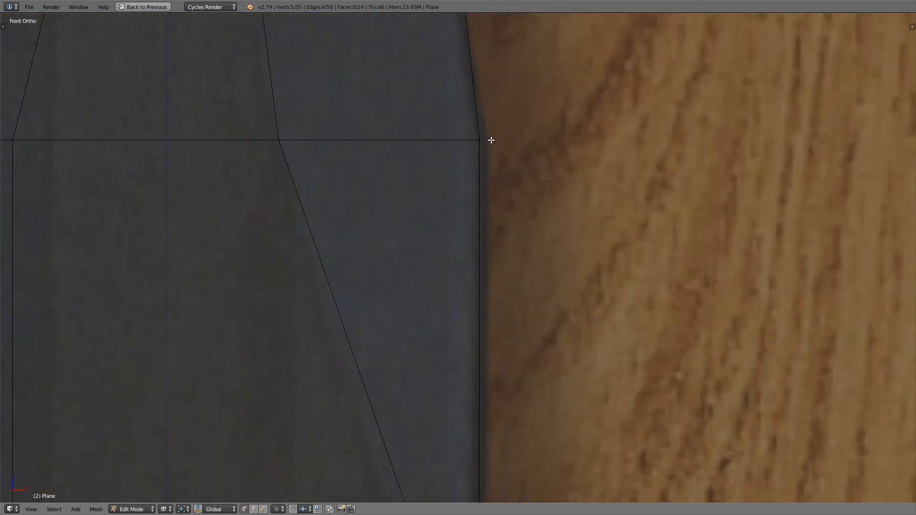
right_click(492, 139)
scroll(480, 140, down, 10)
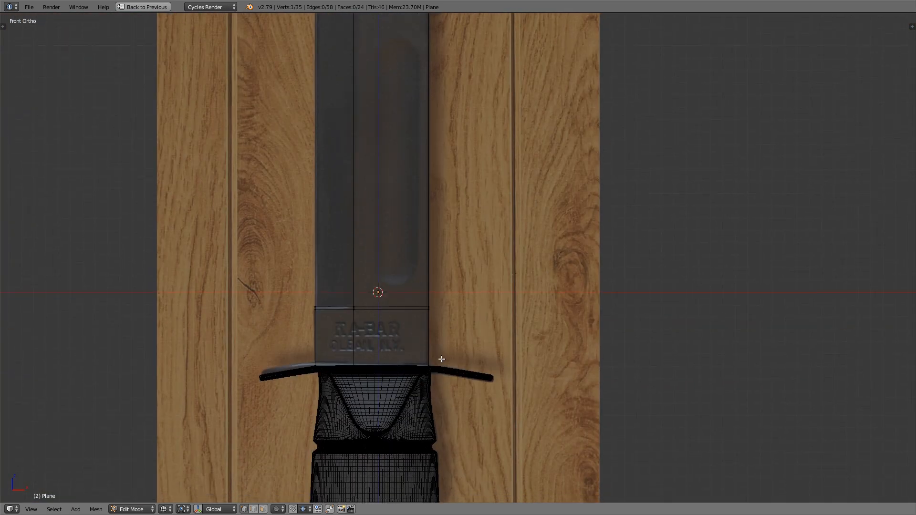
scroll(435, 339, down, 2)
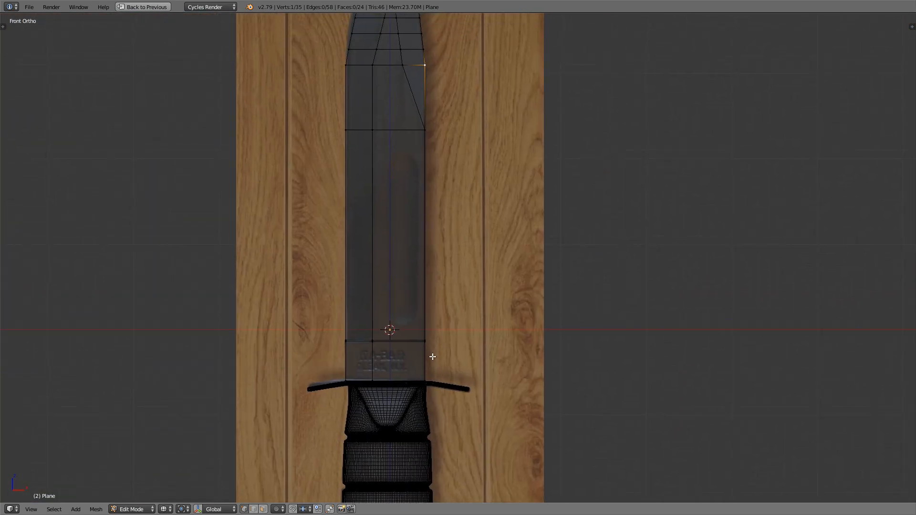
shift+middle_drag(433, 345, 434, 356)
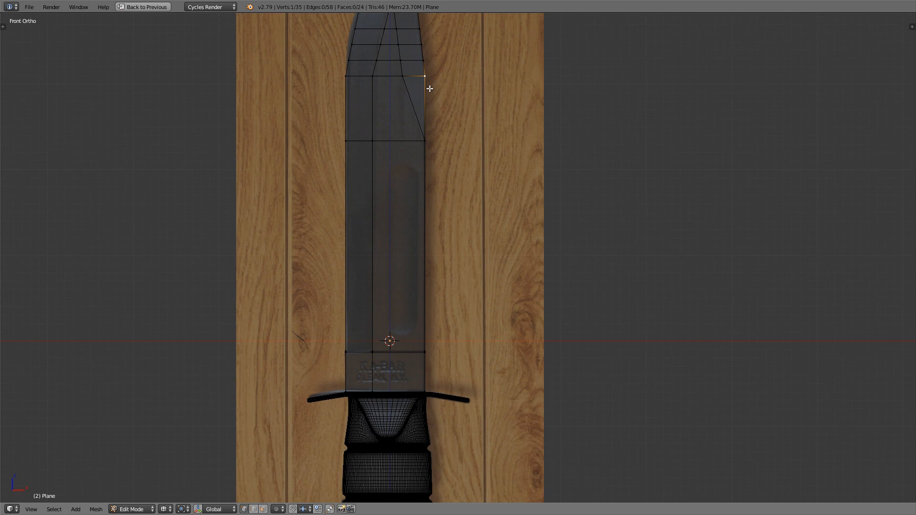
ctrl+right_click(431, 396)
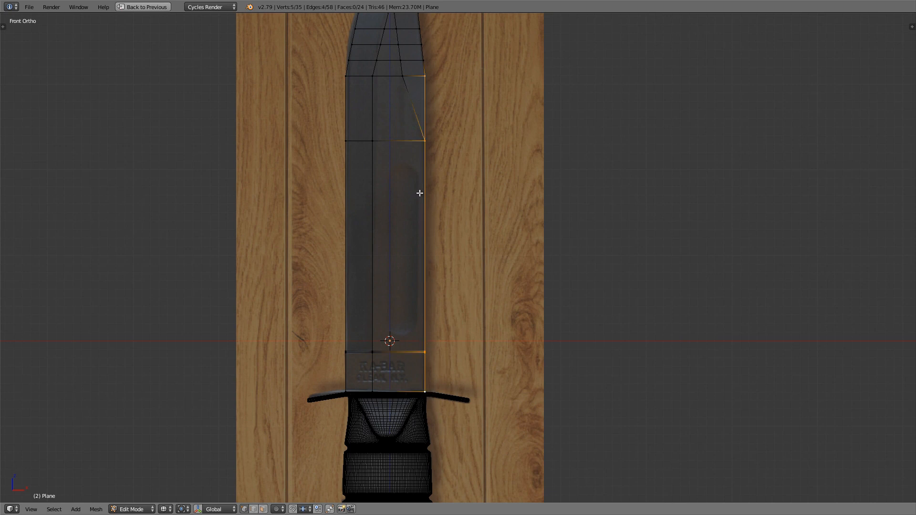
shift+scroll(409, 154, up, 2)
scroll(428, 106, up, 8)
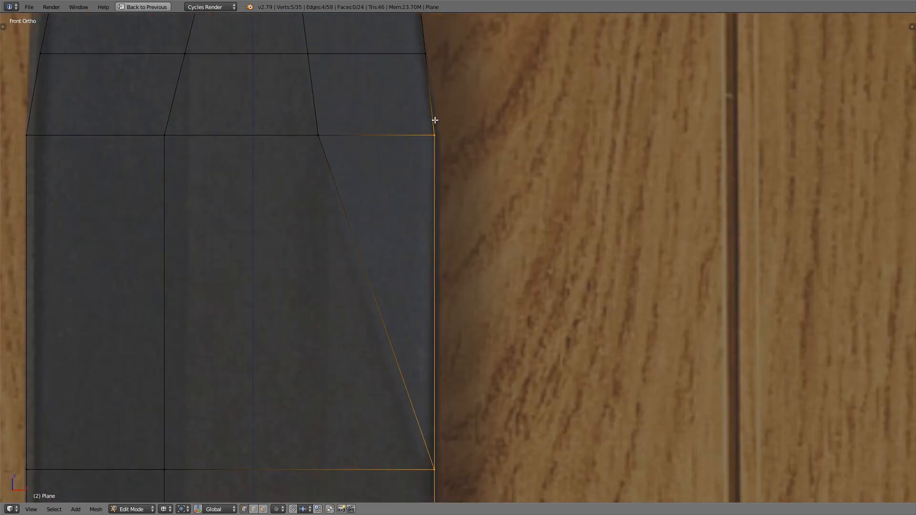
scroll(437, 140, up, 1)
shift+middle_drag(437, 140, 418, 162)
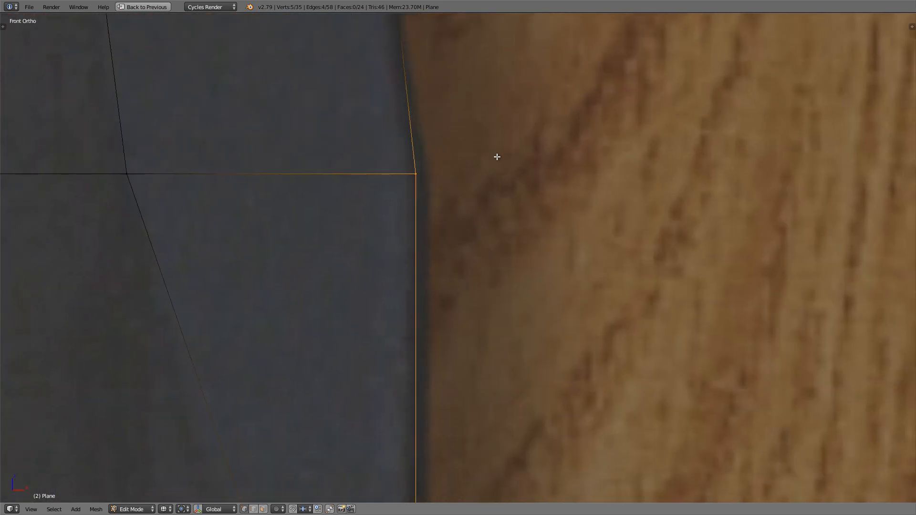
key(g)
key(x)
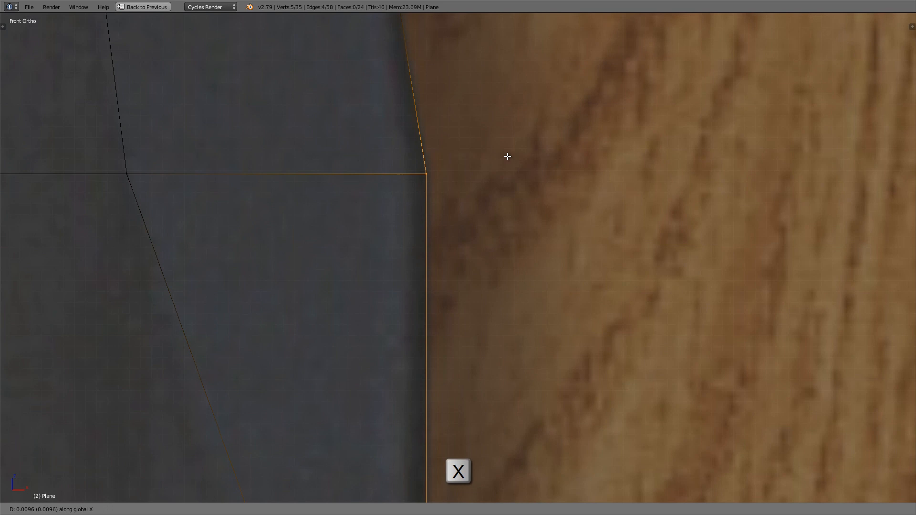
click(507, 156)
Step: Move the cutting-edge-side bevel line's vertices, from the start of the taper down to the guard, about 0.0475 along X
scroll(456, 168, down, 6)
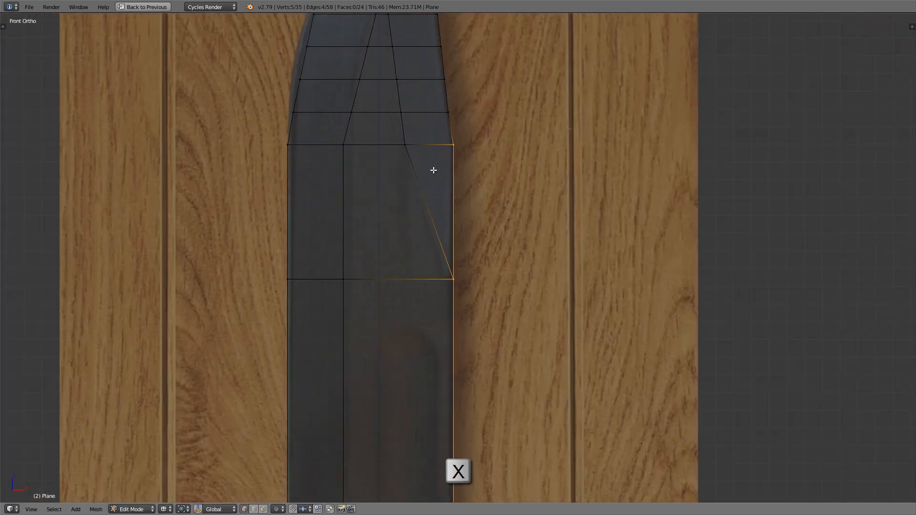
scroll(381, 149, down, 1)
scroll(370, 188, up, 3)
scroll(362, 215, up, 2)
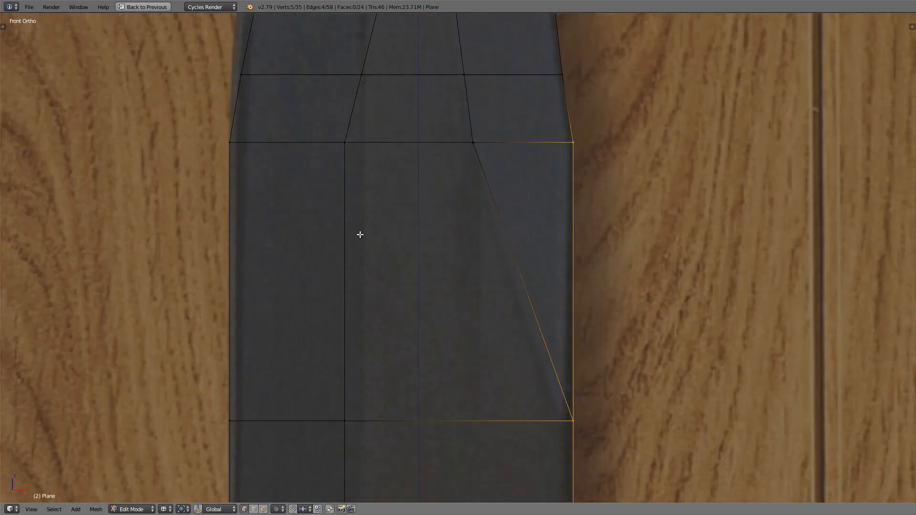
scroll(360, 185, down, 1)
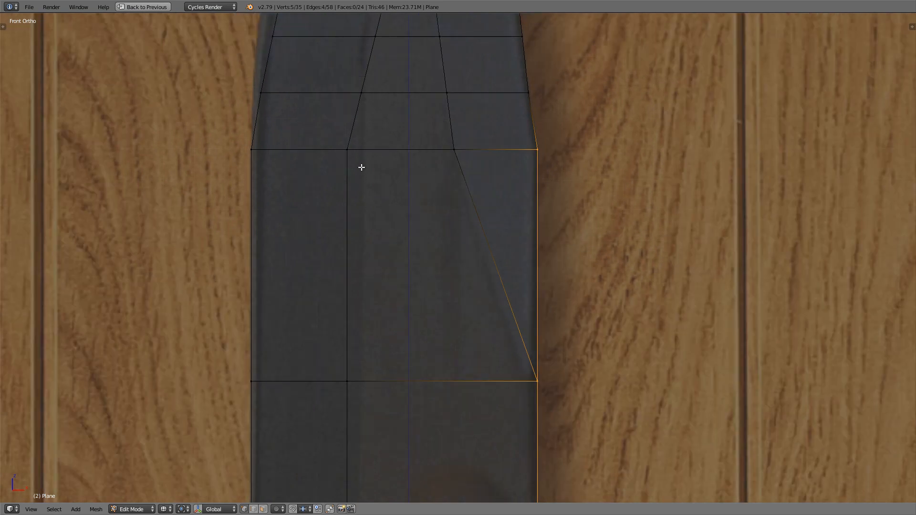
click(351, 151)
scroll(386, 237, down, 6)
shift+middle_drag(391, 274, 363, 153)
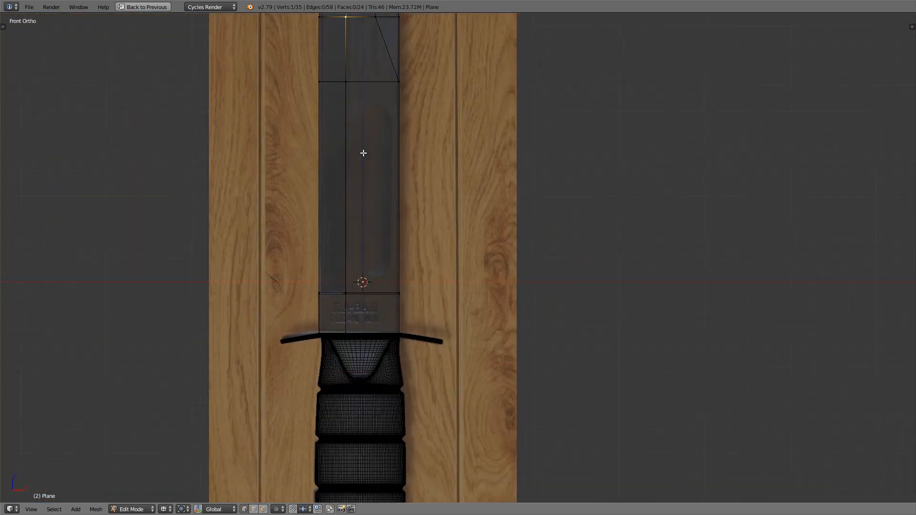
ctrl+click(348, 334)
scroll(358, 188, up, 4)
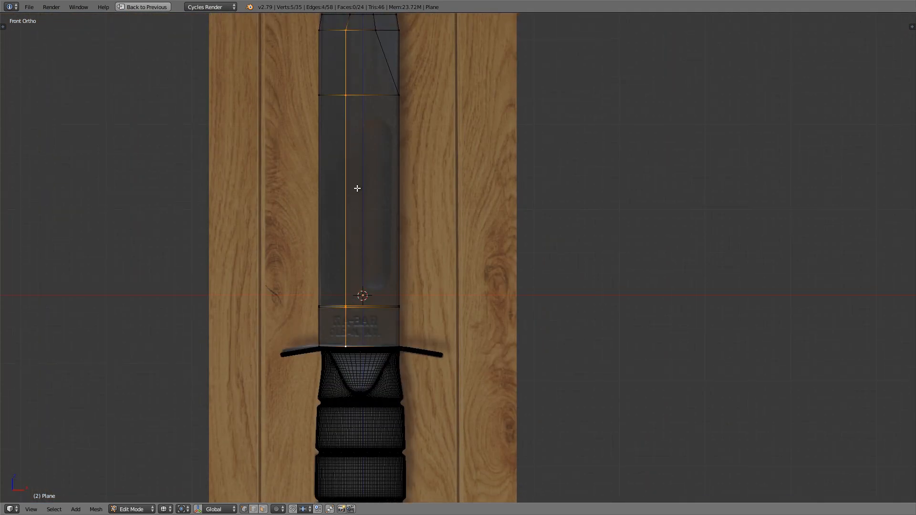
scroll(358, 157, up, 8)
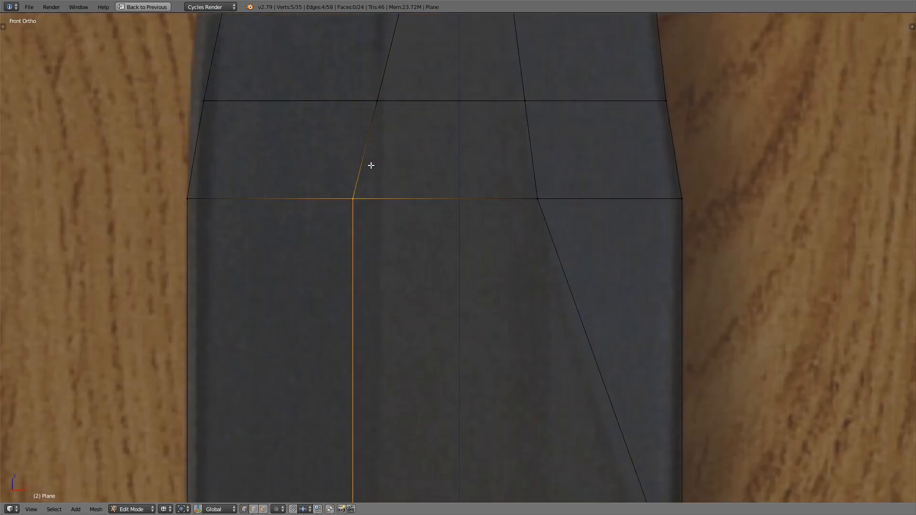
key(g)
key(x)
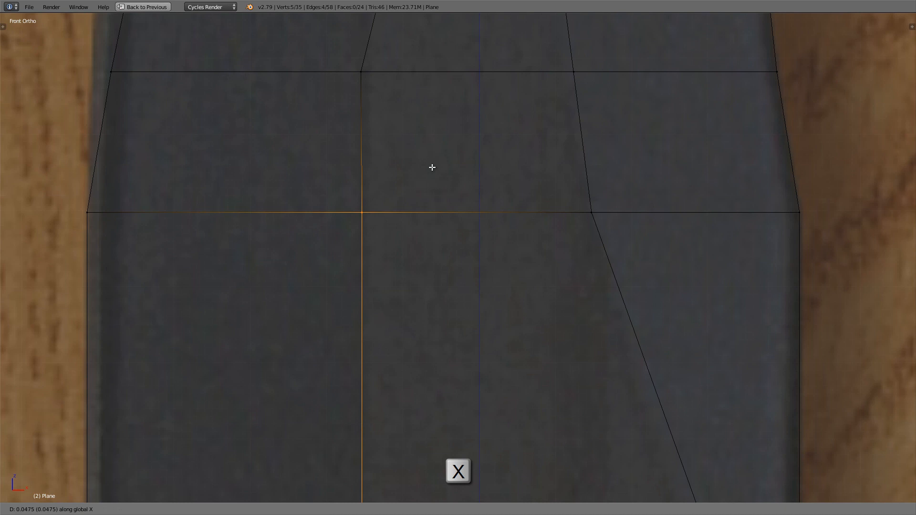
click(431, 169)
Step: Move the horizontal row of three vertices where the slanted spine bevel ends down about 0.1 along Z
scroll(431, 169, down, 6)
shift+middle_drag(459, 150, 393, 96)
shift+middle_drag(419, 153, 409, 137)
scroll(497, 319, up, 2)
shift+middle_drag(406, 326, 395, 274)
alt+click(373, 274)
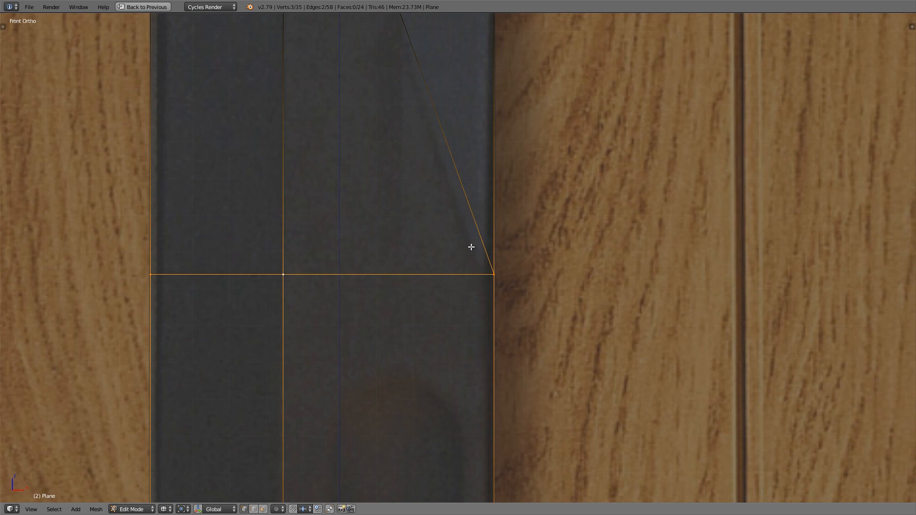
key(g)
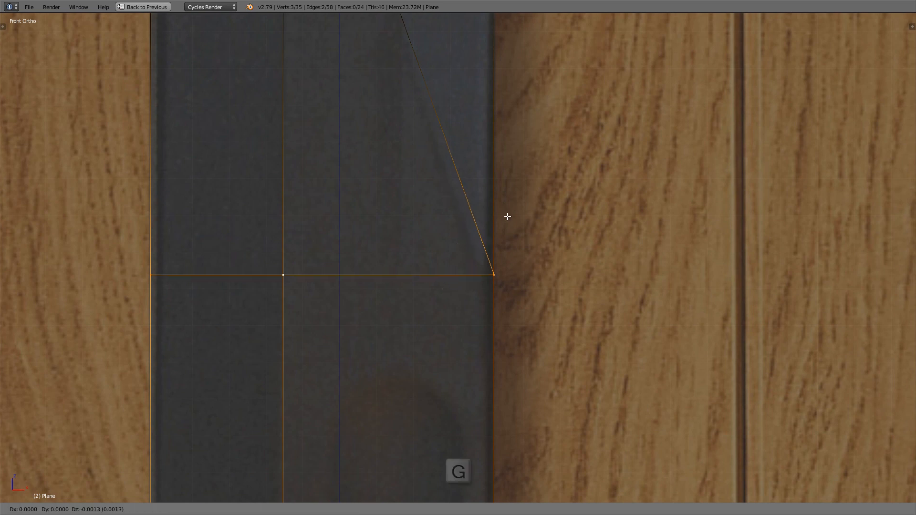
key(z)
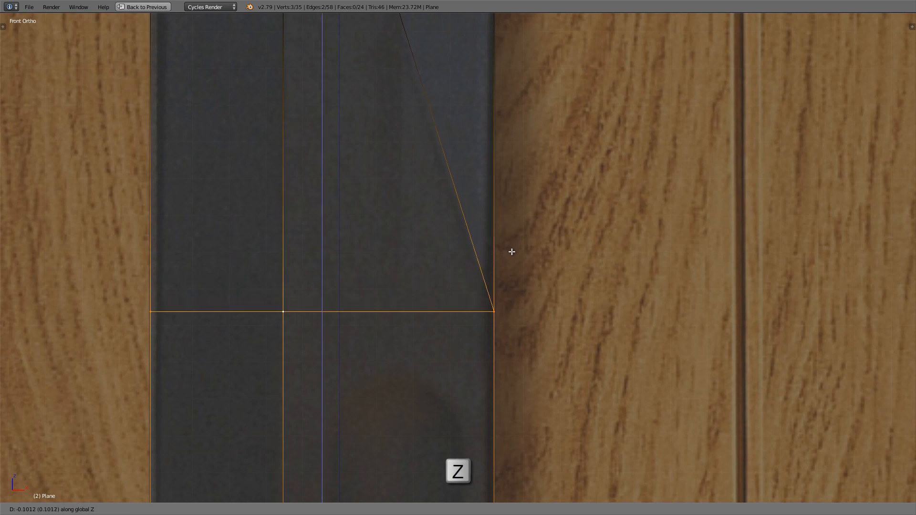
click(512, 251)
Step: Move the cutting-edge vertex one row above the start of the taper outward about 0.025 along X onto the blade's outline
scroll(432, 172, down, 4)
shift+middle_drag(431, 172, 438, 267)
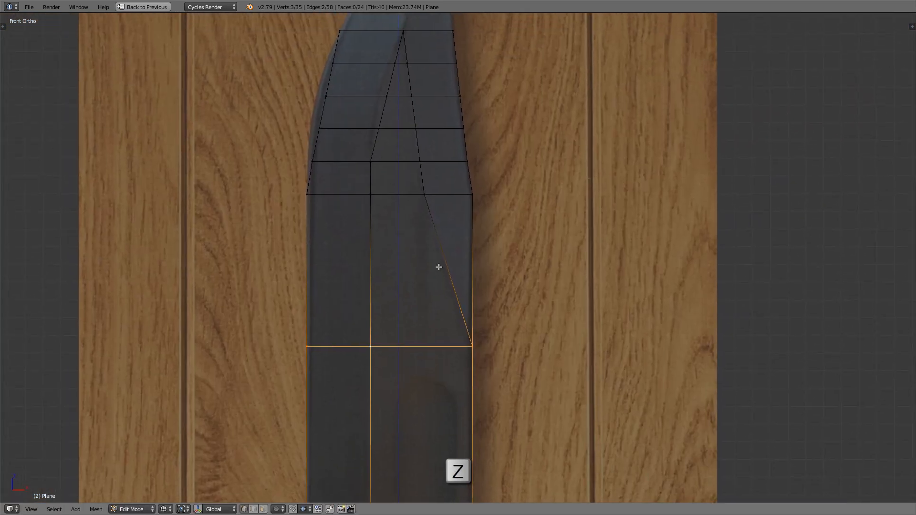
scroll(385, 177, up, 1)
shift+middle_drag(385, 167, 389, 300)
shift+middle_drag(417, 207, 403, 258)
scroll(411, 247, up, 3)
key(a)
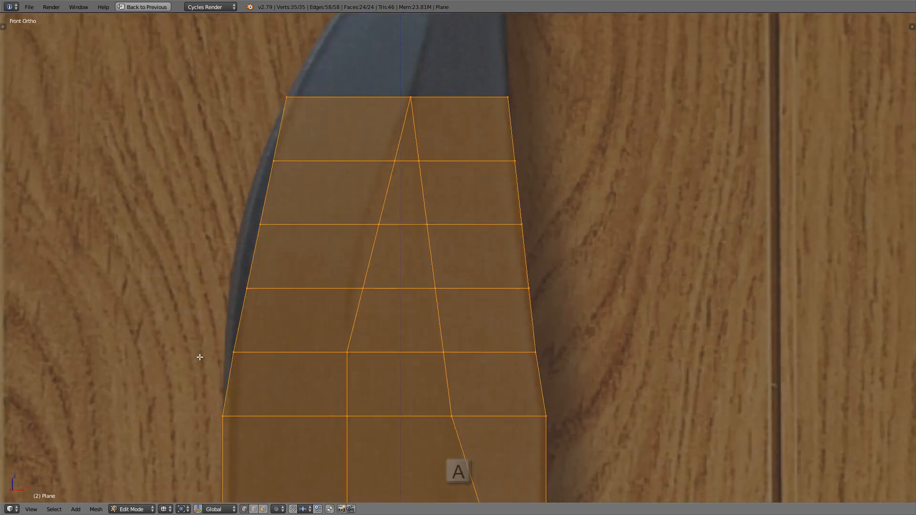
scroll(209, 356, up, 2)
shift+middle_drag(217, 355, 256, 294)
scroll(255, 295, up, 2)
key(a)
right_click(294, 298)
scroll(387, 293, up, 1)
shift+middle_drag(340, 294, 377, 295)
key(g)
key(x)
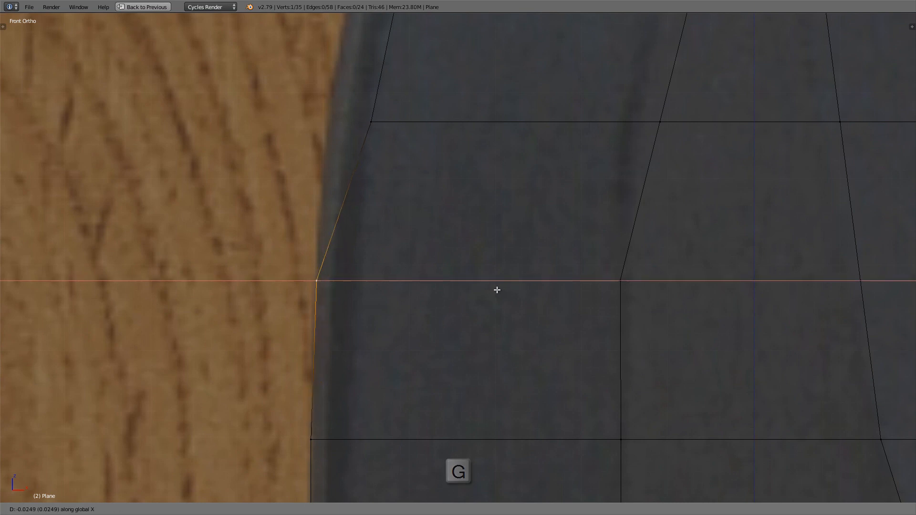
click(496, 289)
Step: Move the cutting-edge vertex two rows above the start of the taper outward about 0.05 along X onto the outline
shift+middle_drag(481, 219, 397, 258)
key(g)
key(x)
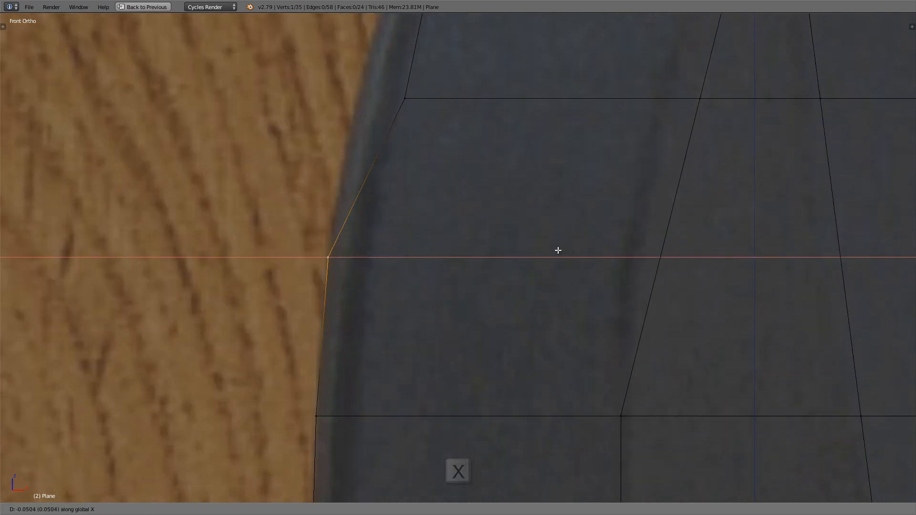
click(556, 249)
Step: Move the cutting-edge vertices three and four rows above the start of the taper outward along X onto the curved outline
right_click(415, 95)
shift+middle_drag(415, 96, 411, 254)
key(g)
key(x)
click(474, 252)
right_click(446, 97)
shift+middle_drag(446, 97, 427, 194)
key(g)
key(x)
click(573, 188)
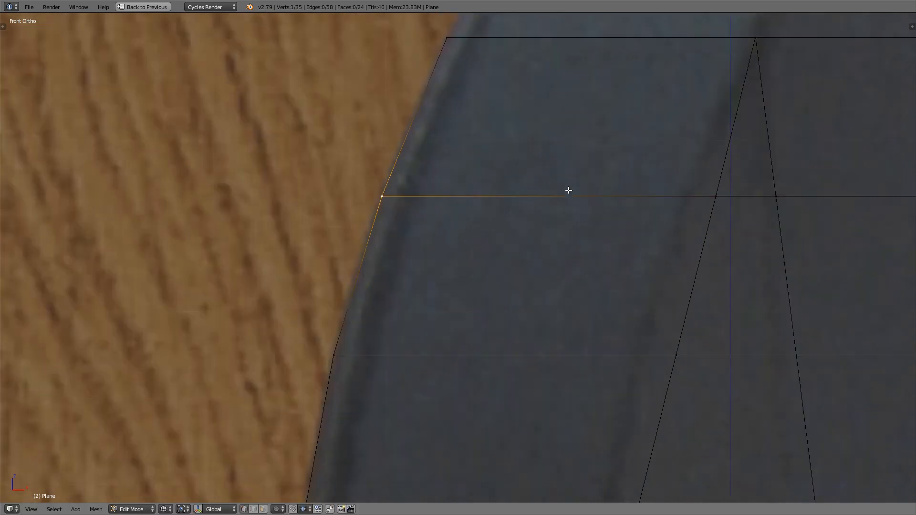
Step: Slide the cutting-edge-side bevel vertex two rows above the taper start about 0.09 toward the cutting edge, onto the bevel line
scroll(438, 199, down, 7)
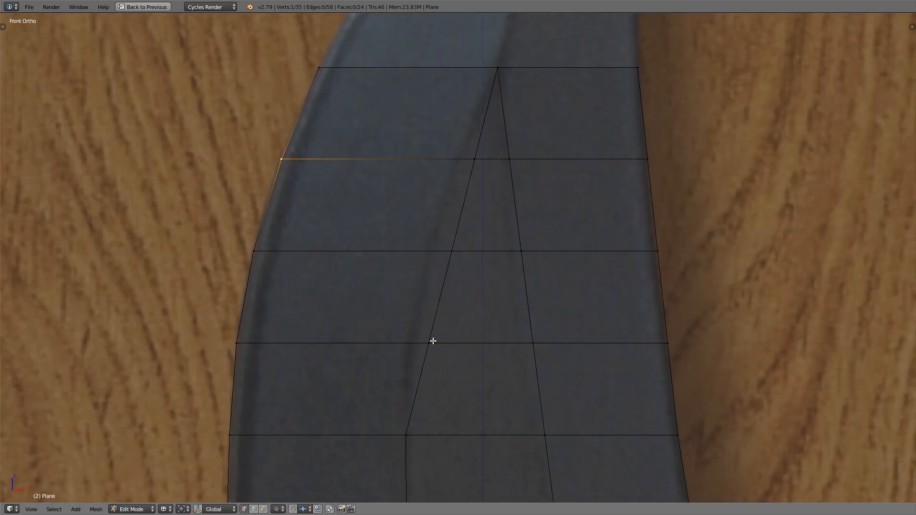
scroll(424, 365, up, 1)
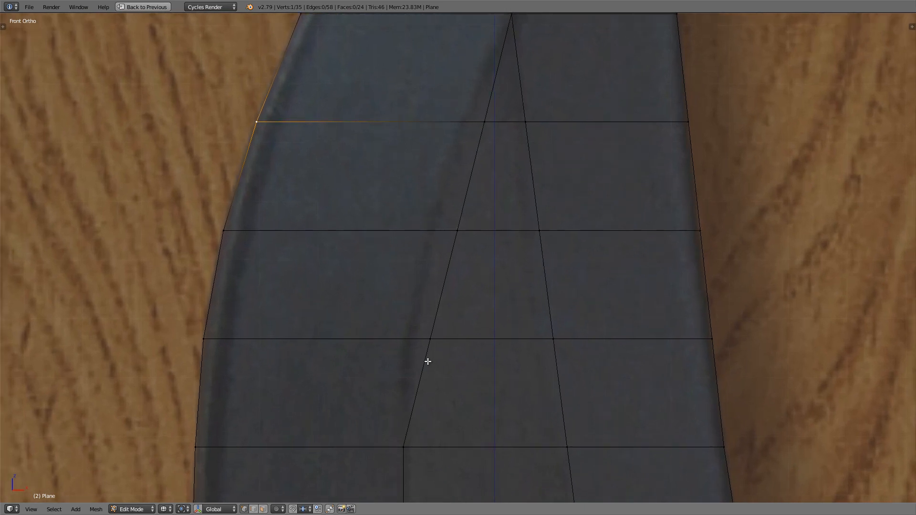
right_click(429, 342)
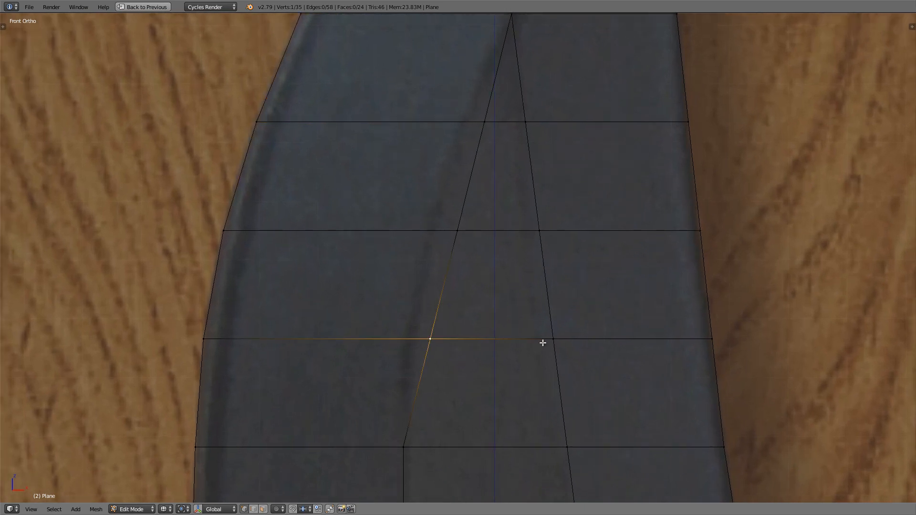
key(g)
key(g)
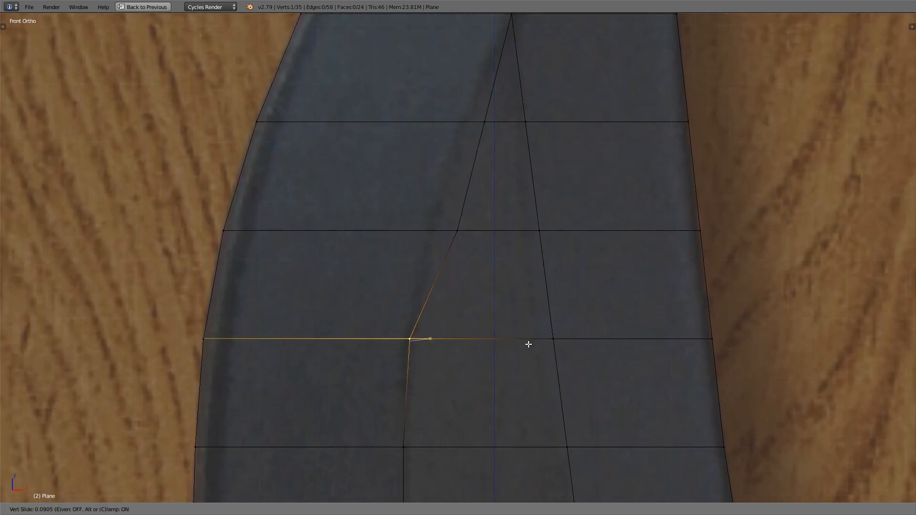
click(530, 343)
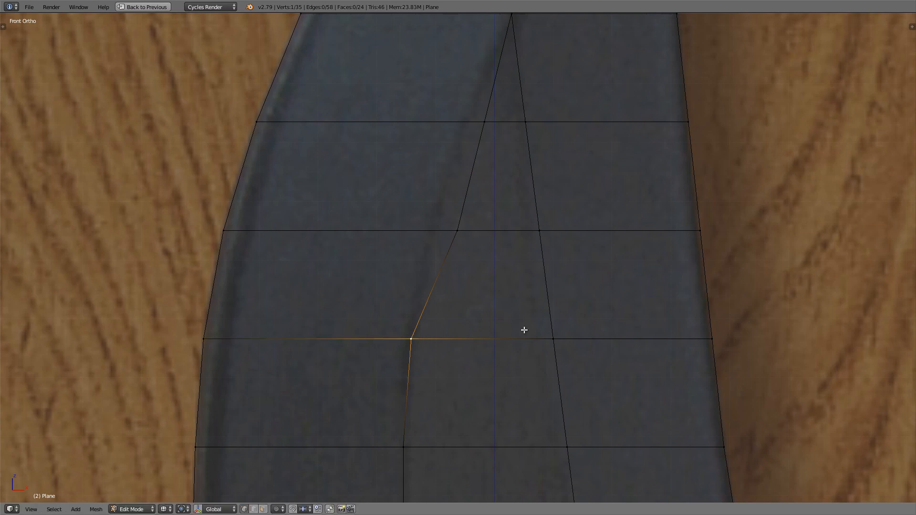
Step: Slide the cutting-edge-side bevel vertices of the next two rows up toward the cutting edge, the lower by about 0.11, following the bevel
shift+middle_drag(487, 263, 479, 337)
right_click(459, 315)
key(g)
key(g)
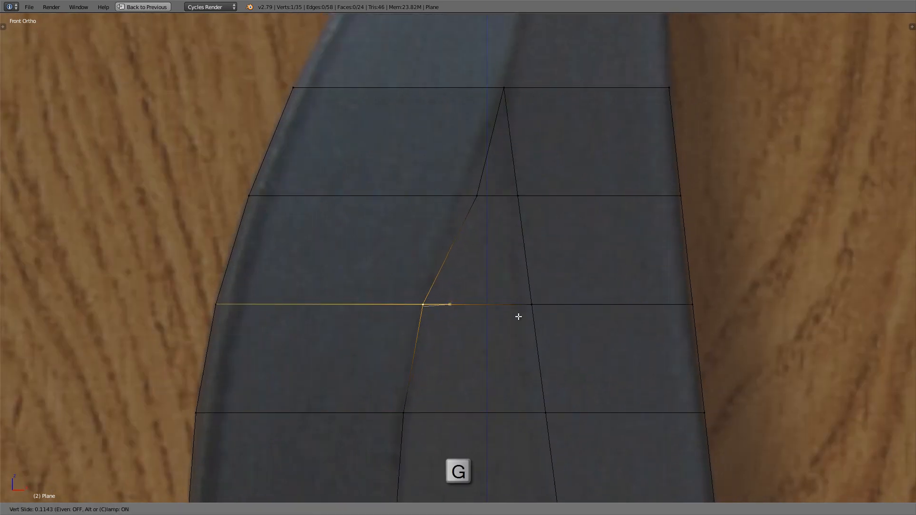
click(519, 315)
shift+middle_drag(490, 225, 485, 259)
right_click(477, 231)
key(g)
key(g)
click(509, 230)
Step: Slide the wedge's spine-side vertices in the two rows just below its apex toward the cutting edge, smoothing the spine bevel line
scroll(496, 220, down, 2)
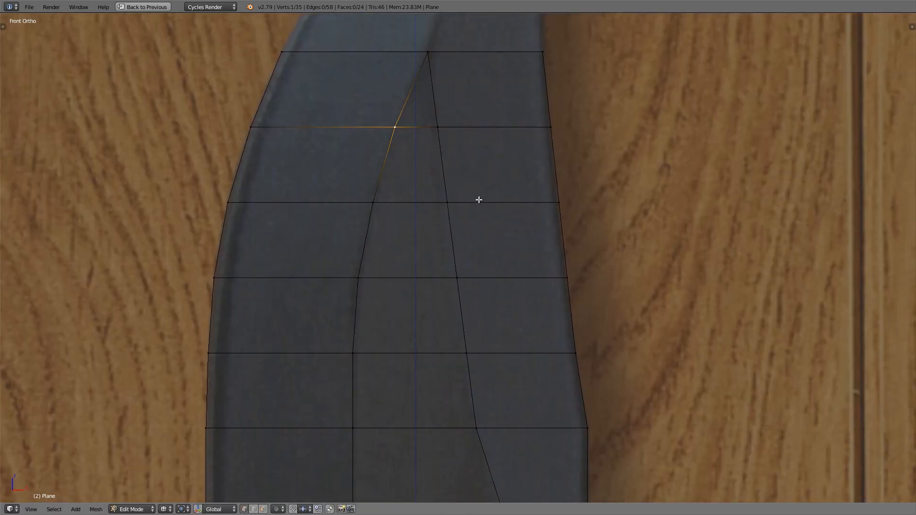
scroll(442, 124, up, 2)
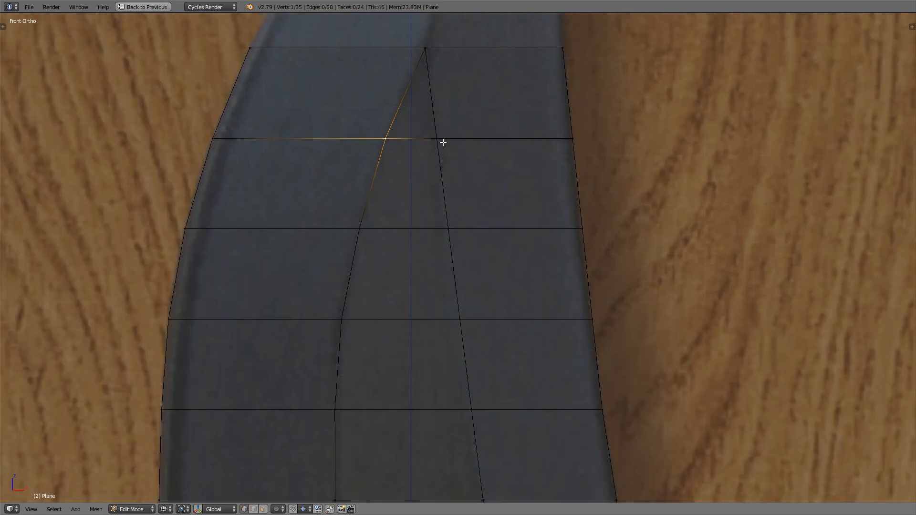
right_click(444, 143)
key(g)
key(g)
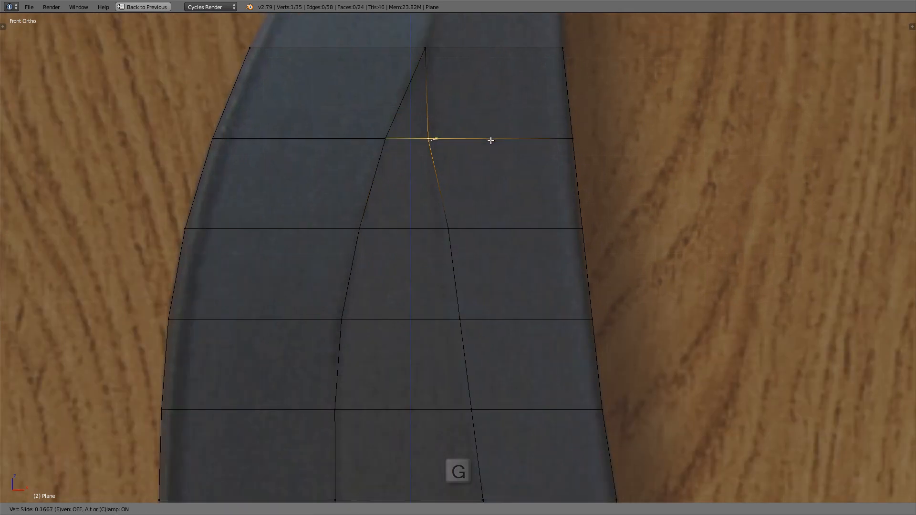
click(493, 144)
key(g)
key(g)
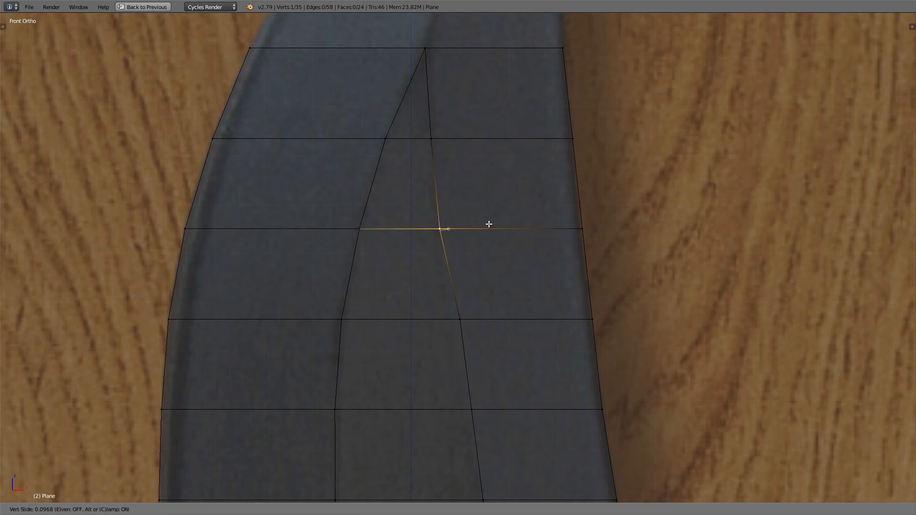
click(485, 182)
Step: Slide the spine-side bevel vertex directly below the wedge's apex about 0.1 further toward the cutting edge
right_click(454, 134)
key(g)
key(g)
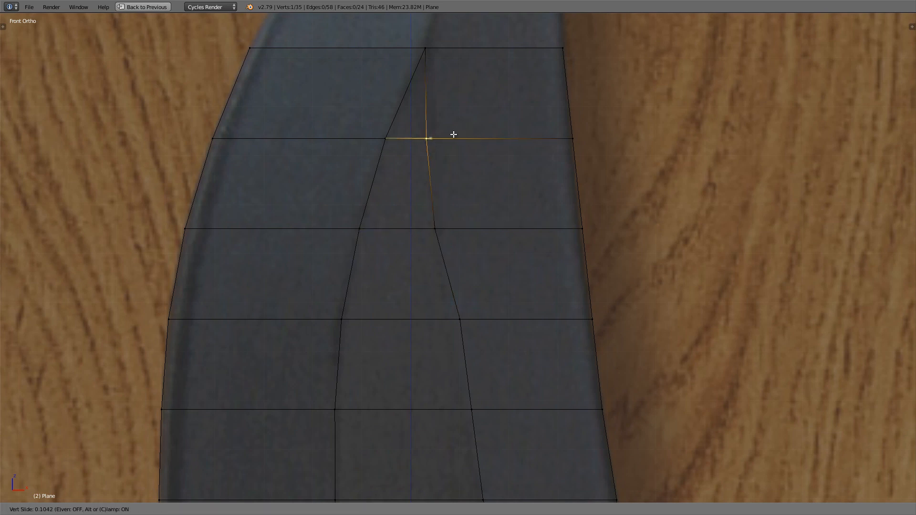
click(453, 135)
Step: Slide the spine-side bevel vertex two rows above the taper start about 0.105 toward the cutting edge
scroll(453, 135, down, 2)
shift+middle_drag(460, 153, 440, 93)
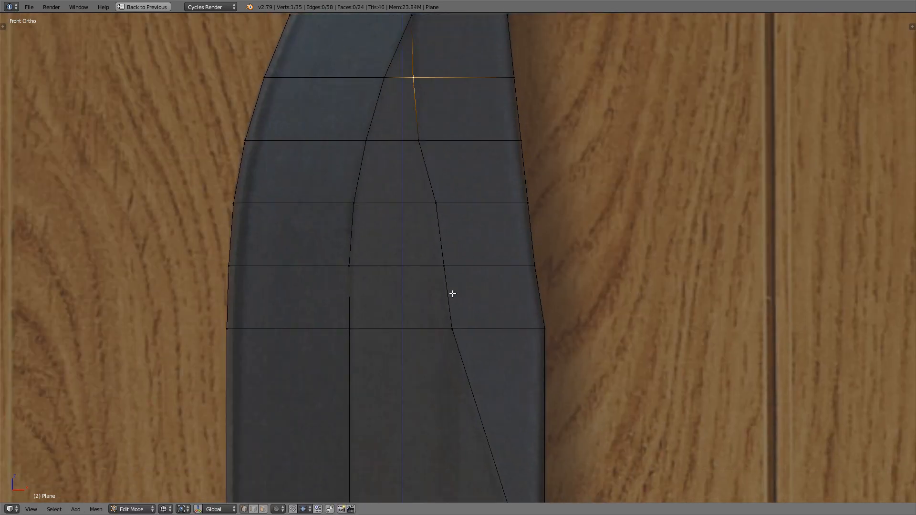
scroll(426, 196, up, 2)
right_click(438, 209)
key(g)
key(g)
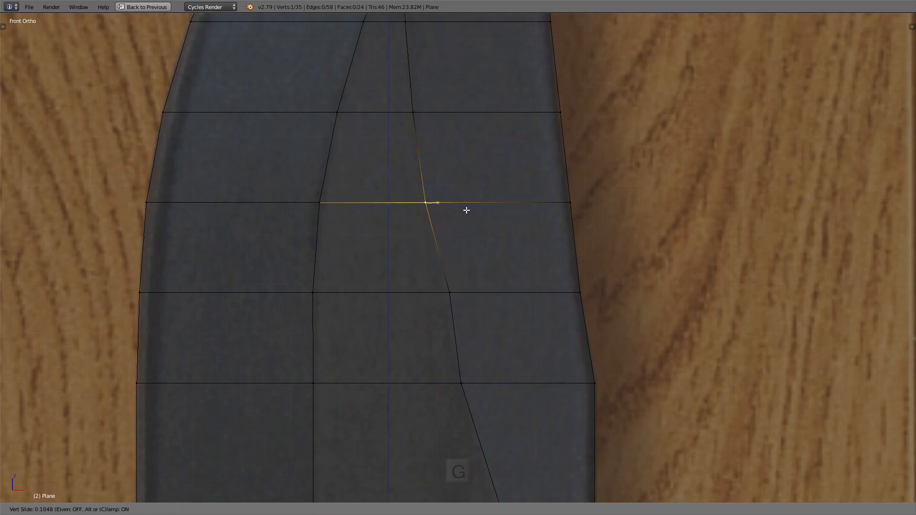
click(466, 209)
Step: Slide the spine-side bevel vertex one row above the taper start inward to smooth the curve, and clear the selection
right_click(465, 281)
shift+middle_drag(465, 282, 454, 199)
key(g)
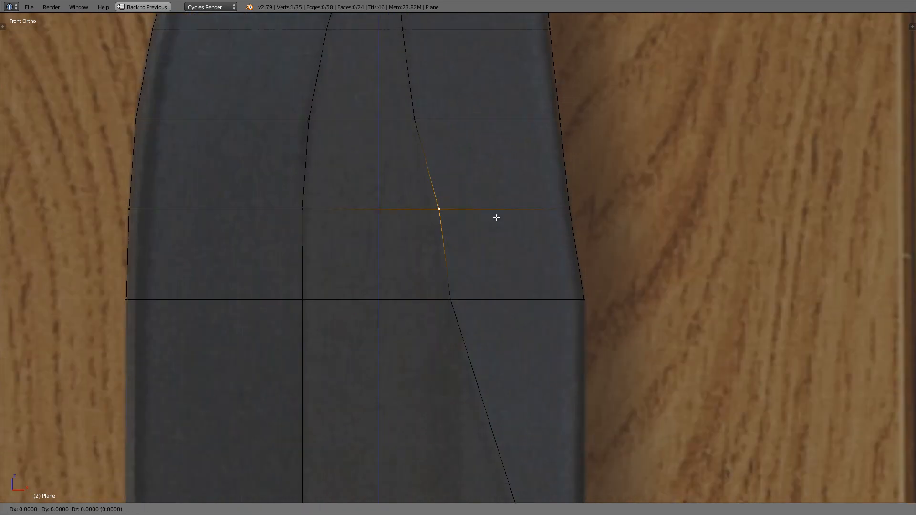
key(g)
click(492, 218)
scroll(491, 219, down, 4)
key(a)
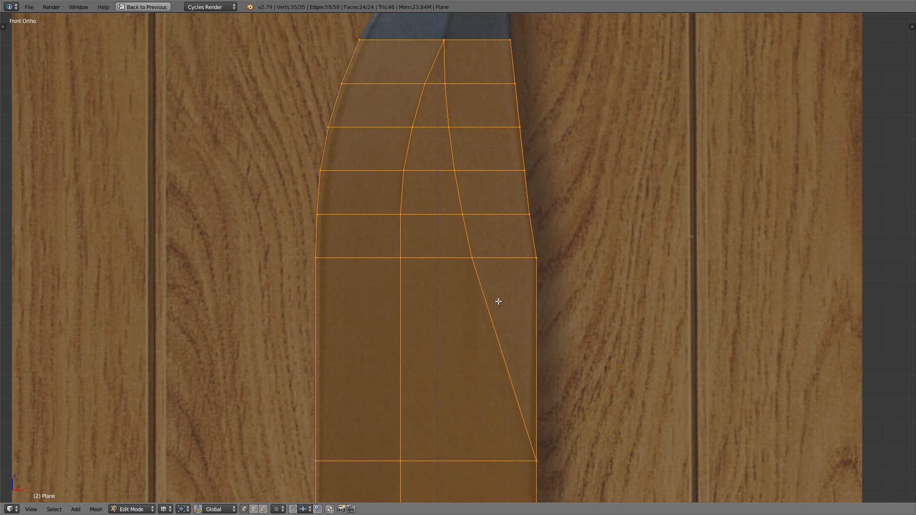
key(a)
Step: Slide the spine outline vertex two rows above the taper start about 0.017 inward onto the blade's edge
scroll(480, 259, up, 5)
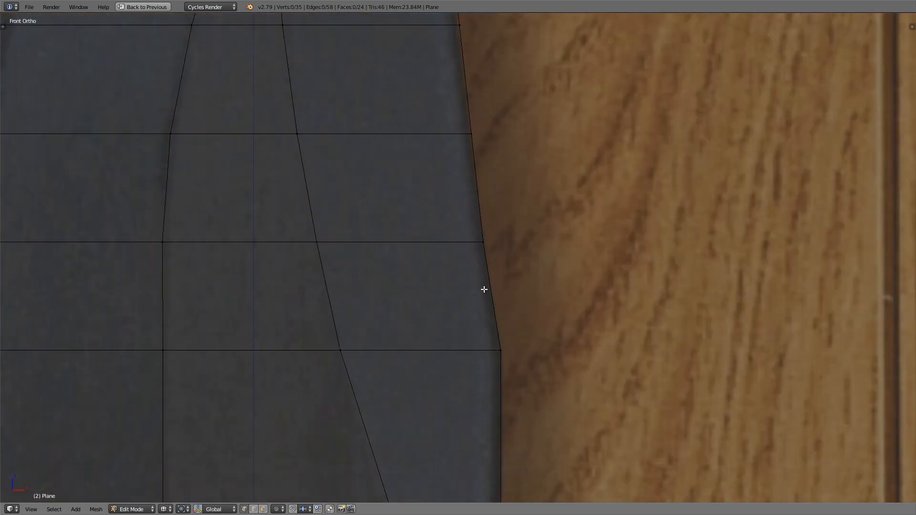
scroll(483, 289, up, 3)
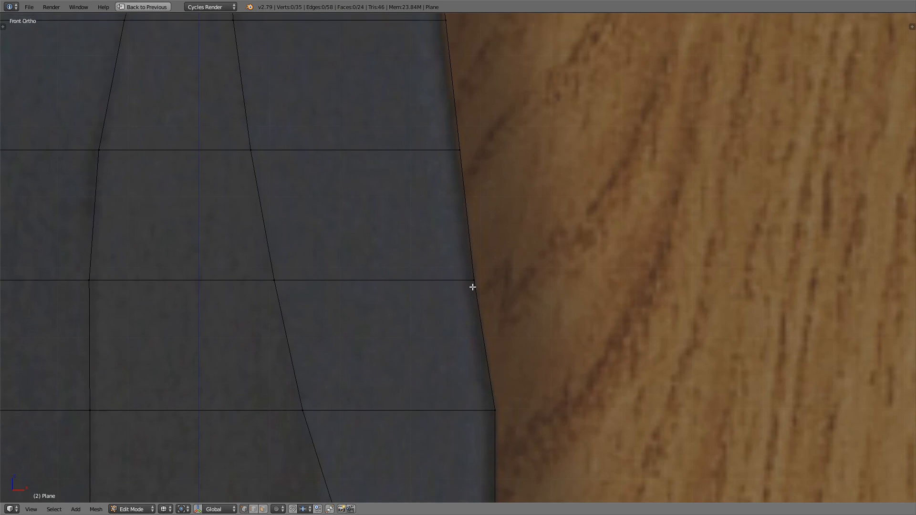
right_click(473, 287)
right_click(496, 411)
shift+middle_drag(461, 272, 474, 322)
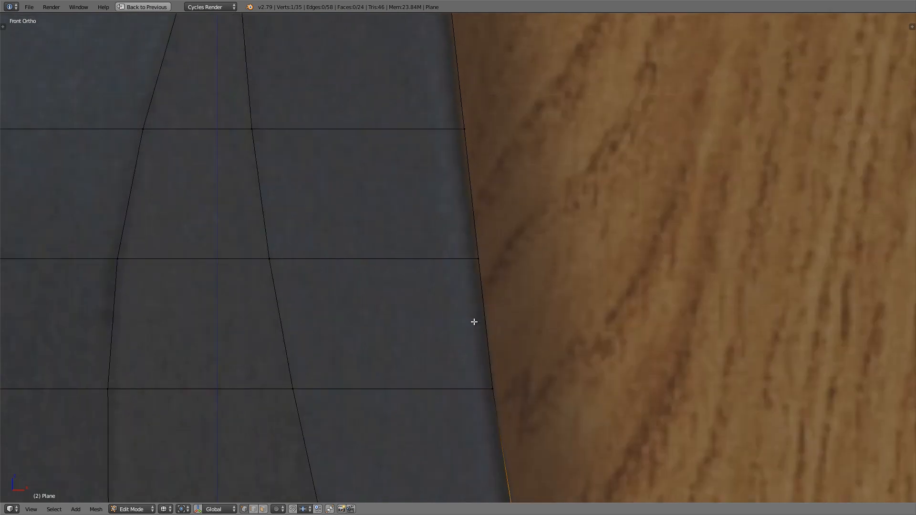
right_click(475, 270)
scroll(475, 271, up, 3)
key(g)
key(g)
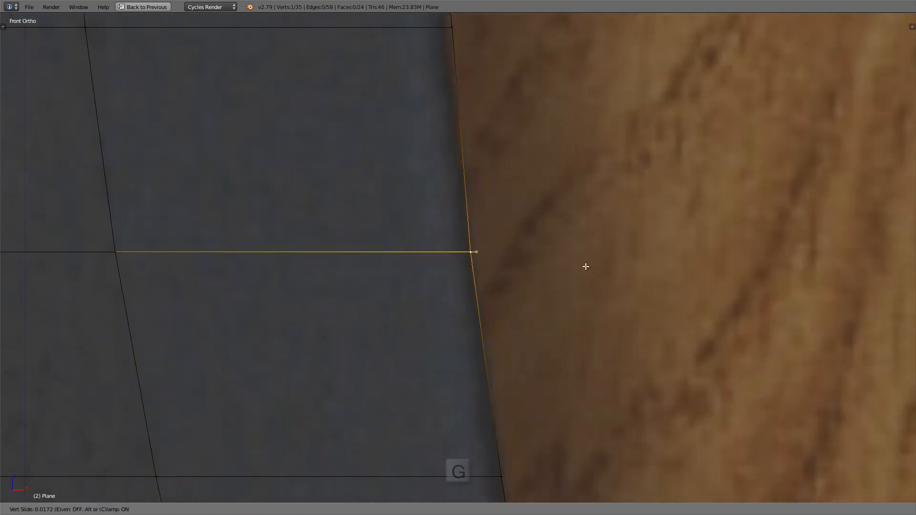
click(585, 266)
Step: Slide the spine outline vertex three rows above the taper start inward onto the reference blade's edge
scroll(425, 156, down, 3)
shift+middle_drag(447, 91, 450, 202)
right_click(450, 203)
scroll(480, 201, up, 1)
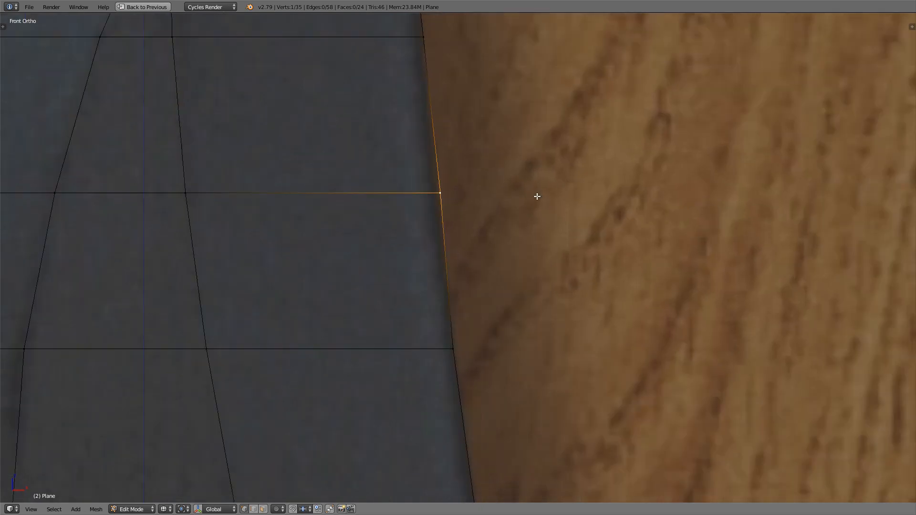
key(g)
key(g)
click(531, 196)
Step: Slide the spine outline vertex one row below the wedge's apex inward onto the reference blade's edge
shift+middle_drag(439, 36, 447, 166)
right_click(447, 167)
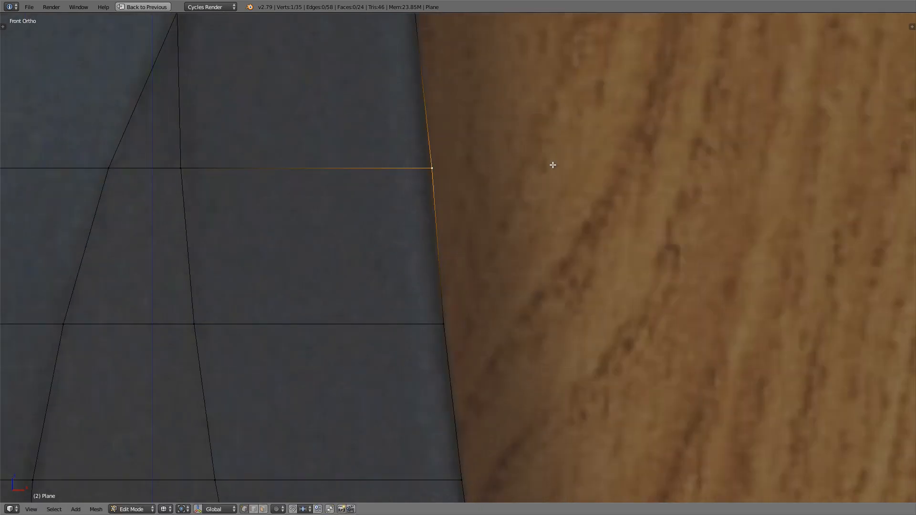
key(g)
key(g)
click(548, 165)
Step: Move the spine outline vertex one row above the taper start about 0.0015 outward along X
shift+middle_drag(378, 112, 380, 288)
scroll(380, 288, down, 7)
key(a)
key(a)
ctrl+middle_drag(422, 196, 419, 214)
shift+middle_drag(419, 214, 443, 215)
shift+middle_drag(438, 178, 451, 181)
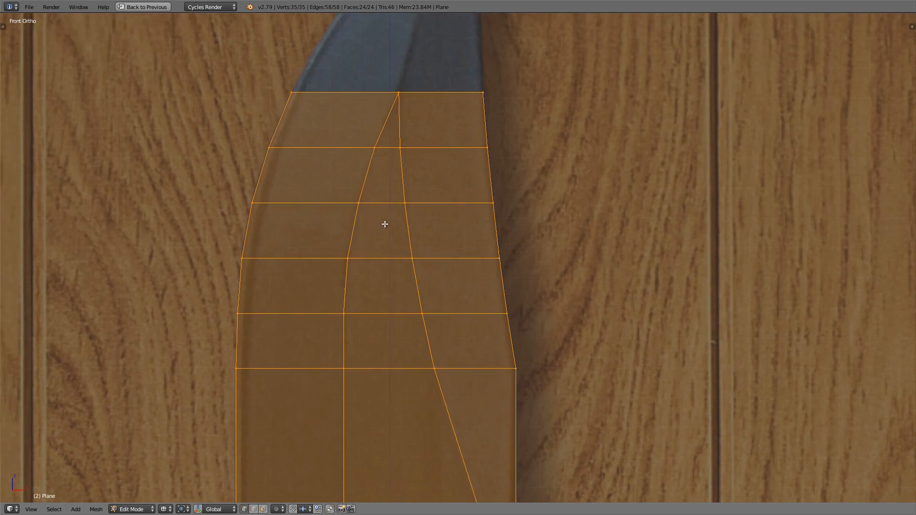
shift+middle_drag(385, 224, 394, 213)
scroll(519, 318, up, 4)
right_click(516, 292)
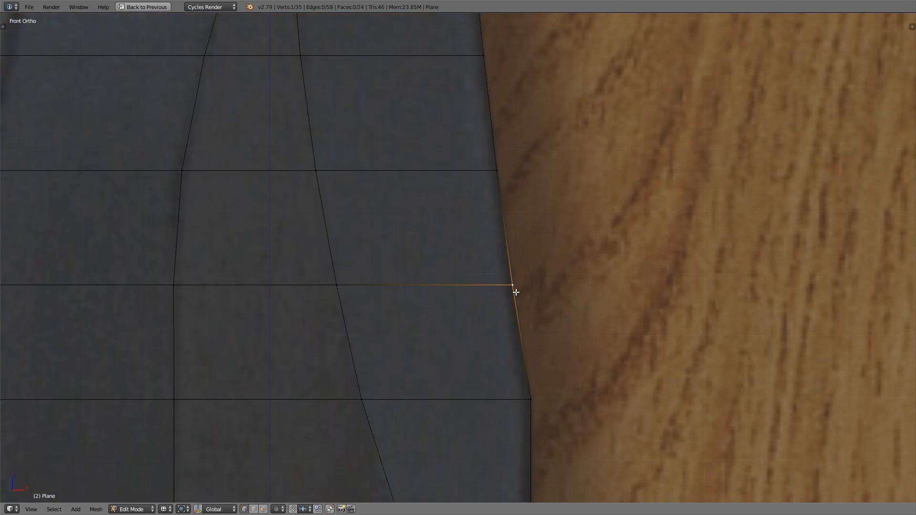
key(g)
key(Right)
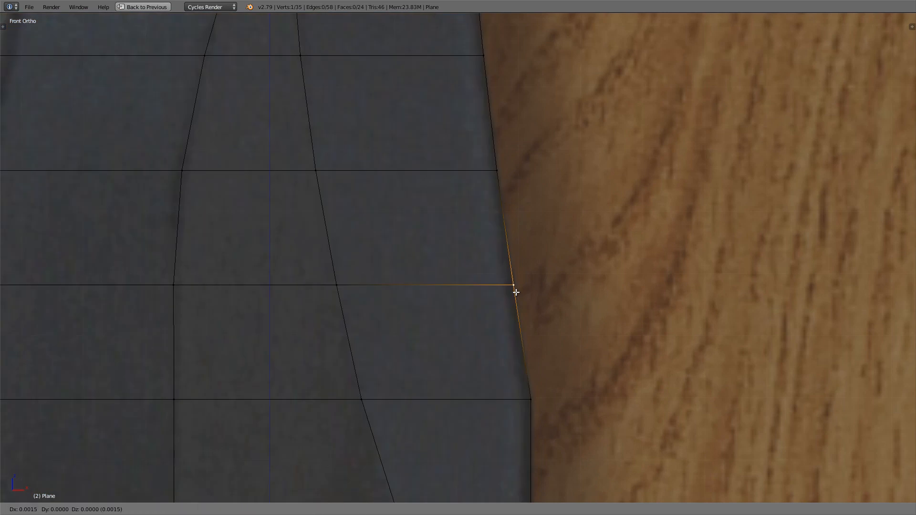
key(Return)
Step: Examine the blade plane's tapered outline and bevel lines against the reference image
key(a)
key(a)
scroll(522, 288, down, 5)
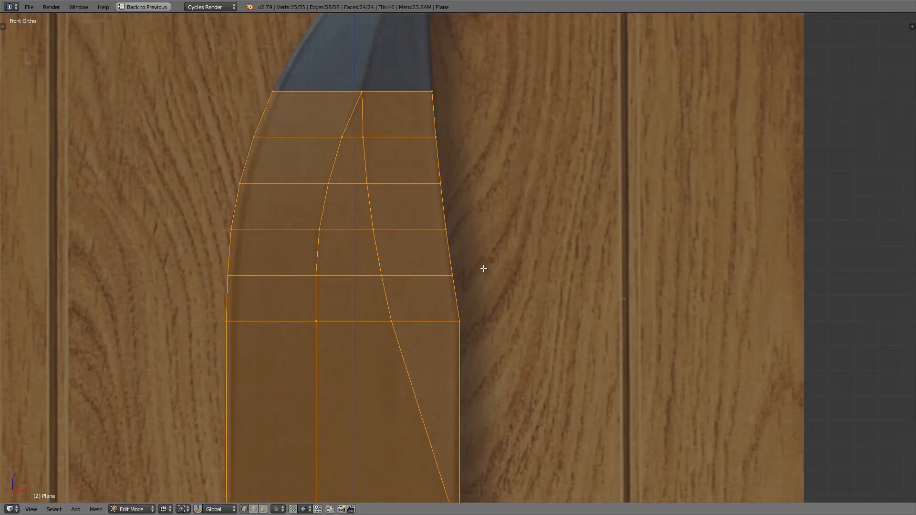
ctrl+middle_drag(483, 268, 481, 266)
shift+middle_drag(453, 231, 456, 242)
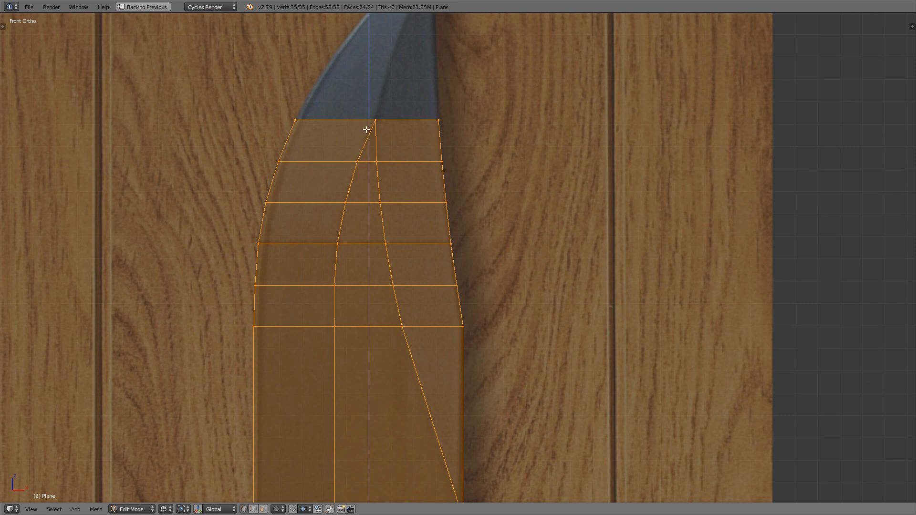
shift+middle_drag(367, 122, 375, 88)
ctrl+middle_drag(374, 126, 377, 161)
shift+middle_drag(394, 163, 399, 105)
mouse_move(399, 125)
ctrl+middle_down()
mouse_move(397, 152)
mouse_move(404, 127)
ctrl+middle_up()
key(z)
key(z)
scroll(403, 127, down, 1)
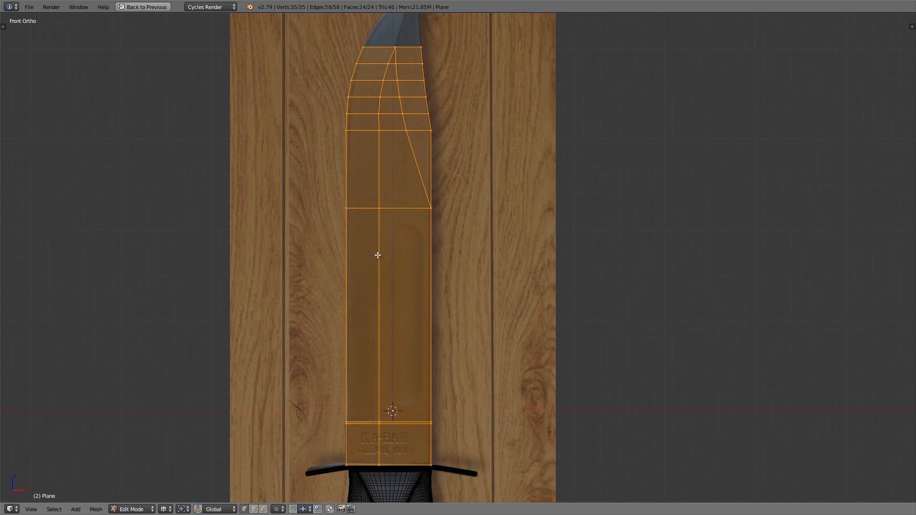
Step: Clear the selection and circle-select the vertices along both bevel lines and the spine side, from the wedge's apex down to the guard
key(a)
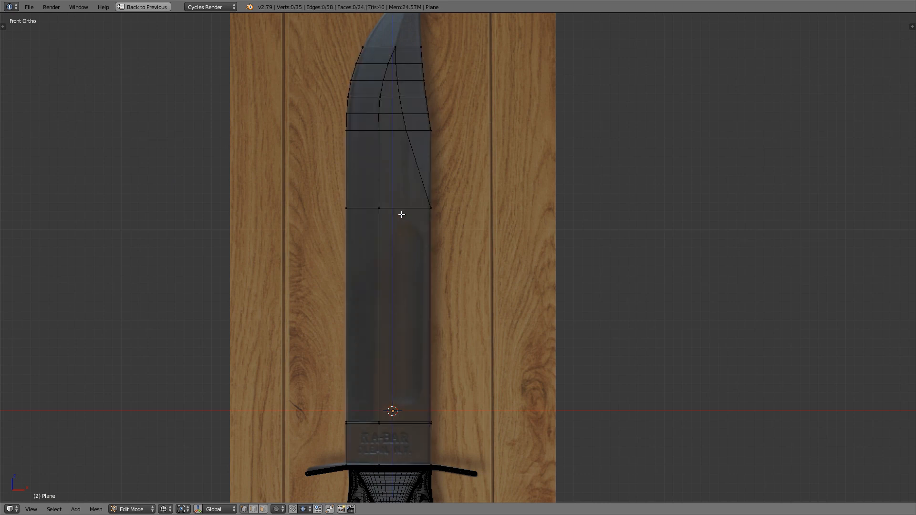
key(c)
mouse_move(388, 62)
mouse_down()
mouse_move(389, 45)
mouse_move(381, 123)
mouse_move(406, 178)
mouse_move(394, 219)
mouse_move(383, 208)
mouse_move(405, 457)
mouse_move(358, 452)
mouse_move(393, 427)
mouse_move(385, 425)
mouse_up()
right_click(385, 425)
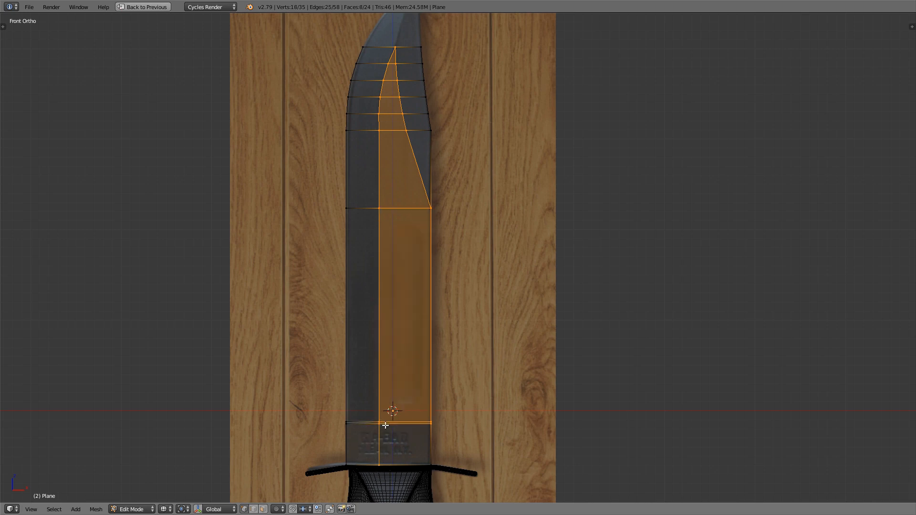
Step: Add the remaining corner vertices of the KA-BAR logo section above the guard to the selection
scroll(359, 438, up, 3)
shift+middle_drag(349, 446, 348, 344)
scroll(348, 344, up, 6)
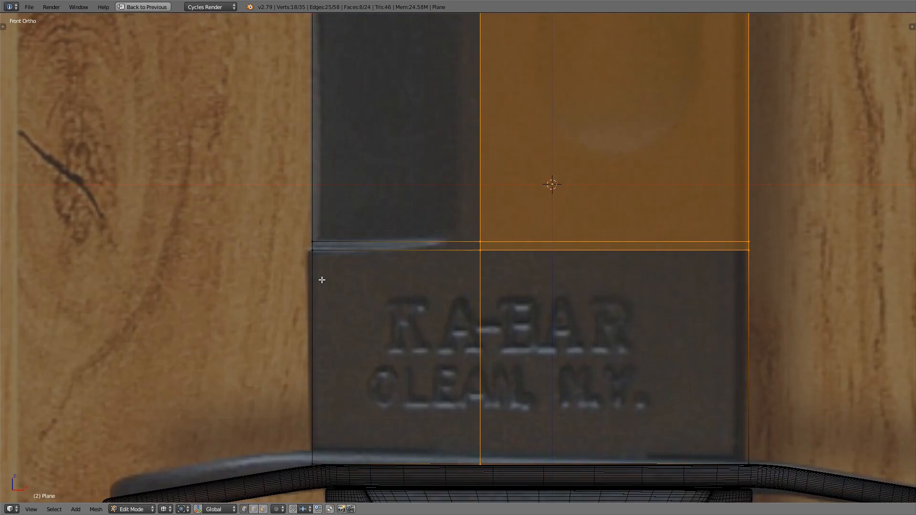
shift+right_click(316, 453)
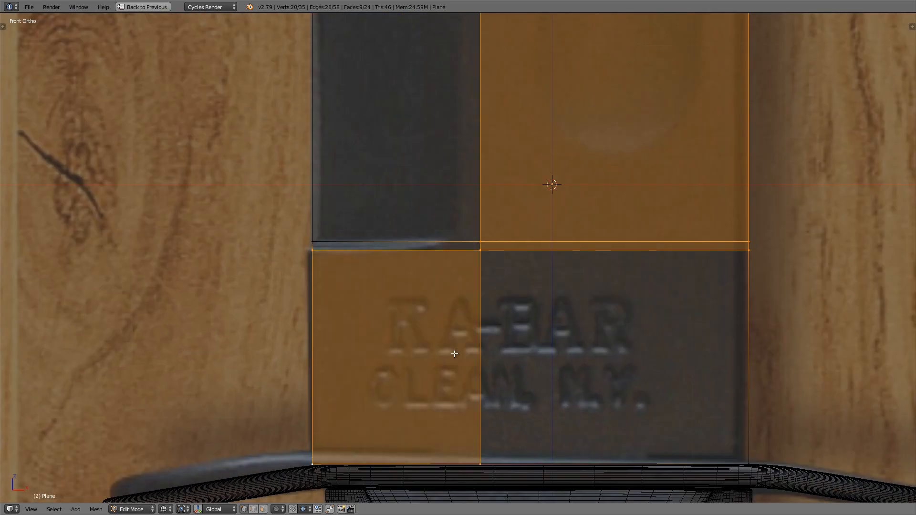
shift+right_click(736, 463)
scroll(585, 335, down, 4)
shift+middle_drag(584, 335, 579, 345)
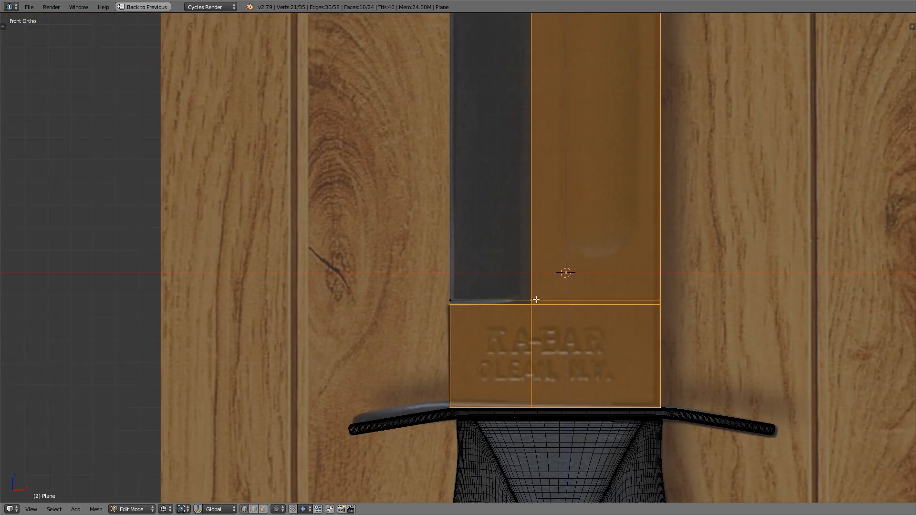
Step: Move the selected flat-face vertices 0.05 along negative Y in the right side view to give the blade half its thickness
scroll(534, 300, up, 4)
scroll(405, 344, down, 11)
shift+middle_drag(448, 304, 422, 324)
scroll(421, 324, up, 1)
mouse_move(421, 323)
shift+middle_down()
mouse_move(427, 311)
mouse_move(425, 323)
shift+middle_up()
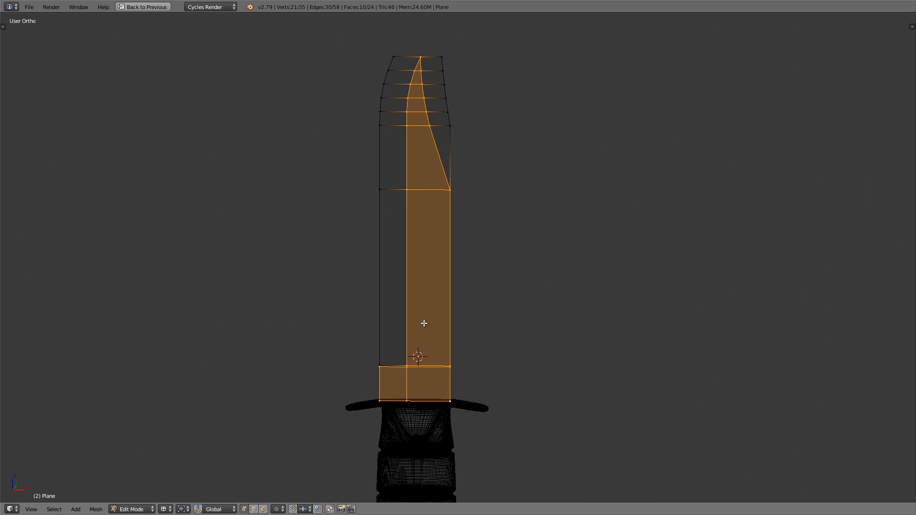
key(KP_3)
scroll(454, 413, up, 8)
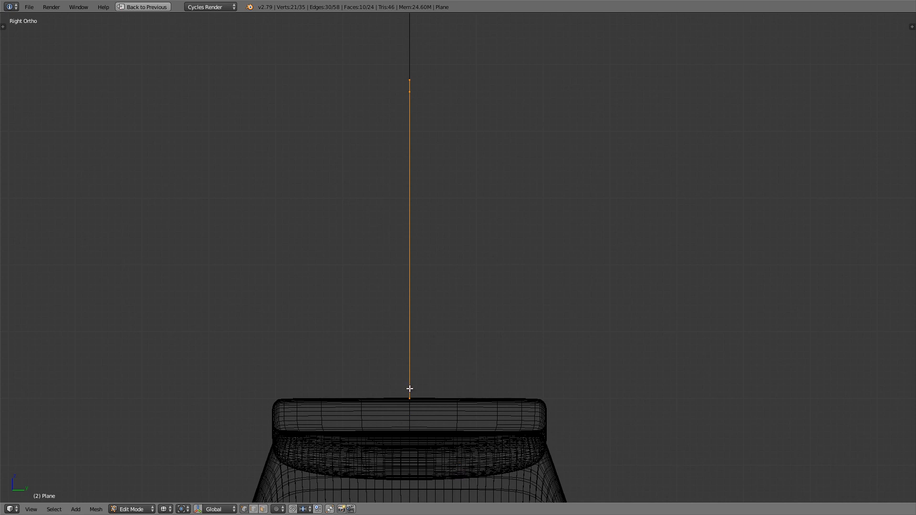
scroll(406, 389, up, 4)
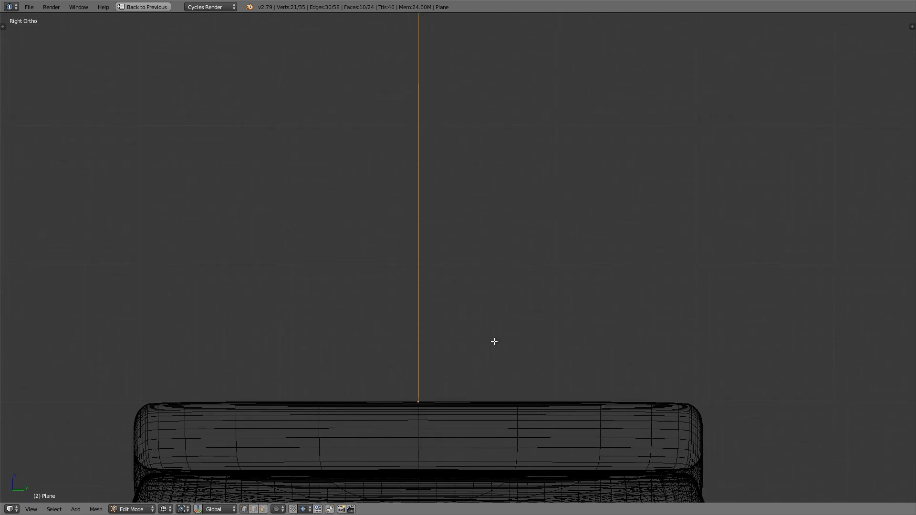
key(g)
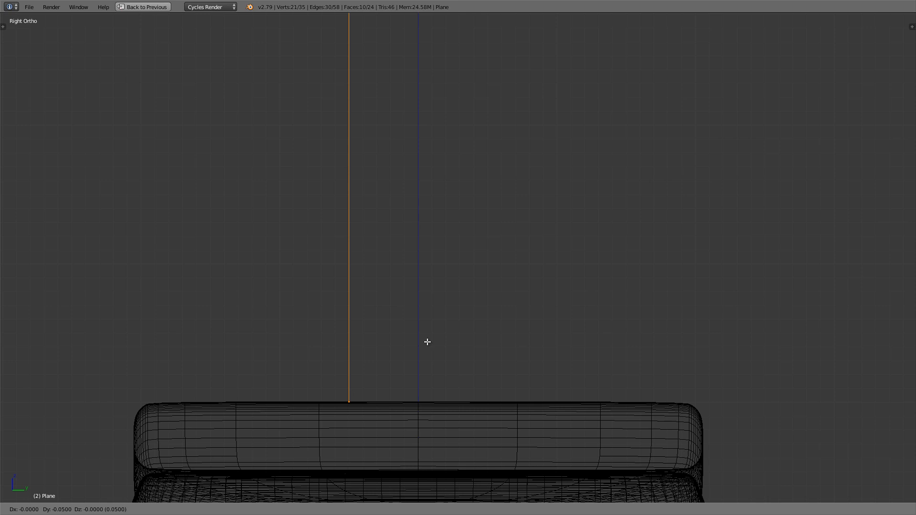
click(428, 342)
Step: Add a Mirror modifier to the blade plane and set it to mirror across the Z axis only
mouse_move(427, 342)
middle_down()
mouse_move(407, 339)
mouse_move(439, 354)
middle_up()
key(z)
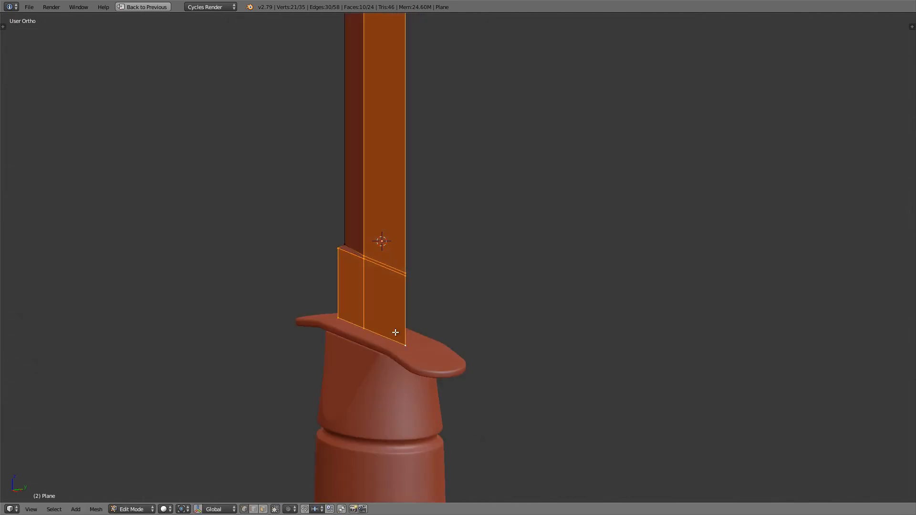
scroll(395, 337, up, 2)
key(ctrl+Up)
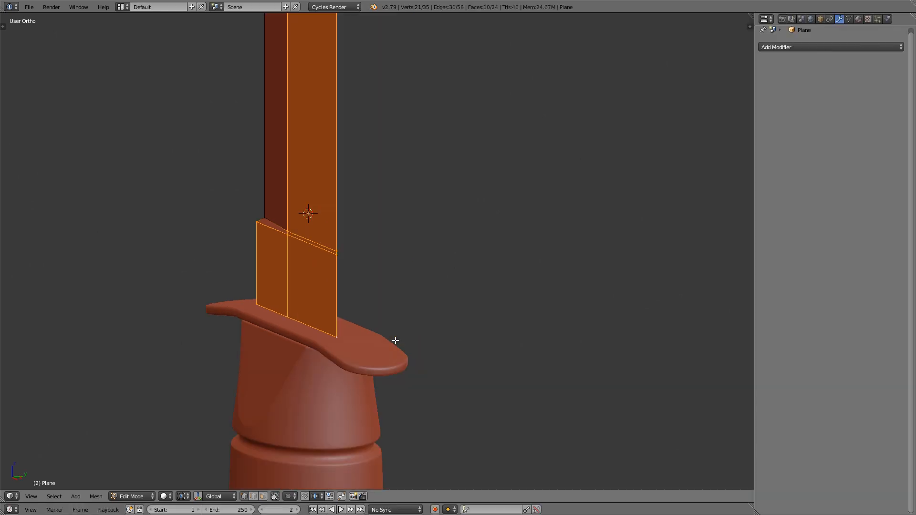
click(806, 47)
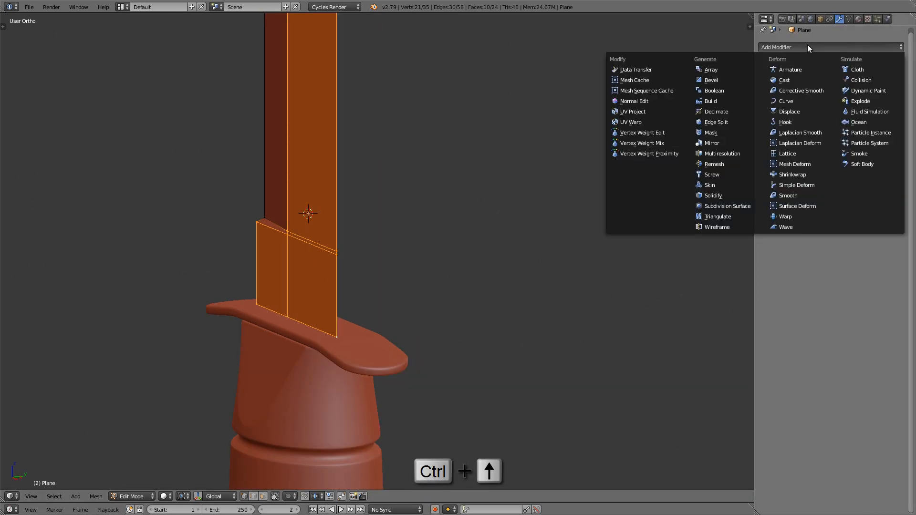
click(716, 143)
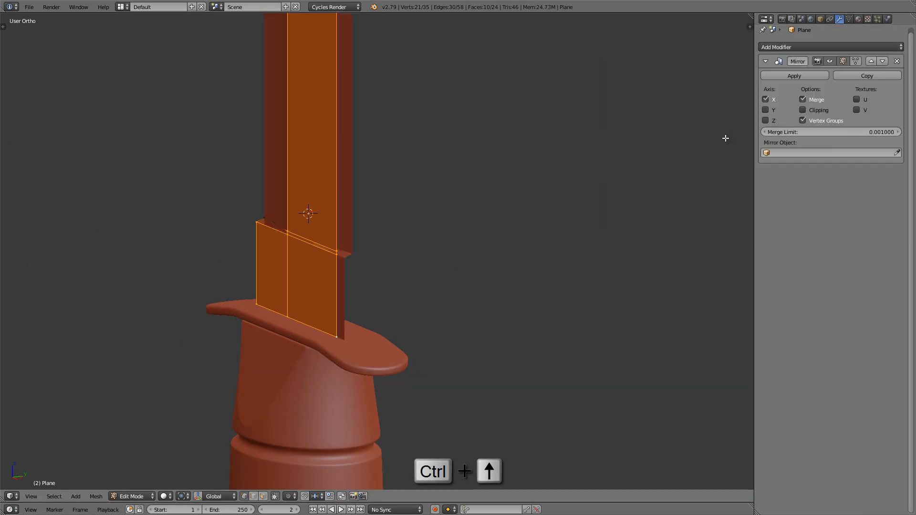
click(766, 100)
click(766, 120)
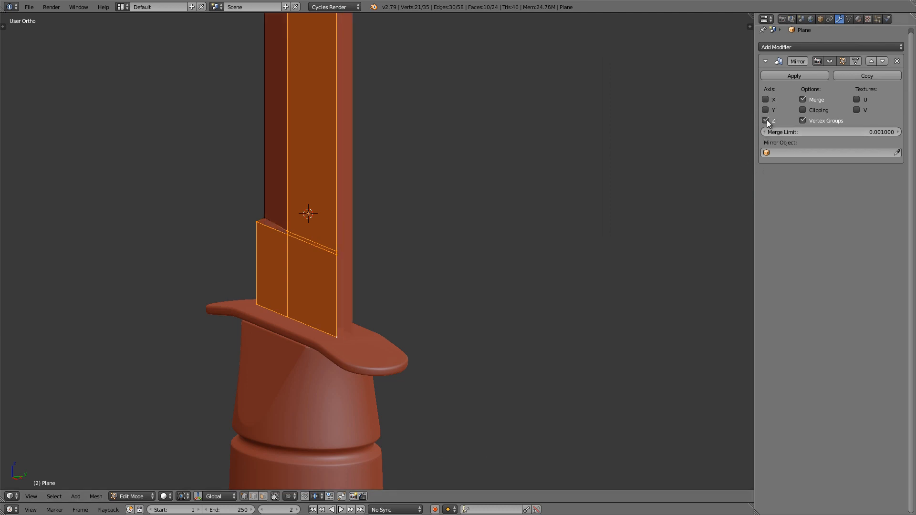
Step: Inspect the mirrored blade in solid shading, and compare its cutting-edge corner above the logo section with the reference in front view
middle_drag(325, 263, 321, 205)
key(Tab)
scroll(305, 261, down, 4)
key(Tab)
scroll(334, 334, up, 6)
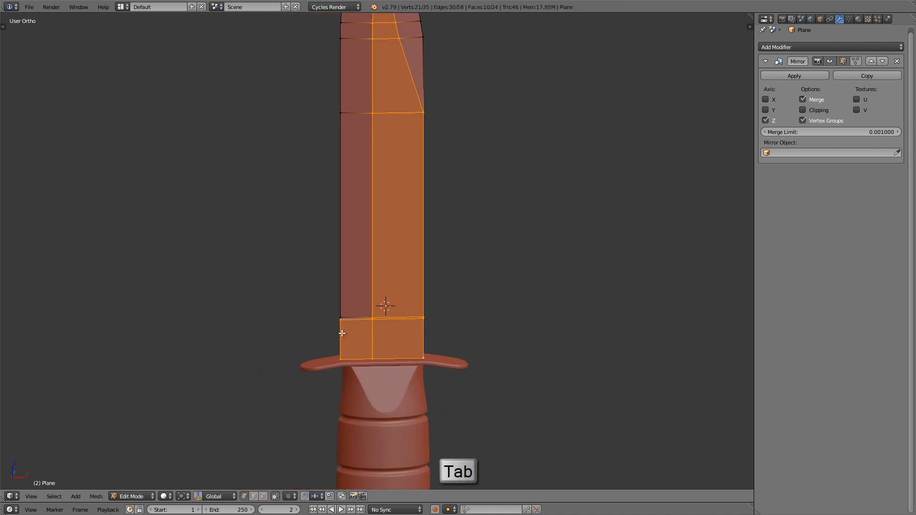
scroll(343, 335, up, 3)
key(z)
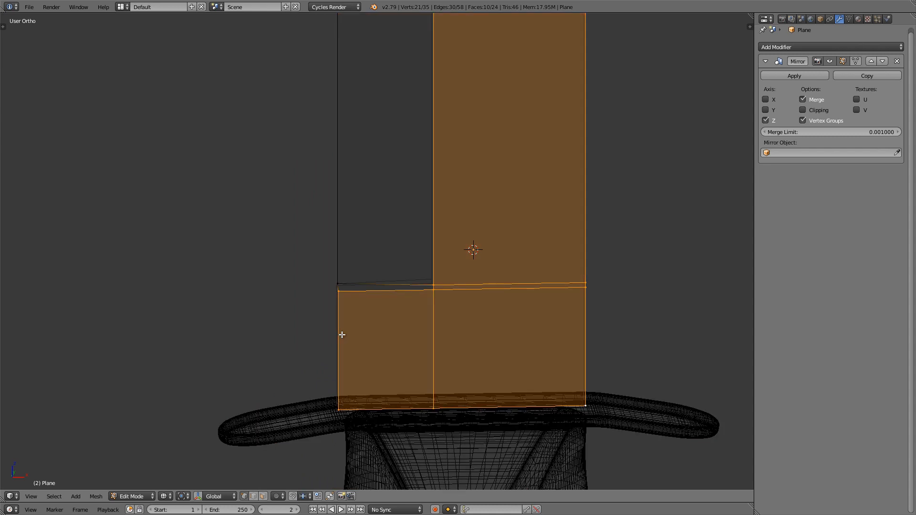
key(KP_1)
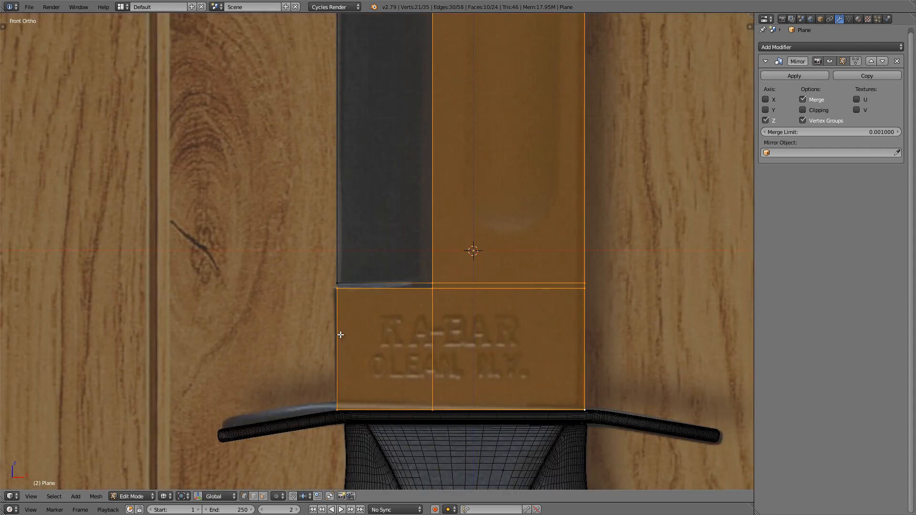
scroll(341, 335, up, 9)
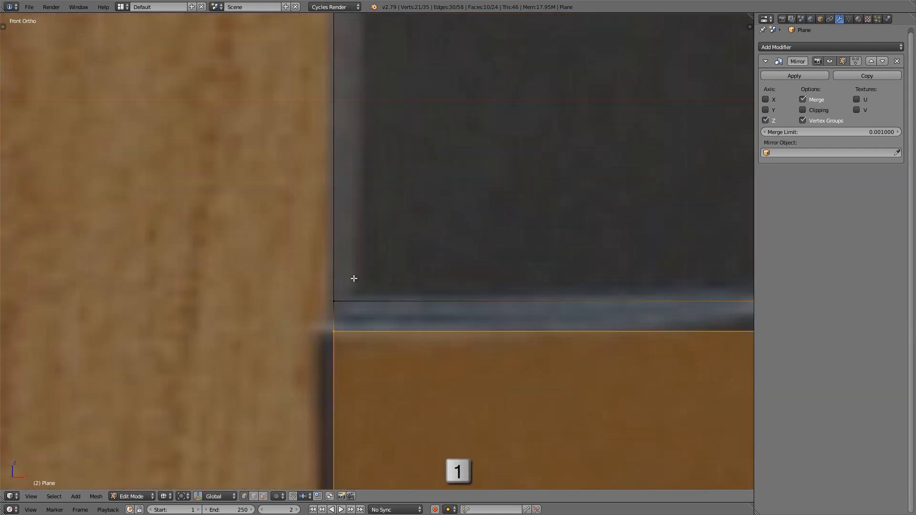
scroll(358, 199, down, 2)
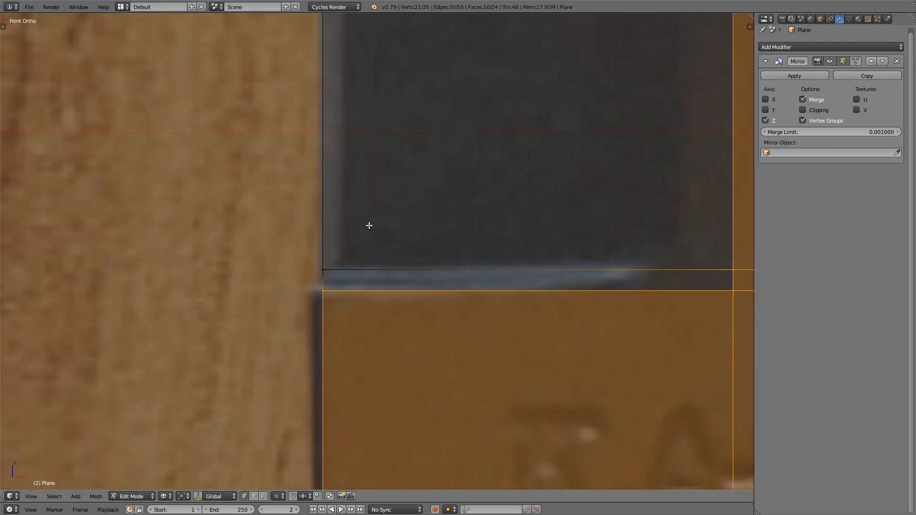
Step: Insert a lengthwise loop cut between the cutting edge and bevel line, slid evenly by about 0.87 toward the cutting edge
key(ctrl+r)
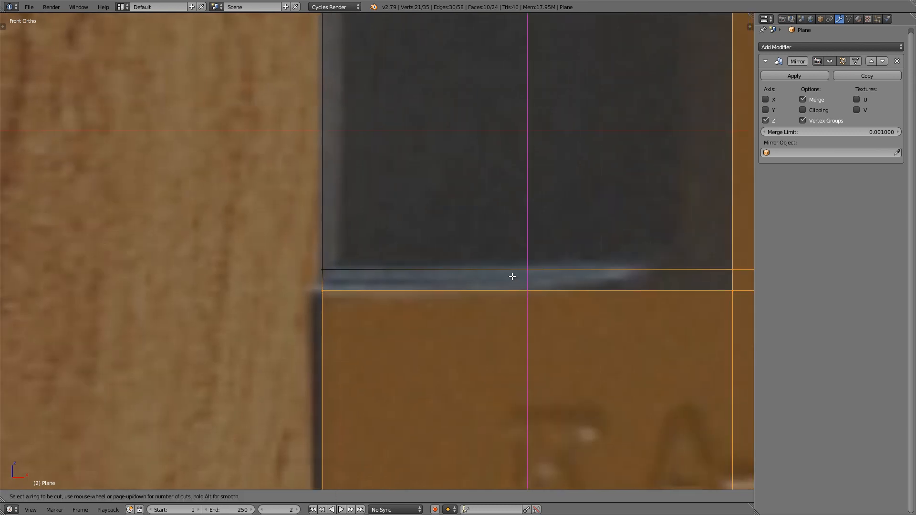
click(513, 277)
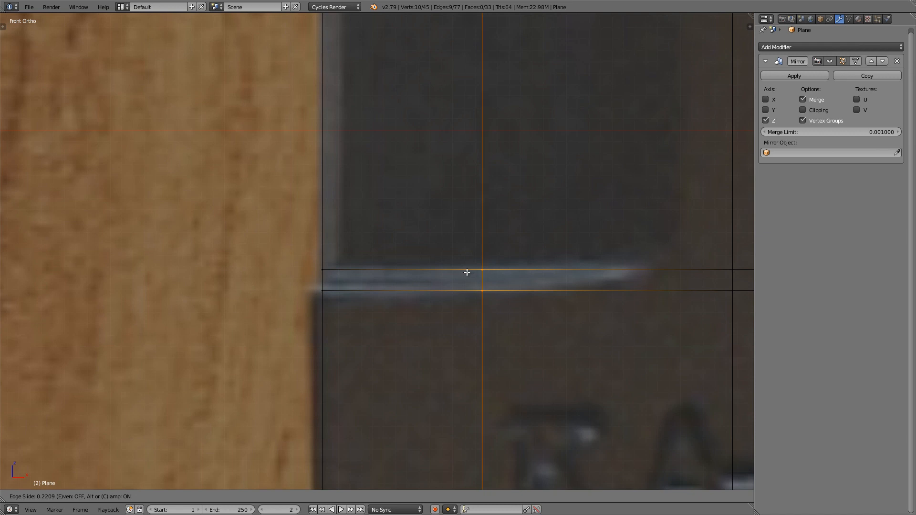
key(e)
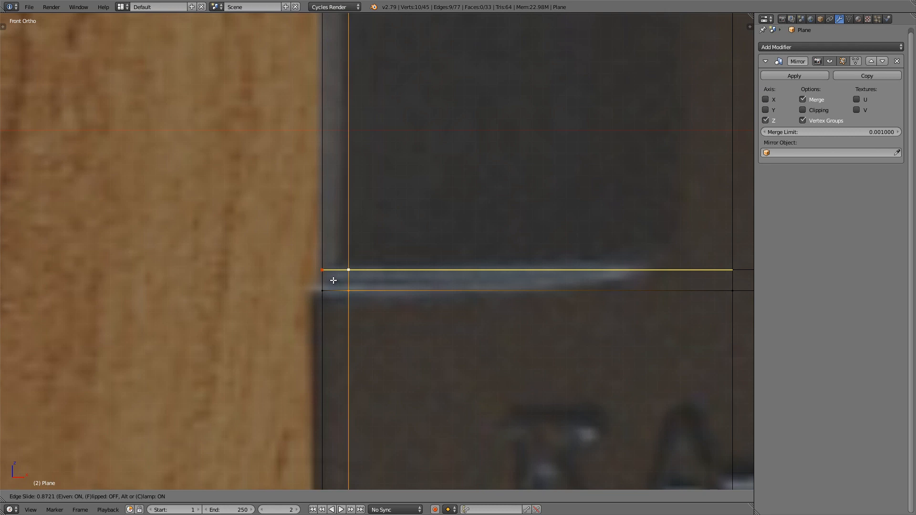
click(334, 280)
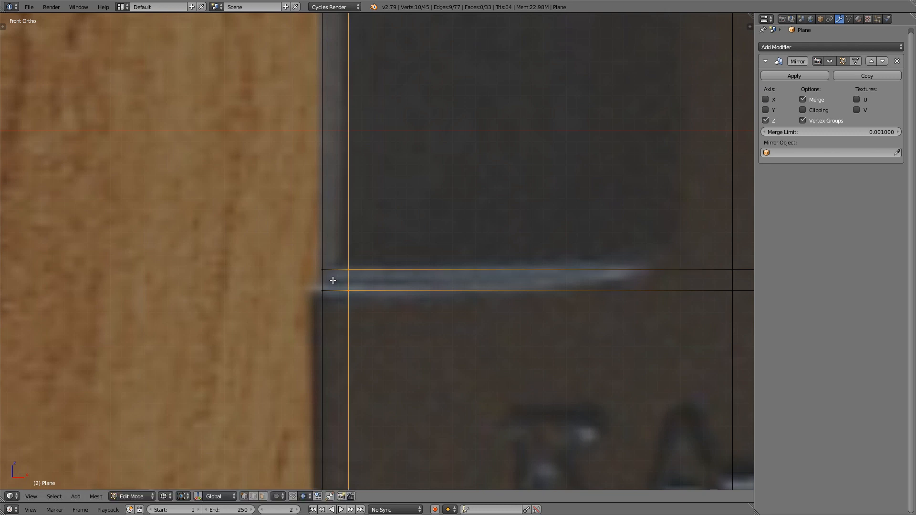
Step: Deselect the new loop's two vertices on the logo section, keeping only the sharpened part of the loop selected
scroll(335, 280, down, 3)
key(z)
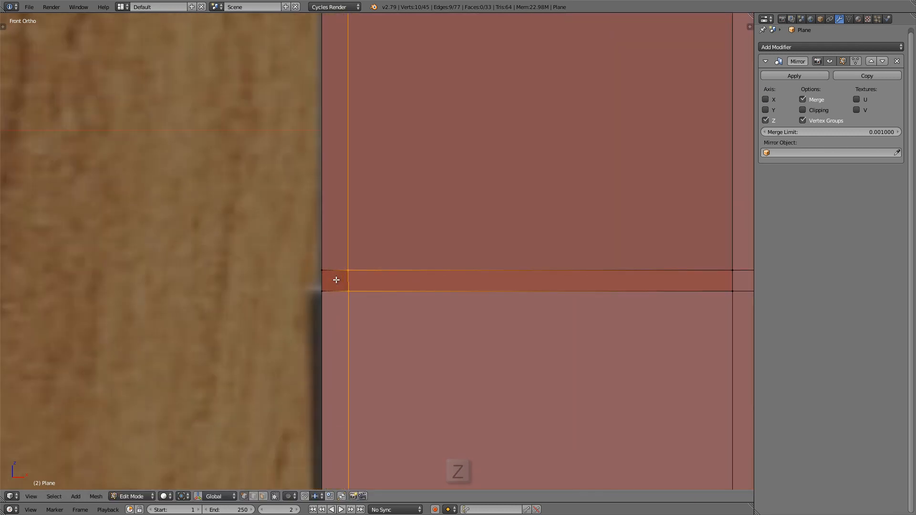
key(z)
scroll(345, 287, down, 3)
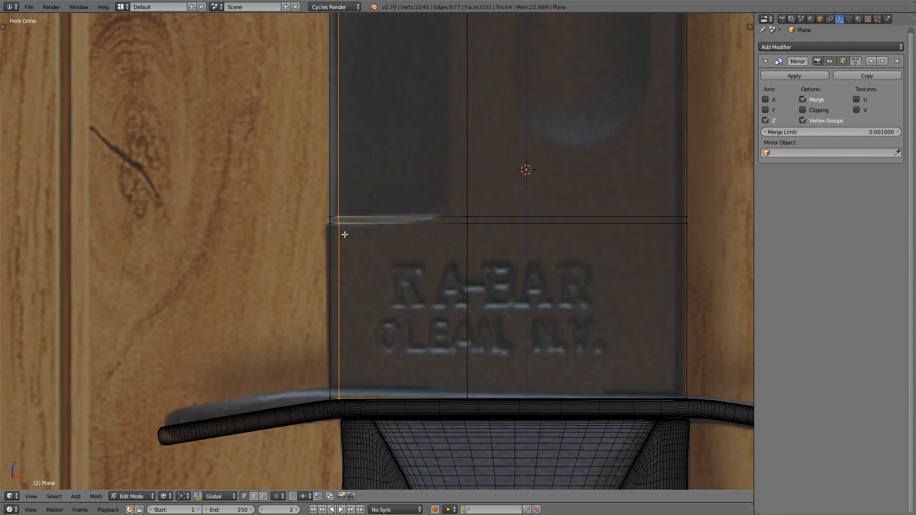
shift+right_click(345, 229)
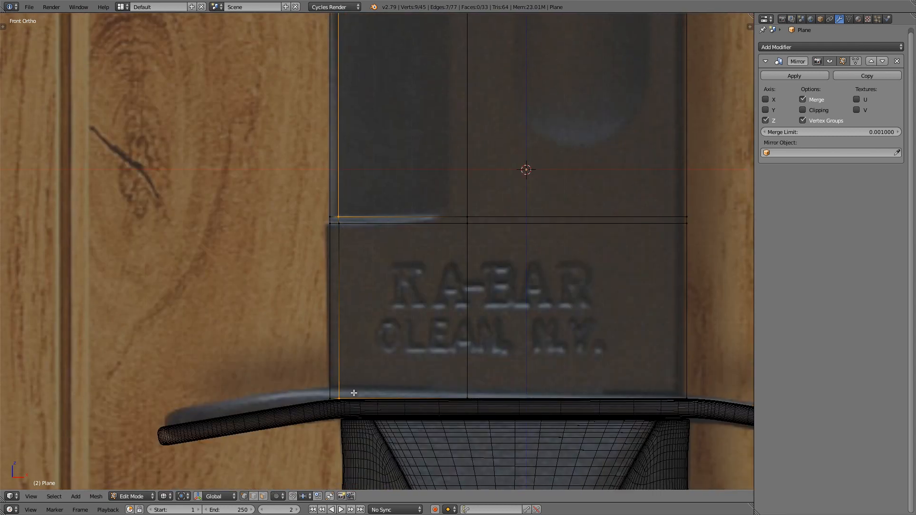
scroll(346, 257, up, 3)
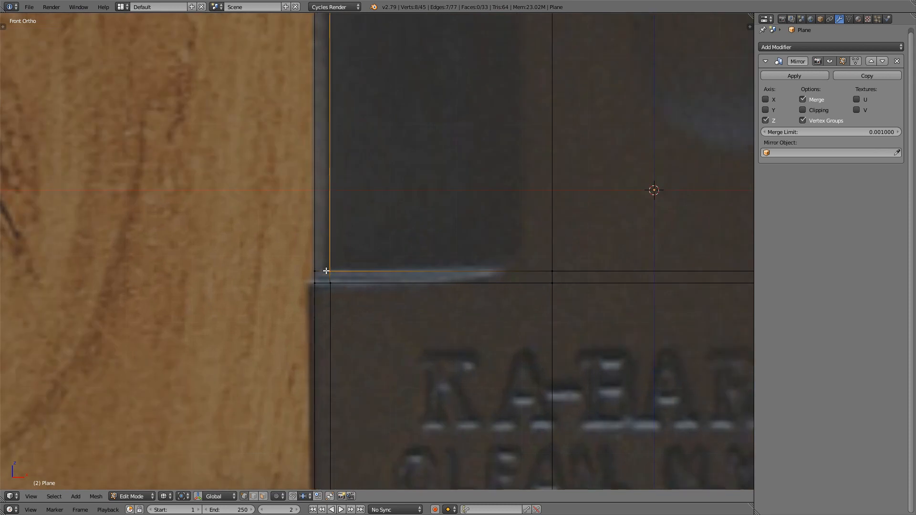
Step: Move the selected cutting-edge loop about -0.0059 along the global Y axis in top view to form the sharpened bevel
scroll(325, 265, down, 3)
shift+middle_drag(325, 261, 315, 288)
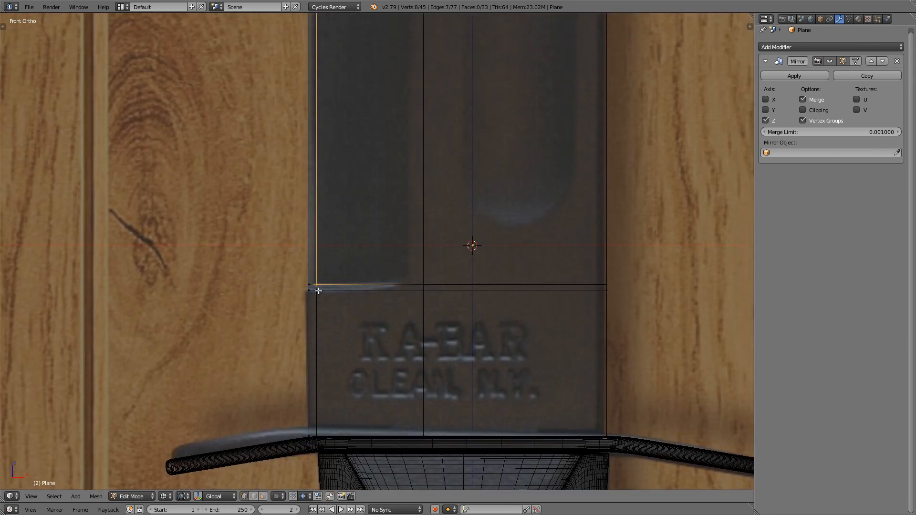
scroll(316, 283, up, 3)
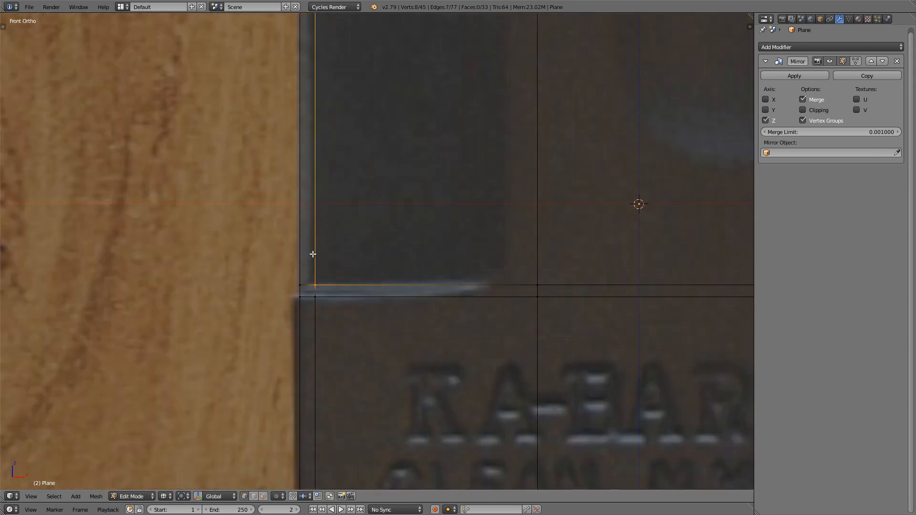
scroll(318, 254, down, 3)
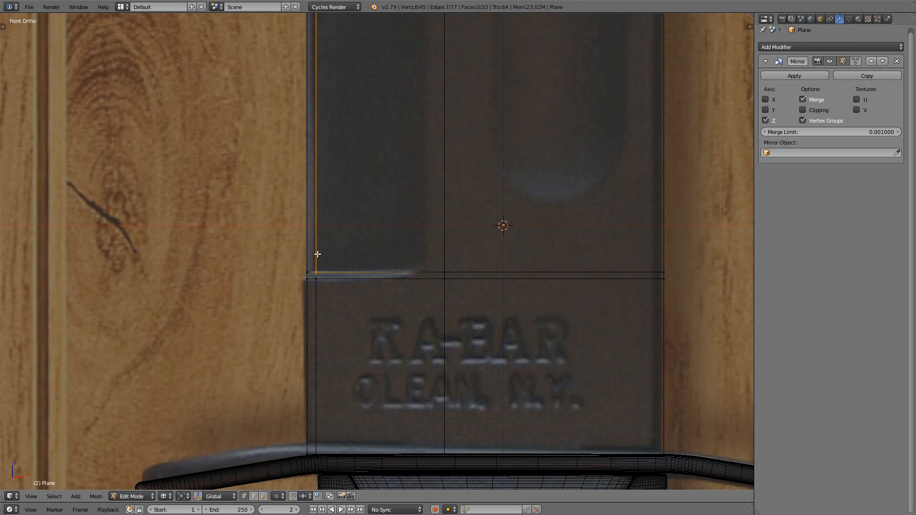
key(KP_7)
scroll(318, 254, up, 3)
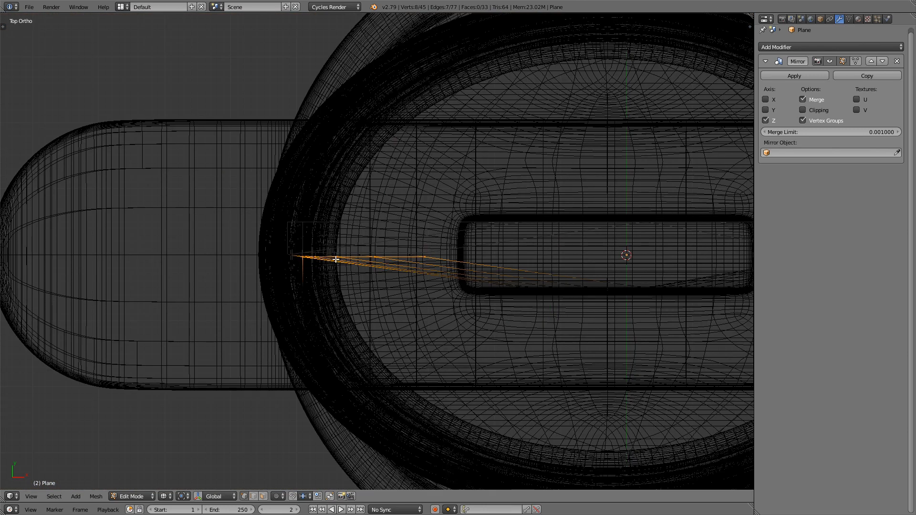
key(z)
scroll(306, 257, up, 2)
scroll(306, 256, up, 6)
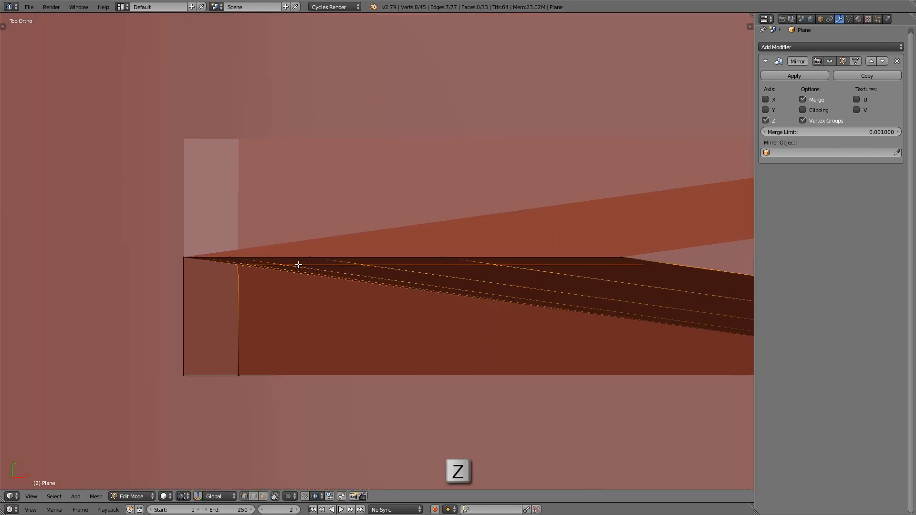
scroll(276, 265, down, 1)
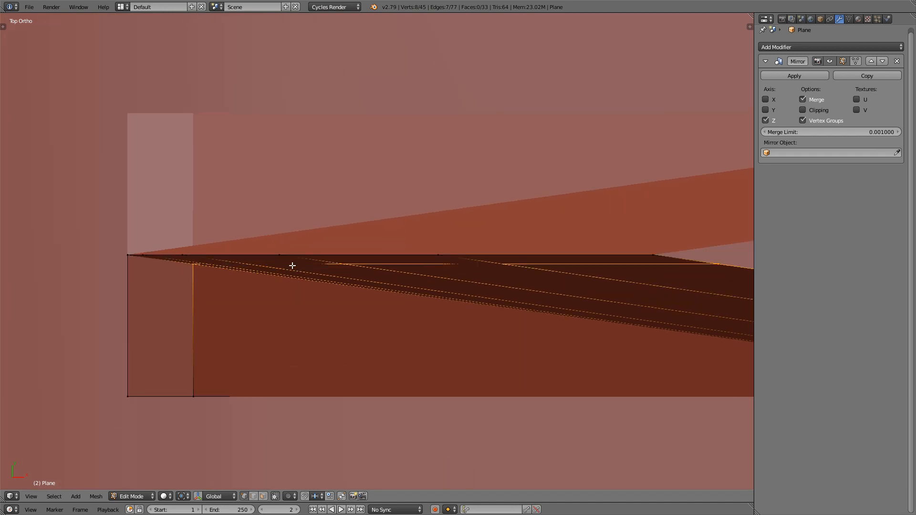
key(g)
key(y)
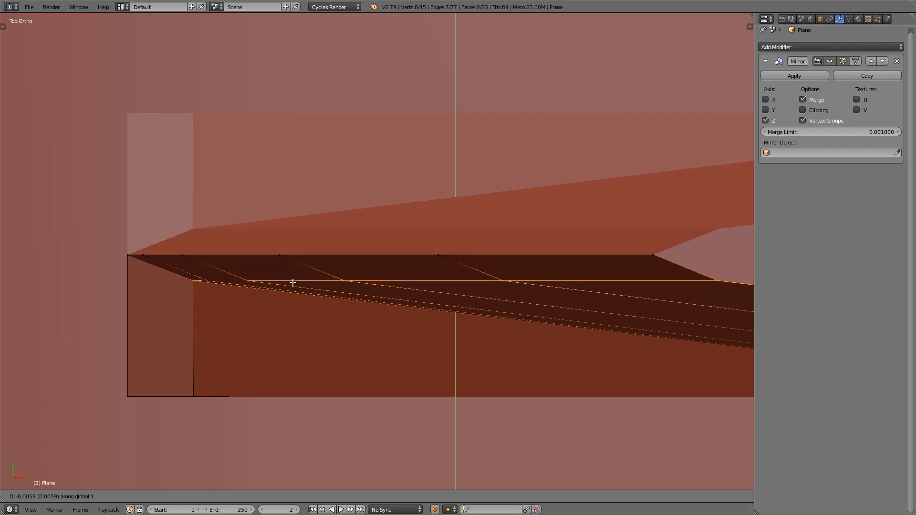
click(293, 283)
Step: Inspect the new cutting-edge bevel and the notch above the logo section in Object Mode from several angles
scroll(293, 274, down, 11)
key(Tab)
scroll(309, 222, down, 4)
middle_drag(303, 268, 321, 162)
scroll(321, 161, down, 3)
shift+middle_drag(317, 410, 322, 265)
scroll(320, 329, up, 4)
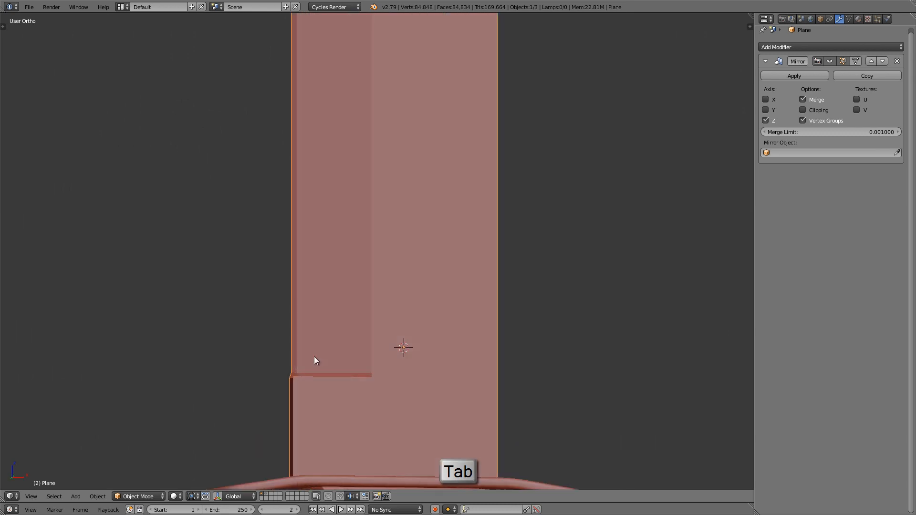
middle_drag(314, 357, 329, 385)
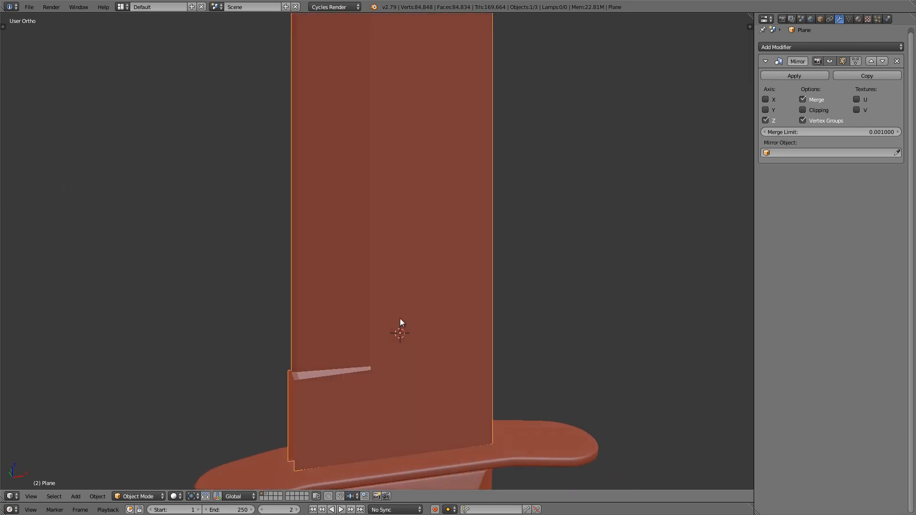
scroll(425, 328, down, 3)
shift+middle_drag(431, 349, 415, 465)
Step: Move the spine-edge vertices along the clip section, from the blade's upper end to the clip corner, about -0.006 along global Y
key(Tab)
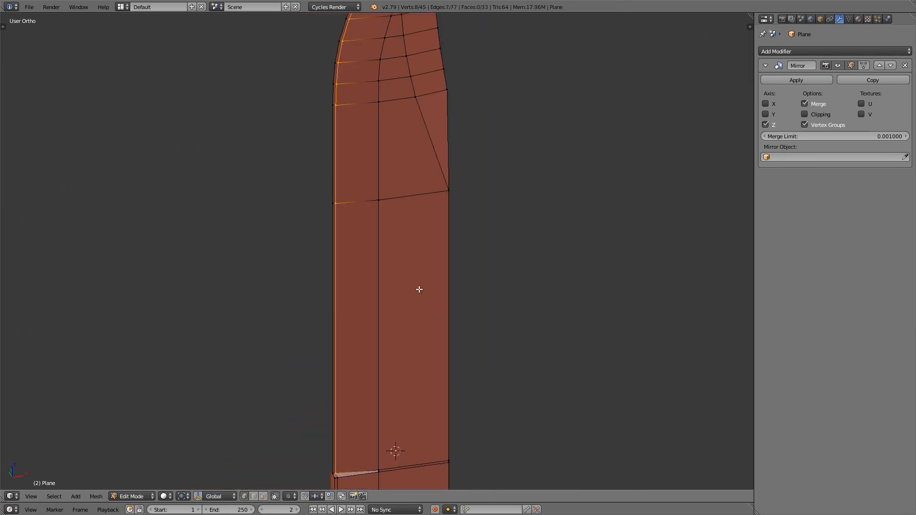
scroll(419, 215, down, 2)
middle_drag(419, 213, 378, 208)
scroll(403, 219, up, 5)
scroll(379, 209, up, 2)
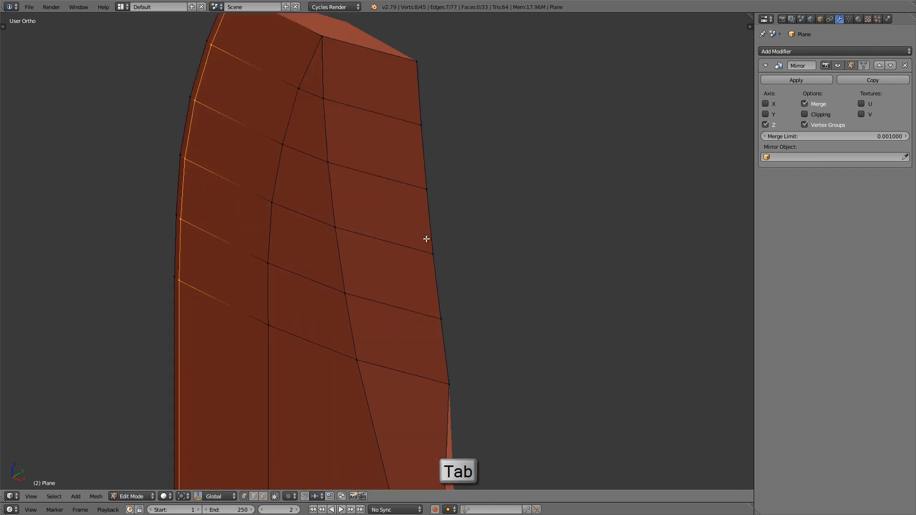
middle_drag(425, 239, 345, 243)
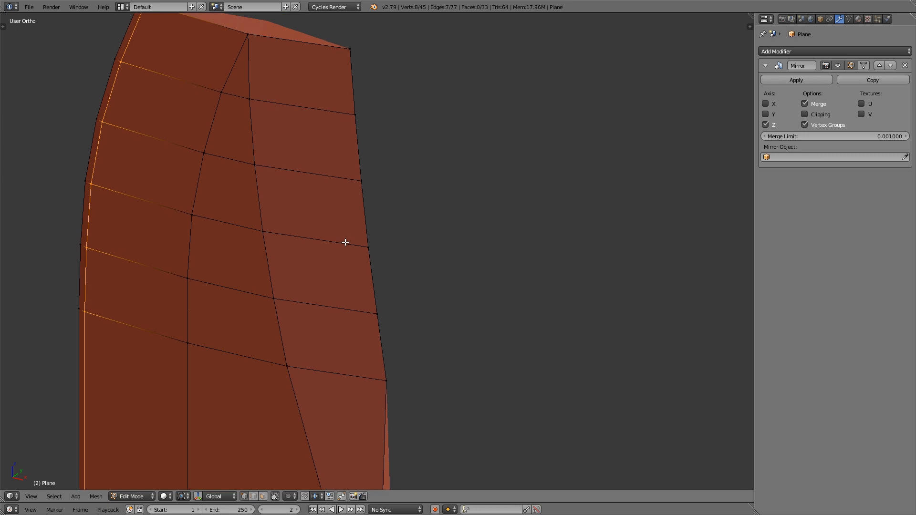
right_click(352, 51)
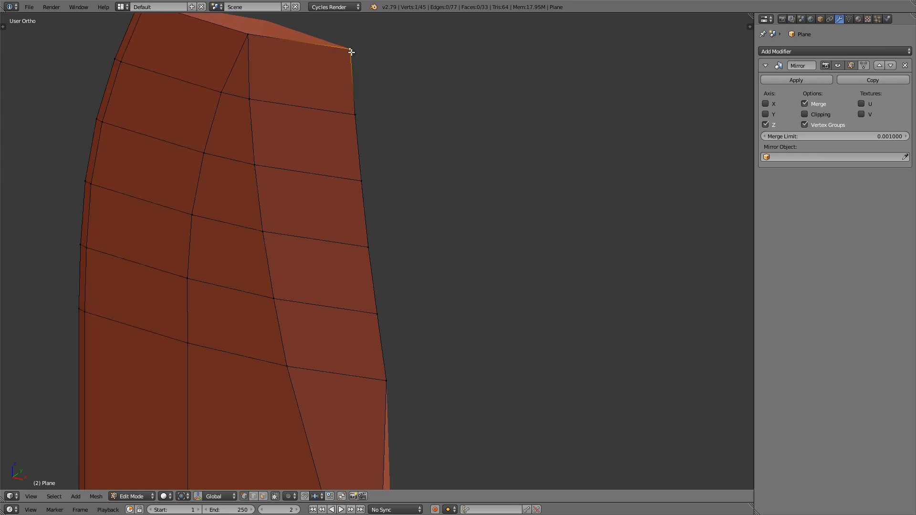
ctrl+right_click(387, 381)
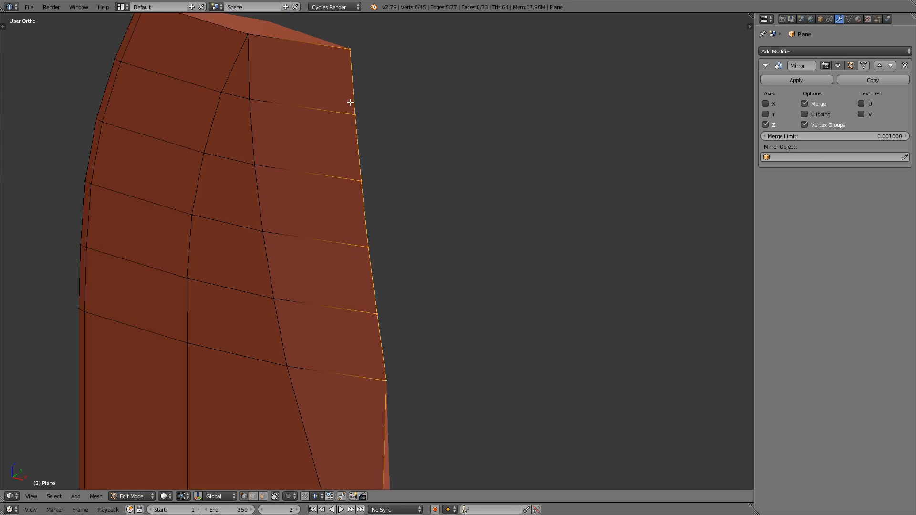
key(KP_7)
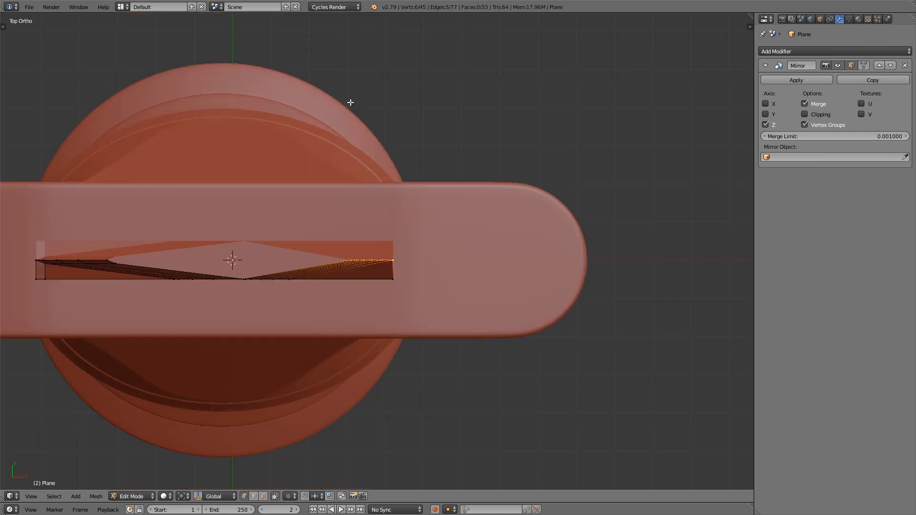
scroll(384, 260, up, 10)
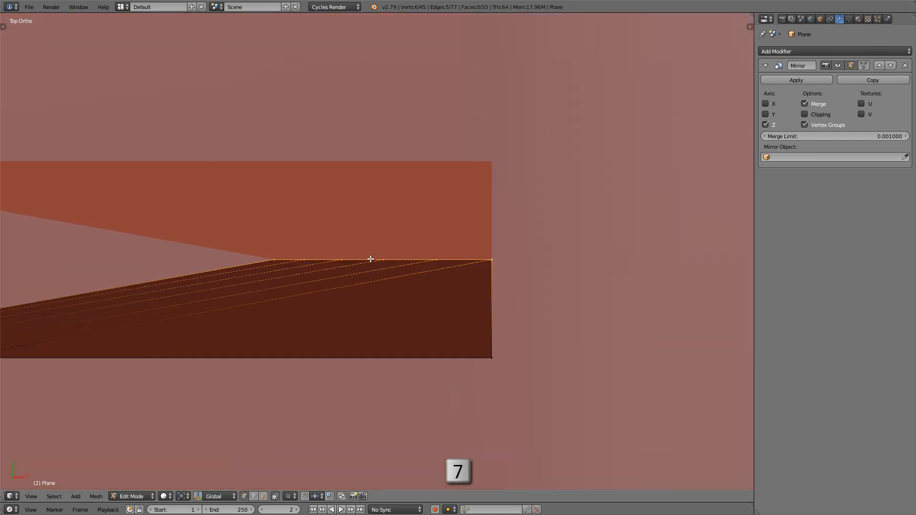
shift+middle_drag(383, 261, 389, 259)
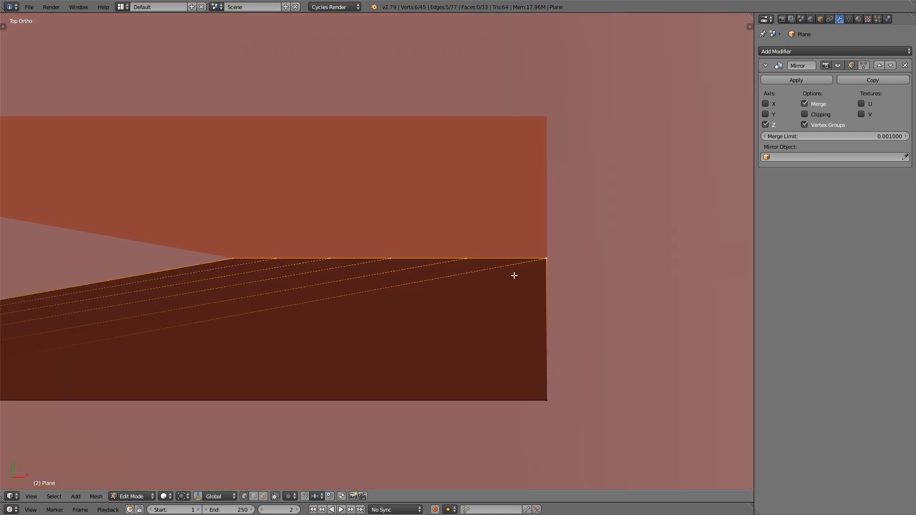
key(g)
key(y)
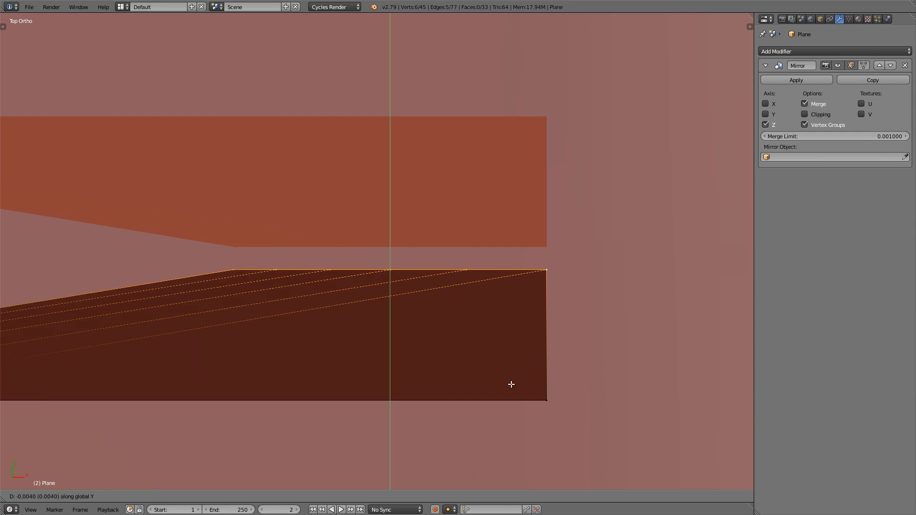
click(512, 435)
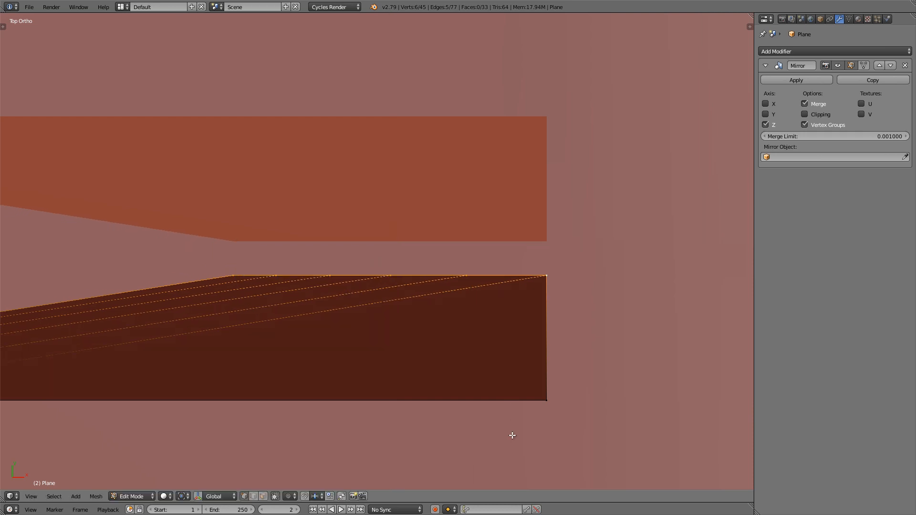
Step: Inspect the blade in Object Mode and compare its upper end with the reference in front view
scroll(420, 304, down, 11)
shift+middle_drag(420, 303, 352, 148)
scroll(441, 259, down, 6)
key(Tab)
key(KP_1)
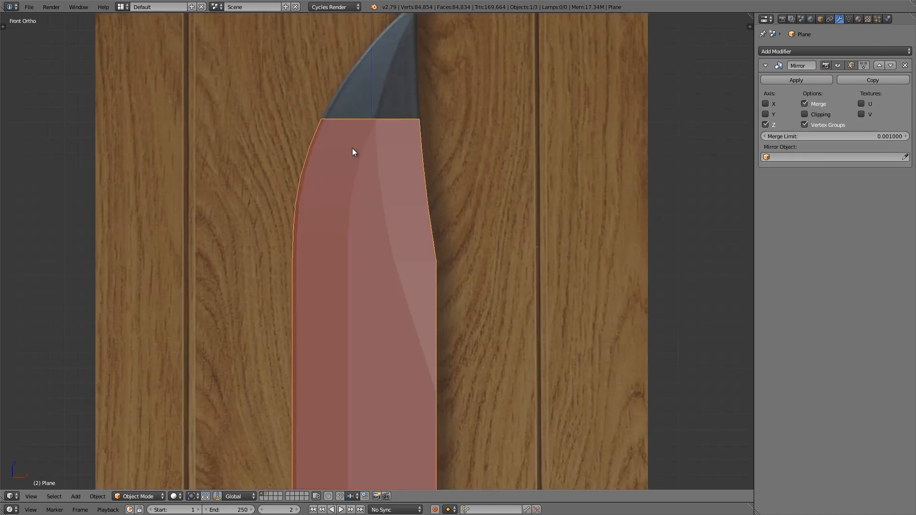
Step: Select the two vertices at the cutting-edge corner of the blade's upper end, just below the unmodelled tip
scroll(357, 63, up, 3)
key(Tab)
shift+middle_drag(375, 110, 352, 268)
scroll(352, 268, up, 3)
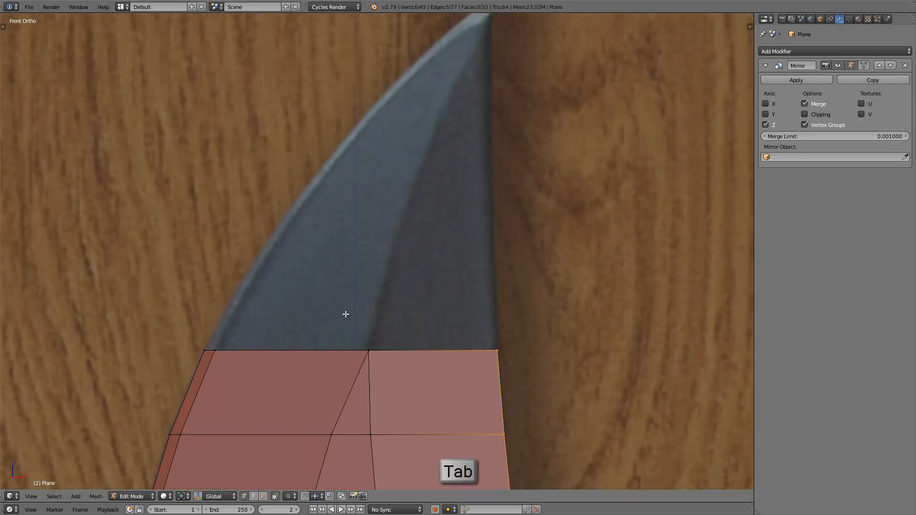
shift+middle_drag(346, 313, 320, 379)
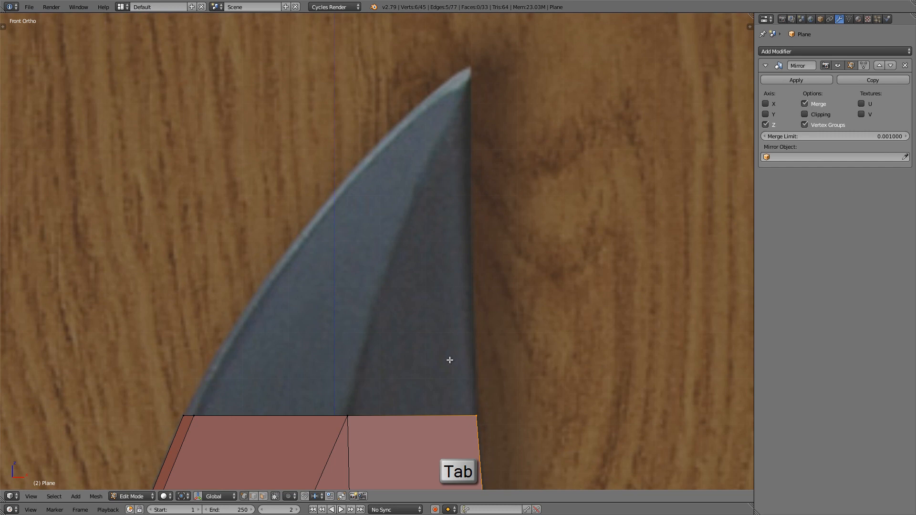
shift+middle_drag(449, 360, 462, 364)
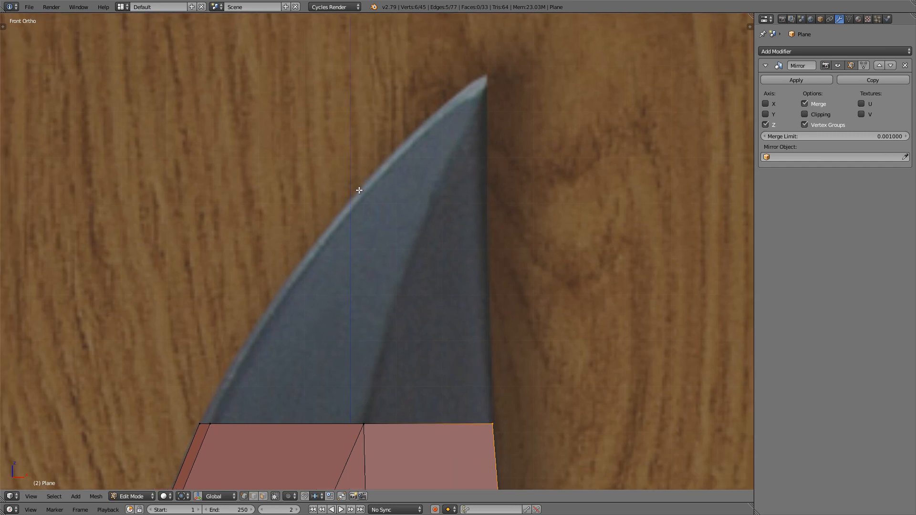
right_click(208, 431)
shift+middle_drag(206, 419, 196, 433)
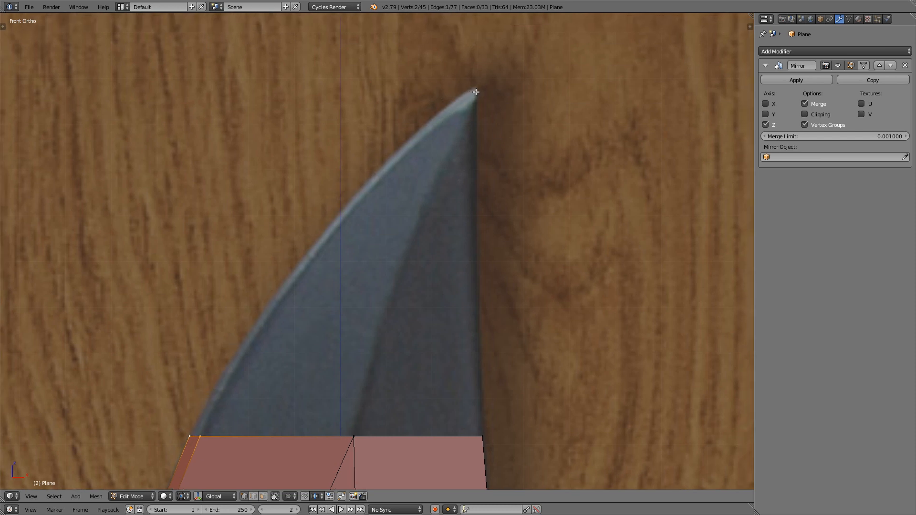
scroll(463, 162, down, 1)
scroll(396, 229, up, 1)
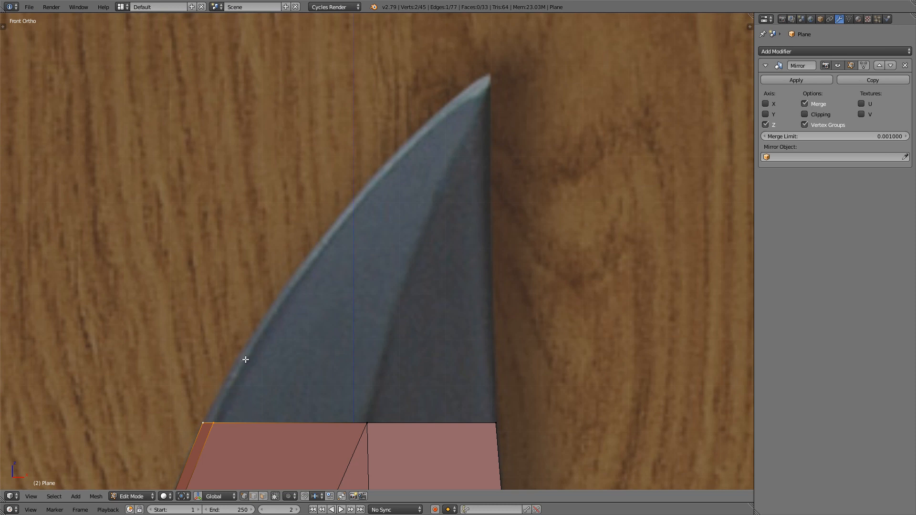
Step: Extrude the two cutting-edge corner vertices in six segments along the reference's curved edge up to the blade tip
ctrl+click(252, 342)
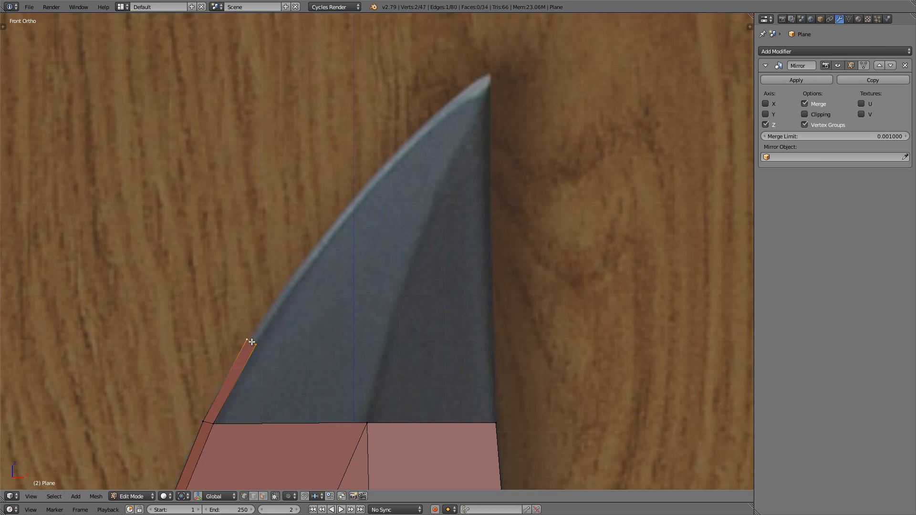
ctrl+click(307, 264)
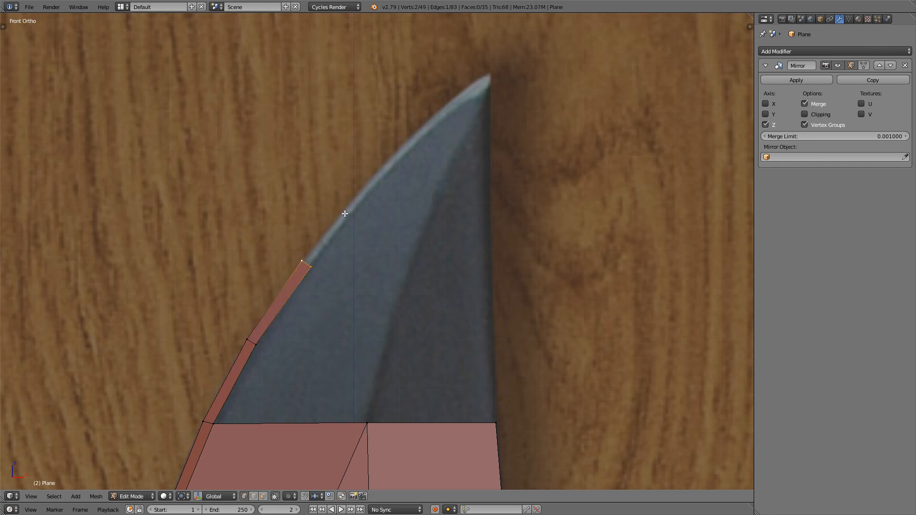
ctrl+click(364, 191)
ctrl+click(410, 140)
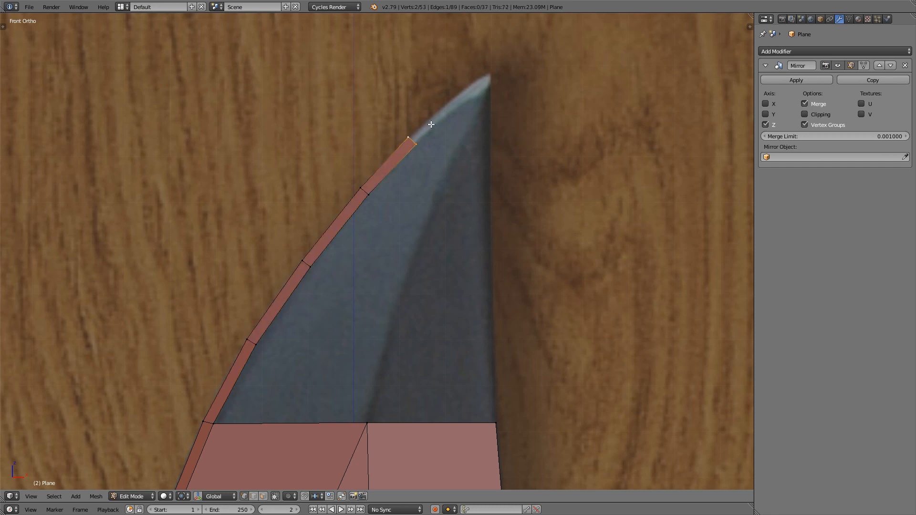
ctrl+click(452, 104)
ctrl+click(483, 80)
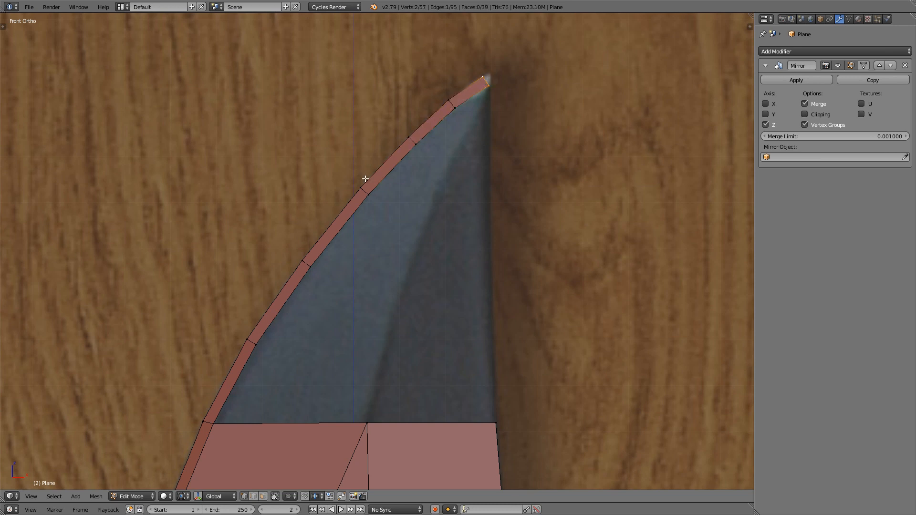
Step: Rotate the strip's end edge about 35° to vertical and move it onto the tip of the reference blade
scroll(449, 143, up, 3)
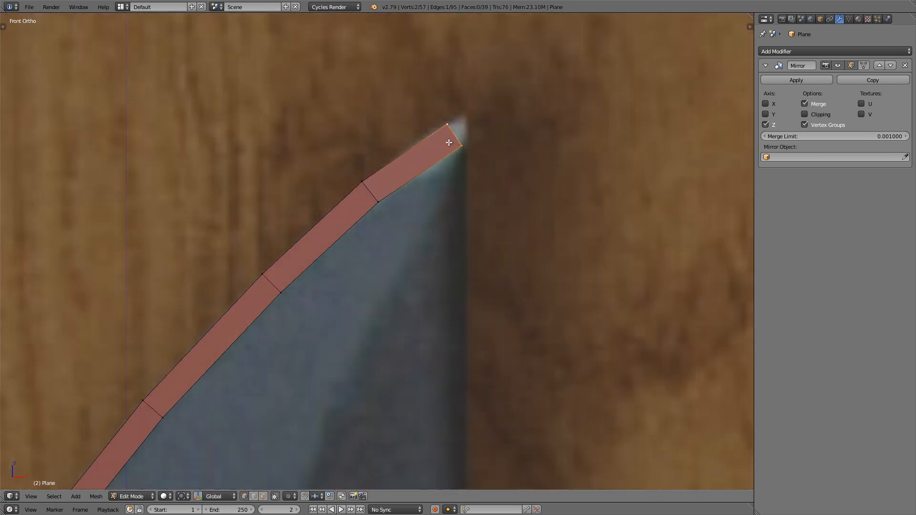
scroll(434, 159, up, 2)
shift+middle_drag(461, 134, 409, 164)
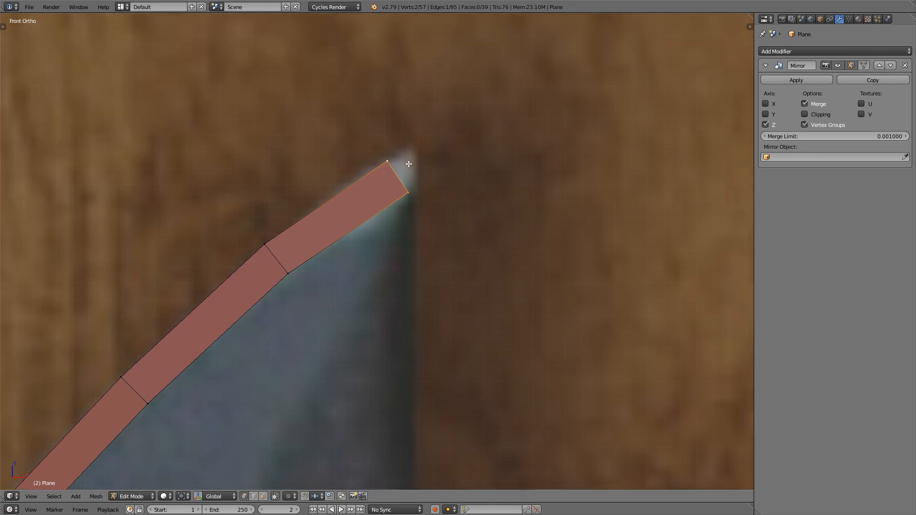
key(r)
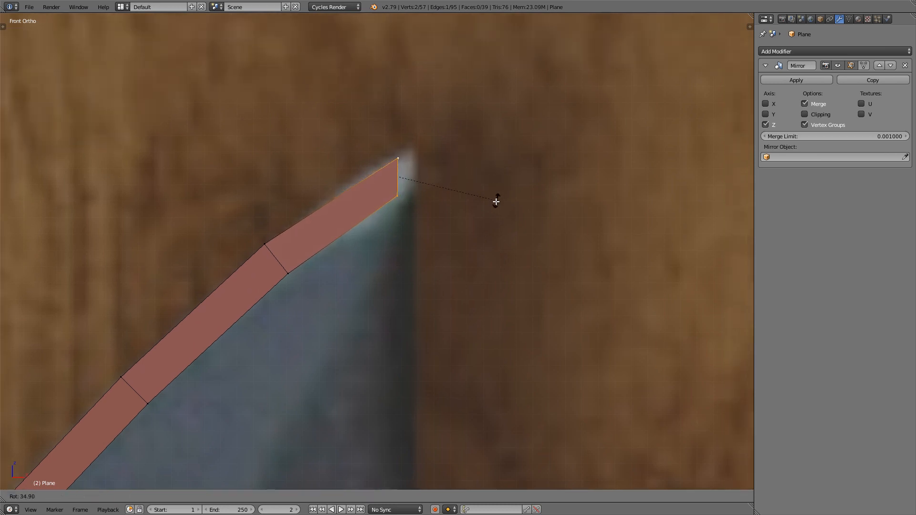
click(442, 195)
key(g)
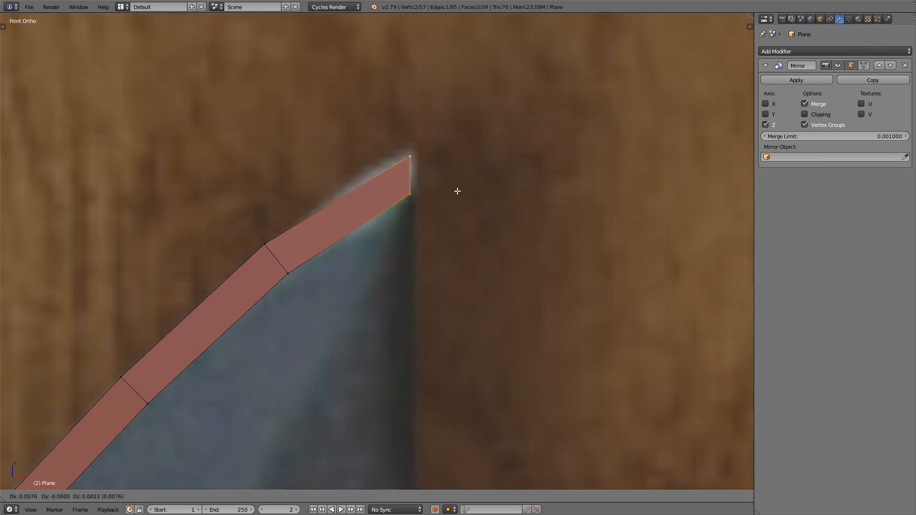
click(458, 185)
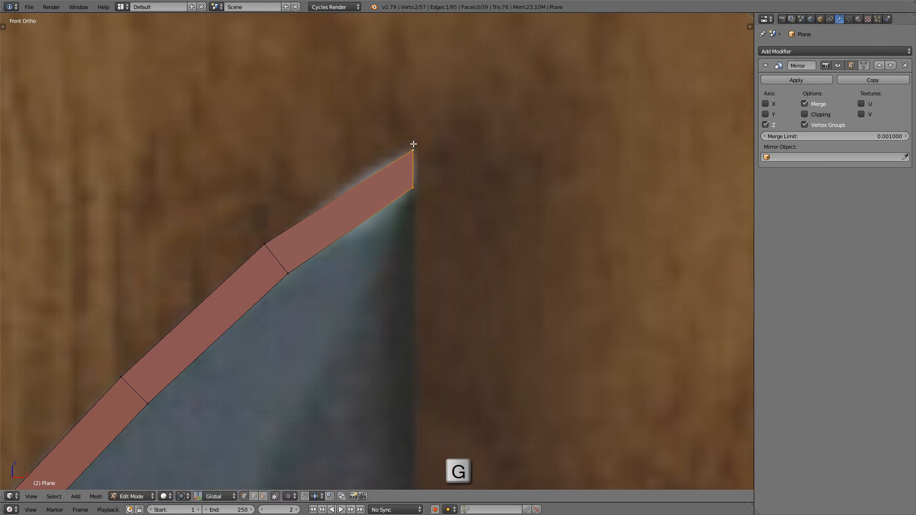
Step: Raise the outer vertex at the blade tip about 0.007 along global Z
right_click(413, 145)
key(g)
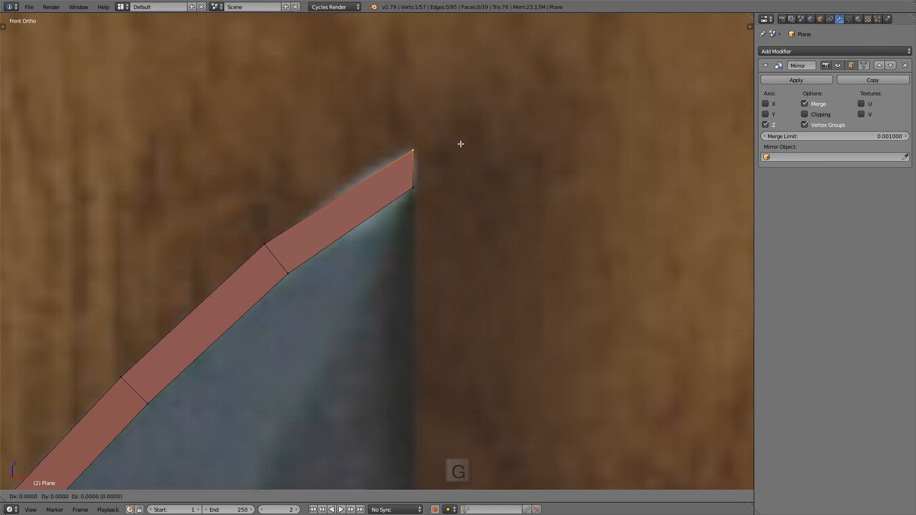
key(z)
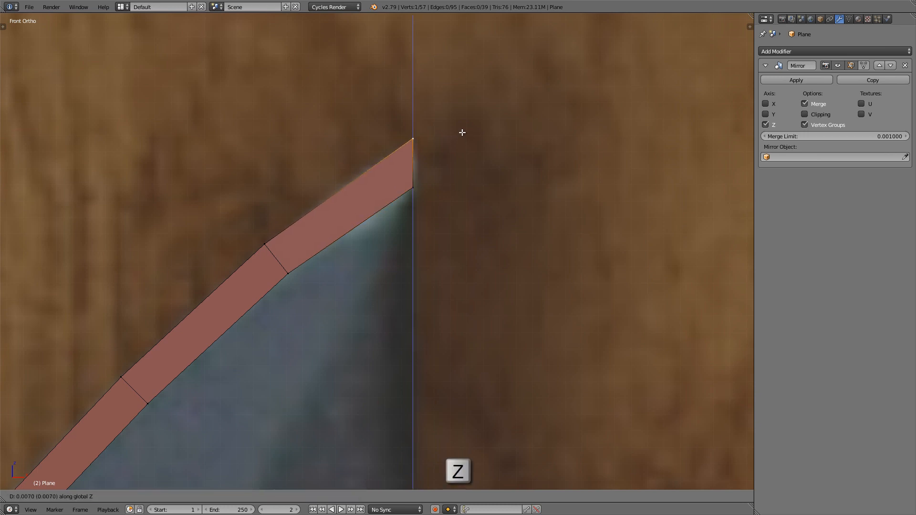
click(420, 157)
Step: Select the strip's outer edge path from the blade's upper end to the tip and space its vertices evenly with LoopTools Space
scroll(237, 289, down, 3)
shift+middle_drag(237, 291, 387, 194)
scroll(387, 194, down, 4)
shift+middle_drag(362, 240, 427, 155)
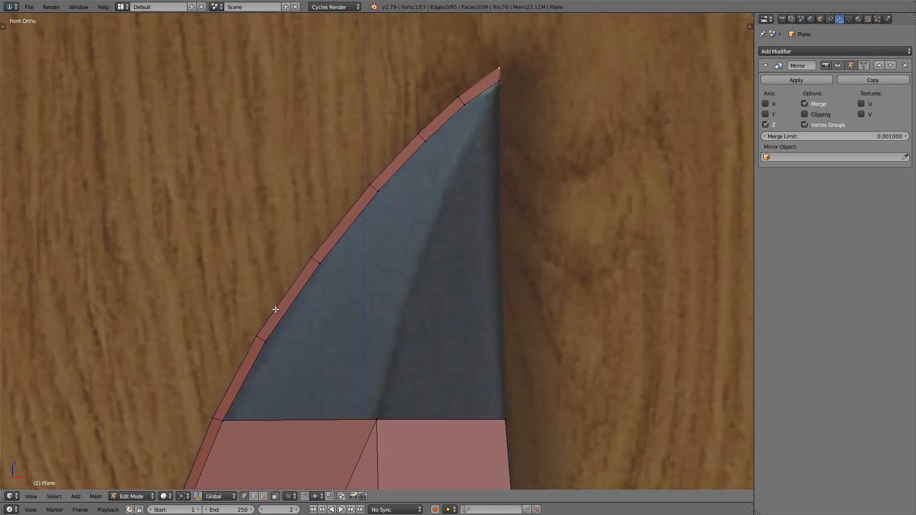
shift+middle_drag(271, 318, 283, 313)
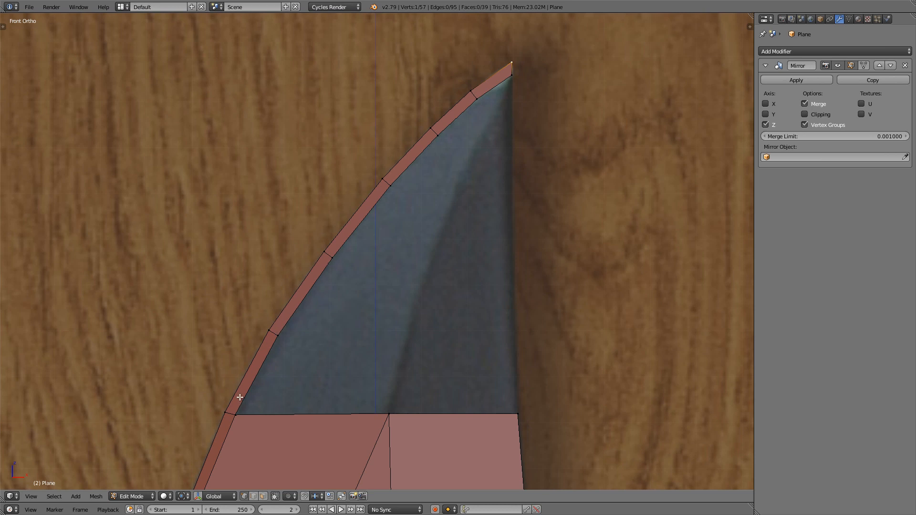
right_click(216, 406)
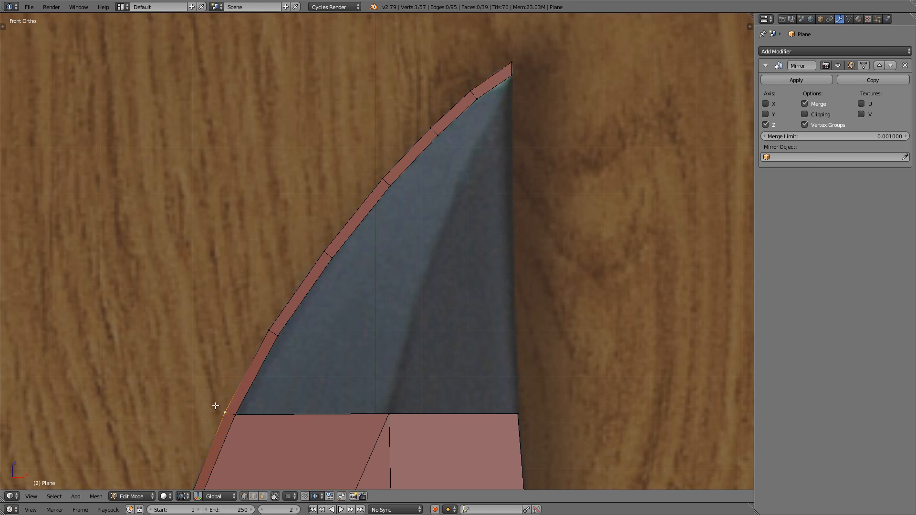
ctrl+right_click(510, 56)
key(w)
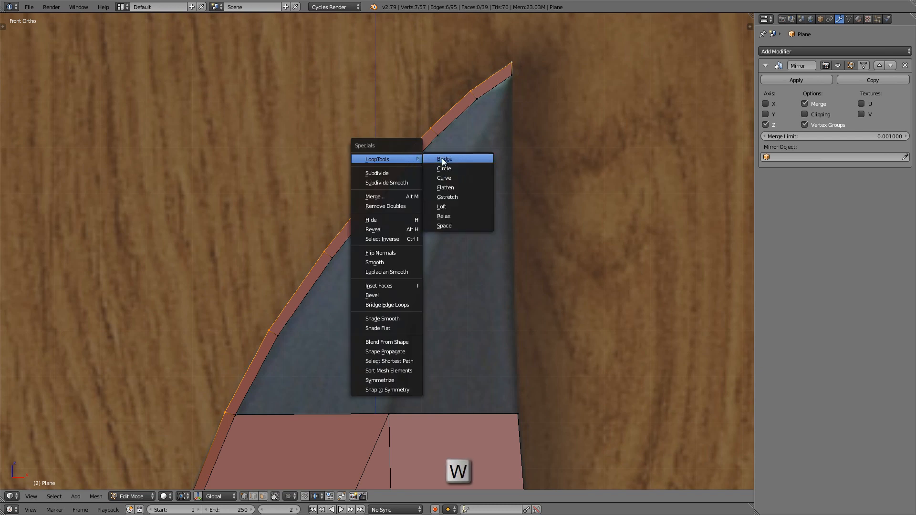
click(467, 226)
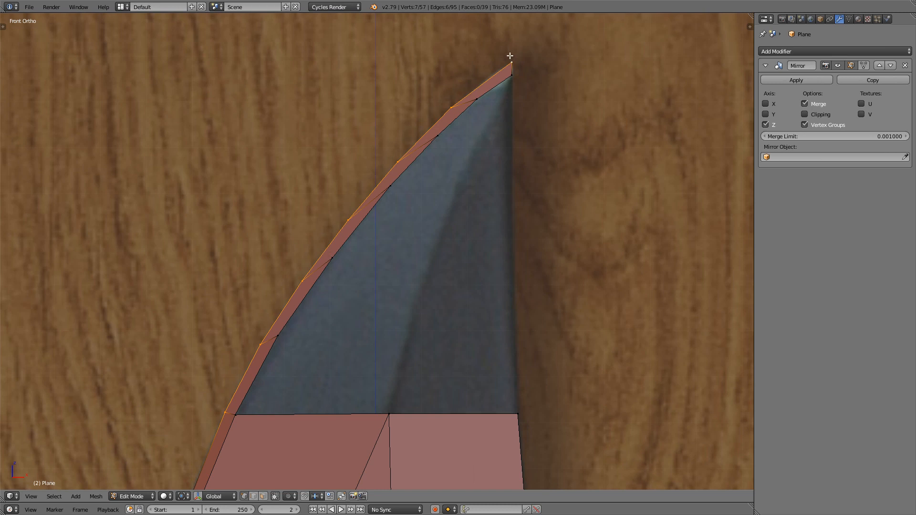
Step: Select the strip's inner edge path up to the tip and space its vertices evenly with LoopTools Space
alt+right_click(243, 407)
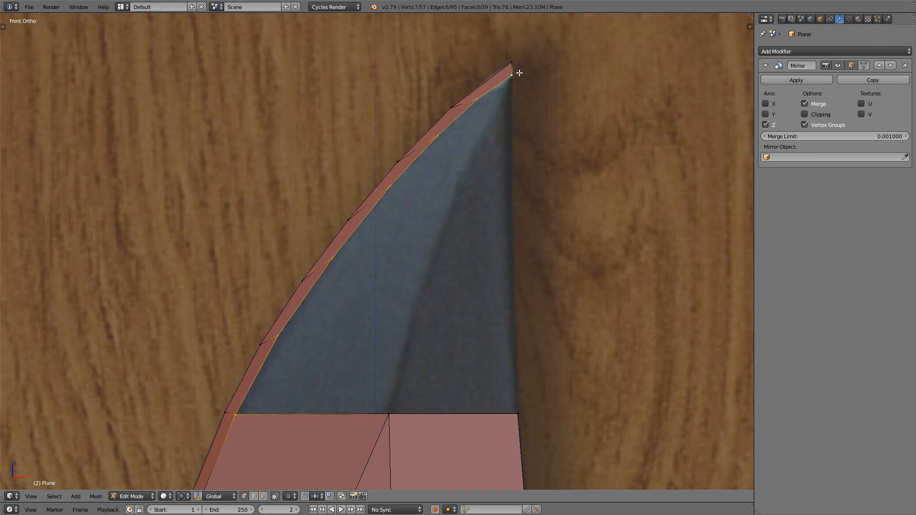
key(w)
mouse_move(520, 72)
click(579, 139)
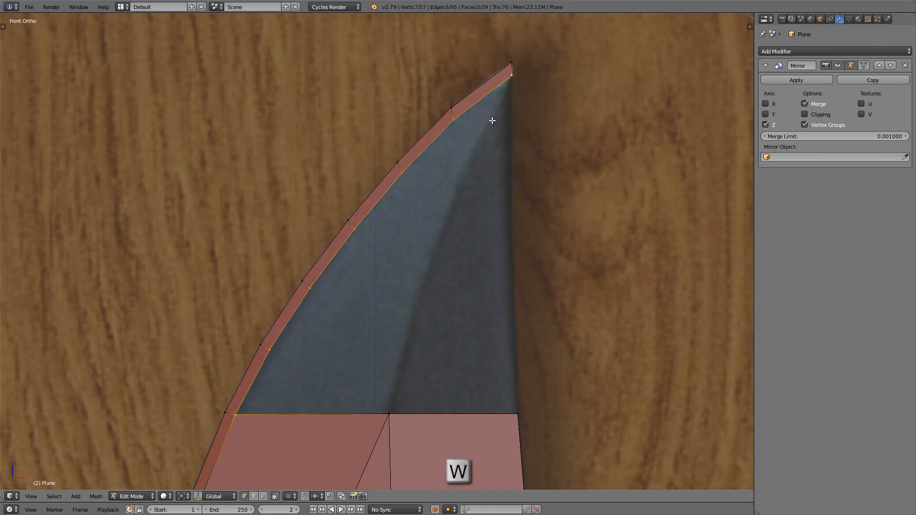
Step: Slide the inner vertex nearest the tip up along its edge so that its cross edge runs square to the strip
scroll(375, 200, up, 3)
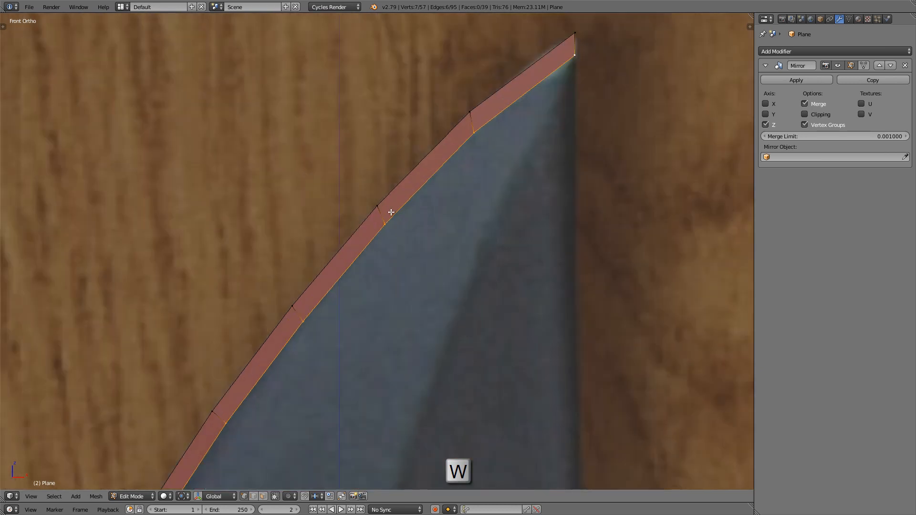
scroll(498, 123, up, 2)
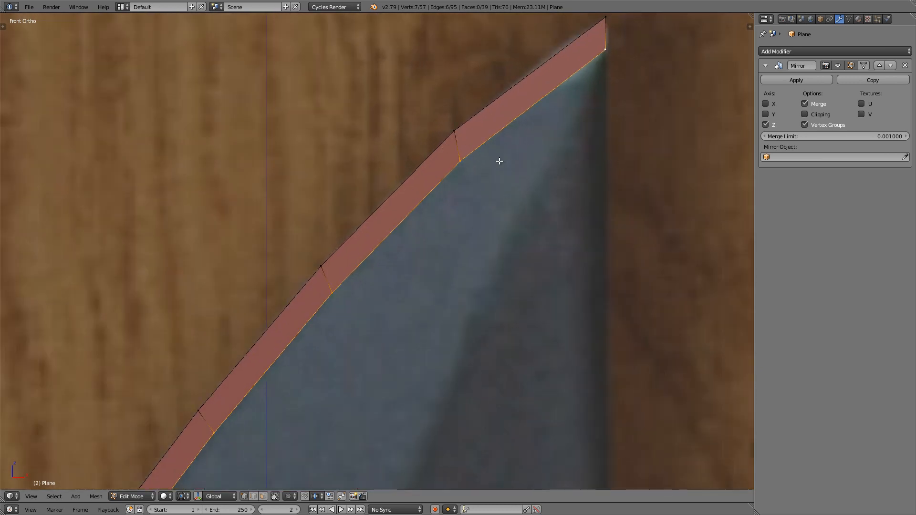
right_click(466, 160)
key(g)
key(g)
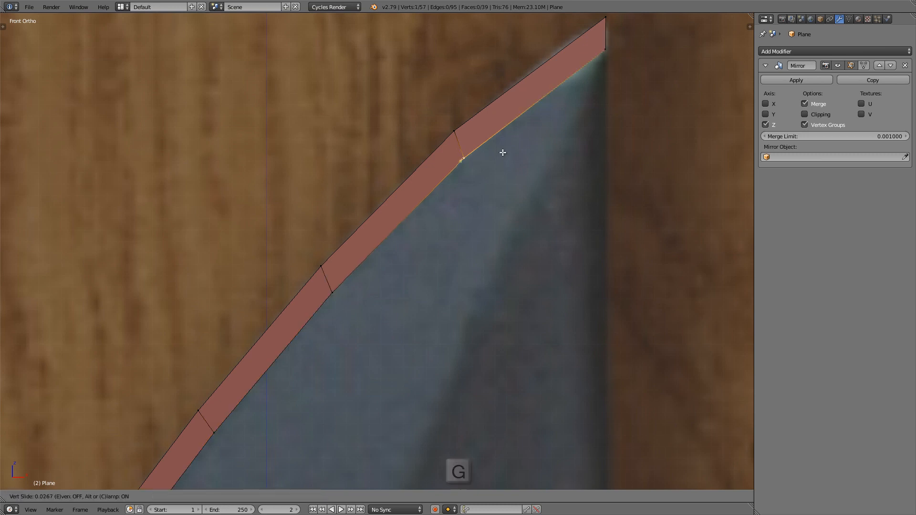
click(505, 150)
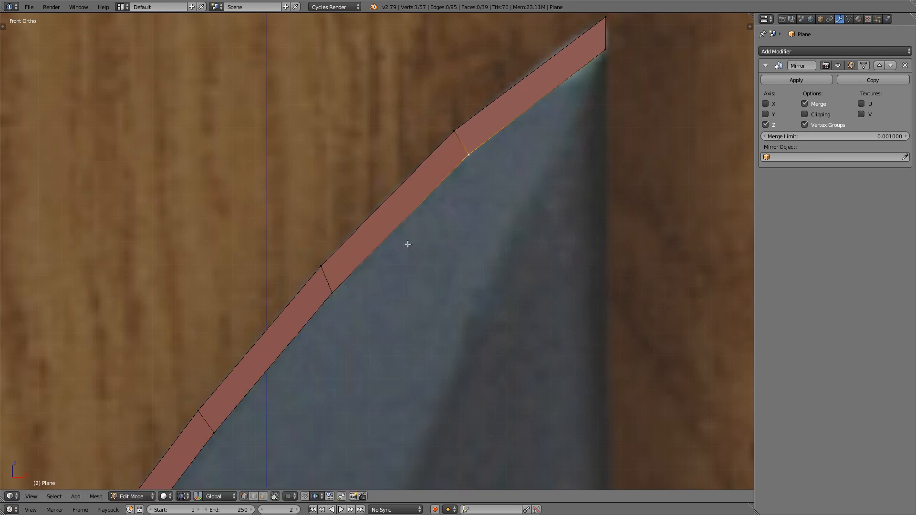
Step: Slide the next two inner vertices down the strip toward the tip to square up their cross edges
right_click(333, 292)
key(g)
key(g)
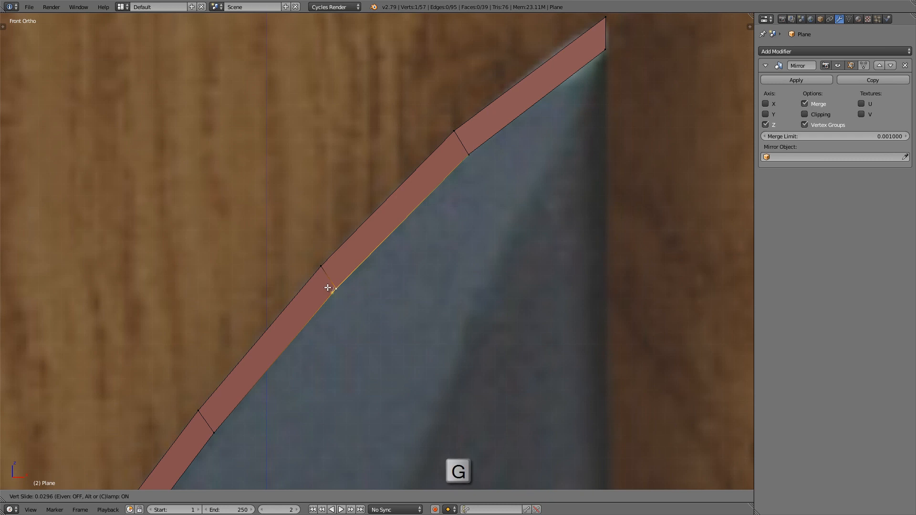
click(328, 286)
shift+middle_drag(249, 429, 301, 227)
right_click(261, 238)
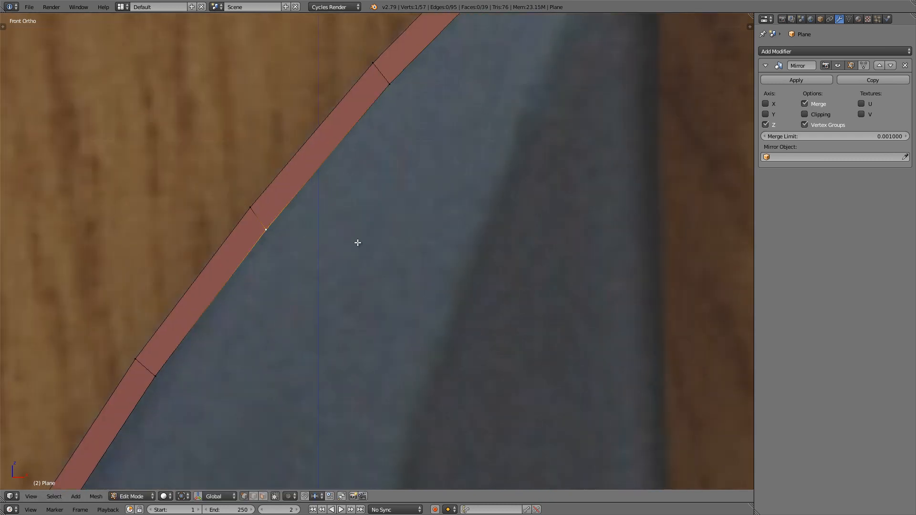
key(g)
key(g)
click(359, 239)
Step: Switch to wireframe display and nudge the second cross edge below the tip to match the reference's cutting edge
scroll(295, 184, down, 5)
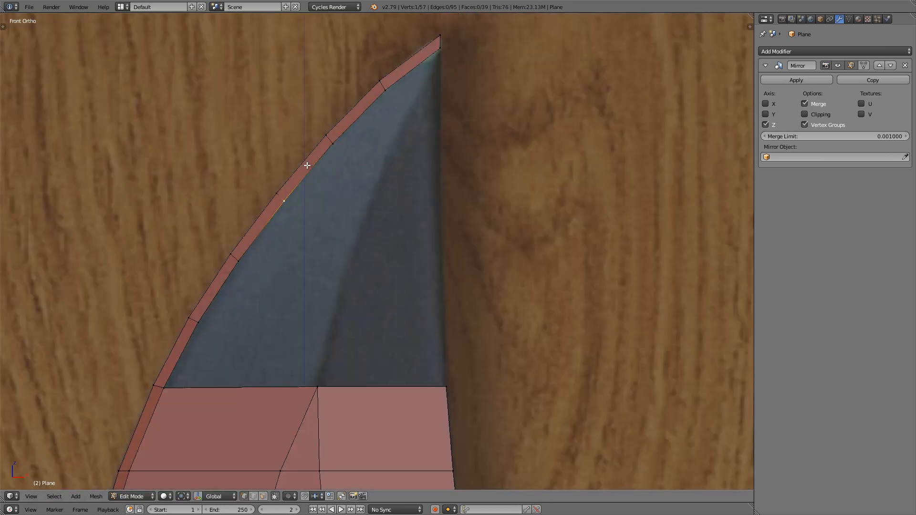
shift+middle_drag(181, 316, 203, 317)
scroll(202, 316, up, 4)
scroll(205, 326, down, 3)
key(z)
scroll(208, 327, down, 3)
key(z)
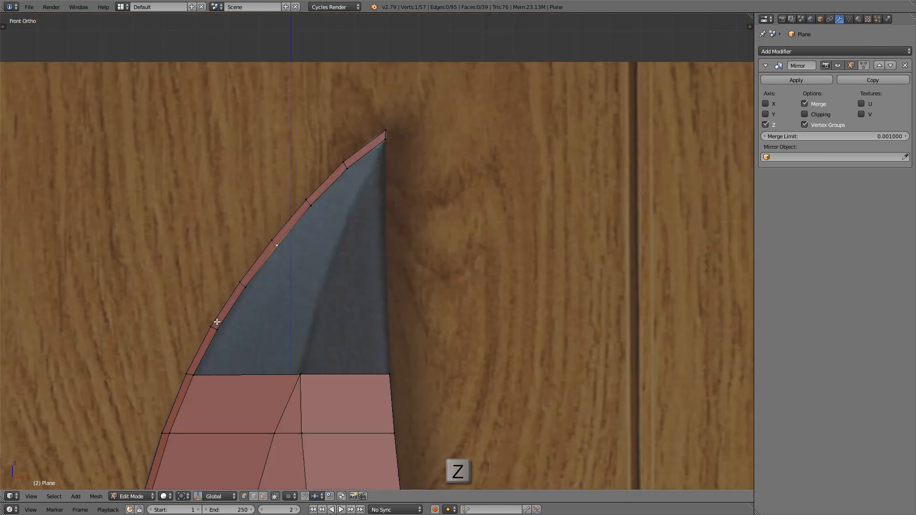
key(z)
scroll(317, 178, up, 7)
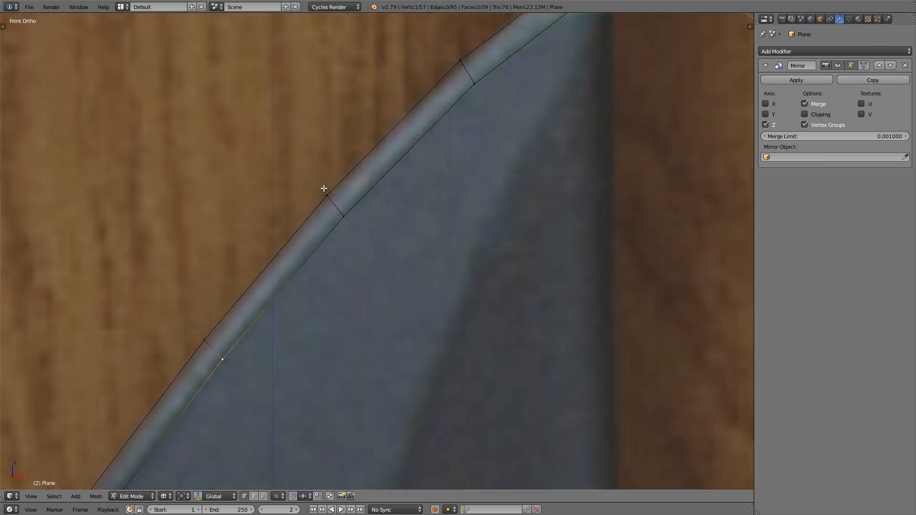
right_click(324, 190)
shift+right_click(353, 221)
shift+middle_drag(394, 199, 385, 207)
key(g)
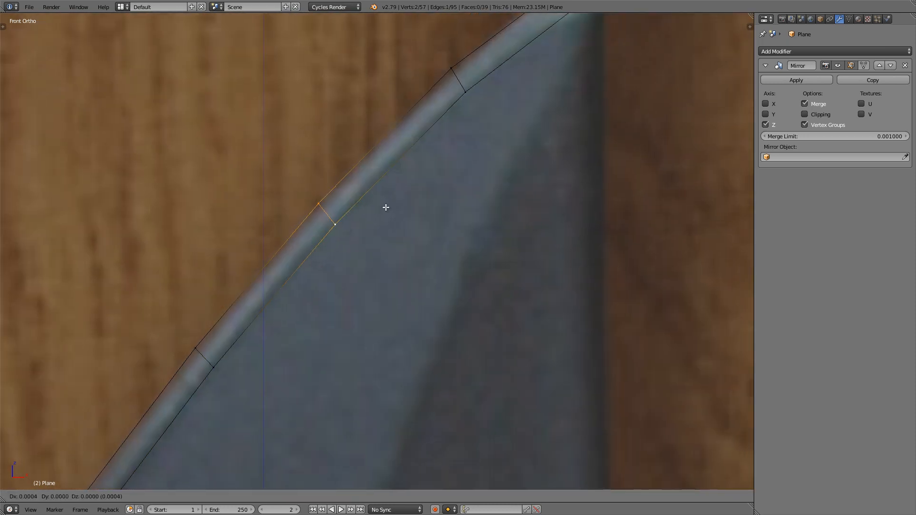
click(385, 207)
Step: Move the cross edge nearest the tip slightly along X to follow the reference's cutting edge
shift+middle_drag(419, 141, 388, 171)
right_click(420, 98)
shift+right_click(447, 124)
key(g)
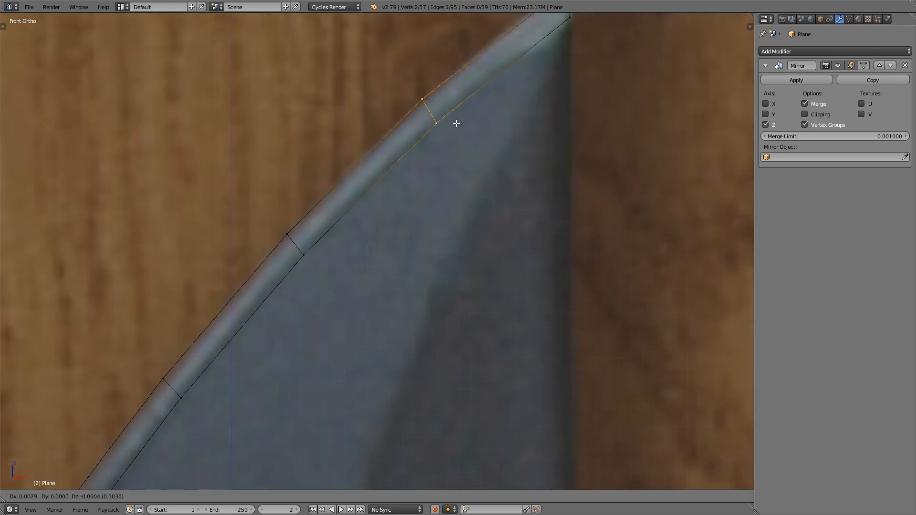
click(451, 122)
Step: Move the strip's second cross edge above the blade's upper end down about 0.002 to match the reference
scroll(449, 123, down, 6)
key(a)
key(a)
scroll(334, 286, up, 8)
key(a)
right_click(320, 268)
shift+right_click(348, 294)
key(g)
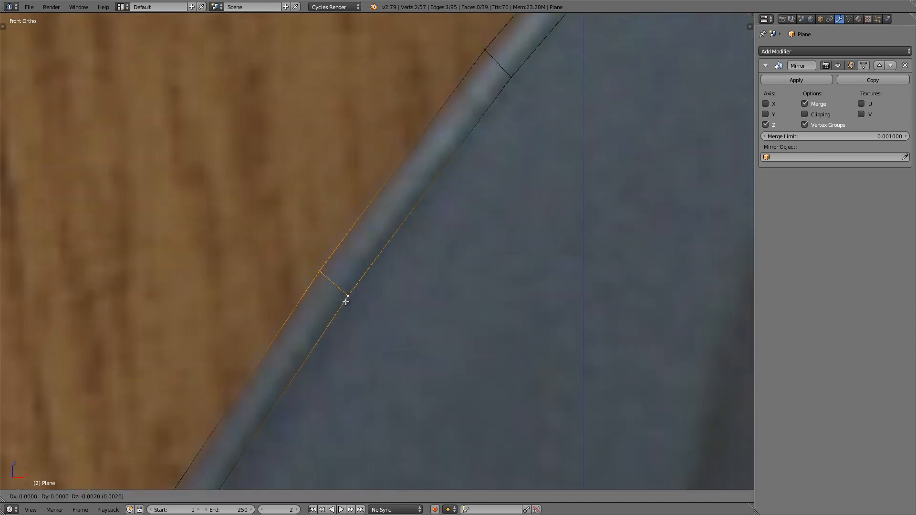
click(346, 303)
Step: Adjust the strip's lowest cross edge above the blade's upper end to fit the reference's cutting edge
scroll(346, 303, down, 7)
key(a)
key(a)
scroll(309, 405, up, 4)
right_click(289, 281)
shift+right_click(308, 290)
key(g)
click(307, 290)
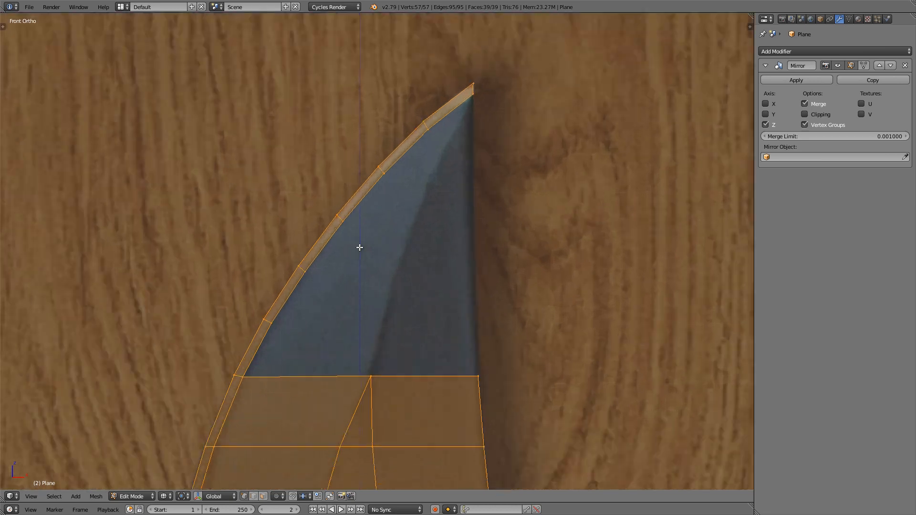
Step: Create an edge from the ridge vertex at the blade's upper end to the inner tip vertex and check it from the side
shift+middle_drag(359, 248, 344, 218)
right_click(358, 338)
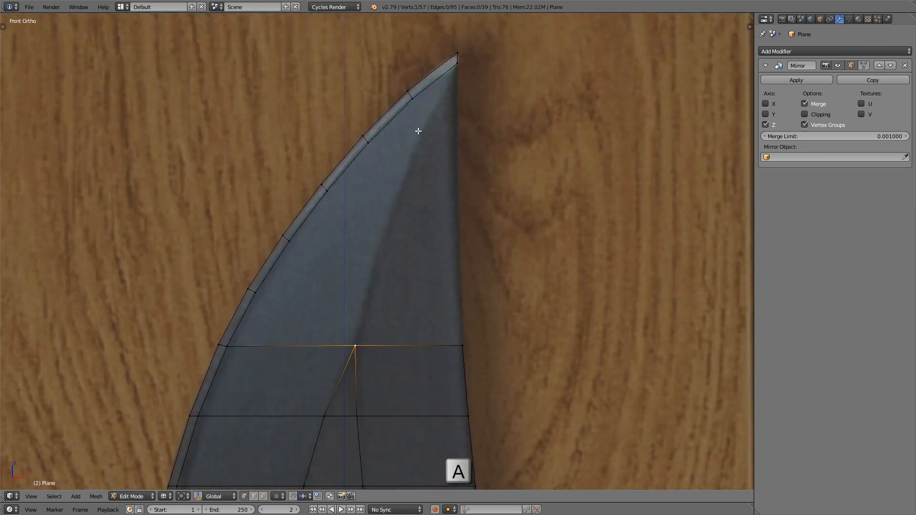
shift+right_click(465, 72)
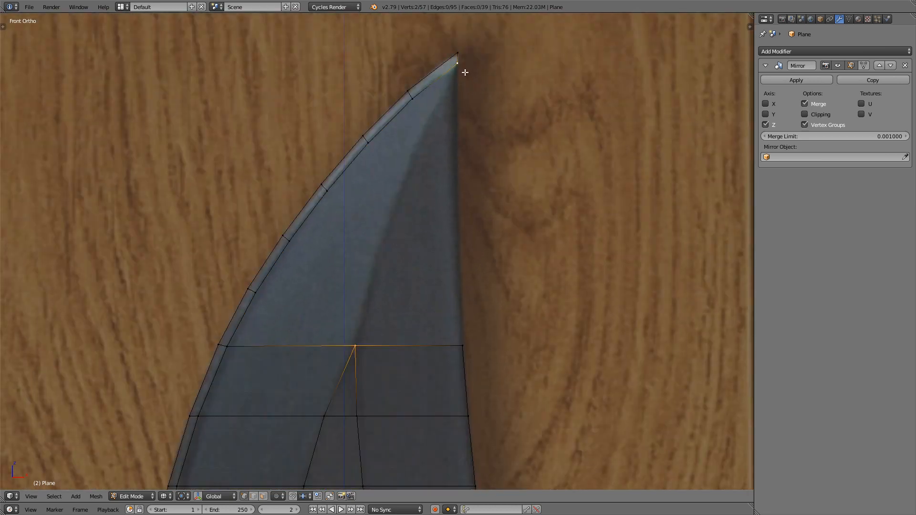
key(f)
key(KP_3)
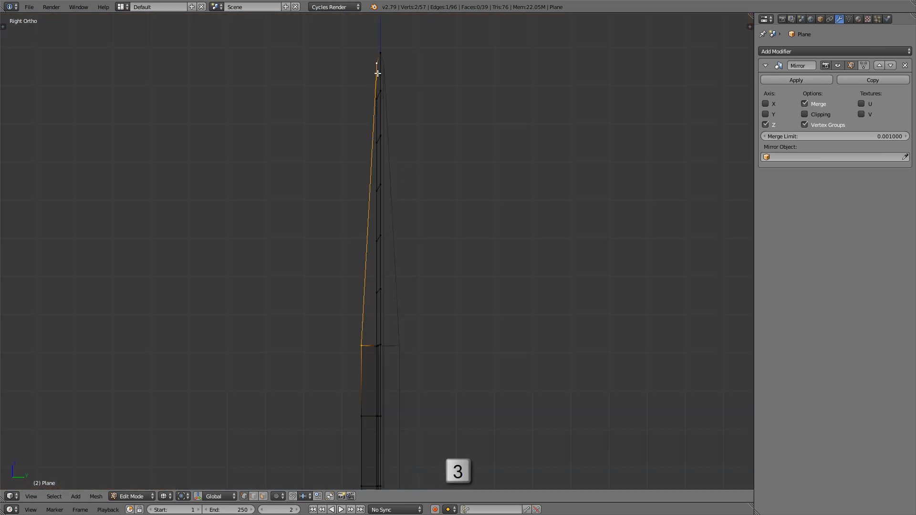
key(KP_1)
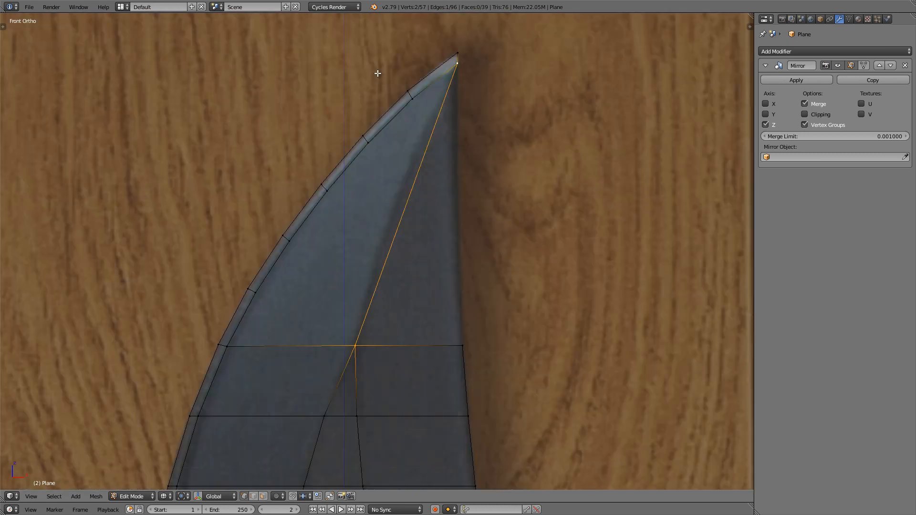
Step: Subdivide the new ridge edge leading to the inner tip vertex with a loop cut of 5 cuts
scroll(405, 251, up, 1)
scroll(381, 301, up, 1)
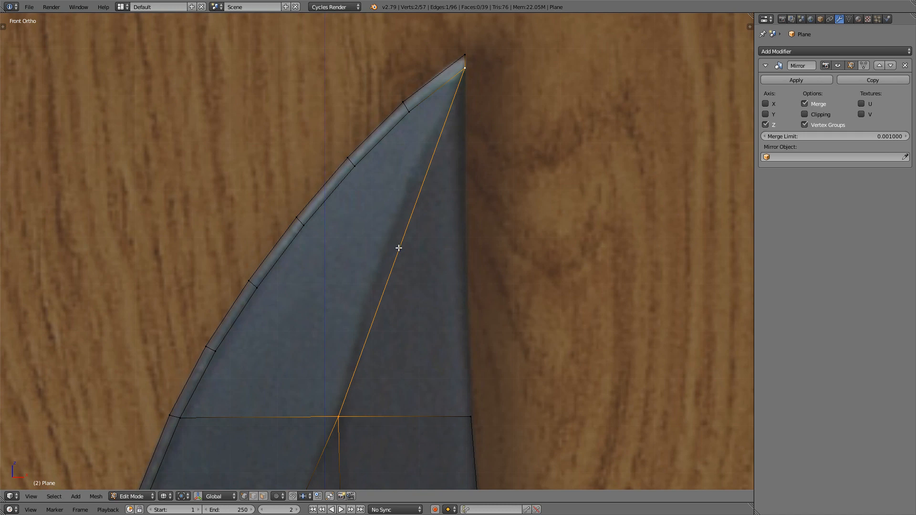
key(ctrl+r)
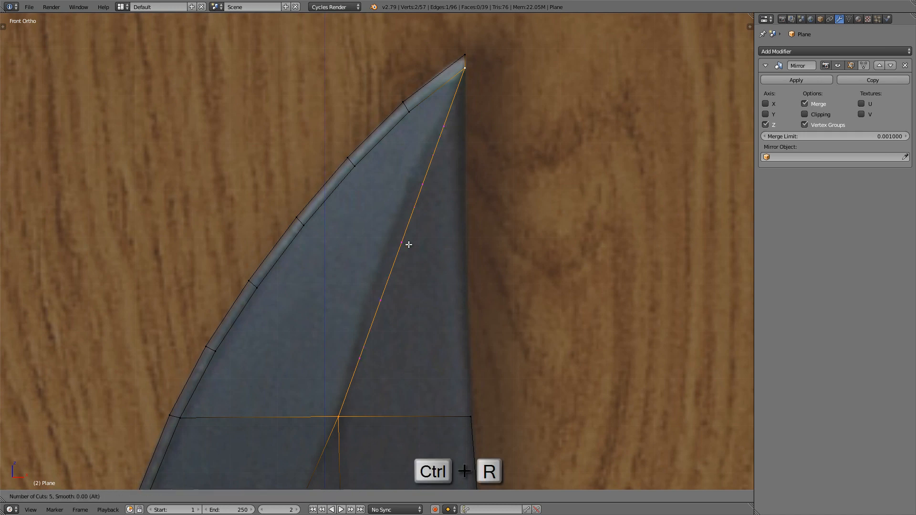
click(409, 245)
Step: Move the two lowest new ridge vertices along negative X, the second by about 0.023, to follow the reference's ridge line
scroll(329, 374, up, 2)
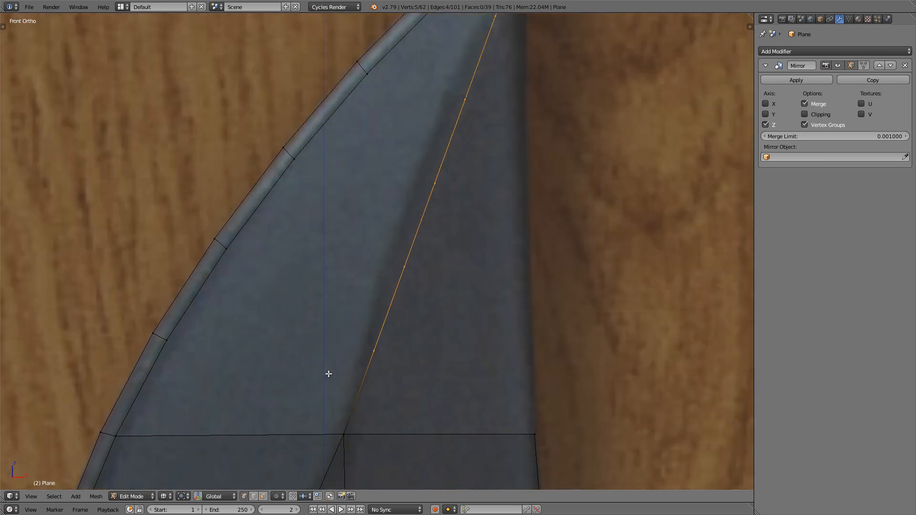
shift+middle_drag(387, 360, 384, 372)
right_click(376, 360)
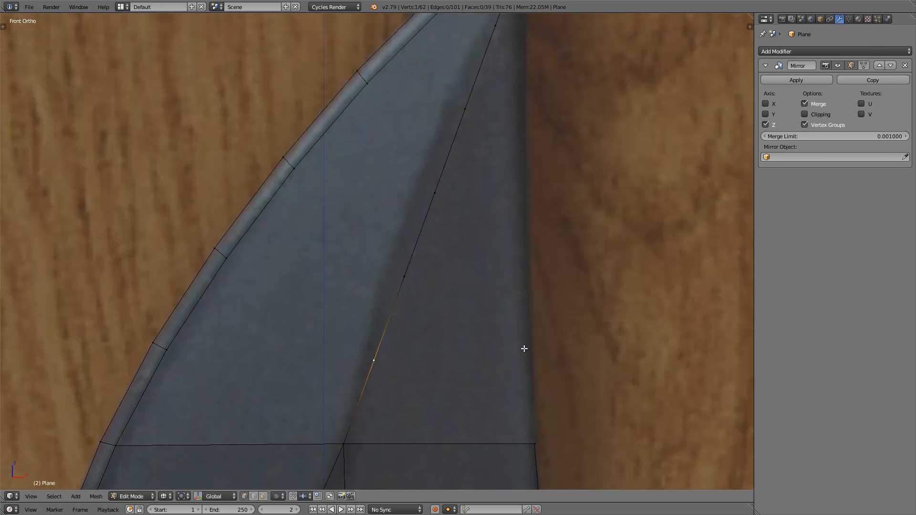
key(g)
key(x)
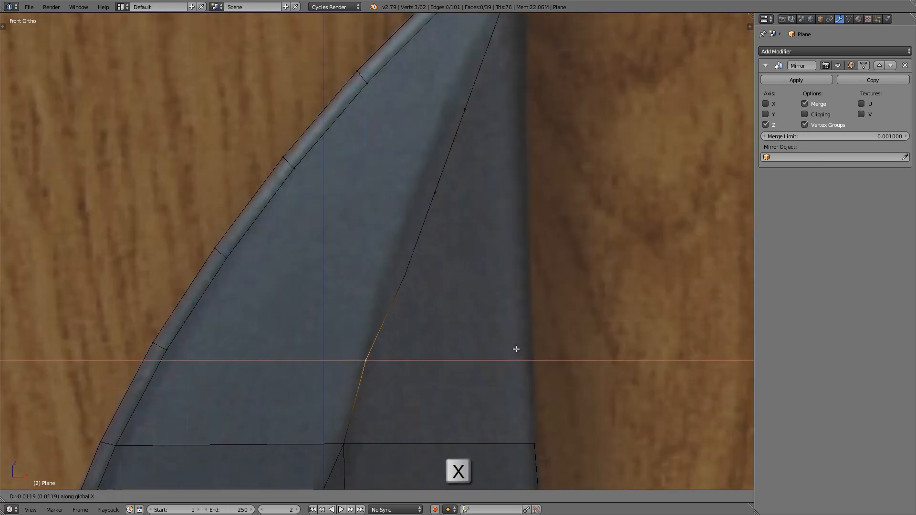
click(513, 350)
right_click(404, 276)
key(g)
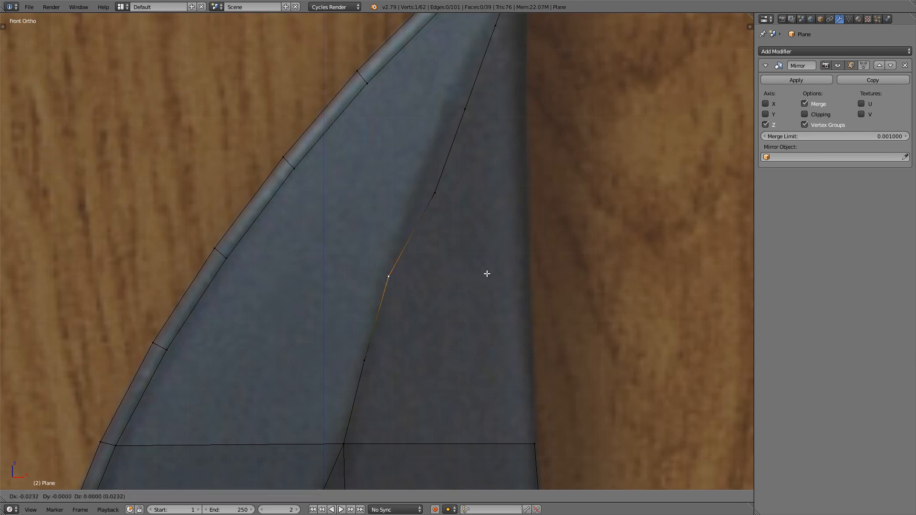
key(x)
click(486, 273)
Step: Shift the third and fourth new ridge vertices from the bottom along X onto the reference's ridge line
shift+scroll(447, 270, up, 5)
right_click(435, 249)
key(g)
key(x)
click(508, 235)
shift+scroll(508, 235, up, 3)
right_click(461, 201)
key(g)
key(x)
click(514, 188)
Step: Move the ridge vertex nearest the tip about 0.0105 along negative X to fit the reference's ridge line
right_click(492, 117)
key(g)
key(x)
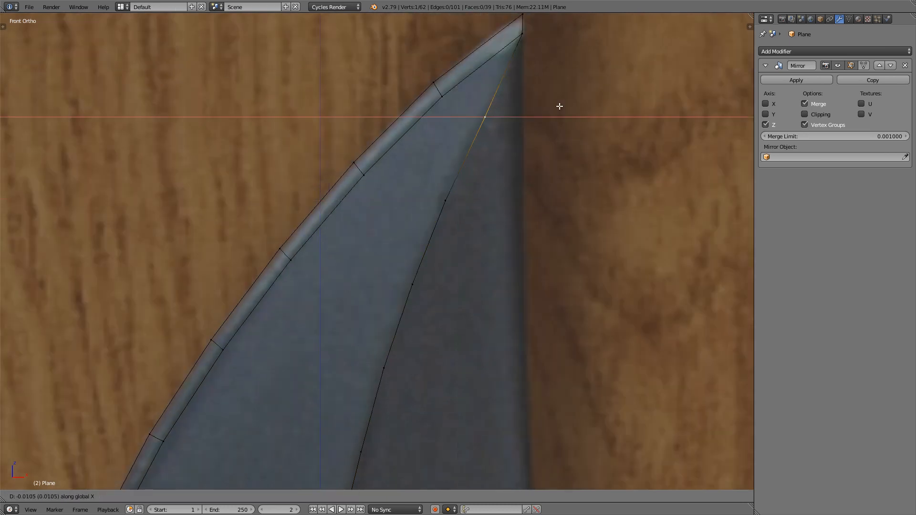
click(559, 106)
scroll(415, 285, down, 4)
scroll(414, 288, up, 1)
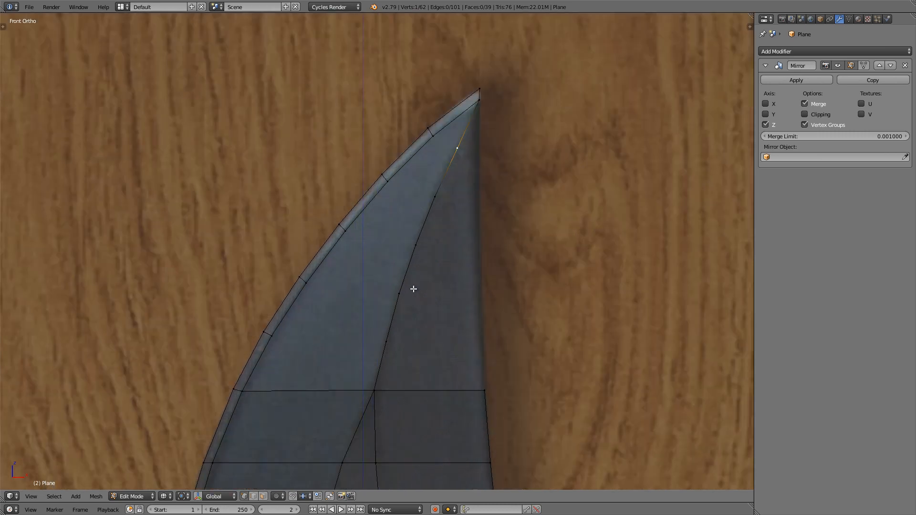
Step: Fill the gap between the cutting-edge strip and the curved ridge with faces up to the inner tip vertex, then show solid shading
right_click(353, 413)
shift+right_click(242, 410)
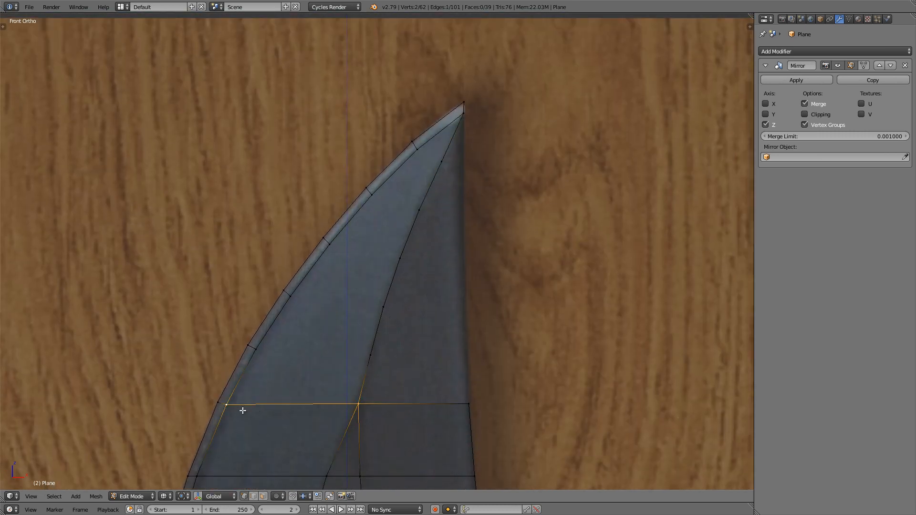
key(f)
key(f)
key(f)
key(f)
key(f)
key(f)
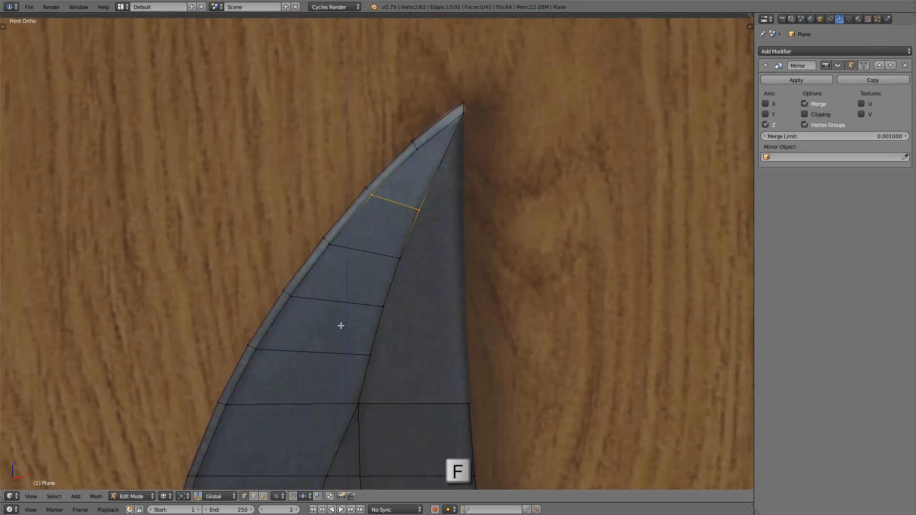
key(alt+z)
shift+middle_drag(409, 182, 329, 169)
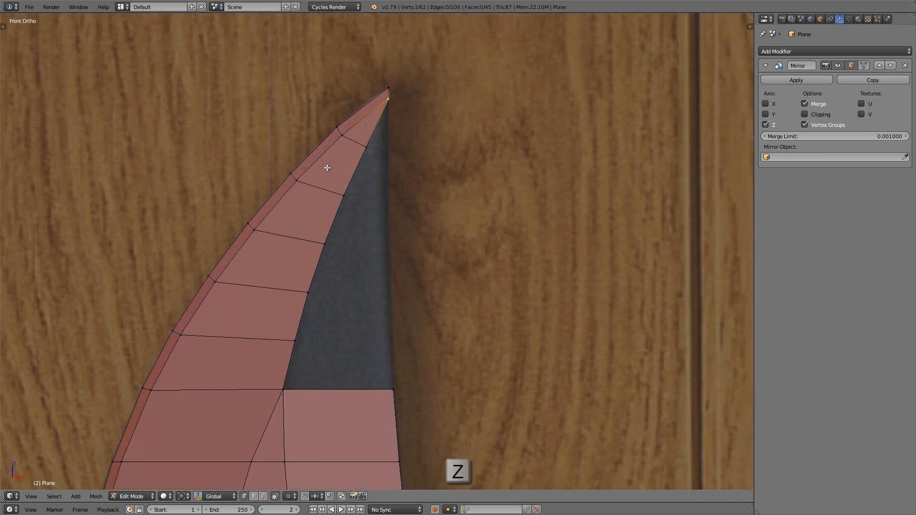
Step: Create the spine edge between the inner tip vertex and the back corner vertex at the blade's upper end, in wireframe shading
scroll(325, 201, up, 2)
shift+middle_drag(324, 201, 298, 180)
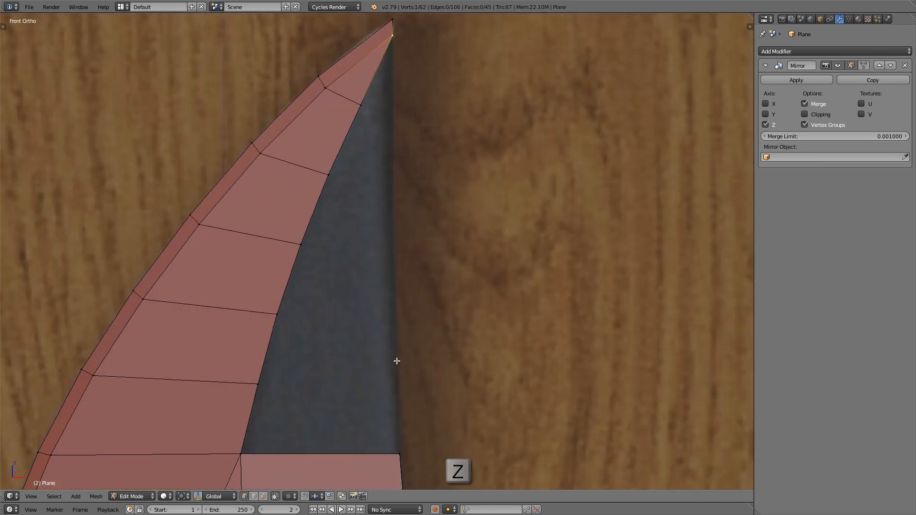
shift+middle_drag(397, 367, 393, 362)
key(z)
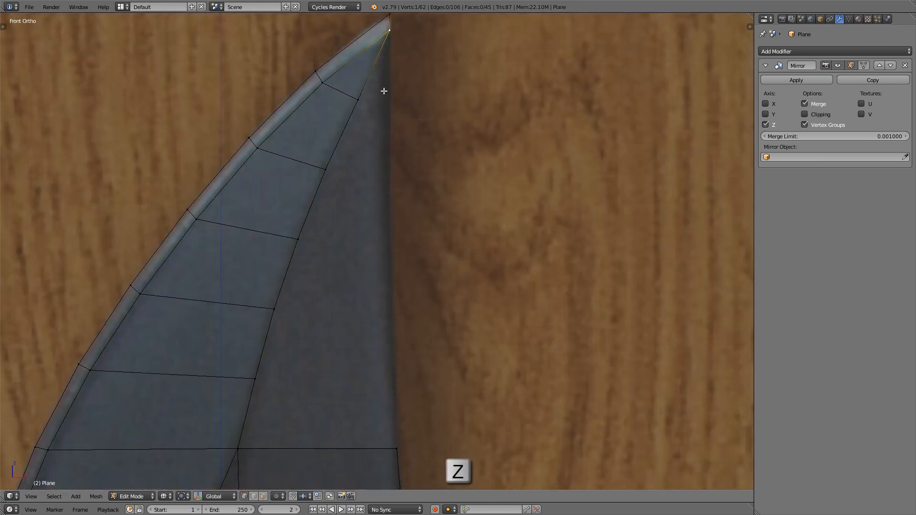
shift+right_click(393, 443)
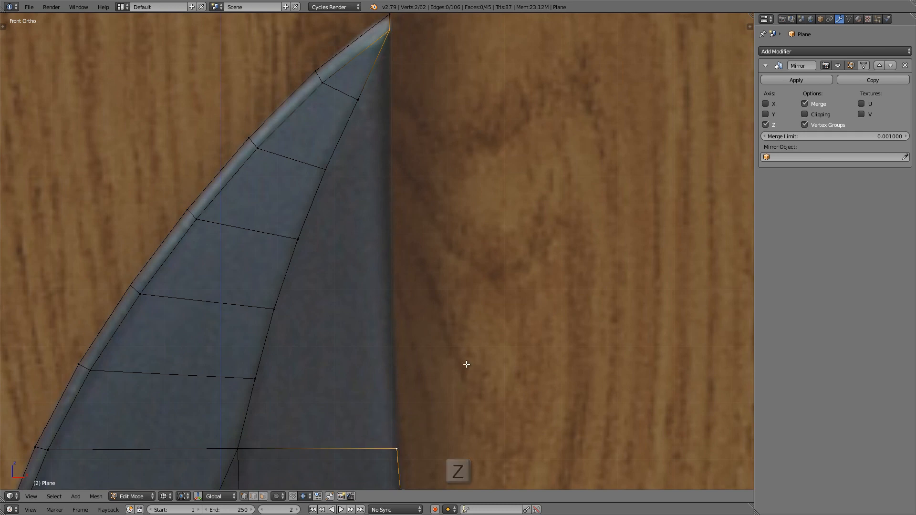
key(f)
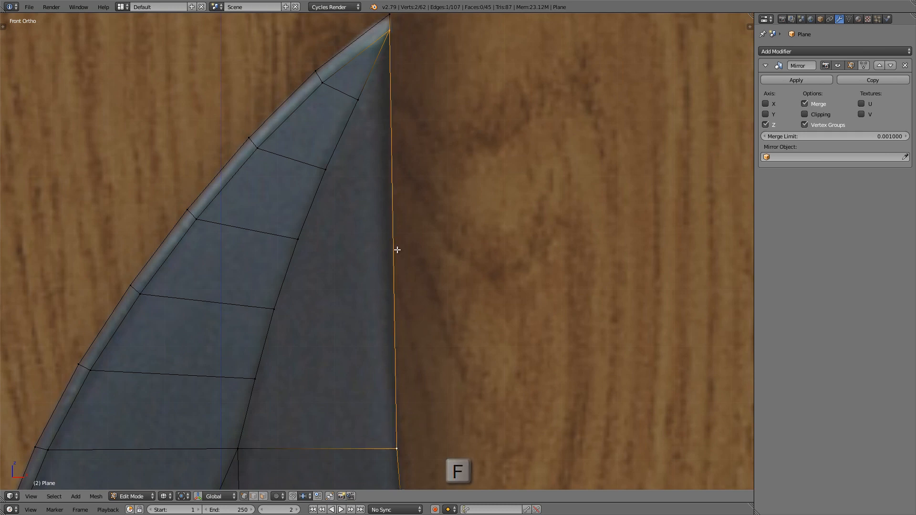
key(ctrl+r)
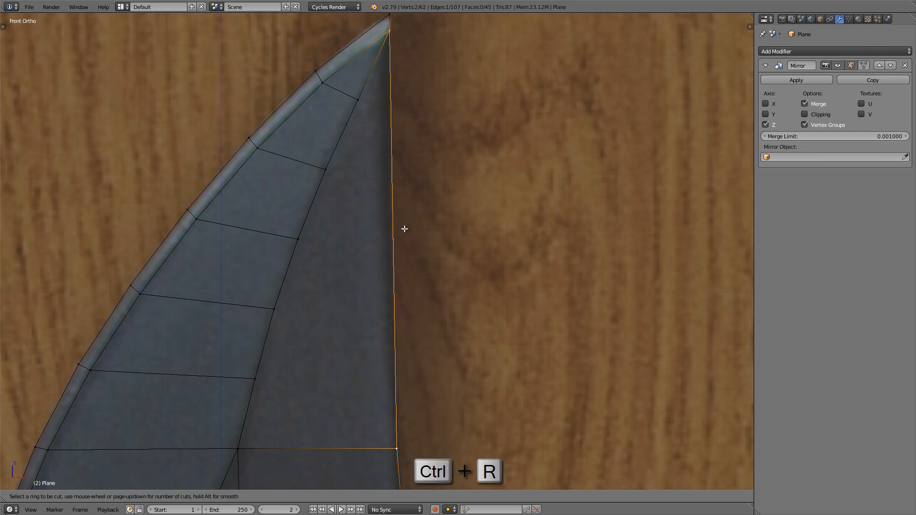
key(Escape)
Step: Select the spine's vertex path from the lower corner where the curved tip section begins up to the inner tip vertex
scroll(394, 246, down, 3)
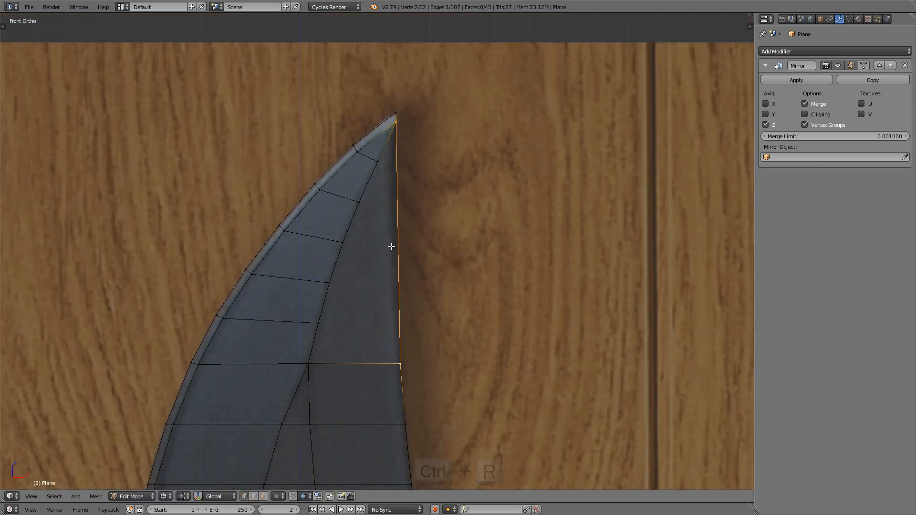
key(KP_3)
scroll(385, 273, up, 2)
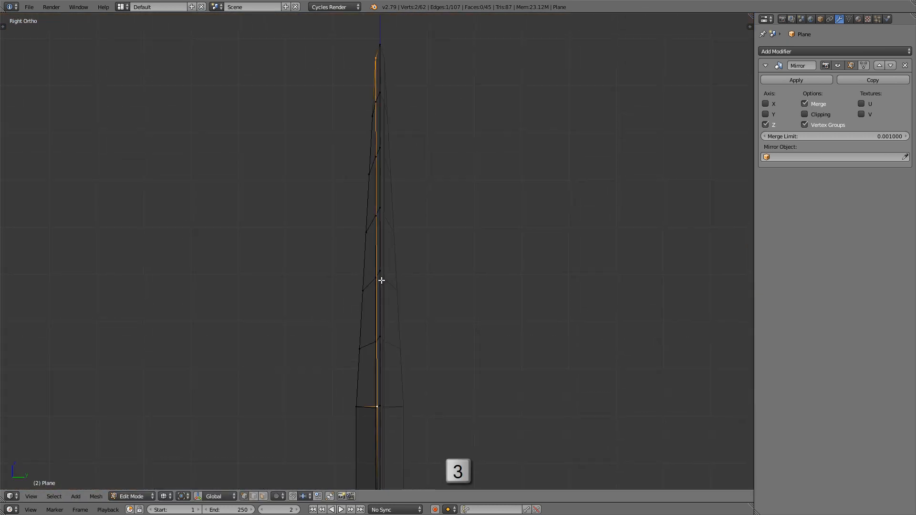
shift+middle_drag(378, 388, 376, 379)
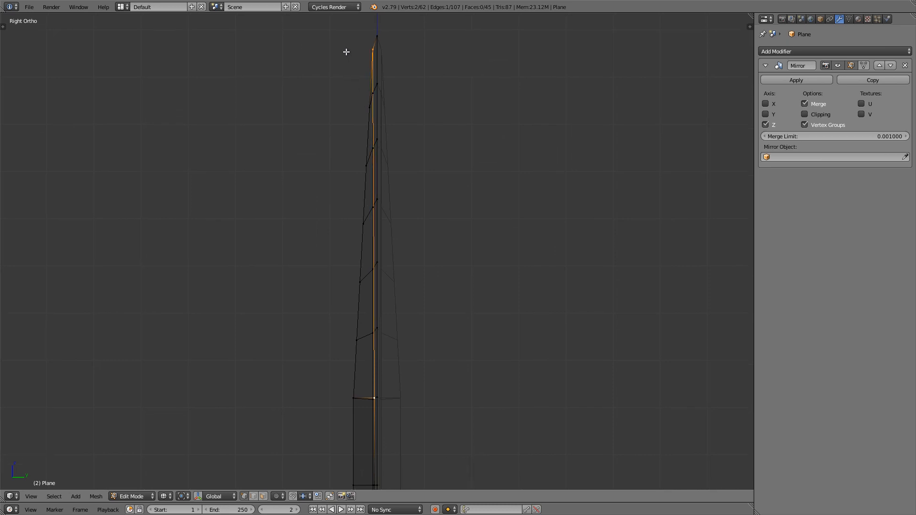
middle_drag(349, 66, 396, 160)
shift+middle_drag(404, 271, 366, 239)
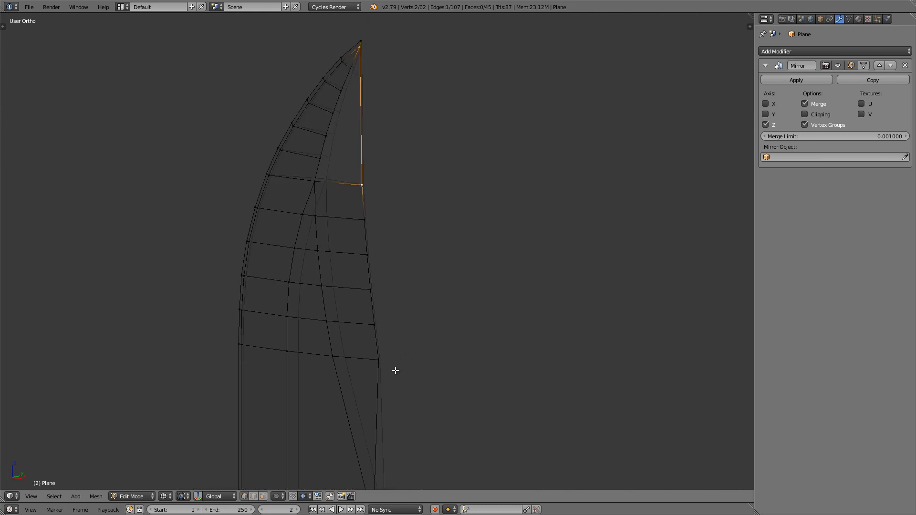
shift+middle_drag(395, 371, 396, 389)
right_click(394, 386)
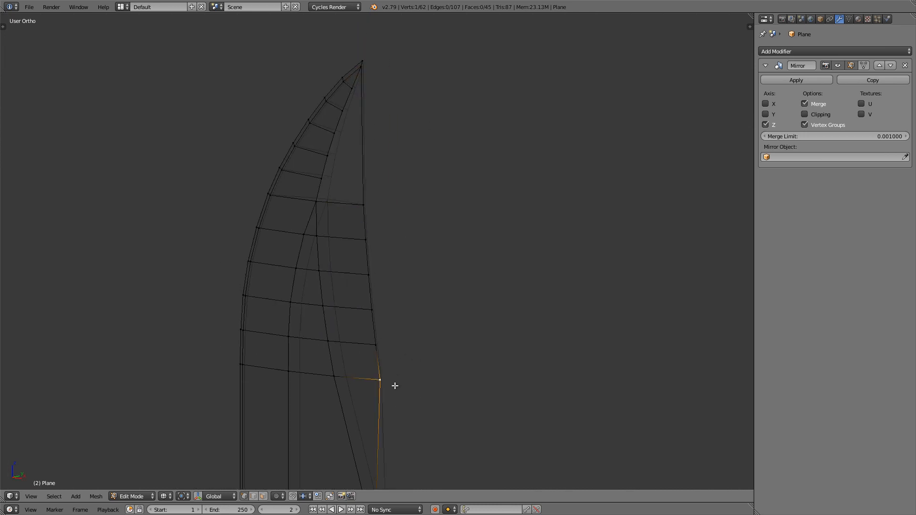
ctrl+right_click(365, 65)
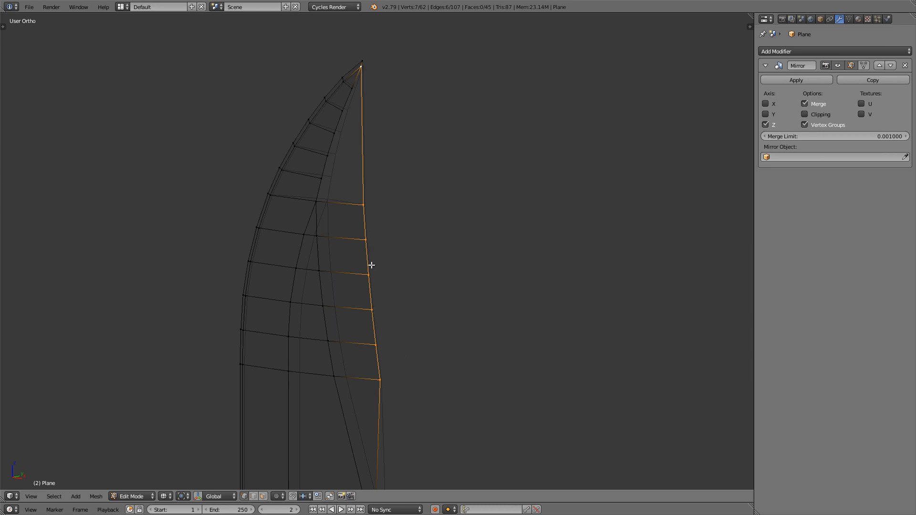
Step: Set the pivot point to Active Element, with the inner tip vertex as the active element
shift+middle_drag(364, 229, 363, 304)
scroll(362, 138, up, 9)
scroll(359, 158, up, 3)
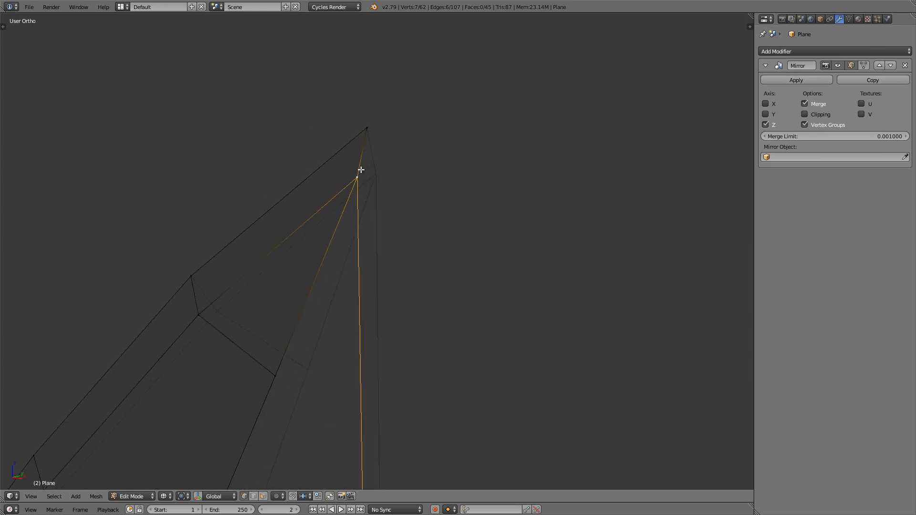
scroll(361, 167, down, 5)
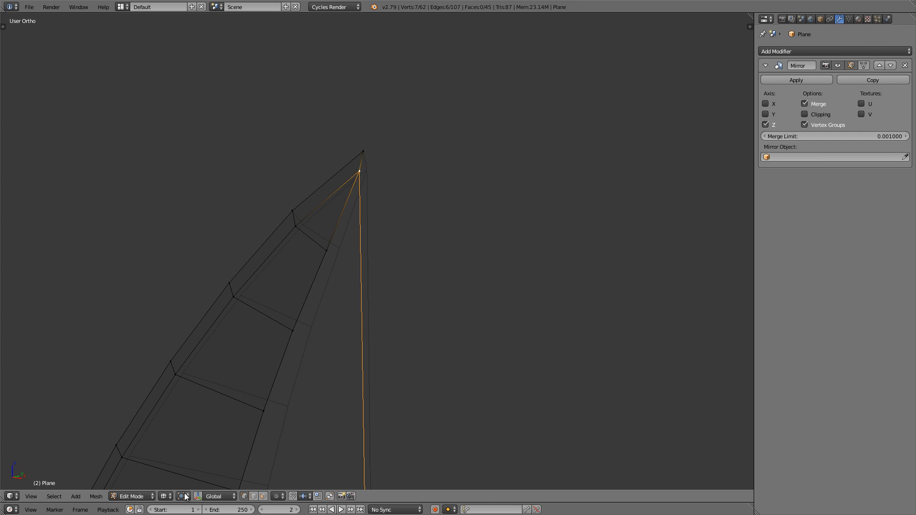
click(184, 497)
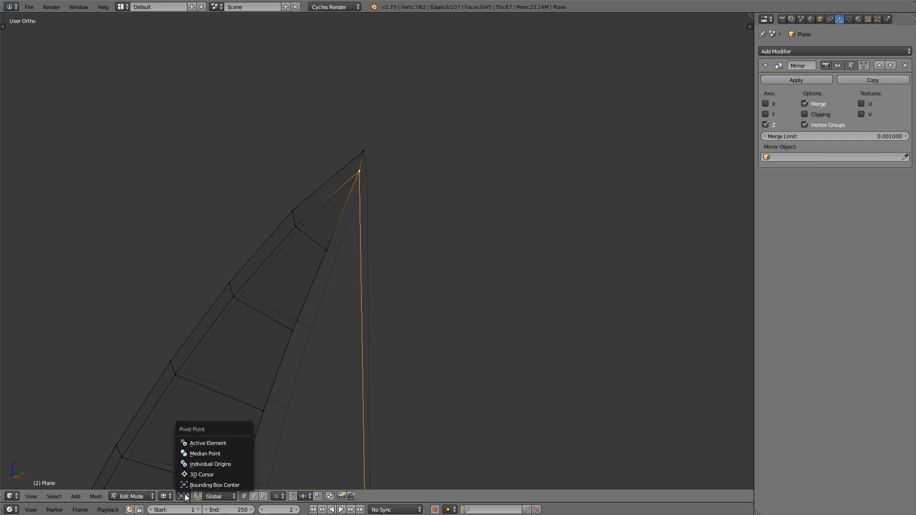
click(231, 443)
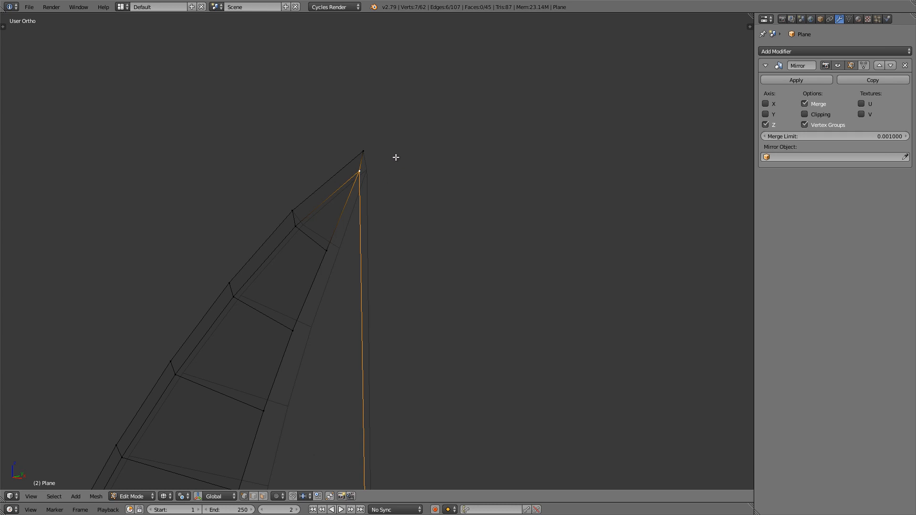
Step: Scale the selected spine vertices to 0 along the global Y axis from the side view
scroll(396, 158, down, 3)
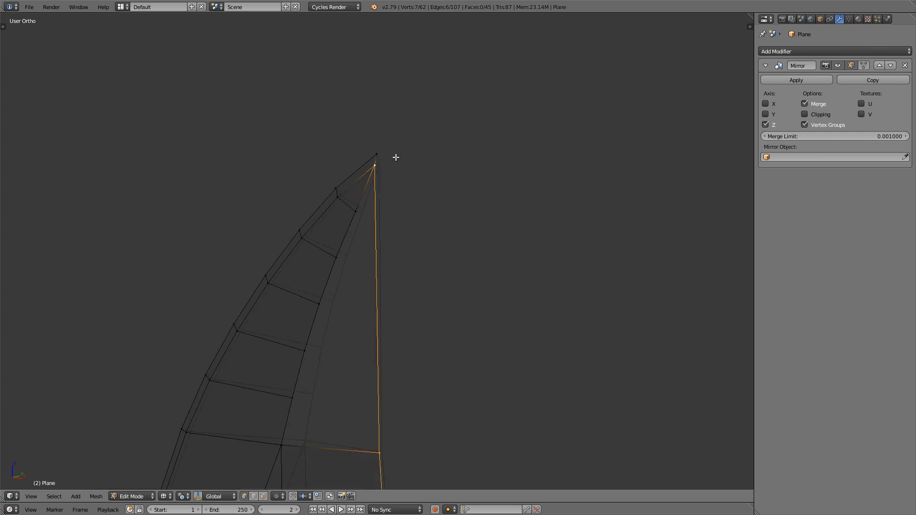
key(KP_3)
scroll(395, 157, down, 2)
shift+middle_drag(411, 183, 383, 173)
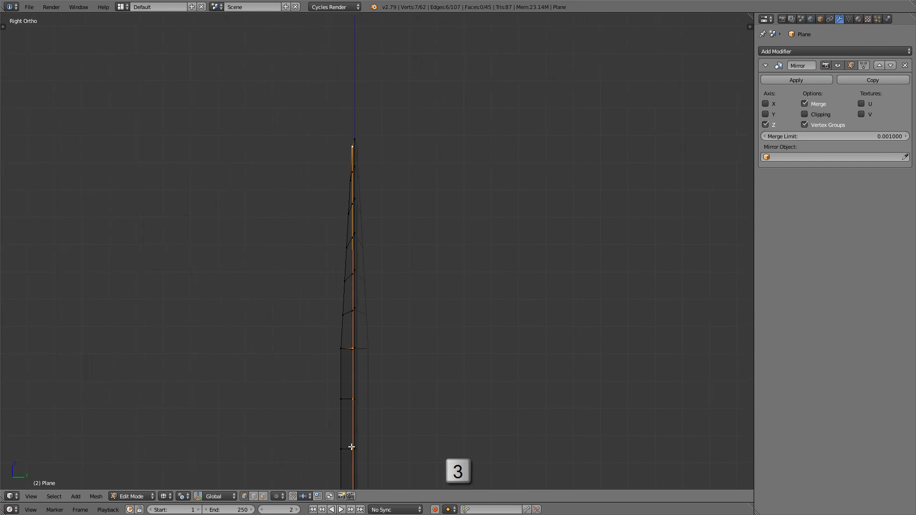
scroll(380, 168, up, 2)
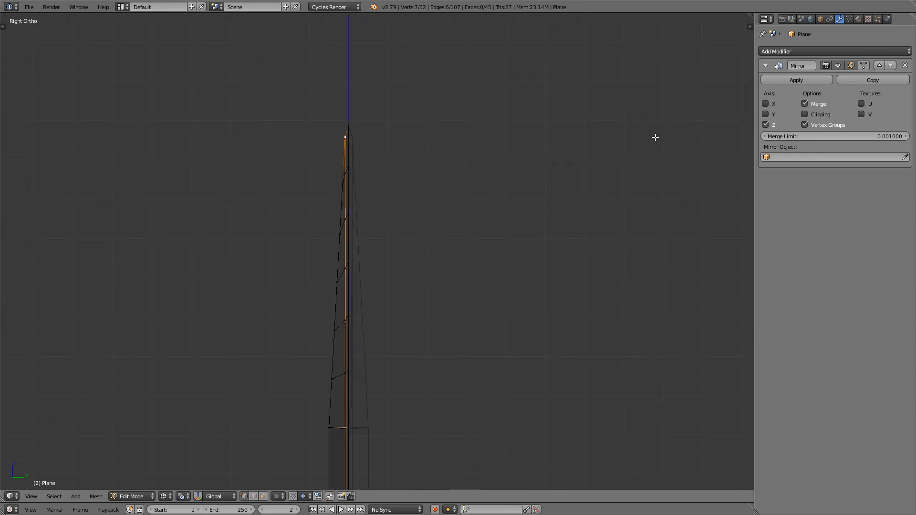
key(s)
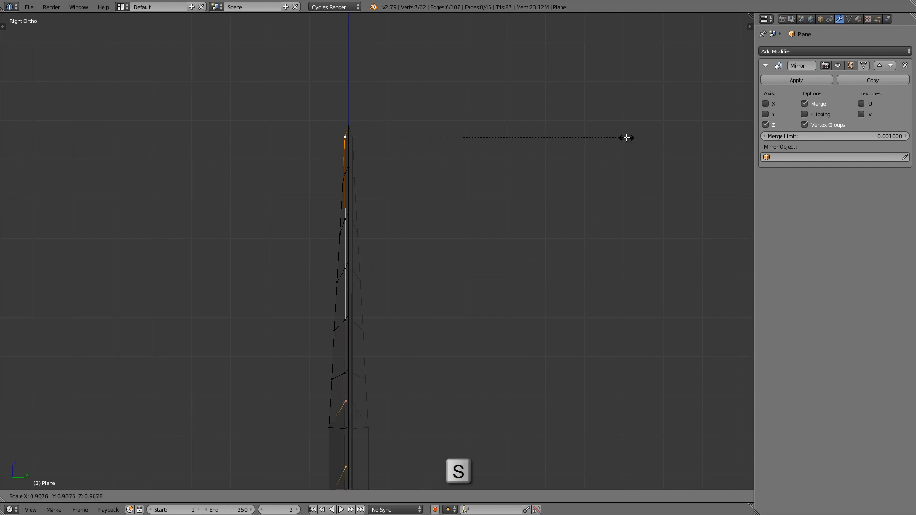
key(y)
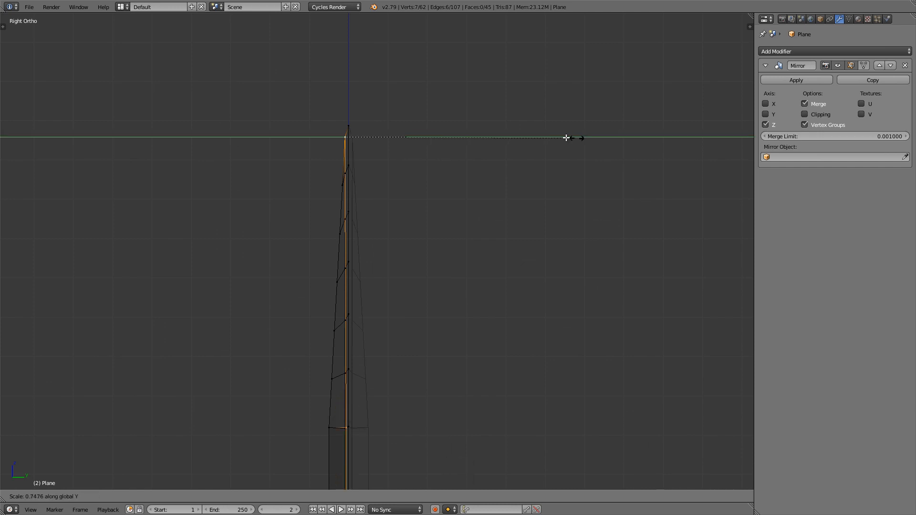
key(y)
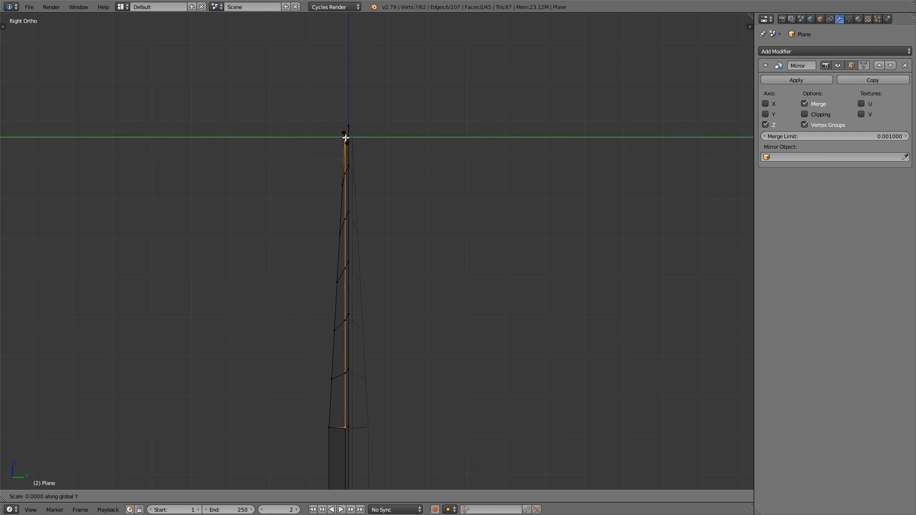
click(346, 137)
Step: Examine the aligned spine edge and the open area beside the ridge from the front in solid shading
mouse_move(347, 185)
middle_down()
mouse_move(350, 278)
mouse_move(339, 238)
mouse_move(434, 240)
middle_up()
key(KP_3)
scroll(339, 238, up, 4)
key(z)
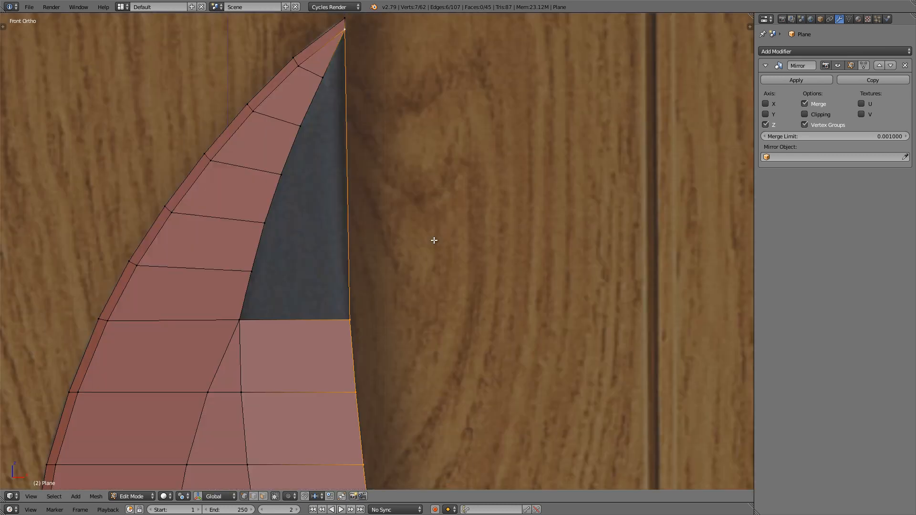
key(KP_1)
scroll(407, 263, up, 1)
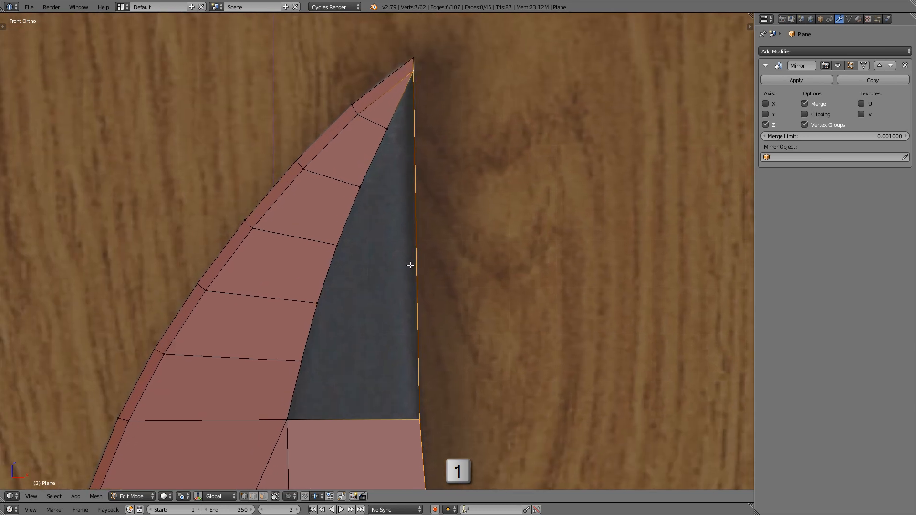
shift+middle_drag(409, 264, 423, 266)
scroll(424, 266, up, 1)
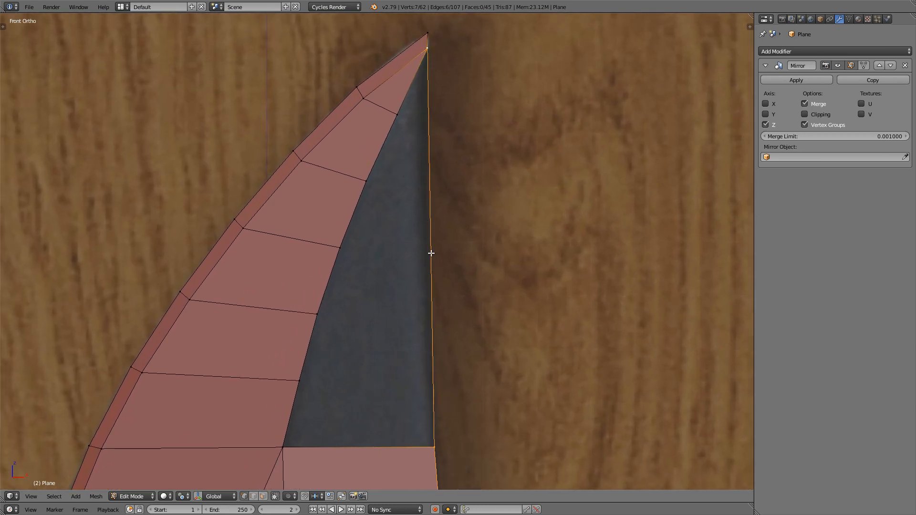
Step: Subdivide the straight spine edge of the tip with five evenly spaced loop-cut vertices, without sliding them
key(ctrl+r)
scroll(431, 252, up, 1)
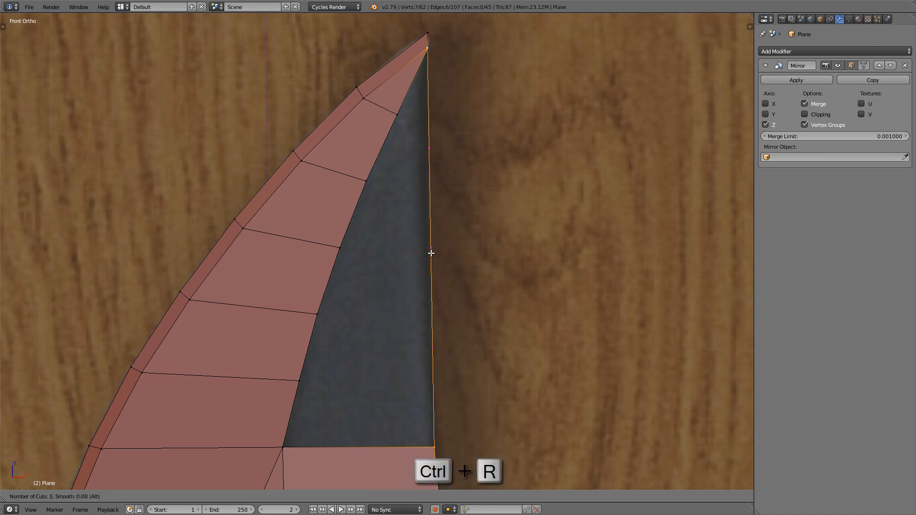
click(431, 253)
right_click(431, 253)
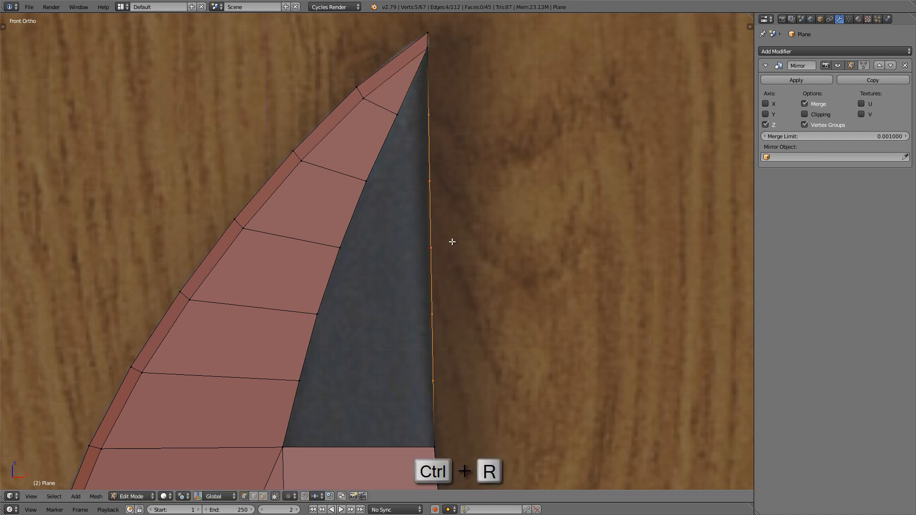
Step: Move the lowest new spine vertex about -0.005 along global X to follow the blade's edge in the reference image
scroll(431, 398, up, 1)
shift+middle_drag(431, 397, 427, 342)
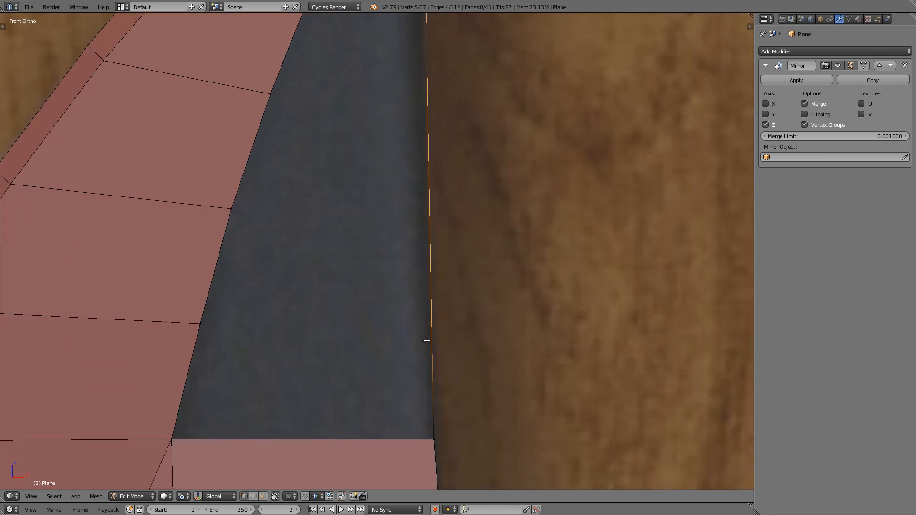
scroll(448, 392, down, 1)
shift+middle_drag(448, 393, 425, 298)
right_click(435, 340)
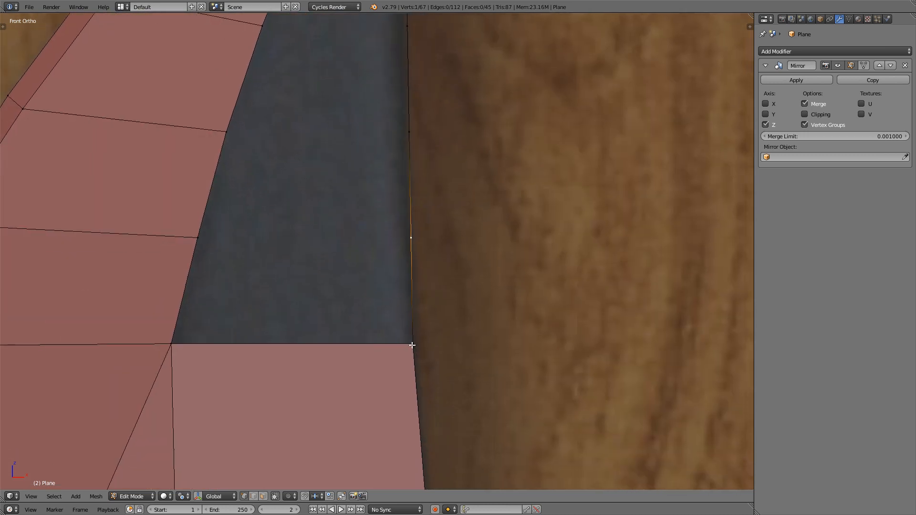
shift+middle_drag(412, 345, 413, 368)
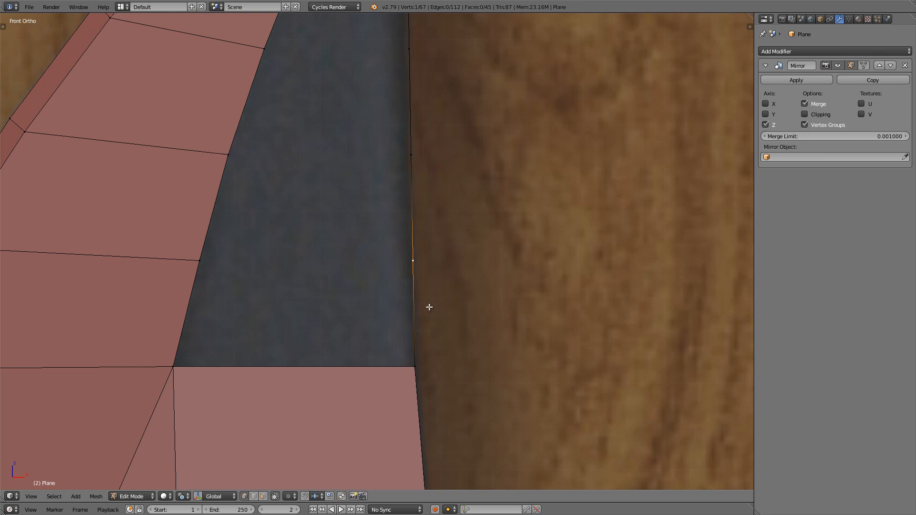
shift+middle_drag(431, 308, 431, 310)
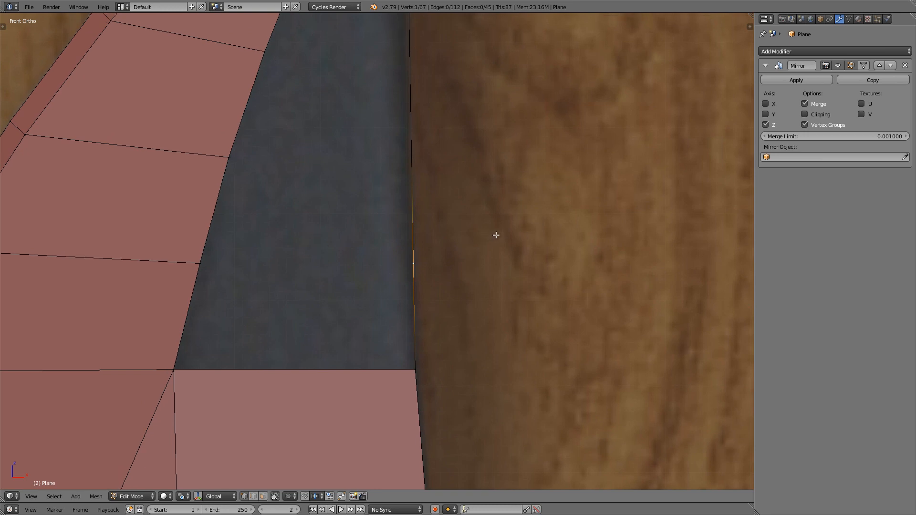
key(g)
key(x)
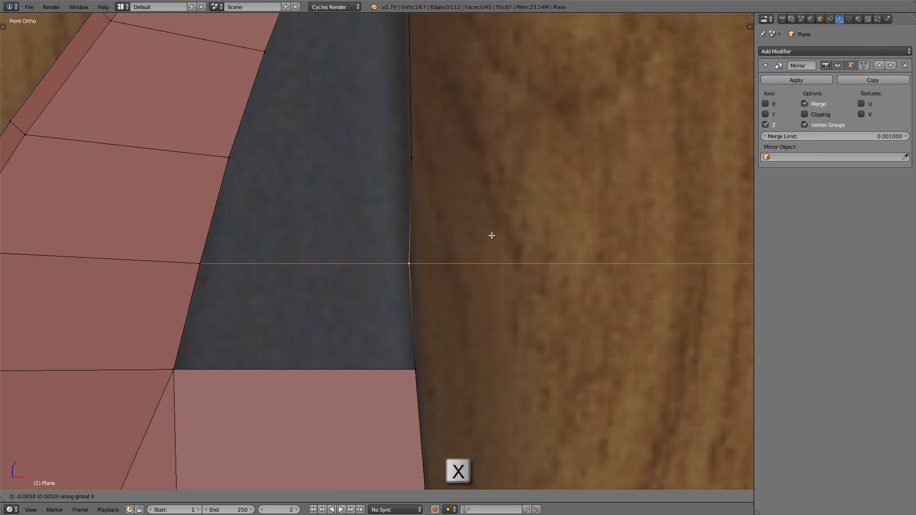
click(492, 236)
Step: Move the second-lowest and middle new spine vertices inward along global X to match the reference spine
shift+middle_drag(445, 208, 450, 281)
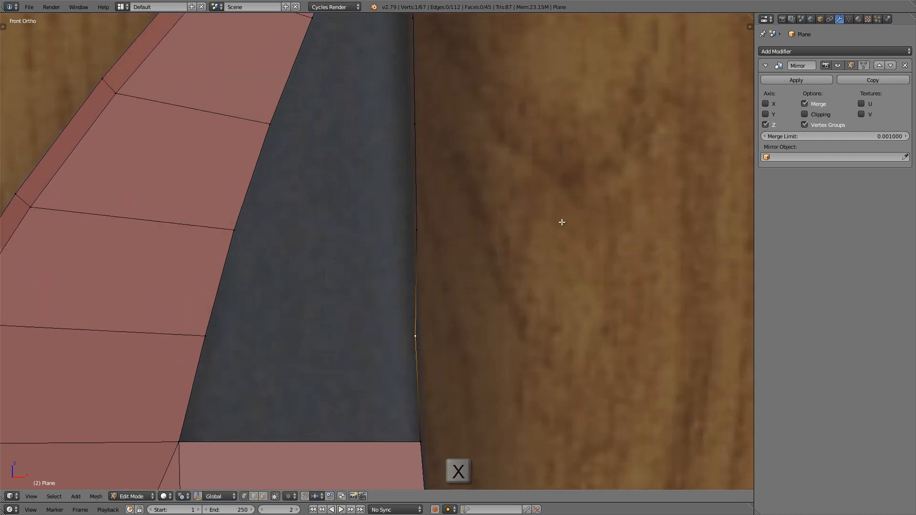
right_click(451, 230)
key(g)
key(x)
click(567, 207)
shift+middle_drag(470, 136, 475, 222)
right_click(470, 211)
key(g)
key(x)
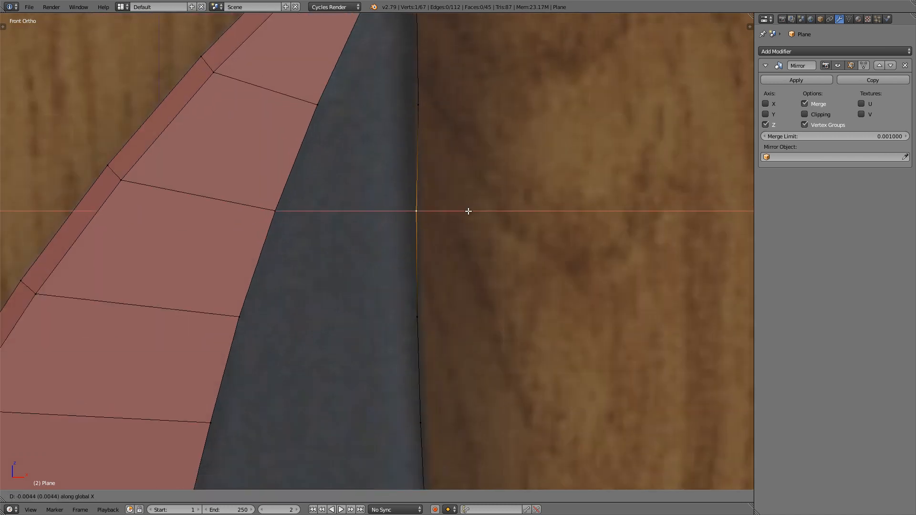
click(466, 210)
Step: Move the new spine vertex second from the tip inward along global X to match the reference spine
shift+middle_drag(432, 136, 433, 214)
right_click(429, 195)
key(g)
key(x)
click(460, 187)
Step: Nudge the topmost new spine vertex in line with the inner tip vertex, and select the edge joining them
shift+middle_drag(466, 240, 477, 341)
right_click(443, 167)
key(g)
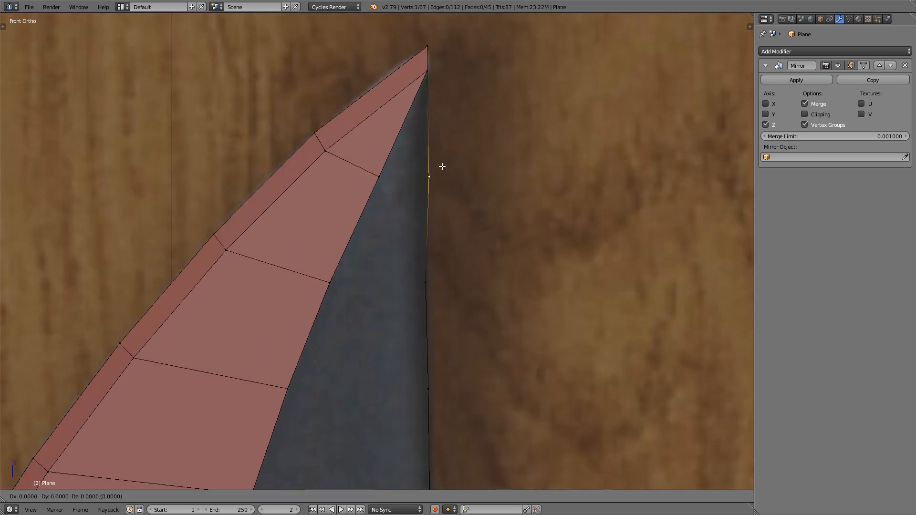
click(441, 166)
key(Return)
shift+right_click(427, 71)
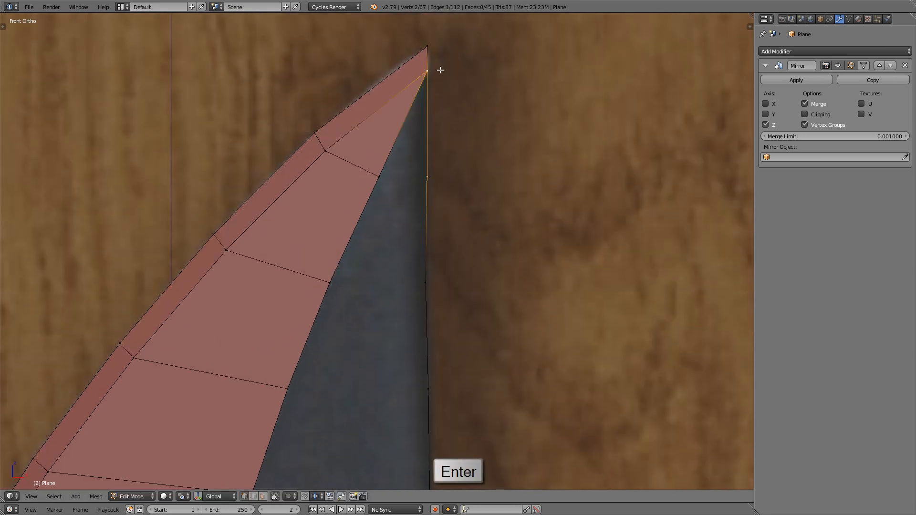
Step: Nudge the spine vertex second from the tip slightly outward along X to smooth the spine line
shift+middle_drag(418, 99, 408, 100)
shift+middle_drag(414, 161, 363, 126)
scroll(369, 177, up, 2)
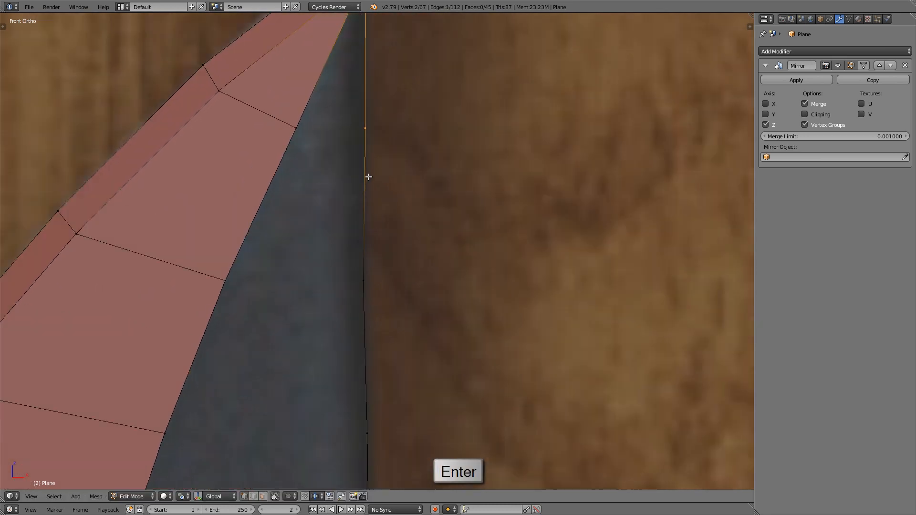
right_click(361, 293)
key(g)
key(Right)
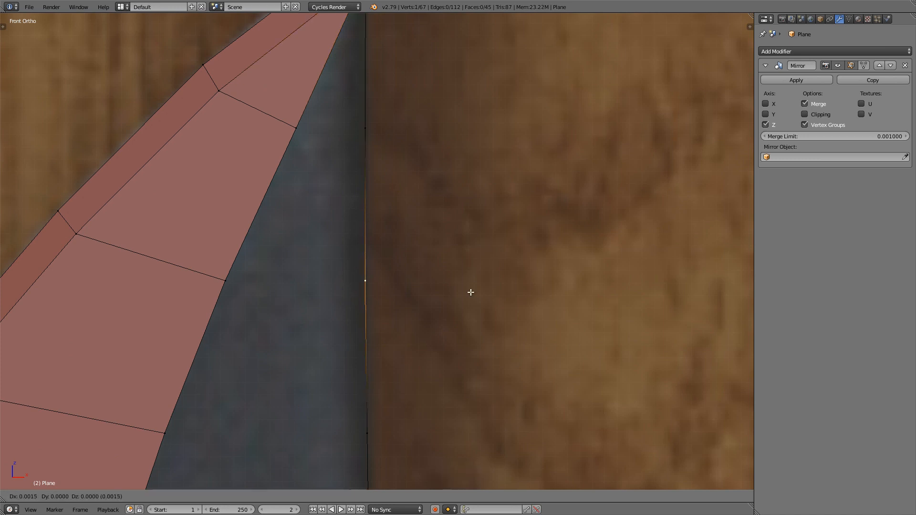
key(Right)
key(Return)
Step: Nudge the middle new spine vertex slightly outward so it continues the line of the vertices above it
shift+middle_drag(466, 317, 443, 188)
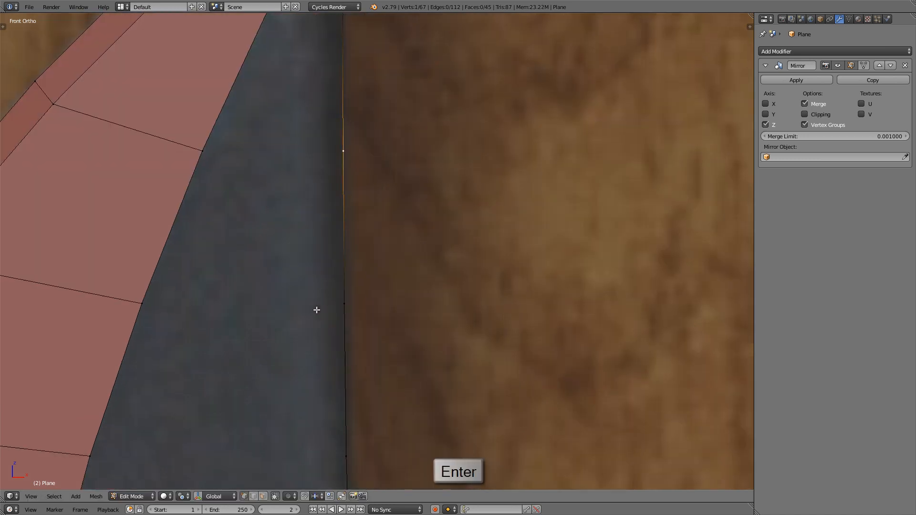
right_click(351, 305)
key(g)
key(Right)
key(Return)
Step: Check the spine curve with the whole mesh selected, and nudge the second-lowest new spine vertex slightly outward
key(a)
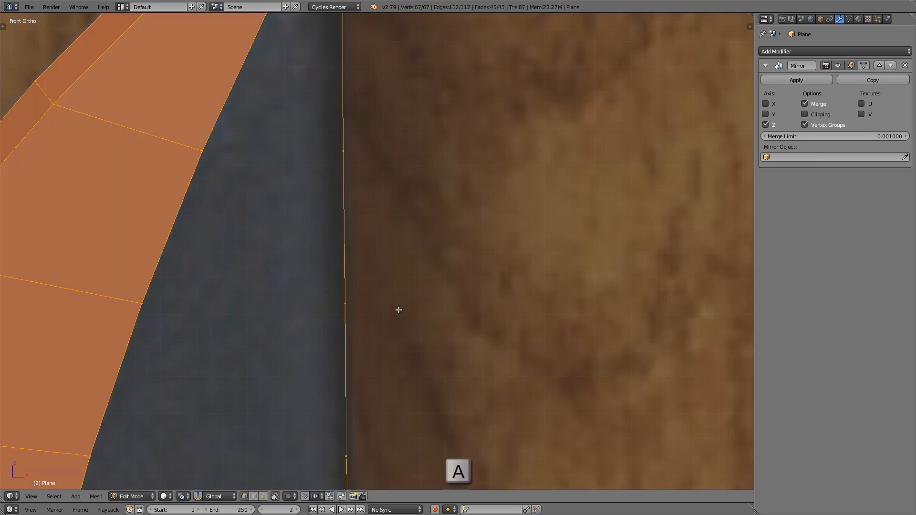
scroll(399, 309, down, 3)
scroll(409, 341, up, 2)
scroll(389, 291, up, 2)
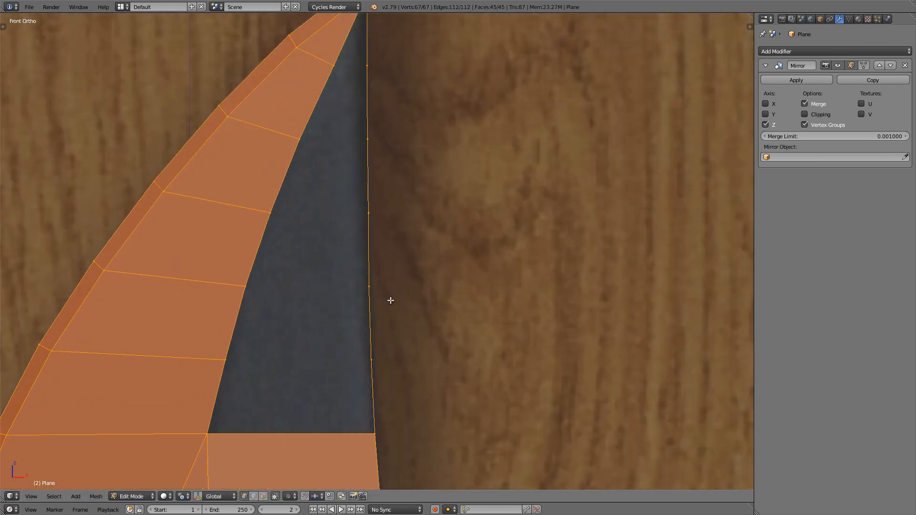
shift+middle_drag(399, 351, 400, 371)
key(a)
scroll(375, 313, up, 2)
key(g)
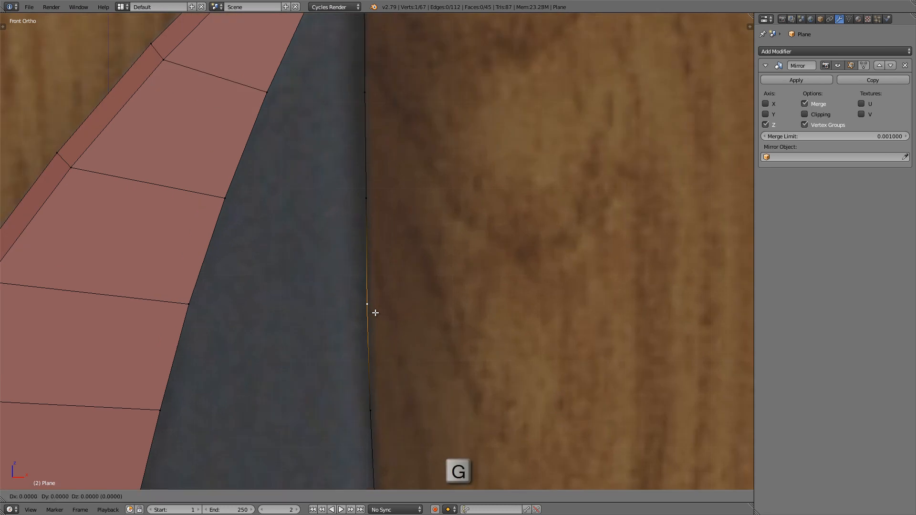
key(Right)
key(a)
scroll(387, 334, down, 5)
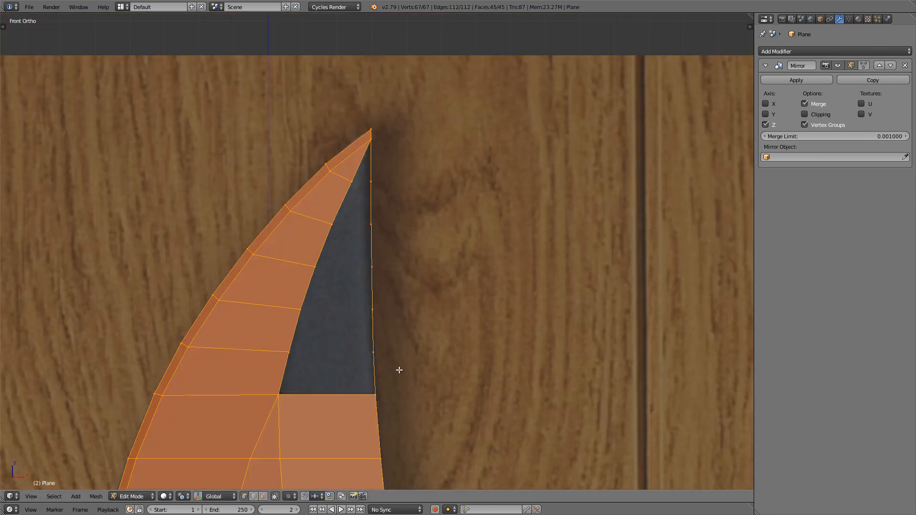
Step: Fill the open area between the ridge and the spine with six faces, from its lower edge up to the tip
scroll(384, 364, up, 1)
shift+middle_drag(374, 371, 445, 385)
scroll(444, 385, up, 2)
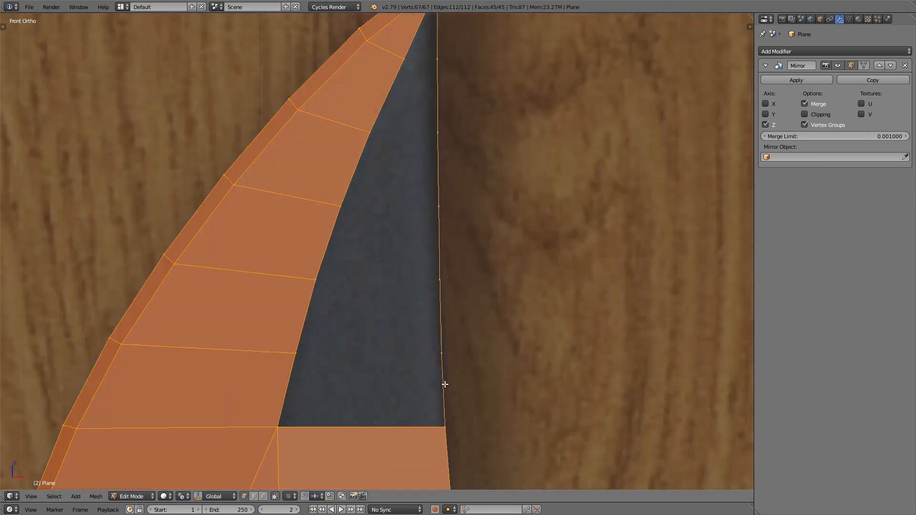
right_click(285, 418)
shift+right_click(438, 420)
key(f)
key(f)
key(f)
key(f)
key(f)
key(f)
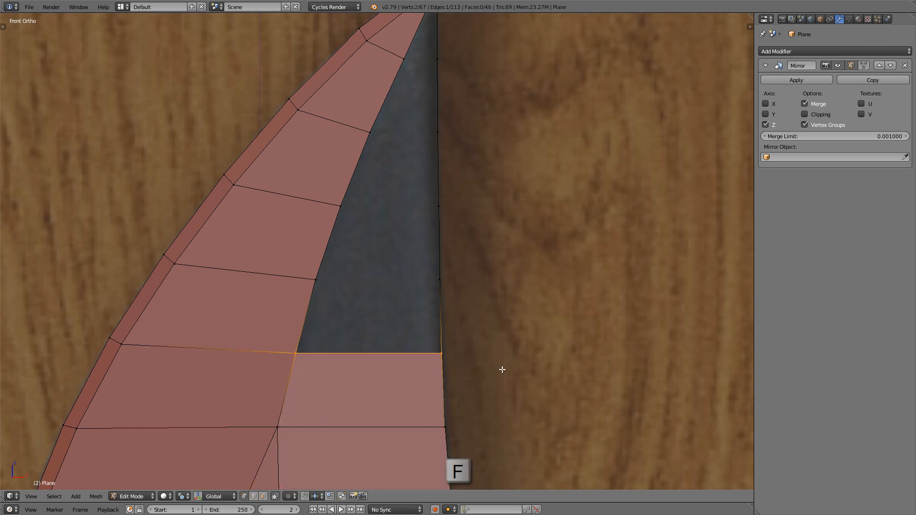
scroll(361, 229, down, 7)
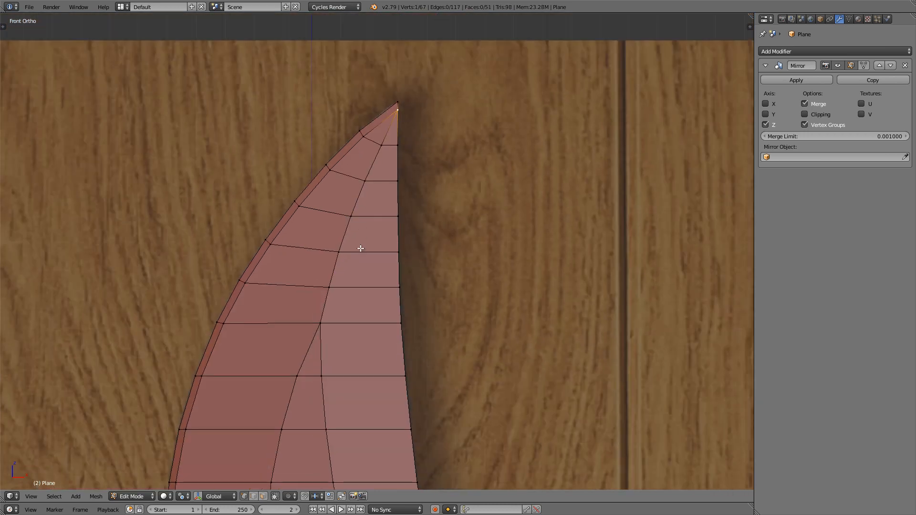
Step: Examine the filled blade tip at an angle in Object Mode, and return to Edit Mode in front view
key(Tab)
scroll(360, 275, down, 5)
shift+middle_drag(360, 226, 402, 205)
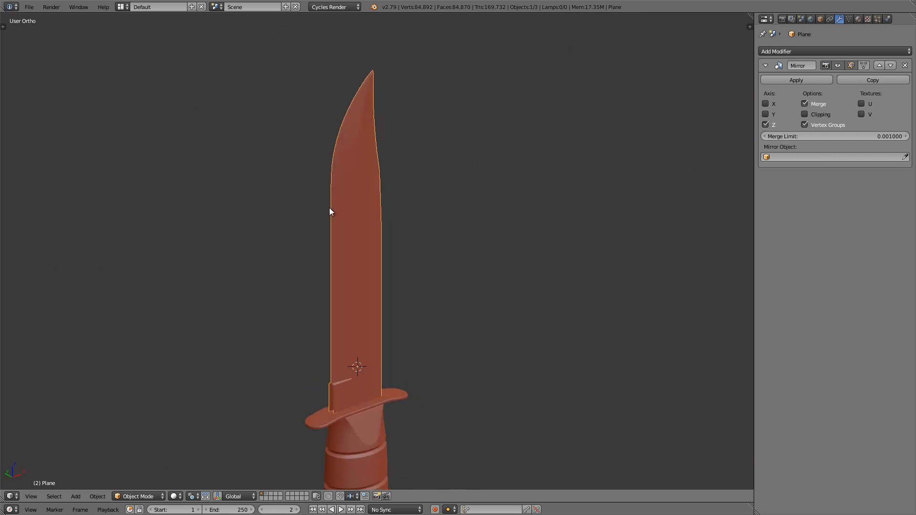
key(Tab)
key(KP_1)
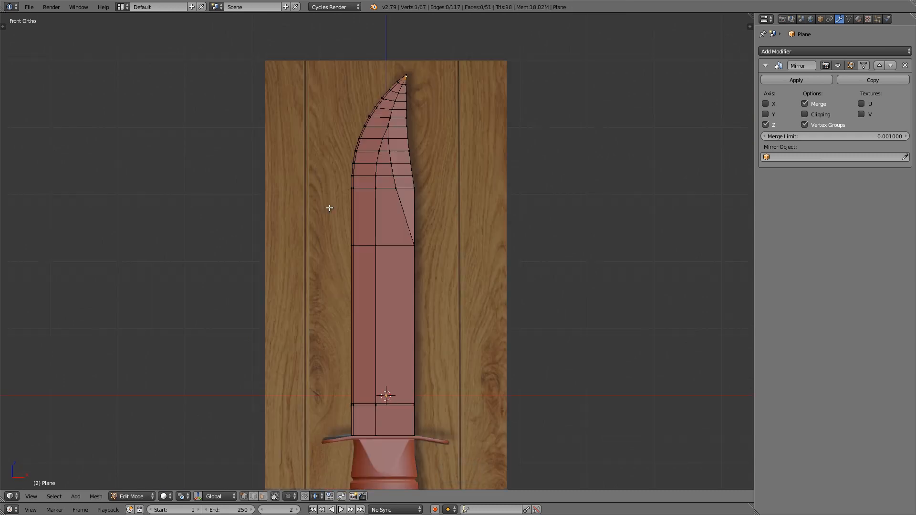
Step: Add two evenly spaced horizontal loop cuts across the blade section where the slanted ridge meets the spine
scroll(394, 199, up, 6)
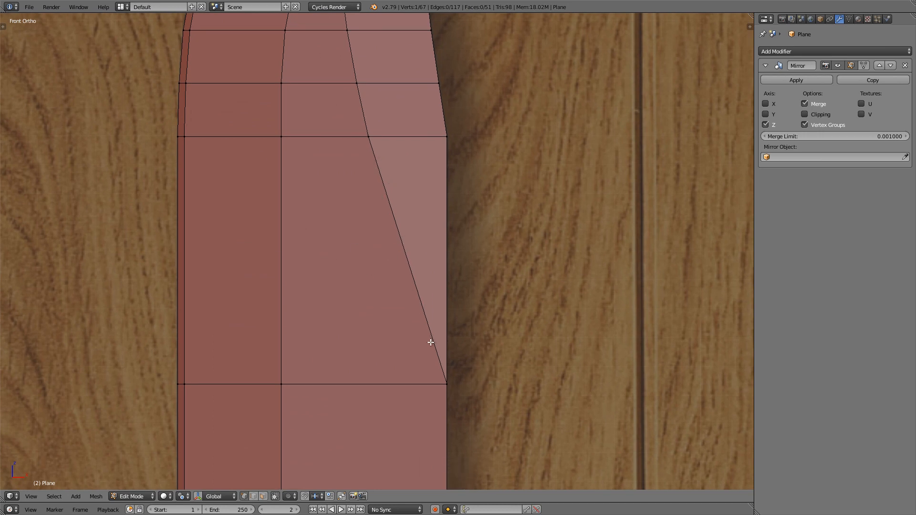
key(ctrl+r)
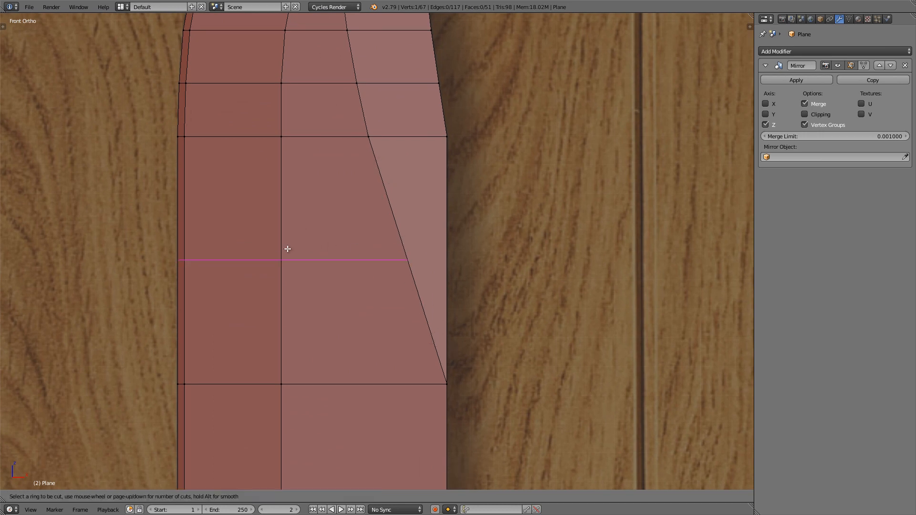
scroll(284, 251, up, 1)
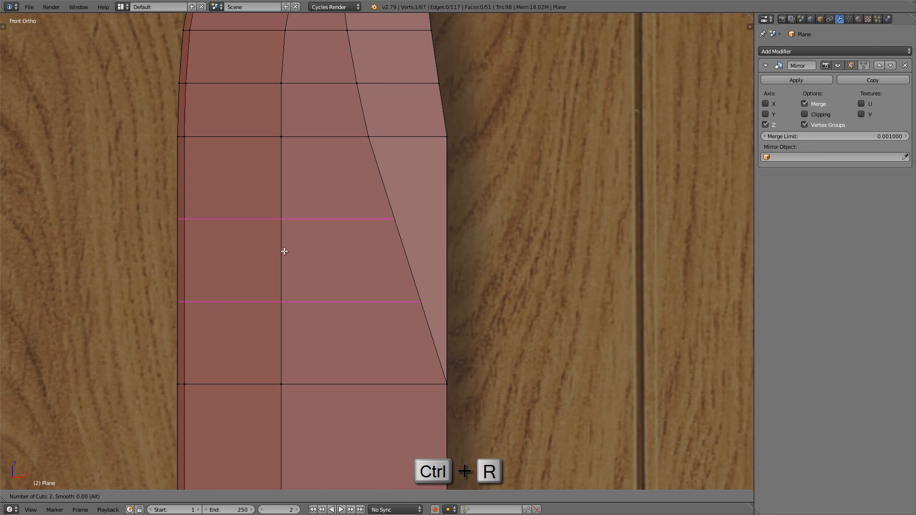
click(285, 252)
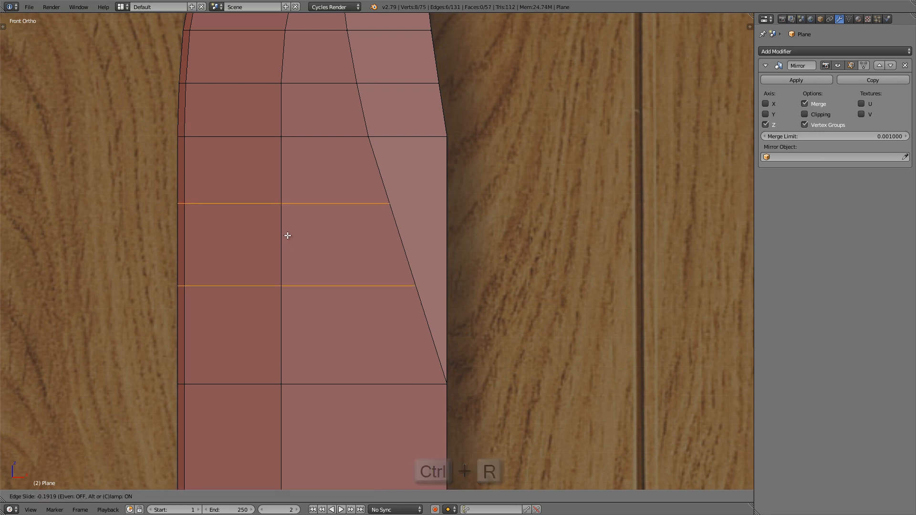
right_click(288, 236)
Step: In wireframe, knife-cut a horizontal, angle-constrained line from the upper loop cut's ridge vertex across to the spine edge
scroll(352, 211, up, 1)
key(z)
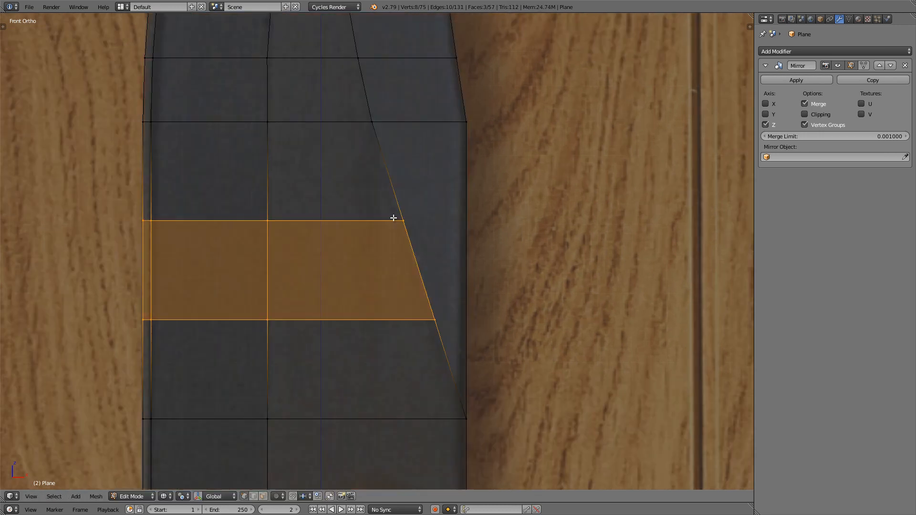
scroll(404, 228, up, 2)
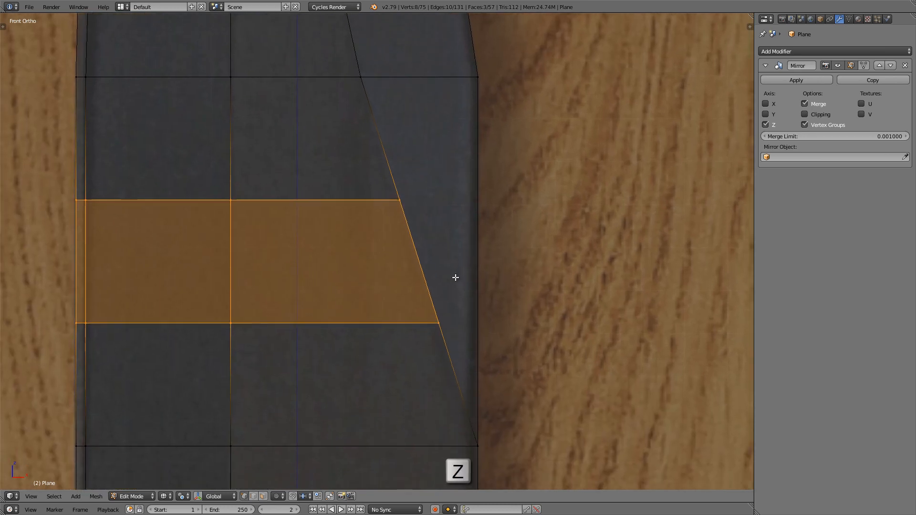
shift+middle_drag(455, 277, 423, 270)
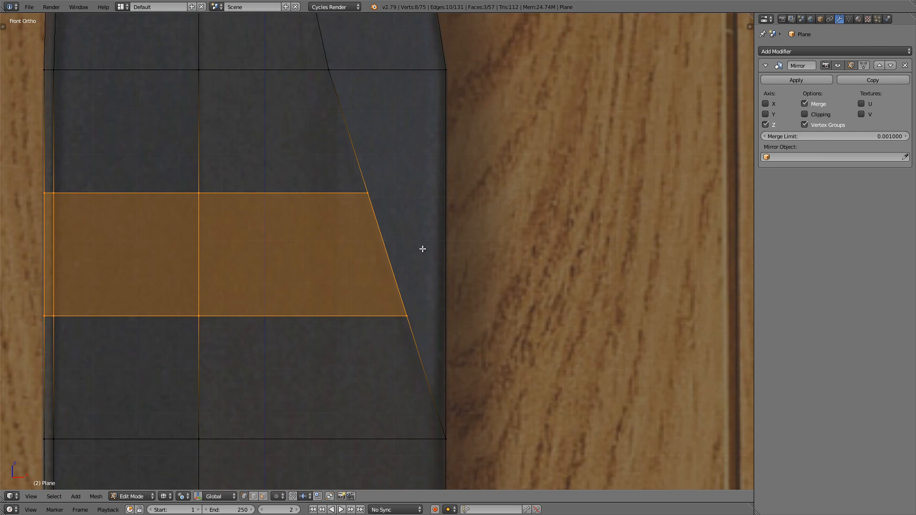
key(k)
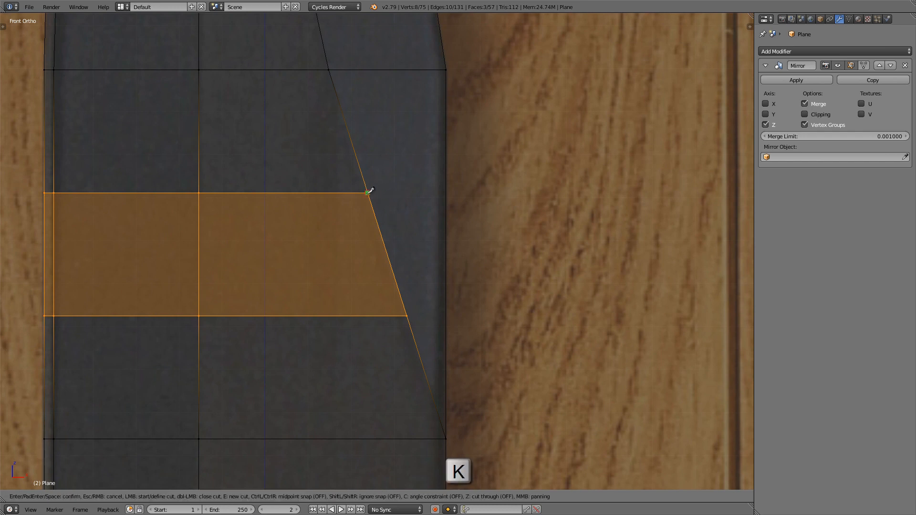
click(368, 193)
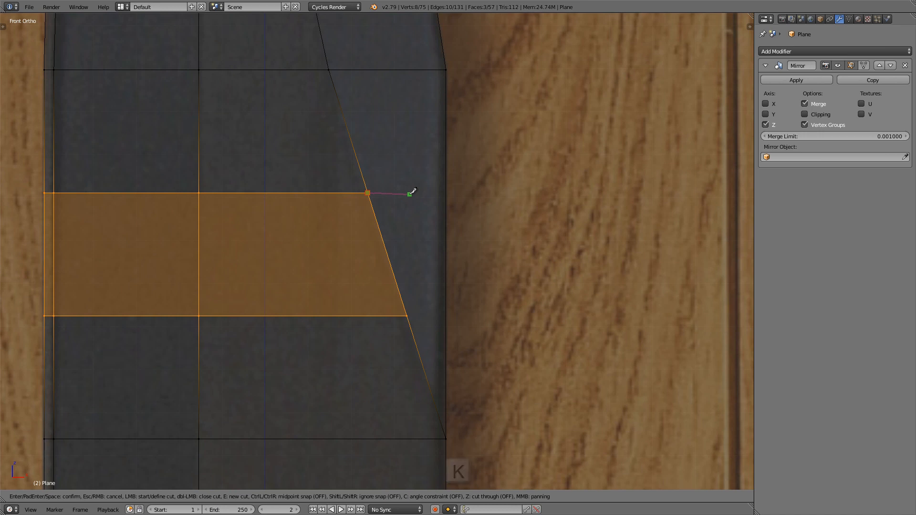
key(c)
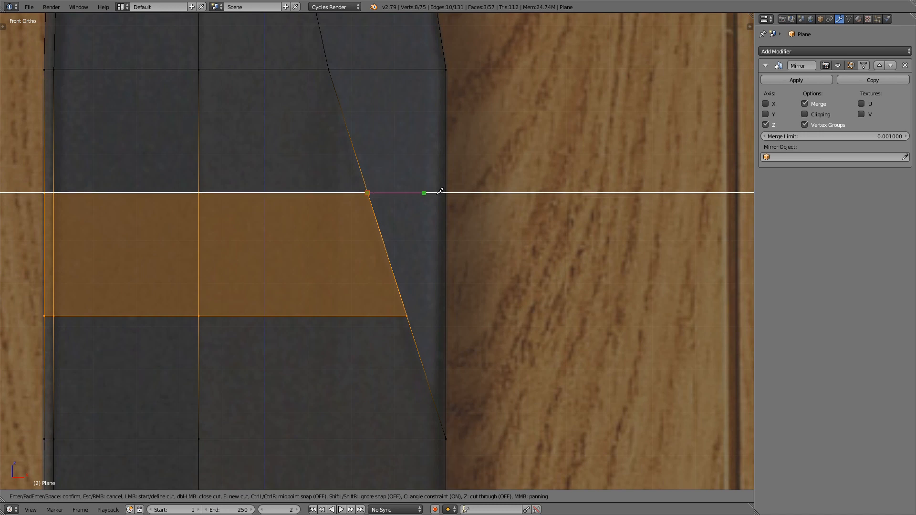
click(487, 191)
key(Return)
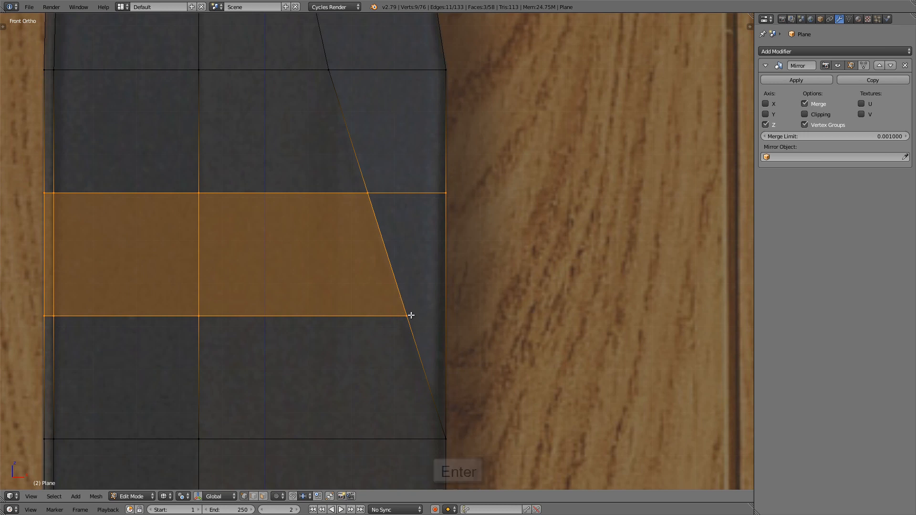
scroll(391, 238, down, 1)
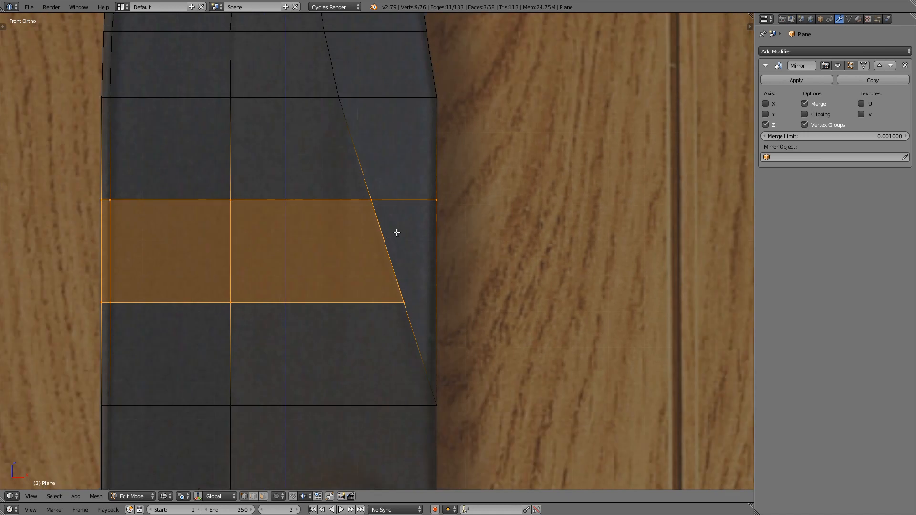
Step: Shift the two slanted-ridge vertices on the new horizontal cuts slightly along X, about 0.008 toward the cutting edge
shift+middle_drag(356, 211, 451, 225)
key(z)
key(z)
scroll(426, 215, up, 1)
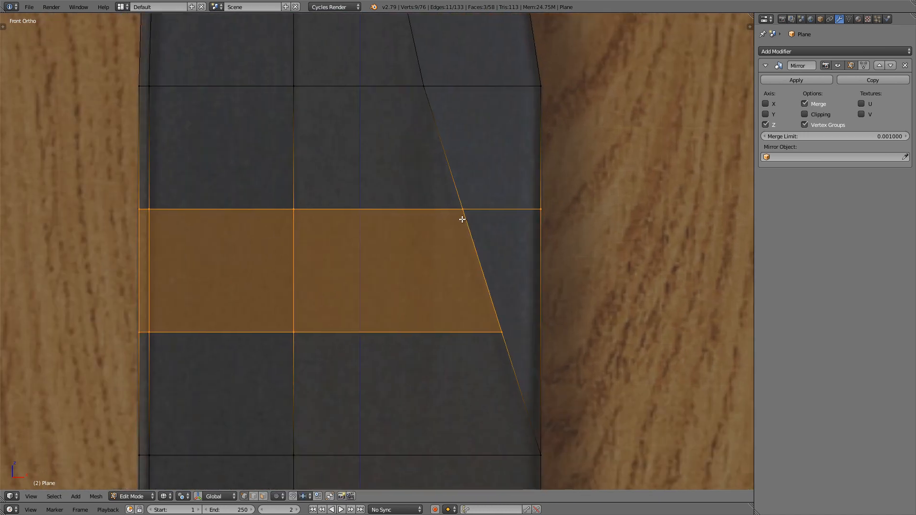
right_click(462, 216)
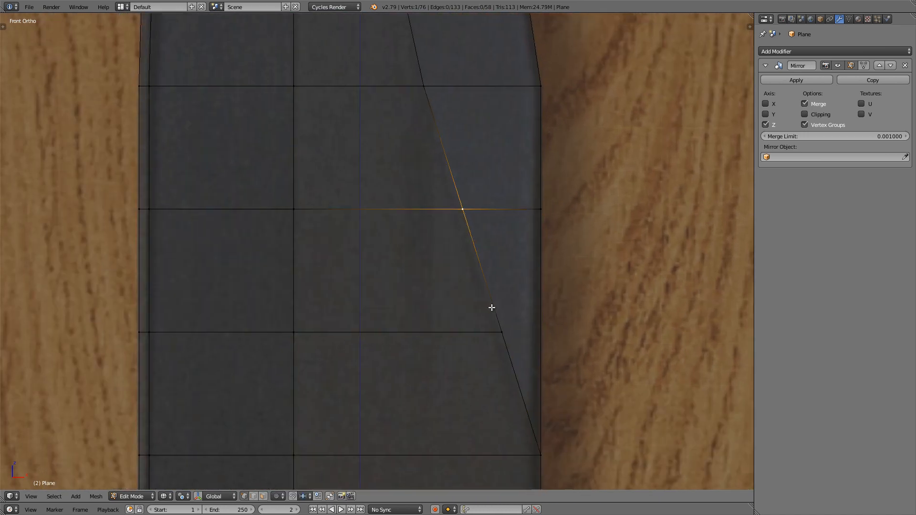
shift+right_click(492, 325)
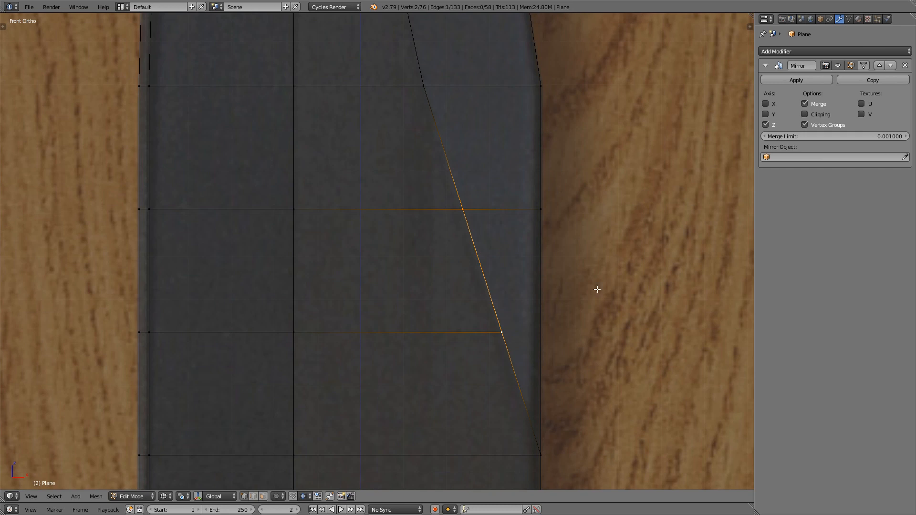
key(g)
key(x)
key(Left)
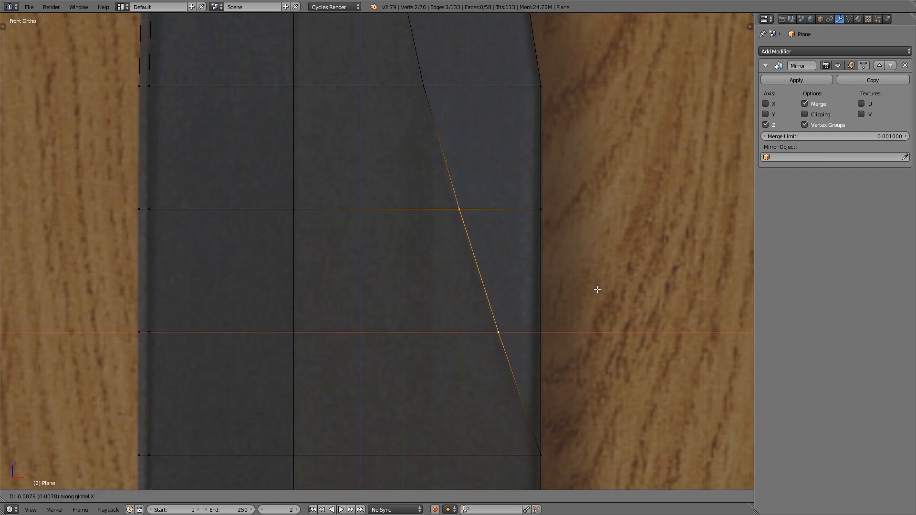
key(Return)
Step: Review the whole blade mesh in solid shading at an angle, and enable Clipping on the Mirror modifier
key(a)
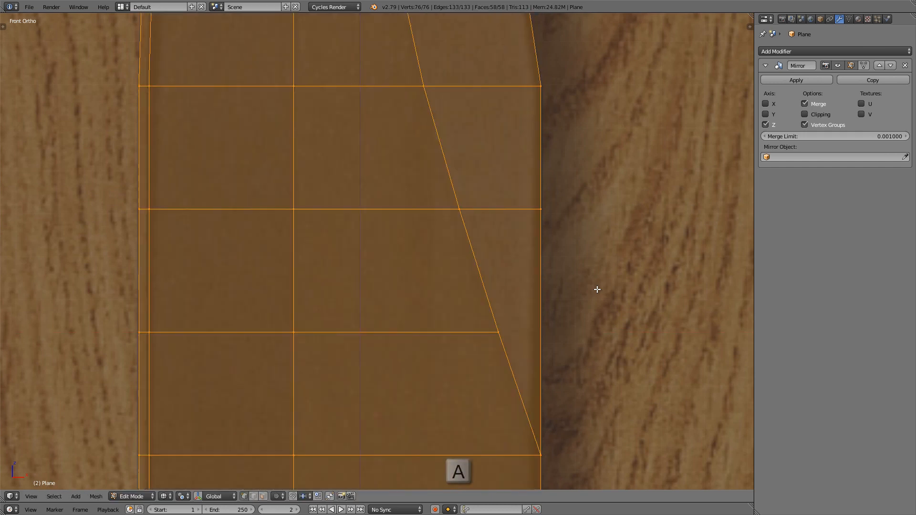
scroll(544, 292, down, 2)
shift+middle_drag(545, 292, 534, 295)
scroll(425, 95, down, 2)
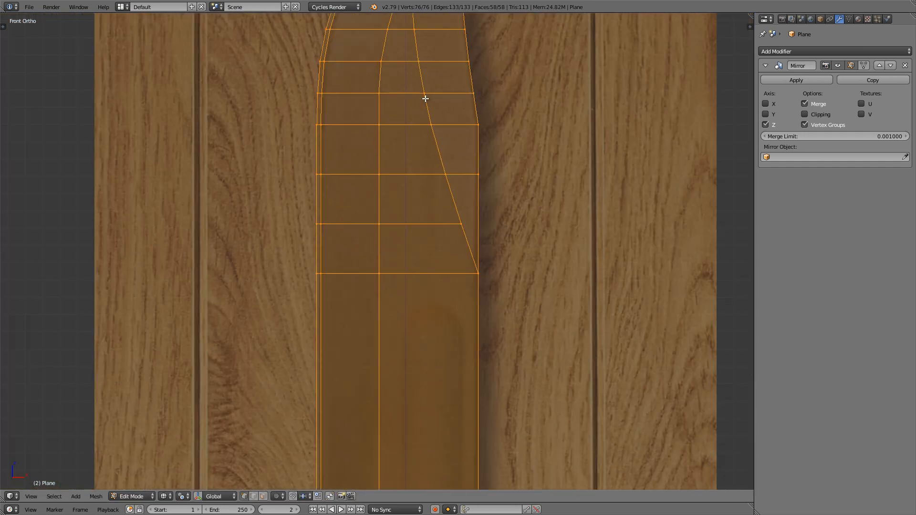
scroll(426, 176, down, 3)
shift+middle_drag(428, 178, 409, 139)
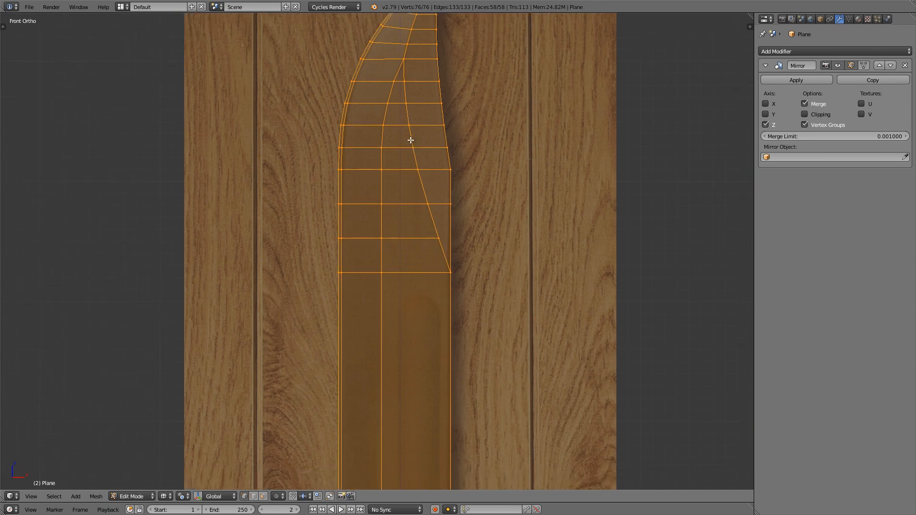
mouse_move(431, 191)
shift+middle_down()
mouse_move(428, 148)
mouse_move(379, 170)
mouse_move(411, 151)
mouse_move(400, 153)
shift+middle_up()
scroll(429, 148, down, 3)
key(z)
scroll(383, 162, up, 3)
shift+middle_drag(414, 215, 404, 179)
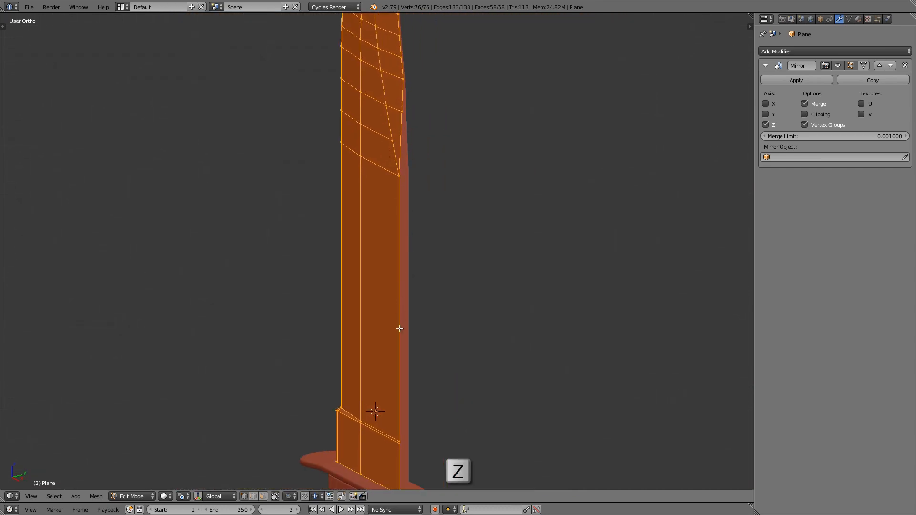
mouse_move(394, 310)
shift+middle_down()
mouse_move(381, 280)
mouse_move(379, 301)
shift+middle_up()
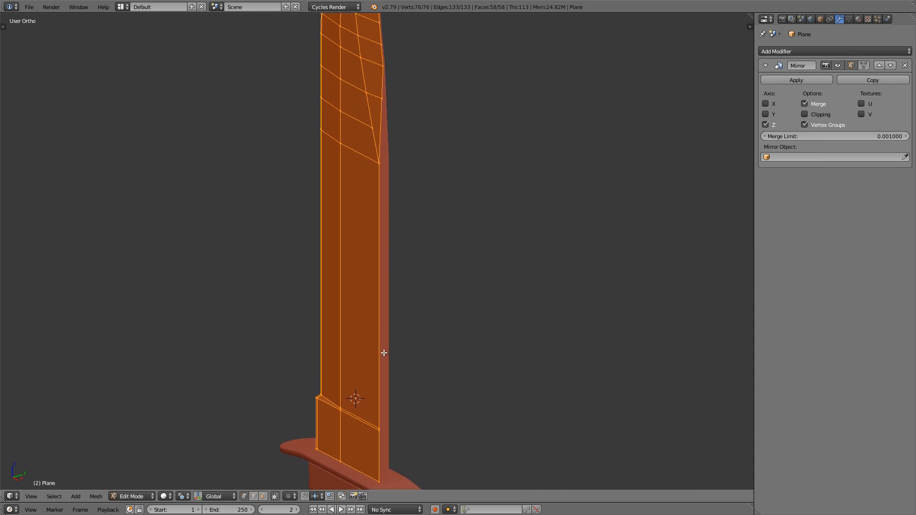
click(819, 114)
Step: Extrude the spine's full edge loop, from the guard up to the tip, along Y to the mirror plane
scroll(334, 282, down, 2)
right_click(367, 422)
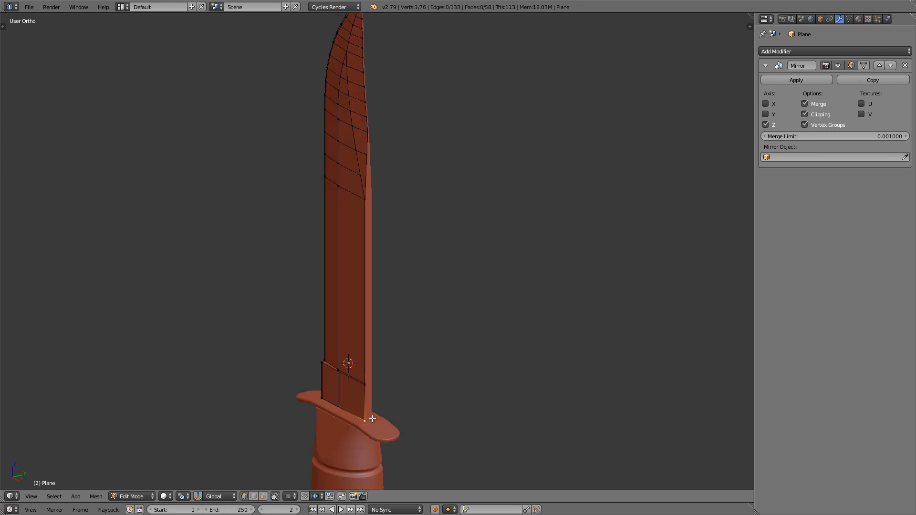
scroll(343, 172, up, 6)
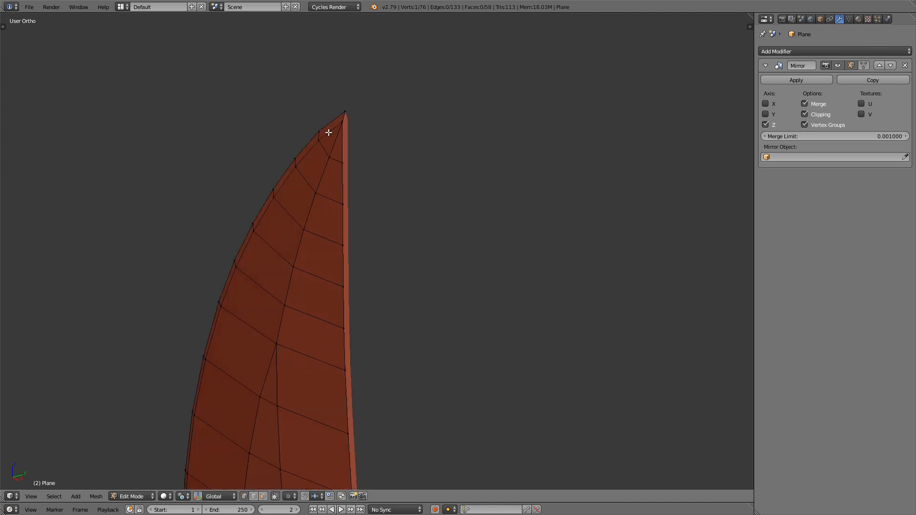
scroll(336, 171, up, 3)
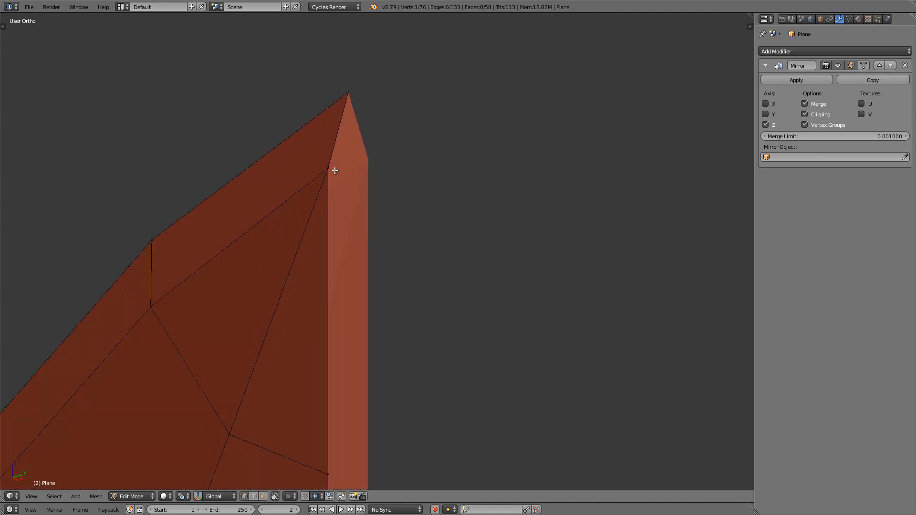
alt+right_click(329, 167)
scroll(324, 198, down, 3)
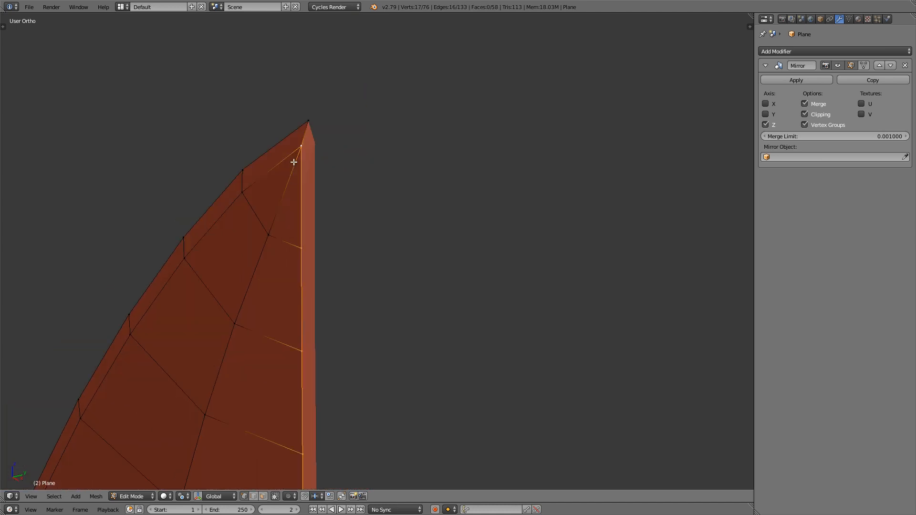
scroll(309, 117, up, 3)
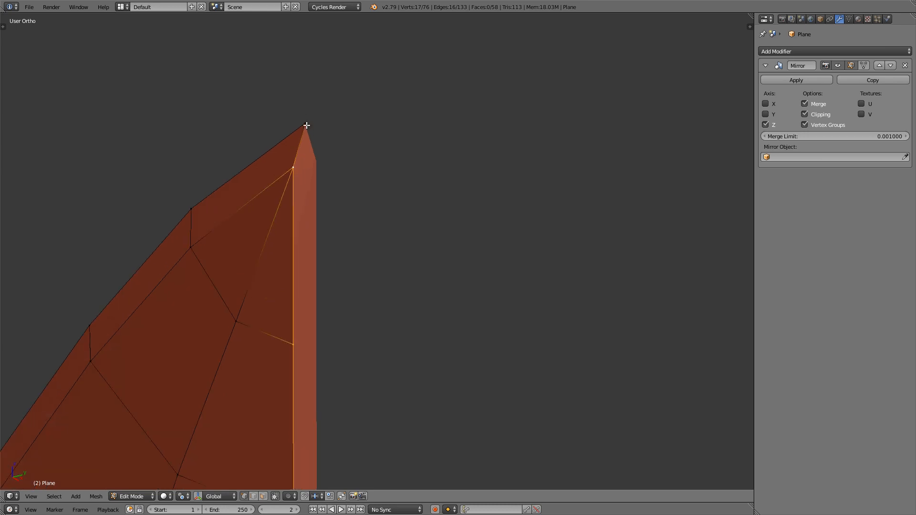
middle_drag(269, 215, 238, 223)
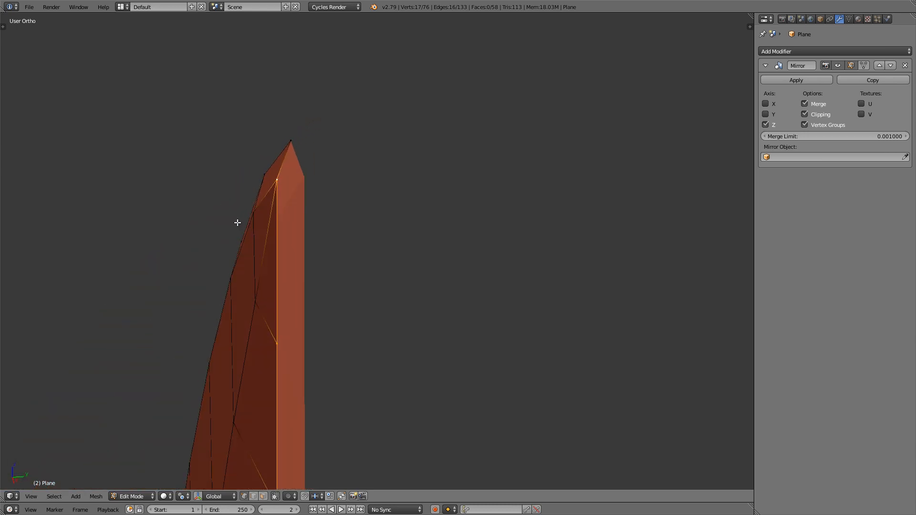
key(e)
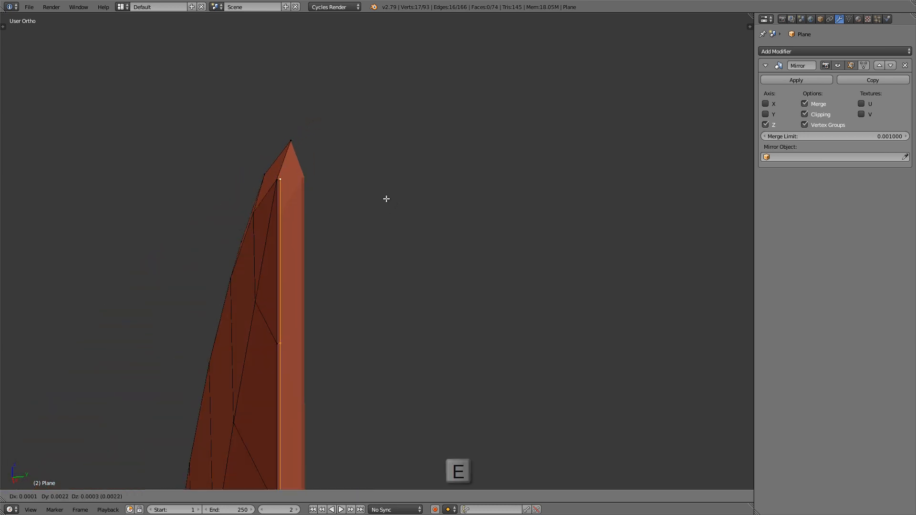
middle_click(388, 198)
key(y)
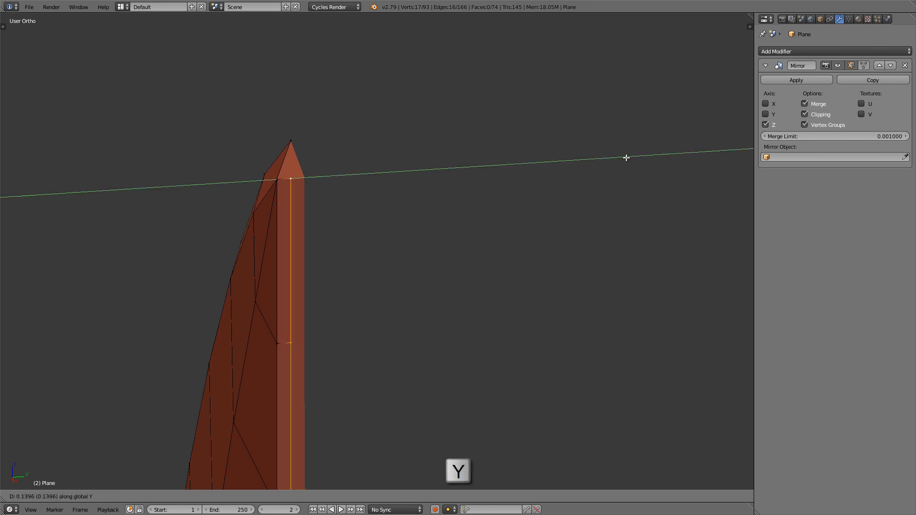
click(657, 156)
Step: Fill the triangular gap at the blade's tip with a face joining the tip, spine corner and centre vertices
middle_drag(307, 199, 279, 176)
scroll(278, 177, up, 4)
right_click(288, 185)
shift+right_click(310, 126)
shift+right_click(313, 184)
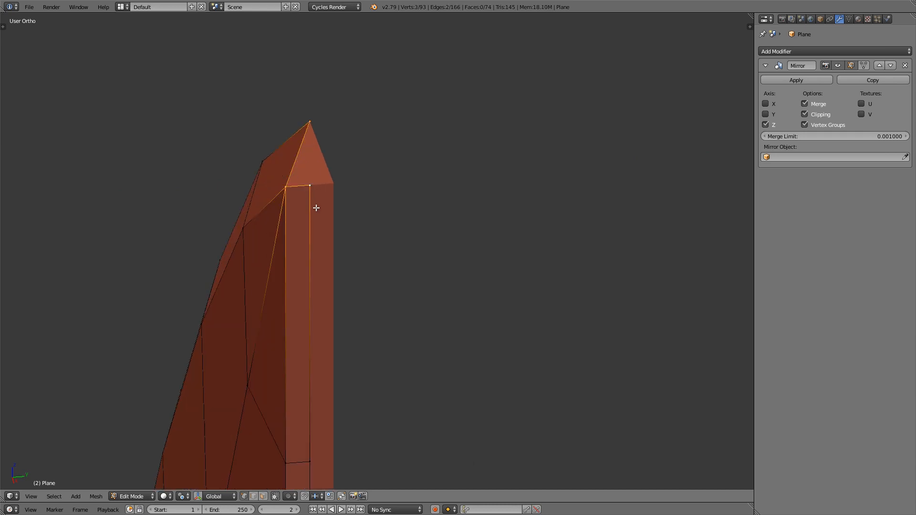
key(f)
Step: Examine the blade down to the guard in Object Mode, and return to Edit Mode at the blade base's open front edge
key(Tab)
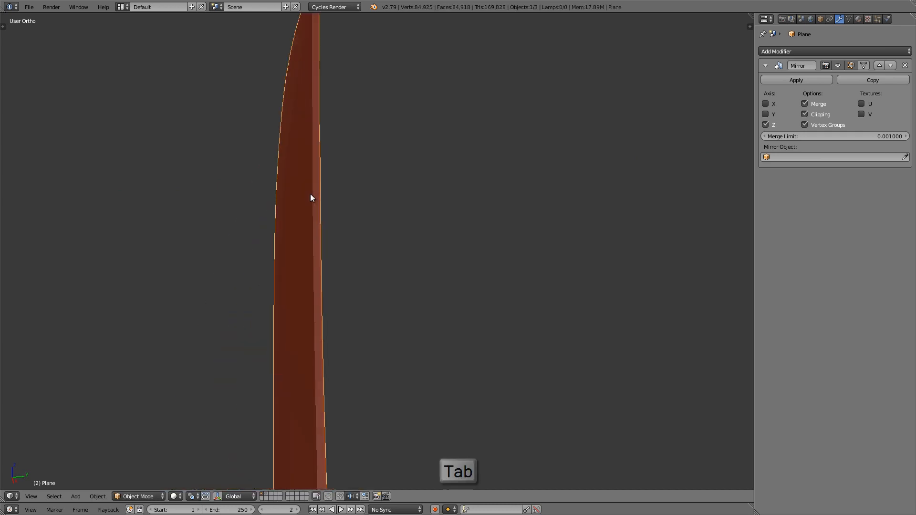
scroll(310, 195, down, 5)
shift+middle_drag(317, 410, 330, 196)
scroll(331, 196, down, 3)
middle_drag(336, 280, 414, 289)
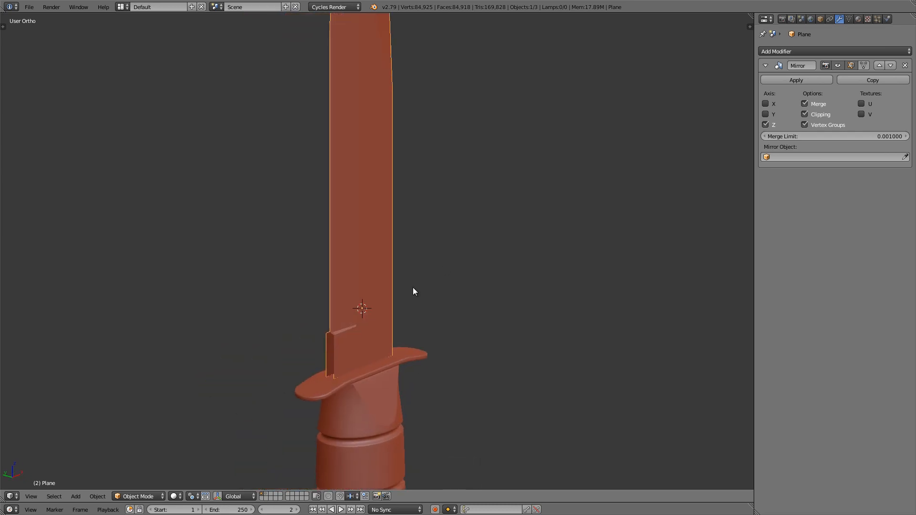
shift+middle_drag(356, 327, 406, 274)
scroll(387, 282, up, 11)
key(Tab)
shift+middle_drag(398, 333, 377, 196)
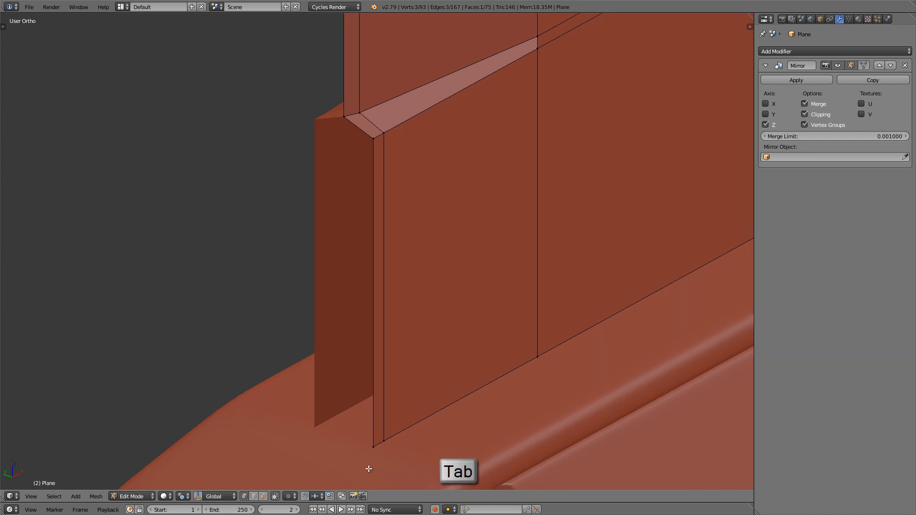
Step: Extrude the blade base's lower front corner vertex along Y to the mirror plane and fill the open front side with a face
right_click(365, 455)
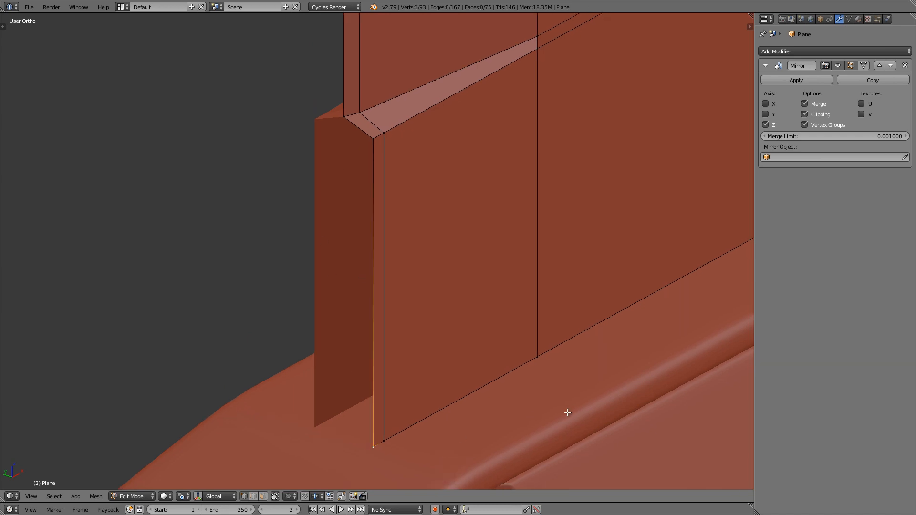
key(e)
key(y)
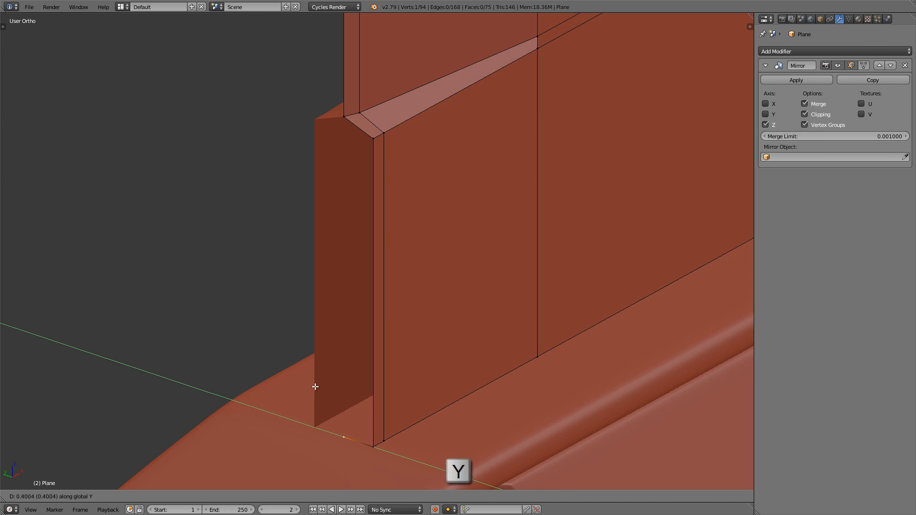
click(315, 386)
shift+right_click(366, 442)
shift+right_click(366, 155)
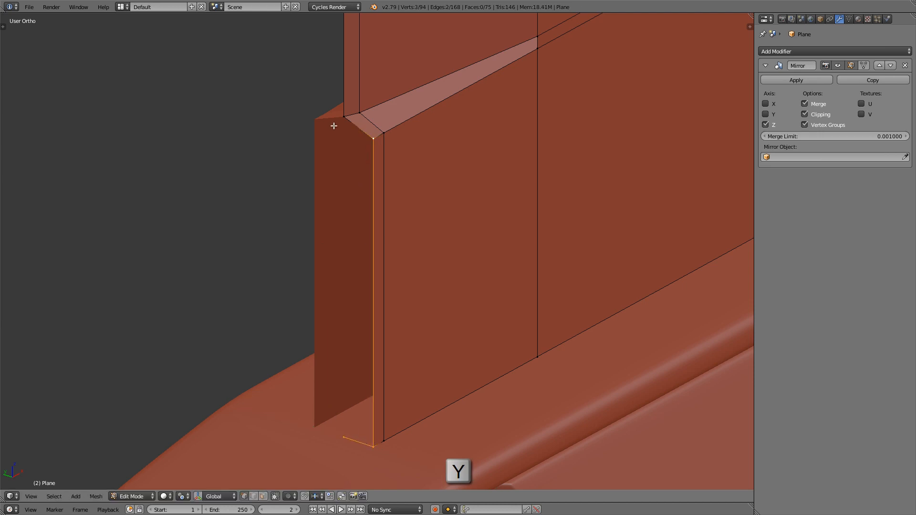
shift+right_click(334, 126)
key(f)
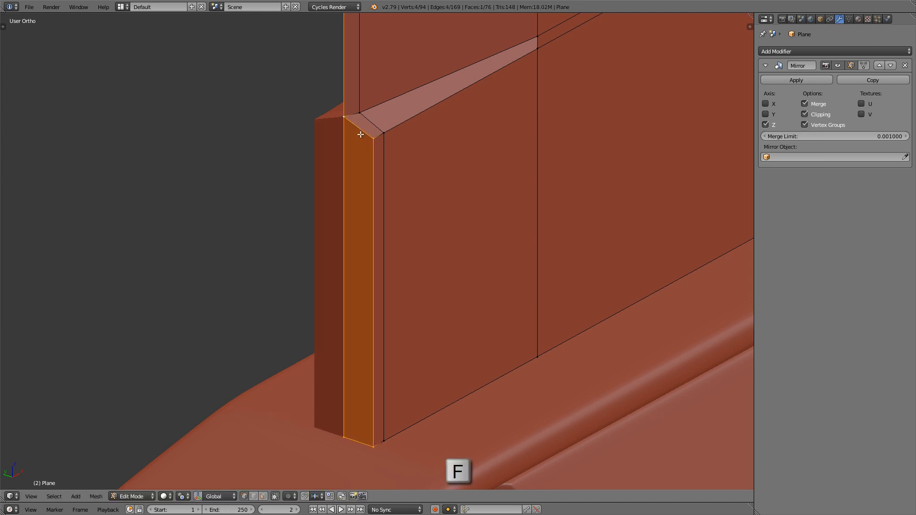
shift+middle_drag(354, 188, 322, 290)
scroll(407, 189, up, 2)
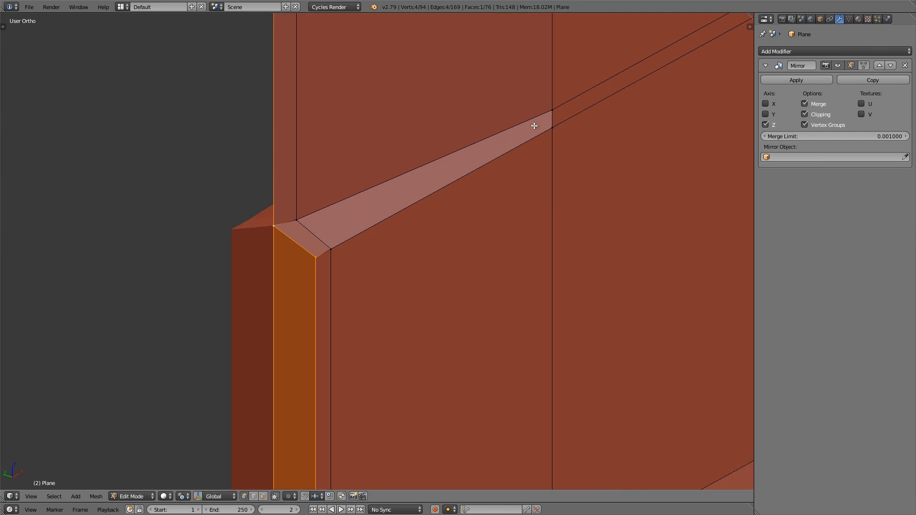
scroll(427, 170, down, 3)
shift+middle_drag(547, 129, 422, 213)
right_click(425, 194)
key(g)
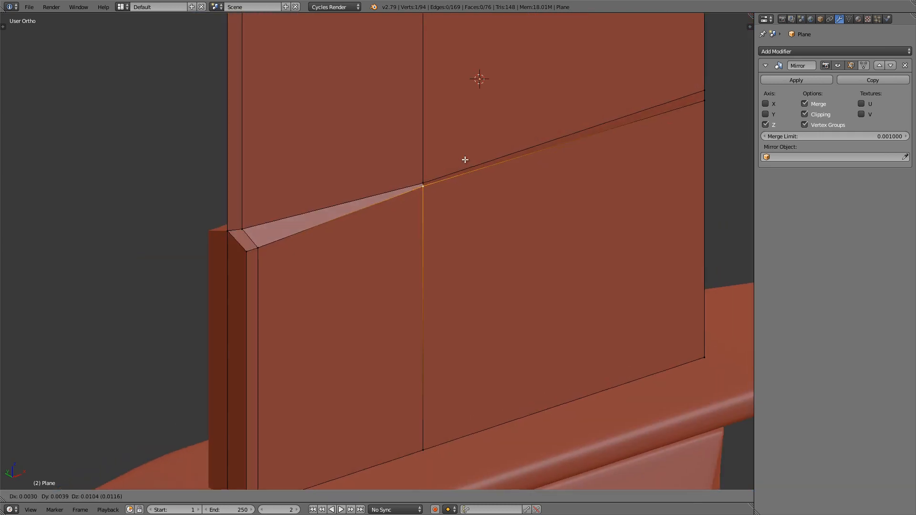
right_click(465, 157)
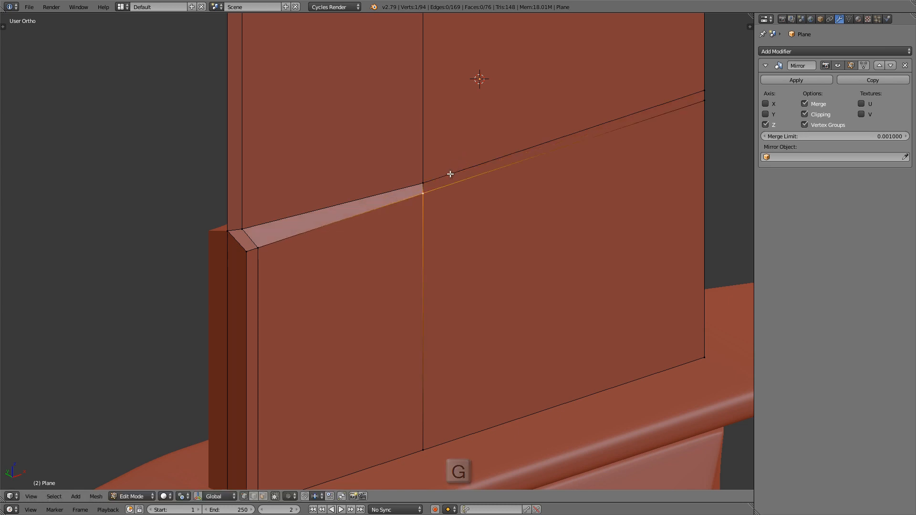
key(a)
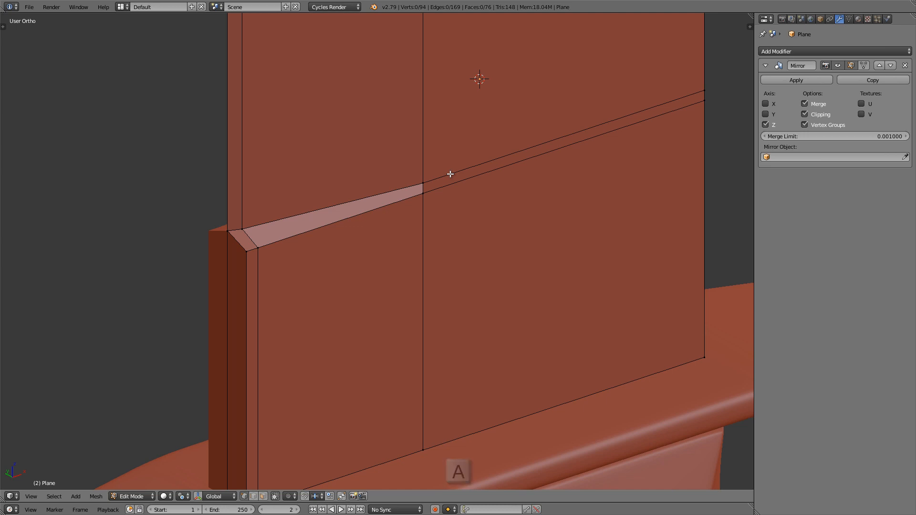
Step: In front wireframe view, select the lower of the two close edges from the blade's centre line to the spine and enable automatic vertex merging
key(KP_1)
shift+middle_drag(451, 172, 327, 178)
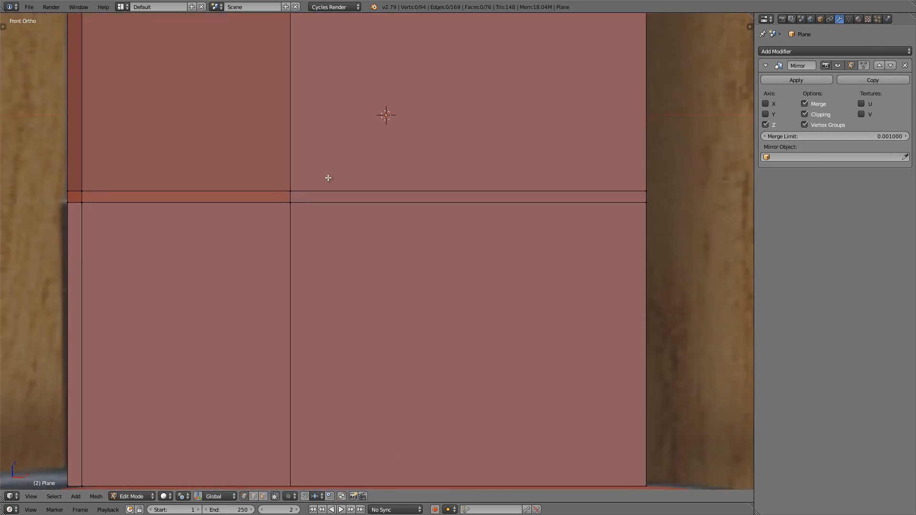
key(z)
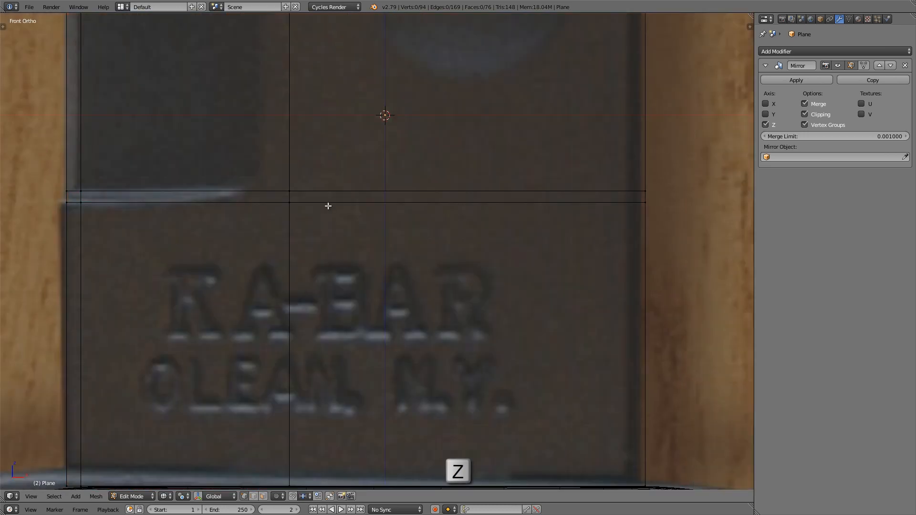
key(b)
drag(271, 197, 687, 240)
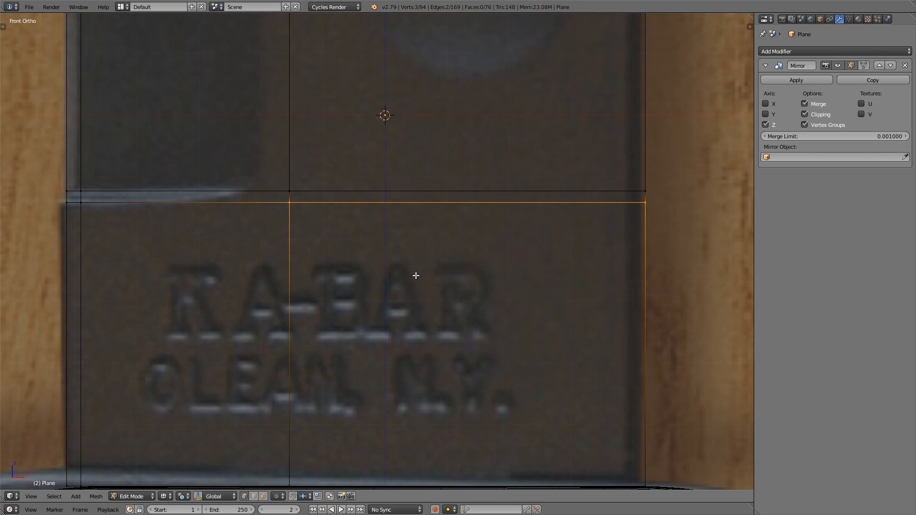
click(330, 496)
Step: Edge Slide the selected edge by 1.0 up onto the edge above it, merging their vertices
scroll(286, 198, up, 7)
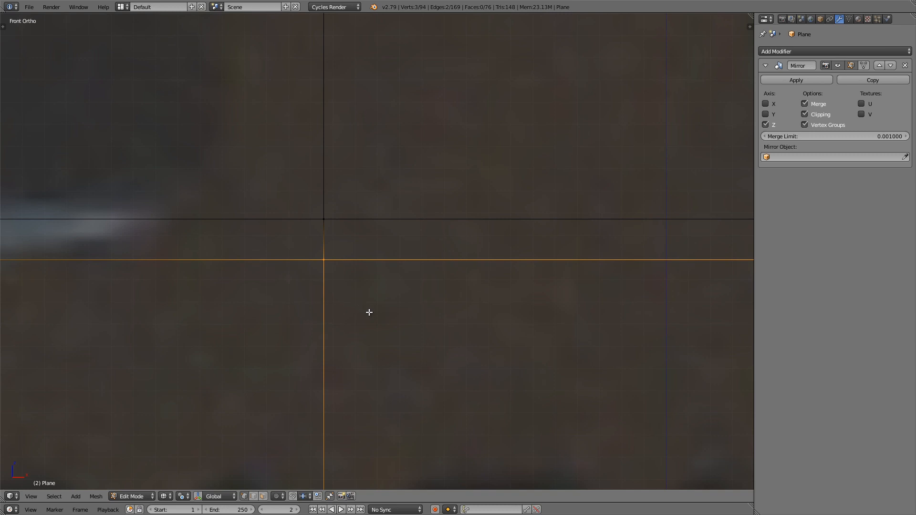
key(g)
key(g)
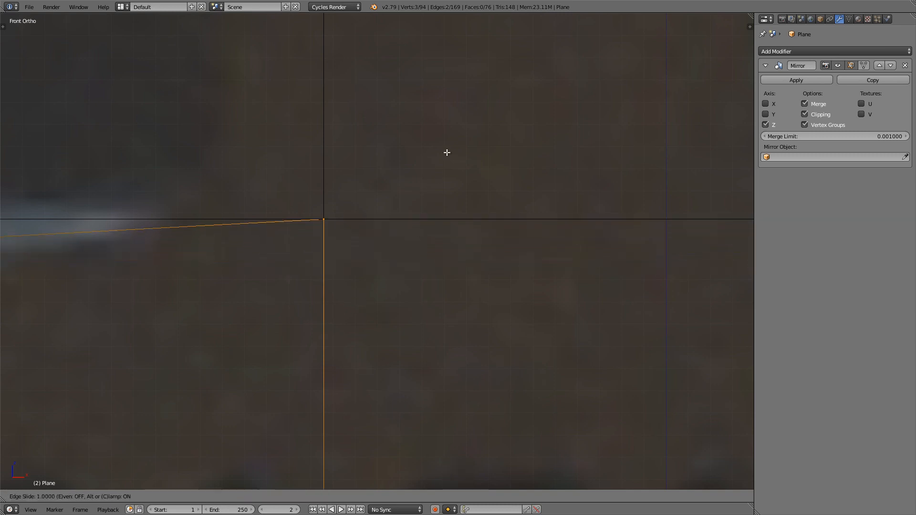
click(465, 59)
right_click(310, 238)
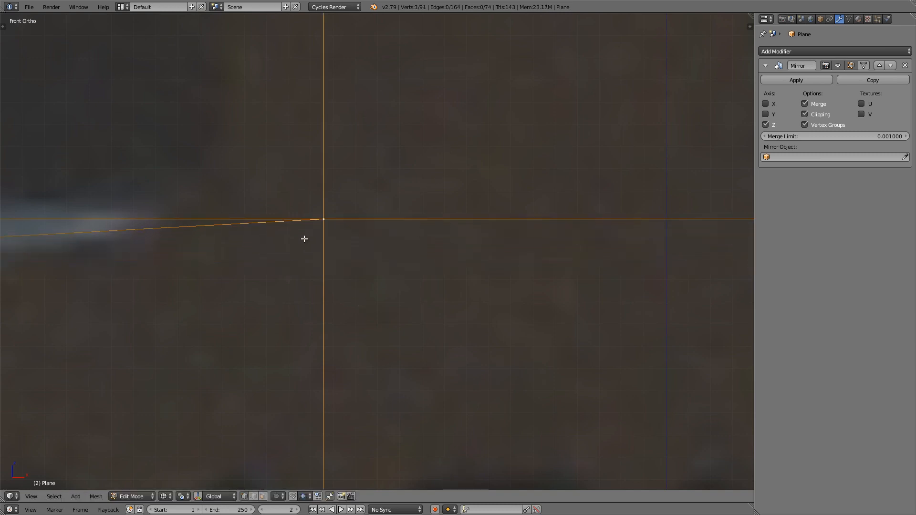
key(g)
click(321, 237)
scroll(321, 238, down, 8)
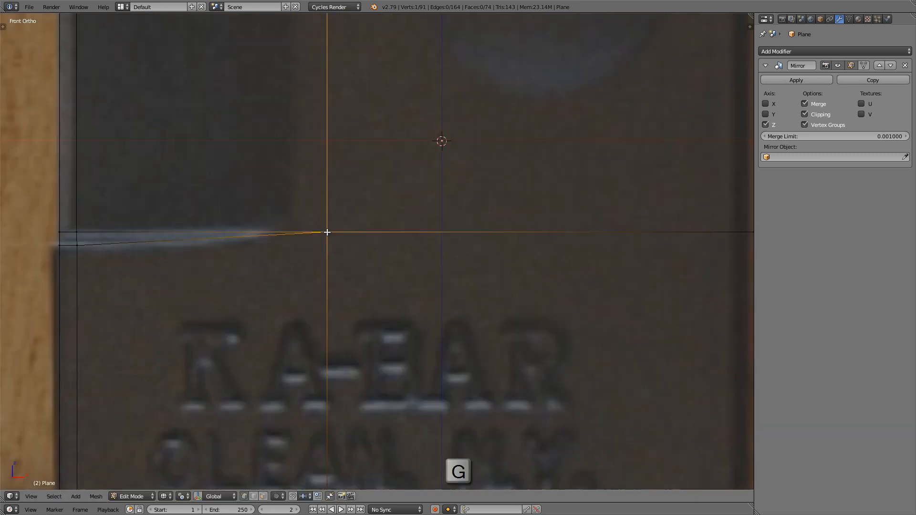
Step: Move the two lower front corner vertices of the notch up along Z, level with the horizontal edge above
middle_drag(319, 234, 383, 250)
key(z)
mouse_move(302, 248)
shift+middle_down()
mouse_move(335, 252)
mouse_move(415, 305)
mouse_move(464, 318)
shift+middle_up()
key(1)
scroll(336, 252, up, 4)
scroll(319, 301, up, 3)
shift+middle_drag(620, 271, 600, 272)
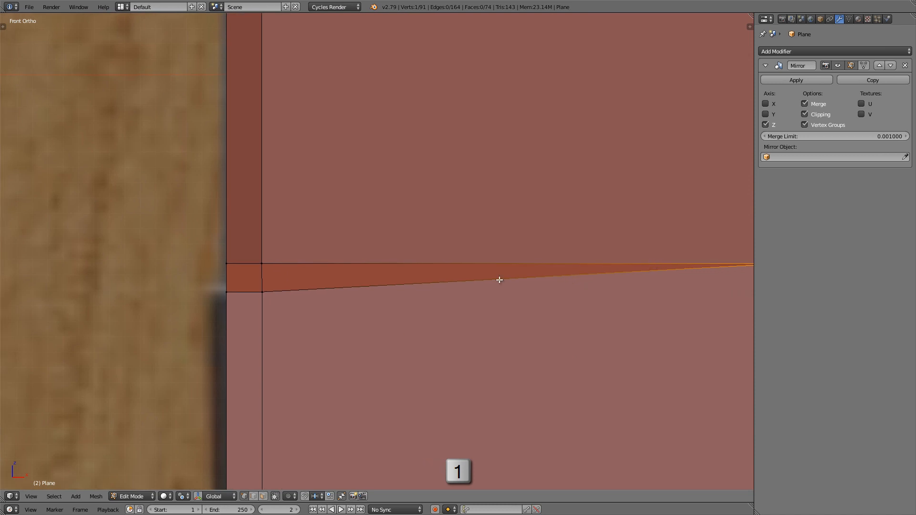
shift+right_click(262, 292)
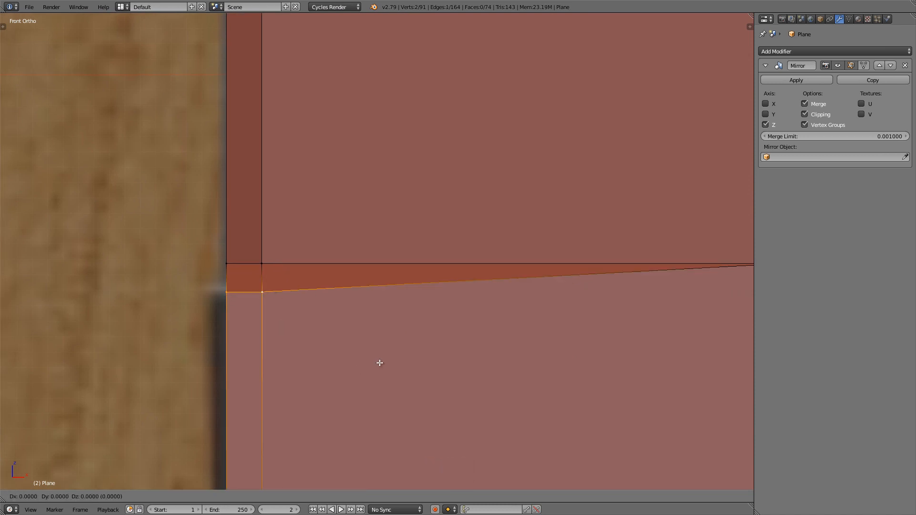
key(g)
key(z)
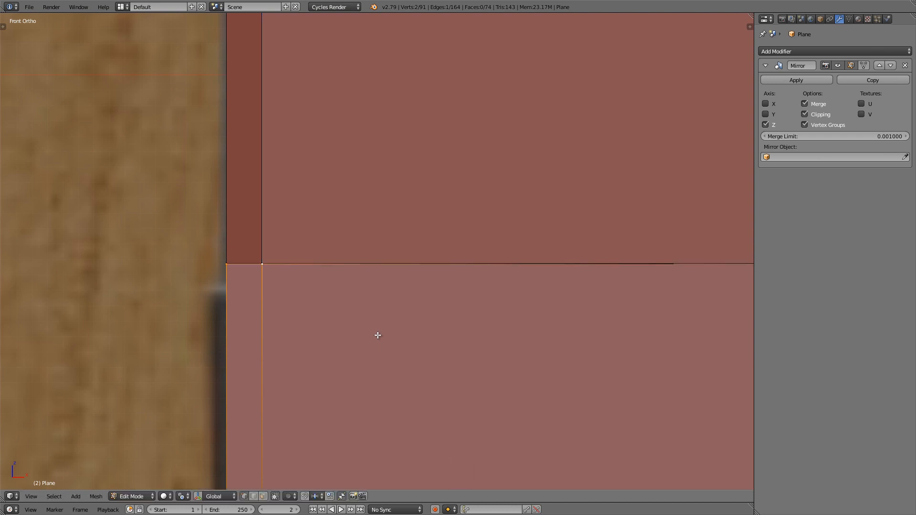
click(378, 335)
Step: Select the blade base's bottom edge loop and move it about 0.0192 down along Z into the guard
scroll(293, 301, down, 5)
shift+middle_drag(319, 264, 219, 114)
scroll(219, 114, down, 2)
middle_drag(329, 245, 329, 260)
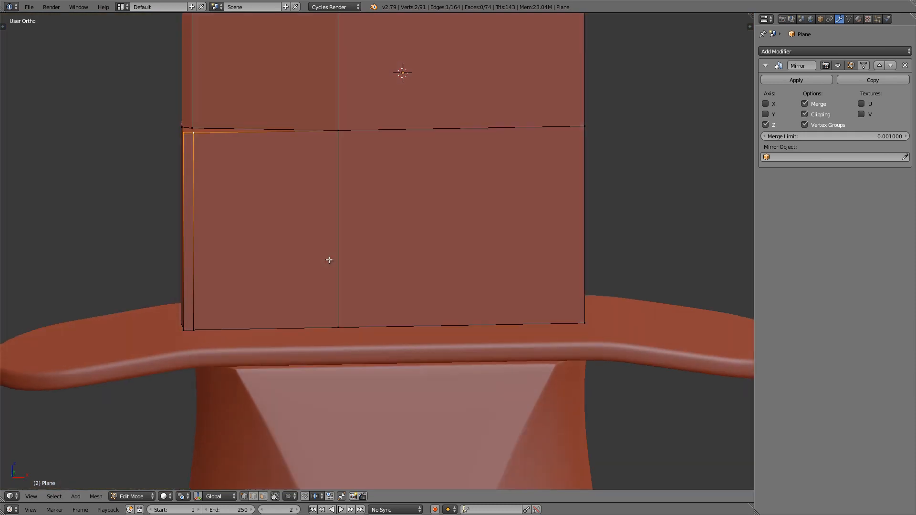
alt+right_click(295, 331)
mouse_move(300, 309)
middle_down()
mouse_move(327, 307)
mouse_move(313, 308)
middle_up()
scroll(203, 305, up, 3)
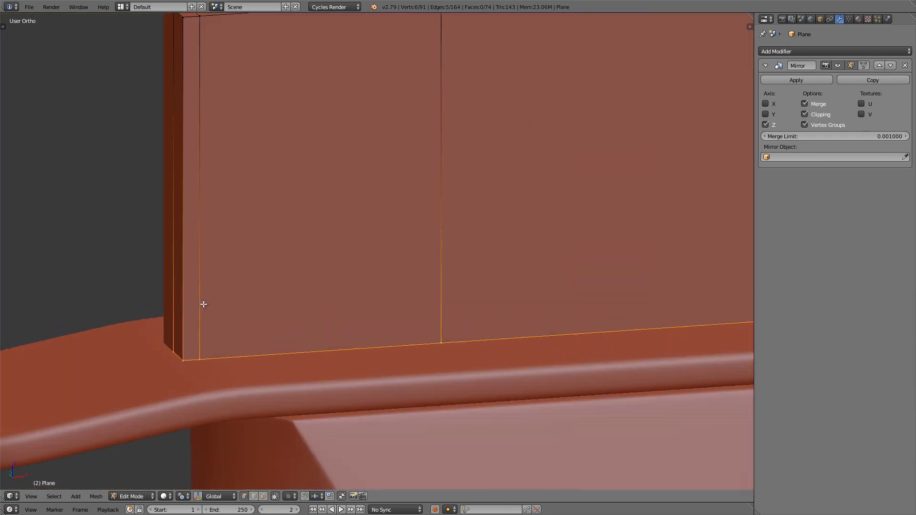
shift+middle_drag(235, 320, 223, 299)
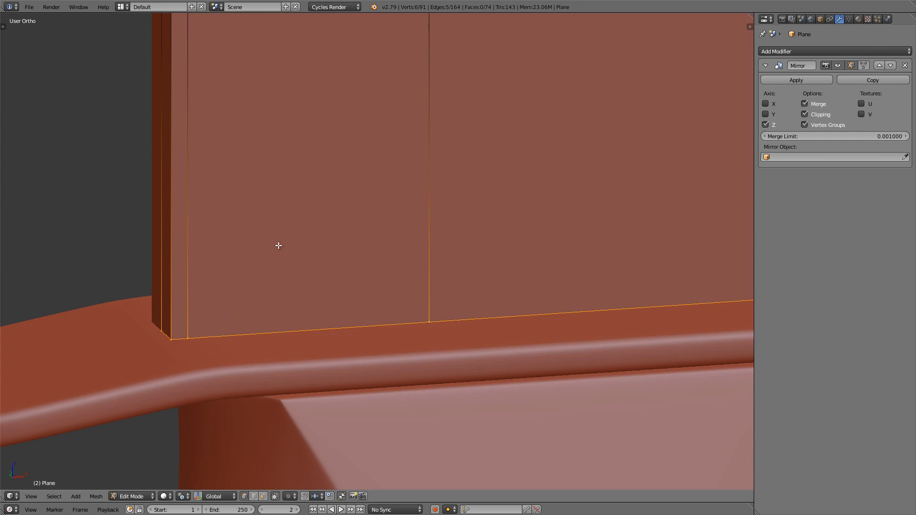
key(g)
key(z)
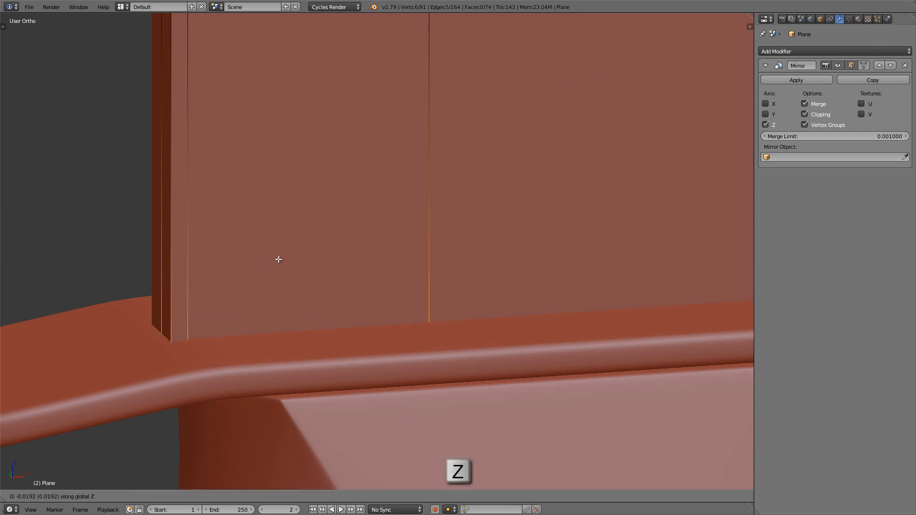
click(278, 259)
Step: In Object Mode, duplicate the blade in place and move the copy to the second layer
scroll(278, 260, down, 8)
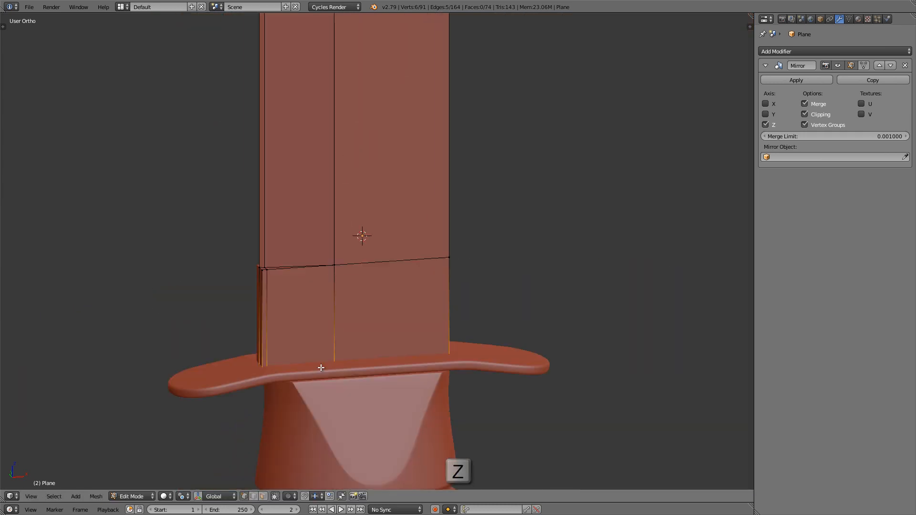
scroll(329, 353, down, 2)
key(Tab)
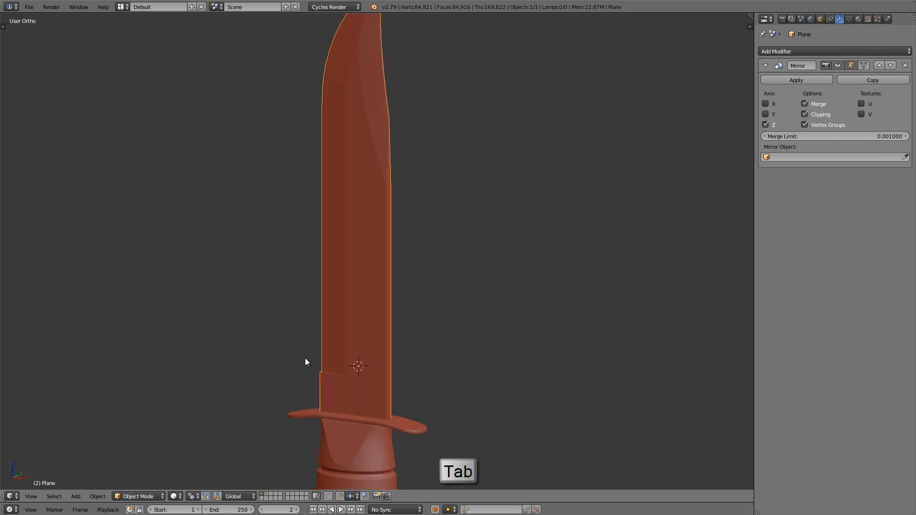
middle_drag(374, 359, 355, 309)
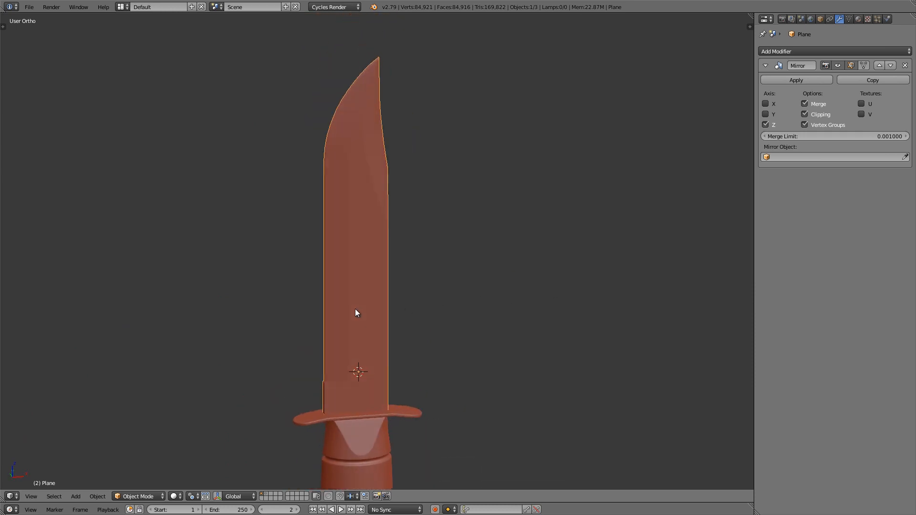
middle_drag(352, 306, 373, 268)
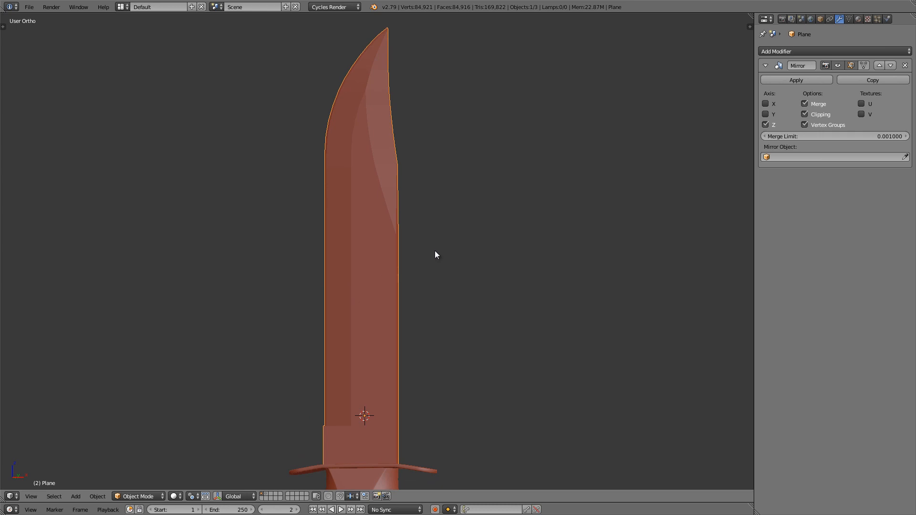
key(shift+d)
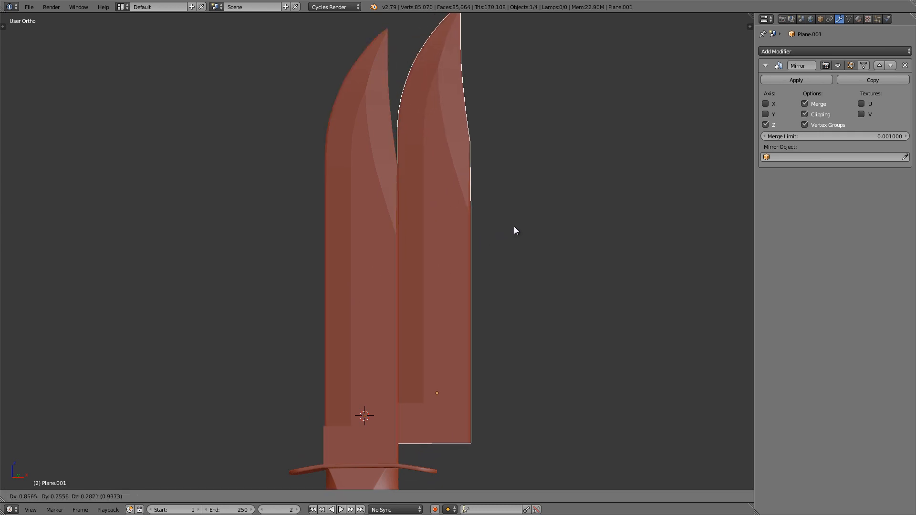
right_click(515, 231)
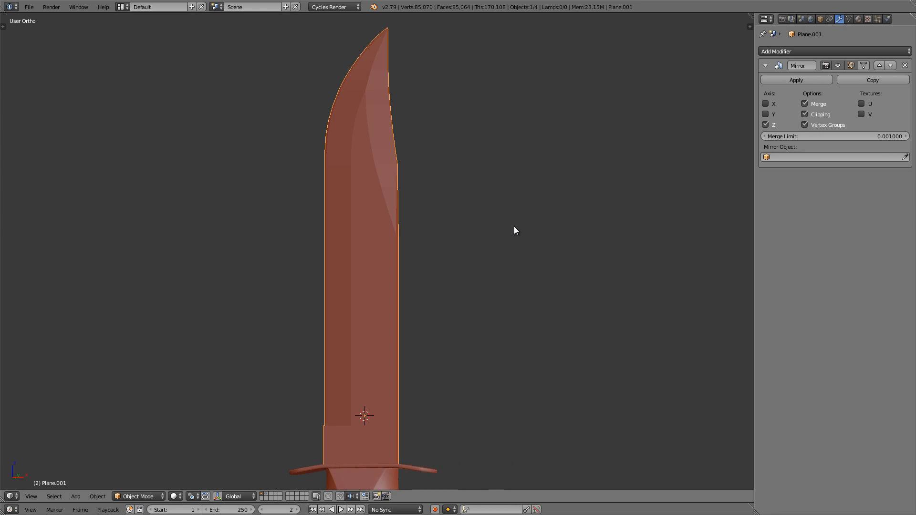
key(m)
click(598, 243)
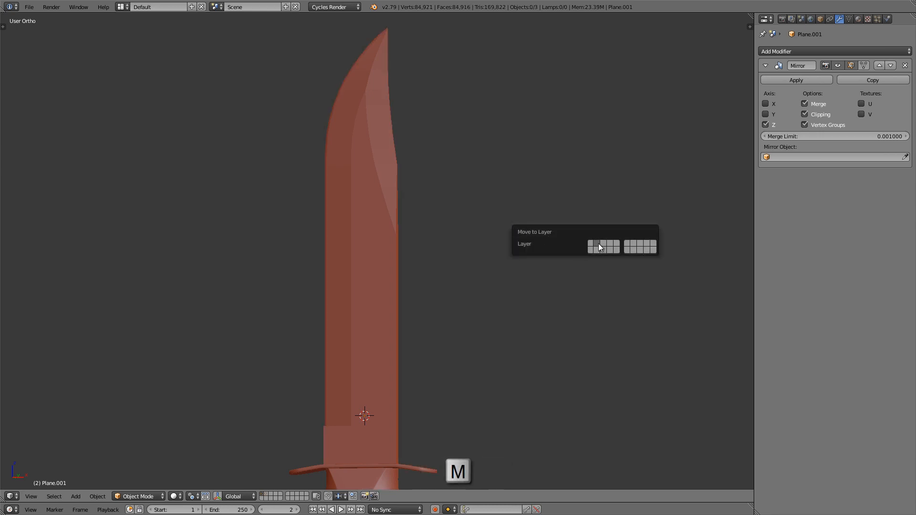
Step: Select the original blade and turn off its Mirror modifier's viewport display
shift+middle_drag(429, 381, 427, 314)
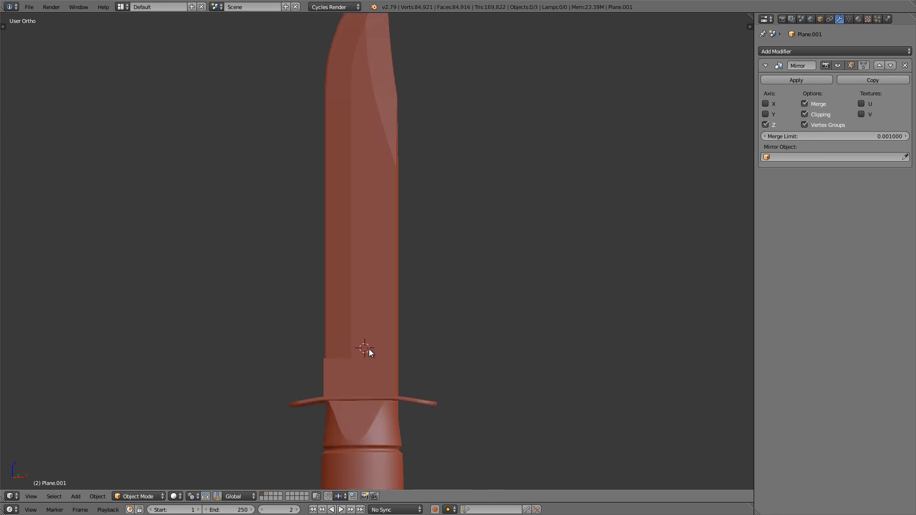
right_click(373, 361)
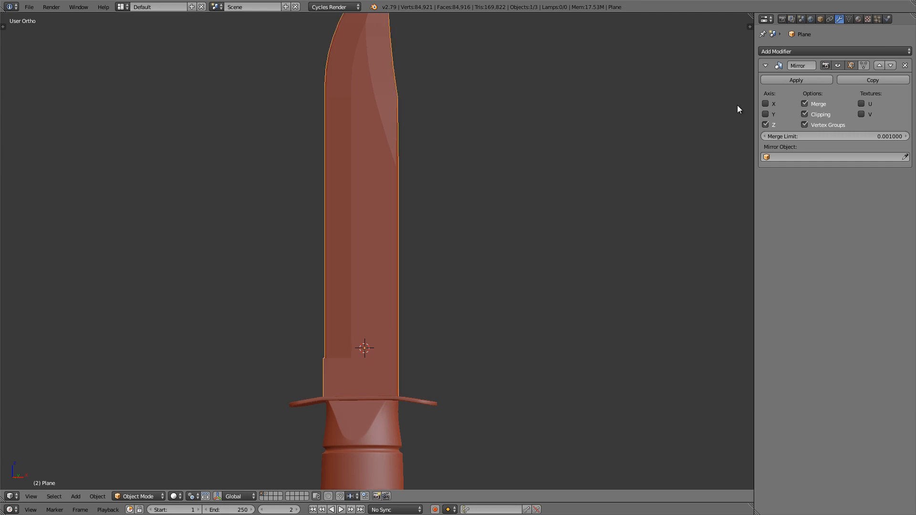
click(836, 67)
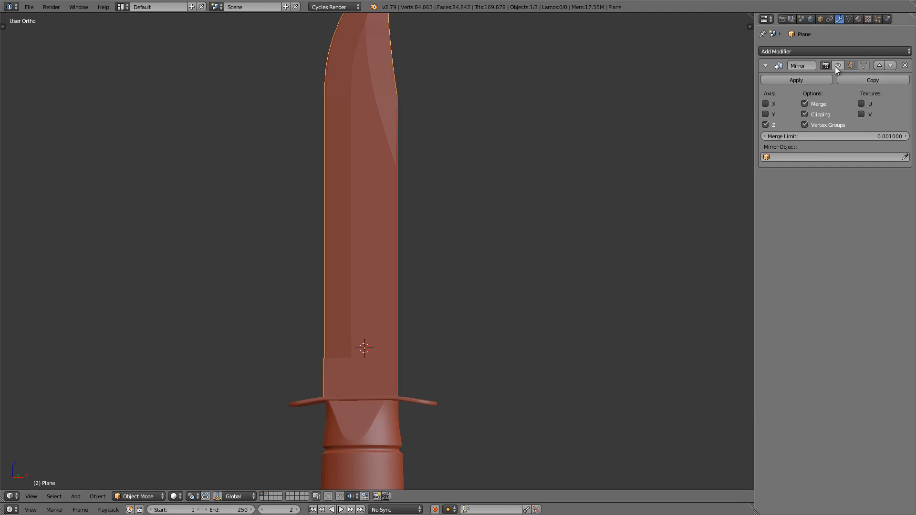
Step: Enter Edit Mode on the original blade at the notch above the guard and switch to edge selection
middle_drag(426, 280, 359, 331)
scroll(342, 340, up, 4)
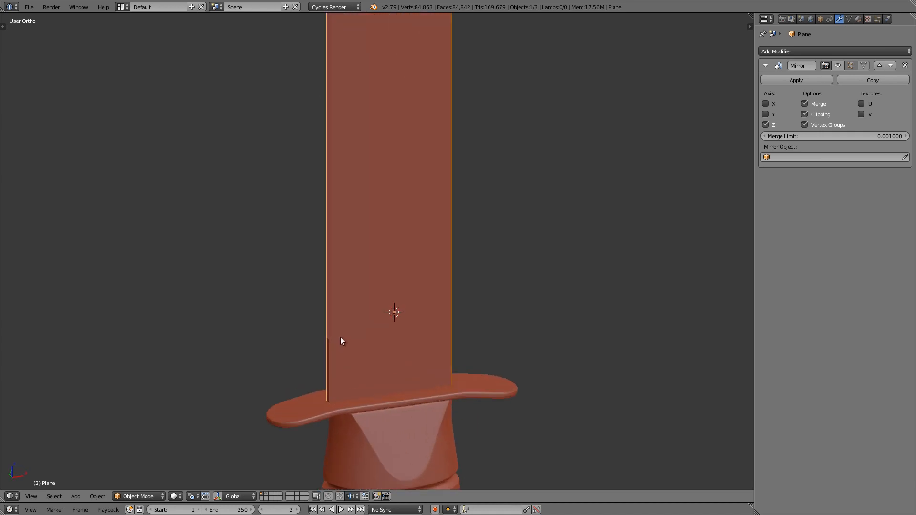
scroll(339, 334, up, 2)
key(Tab)
scroll(335, 234, up, 4)
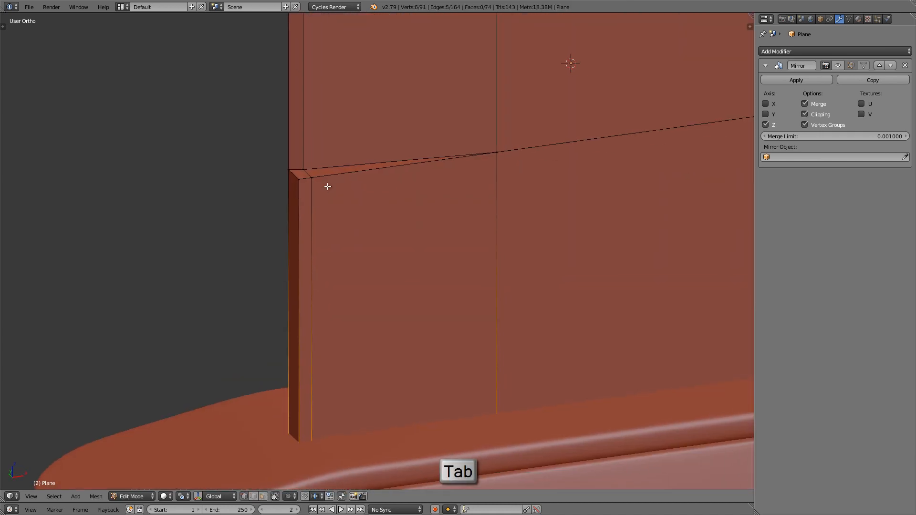
middle_drag(375, 187, 378, 191)
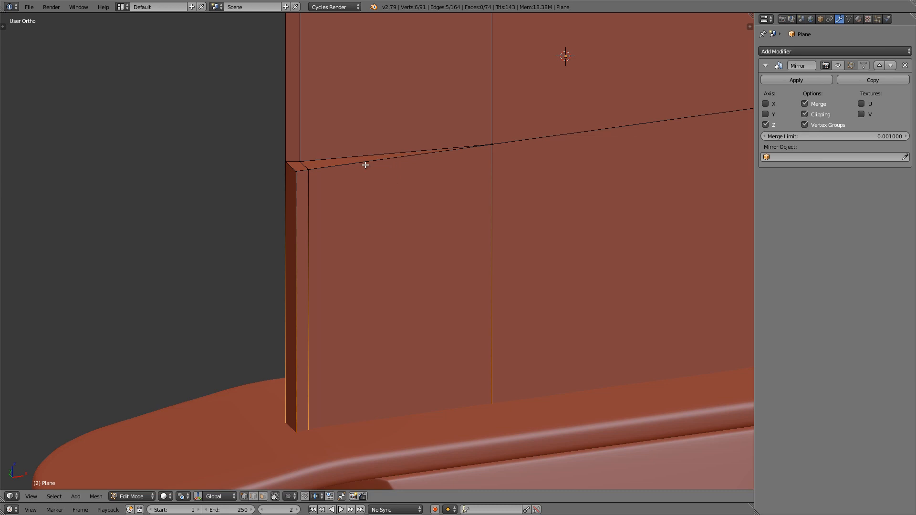
click(253, 499)
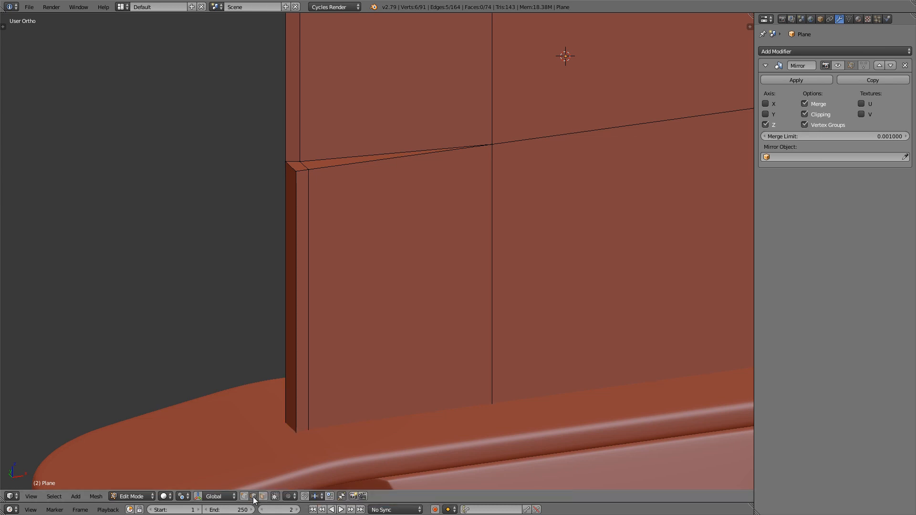
shift+middle_drag(293, 315, 258, 313)
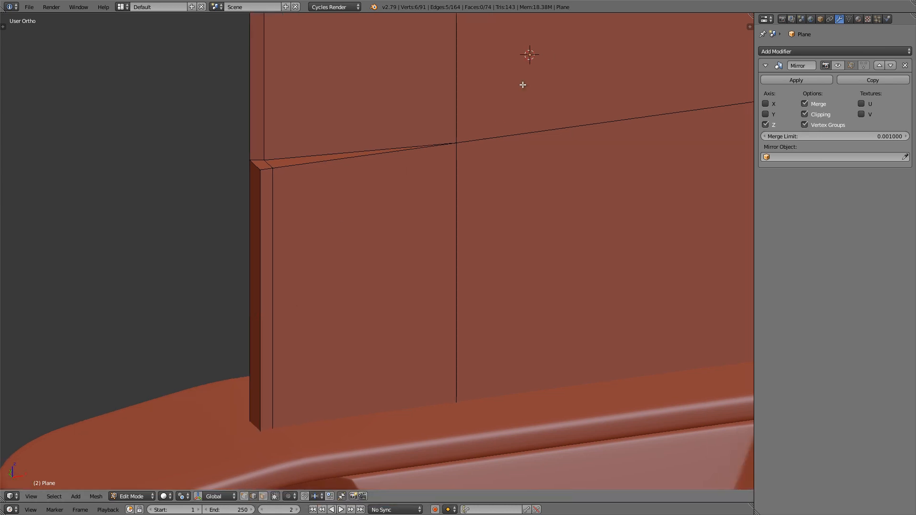
Step: Add a Bevel modifier to the blade with 2 segments and the limit method set to Weight
click(826, 52)
click(755, 82)
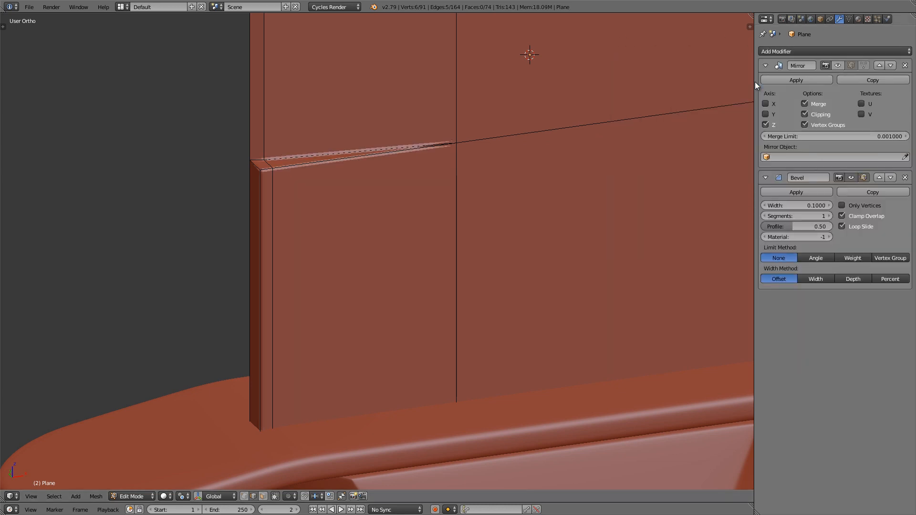
click(828, 216)
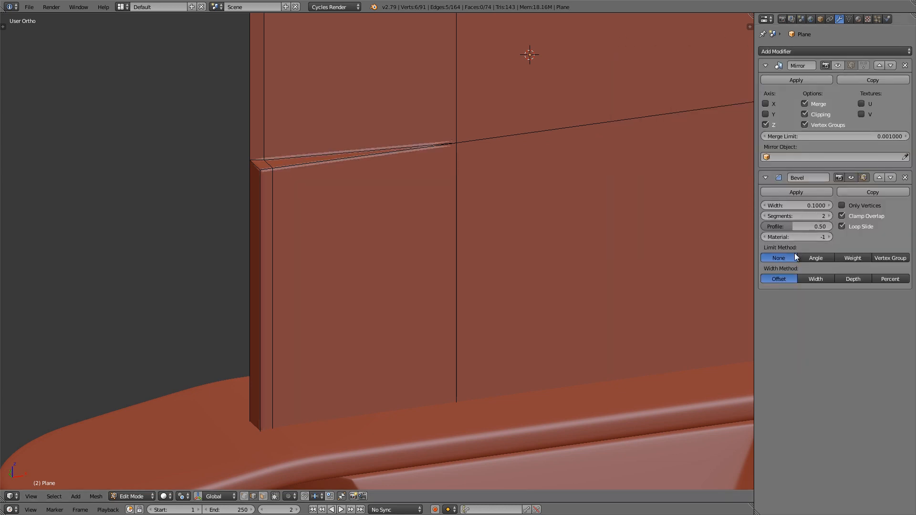
click(845, 257)
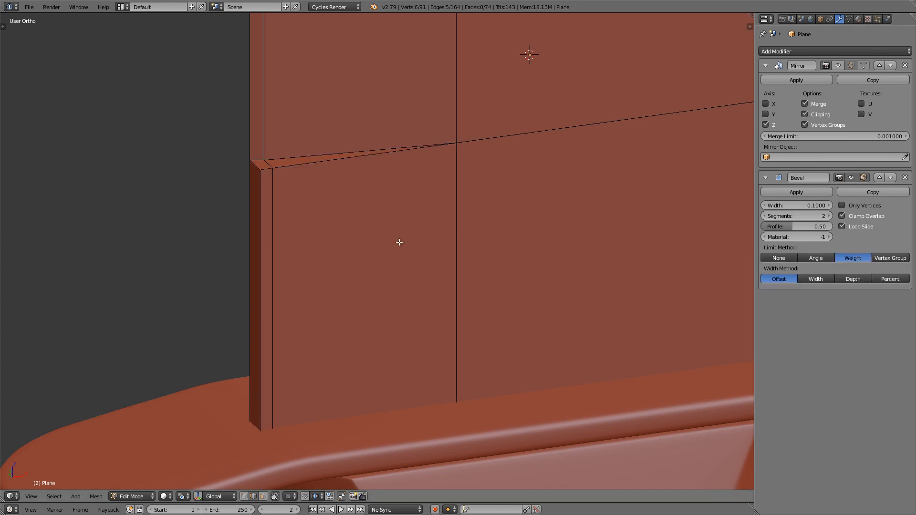
shift+middle_drag(399, 241, 382, 255)
scroll(384, 240, down, 3)
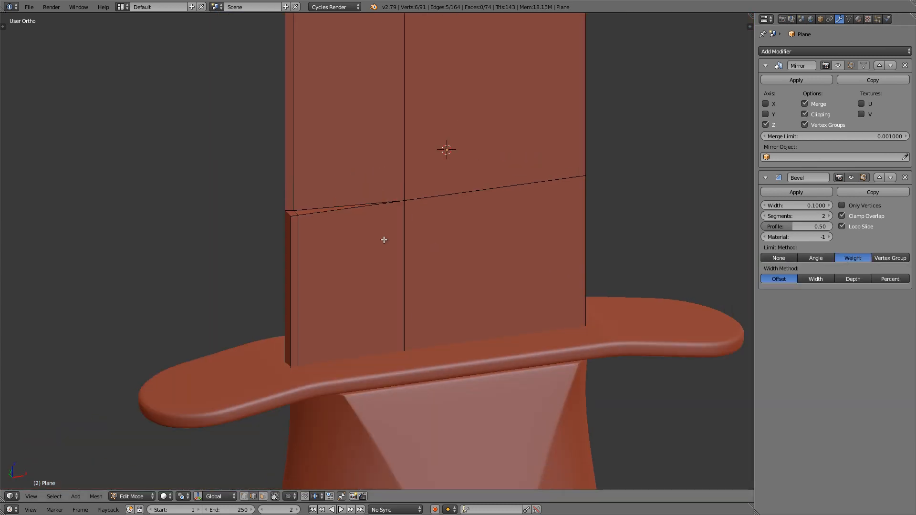
scroll(288, 242, up, 5)
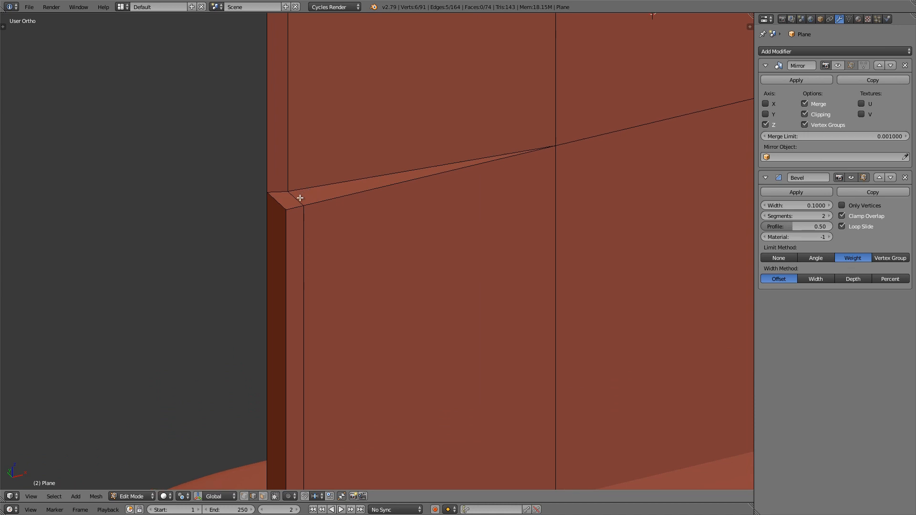
Step: Select the edges outlining the notch, the cross edge continuing from it, and the lengthwise edge loop through its inner end
right_click(271, 205)
right_click(275, 205)
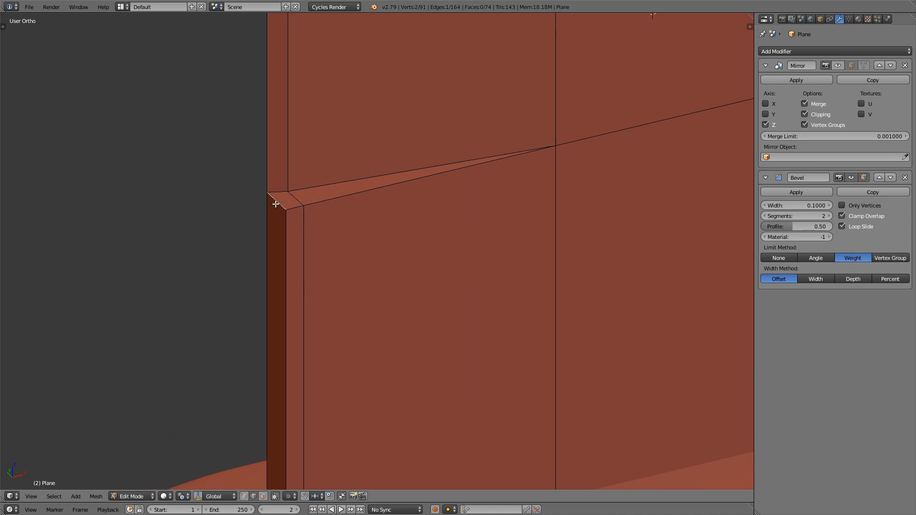
shift+right_click(291, 262)
shift+middle_drag(294, 253, 298, 233)
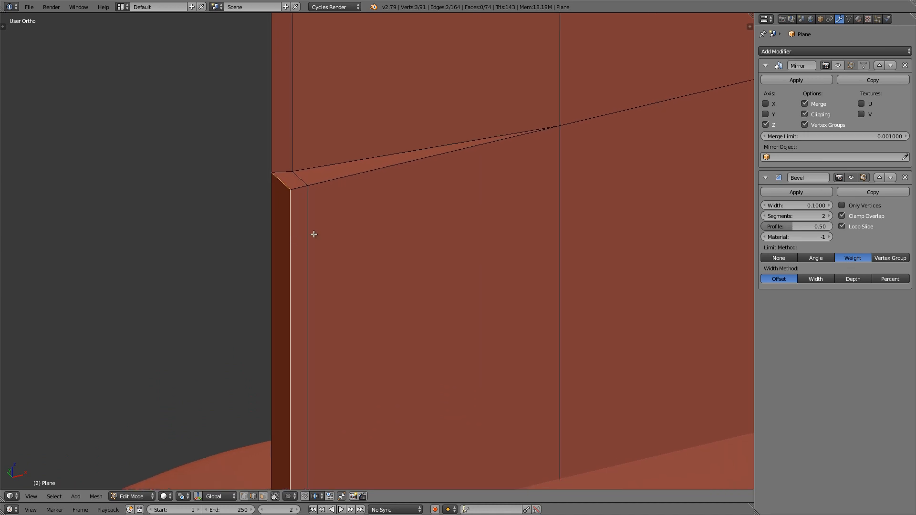
shift+right_click(338, 175)
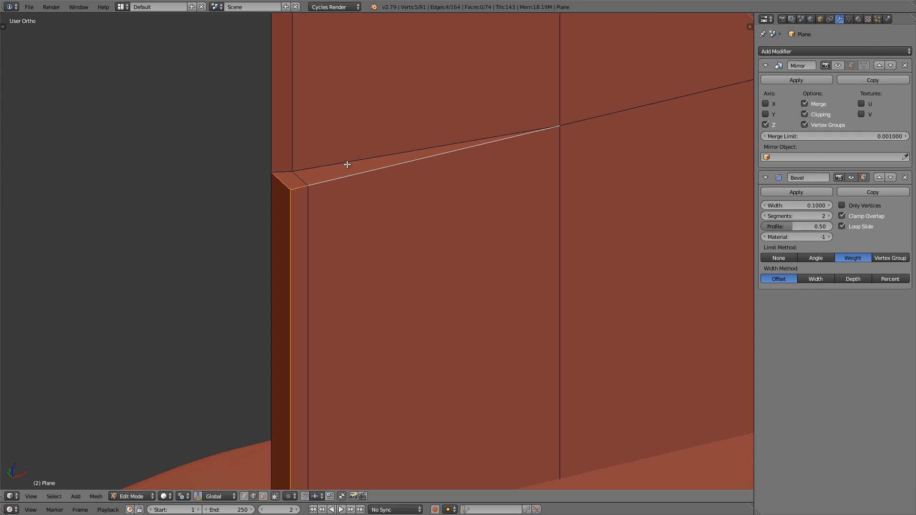
shift+right_click(348, 164)
shift+right_click(592, 121)
shift+right_click(553, 181)
alt+shift+right_click(557, 98)
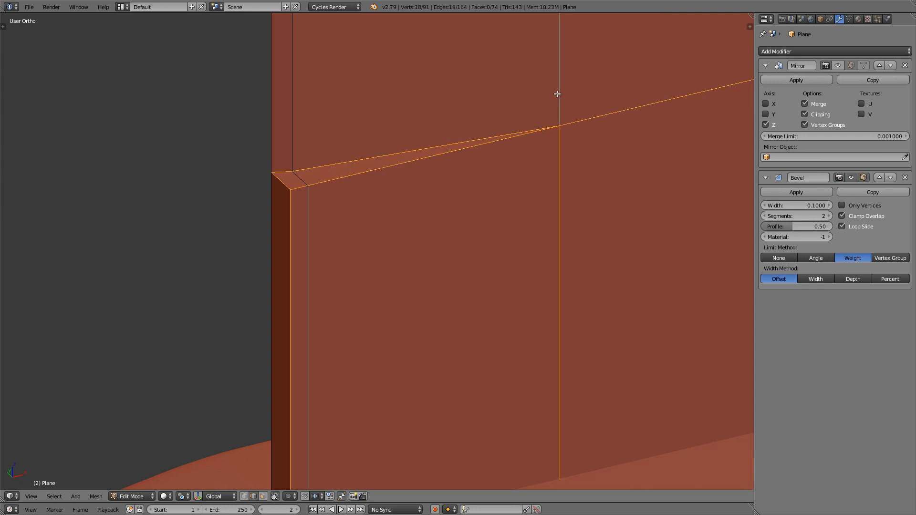
Step: Extend the selection with the ridge edges running to the tip, the branching curved ridge, and the edge loop along the blade's spine
scroll(553, 112, down, 4)
shift+middle_drag(552, 113, 477, 279)
middle_drag(462, 269, 454, 260)
scroll(453, 260, down, 6)
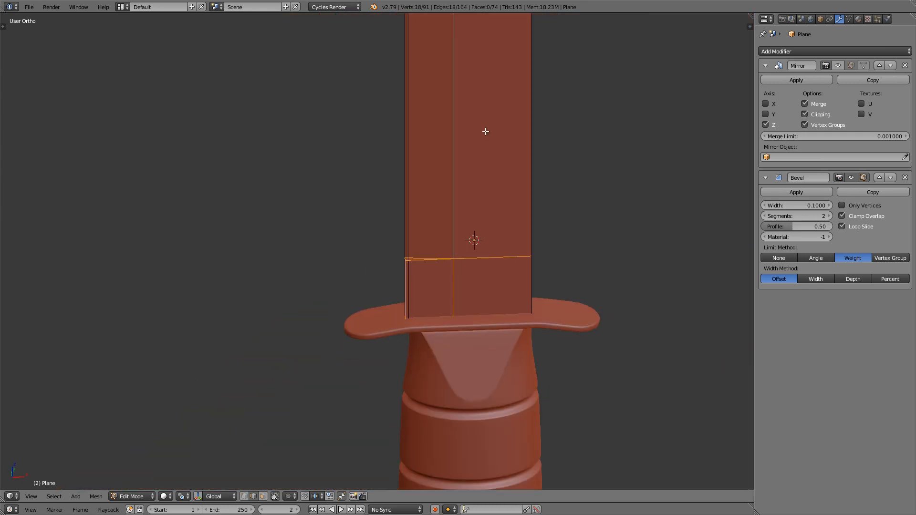
shift+middle_drag(485, 129, 464, 286)
scroll(465, 179, up, 4)
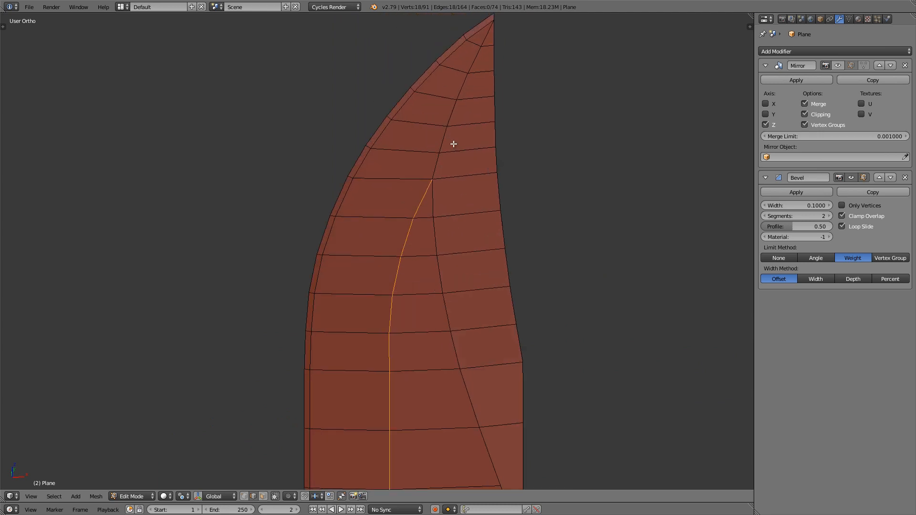
alt+shift+right_click(427, 171)
alt+shift+right_click(426, 232)
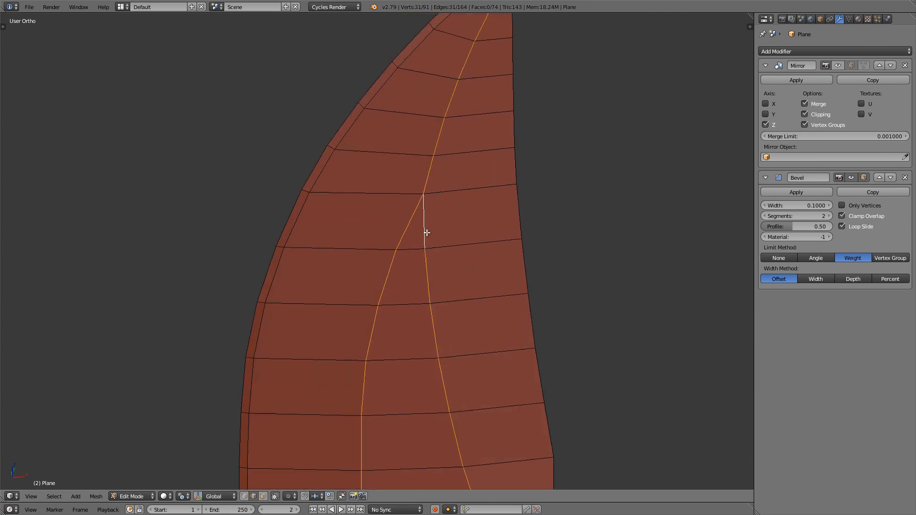
middle_drag(476, 202, 426, 191)
alt+shift+right_click(510, 169)
shift+middle_drag(505, 91, 423, 176)
shift+right_click(436, 180)
alt+shift+right_click(447, 267)
Step: Add the short edge at the very tip of the blade to the edge selection
scroll(423, 136, down, 6)
shift+middle_drag(416, 143, 416, 309)
scroll(424, 68, up, 17)
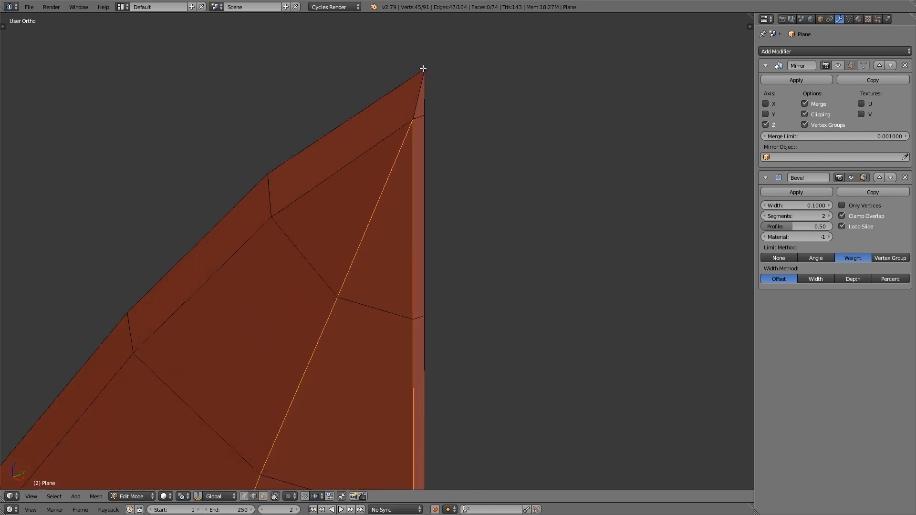
middle_drag(415, 102, 391, 152)
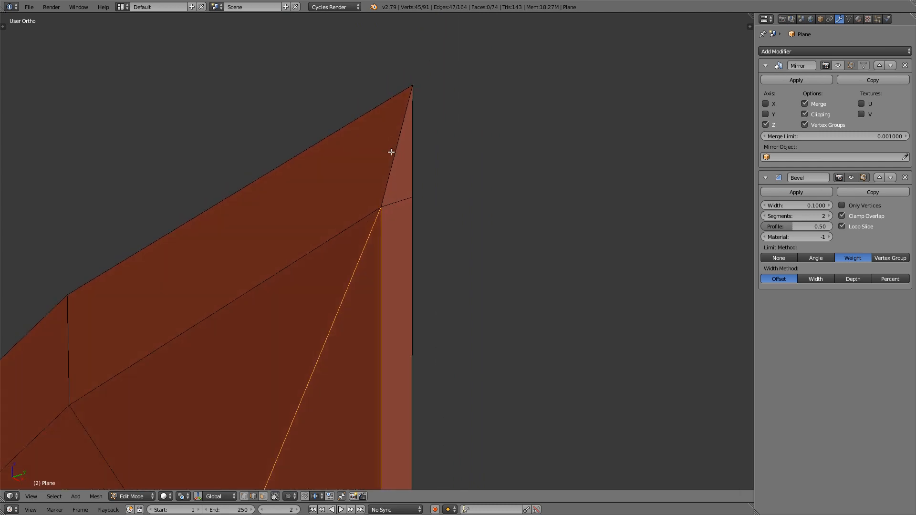
shift+right_click(391, 151)
scroll(391, 152, down, 15)
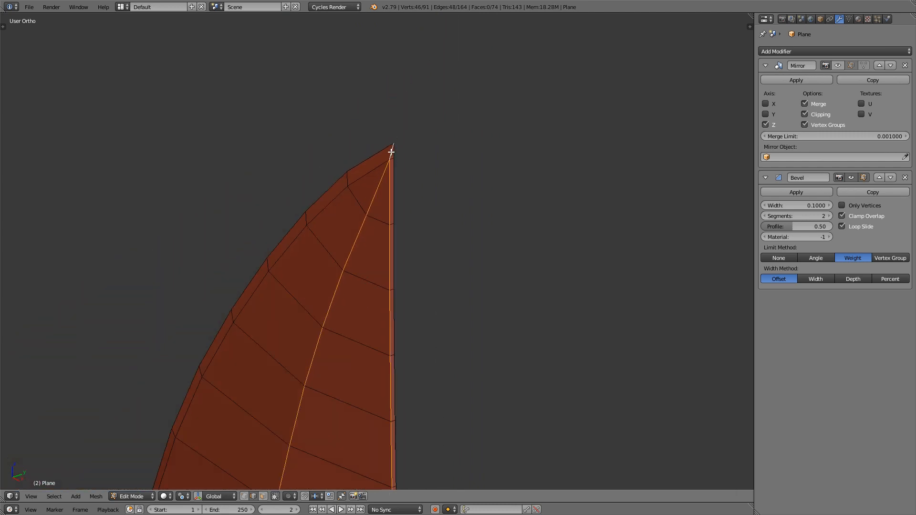
Step: Set the mean bevel weight of the selected blade edges to 1
shift+middle_drag(411, 352, 384, 116)
middle_drag(367, 193, 442, 185)
shift+middle_drag(346, 377, 403, 284)
scroll(377, 292, up, 2)
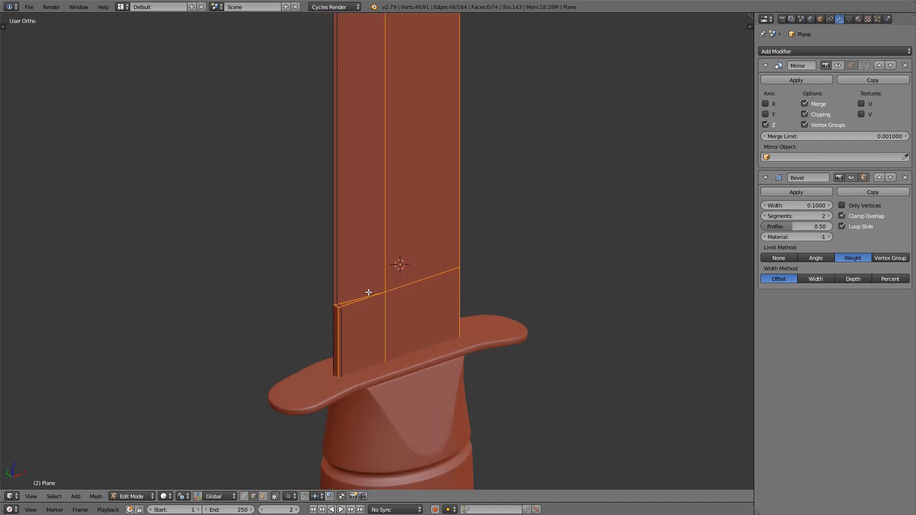
shift+middle_drag(419, 210, 416, 234)
key(n)
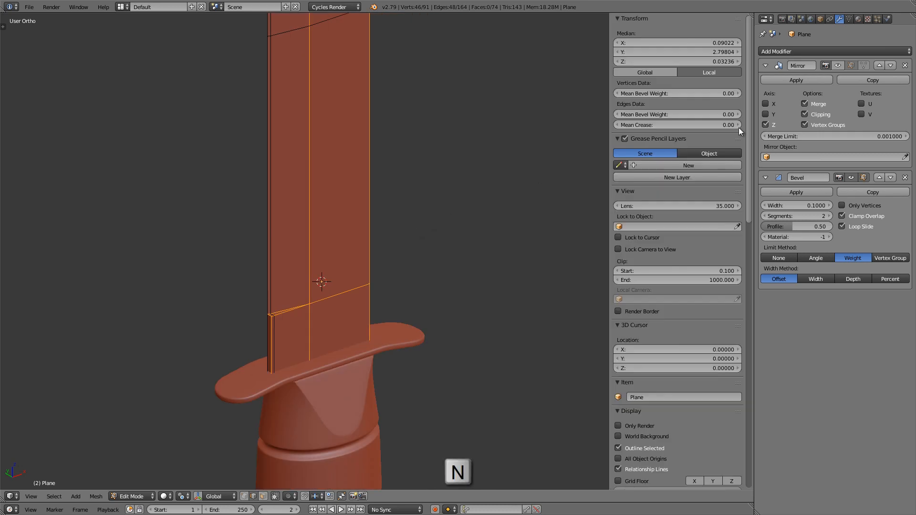
click(657, 113)
text(1)
key(Return)
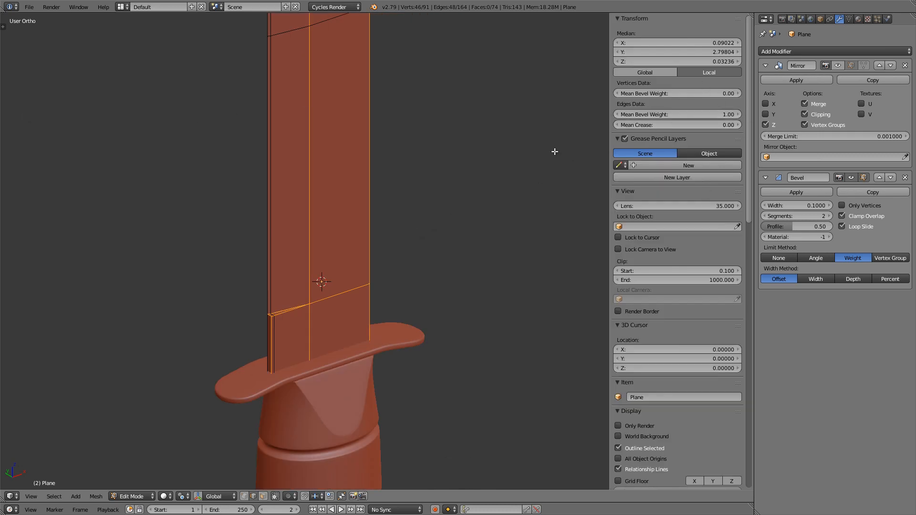
key(n)
Step: Return to Object Mode and apply smooth shading to the blade
shift+scroll(427, 187, up, 2)
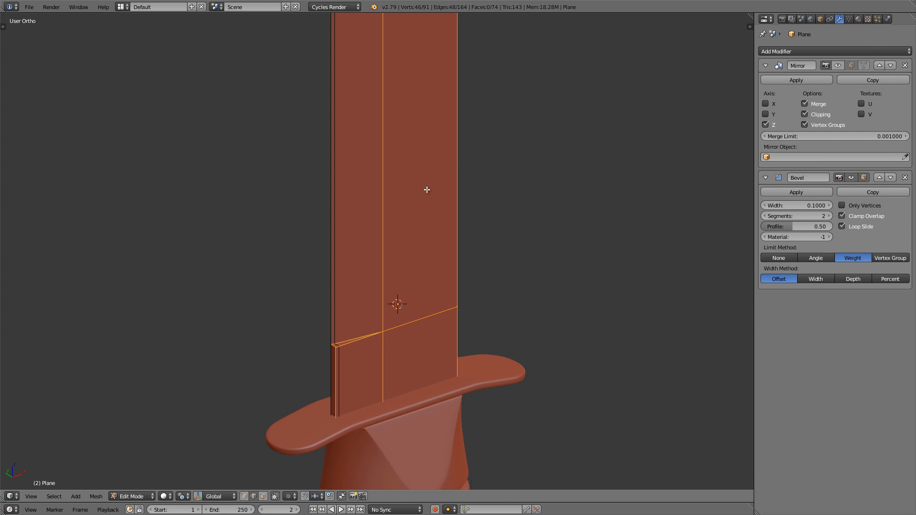
key(Tab)
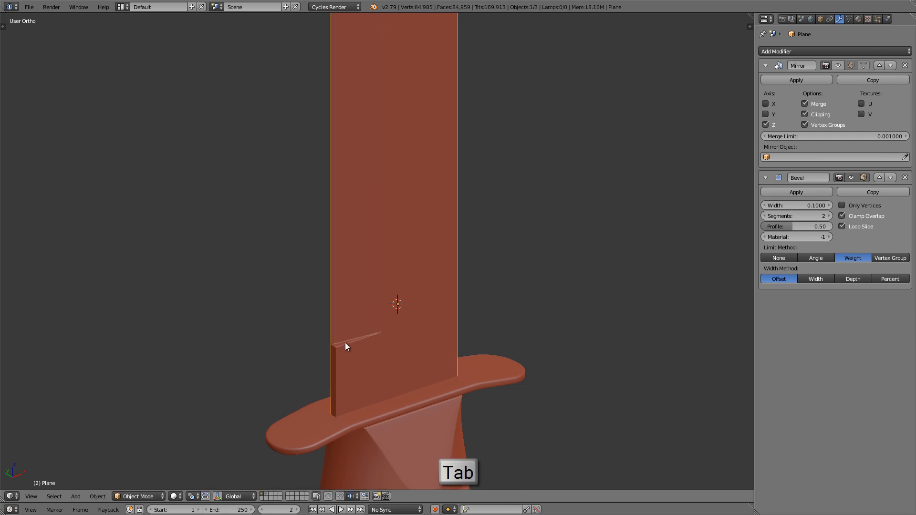
scroll(345, 342, up, 10)
mouse_move(426, 281)
middle_down()
mouse_move(363, 271)
mouse_move(401, 279)
mouse_move(387, 271)
middle_up()
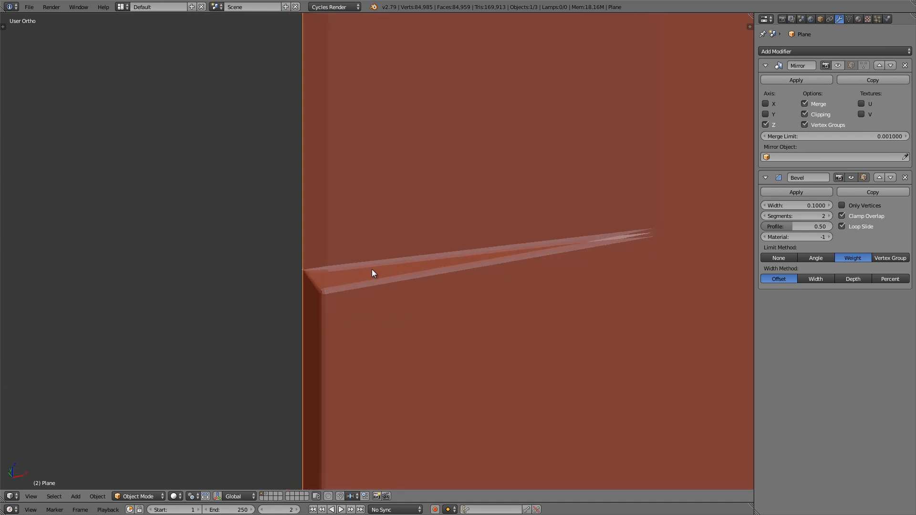
key(t)
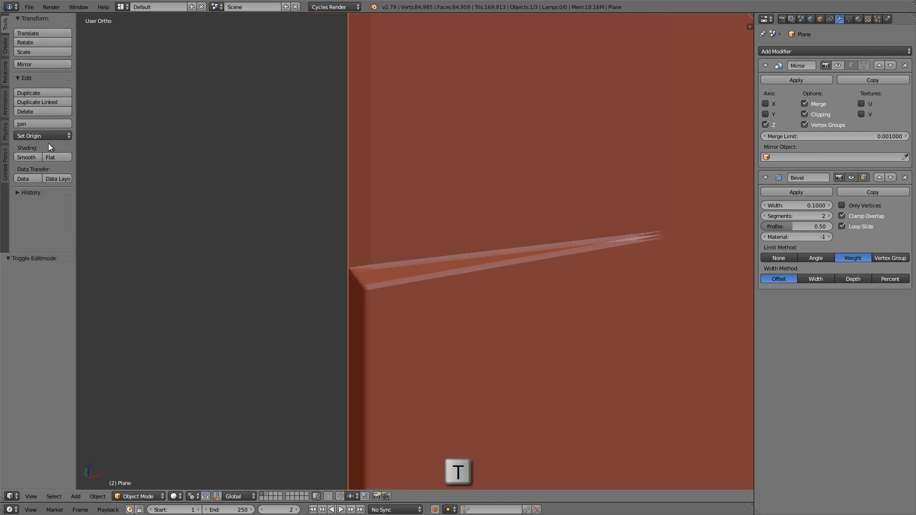
click(27, 158)
key(t)
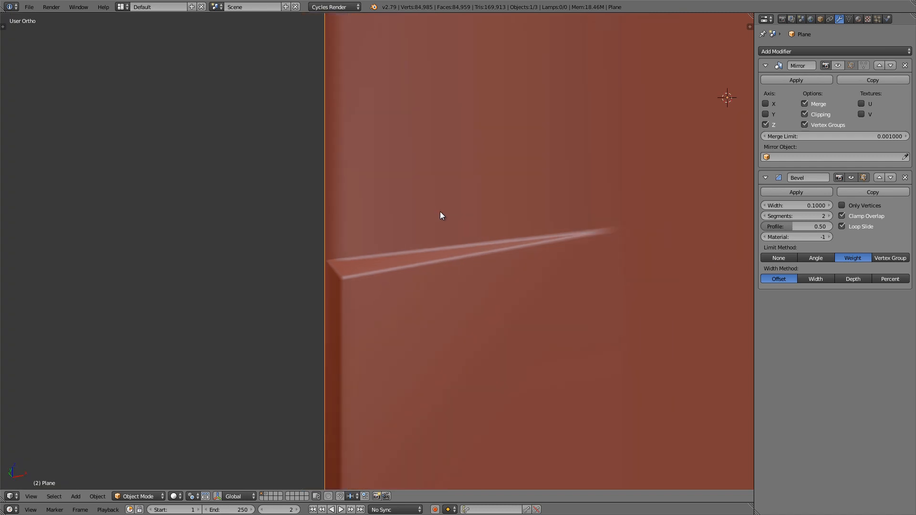
Step: Examine the smooth-shaded blade's beveled edges from the notch above the guard up to the tip
scroll(436, 211, down, 4)
middle_drag(433, 209, 354, 172)
scroll(438, 197, down, 3)
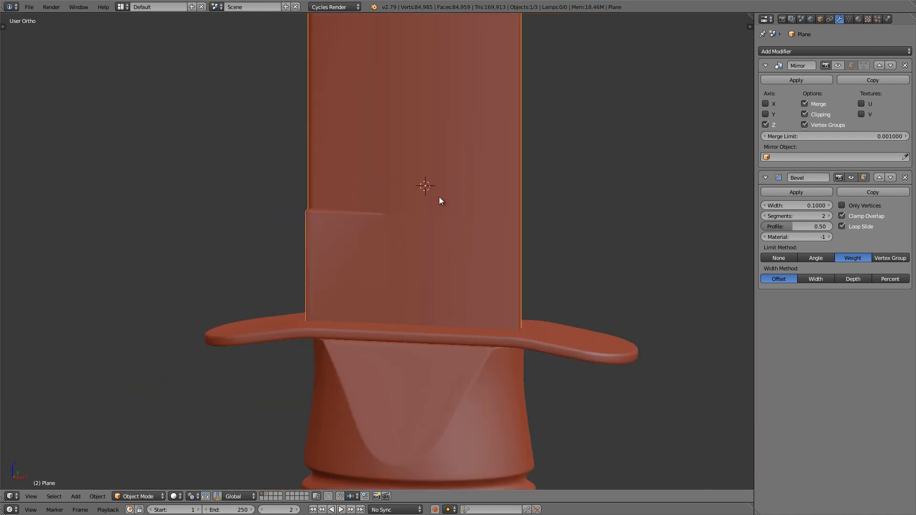
middle_drag(439, 197, 400, 225)
shift+middle_drag(436, 130, 413, 285)
scroll(413, 286, down, 6)
shift+middle_drag(421, 24, 419, 153)
scroll(423, 105, up, 5)
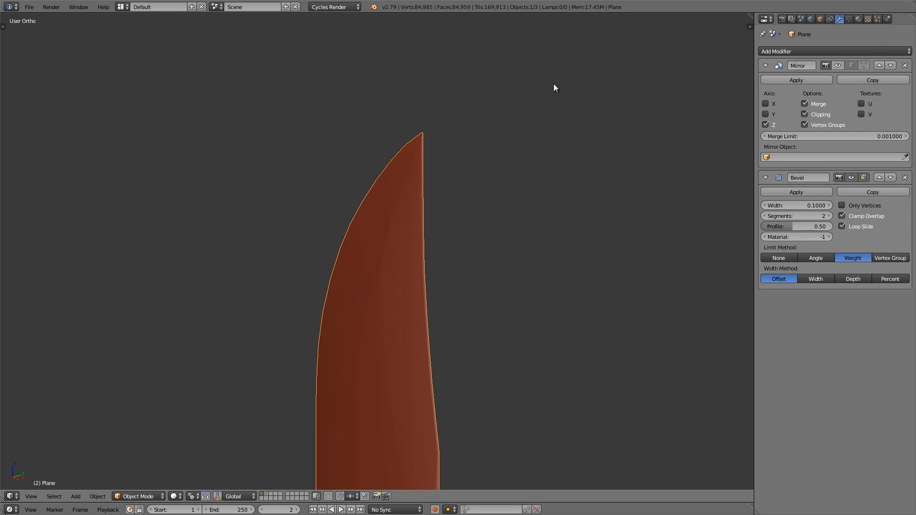
Step: Add a Subdivision Surface modifier to the blade with view and render subdivisions both set to 3
click(803, 48)
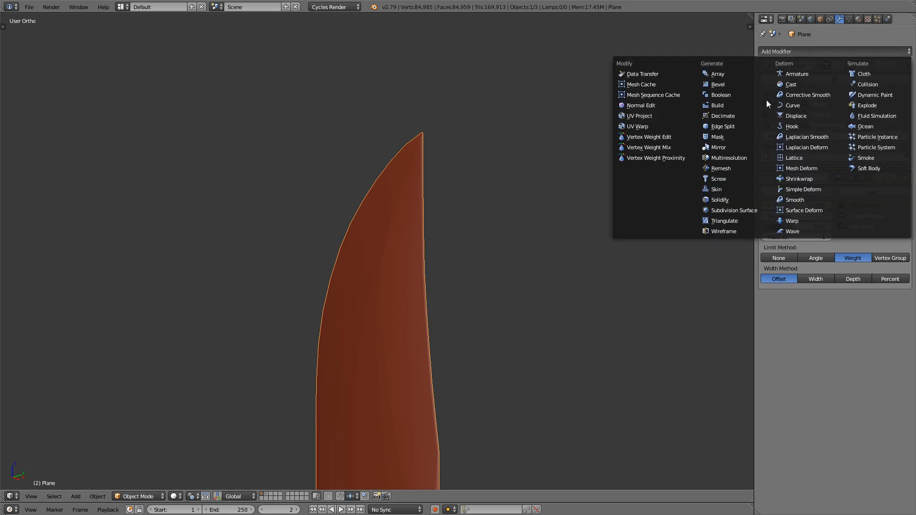
click(726, 213)
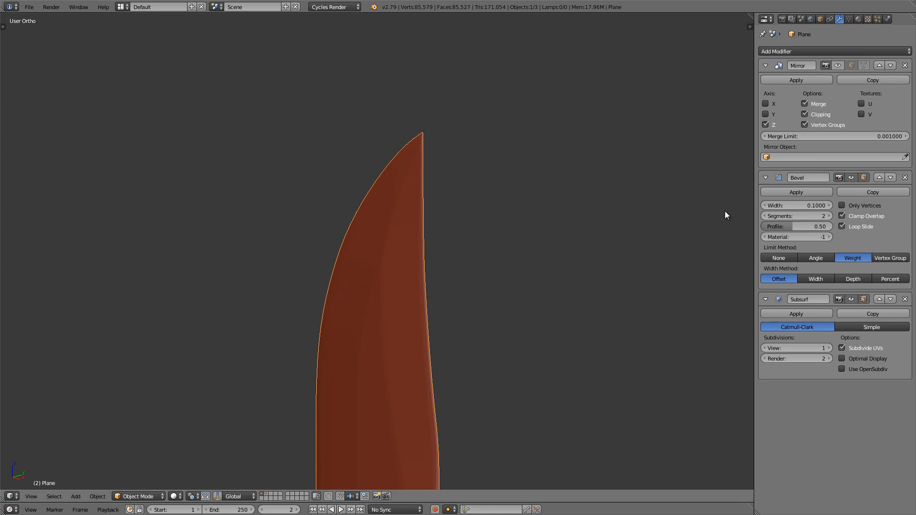
click(830, 348)
click(830, 348)
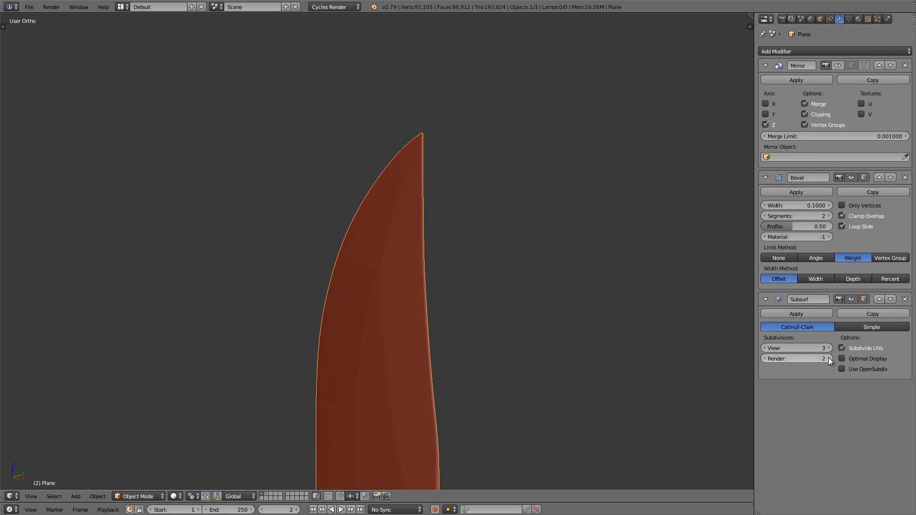
click(828, 358)
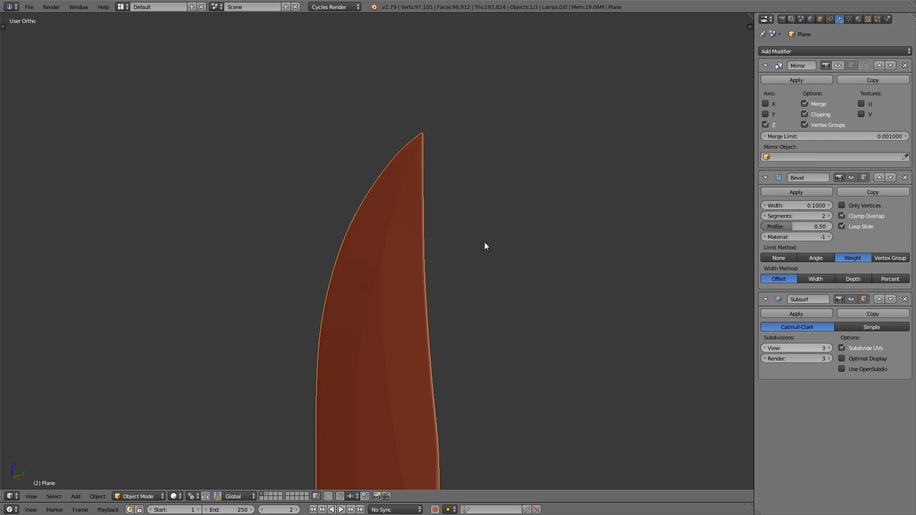
Step: In Edit Mode, add a loop cut across the blade and slide it down to just above the notch
mouse_move(376, 290)
middle_down()
mouse_move(402, 188)
mouse_move(439, 163)
mouse_move(470, 170)
mouse_move(479, 194)
mouse_move(442, 202)
mouse_move(420, 156)
middle_up()
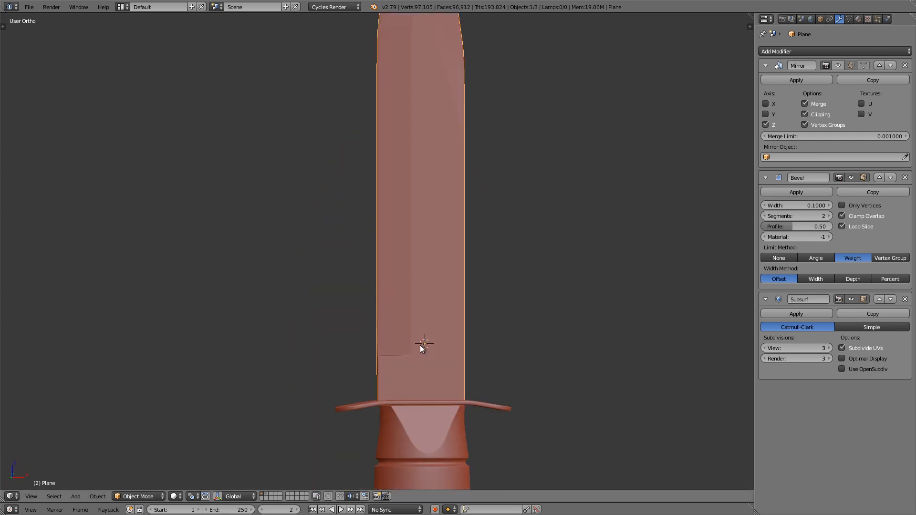
scroll(384, 368, up, 8)
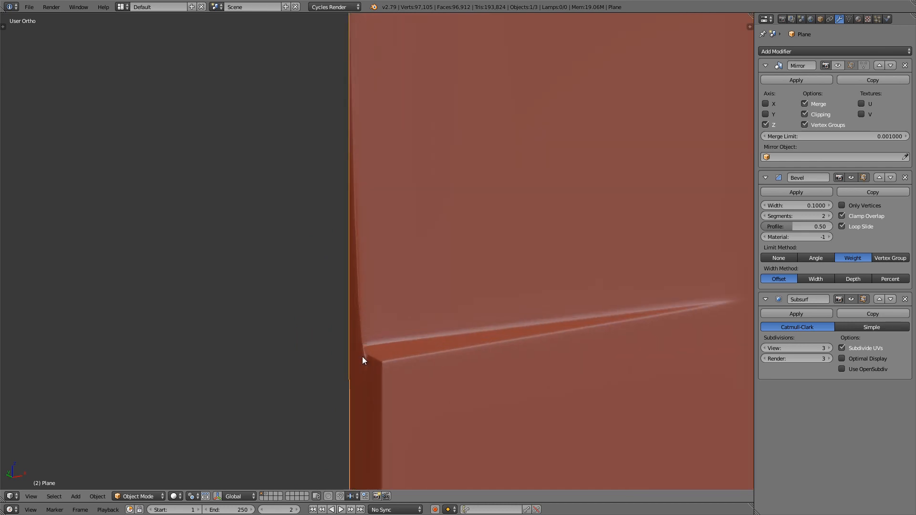
middle_drag(355, 330, 322, 306)
scroll(381, 313, down, 3)
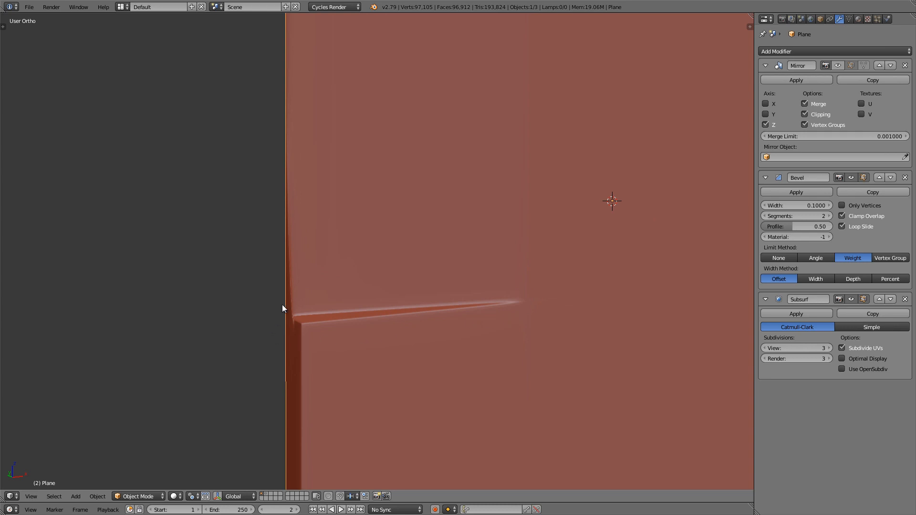
key(Tab)
scroll(291, 300, down, 3)
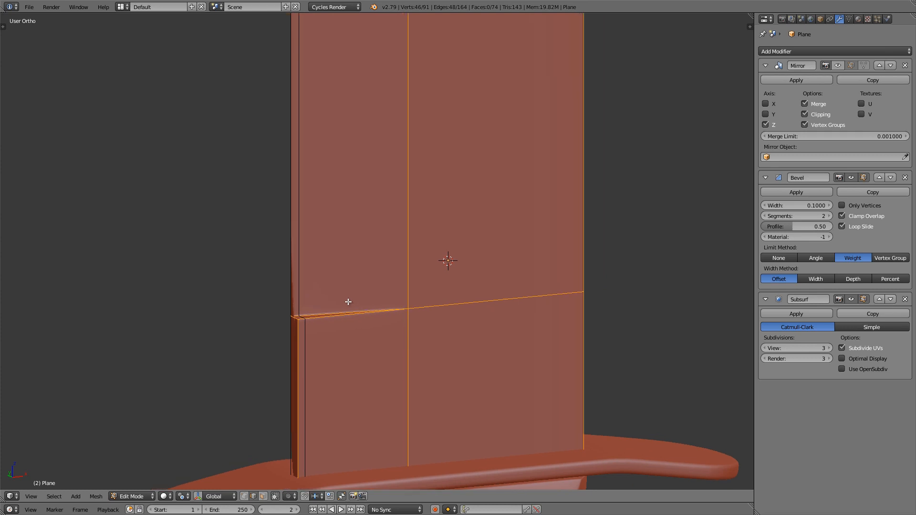
key(ctrl+r)
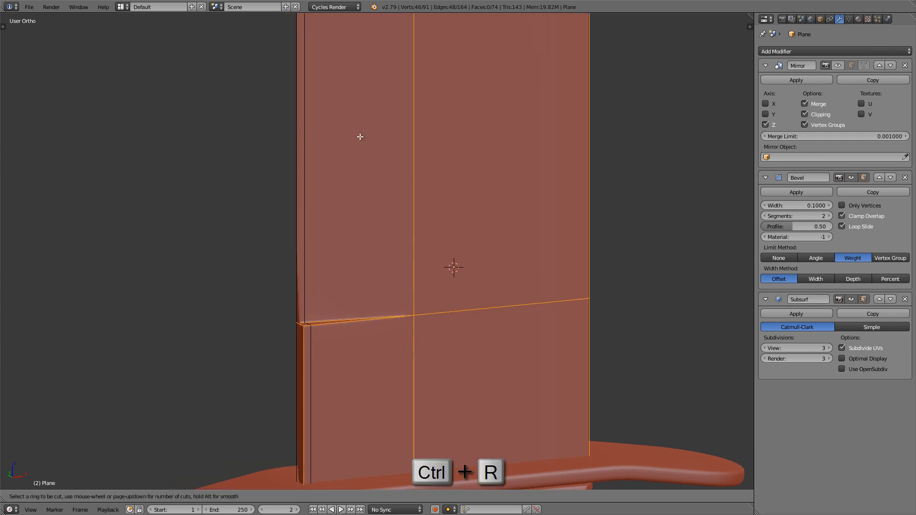
key(Escape)
scroll(297, 136, down, 3)
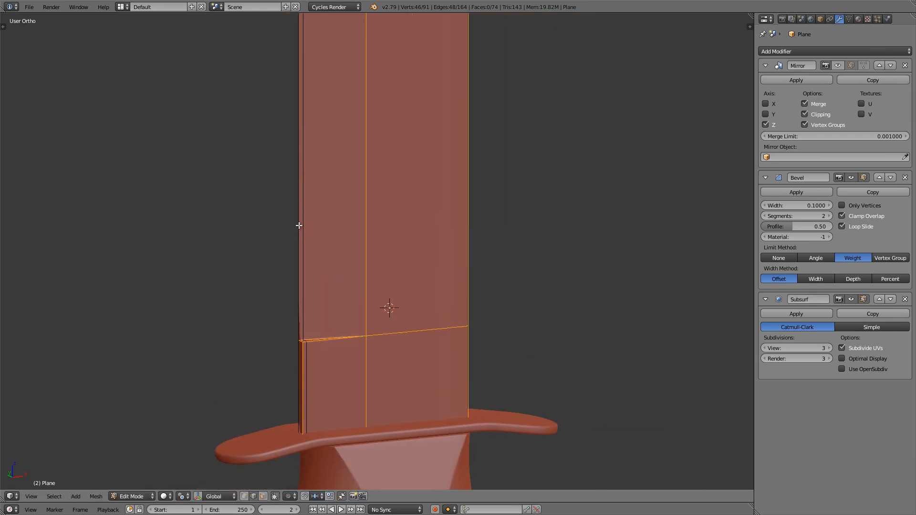
key(ctrl+r)
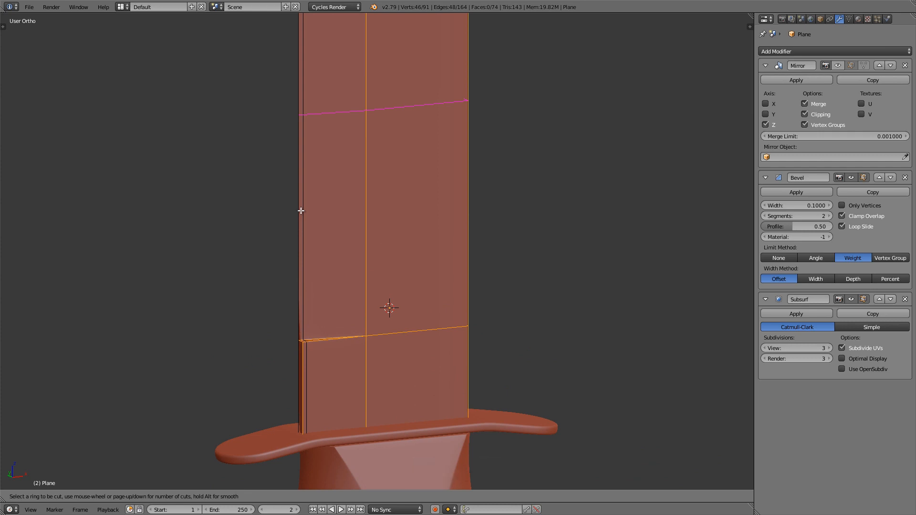
click(300, 211)
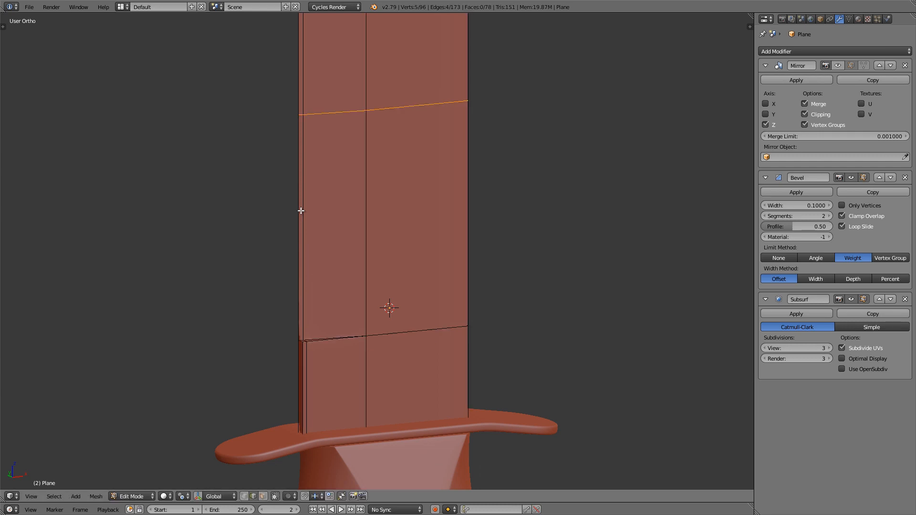
click(297, 429)
Step: Switch to wireframe display and edge-slide the new loop closer to the notch's upper edge
scroll(294, 352, up, 6)
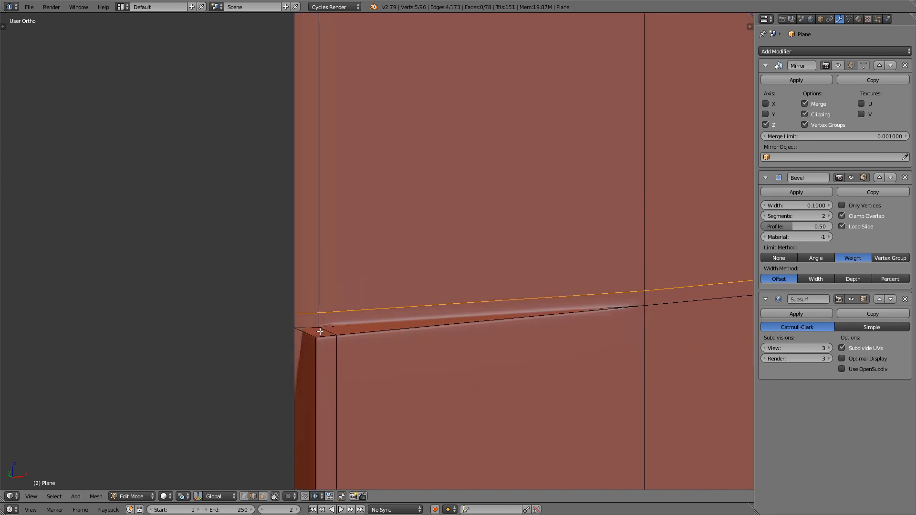
key(z)
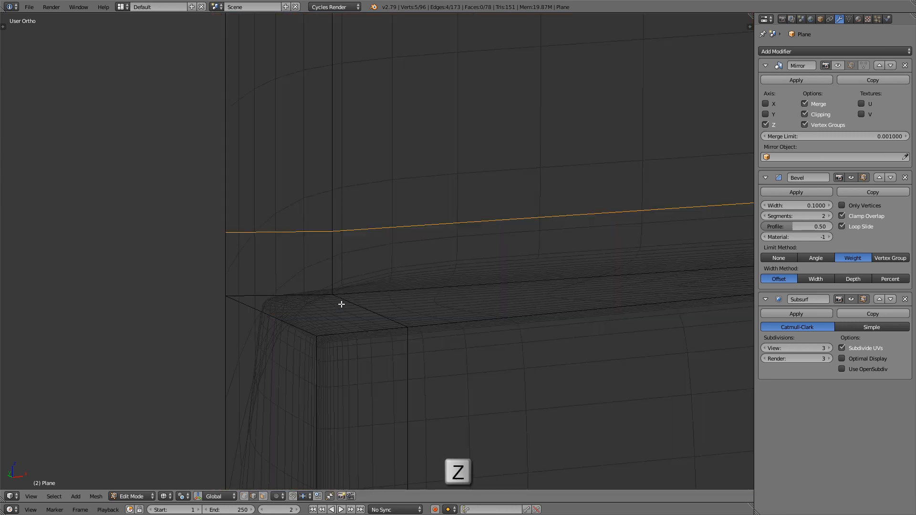
middle_drag(341, 304, 281, 277)
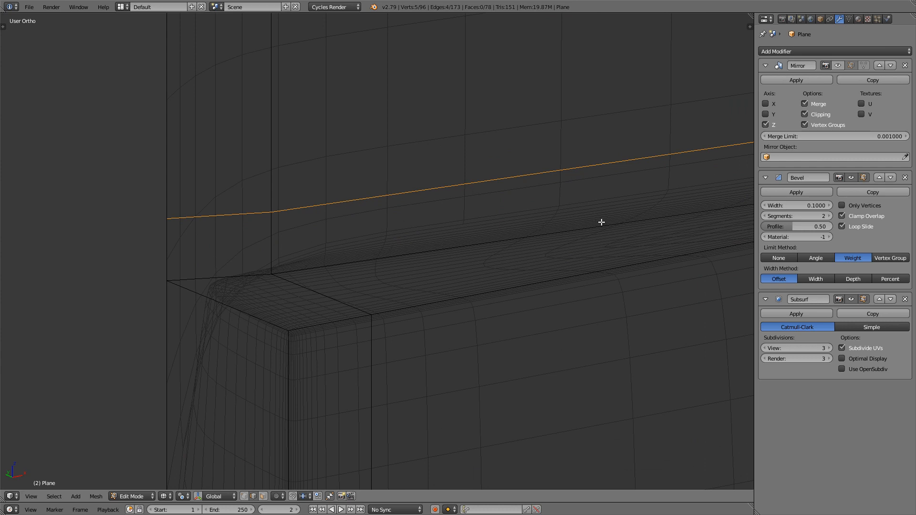
key(g)
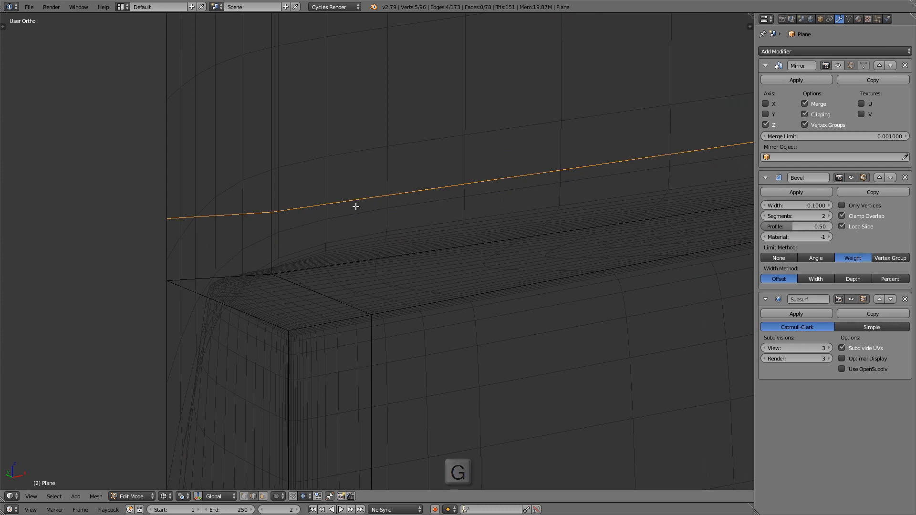
key(g)
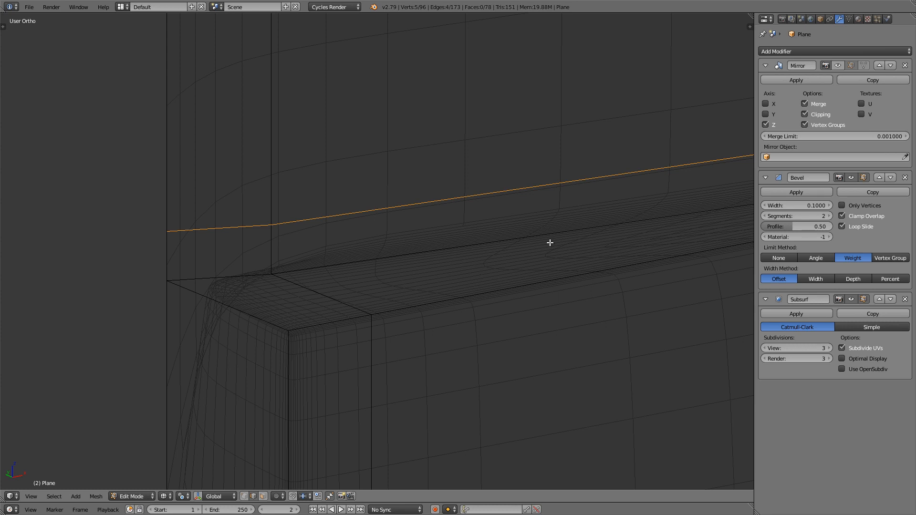
scroll(447, 269, down, 6)
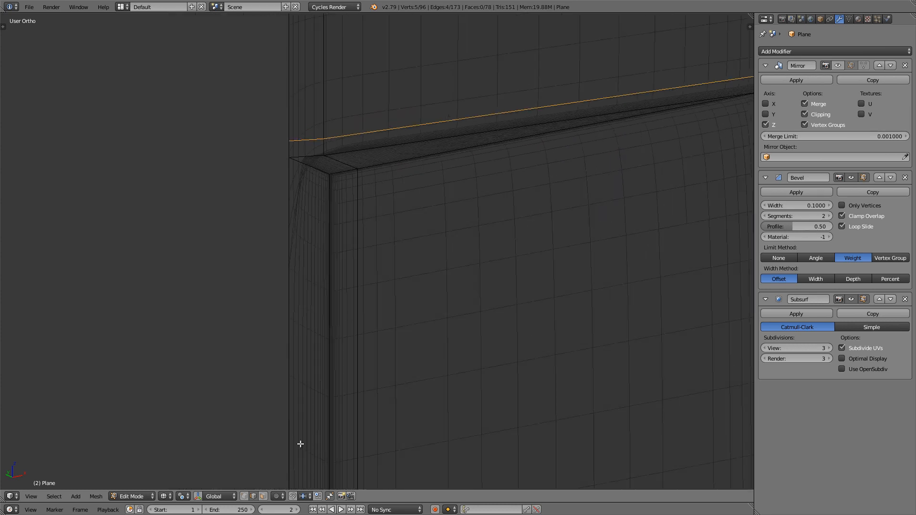
Step: Add a loop cut across the blade below the notch, slide it close to the notch's lower edge, and check it in solid shading
key(ctrl+r)
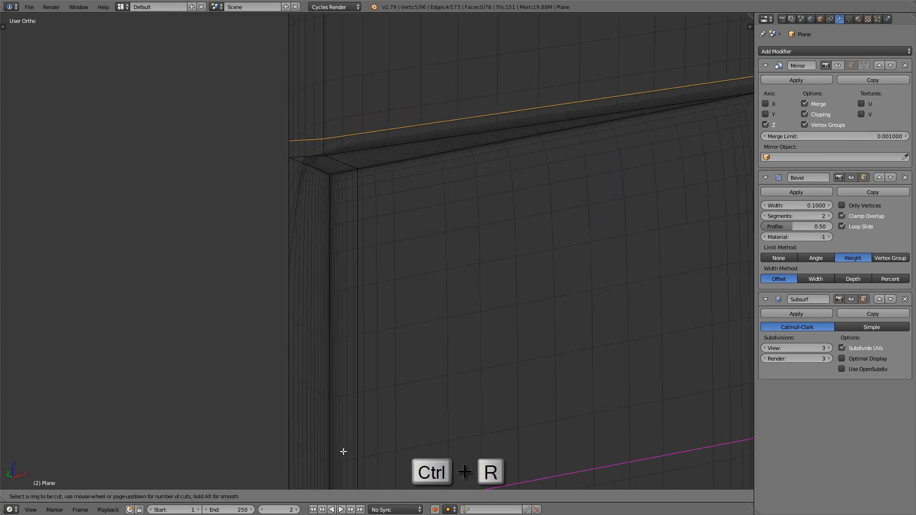
click(348, 453)
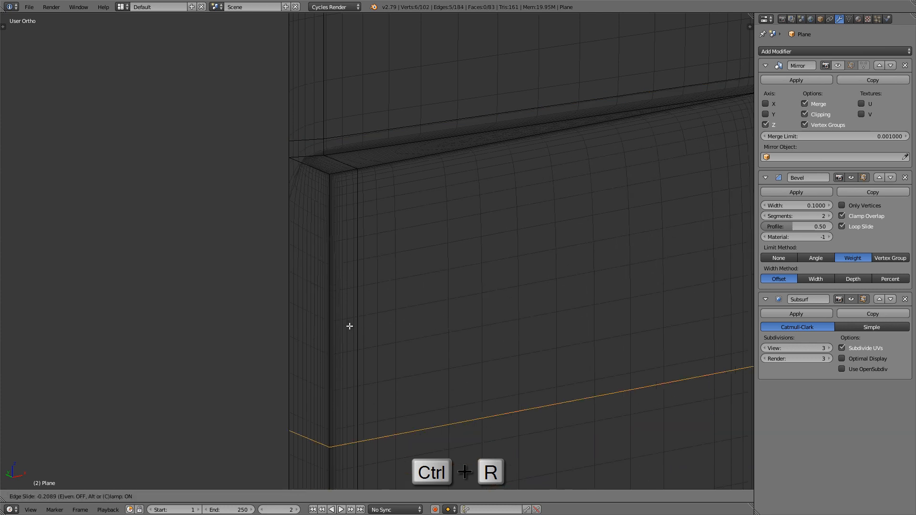
click(342, 126)
key(z)
shift+middle_drag(375, 152, 285, 329)
scroll(305, 319, down, 4)
key(Tab)
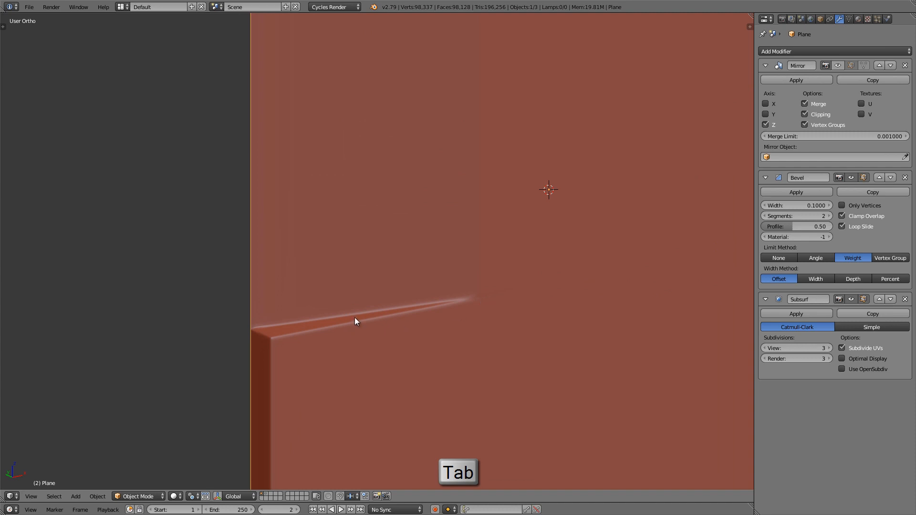
middle_drag(354, 316, 375, 312)
scroll(340, 311, down, 4)
scroll(307, 329, up, 3)
Step: In Edit Mode, select the continuous path of bevel-line edges from the notch's upper corner up to the blade tip
key(Tab)
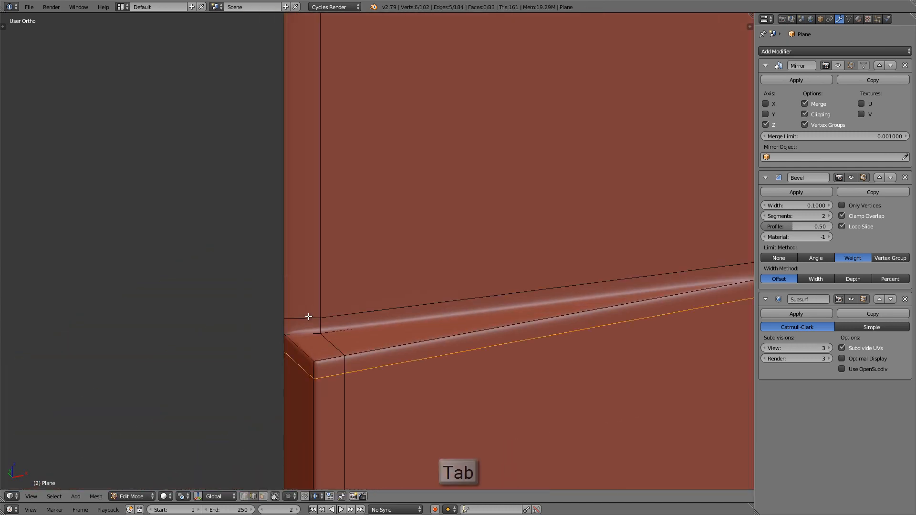
scroll(305, 315, up, 2)
middle_drag(309, 316, 326, 320)
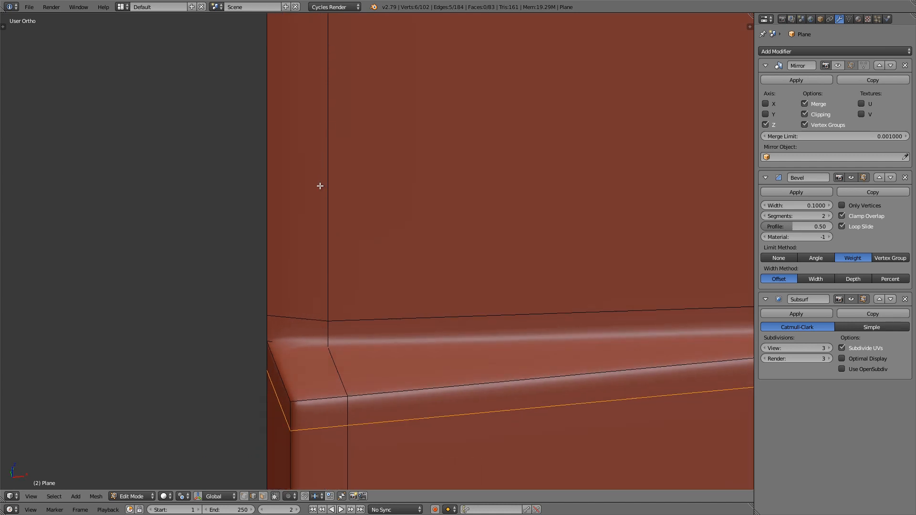
right_click(329, 332)
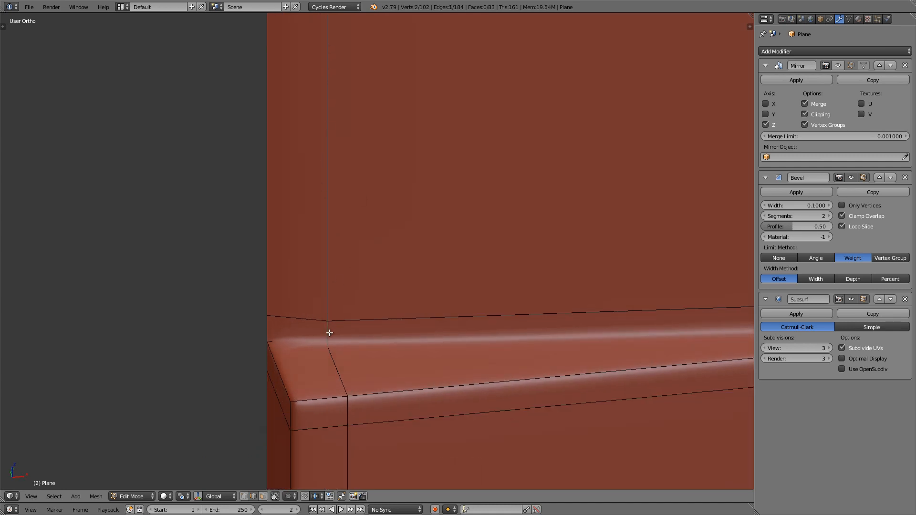
scroll(329, 325, down, 5)
middle_drag(330, 321, 356, 178)
scroll(354, 179, up, 4)
alt+right_click(355, 192)
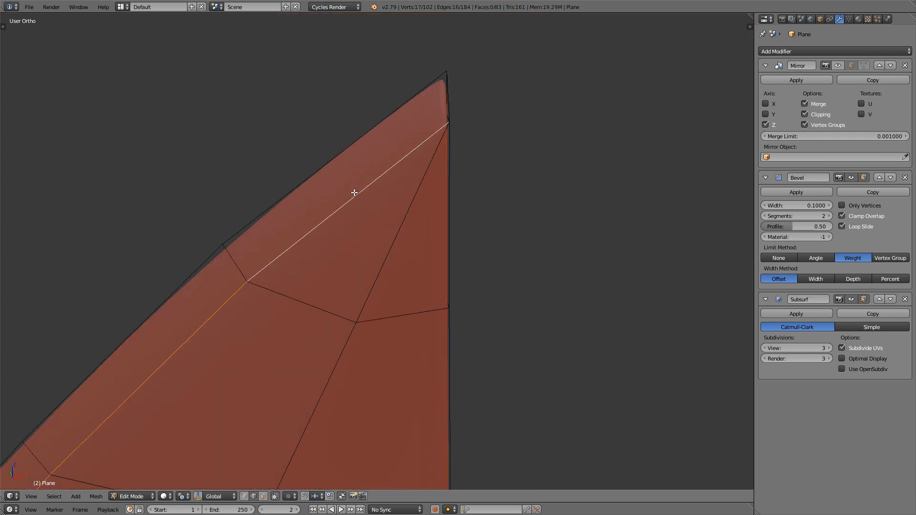
Step: Switch to wireframe display and set the mean crease of the selected bevel-line edges to 1.00
scroll(354, 193, down, 11)
shift+middle_drag(348, 263, 357, 159)
shift+middle_drag(297, 403, 322, 248)
shift+middle_drag(315, 362, 347, 285)
scroll(319, 335, up, 5)
scroll(323, 275, up, 4)
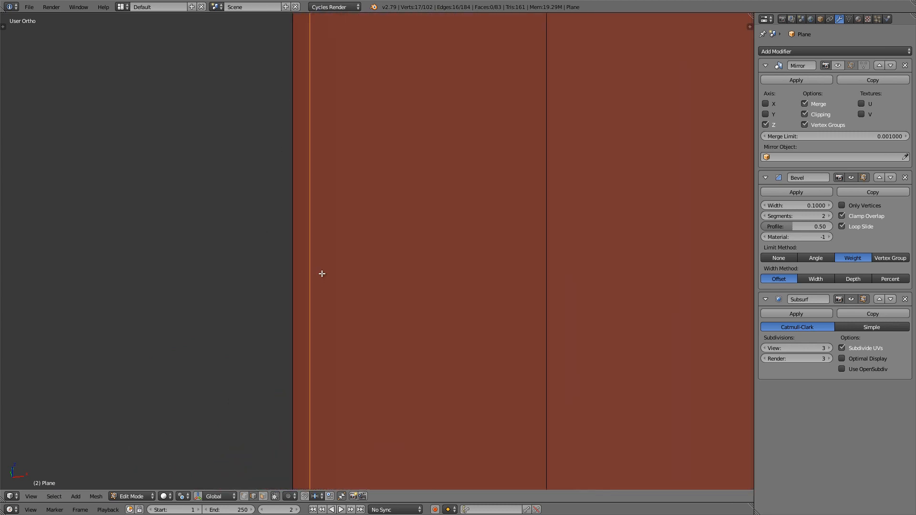
key(n)
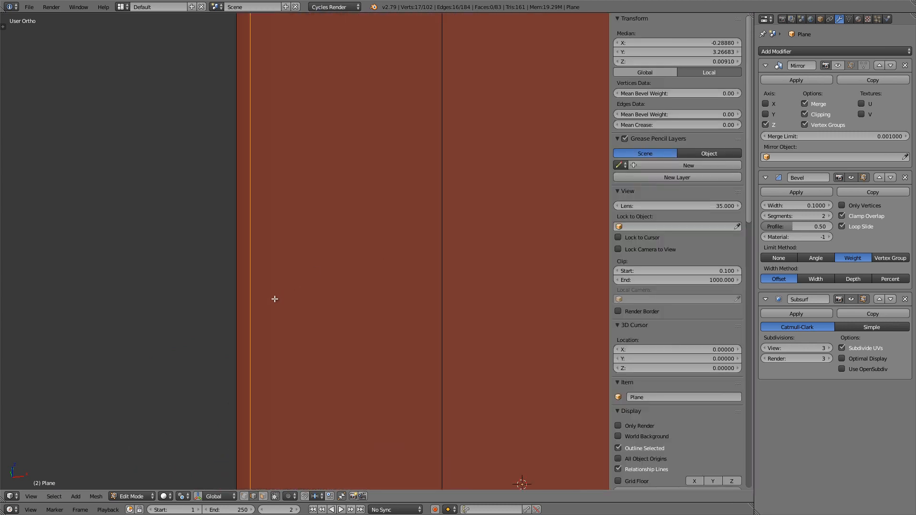
key(z)
middle_drag(252, 322, 253, 350)
scroll(257, 276, up, 7)
shift+middle_drag(261, 276, 236, 293)
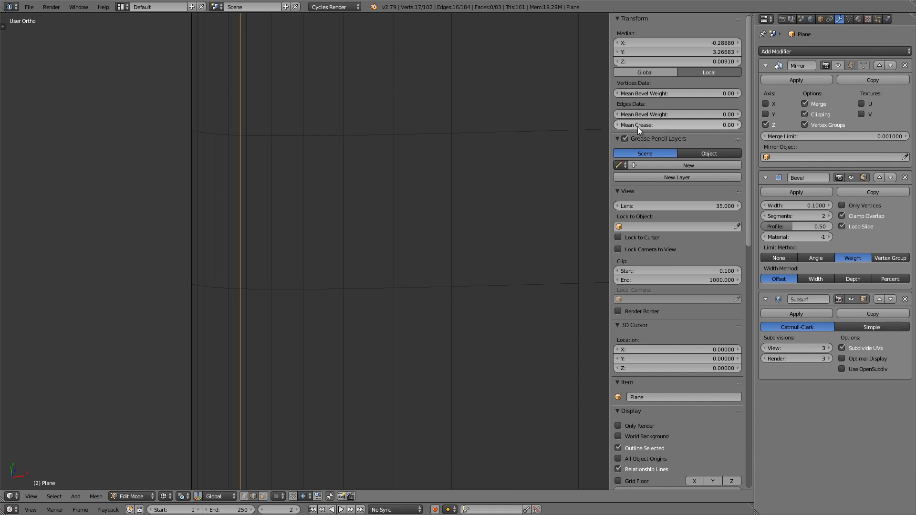
drag(635, 127, 367, 78)
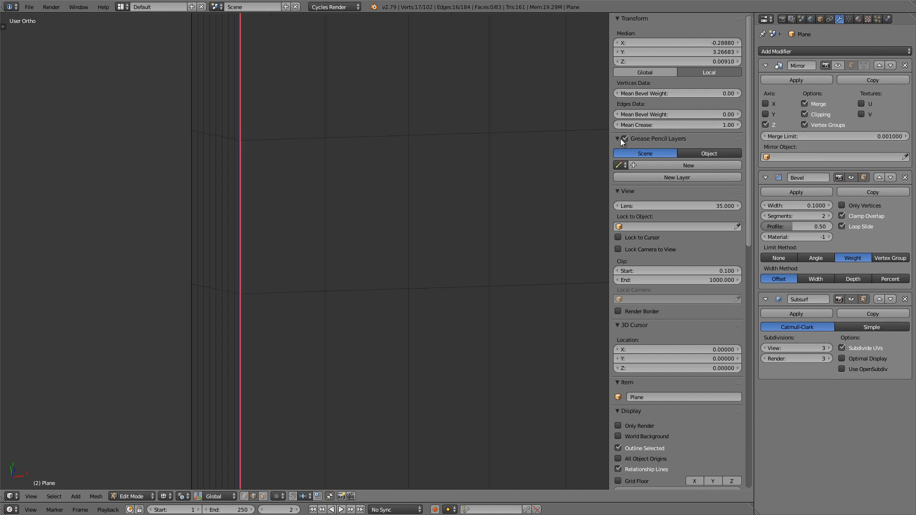
scroll(232, 287, up, 7)
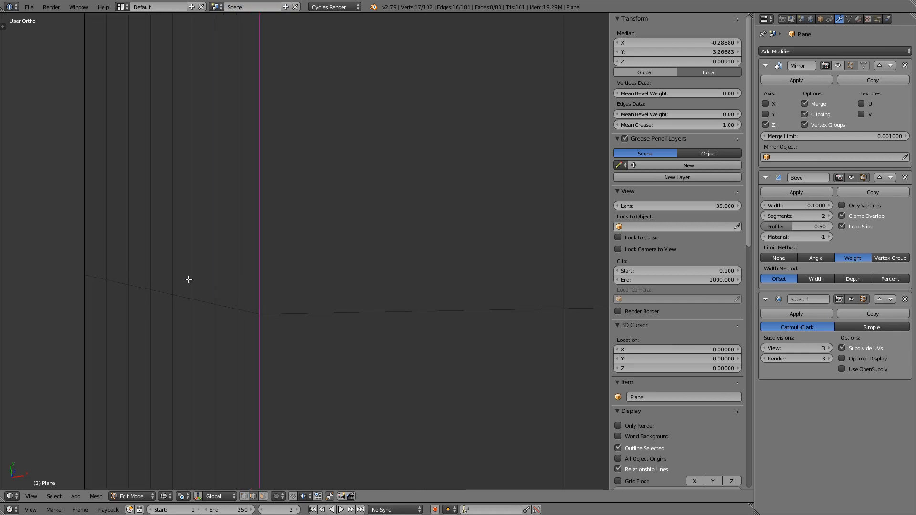
Step: Add the slanted edge across the notch face to the selection and set the mean crease to 1.00
scroll(208, 270, down, 7)
scroll(208, 270, down, 2)
middle_drag(208, 271, 247, 262)
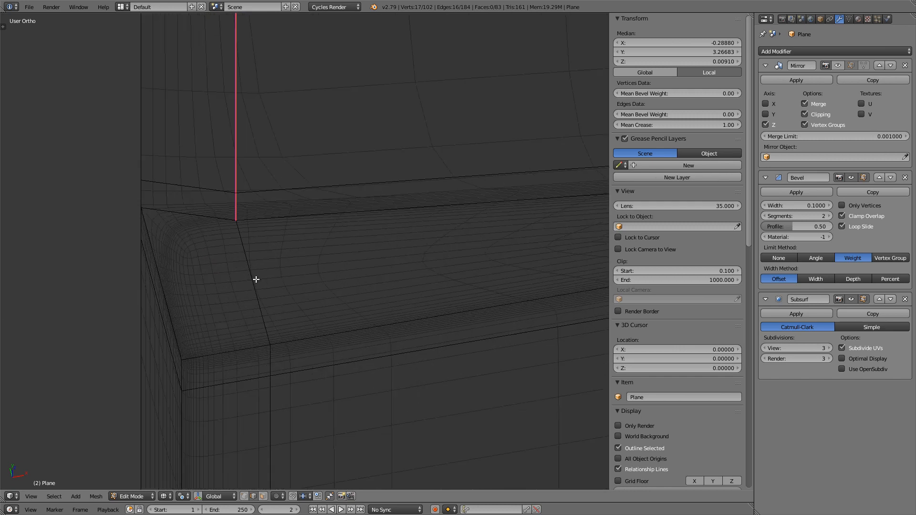
shift+right_click(256, 279)
drag(649, 126, 688, 122)
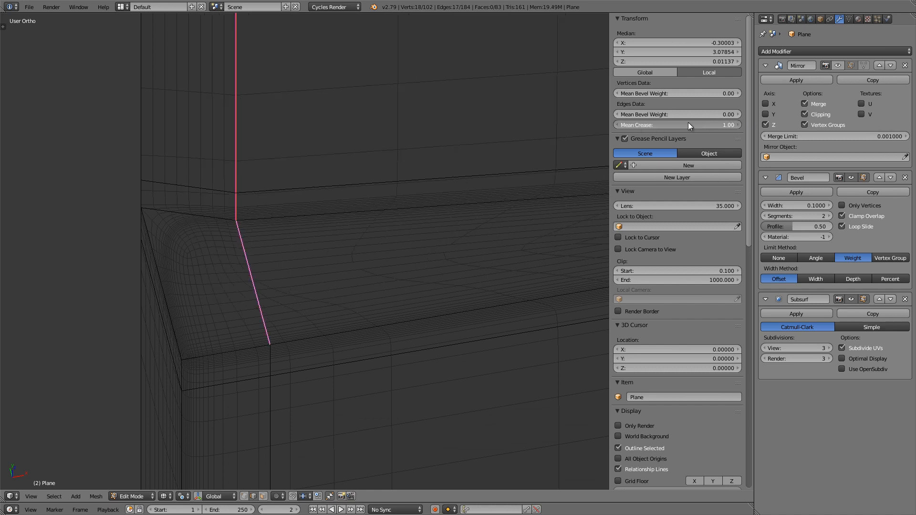
Step: Inspect the creased notch in solid shading in Object Mode and enable Auto Smooth for the blade mesh's normals
shift+scroll(218, 194, up, 2)
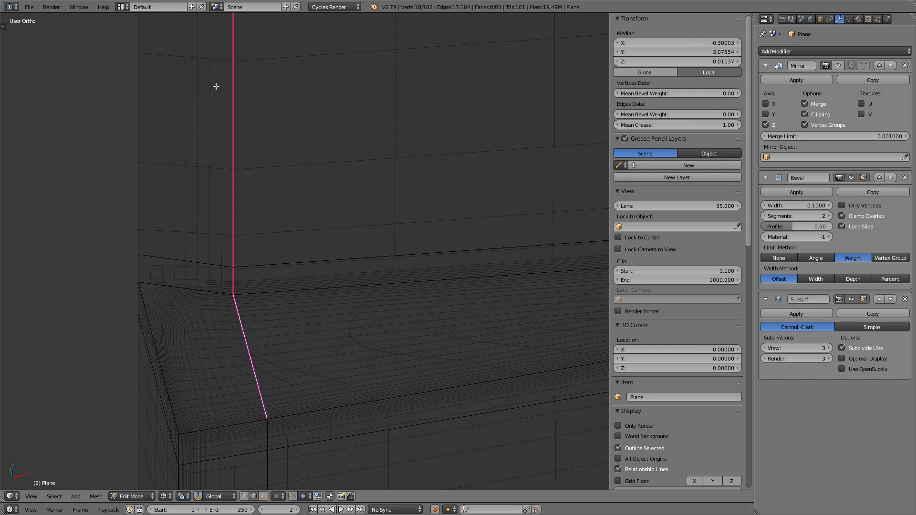
key(z)
scroll(202, 198, up, 3)
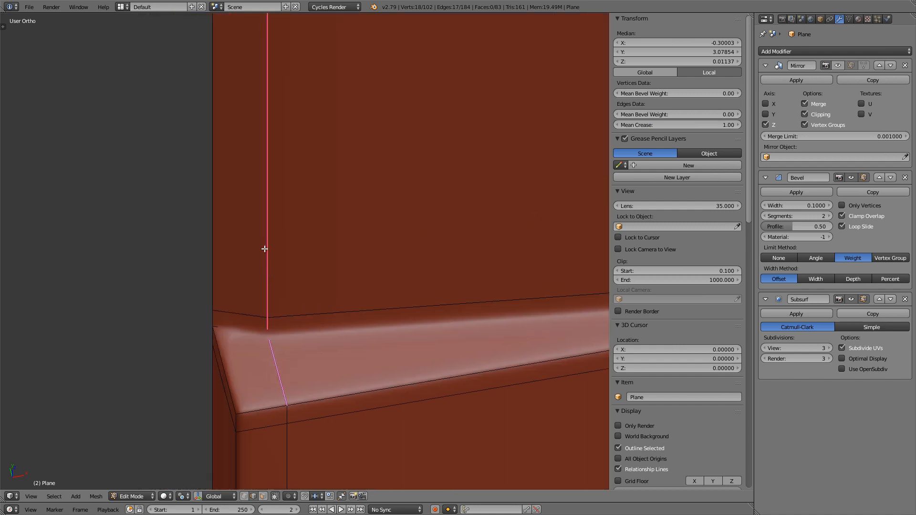
key(Tab)
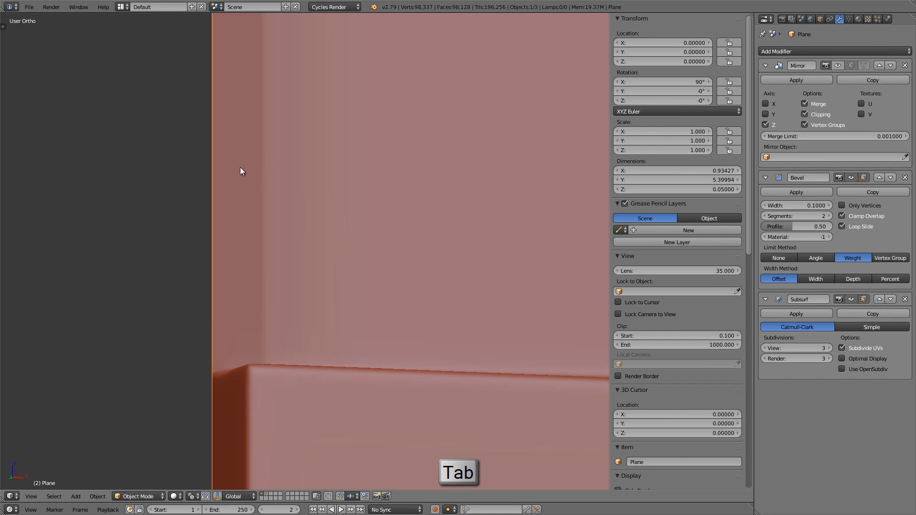
shift+middle_drag(271, 233, 272, 225)
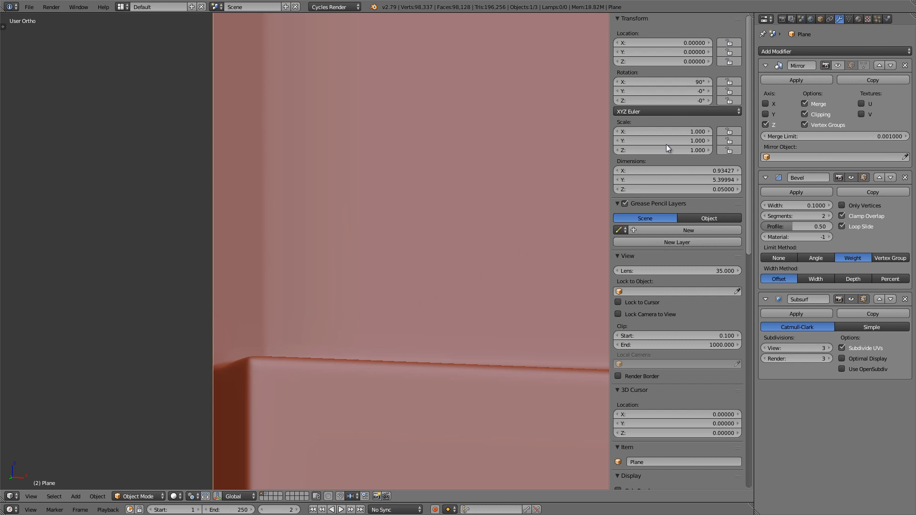
click(847, 19)
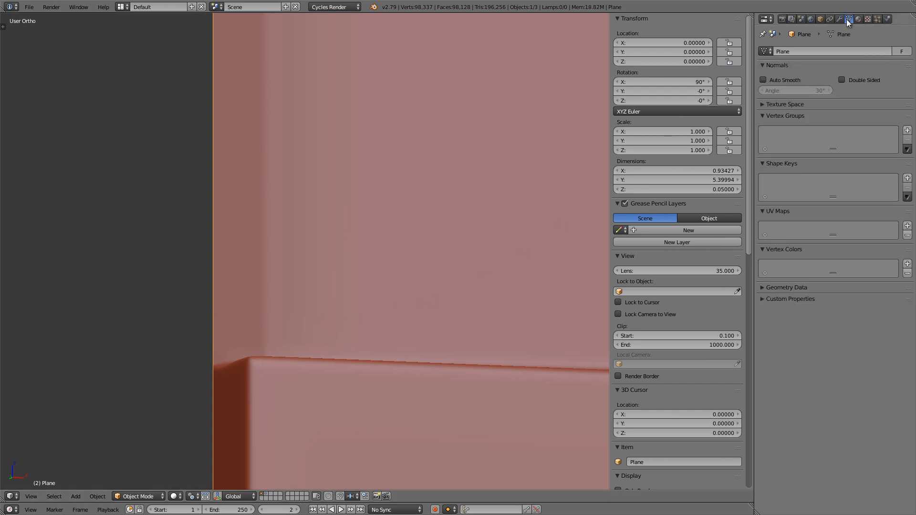
click(761, 80)
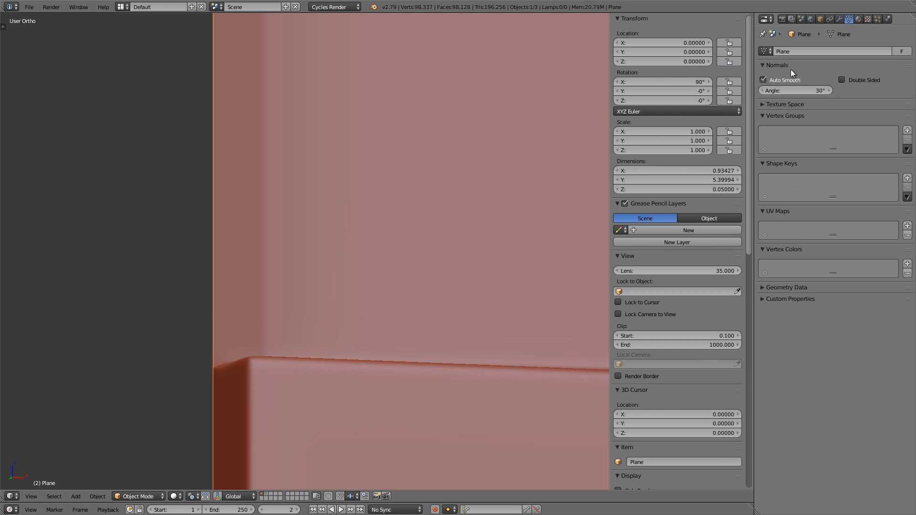
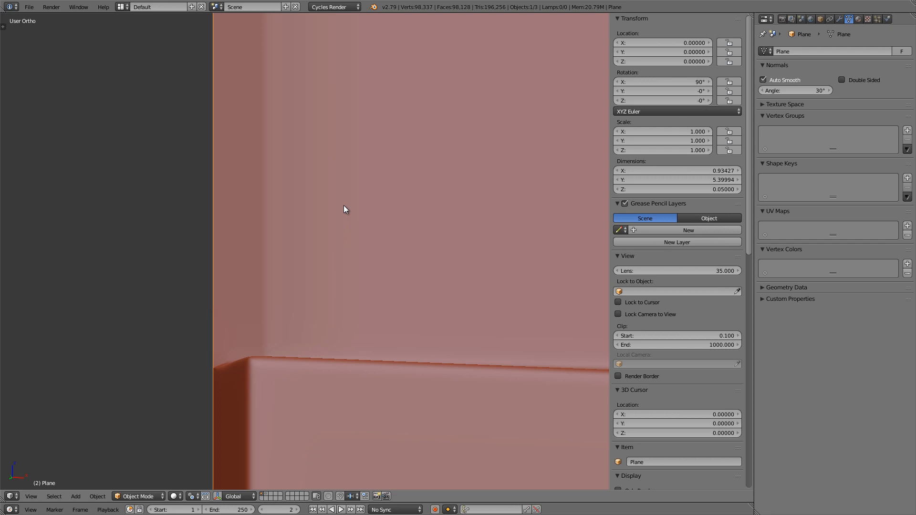
Step: Set the blade mesh's Auto Smooth angle to 180°
click(795, 90)
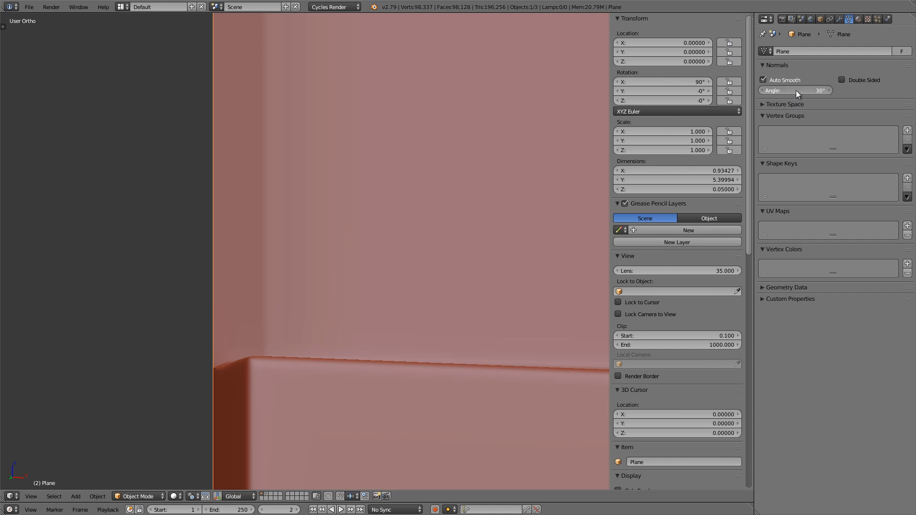
text(180)
key(Return)
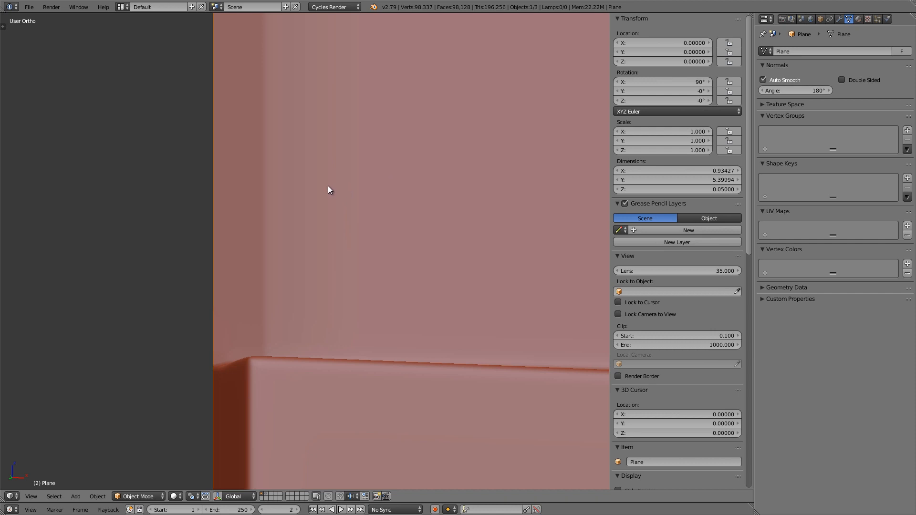
Step: Deselect the short ledge edge at the blade's base and mark the remaining selected long bevel-line edges as sharp
key(Tab)
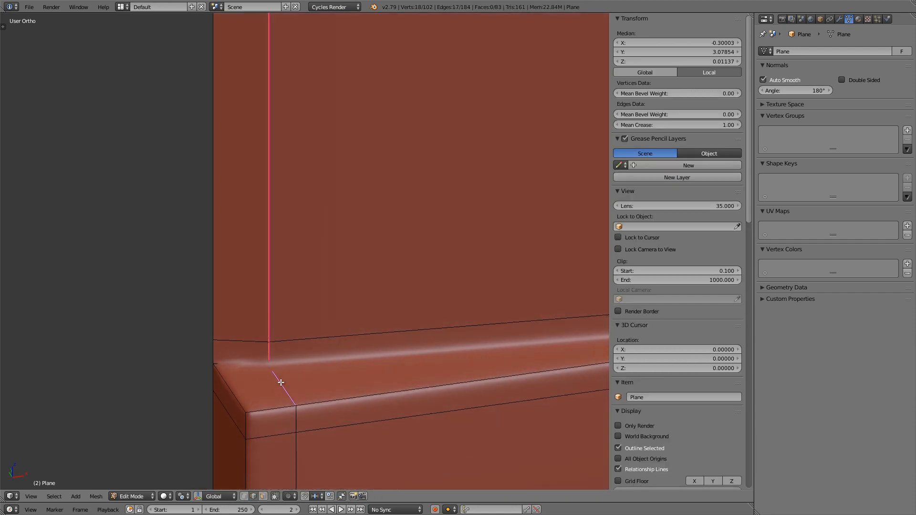
key(z)
shift+right_click(280, 384)
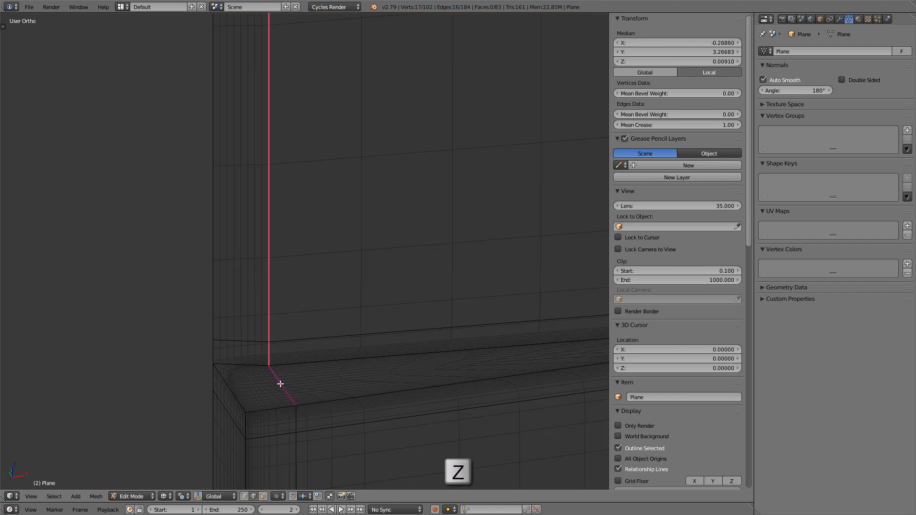
scroll(269, 369, down, 3)
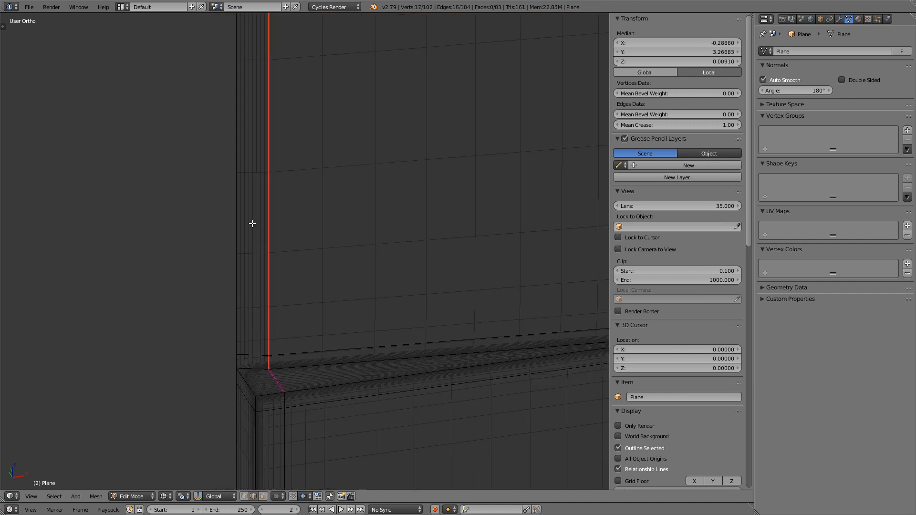
shift+middle_drag(267, 156, 262, 195)
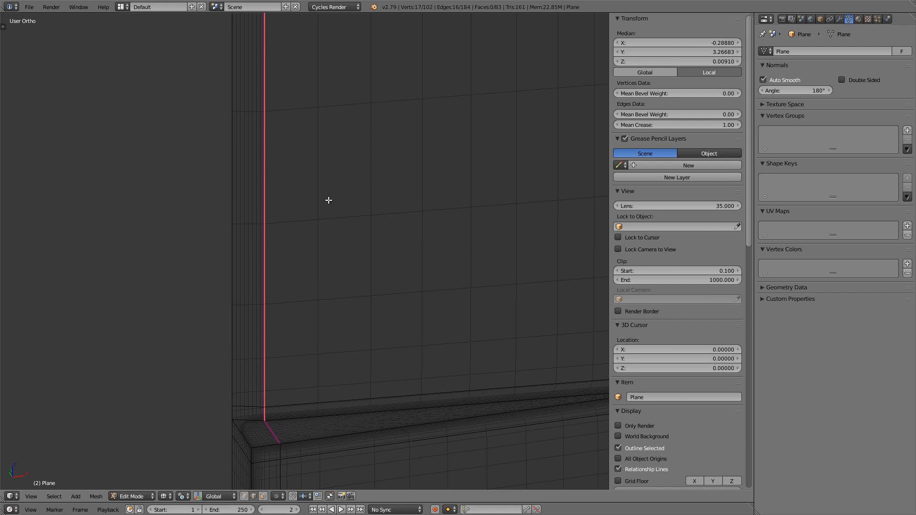
key(ctrl+e)
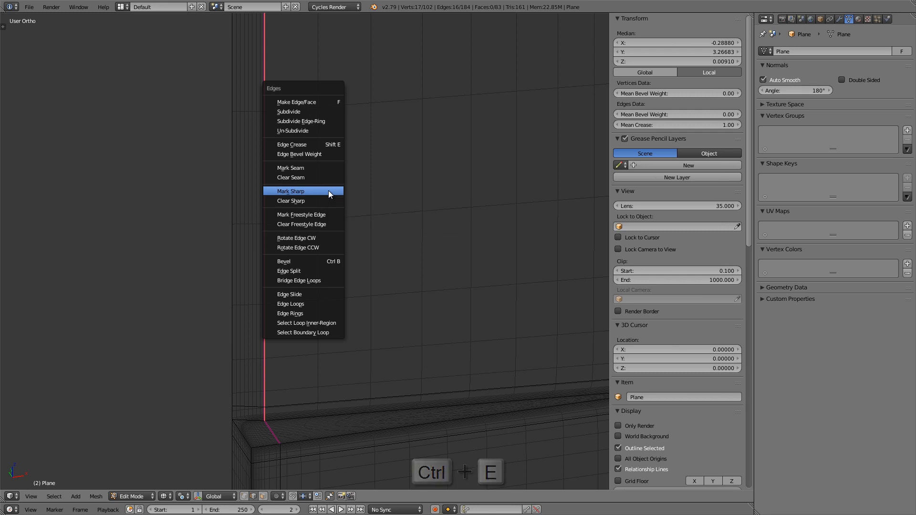
click(328, 192)
key(Tab)
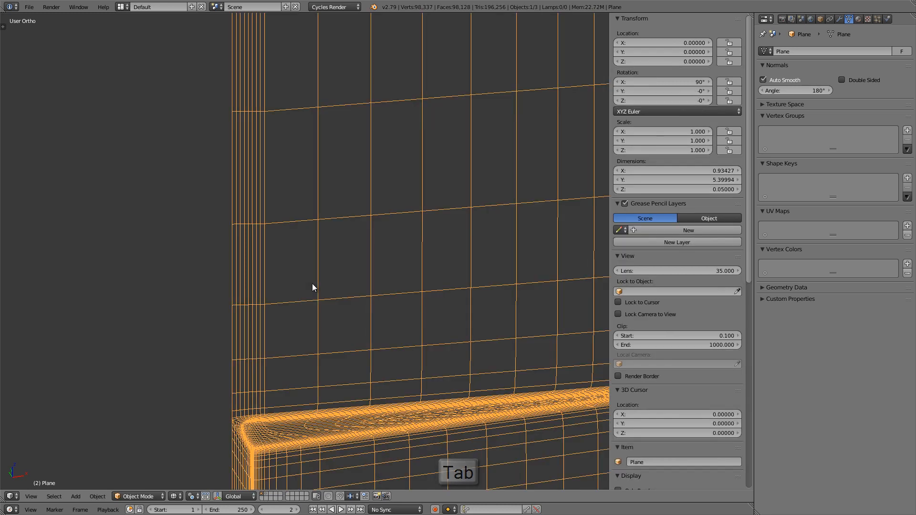
key(z)
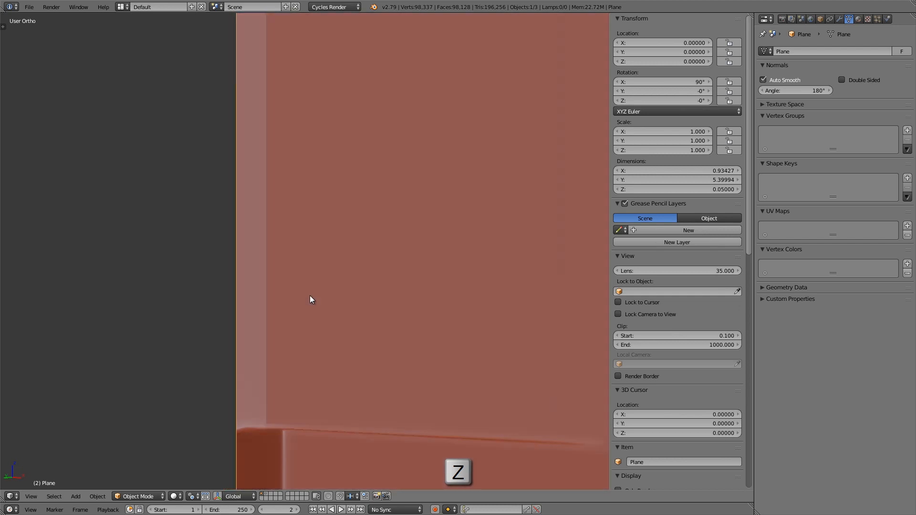
mouse_move(310, 296)
middle_down()
mouse_move(285, 313)
mouse_move(246, 312)
mouse_move(278, 299)
mouse_move(284, 270)
mouse_move(313, 300)
mouse_move(388, 177)
mouse_move(356, 281)
mouse_move(375, 128)
mouse_move(356, 123)
mouse_move(445, 55)
mouse_move(410, 110)
mouse_move(351, 315)
mouse_move(359, 292)
middle_up()
scroll(284, 269, down, 3)
scroll(344, 171, down, 6)
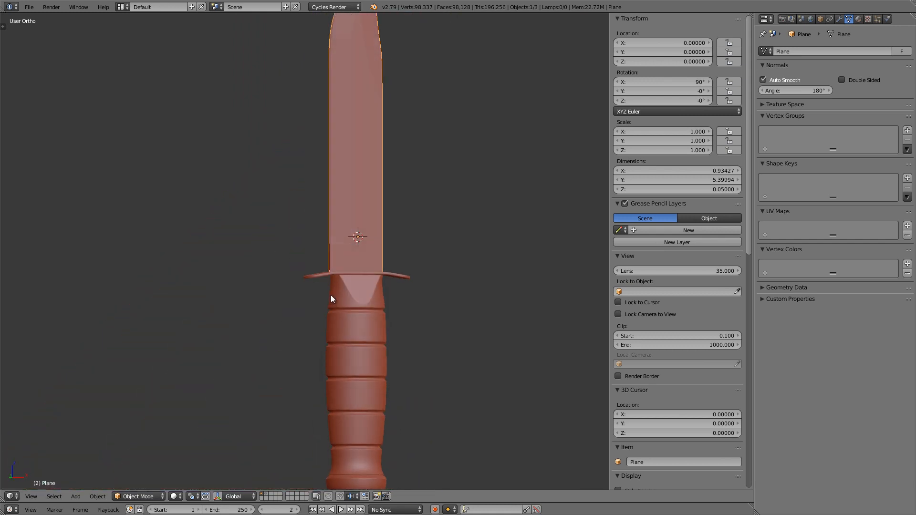
Step: Select the edge loop along the blade's outer cutting outline and set its mean crease to 1.00
scroll(335, 243, up, 10)
key(Tab)
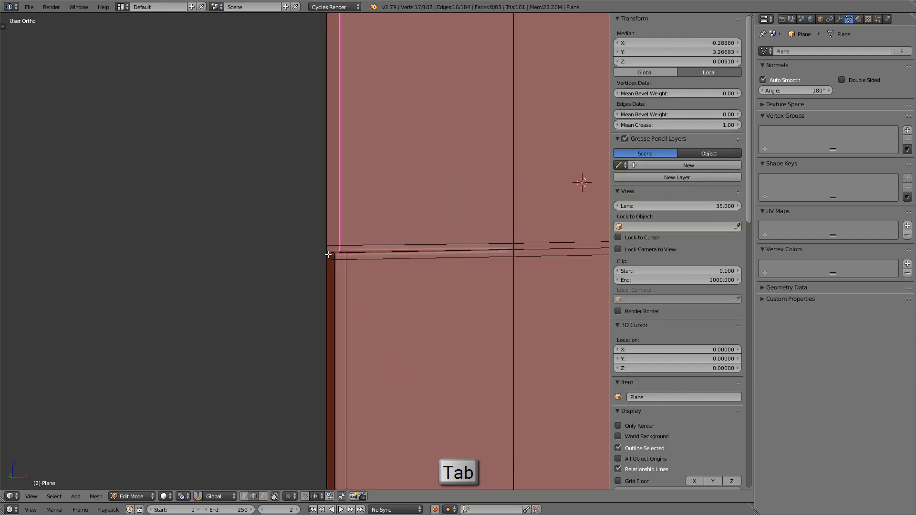
mouse_move(328, 262)
middle_down()
mouse_move(326, 253)
mouse_move(317, 270)
middle_up()
scroll(317, 270, up, 5)
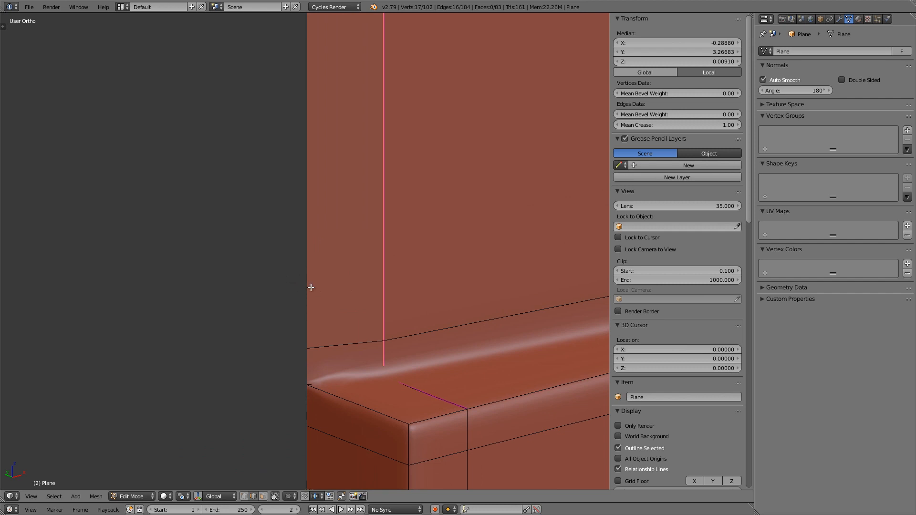
scroll(299, 270, down, 3)
alt+shift+click(296, 215)
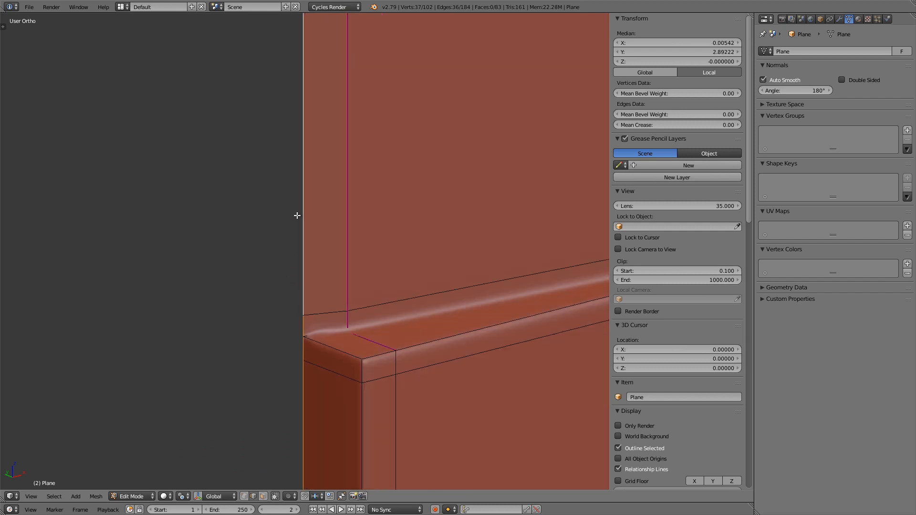
key(z)
scroll(297, 215, down, 5)
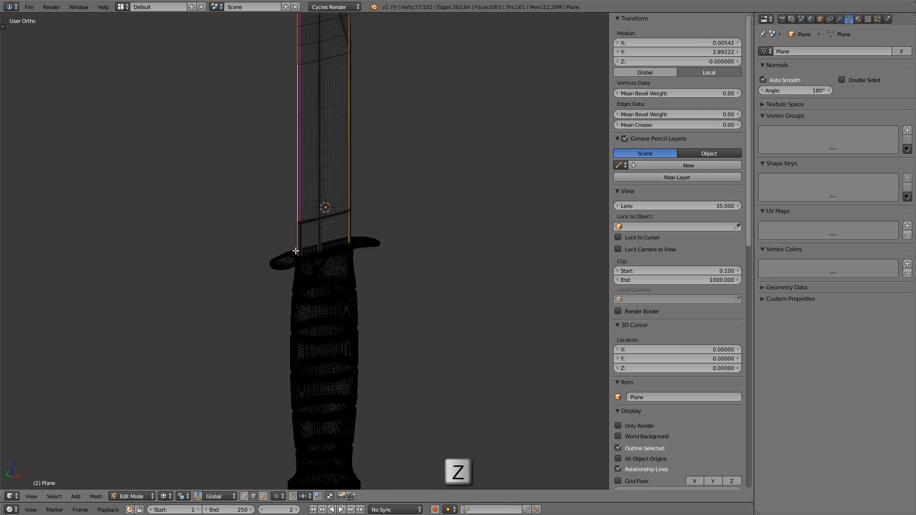
scroll(292, 304, up, 8)
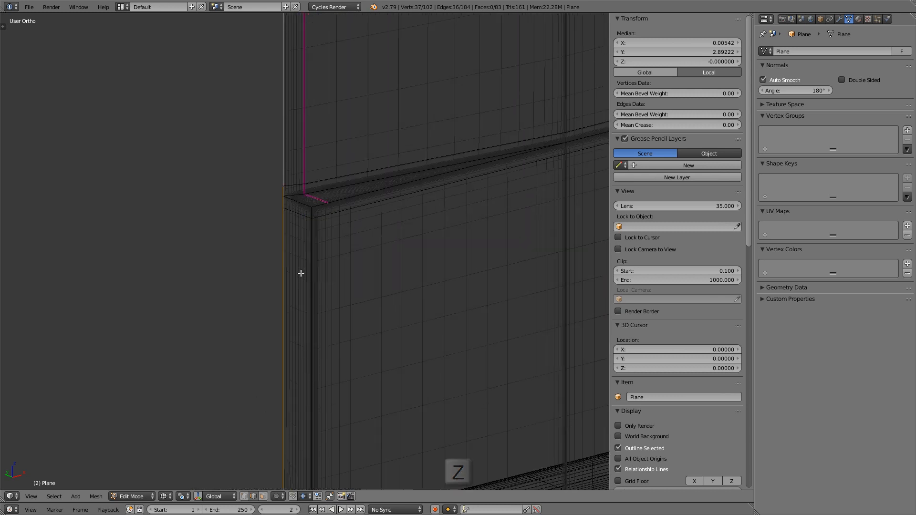
key(z)
mouse_move(286, 296)
middle_down()
mouse_move(332, 260)
mouse_move(301, 256)
middle_up()
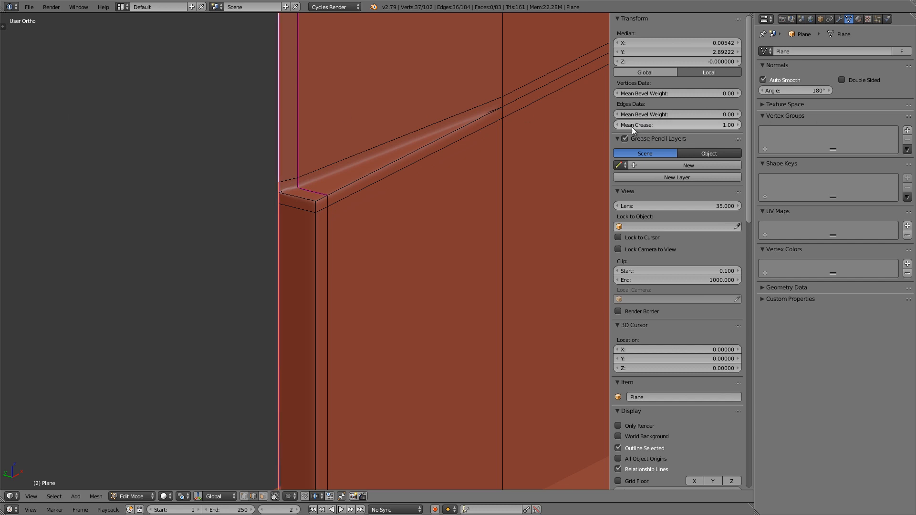
middle_drag(359, 171, 296, 206)
Step: Inspect the blade's tip and apply the blade's Bevel modifier in Object Mode
scroll(295, 206, down, 3)
scroll(252, 242, down, 7)
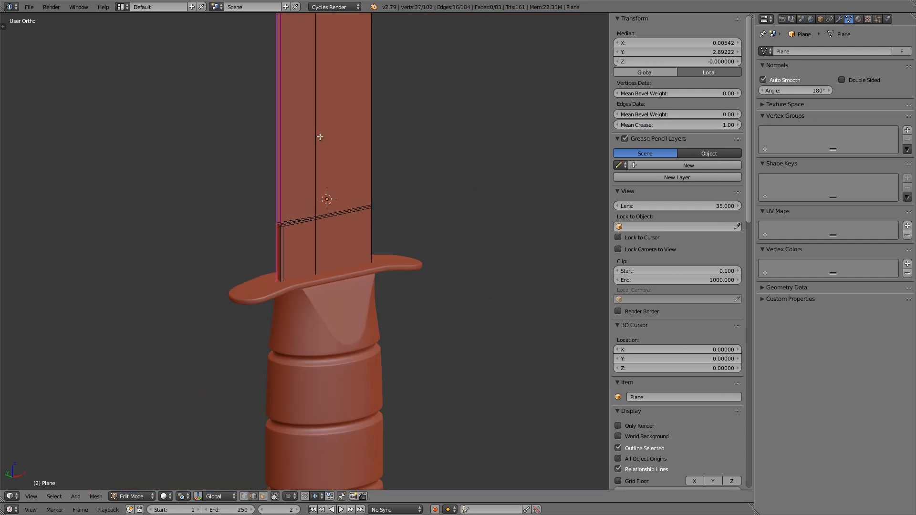
shift+middle_drag(331, 76, 337, 239)
shift+middle_drag(356, 39, 364, 243)
scroll(370, 139, up, 4)
scroll(373, 115, up, 7)
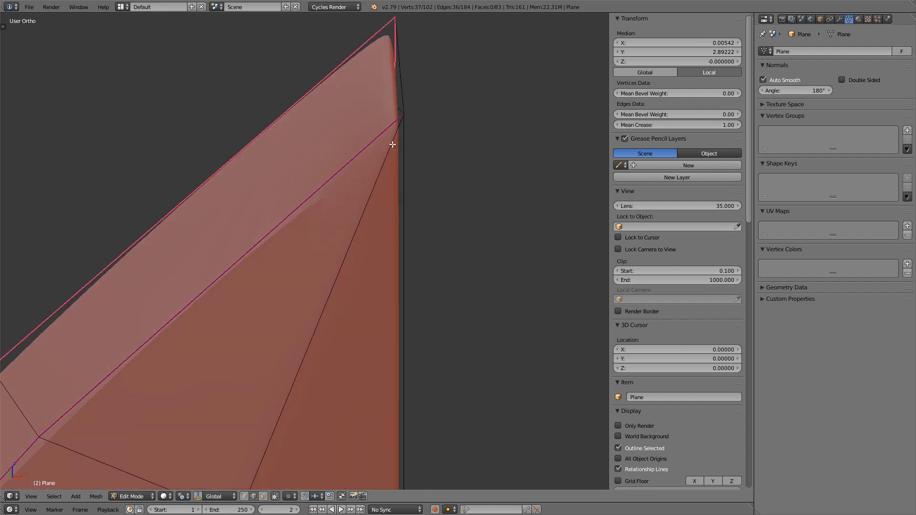
middle_drag(348, 182, 385, 156)
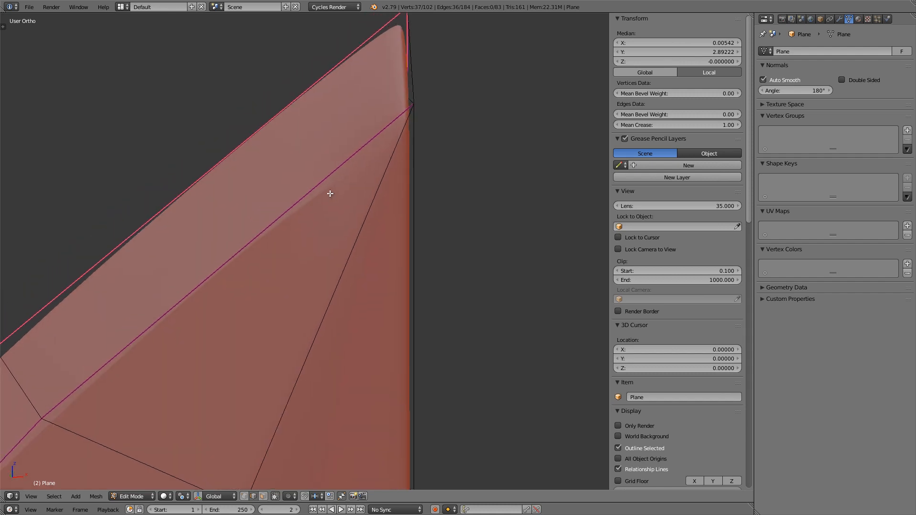
key(Tab)
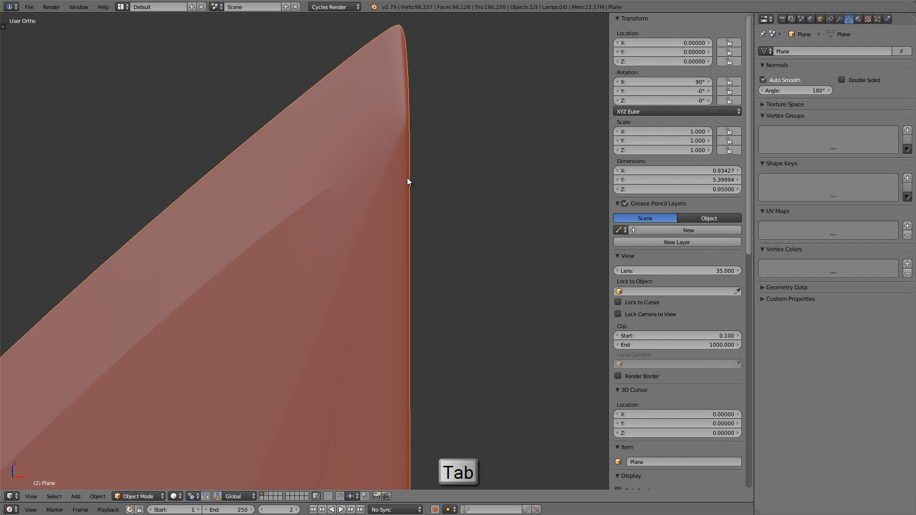
click(839, 19)
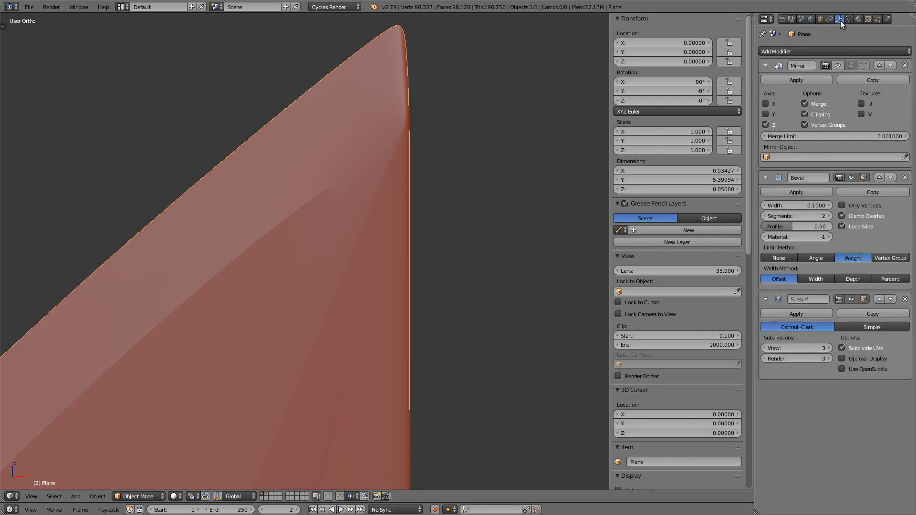
click(800, 193)
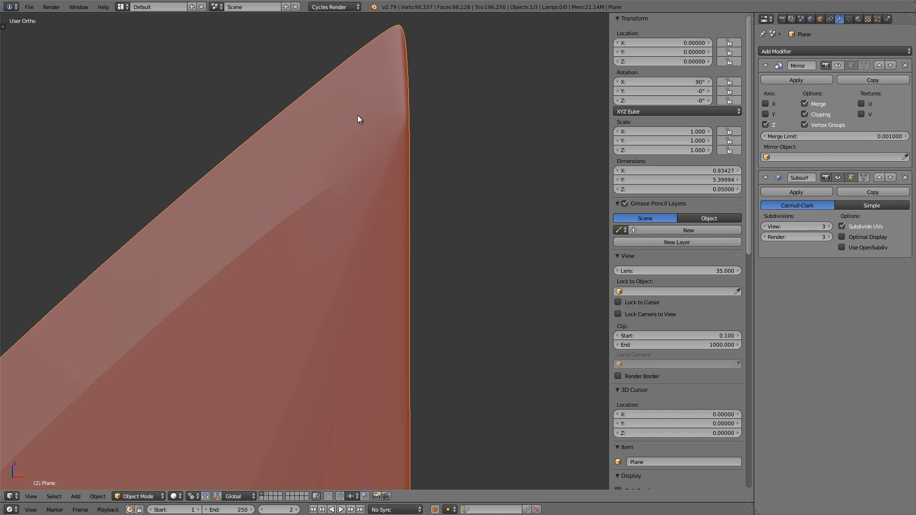
Step: Crease the short edge that continues the bevel line near the blade tip to 1.00 and mark it sharp
key(Tab)
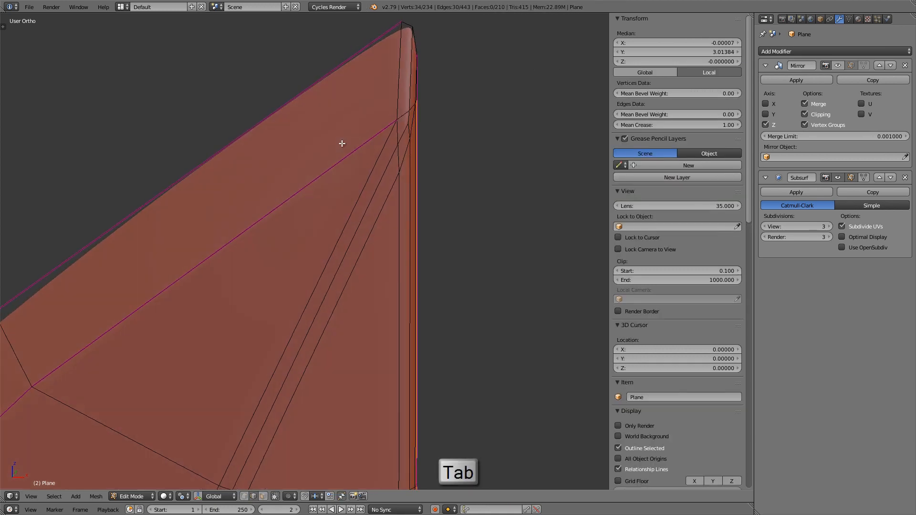
shift+middle_drag(361, 175, 335, 211)
ctrl+middle_drag(335, 210, 340, 200)
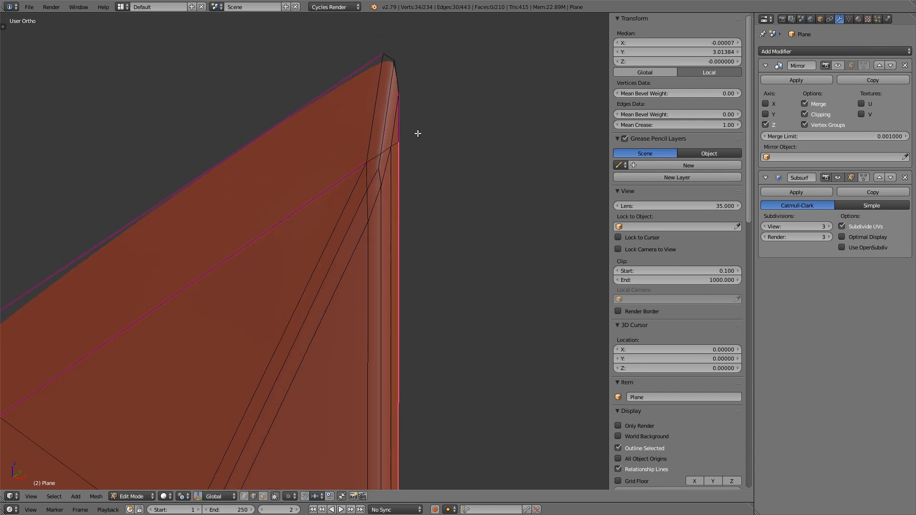
scroll(355, 155, up, 4)
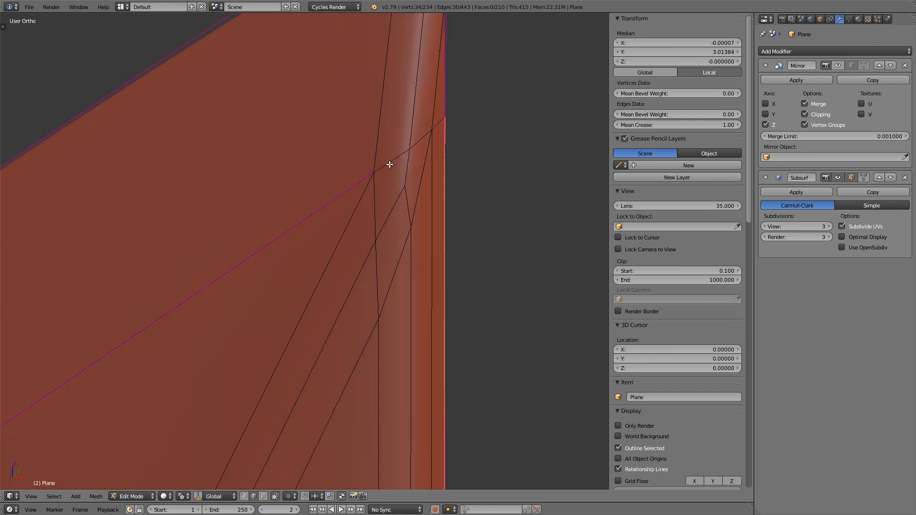
right_click(387, 162)
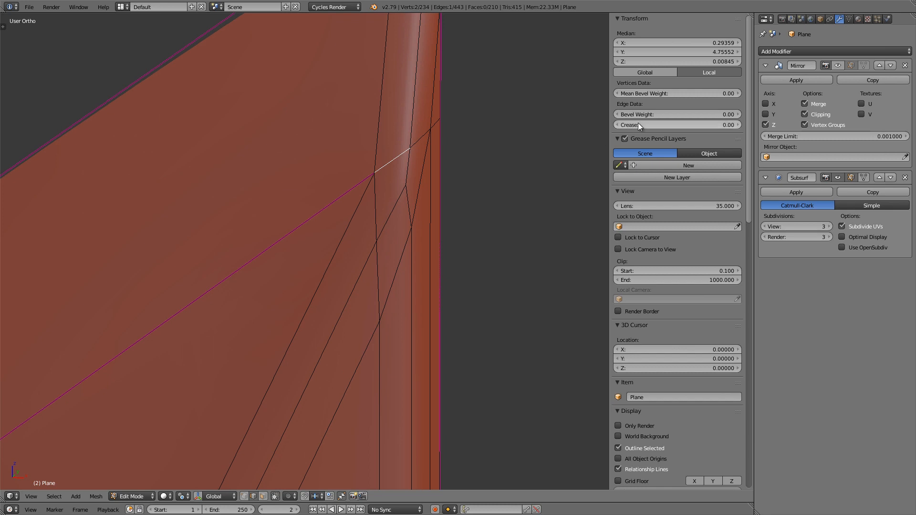
drag(637, 123, 543, 73)
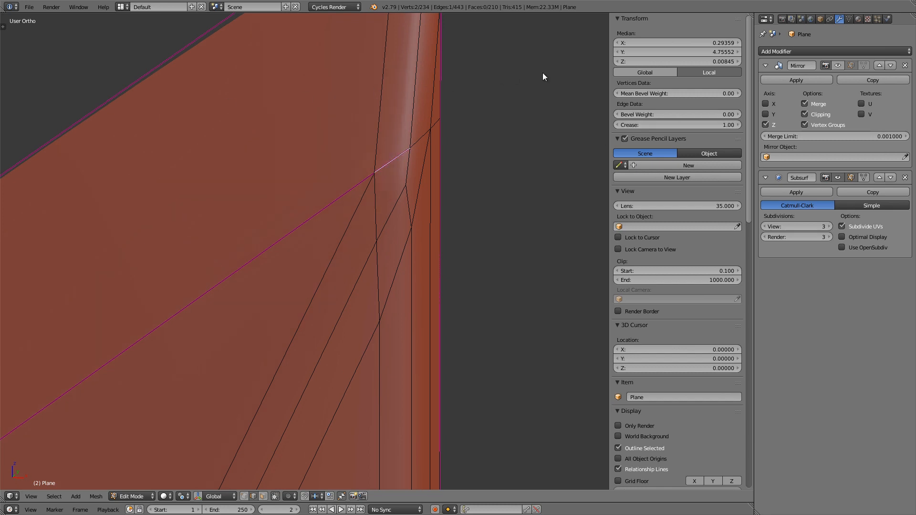
key(ctrl+e)
click(409, 143)
key(Tab)
mouse_move(423, 153)
middle_down()
mouse_move(438, 150)
mouse_move(399, 153)
mouse_move(390, 137)
mouse_move(350, 178)
middle_up()
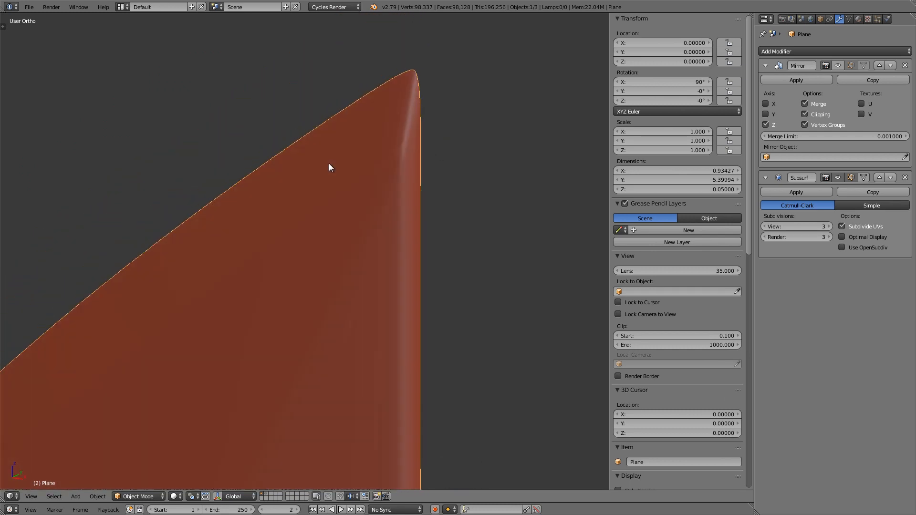
Step: Select the two short outline edges around the blade's tip and set their mean crease to 1.00
key(Tab)
shift+middle_drag(405, 113, 376, 155)
scroll(377, 155, up, 3)
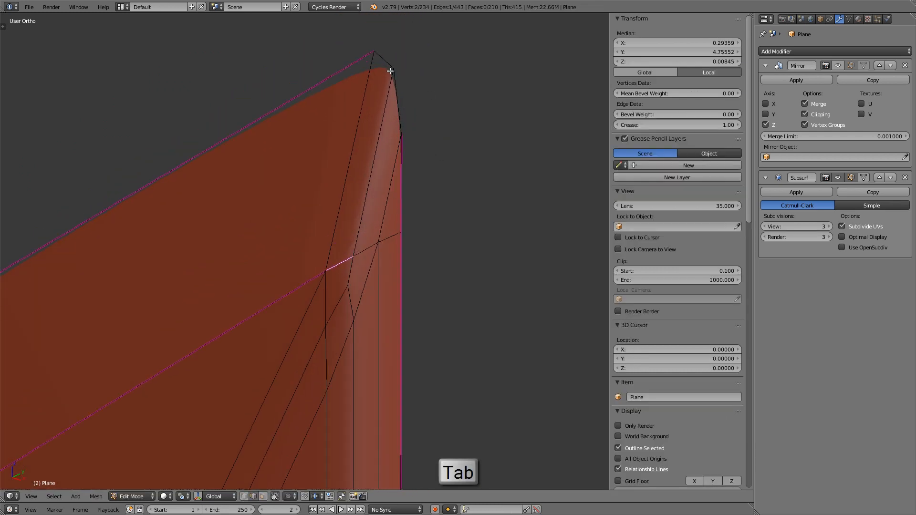
right_click(388, 63)
shift+right_click(402, 90)
shift+middle_drag(394, 98, 384, 117)
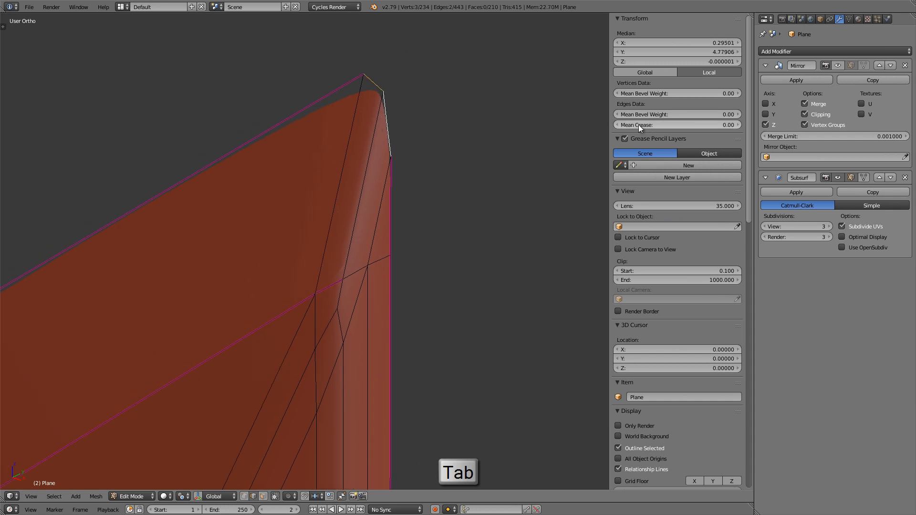
drag(639, 124, 399, 99)
scroll(393, 122, down, 3)
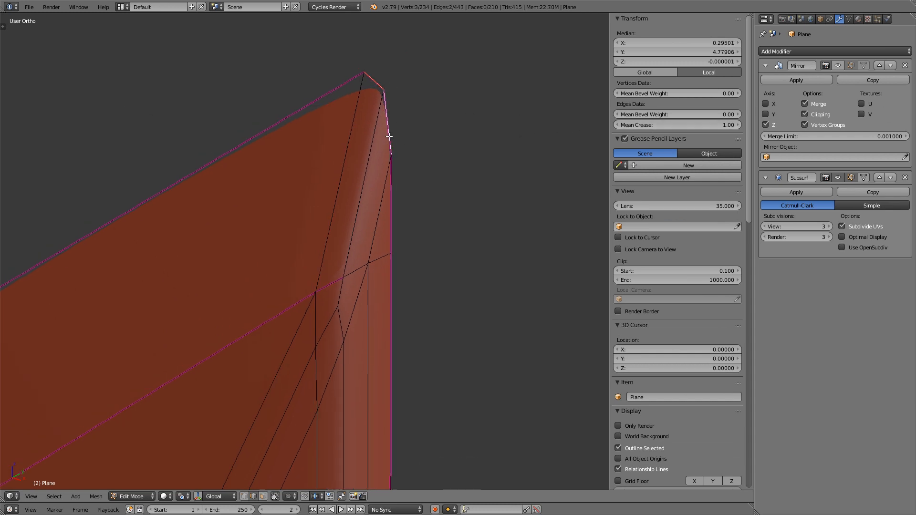
Step: Compare the blade tip from the front in Object Mode with the reference image and the objects on layer 2
key(1)
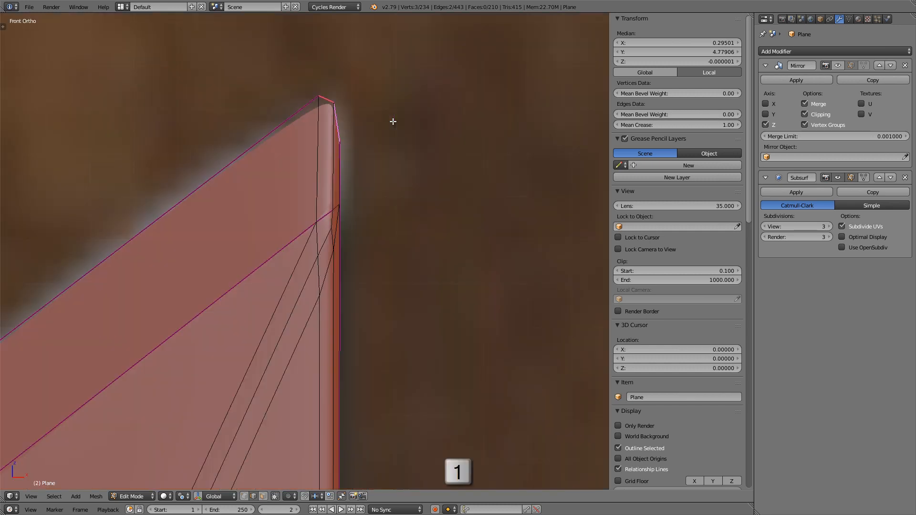
shift+middle_drag(328, 140, 348, 150)
scroll(348, 150, up, 1)
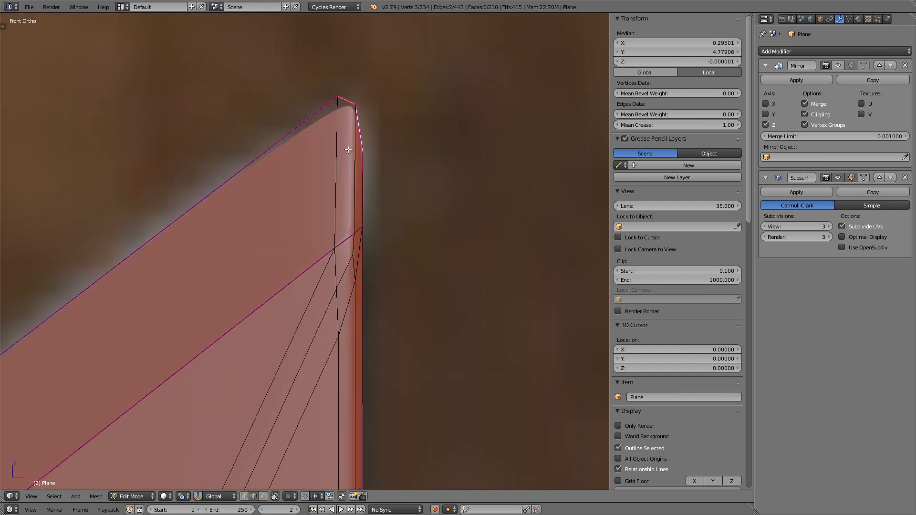
key(Tab)
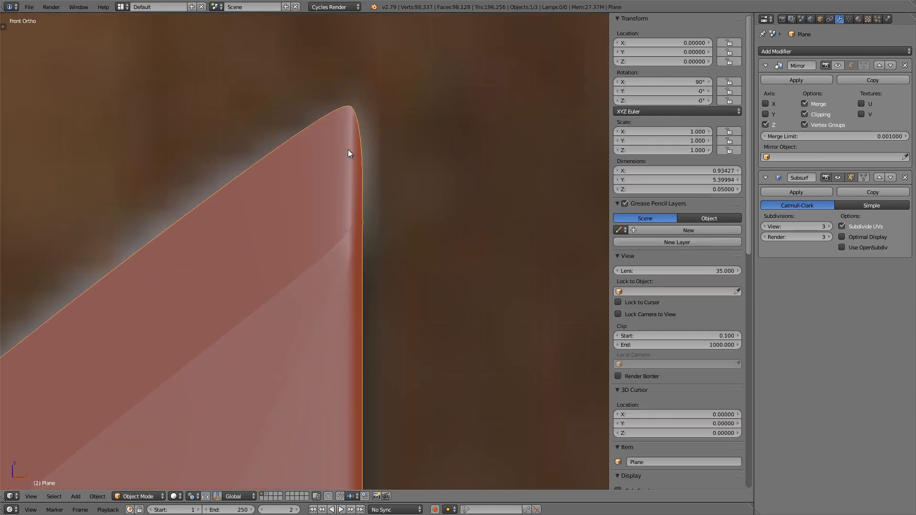
key(shift+2)
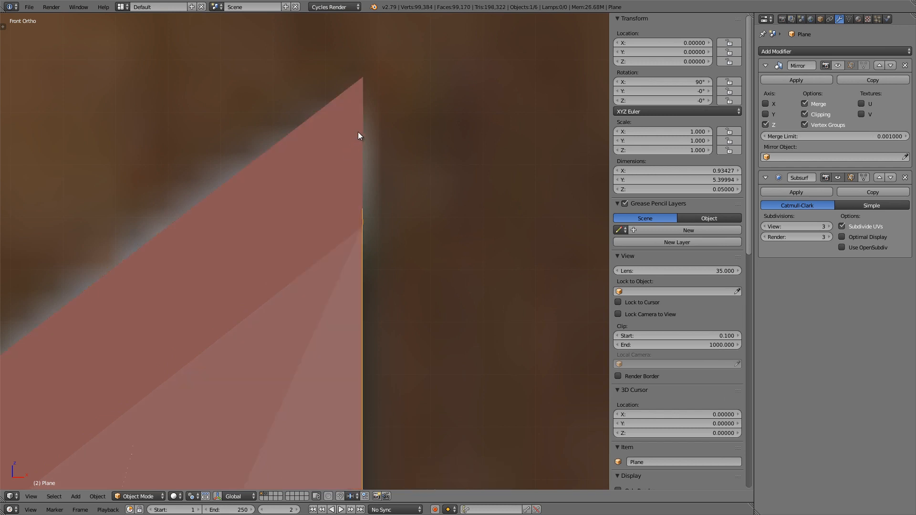
Step: Move the blade's inner tip vertex straight up along Z by about 0.004 units to line up with the sloped edge
key(z)
scroll(355, 92, up, 2)
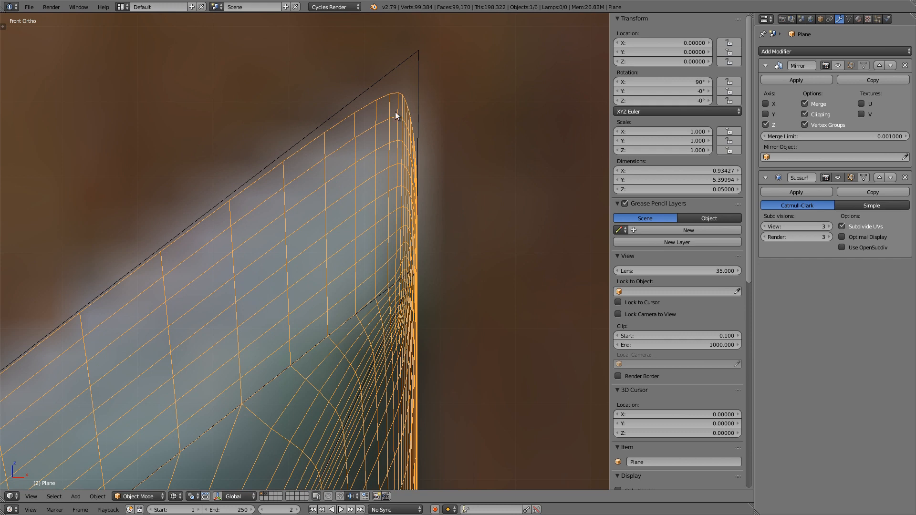
key(Tab)
shift+middle_drag(396, 112, 385, 135)
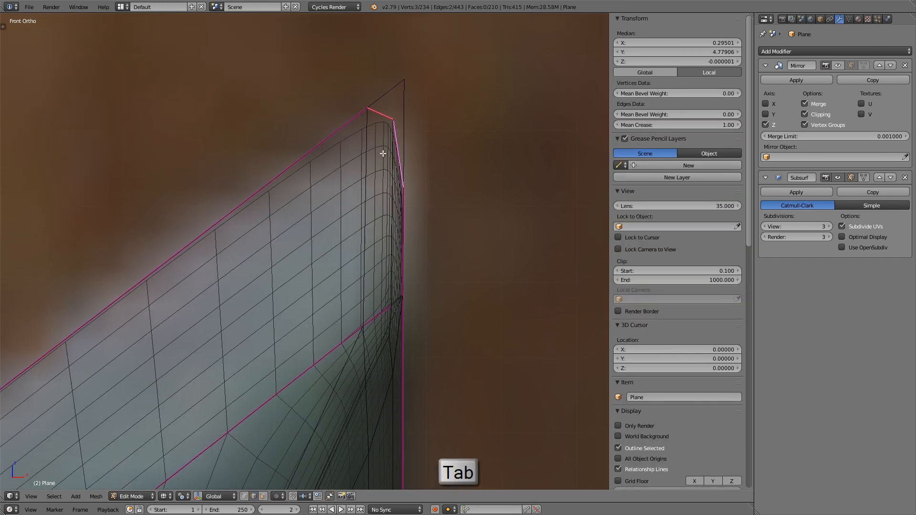
click(245, 497)
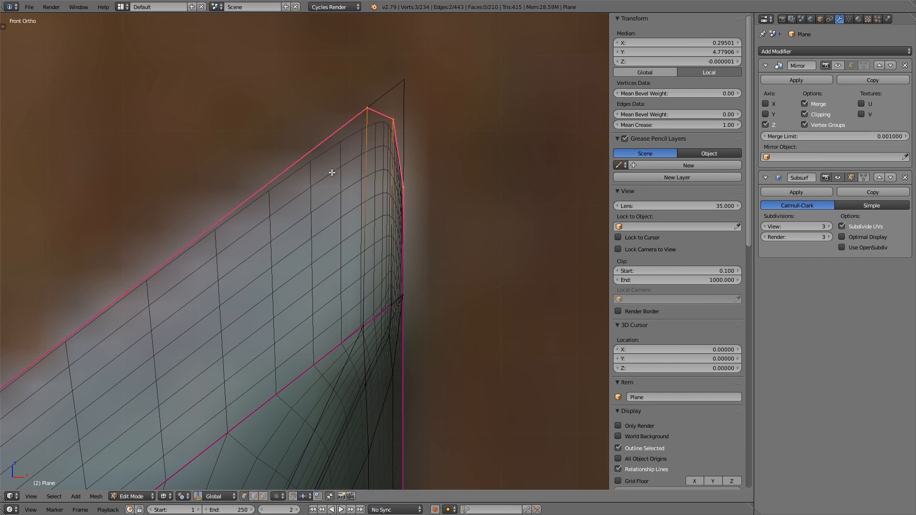
right_click(390, 120)
key(g)
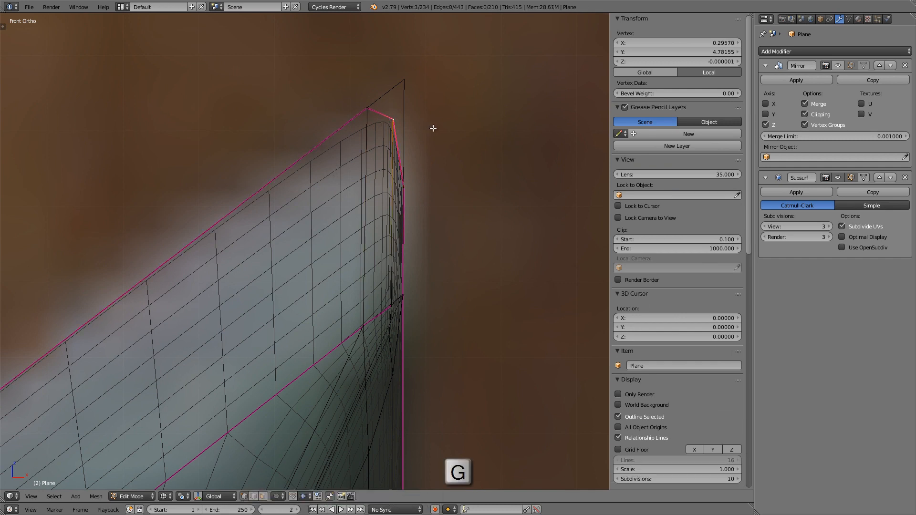
key(z)
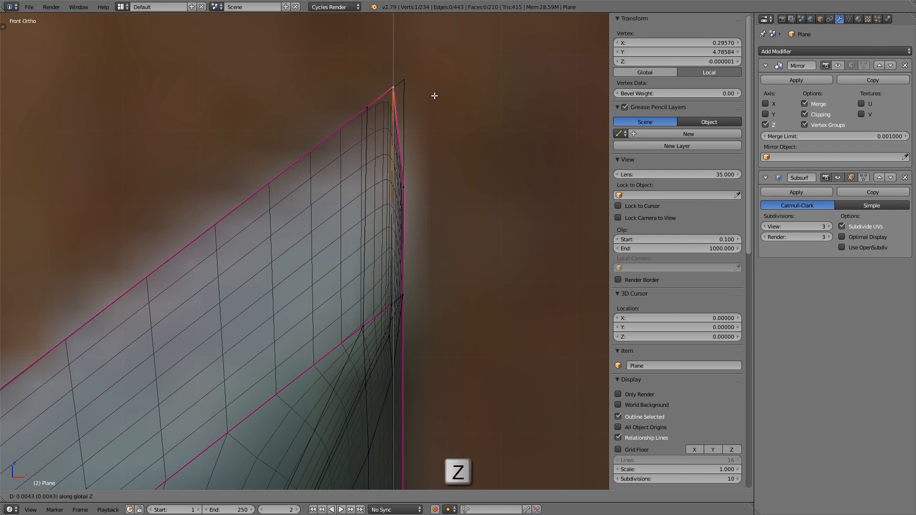
click(434, 97)
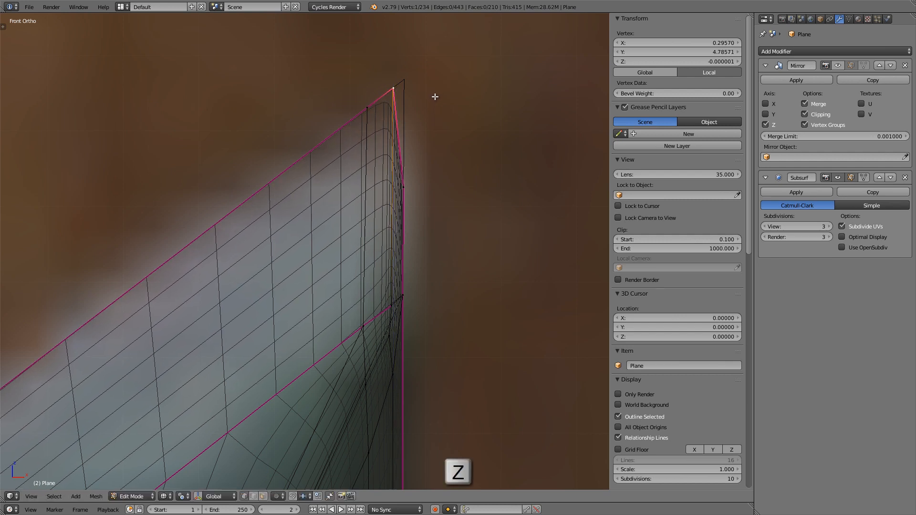
Step: Move the outer vertex below the blade tip straight up along Z by about 0.014 units to the tip corner
right_click(413, 184)
key(g)
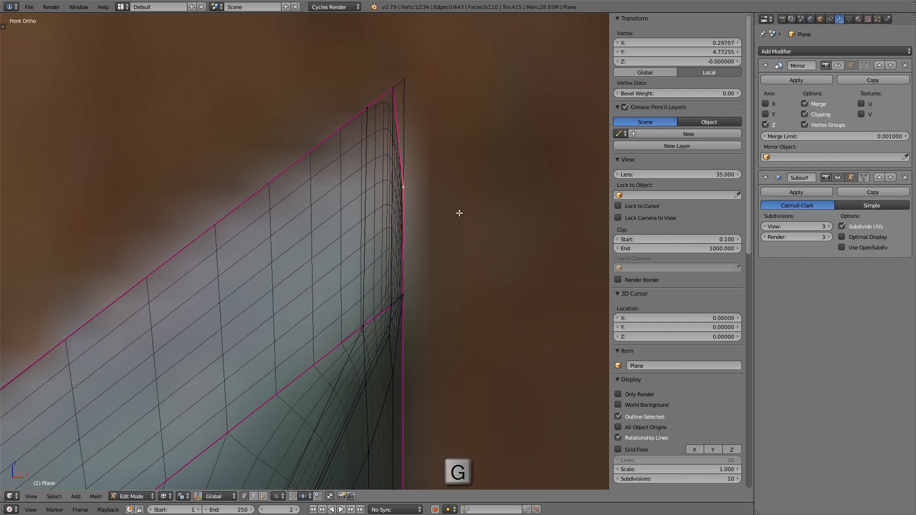
key(z)
click(468, 107)
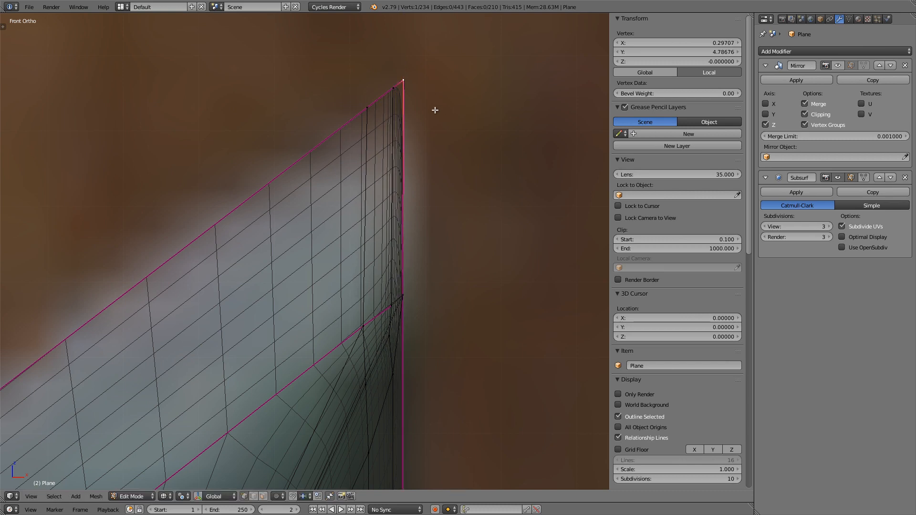
key(Tab)
key(1)
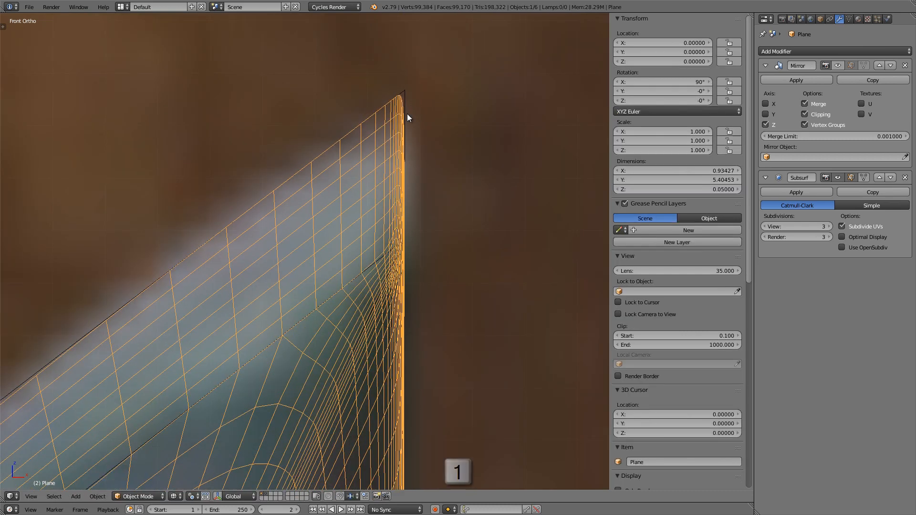
Step: Enable the Mirror modifier's viewport display and inspect the shaded blade tip from several angles
key(z)
middle_drag(366, 186, 349, 98)
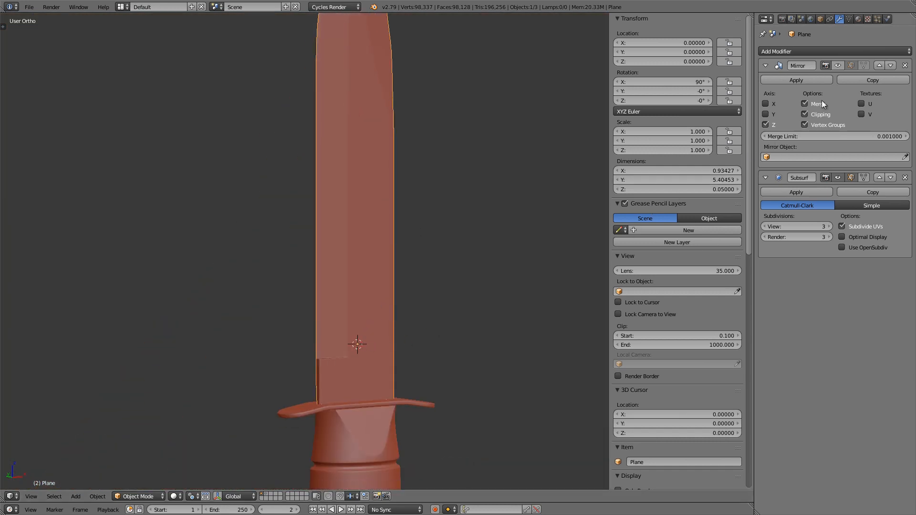
click(840, 67)
scroll(362, 331, up, 5)
shift+middle_drag(330, 351, 358, 165)
scroll(333, 127, up, 7)
scroll(314, 173, up, 3)
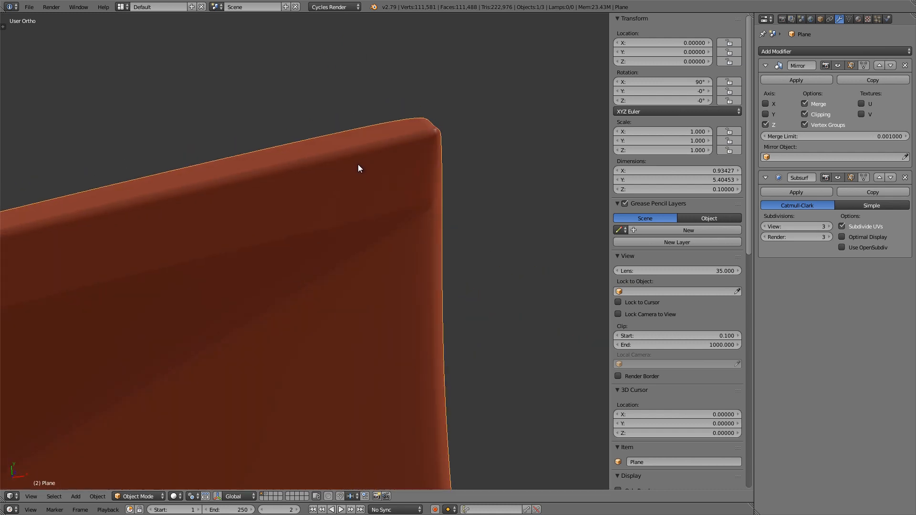
middle_drag(236, 176, 362, 150)
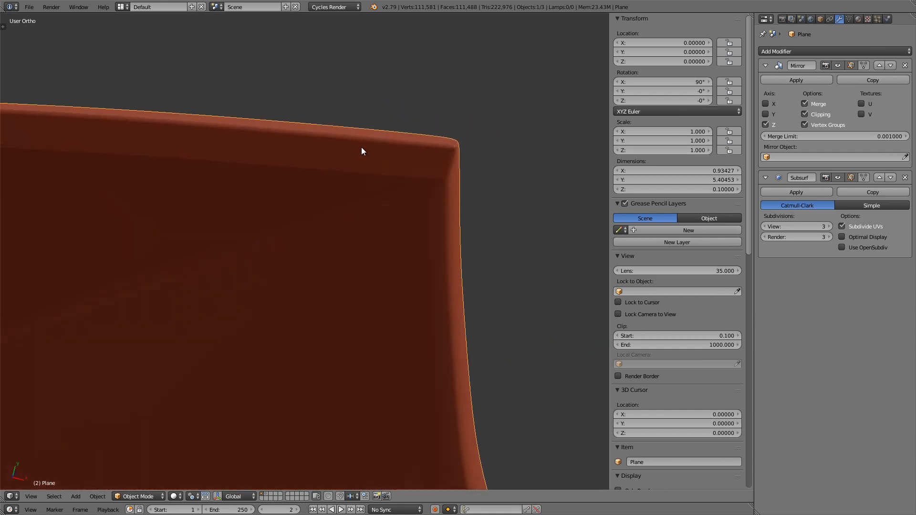
Step: Select the long cutting-edge loop from the notch near the guard and mark it sharp
key(Tab)
shift+middle_drag(458, 150, 369, 240)
shift+middle_drag(302, 341, 353, 90)
middle_drag(325, 228, 342, 219)
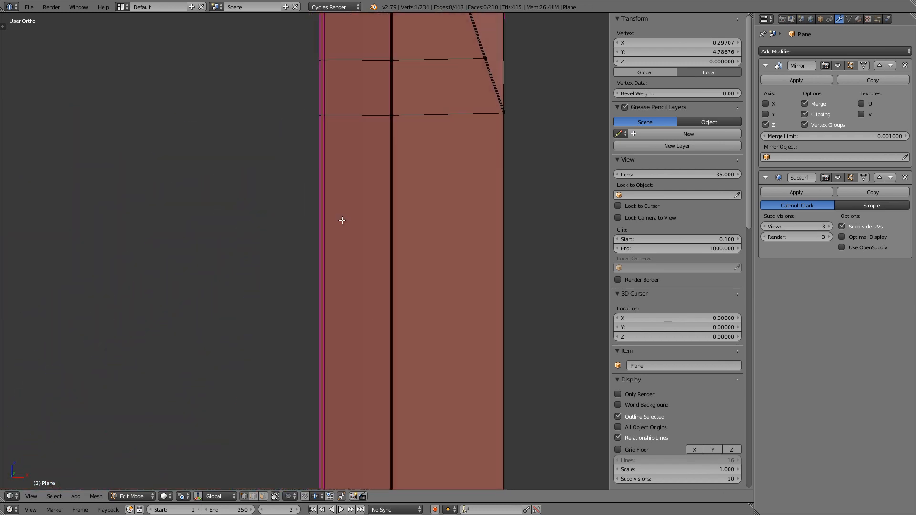
shift+middle_drag(335, 400, 346, 165)
middle_drag(355, 243, 317, 263)
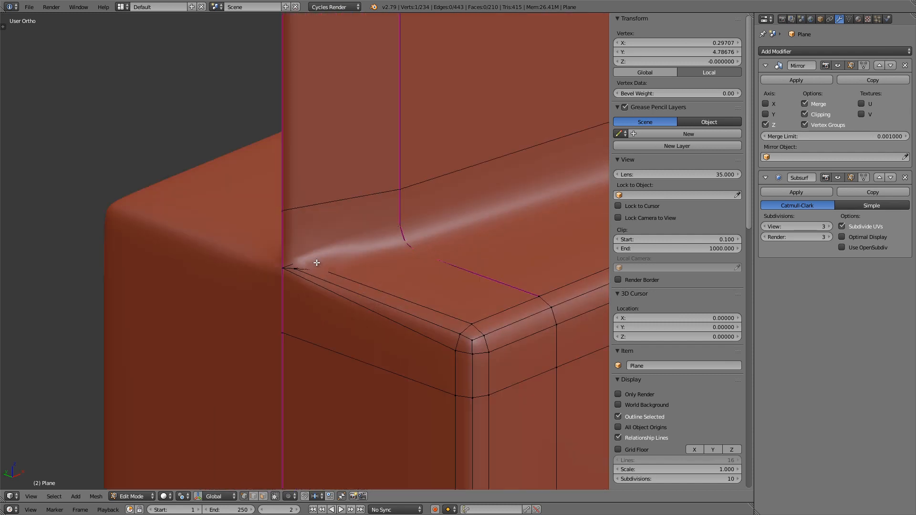
alt+right_click(282, 269)
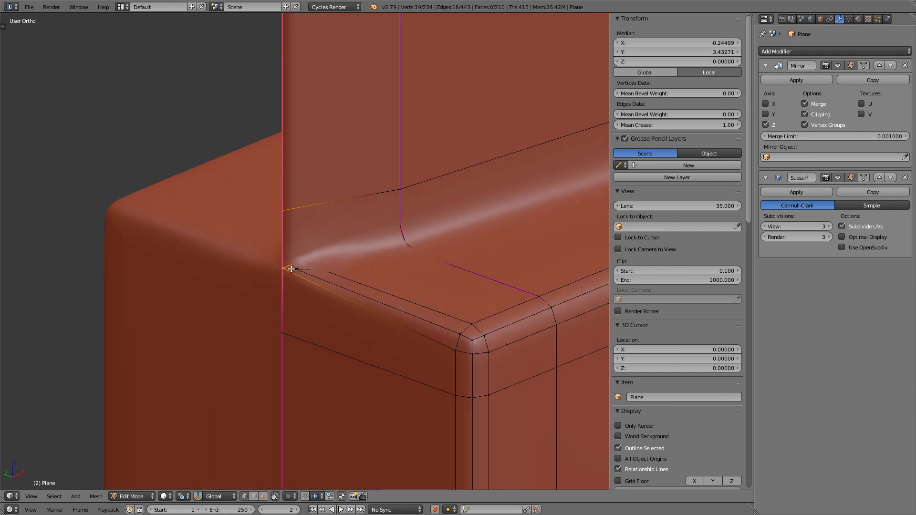
scroll(284, 273, down, 5)
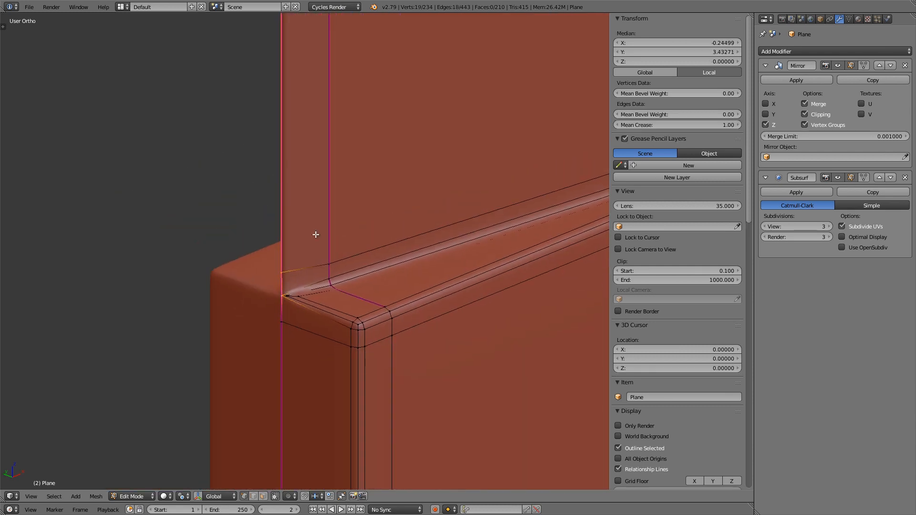
key(ctrl+e)
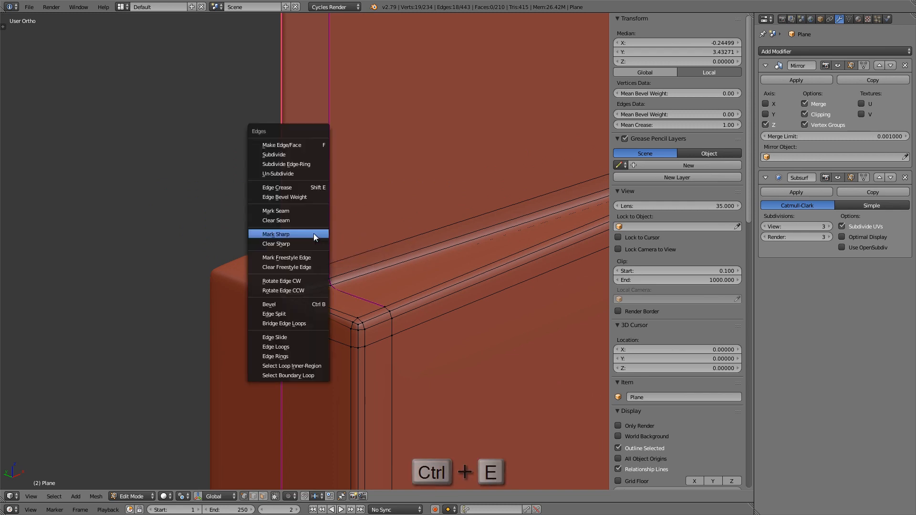
click(314, 234)
Step: Mark the short edge at the lower corner of the bevel, just above the notch, as sharp
key(Tab)
middle_drag(325, 235, 291, 251)
scroll(291, 251, up, 5)
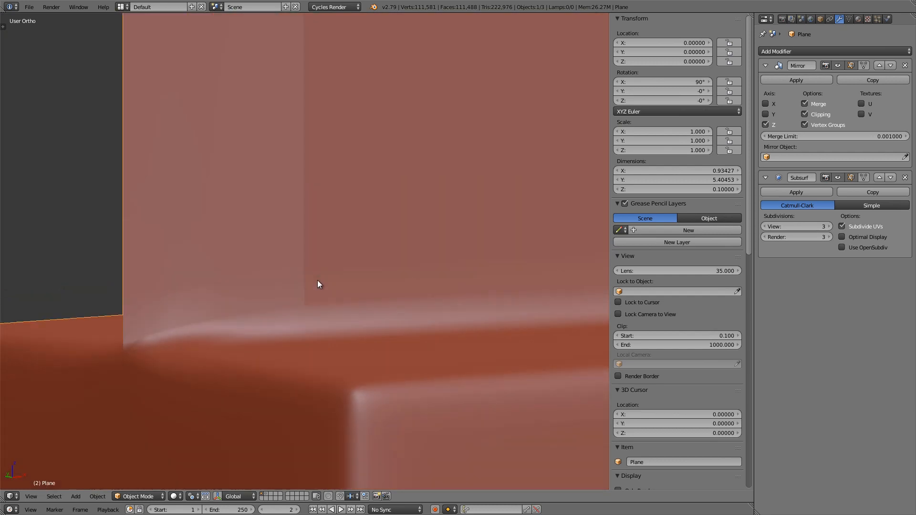
middle_drag(316, 279, 317, 276)
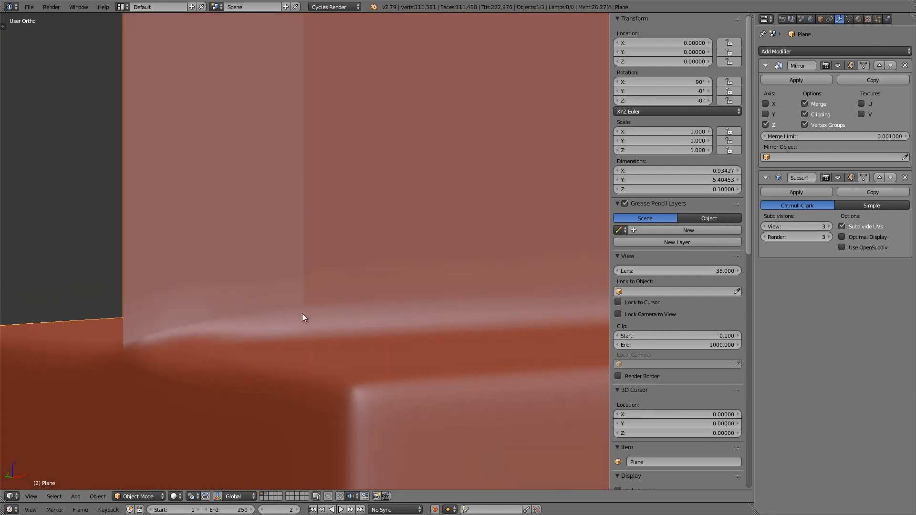
key(Tab)
key(z)
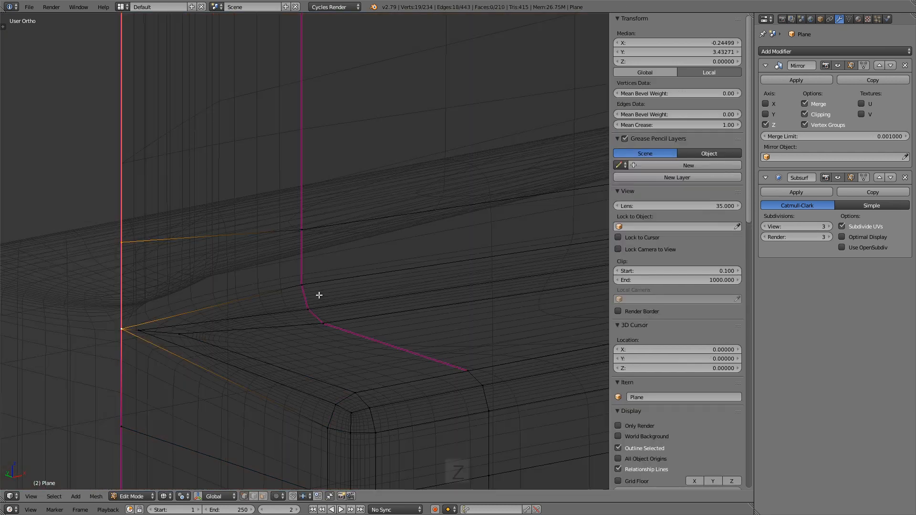
click(303, 286)
shift+click(308, 309)
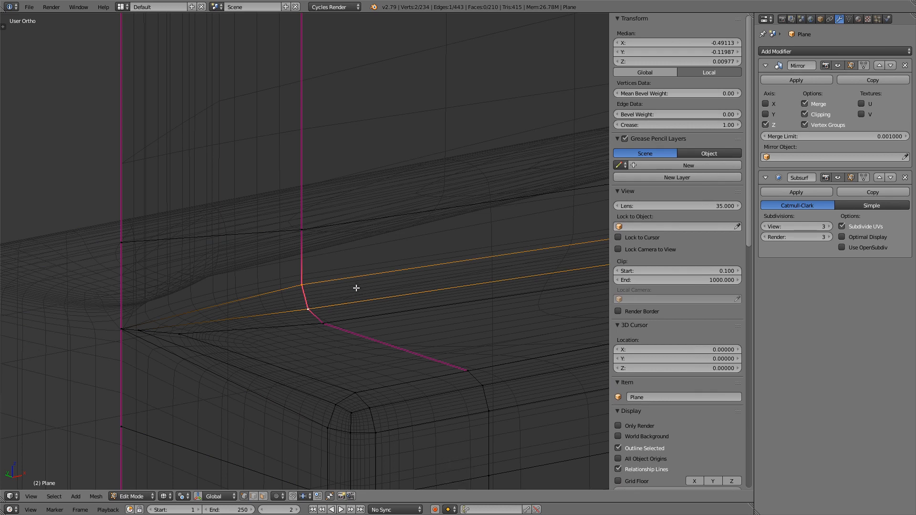
key(ctrl+e)
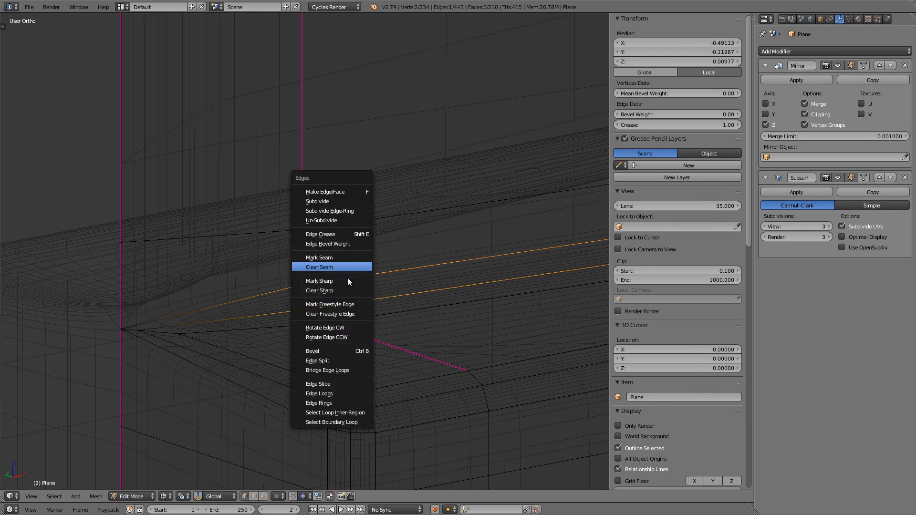
click(347, 277)
key(Tab)
key(z)
Step: Examine the shading of the whole blade and the notch near the guard in solid view
mouse_move(342, 280)
middle_down()
mouse_move(280, 277)
mouse_move(316, 279)
mouse_move(298, 275)
middle_up()
scroll(315, 276, down, 6)
scroll(316, 277, down, 14)
scroll(298, 276, down, 4)
shift+middle_drag(314, 234, 304, 333)
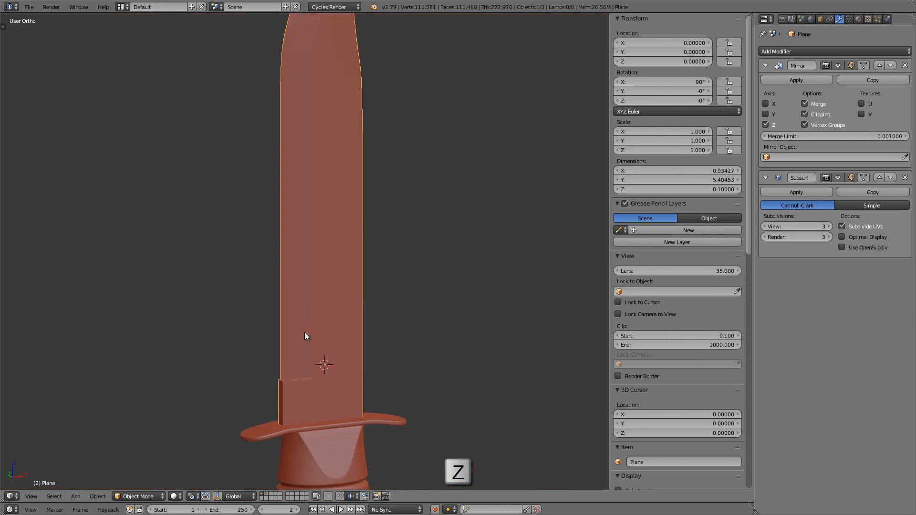
scroll(304, 332, down, 3)
mouse_move(305, 275)
middle_down()
mouse_move(281, 257)
mouse_move(299, 262)
mouse_move(317, 288)
middle_up()
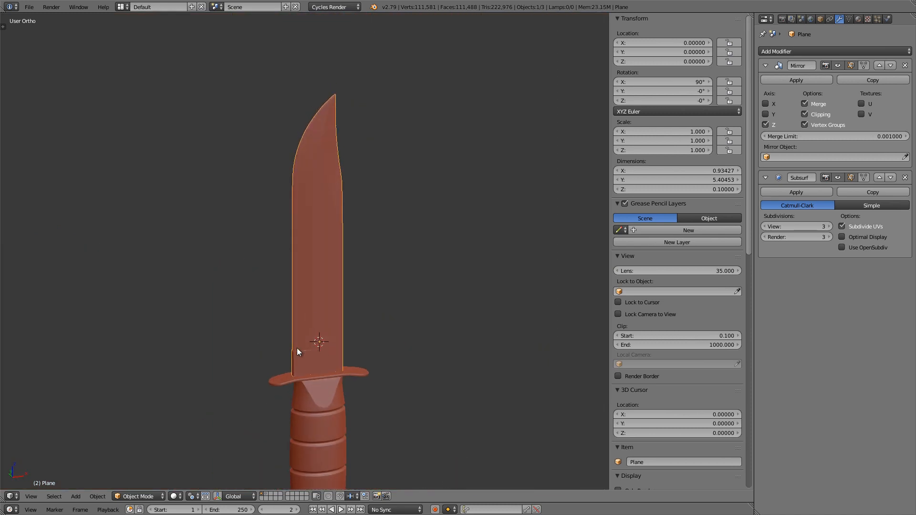
scroll(305, 347, up, 3)
scroll(310, 340, up, 1)
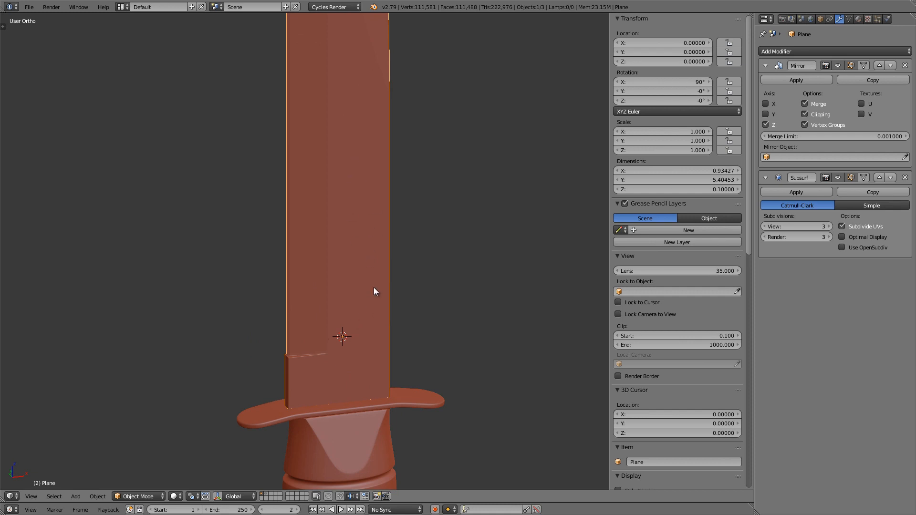
Step: Place the 3D cursor on the flat of the blade in front view, at about X 0.126, Y -0.050, Z 1.007
key(KP_1)
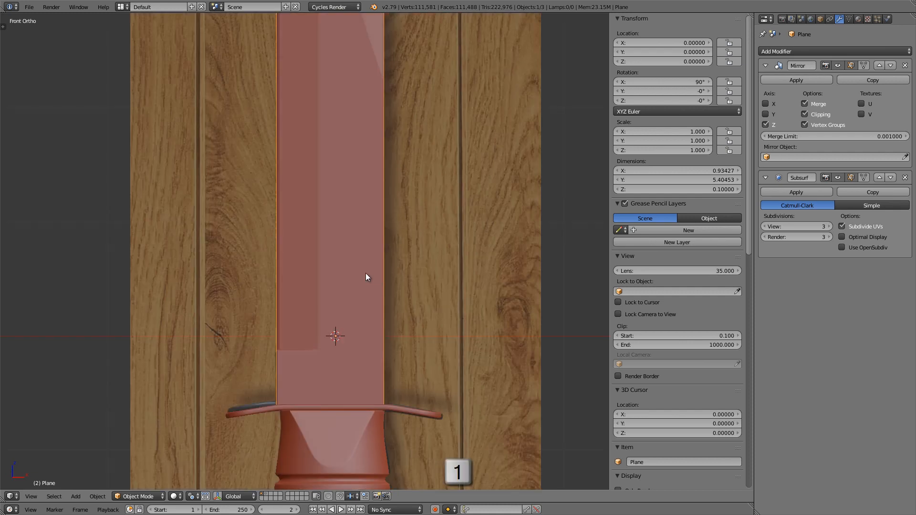
scroll(353, 250, up, 2)
scroll(353, 250, up, 1)
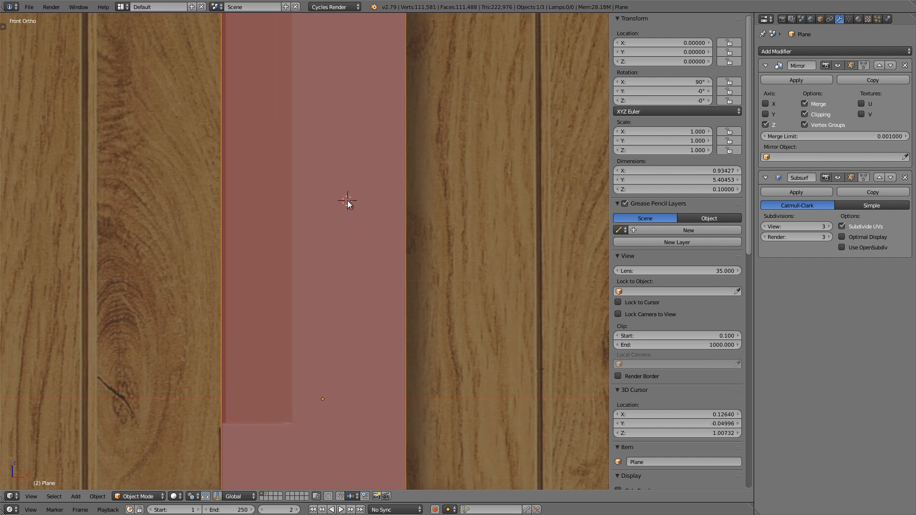
scroll(348, 203, up, 1)
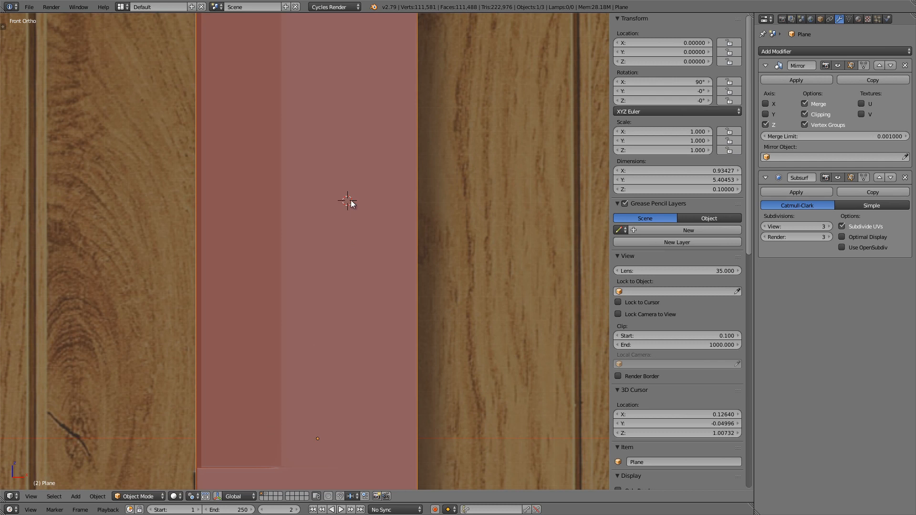
middle_drag(333, 202, 365, 216)
key(KP_1)
key(KP_1)
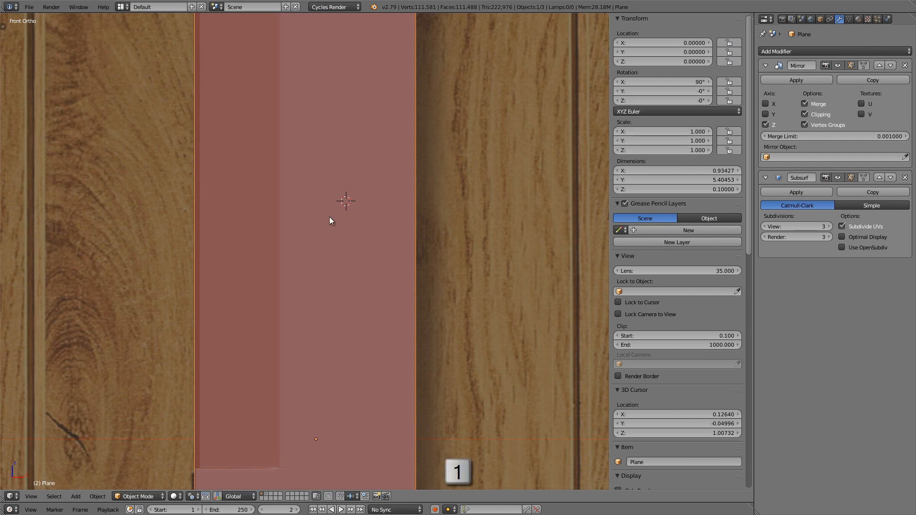
scroll(336, 217, down, 1)
shift+middle_drag(329, 211, 321, 230)
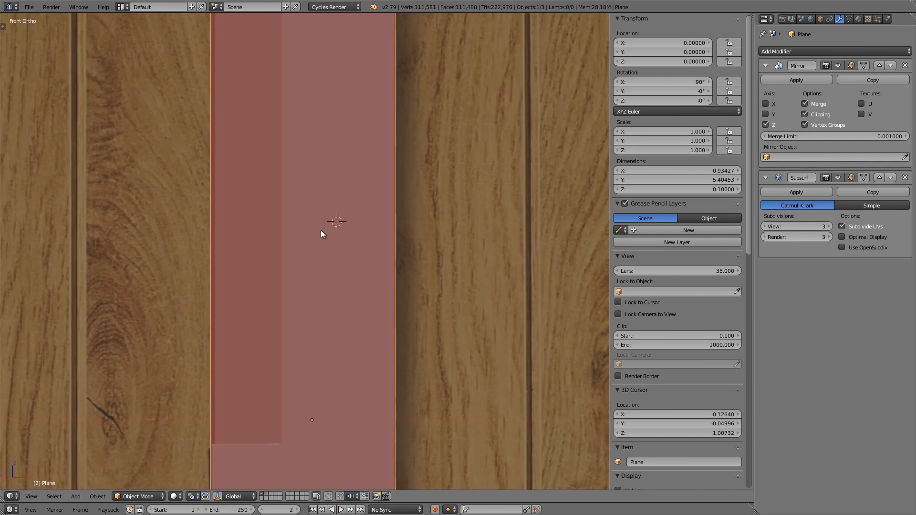
Step: Add a circle with 12 vertices to the blade mesh at the 3D cursor
key(Tab)
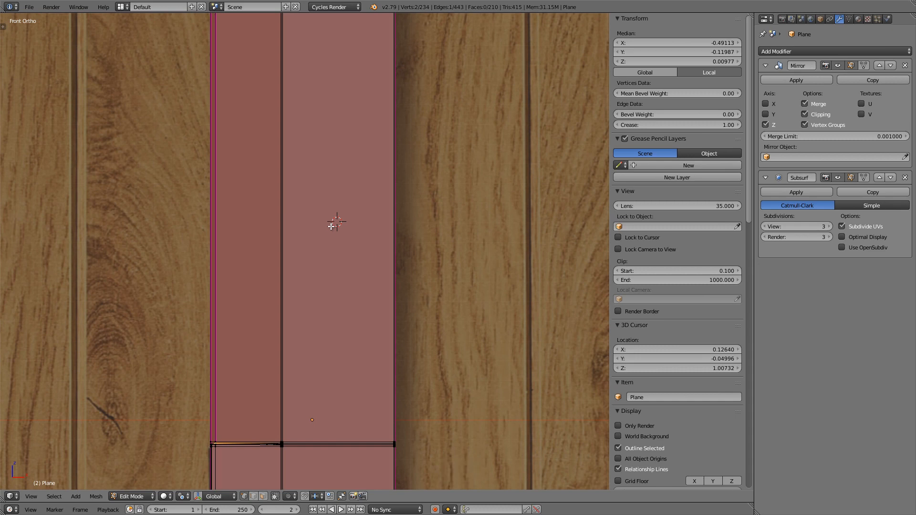
key(shift+a)
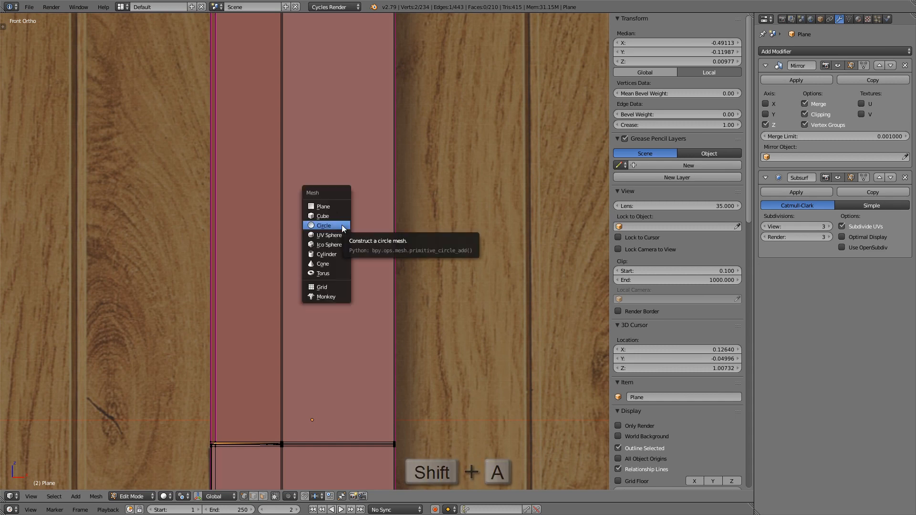
click(342, 226)
key(t)
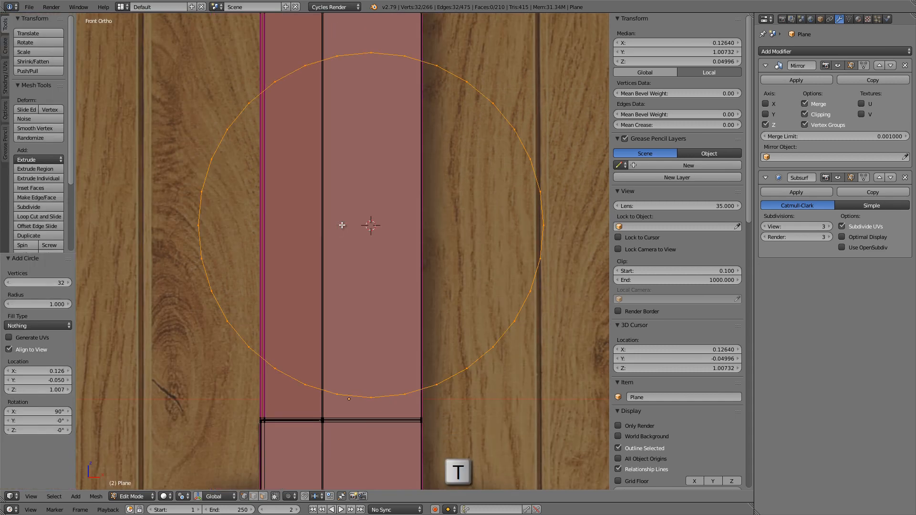
click(40, 282)
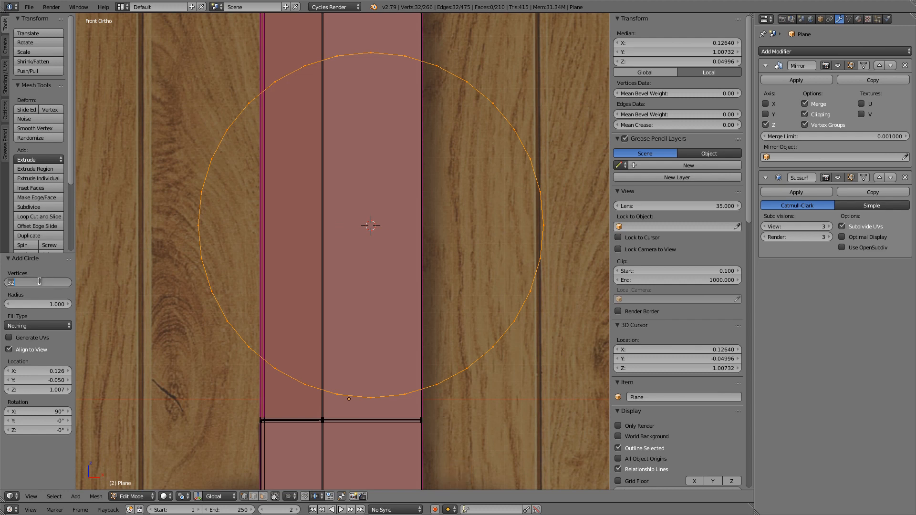
text(12)
key(Return)
key(t)
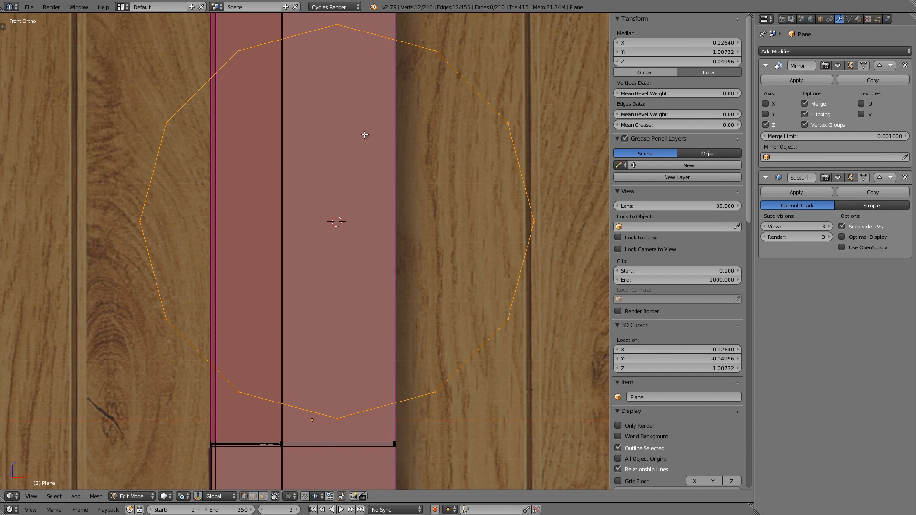
Step: Scale the circle down to the width of the groove in the reference image and move it up to the groove's upper end
key(n)
scroll(429, 153, down, 2)
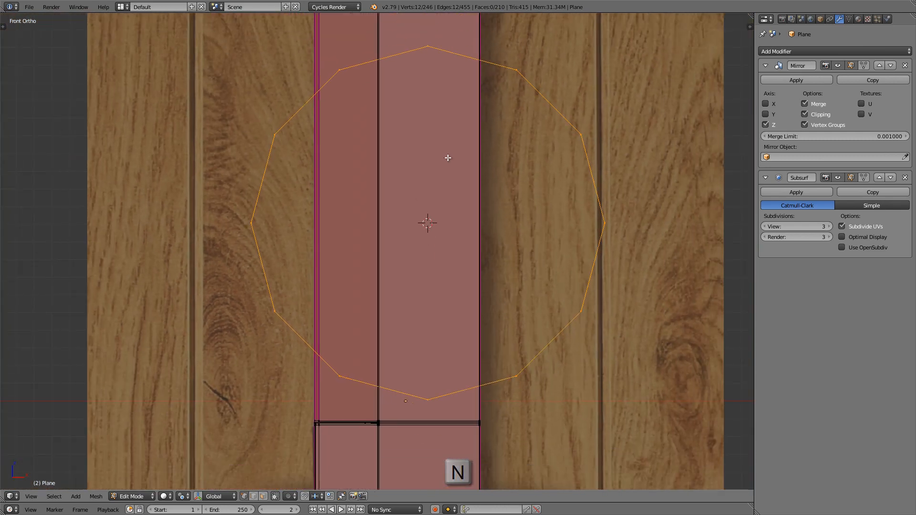
key(z)
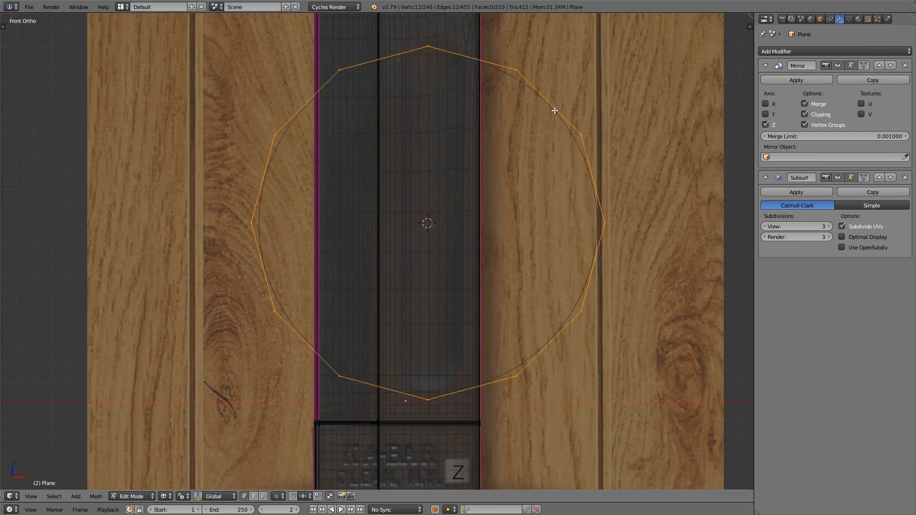
key(s)
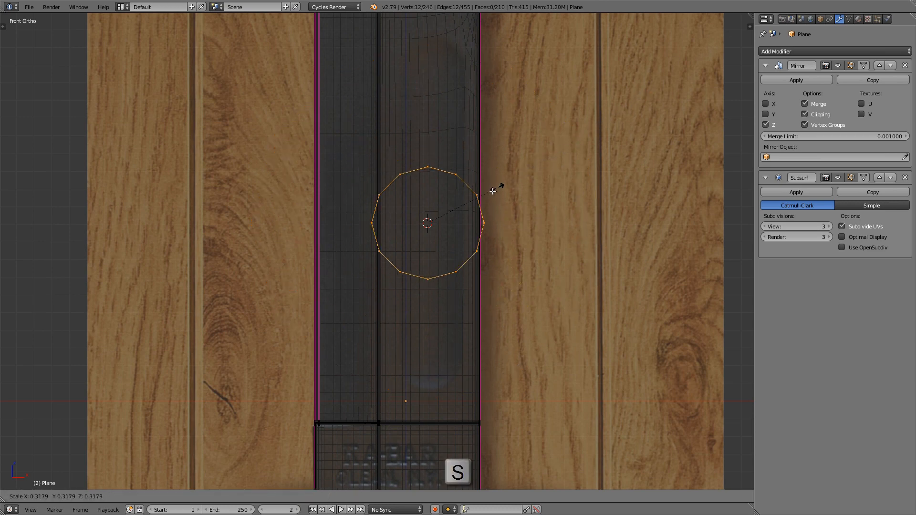
click(475, 195)
key(g)
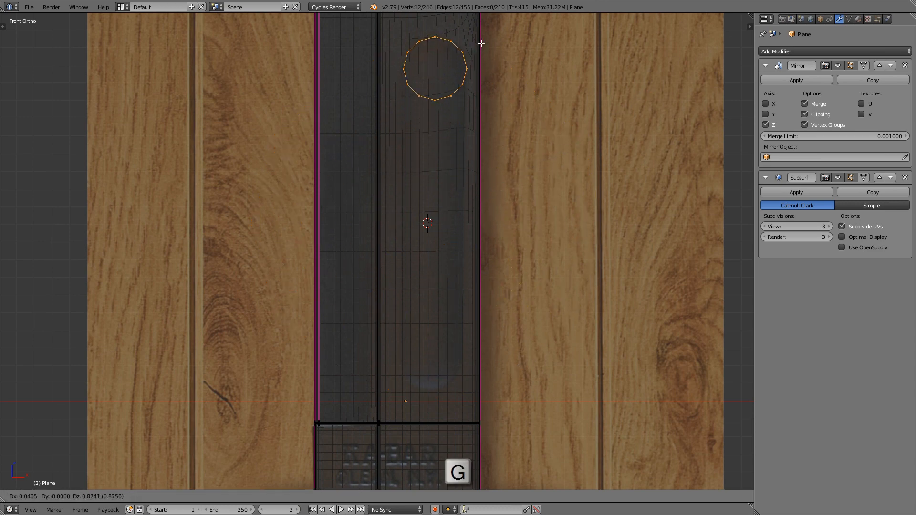
click(480, 41)
Step: Fine-tune the circle's position and size so it matches the rounded upper end of the groove in the reference
shift+scroll(461, 125, up, 3)
scroll(461, 125, up, 5)
key(g)
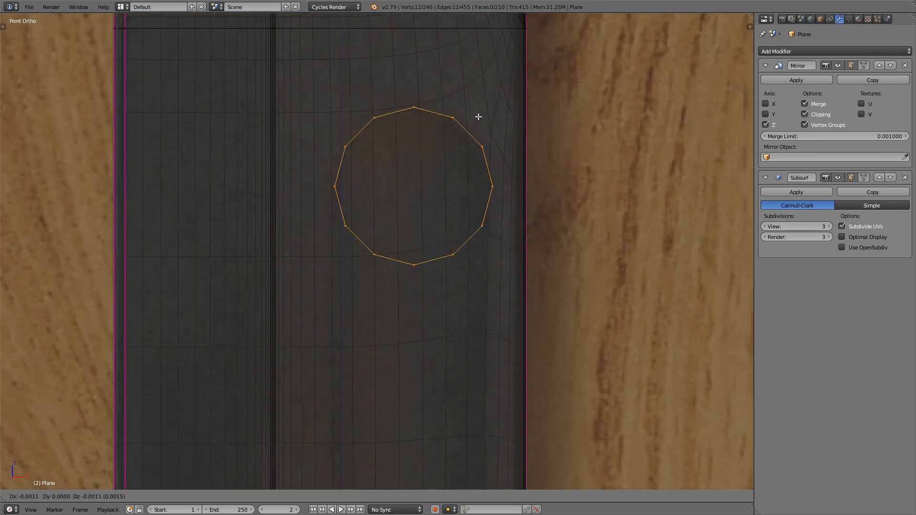
key(s)
key(g)
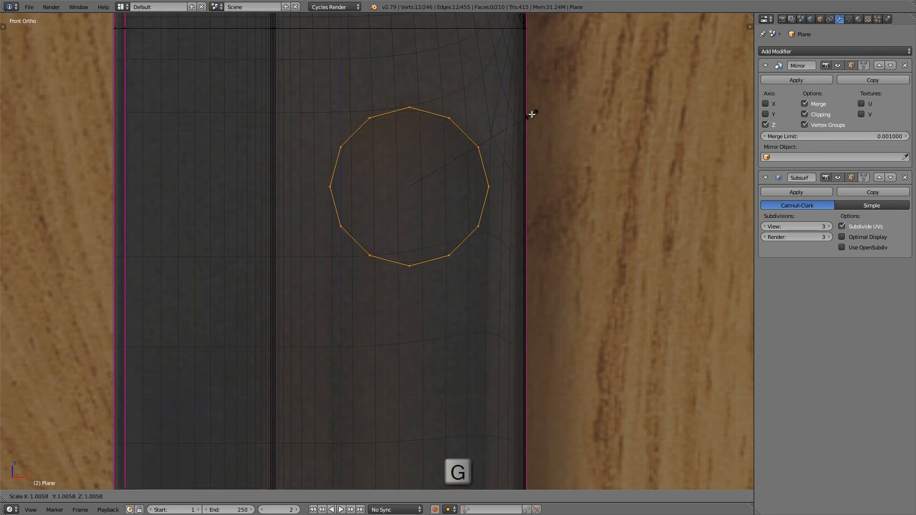
click(533, 114)
key(s)
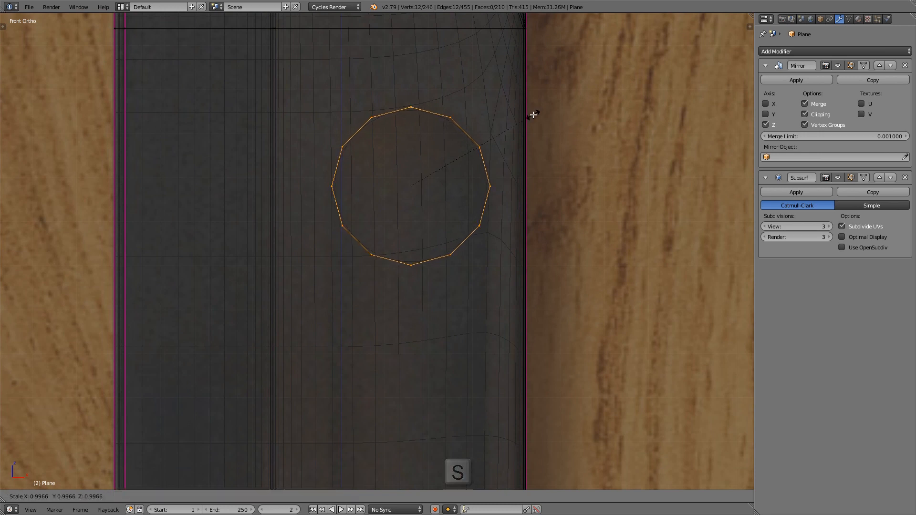
click(533, 115)
shift+middle_drag(518, 121, 501, 141)
key(s)
click(536, 117)
scroll(417, 135, up, 2)
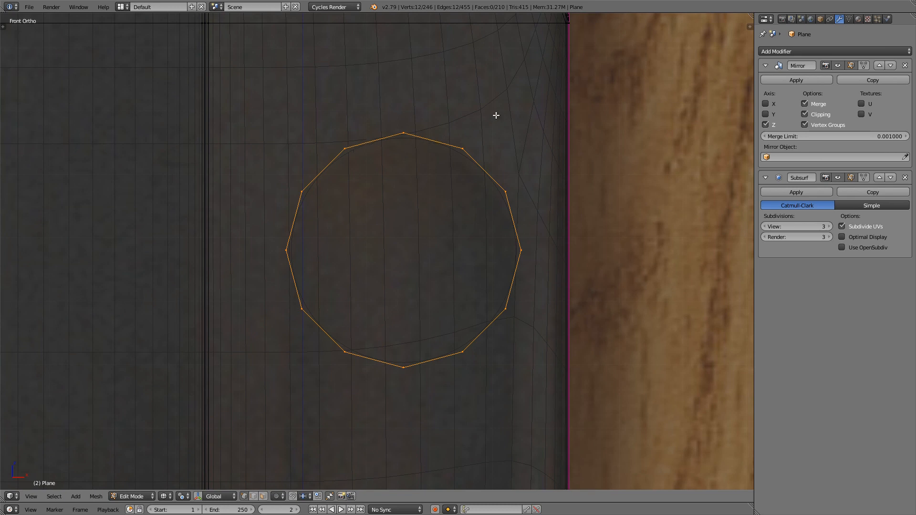
Step: Rotate the circle 15 degrees so flat segments face straight up, down and sideways
key(r)
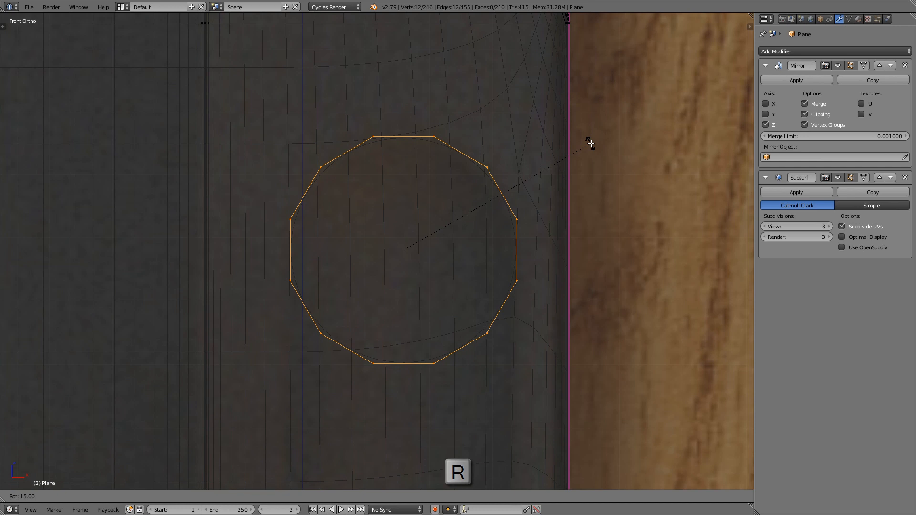
click(591, 143)
scroll(468, 146, down, 6)
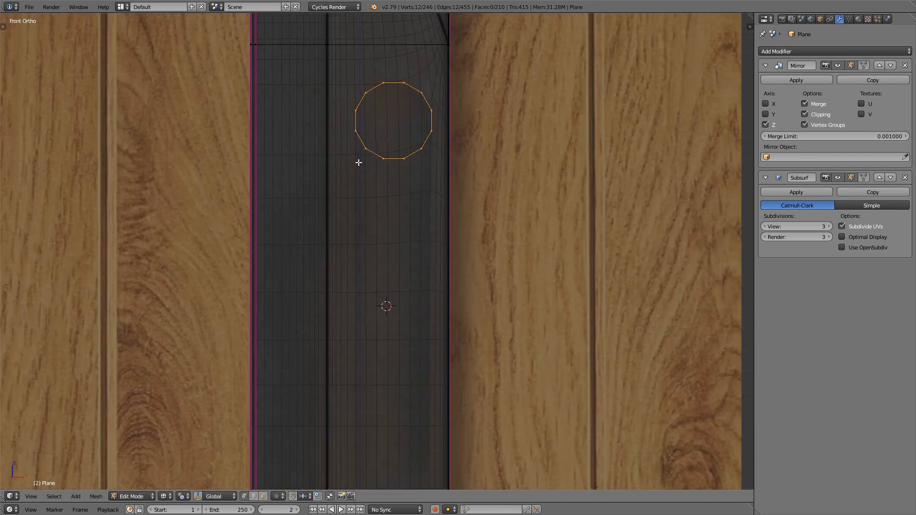
Step: Delete the four lowest vertices of the circle, leaving an open arch for the groove's upper end
right_click(359, 161)
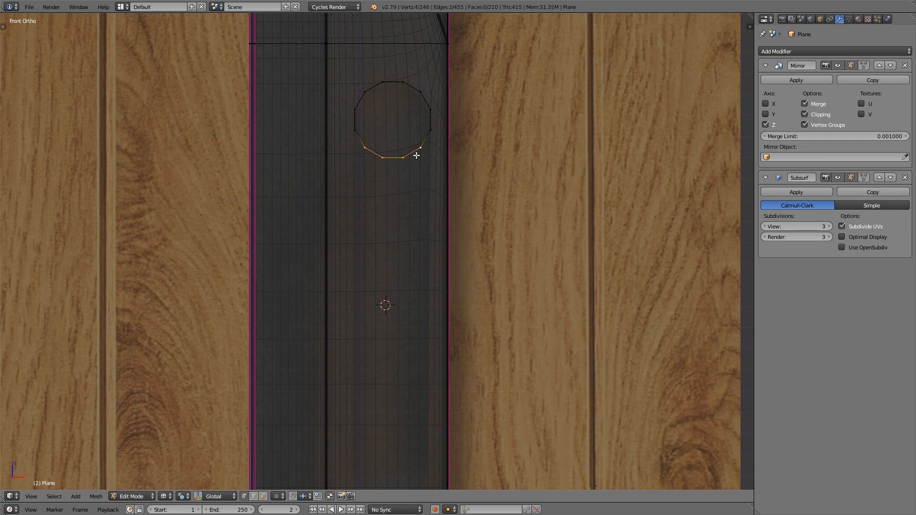
shift+scroll(426, 156, down, 1)
key(x)
click(473, 148)
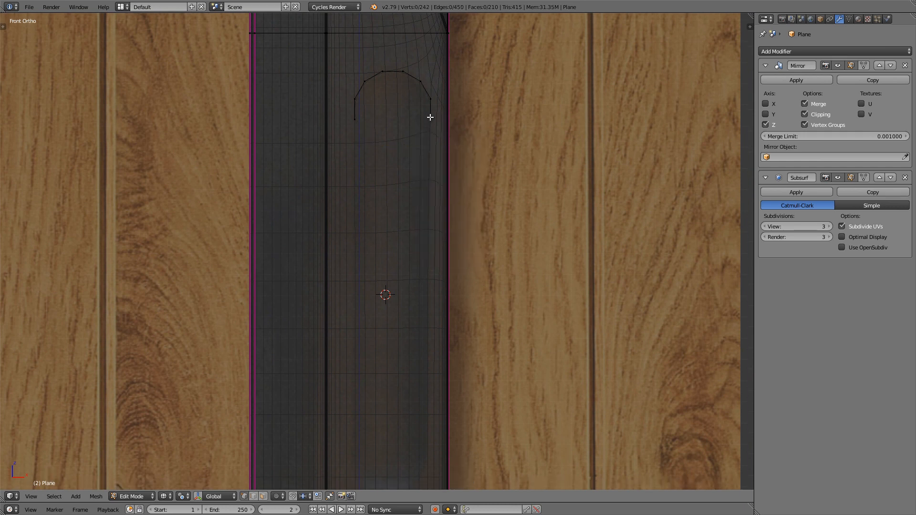
Step: Duplicate the whole arch and place the copy straight down along Z near the groove's lower end
key(l)
scroll(360, 89, down, 2)
shift+scroll(447, 112, down, 3)
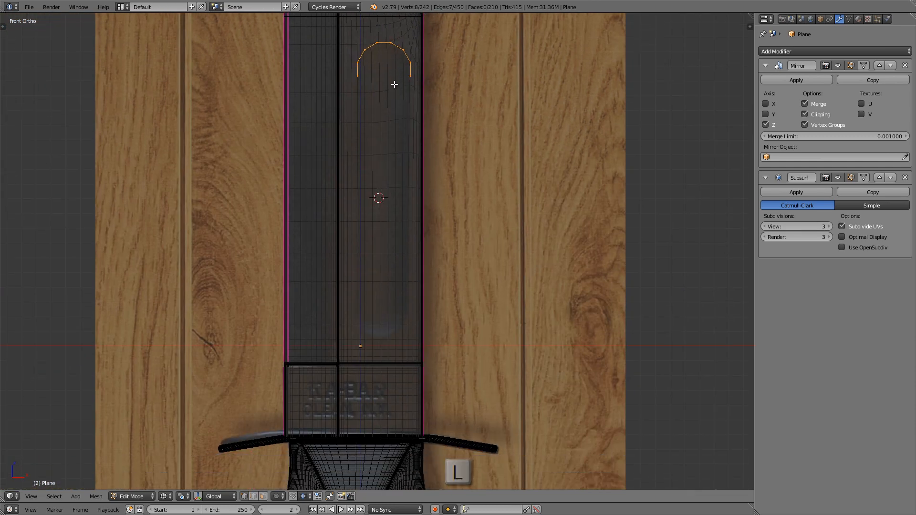
key(shift+d)
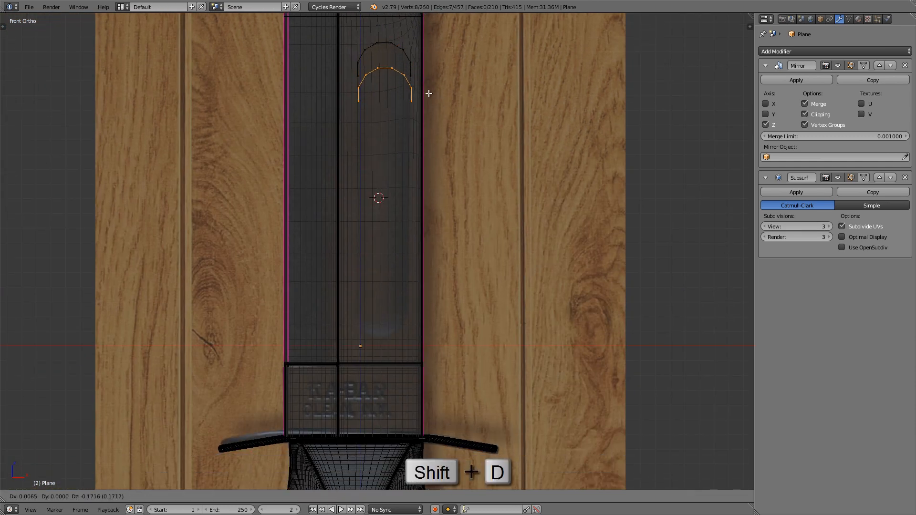
key(z)
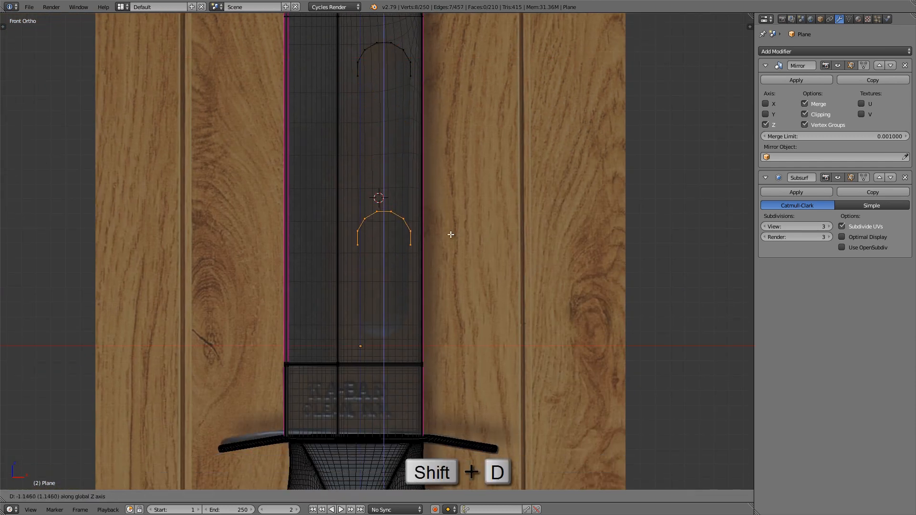
click(450, 312)
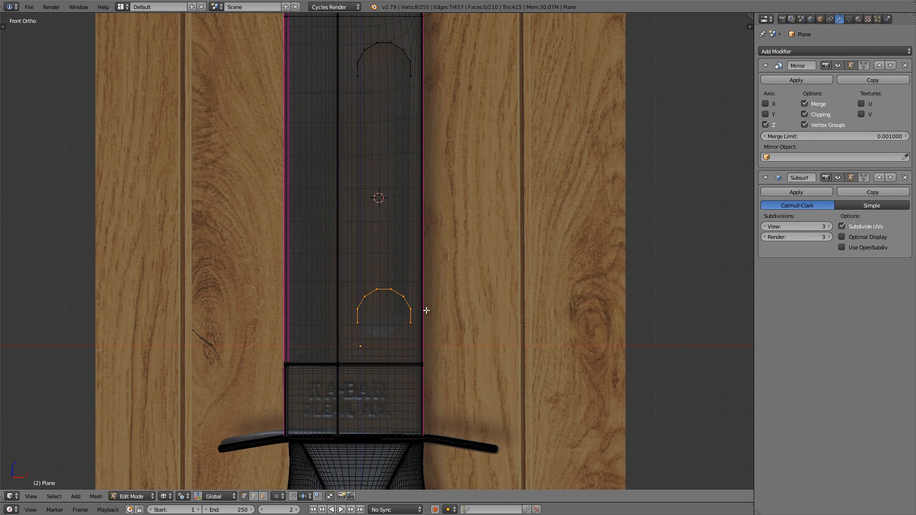
Step: Mirror the duplicated arch along global Z and lower it along Z to match the groove's lower end in the reference
key(ctrl+m)
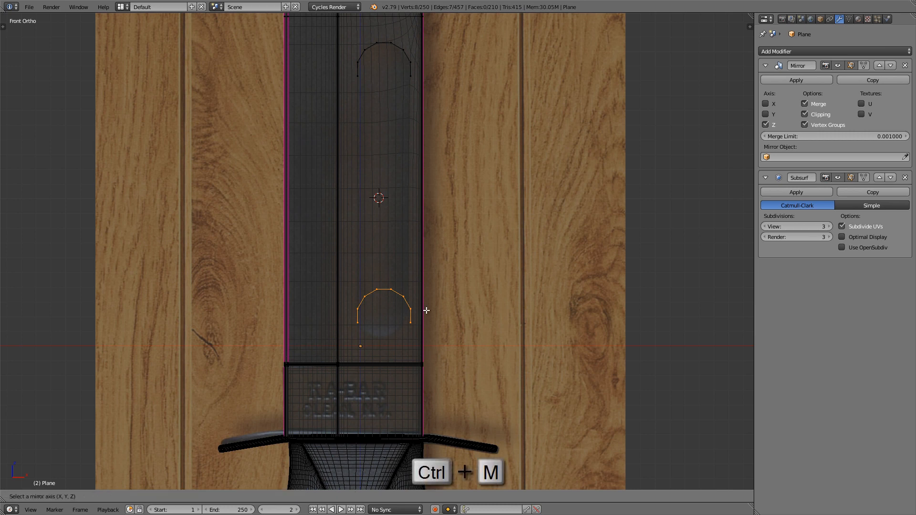
key(z)
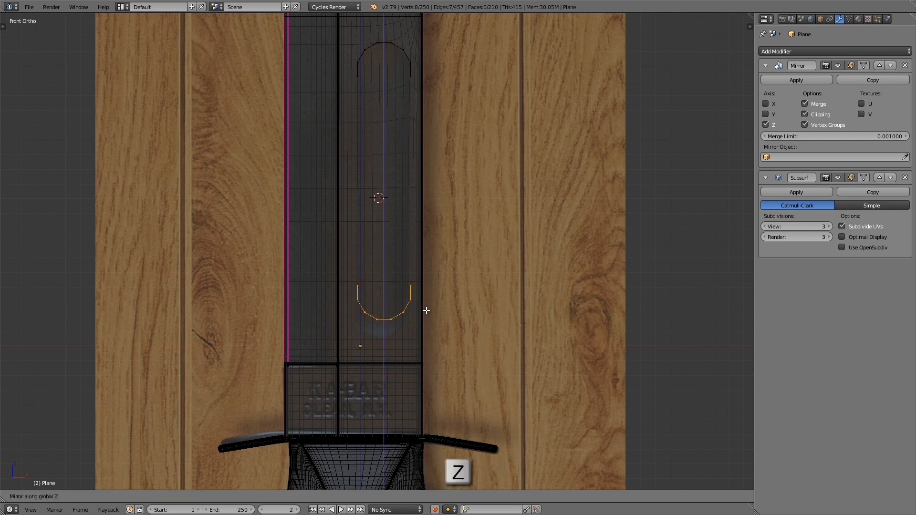
key(Return)
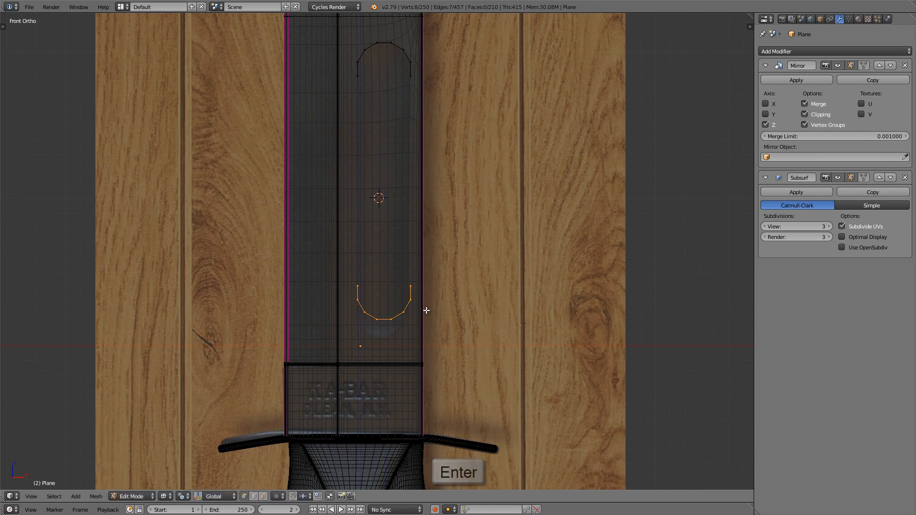
scroll(402, 311, up, 5)
key(g)
key(z)
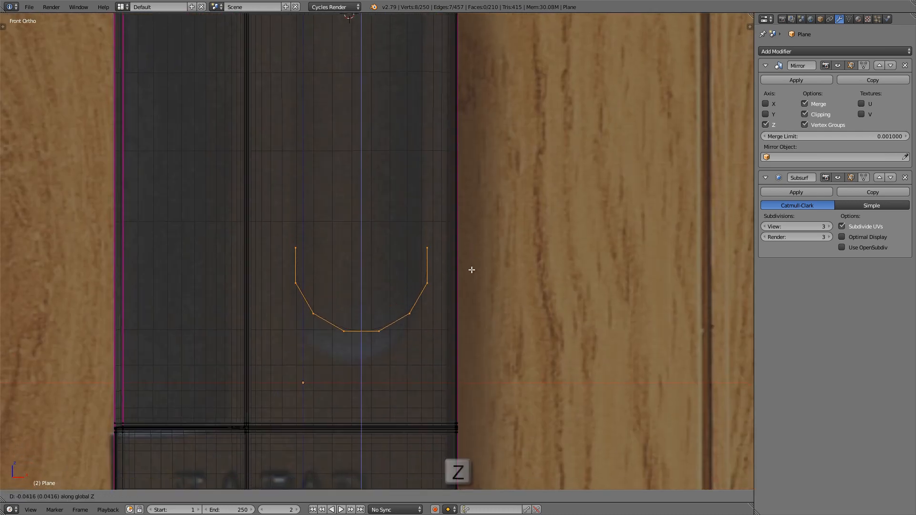
click(471, 288)
scroll(468, 305, down, 6)
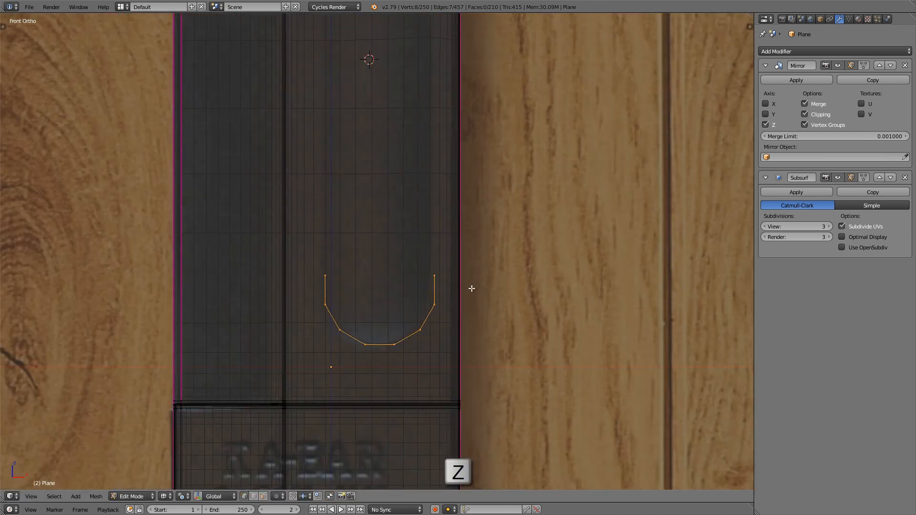
Step: Connect the open ends of the upper and lower arches with a straight edge on each side to close the groove outline
scroll(467, 318, up, 2)
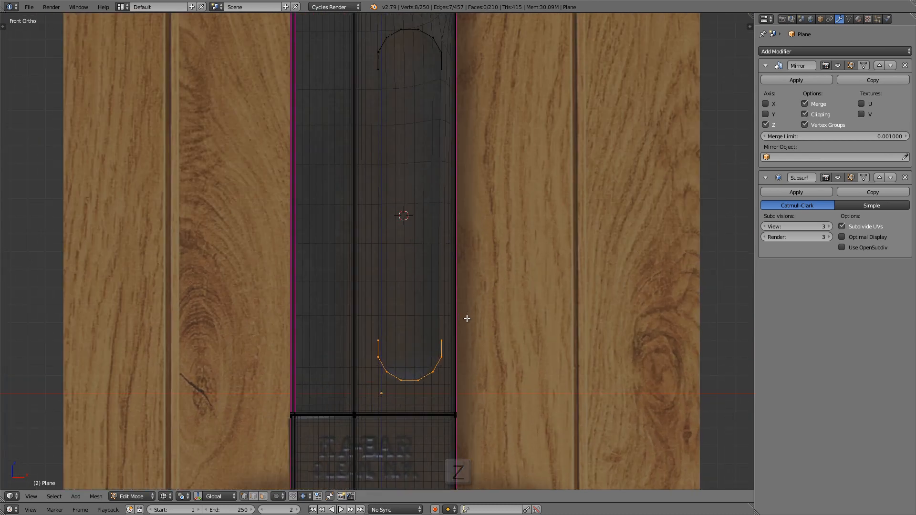
right_click(447, 80)
key(f)
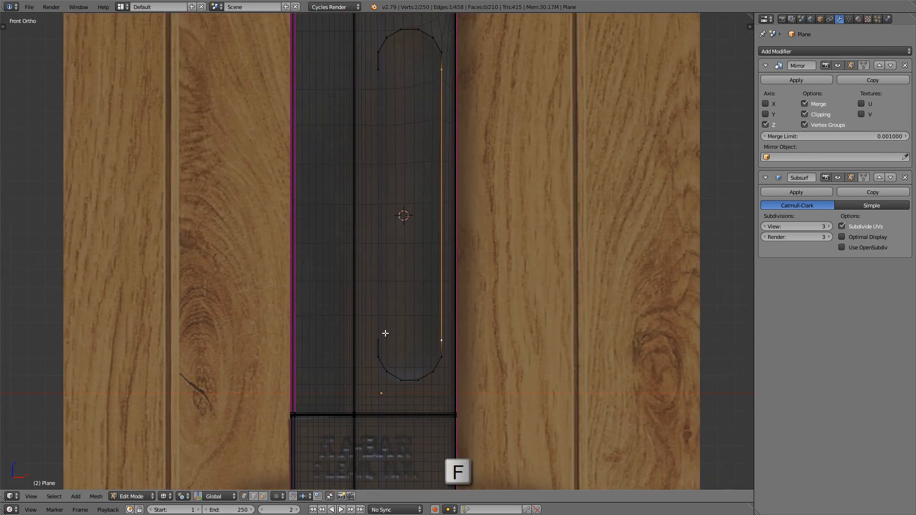
right_click(378, 334)
shift+right_click(379, 71)
key(f)
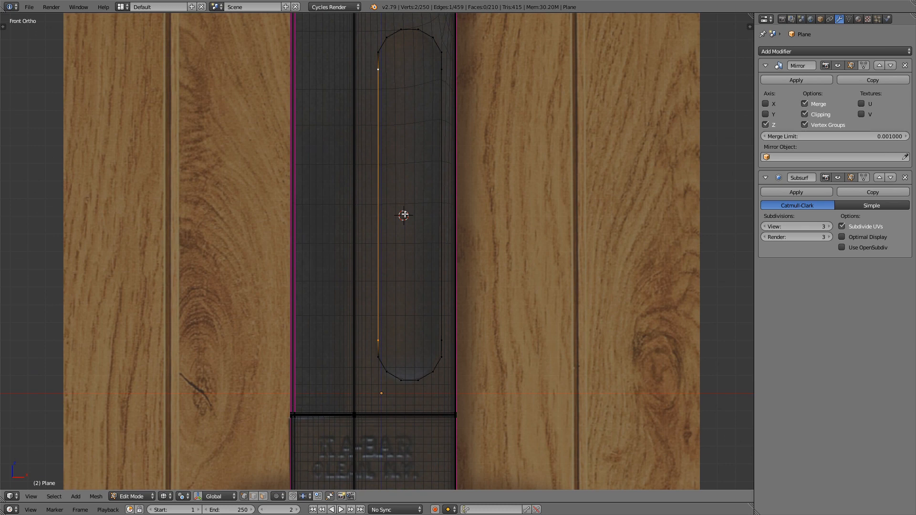
Step: Add two evenly spaced lengthwise loop cuts through the flat of the blade where the groove outline lies, in solid view
key(z)
shift+middle_drag(380, 135, 349, 217)
scroll(350, 217, up, 3)
mouse_move(340, 93)
shift+middle_down()
mouse_move(335, 168)
mouse_move(312, 199)
shift+middle_up()
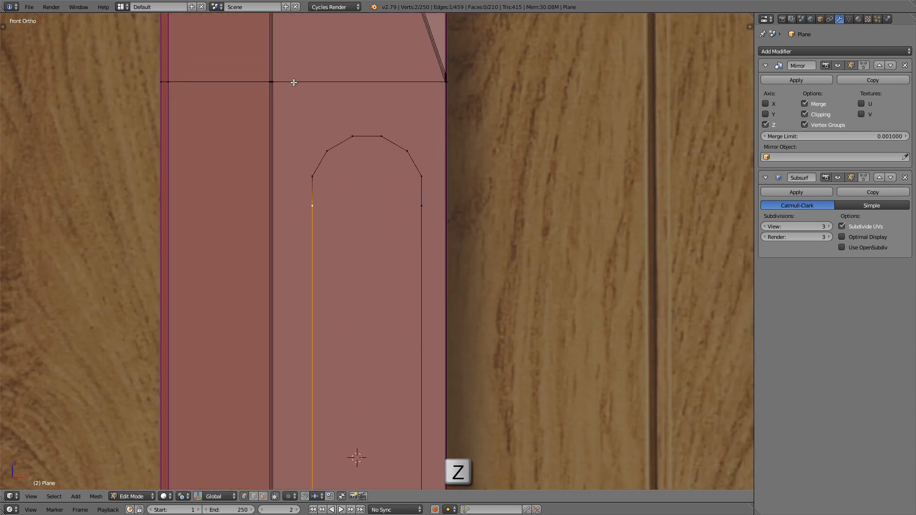
shift+middle_drag(276, 95, 257, 108)
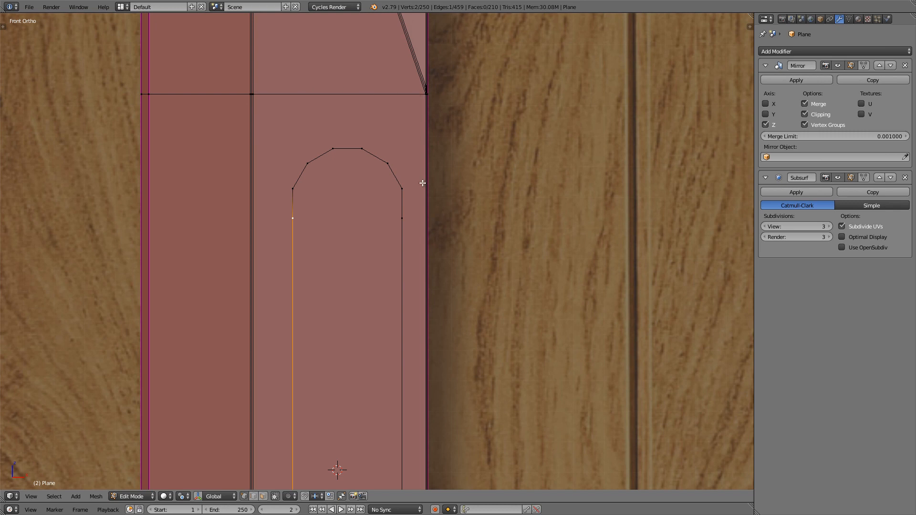
scroll(385, 158, down, 2)
shift+middle_drag(379, 129, 351, 159)
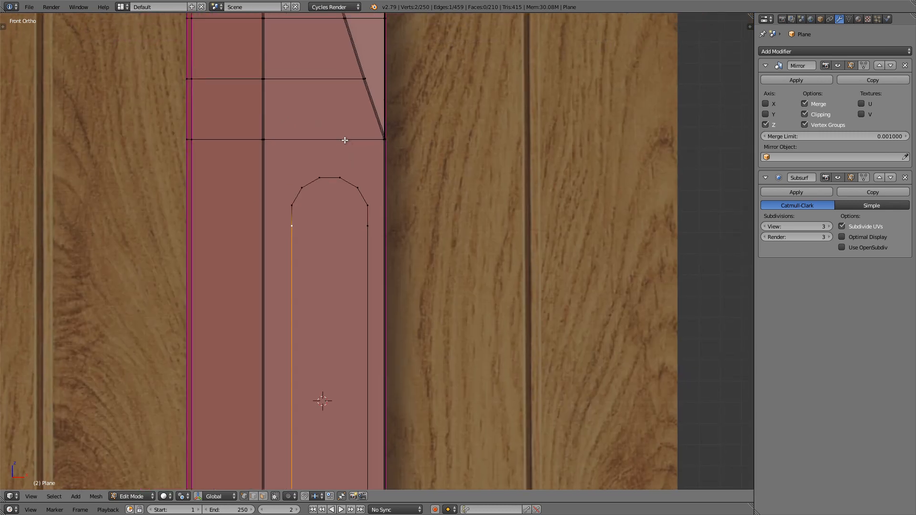
scroll(328, 140, up, 1)
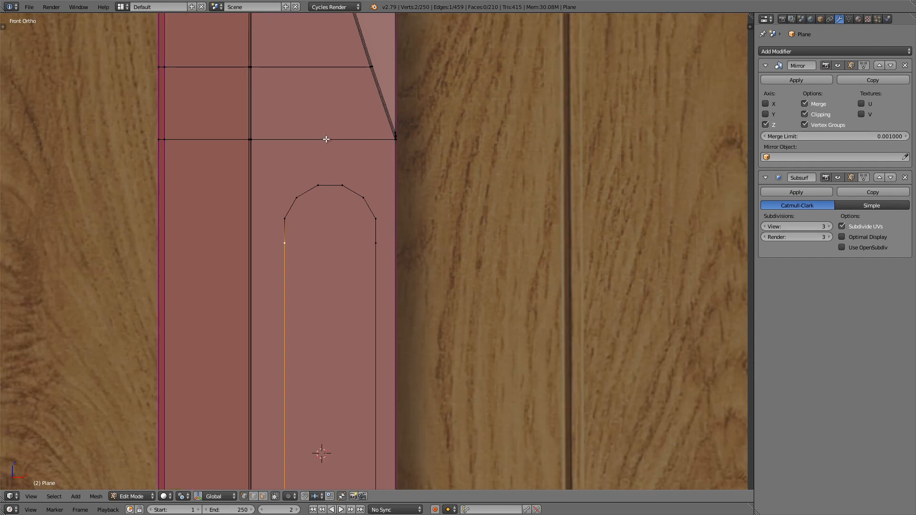
key(ctrl+r)
scroll(337, 141, up, 1)
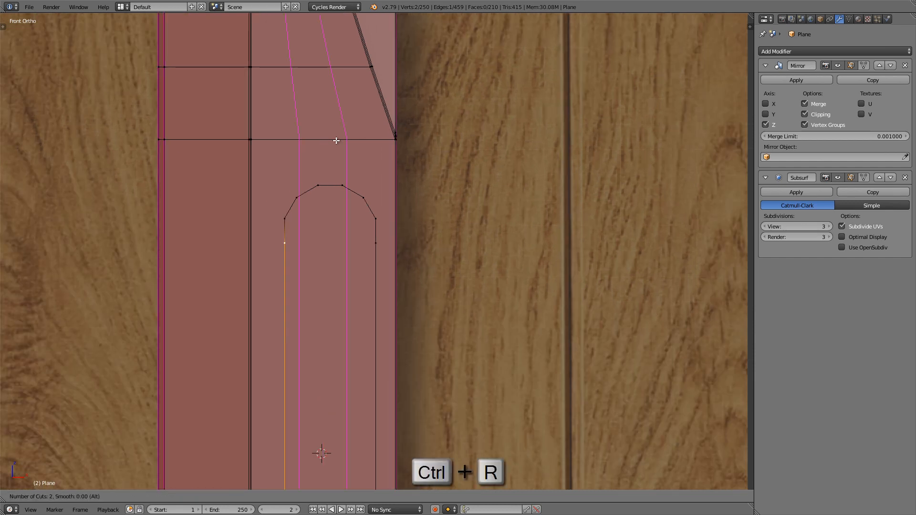
click(336, 140)
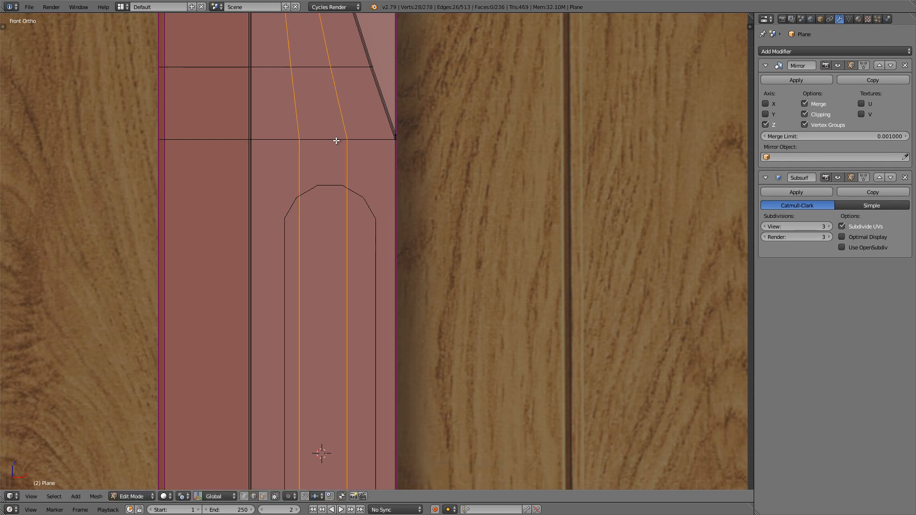
Step: Examine how the two new loops line up with the groove outline's upper vertices and where they end near the blade tip
right_click(343, 135)
scroll(338, 135, up, 4)
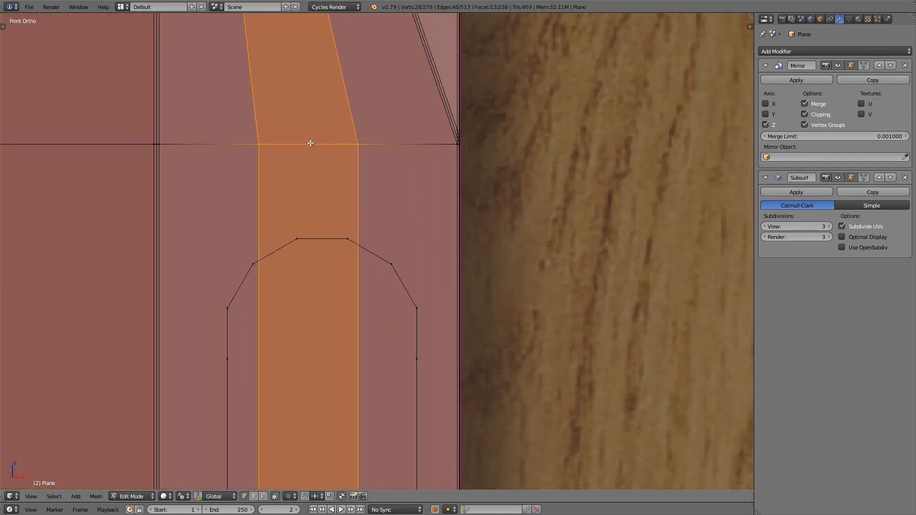
right_click(258, 145)
right_click(354, 148)
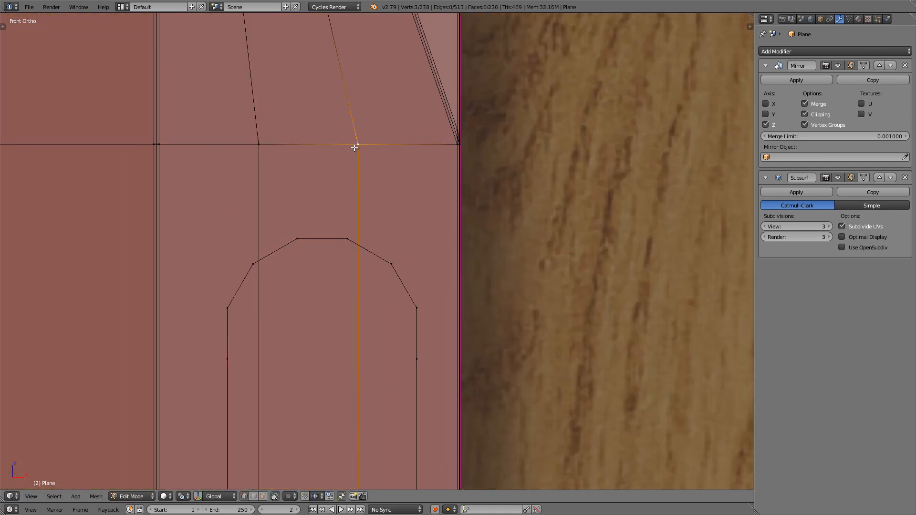
right_click(304, 240)
scroll(340, 239, down, 2)
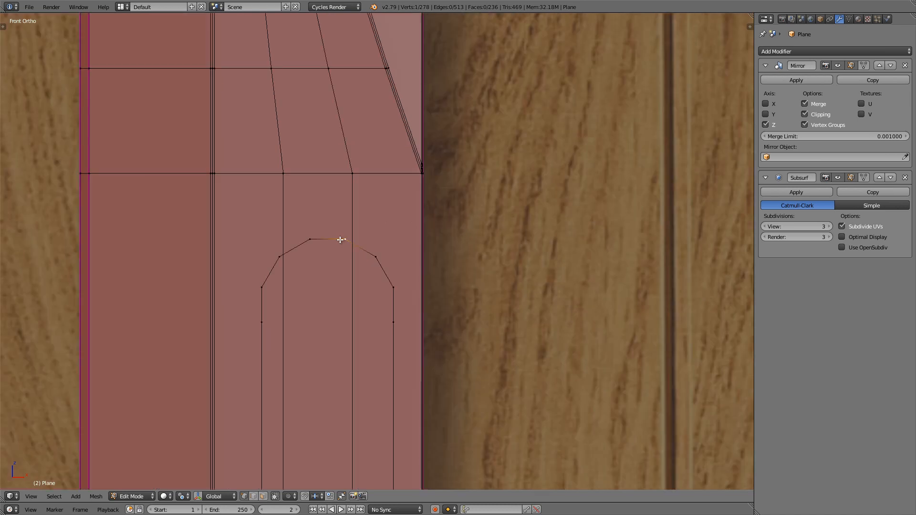
scroll(341, 240, down, 5)
shift+scroll(328, 226, up, 16)
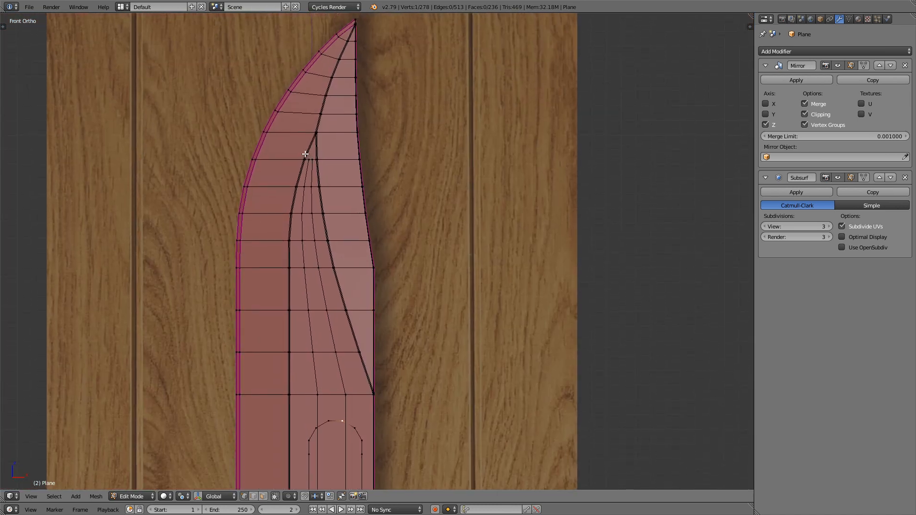
scroll(305, 154, up, 8)
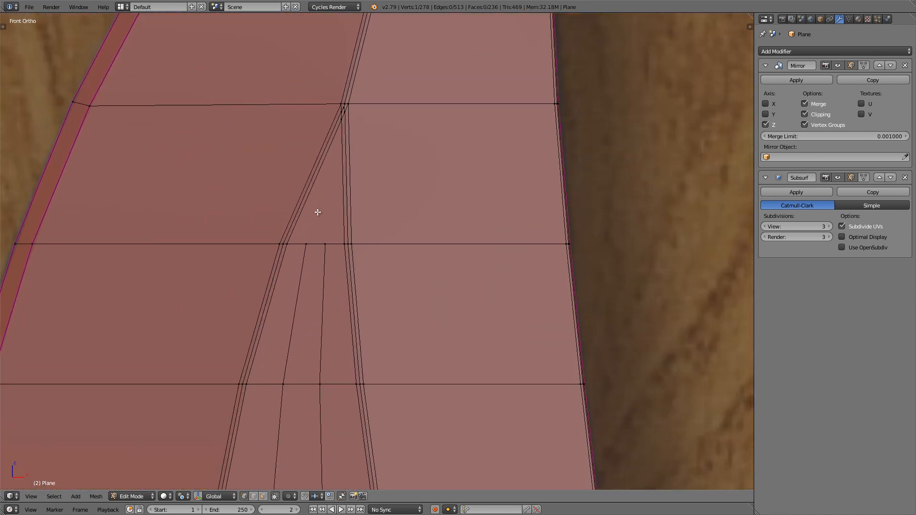
Step: Merge the left new loop's end vertex into the right loop's end vertex near the blade tip and deselect everything
key(Tab)
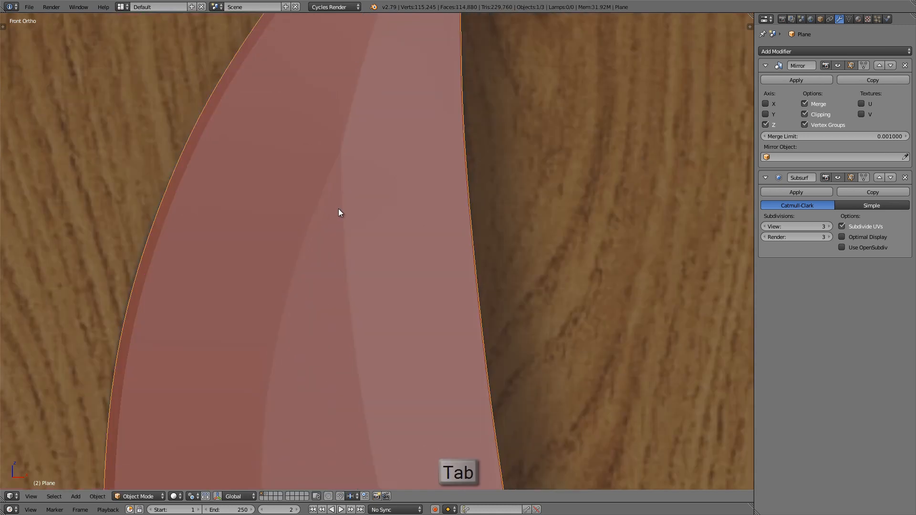
mouse_move(339, 208)
middle_down()
mouse_move(345, 139)
mouse_move(335, 211)
middle_up()
key(Tab)
scroll(336, 210, up, 5)
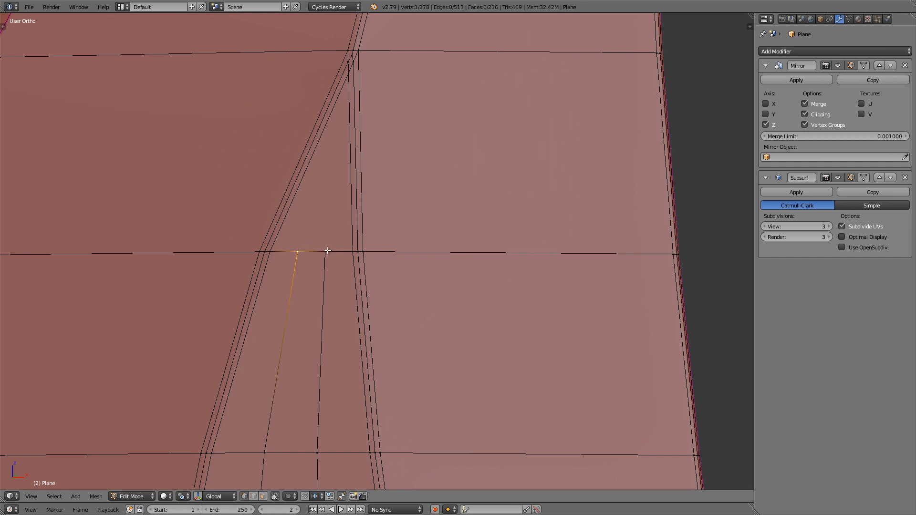
key(w)
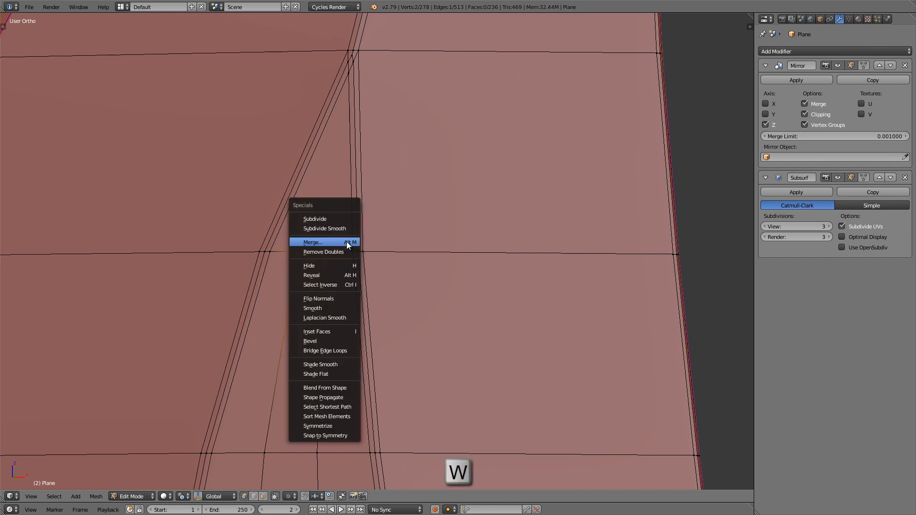
click(347, 242)
click(346, 242)
scroll(346, 242, down, 5)
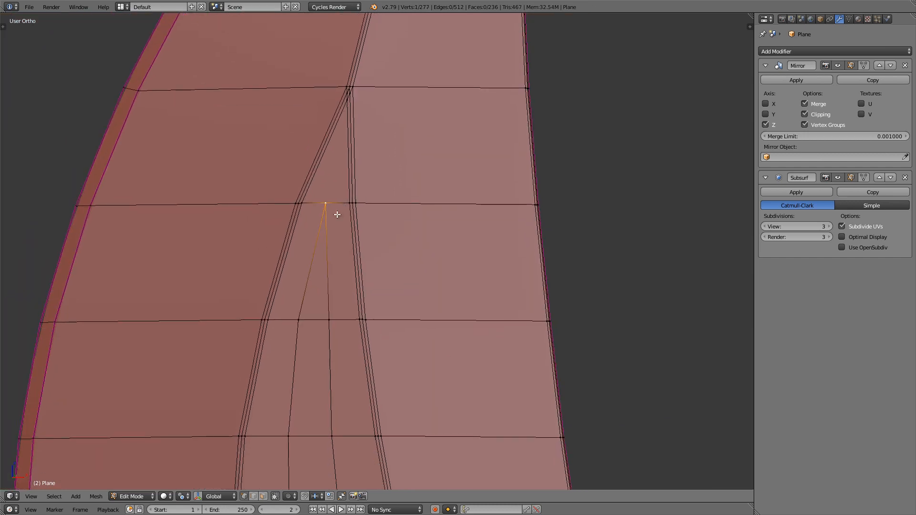
key(a)
Step: Add a crosswise loop cut through the blade level with the upper arch's shoulder vertices, working in front view
scroll(326, 206, down, 6)
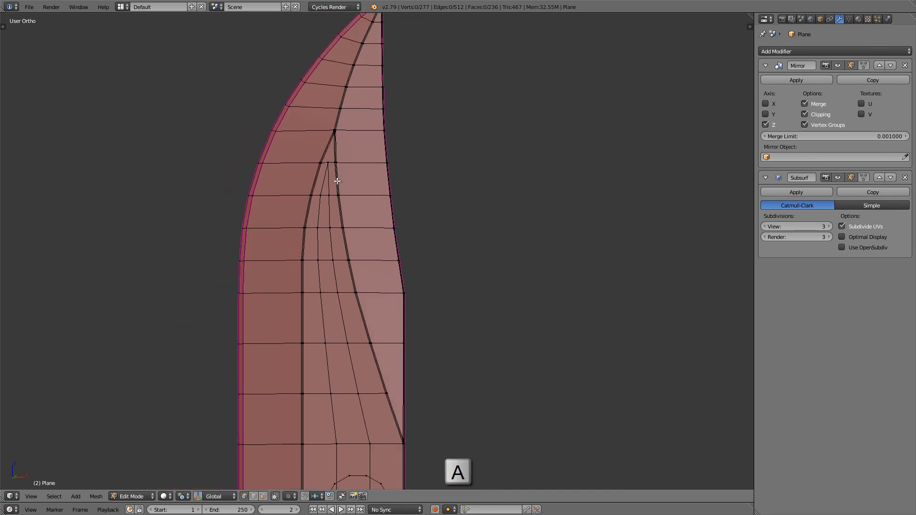
scroll(346, 188, up, 3)
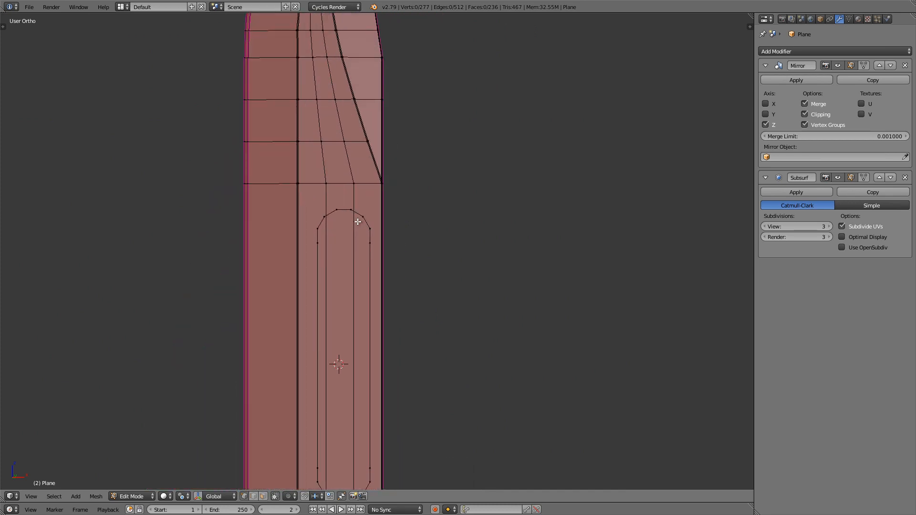
key(KP_1)
scroll(362, 153, up, 4)
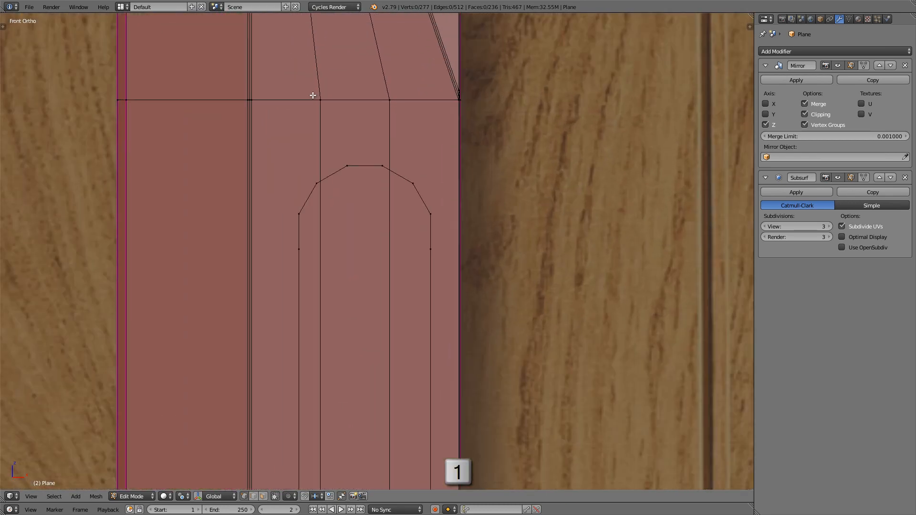
right_click(384, 165)
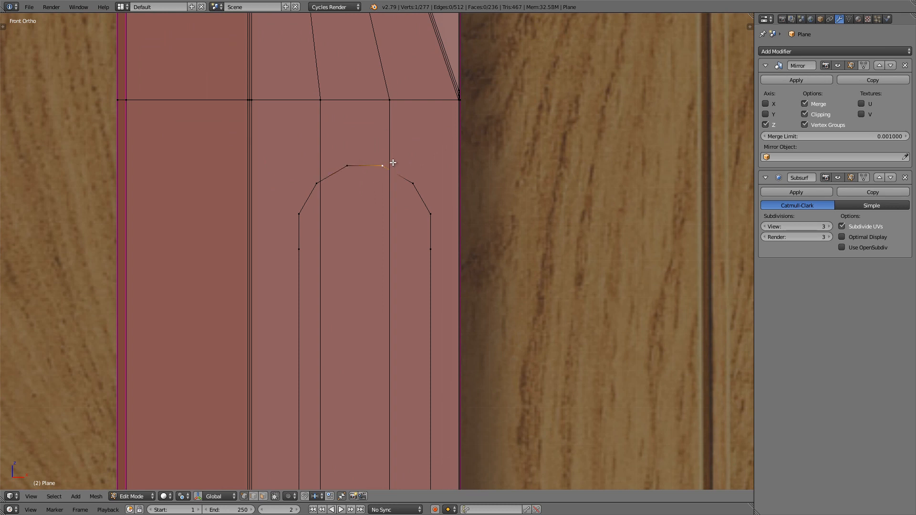
shift+middle_drag(219, 181, 244, 182)
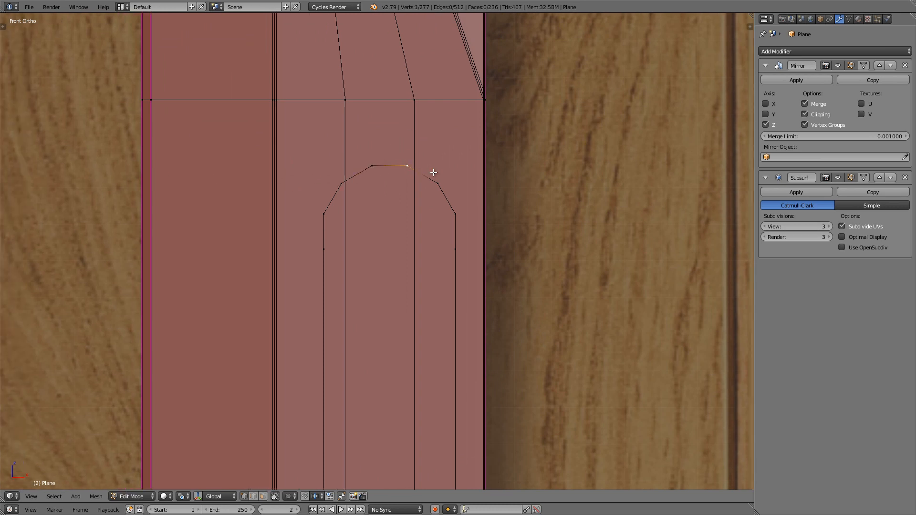
right_click(322, 259)
scroll(315, 236, down, 3)
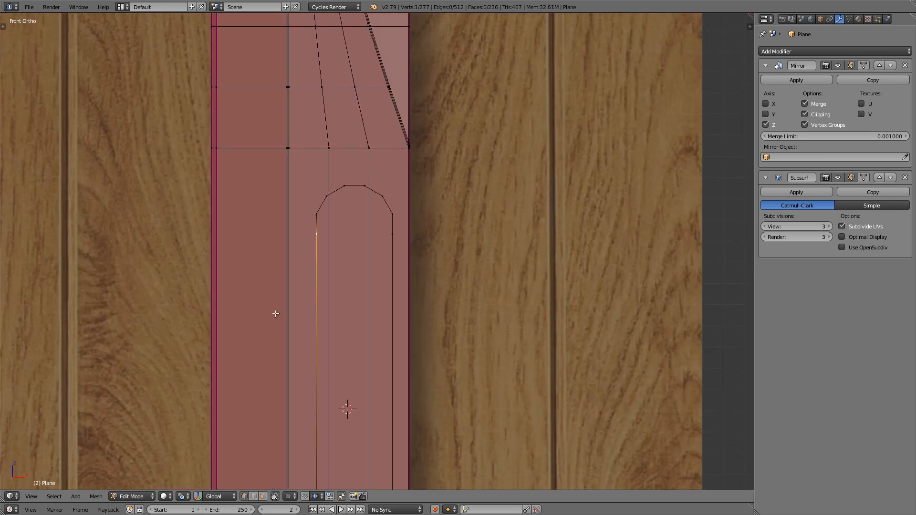
key(ctrl+r)
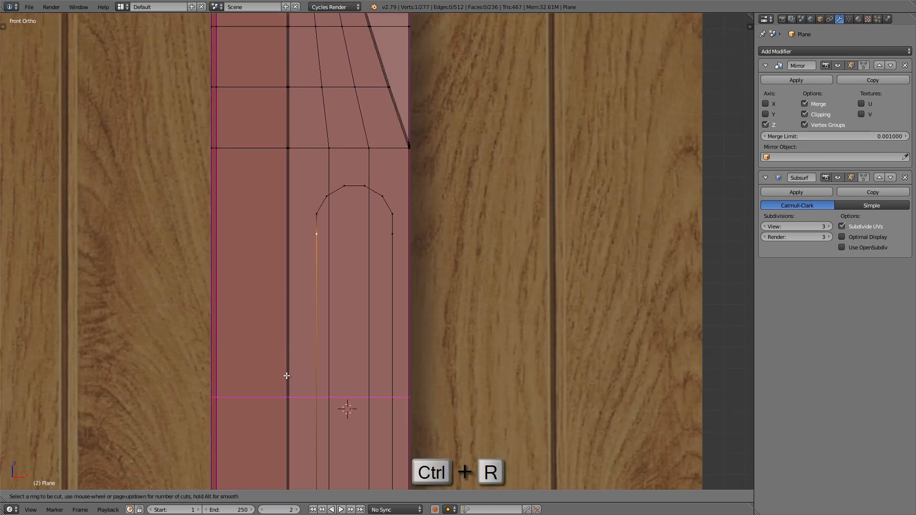
click(286, 376)
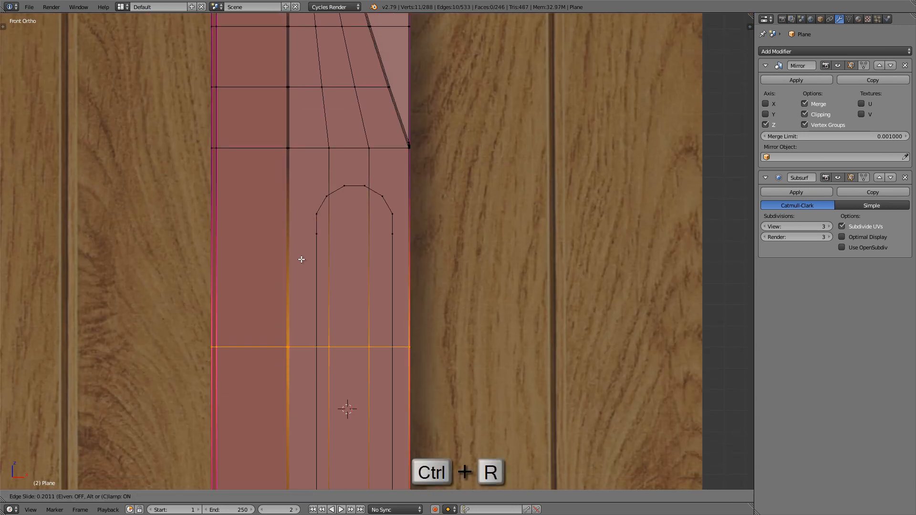
click(315, 176)
scroll(315, 178, up, 4)
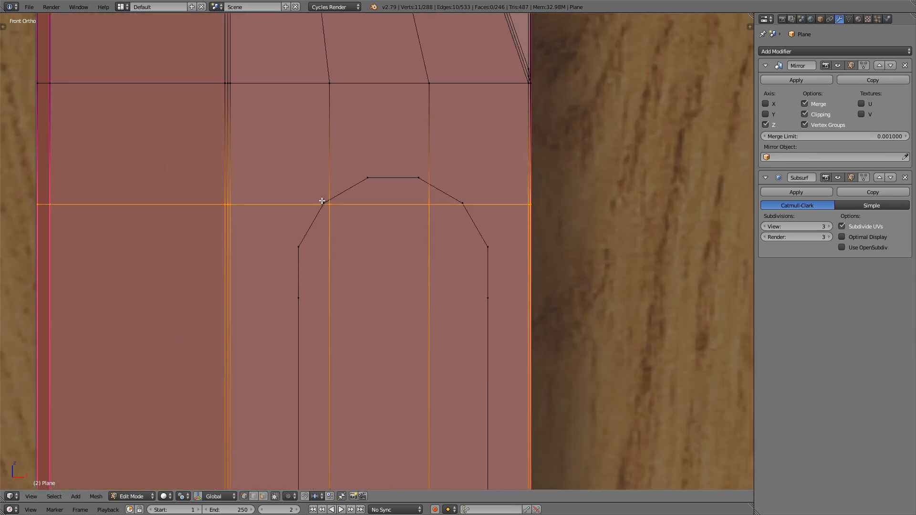
Step: Add two more crosswise loop cuts level with the upper arch's next lower vertices and its bottom end vertices
scroll(305, 251, down, 4)
key(ctrl+r)
click(259, 415)
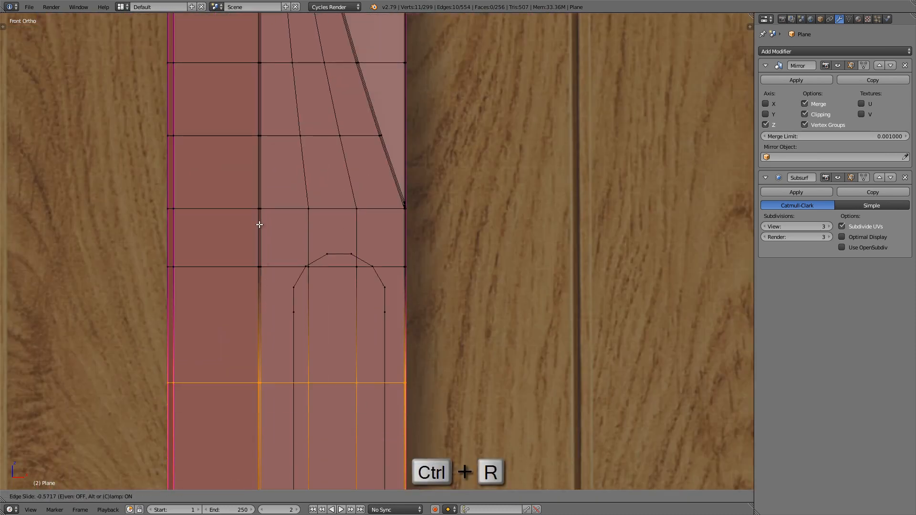
click(266, 165)
key(ctrl+r)
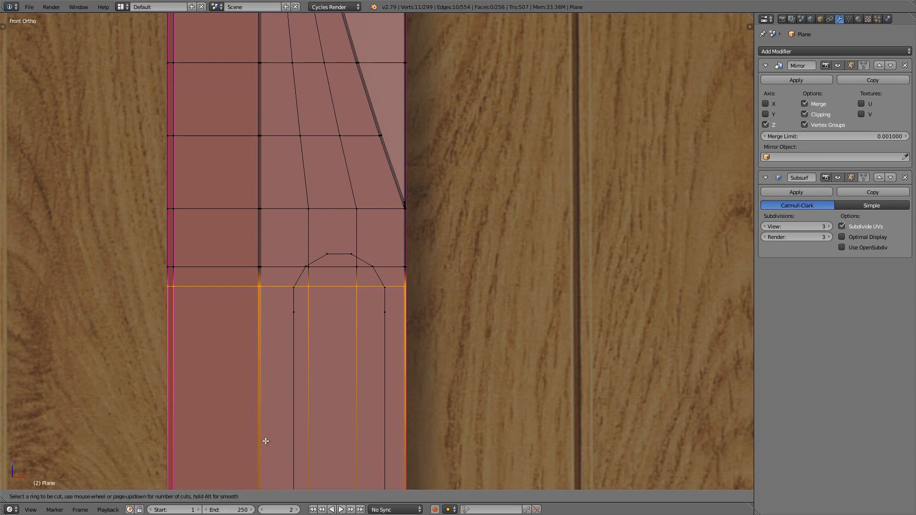
click(266, 442)
click(278, 207)
scroll(315, 225, down, 4)
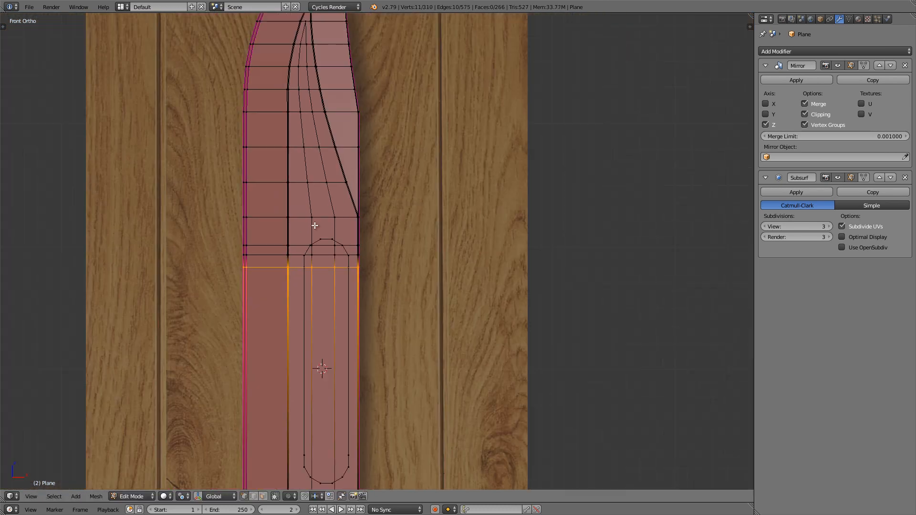
Step: Add a crosswise loop cut where the groove outline's straight sides meet the lower arch
scroll(315, 226, down, 1)
shift+middle_drag(358, 358, 339, 214)
scroll(357, 245, up, 4)
scroll(339, 214, up, 1)
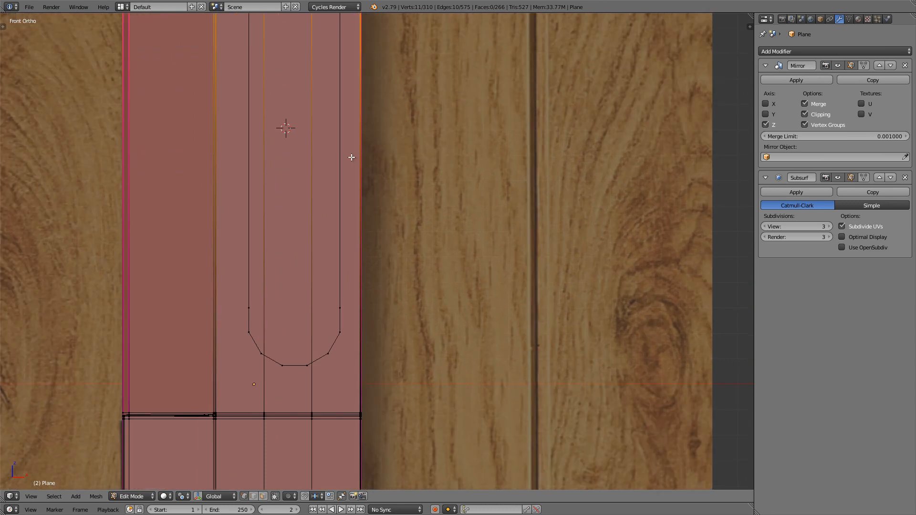
scroll(351, 157, up, 2)
key(ctrl+r)
click(365, 164)
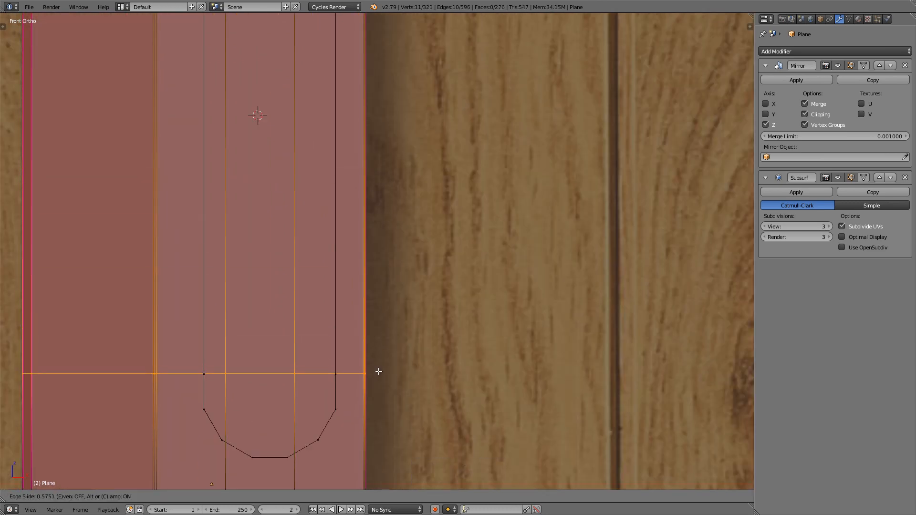
click(379, 371)
Step: Add two crosswise loop cuts level with the lower arch's next two pairs of vertices below its end vertices
shift+middle_drag(344, 406, 349, 261)
scroll(350, 260, up, 1)
key(ctrl+r)
click(375, 307)
click(379, 263)
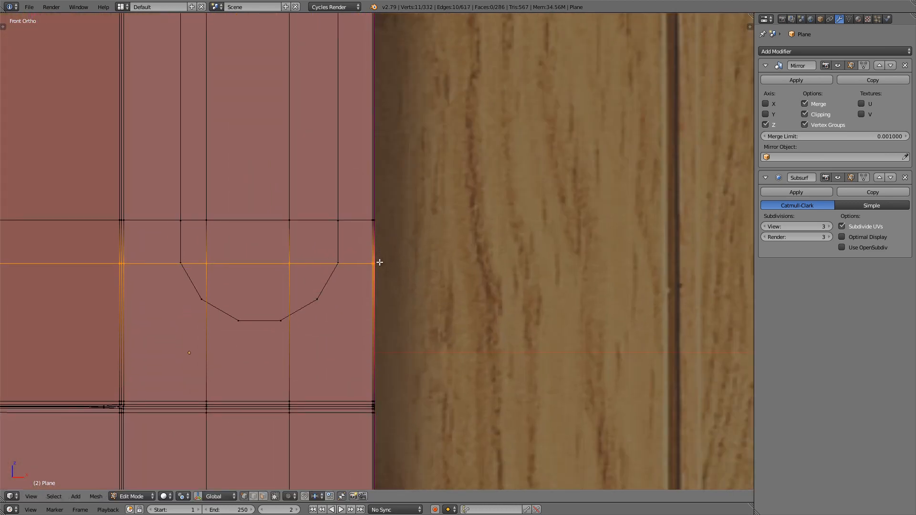
key(ctrl+r)
click(377, 305)
click(383, 293)
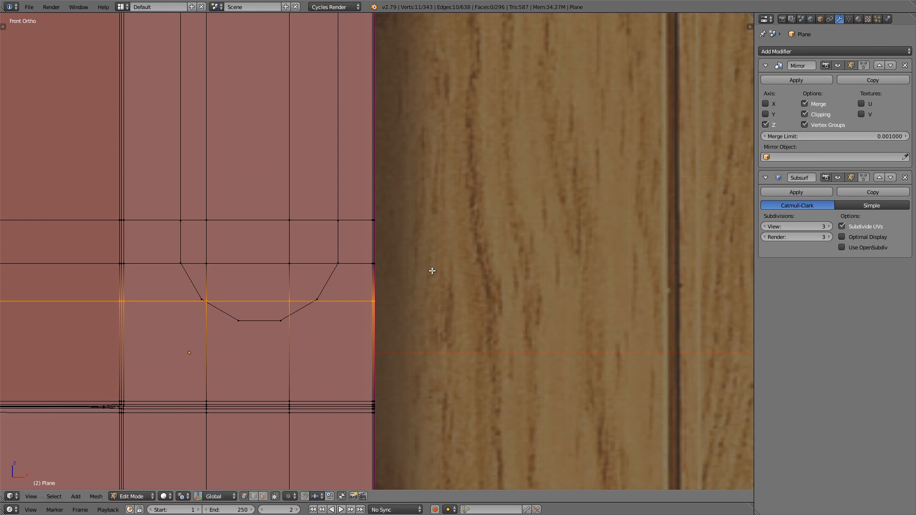
Step: Add a crosswise loop cut just below the lower arch and select its two middle vertices with the arch's two lowest vertices
scroll(260, 353, up, 1)
shift+middle_drag(256, 355, 377, 325)
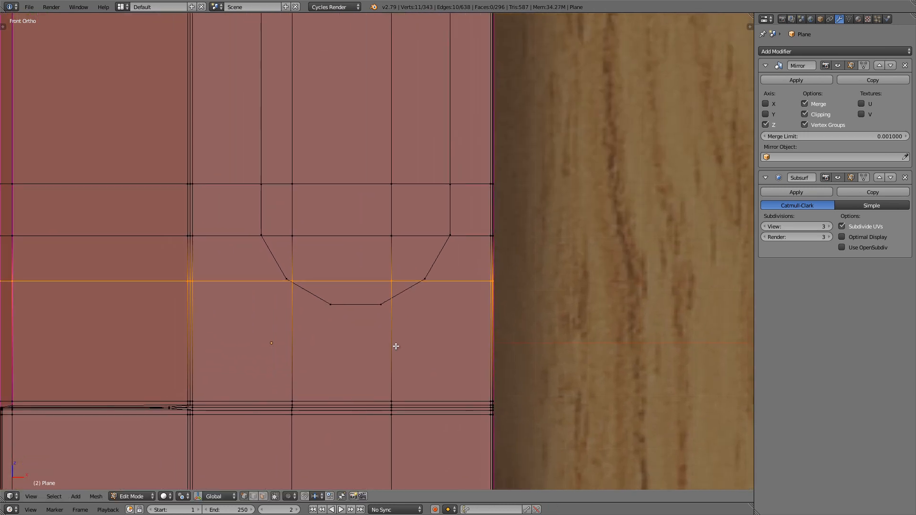
key(ctrl+r)
click(396, 344)
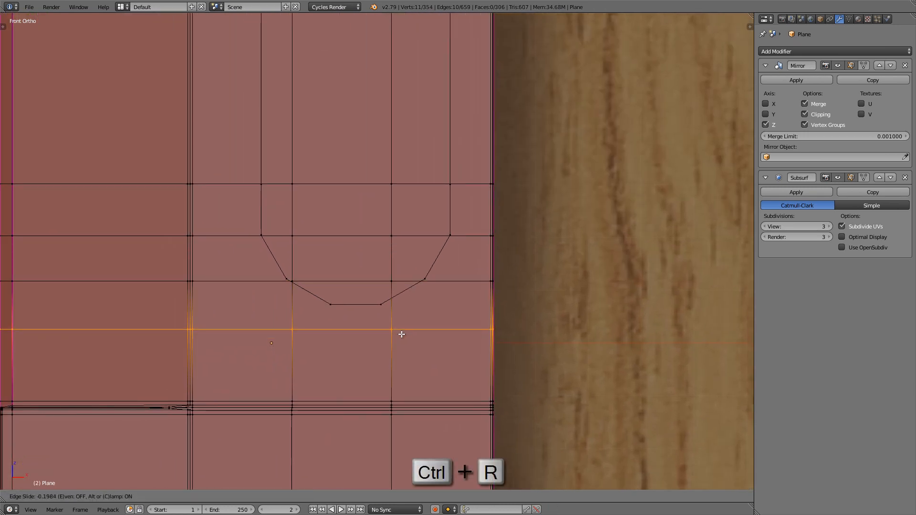
click(402, 334)
scroll(402, 334, up, 1)
right_click(394, 333)
shift+right_click(278, 331)
shift+right_click(313, 306)
shift+right_click(369, 306)
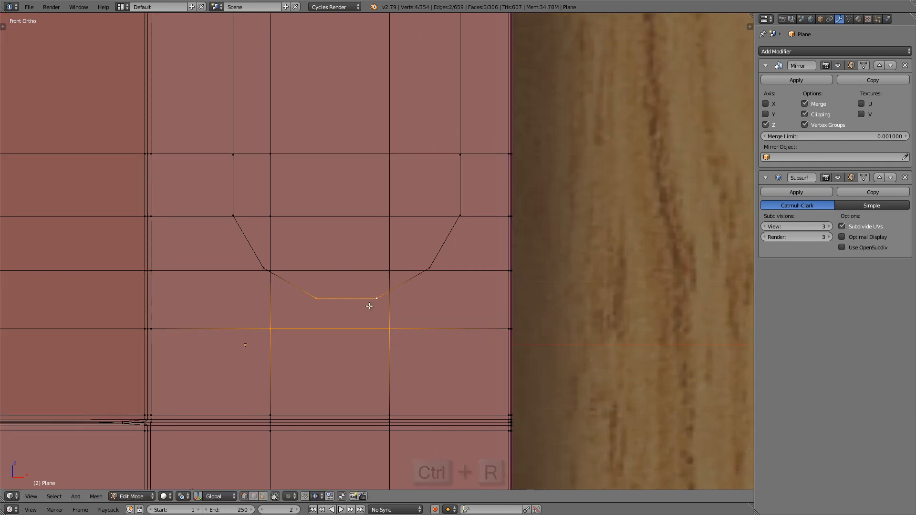
Step: Add a crosswise loop cut just above the upper arch and select its two middle vertices with the arch's two topmost vertices
scroll(369, 306, down, 9)
shift+scroll(394, 160, up, 9)
scroll(368, 145, up, 4)
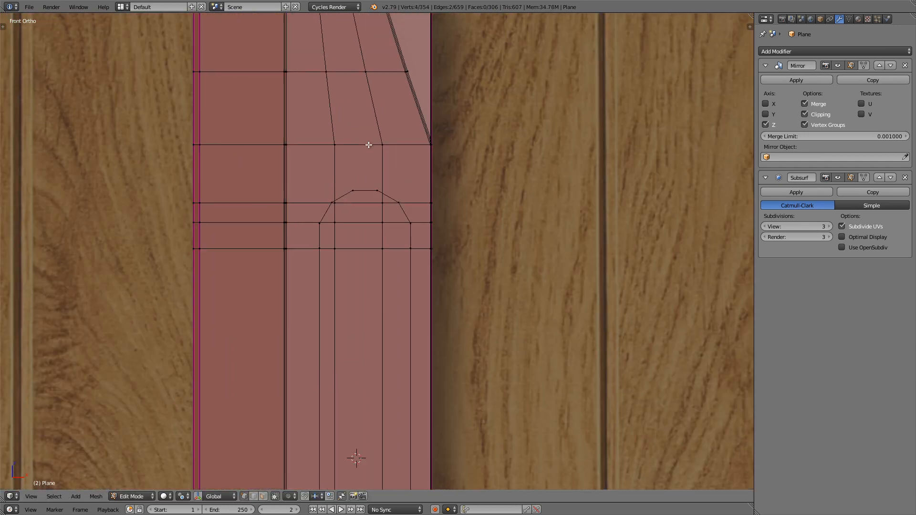
scroll(368, 145, up, 2)
key(ctrl+r)
click(396, 193)
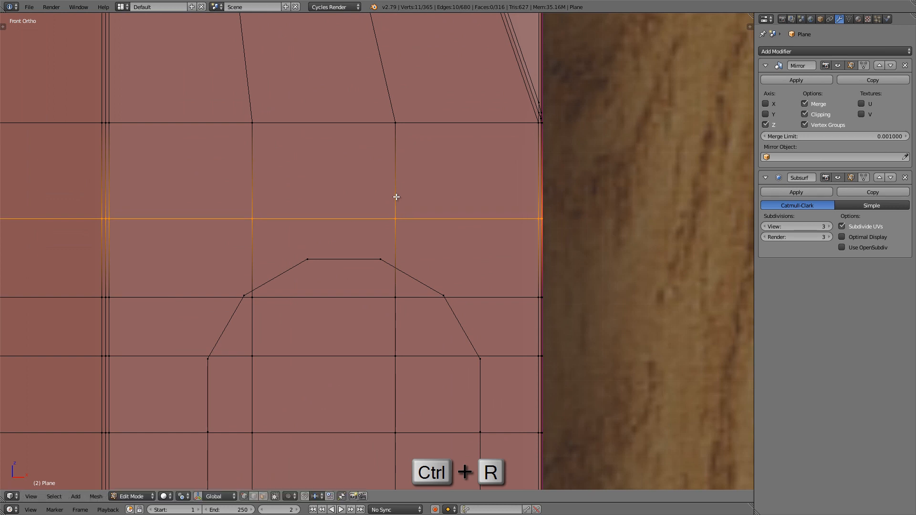
shift+middle_drag(370, 220, 373, 205)
right_click(263, 205)
shift+right_click(394, 203)
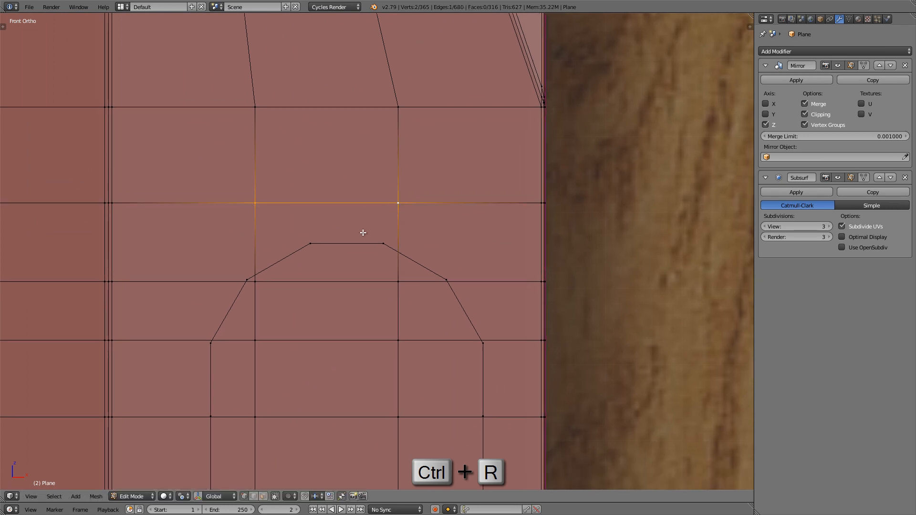
shift+right_click(315, 242)
shift+right_click(379, 241)
scroll(384, 239, down, 5)
scroll(385, 237, down, 2)
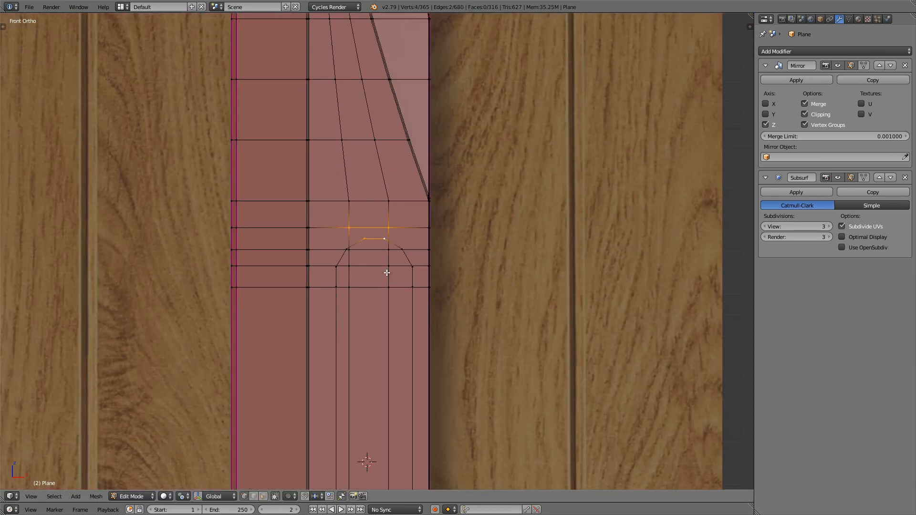
Step: Select the left lengthwise loop through the groove and deselect the part at and above its merged vertex near the tip
shift+middle_drag(382, 272, 414, 150)
scroll(386, 149, down, 2)
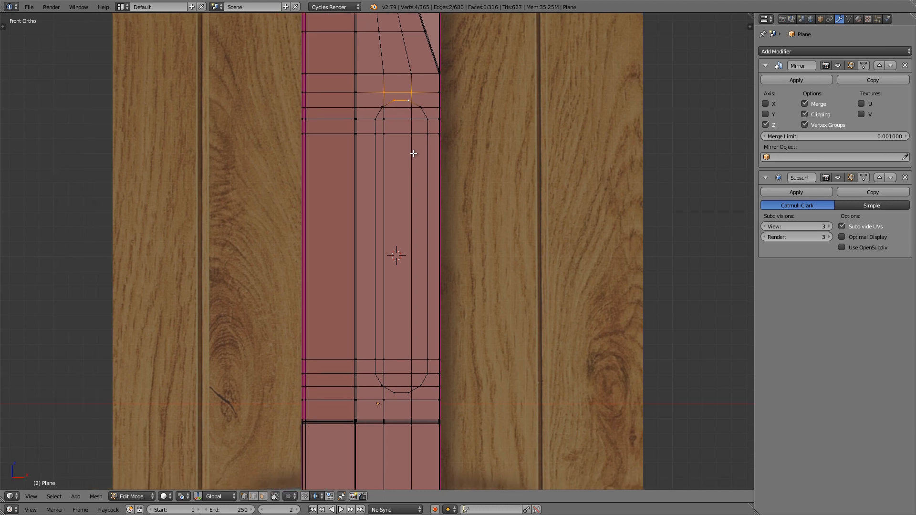
alt+shift+right_click(387, 176)
scroll(386, 176, up, 1)
alt+shift+right_click(412, 174)
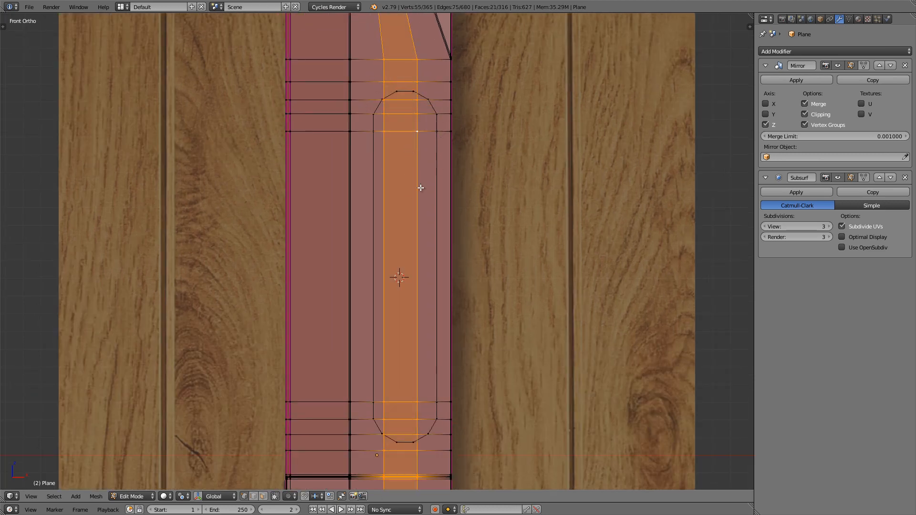
alt+right_click(385, 221)
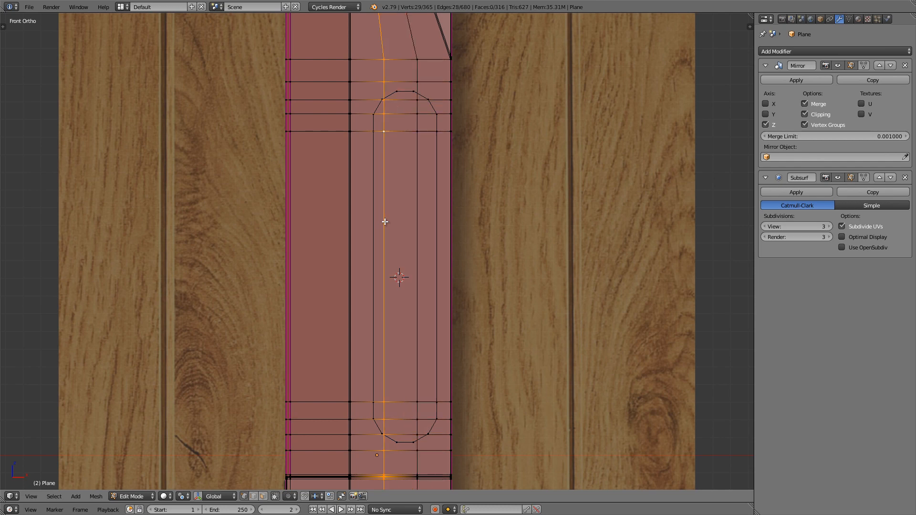
scroll(385, 222, down, 2)
shift+middle_drag(403, 126, 407, 354)
scroll(398, 136, up, 6)
key(z)
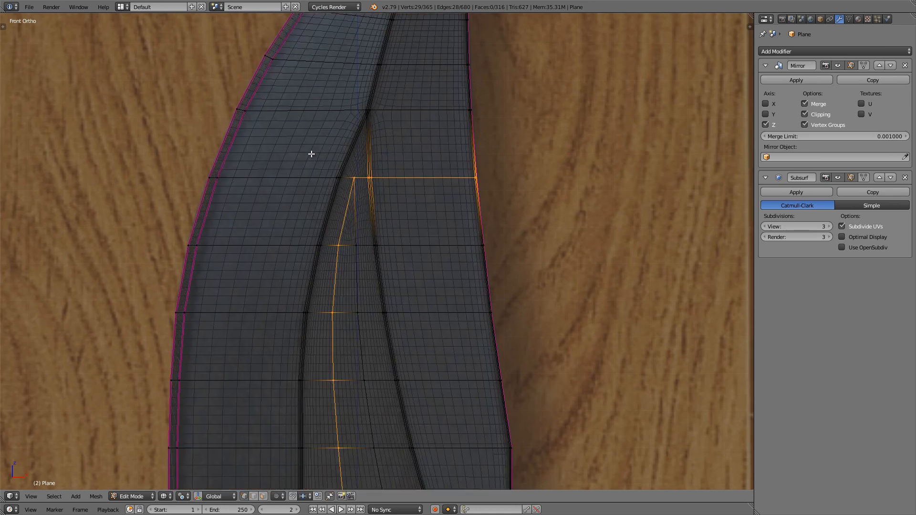
key(b)
middle_drag(274, 147, 566, 192)
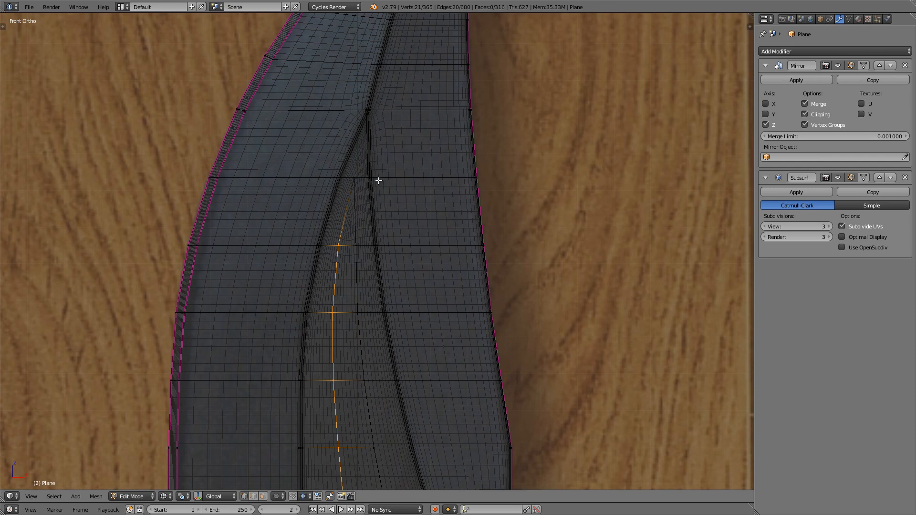
Step: Edge-slide the selected left lengthwise loop toward the bevel line with Even and Flipped on, to about -0.73
scroll(392, 185, down, 6)
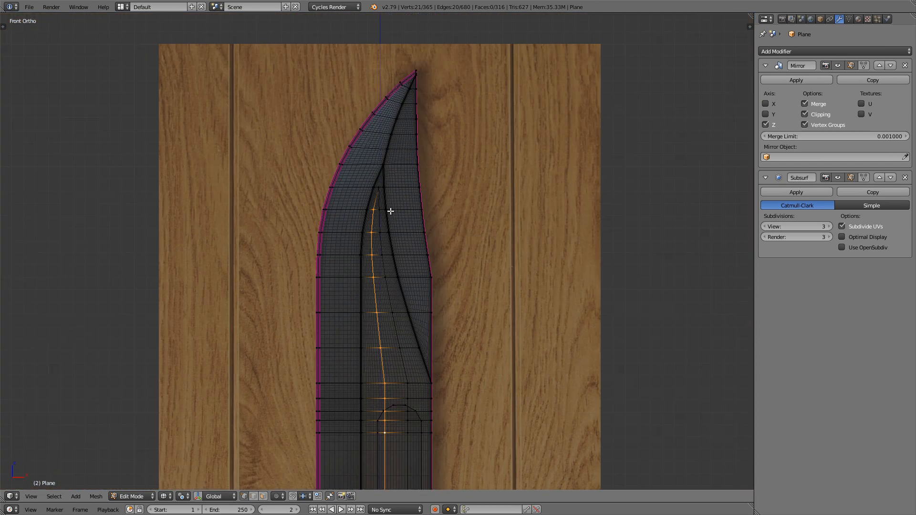
shift+middle_drag(396, 353, 399, 200)
key(z)
shift+middle_drag(403, 300, 401, 216)
scroll(397, 217, up, 1)
scroll(398, 217, up, 1)
key(g)
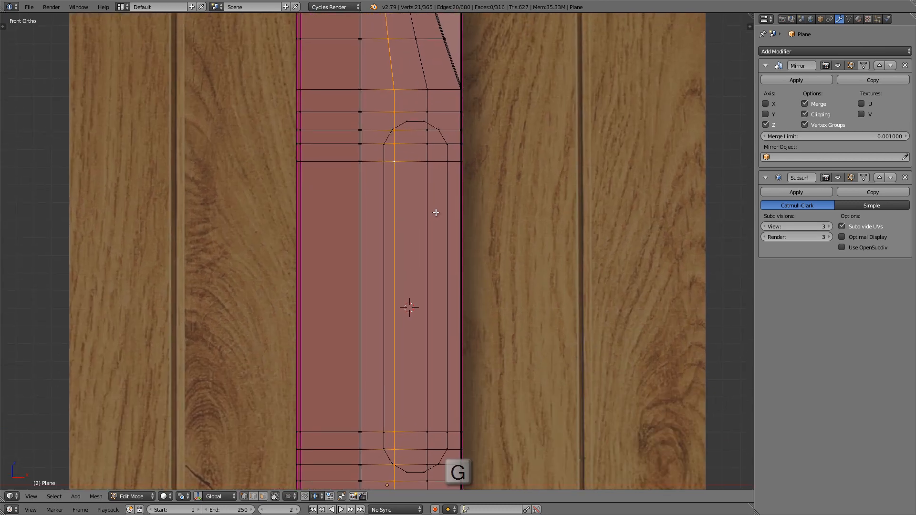
key(g)
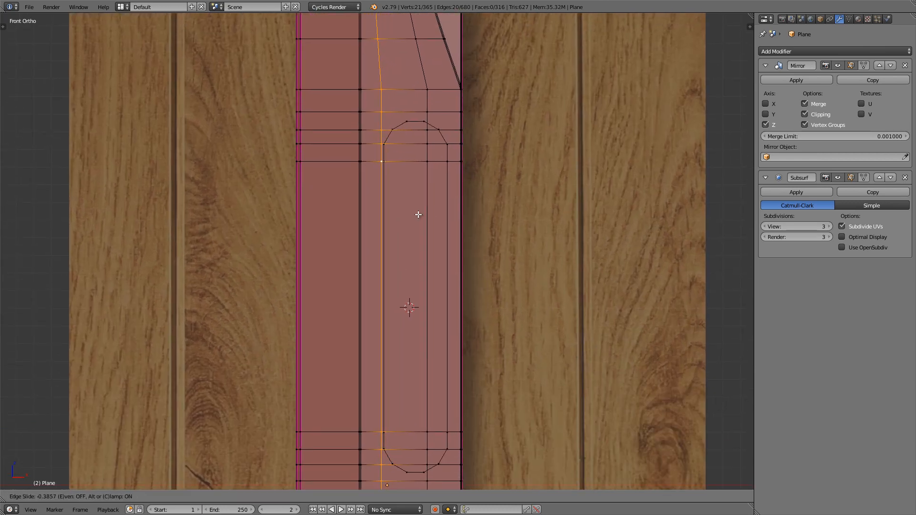
key(e)
key(f)
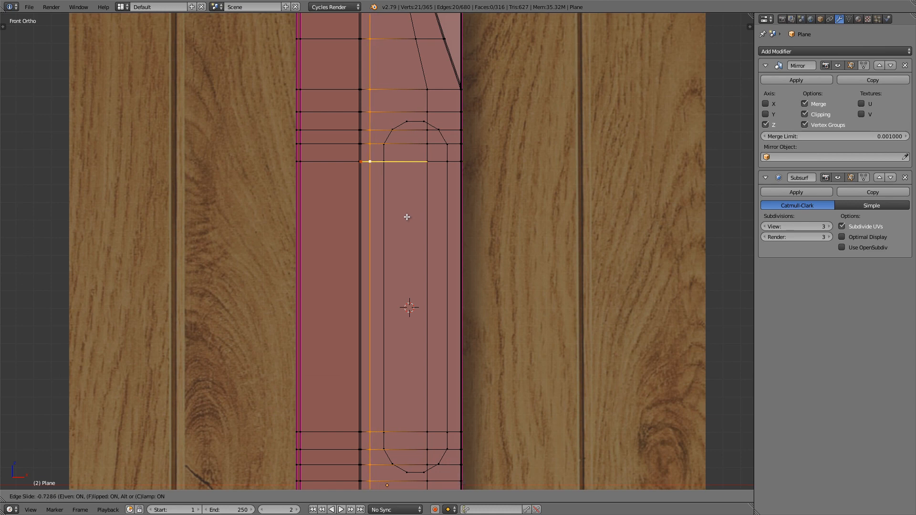
click(407, 217)
Step: Select the right lengthwise loop through the groove and deselect the part at and above its merged vertex near the tip
scroll(405, 216, down, 3)
shift+middle_drag(407, 63, 387, 177)
scroll(405, 156, up, 2)
alt+click(391, 163)
shift+middle_drag(386, 100, 397, 217)
scroll(354, 125, up, 5)
shift+middle_drag(353, 125, 353, 186)
key(z)
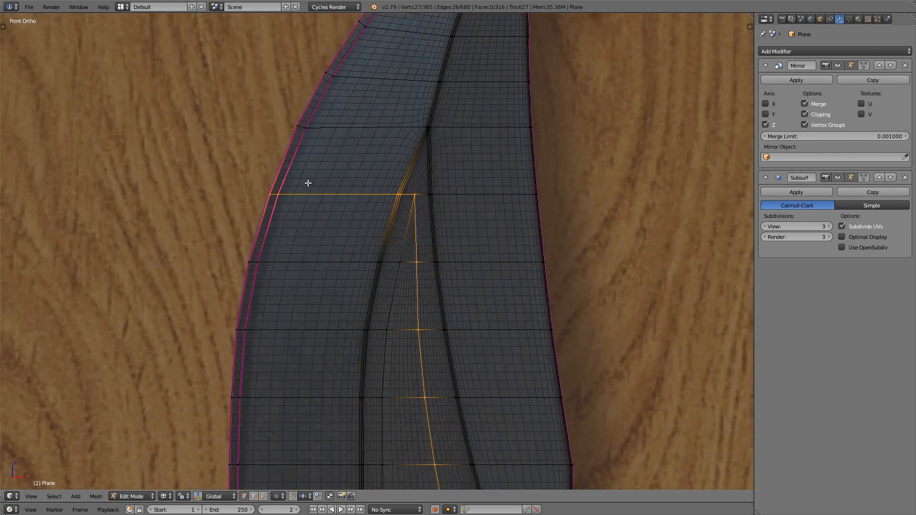
key(b)
middle_drag(184, 163, 501, 222)
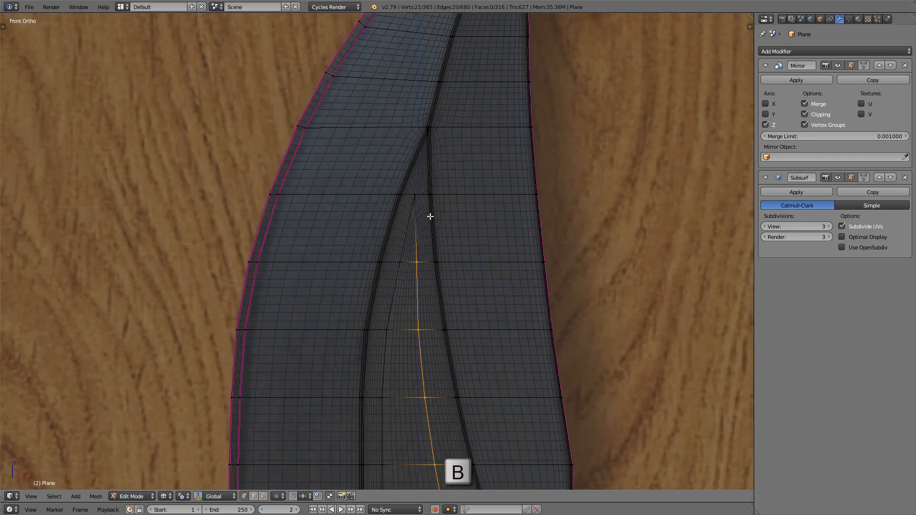
Step: Edge-slide the selected right lengthwise loop toward the blade's right edge with Even and Flipped on, to about -0.84
scroll(415, 210, down, 4)
shift+middle_drag(462, 245, 426, 140)
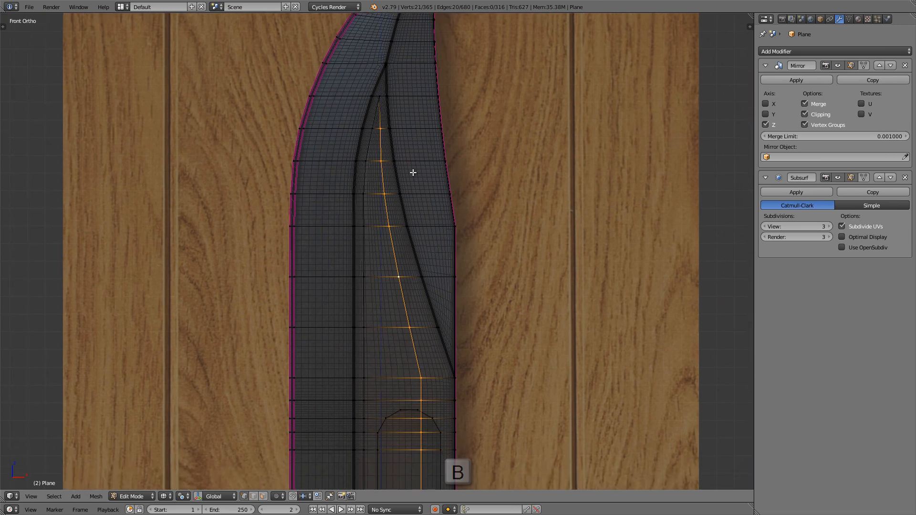
scroll(411, 171, down, 2)
scroll(432, 283, up, 5)
key(z)
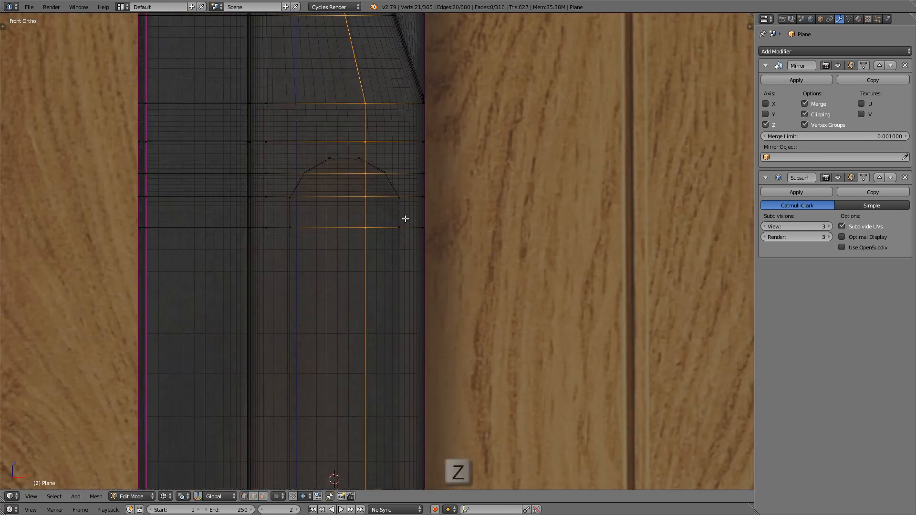
shift+middle_drag(395, 217, 390, 216)
key(g)
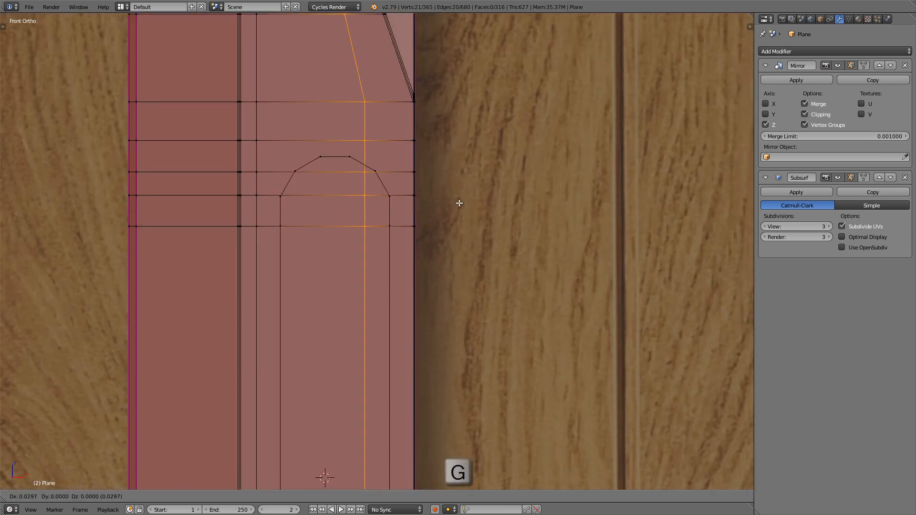
key(e)
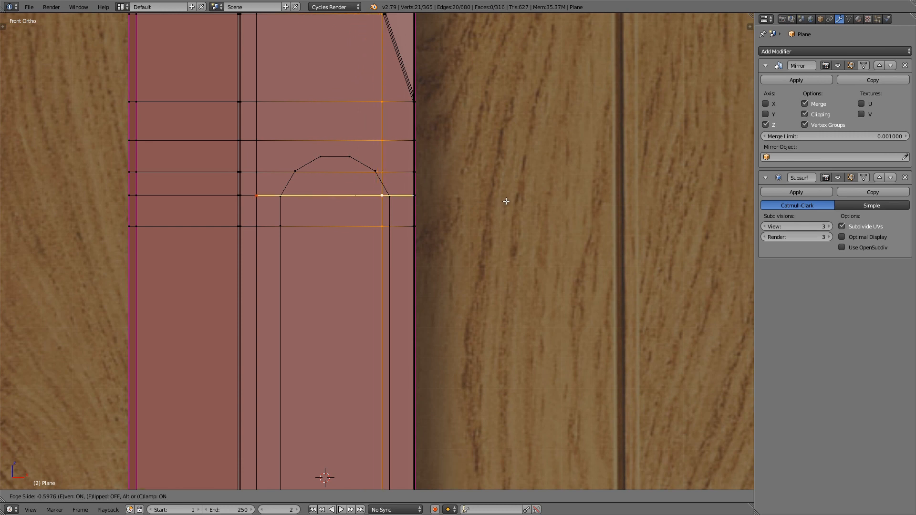
key(f)
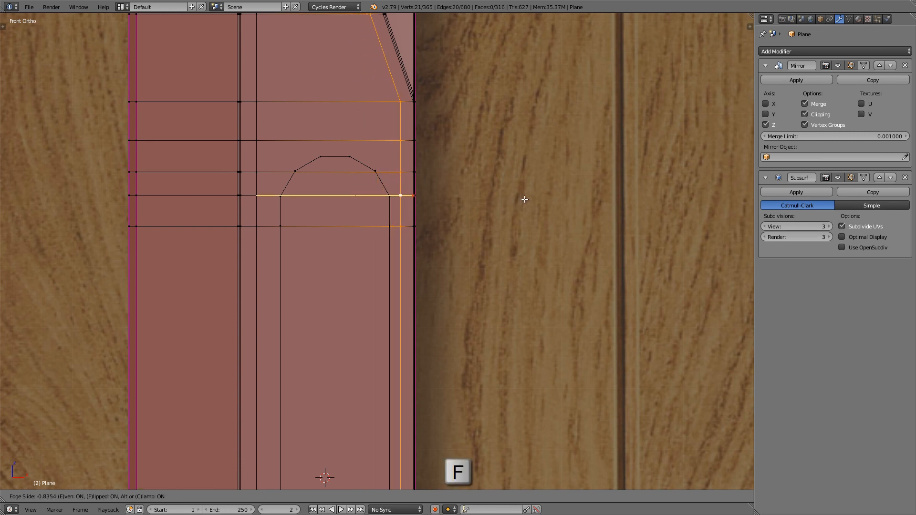
click(528, 198)
Step: Examine the spacing of the two lengthwise loops around the groove outline, from the blade's taper to its base
scroll(472, 175, down, 4)
shift+middle_drag(427, 71, 444, 201)
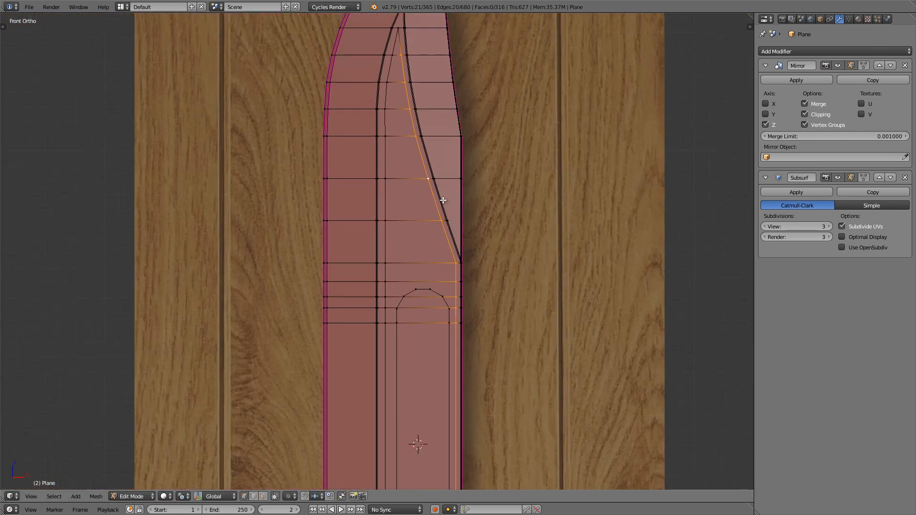
shift+middle_drag(430, 162, 431, 190)
shift+middle_drag(431, 273, 431, 162)
shift+middle_drag(419, 377, 416, 168)
shift+middle_drag(408, 243, 374, 345)
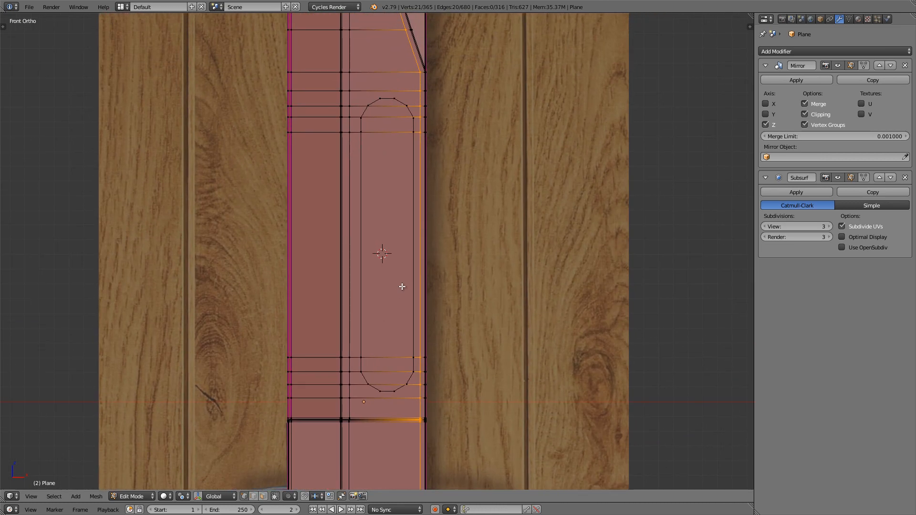
ctrl+middle_drag(403, 285, 414, 269)
shift+middle_drag(413, 241, 392, 279)
shift+middle_drag(345, 117, 345, 124)
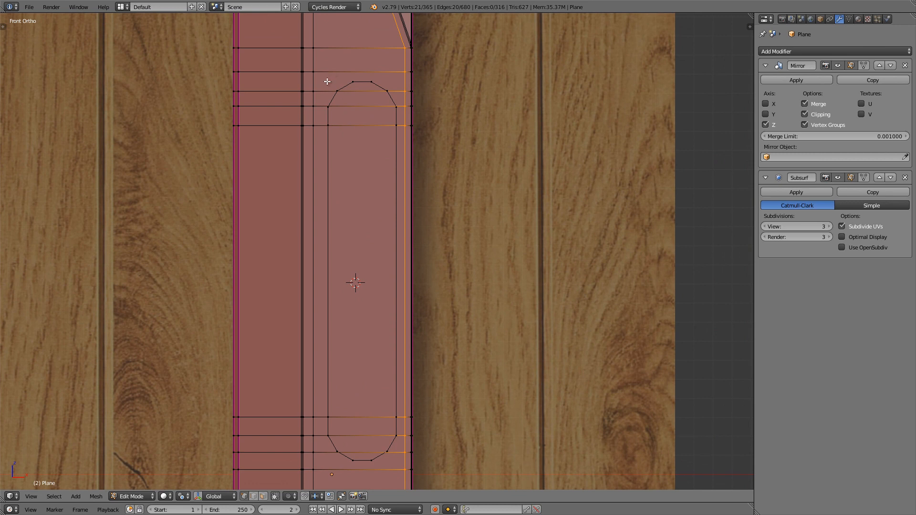
shift+middle_drag(328, 81, 324, 90)
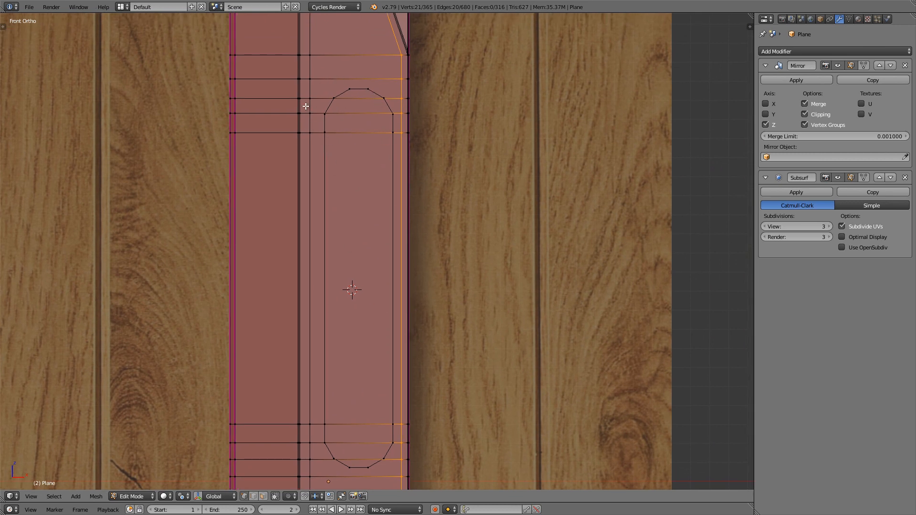
Step: Select the block of faces behind the groove outline, between the two lengthwise loops and outermost crosswise loops, and delete the faces
right_click(315, 79)
shift+middle_drag(320, 86, 309, 74)
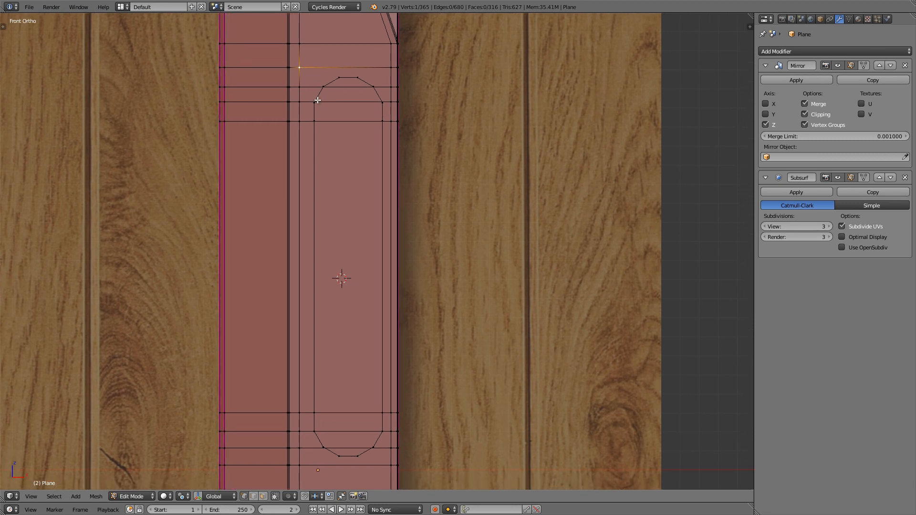
ctrl+shift+right_click(387, 465)
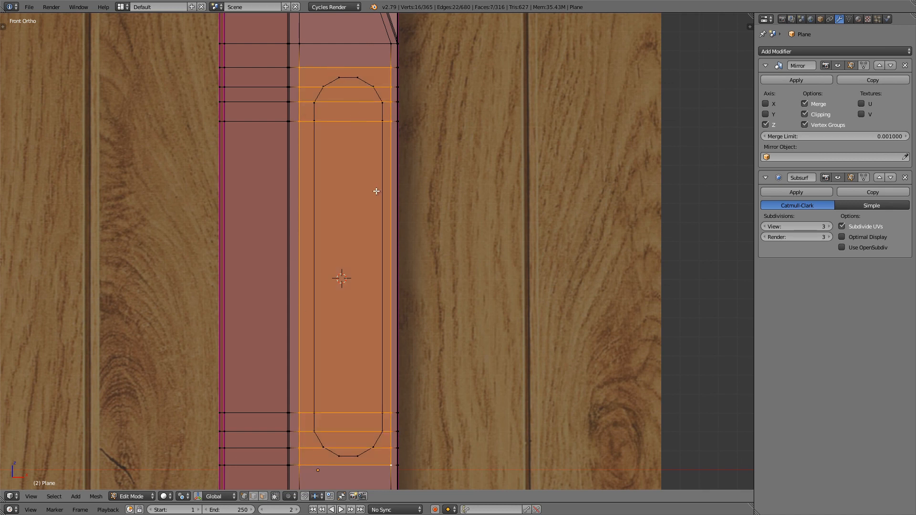
key(x)
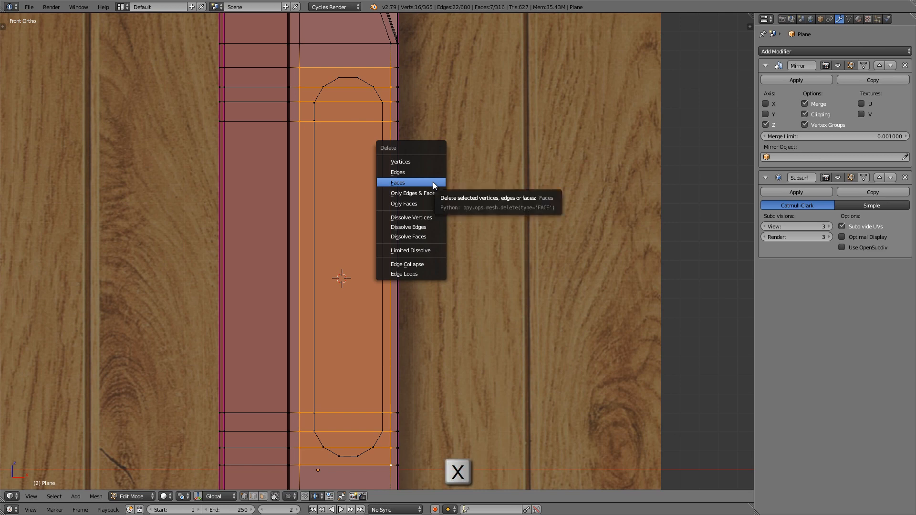
click(433, 181)
Step: Fill a face between the upper arch's topmost edge and the crosswise edge directly above it
scroll(368, 62, up, 4)
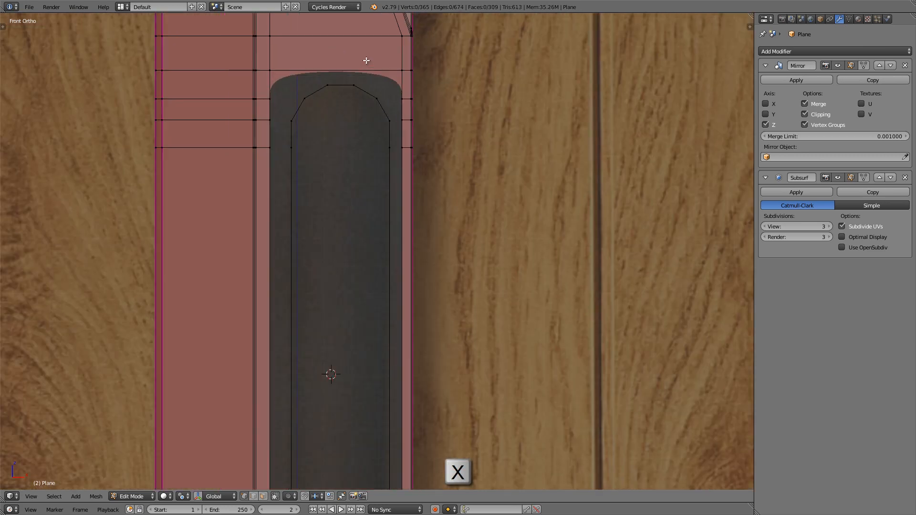
scroll(301, 112, up, 1)
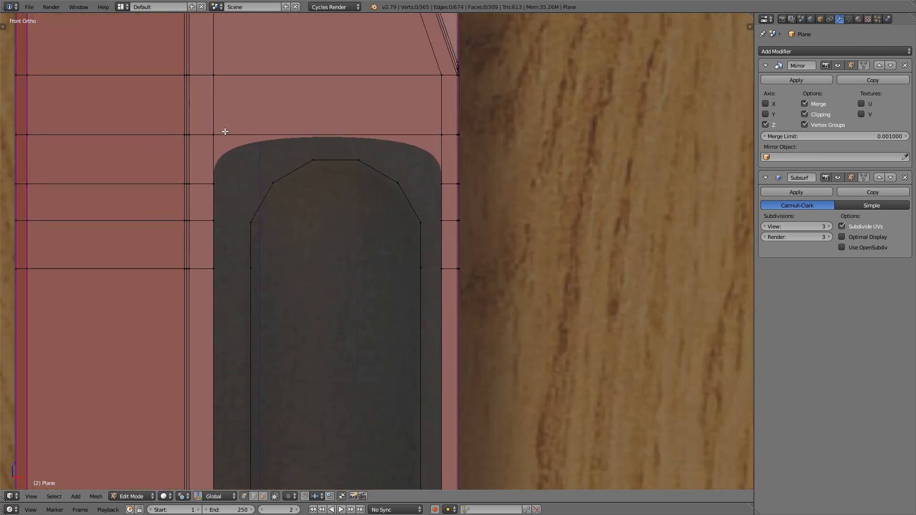
right_click(220, 134)
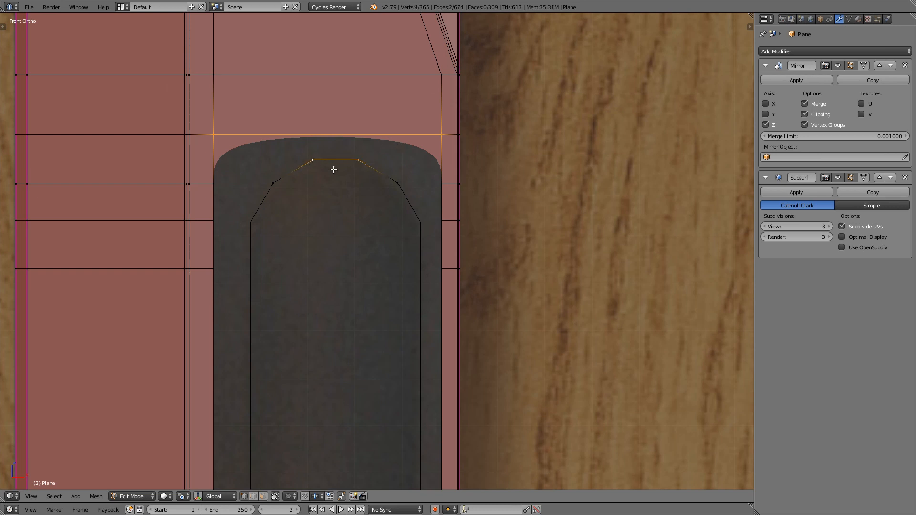
key(f)
Step: Fill the rest of the gap around the groove outline with faces, going down the right side, around the lower arch and up the left
right_click(394, 149)
scroll(440, 133, down, 3)
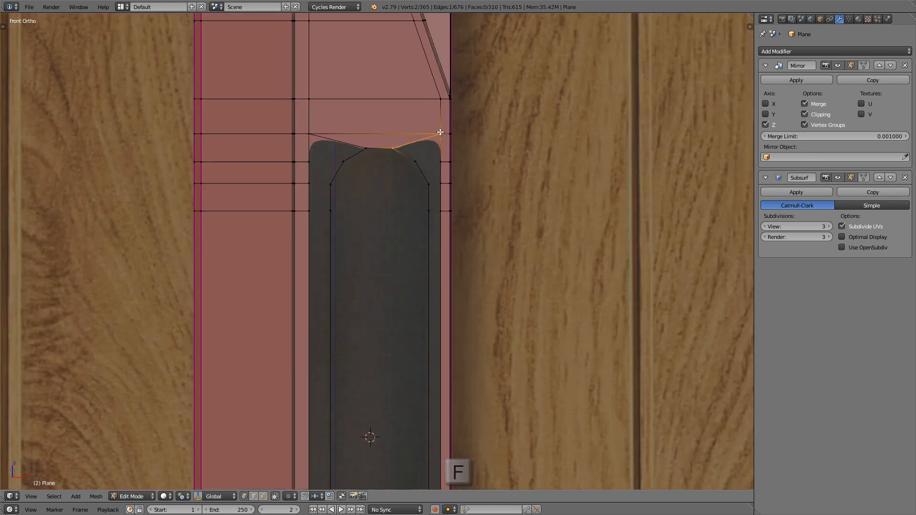
scroll(440, 133, down, 3)
scroll(461, 114, up, 1)
key(f)
key(f)
key(f)
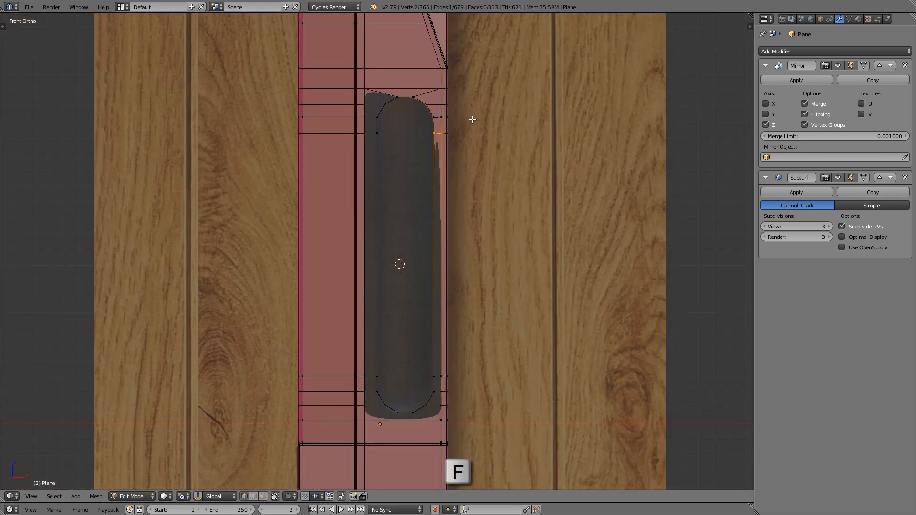
key(f)
key(f)
key(f)
key(f)
key(f)
key(f)
key(f)
key(f)
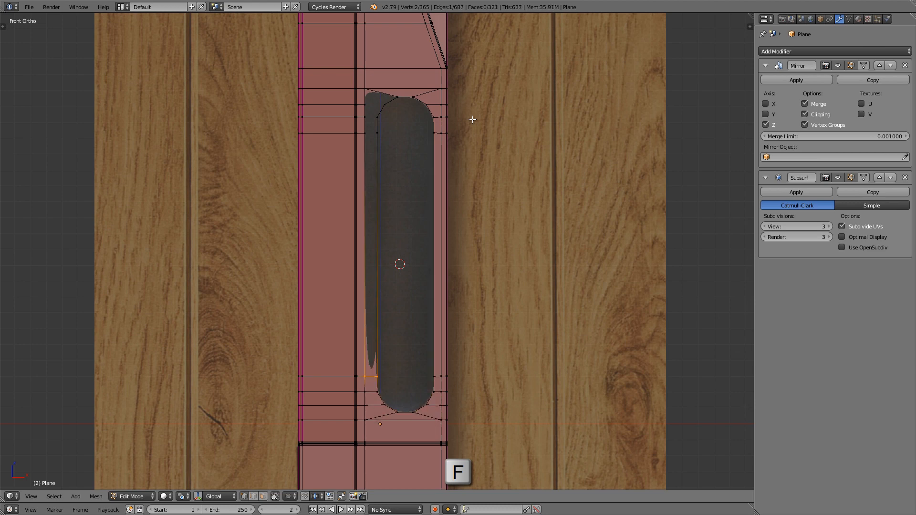
key(f)
key(f)
key(f)
key(f)
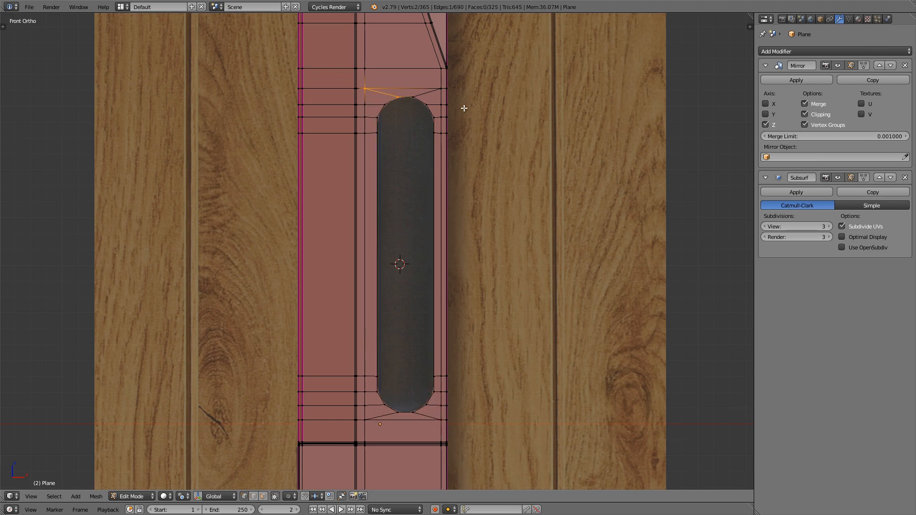
Step: Select the whole inner groove outline loop and fill it with a single face
scroll(424, 114, up, 5)
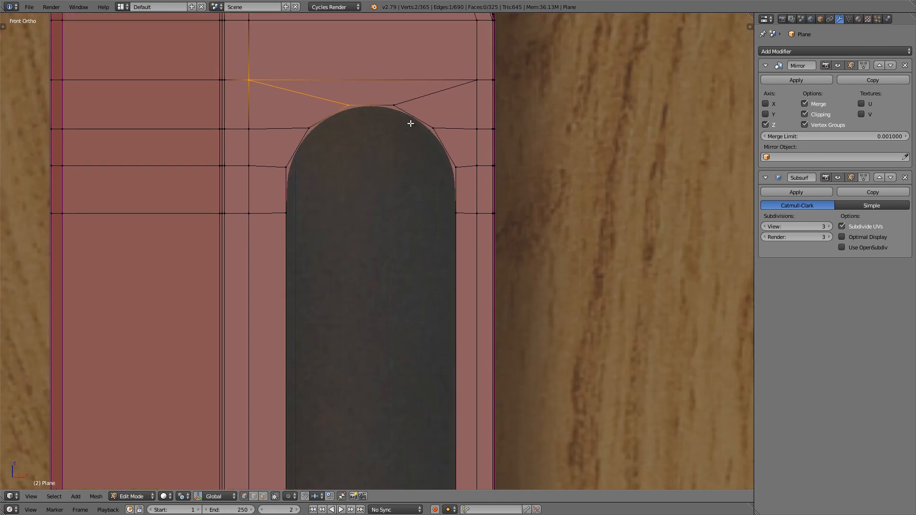
alt+right_click(411, 124)
scroll(364, 92, up, 2)
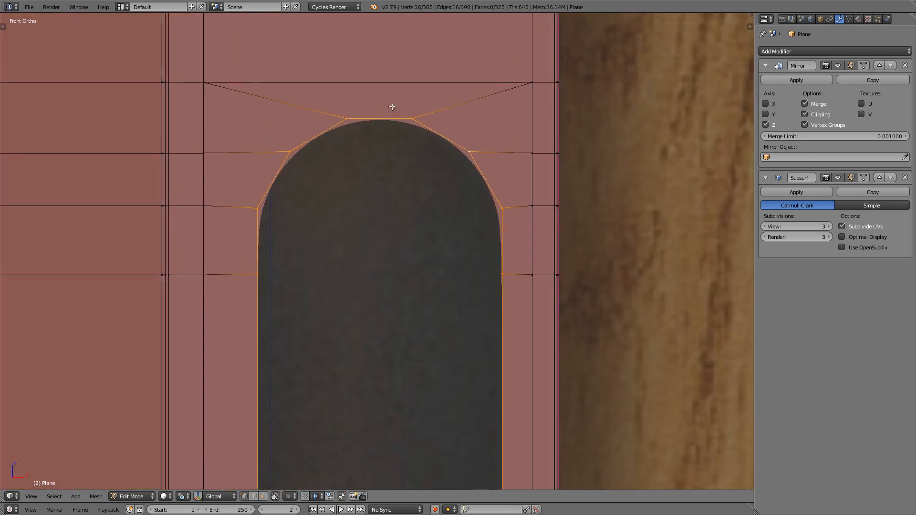
key(f)
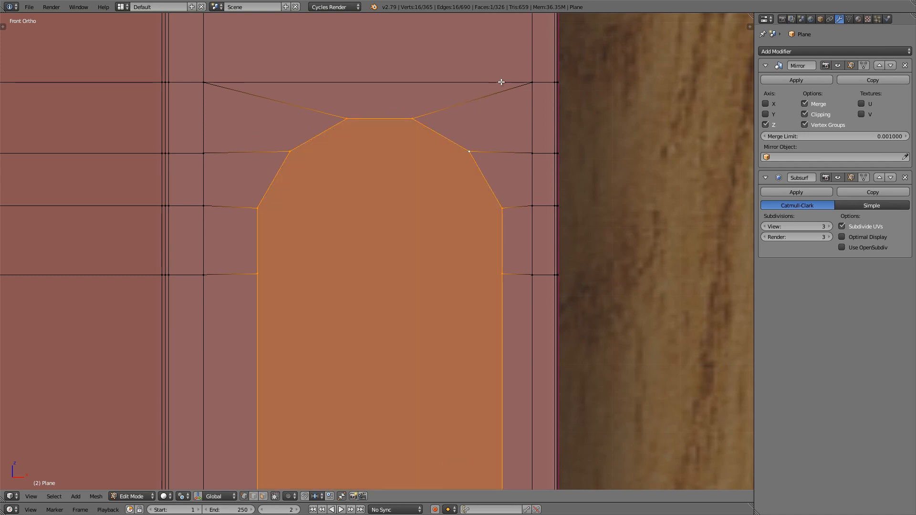
Step: Inset the groove face with a thin border and inset the resulting inner face again by about 0.07
key(i)
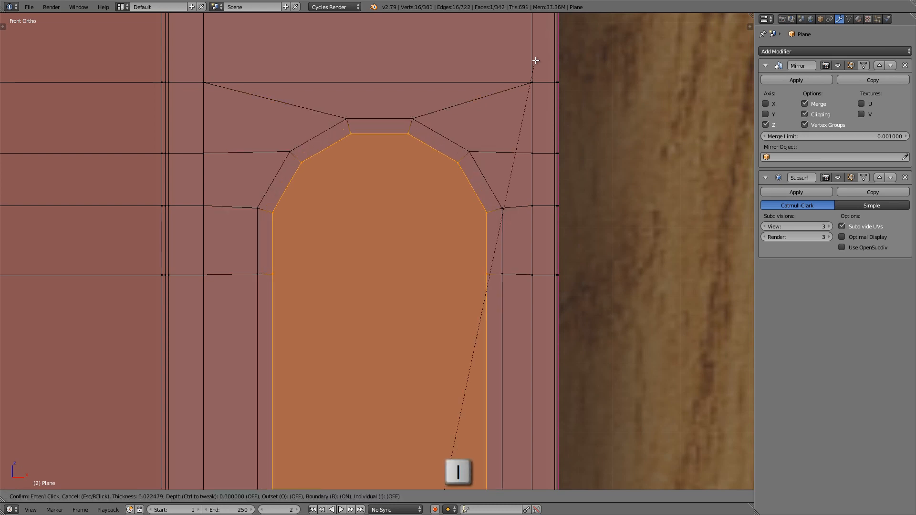
click(537, 60)
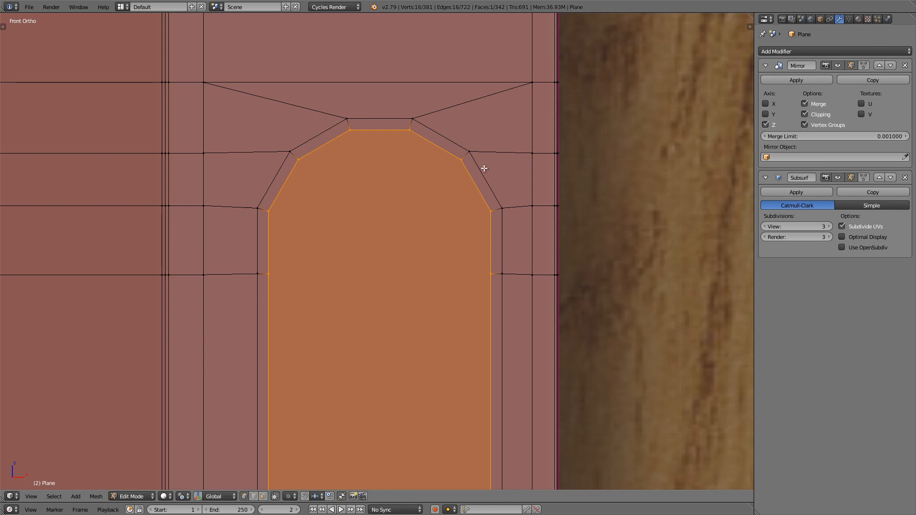
shift+middle_drag(485, 169, 483, 157)
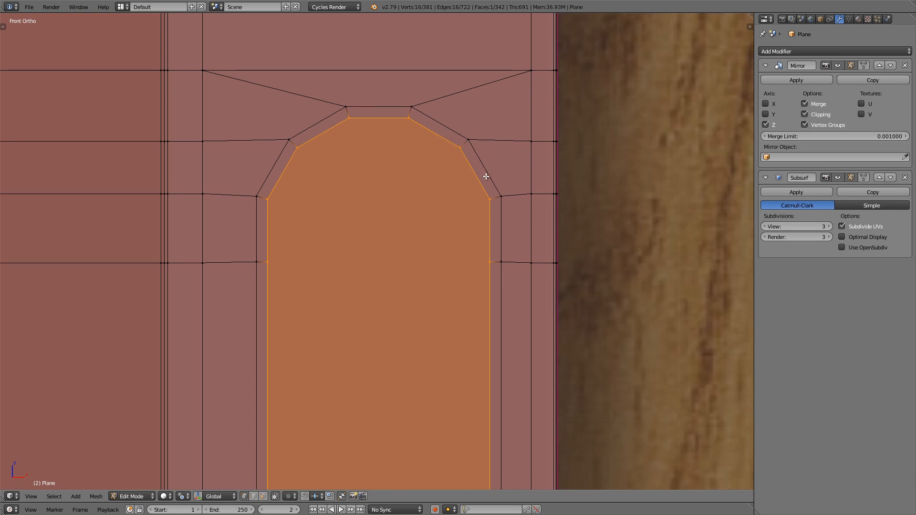
shift+middle_drag(486, 176, 485, 101)
key(i)
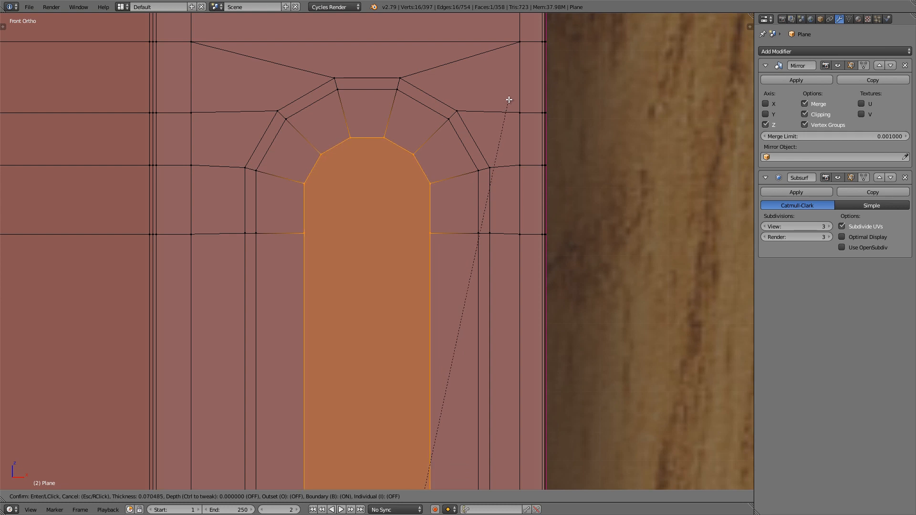
click(509, 100)
Step: Move the innermost groove face about 0.02 into the blade along Y
key(KP_3)
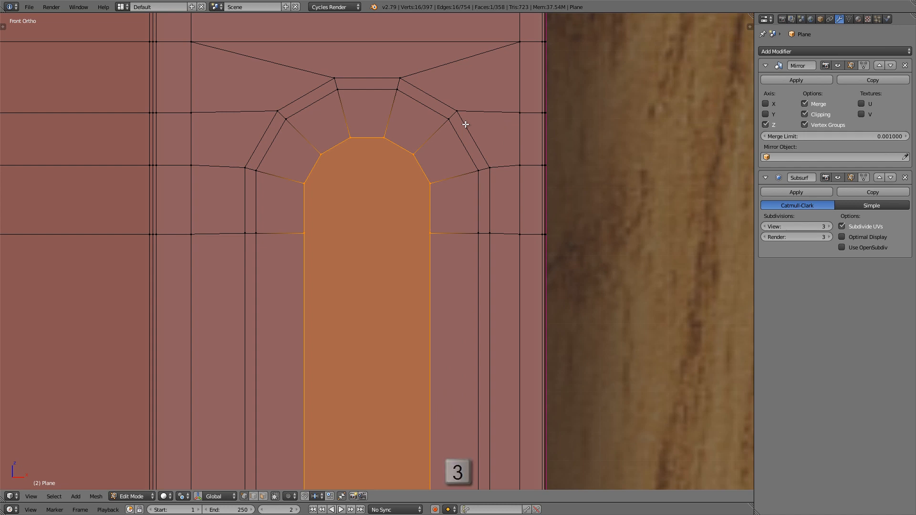
key(z)
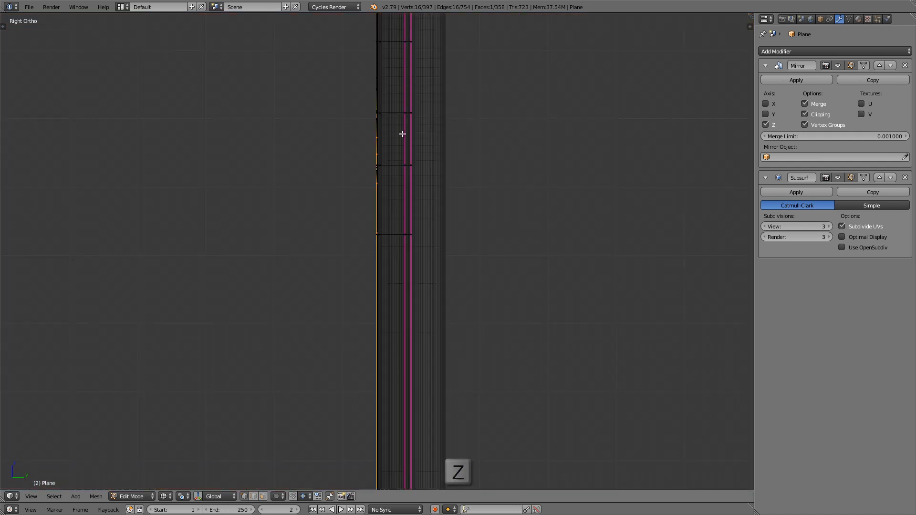
key(g)
key(Right)
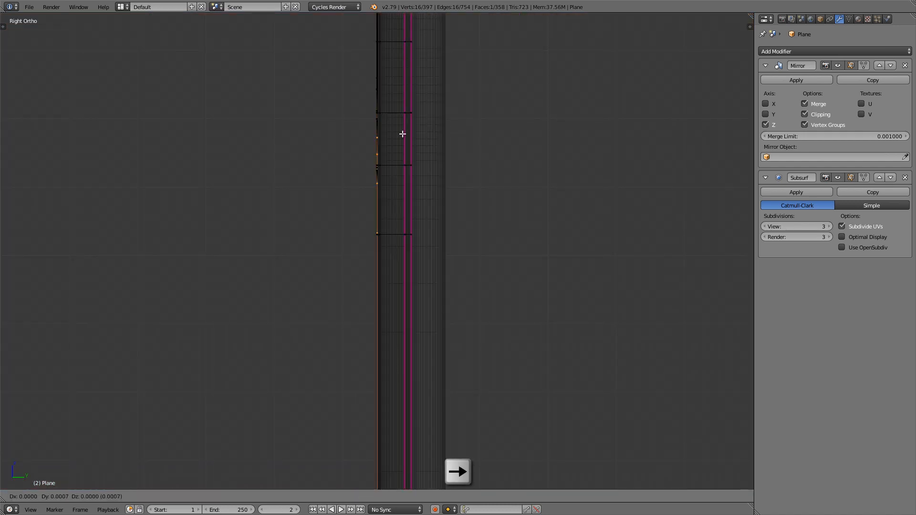
key(Right)
key(Right)
key(Right)
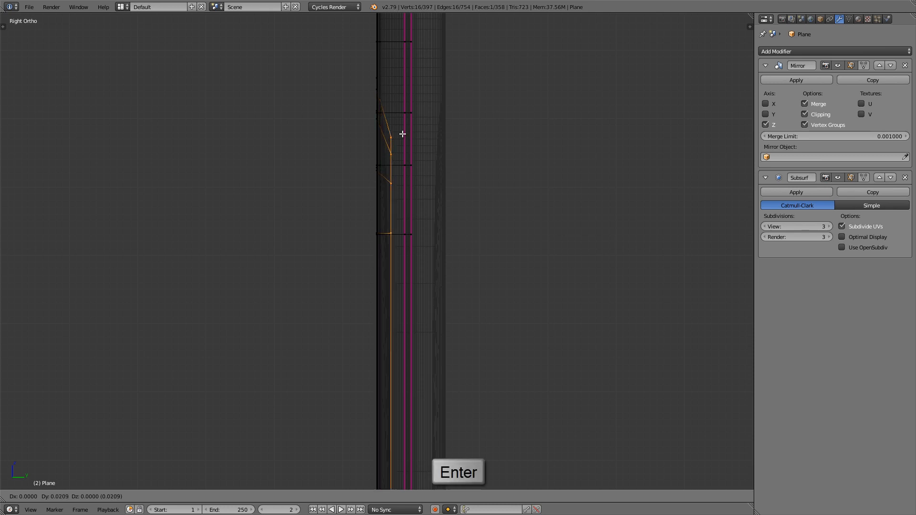
key(KP_1)
key(z)
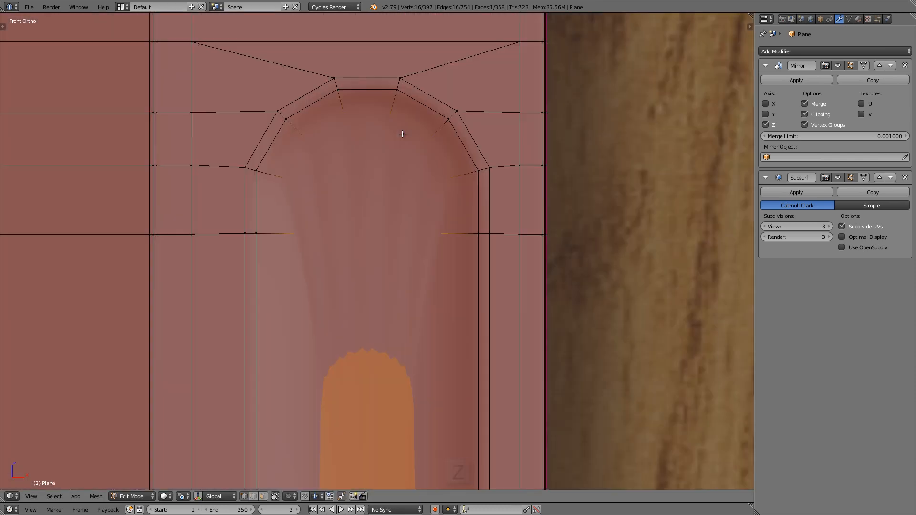
Step: Inset the sunken groove face by about 0.05 and check the smoothed groove in Object Mode
key(alt+z)
scroll(411, 129, down, 2)
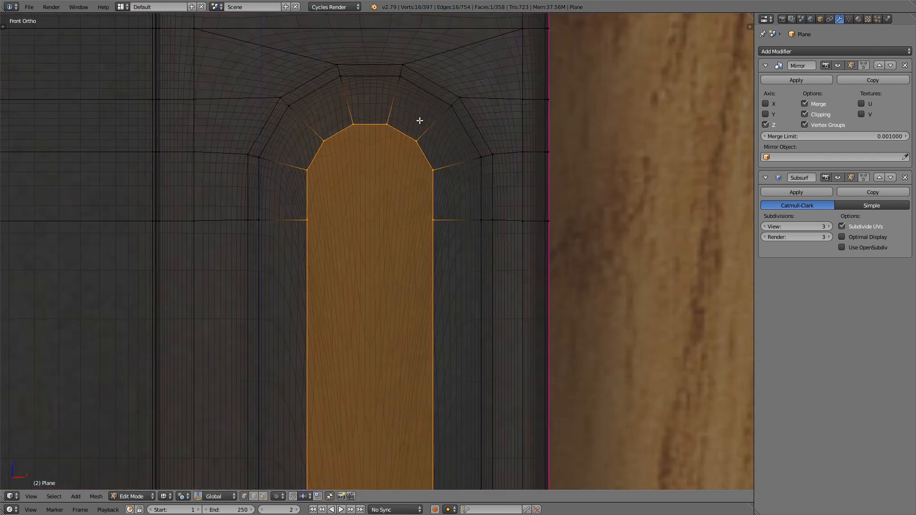
key(shift+z)
scroll(403, 126, up, 2)
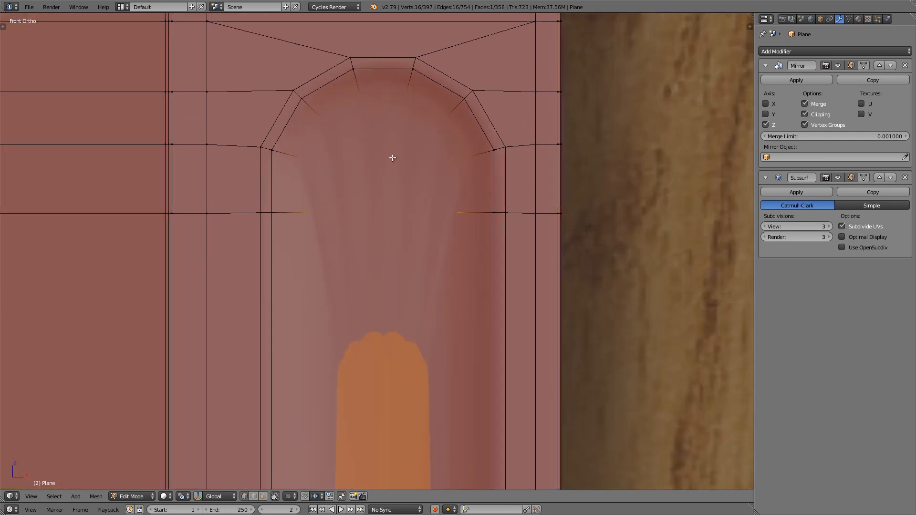
key(z)
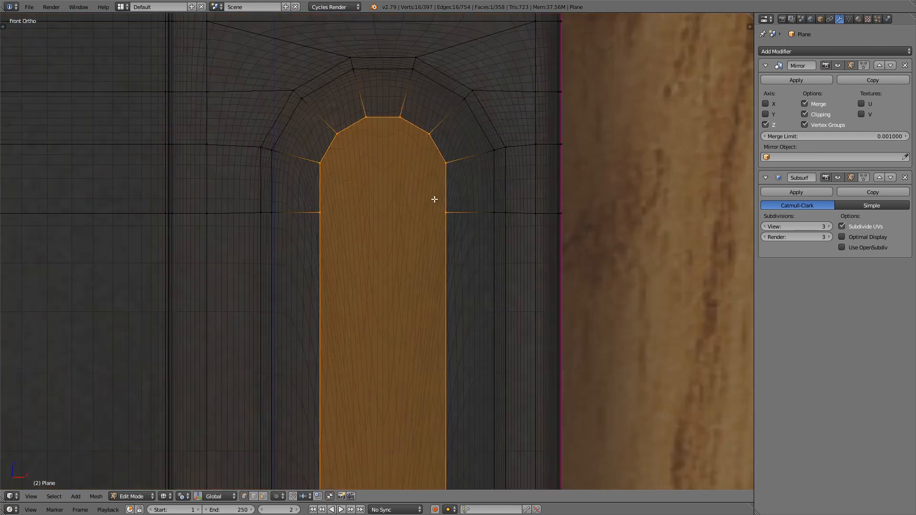
key(i)
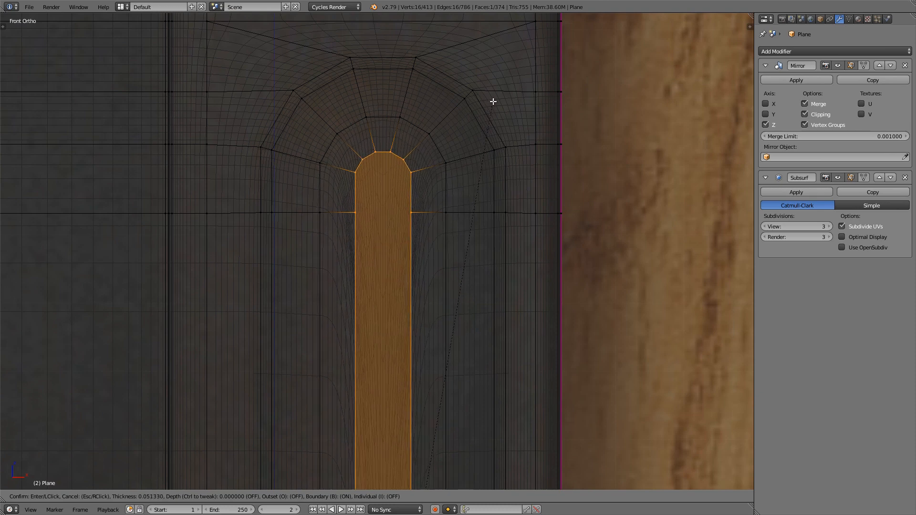
click(494, 101)
key(z)
scroll(427, 172, down, 5)
key(Tab)
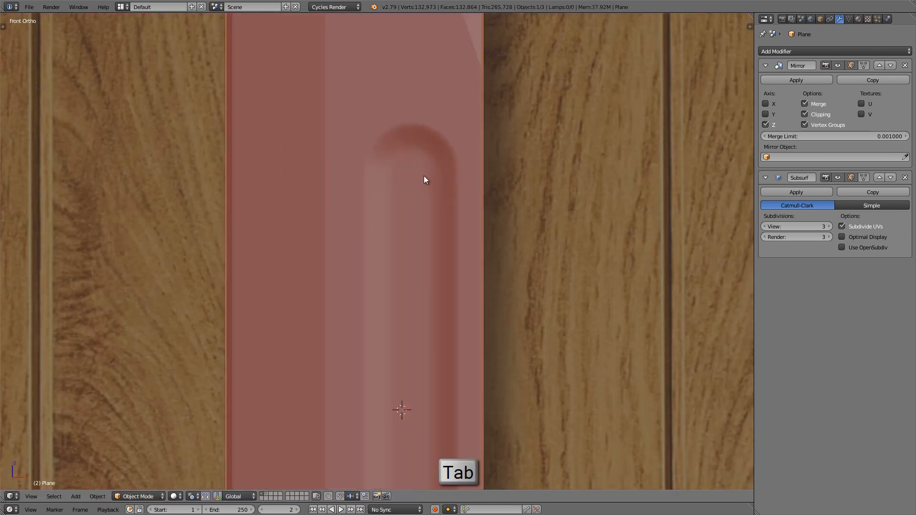
mouse_move(424, 176)
middle_down()
mouse_move(385, 131)
mouse_move(450, 175)
mouse_move(424, 158)
middle_up()
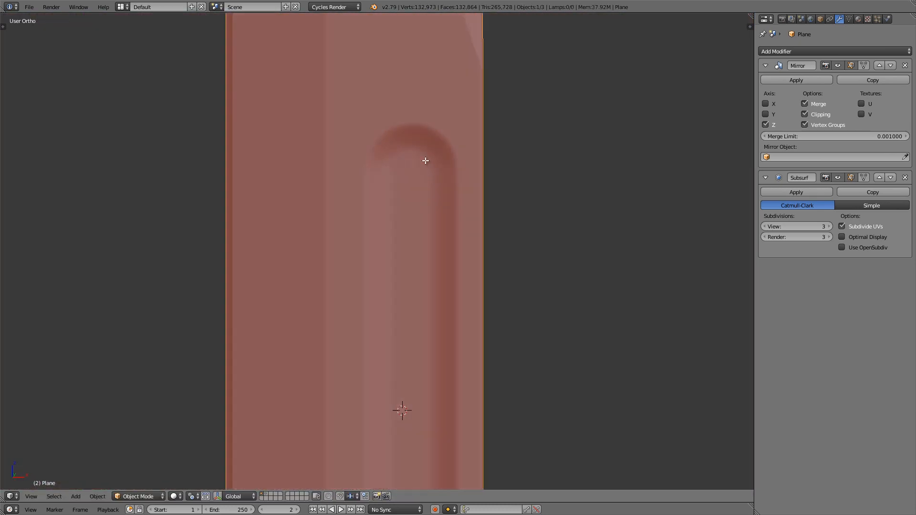
Step: Delete the innermost groove face while keeping its border edges
key(Tab)
scroll(424, 157, up, 4)
key(KP_1)
scroll(410, 143, up, 2)
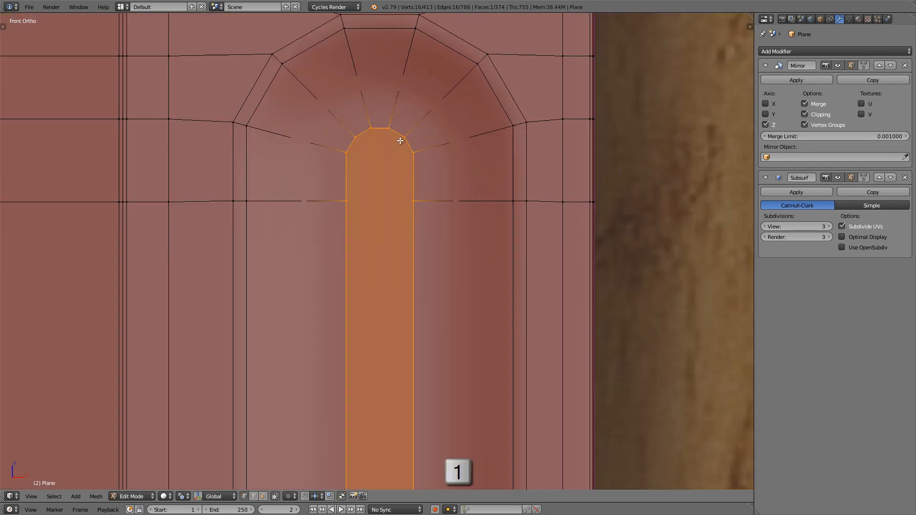
key(x)
click(396, 167)
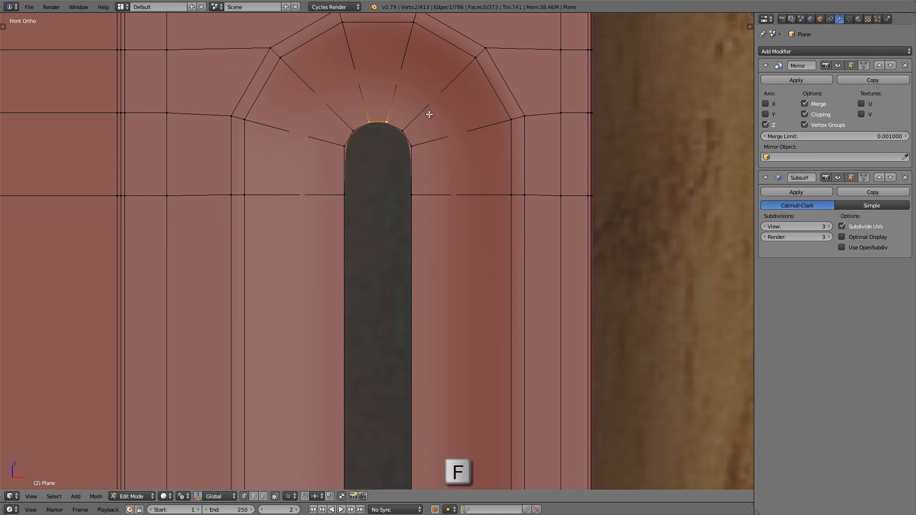
Step: Fill the opening in the groove floor with a column of faces from the upper arch to the lower arch
key(f)
key(f)
scroll(429, 115, down, 11)
key(f)
scroll(410, 193, down, 2)
scroll(413, 295, up, 9)
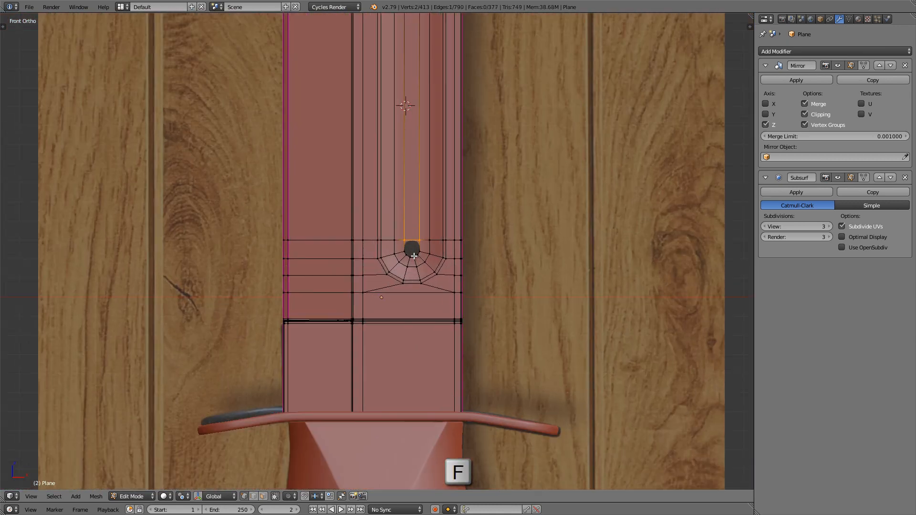
key(f)
key(f)
Step: Add a centred edge loop around the groove wall between its outer border and the second inset
shift+scroll(438, 250, up, 10)
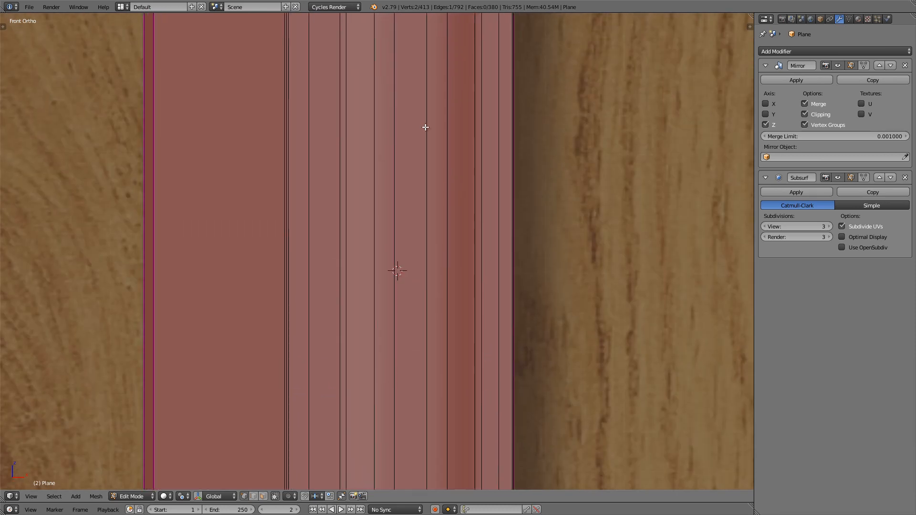
scroll(415, 150, up, 2)
scroll(416, 136, up, 1)
shift+scroll(381, 136, up, 1)
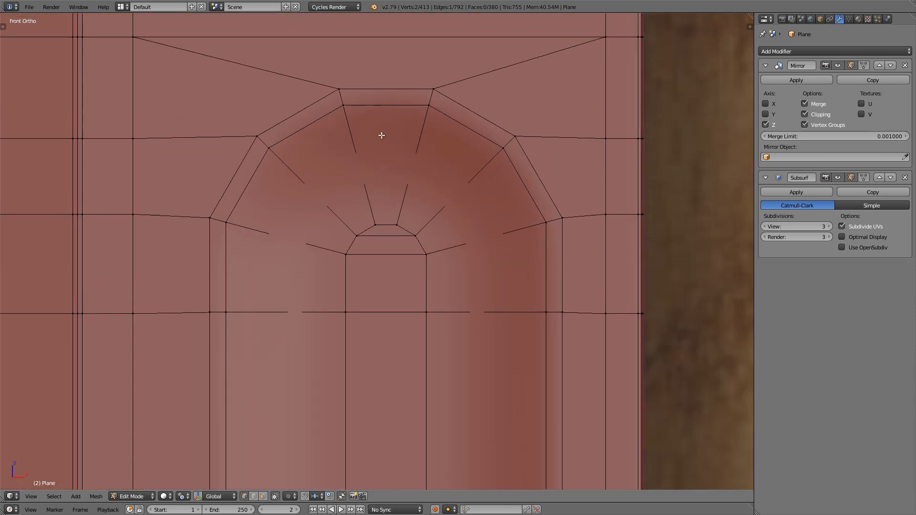
middle_drag(389, 180, 307, 180)
key(z)
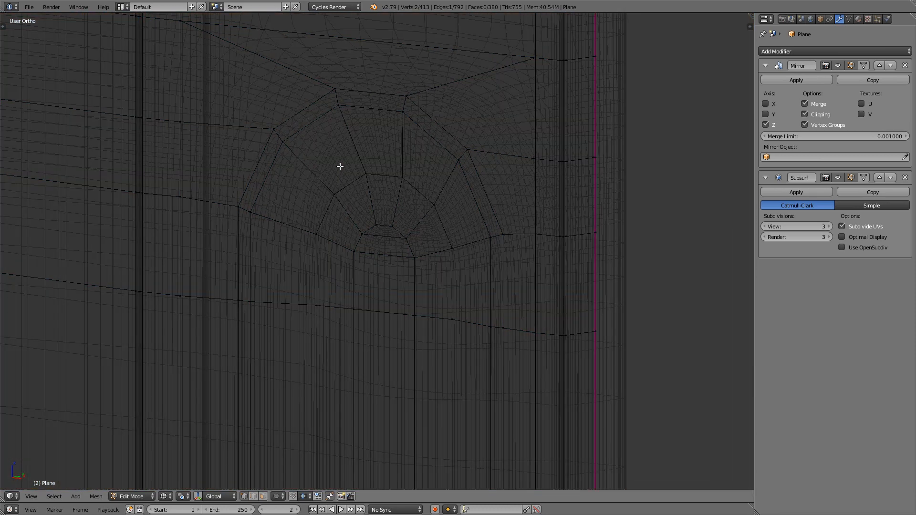
key(z)
key(KP_1)
key(ctrl+r)
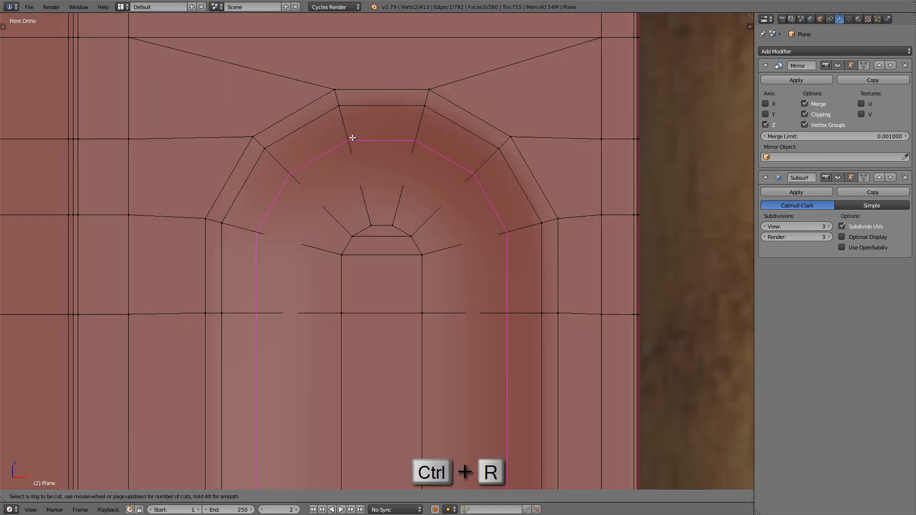
click(352, 138)
click(353, 133)
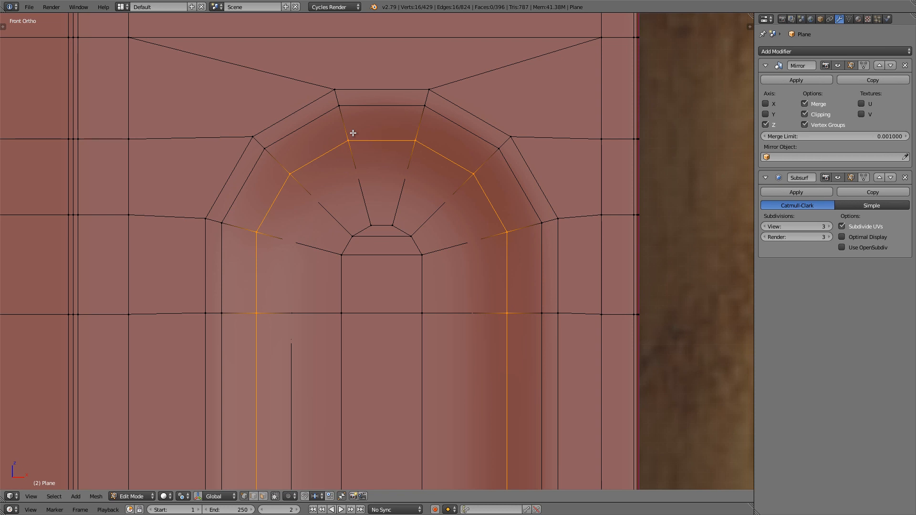
Step: Move the new wall loop about 0.004 deeper into the blade along Y and check the rounded groove
key(KP_3)
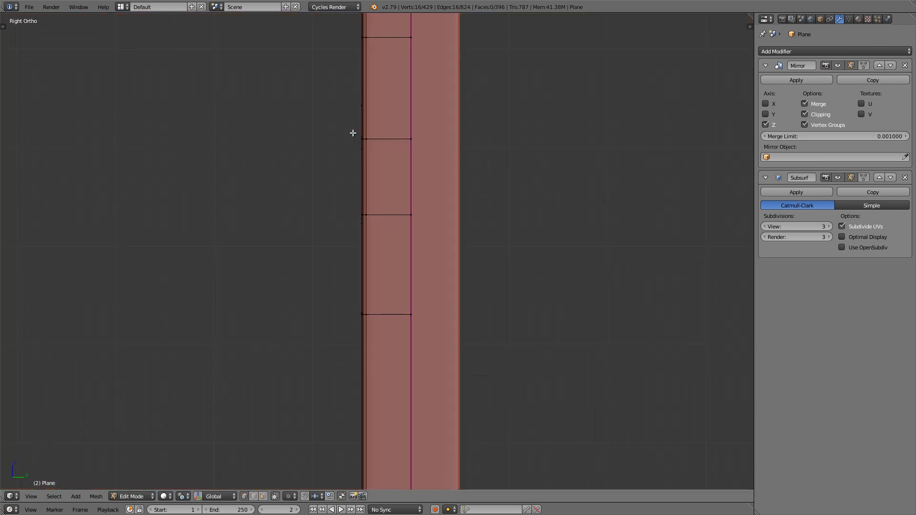
key(z)
scroll(374, 133, up, 6)
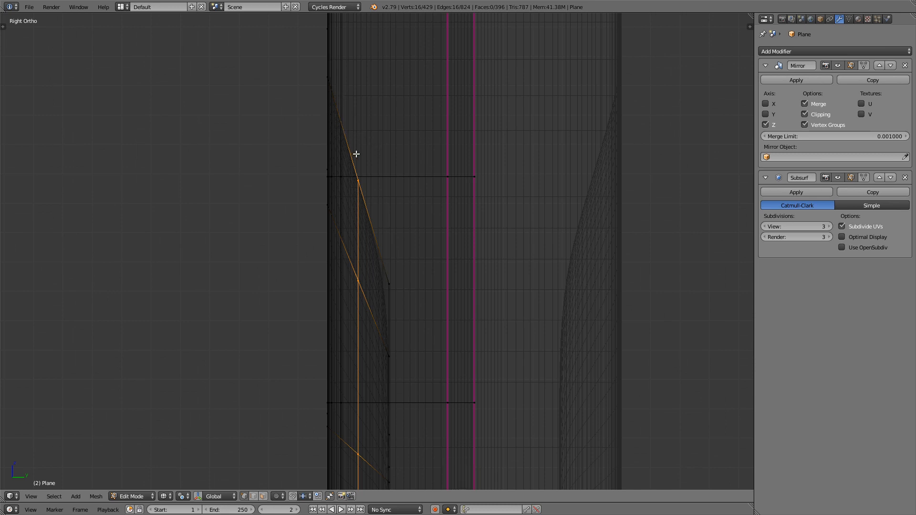
key(Right)
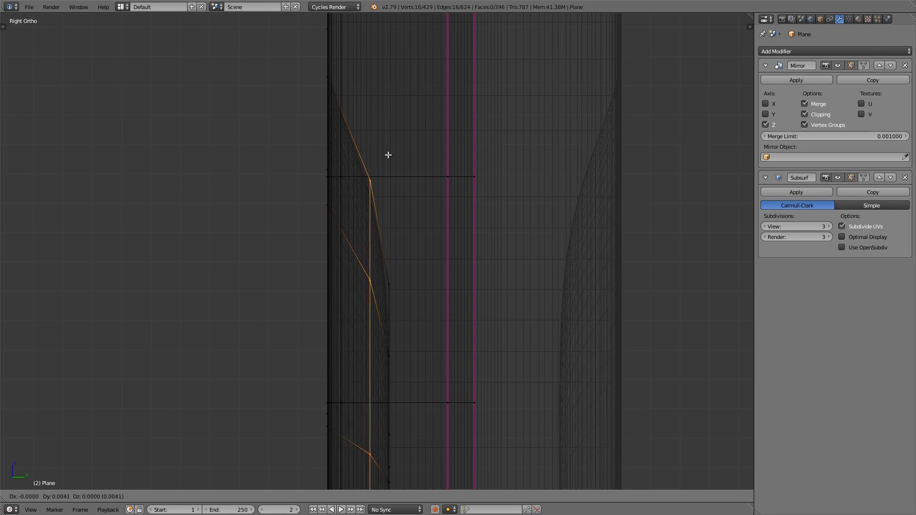
key(Return)
key(Tab)
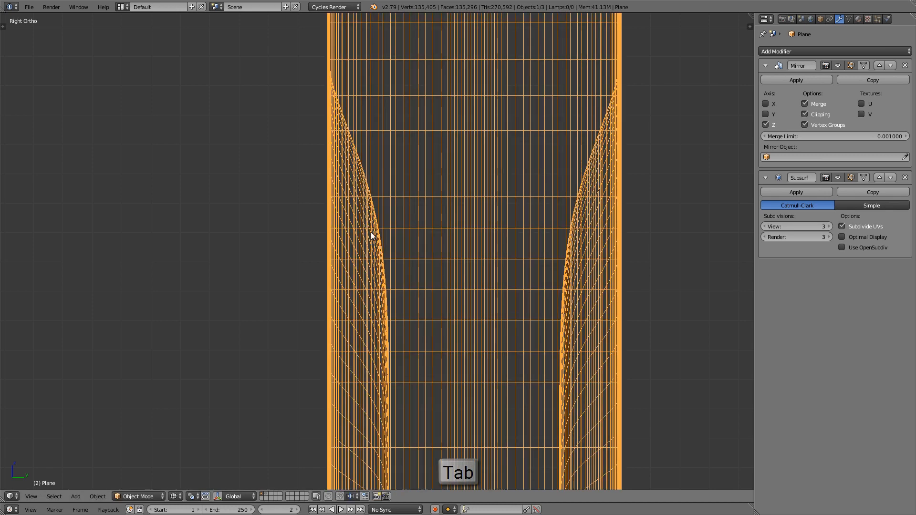
key(KP_1)
key(z)
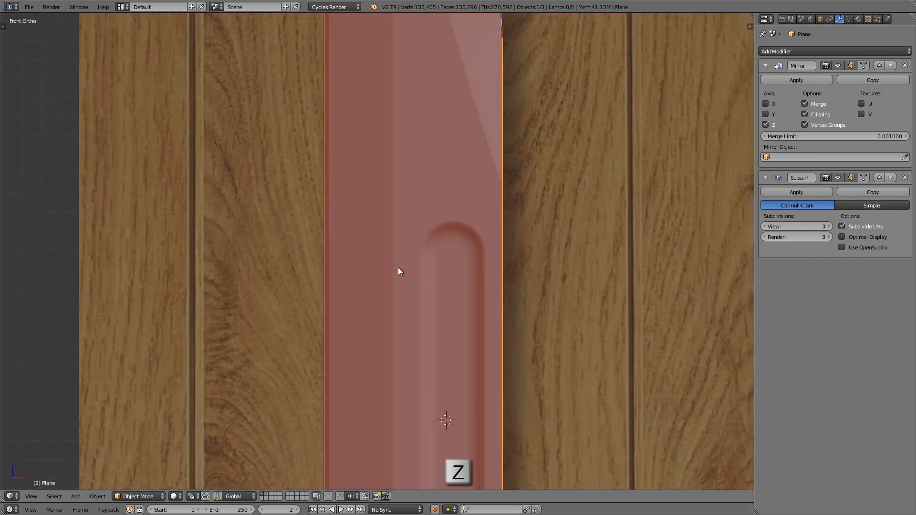
mouse_move(399, 271)
middle_down()
mouse_move(354, 125)
mouse_move(393, 102)
mouse_move(355, 156)
mouse_move(297, 163)
mouse_move(329, 115)
mouse_move(354, 121)
mouse_move(371, 141)
mouse_move(354, 245)
middle_up()
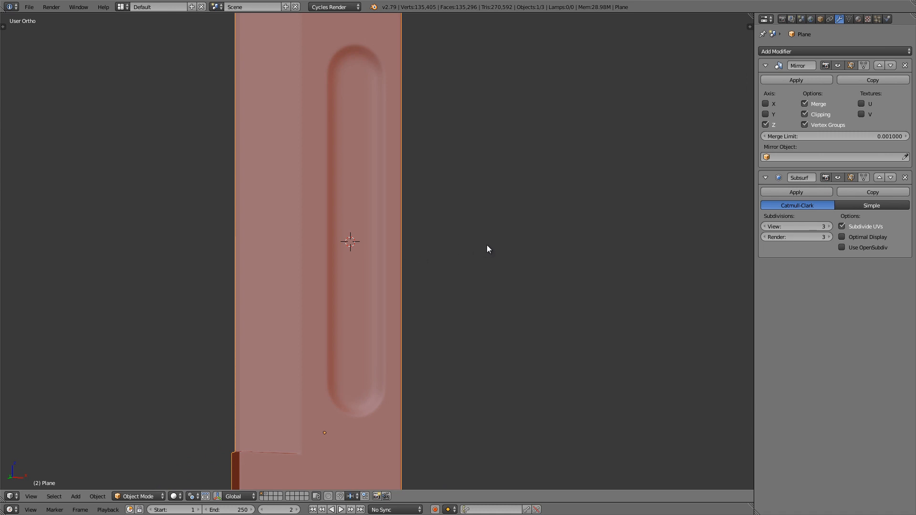
scroll(487, 245, down, 4)
Step: Switch the viewport matcap to the dark reflective chrome one to reveal the blade's surface reflections
key(n)
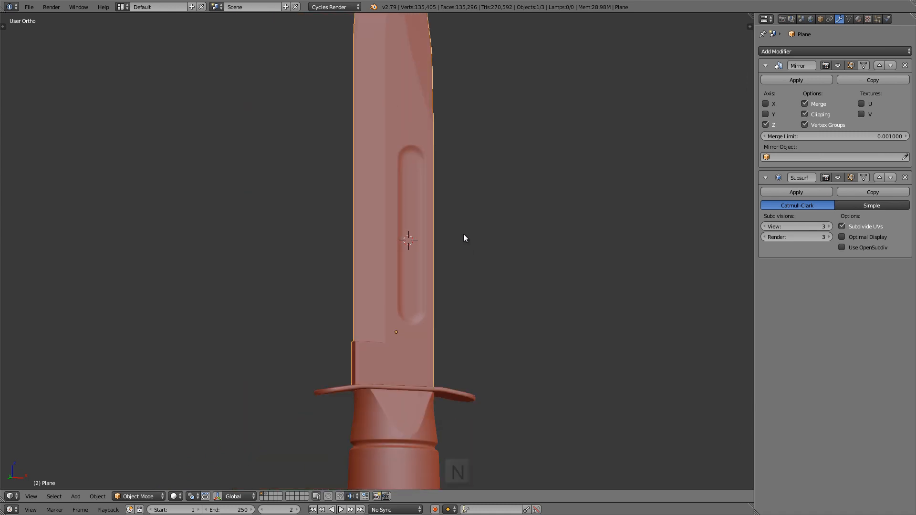
scroll(685, 270, down, 10)
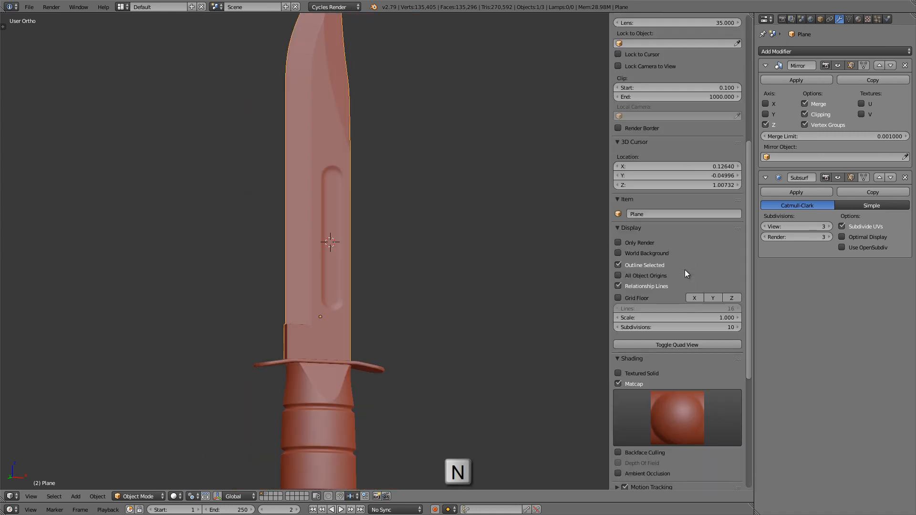
click(676, 211)
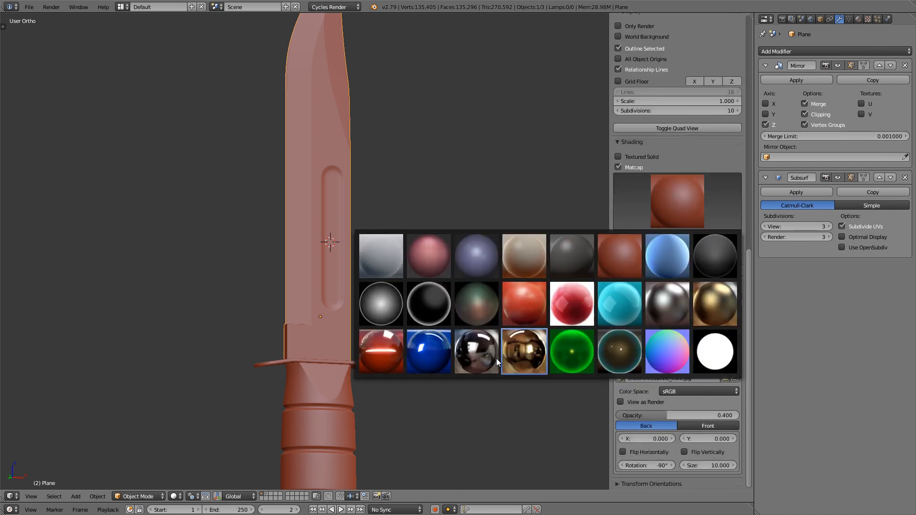
click(483, 359)
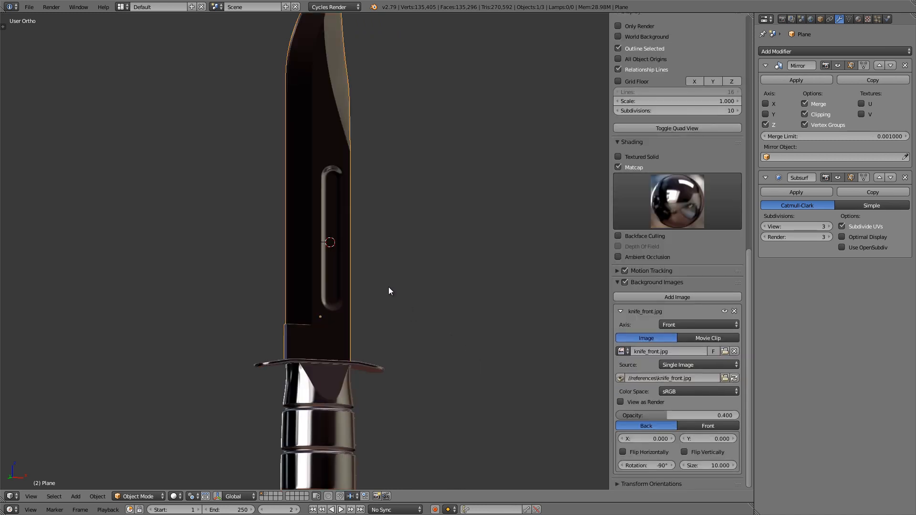
key(n)
scroll(384, 265, down, 2)
shift+middle_drag(384, 265, 384, 347)
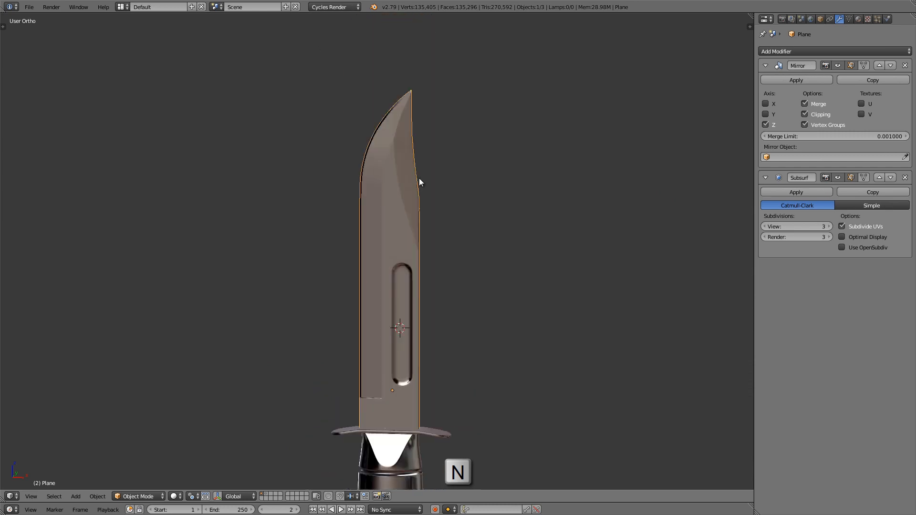
Step: Add a centred edge loop across the blade just below the ledge at the bevel's lower inner corner
middle_drag(418, 178, 402, 171)
scroll(402, 104, up, 9)
mouse_move(402, 95)
middle_down()
mouse_move(427, 95)
mouse_move(380, 94)
mouse_move(416, 82)
mouse_move(392, 182)
mouse_move(375, 193)
mouse_move(391, 247)
mouse_move(405, 142)
mouse_move(390, 133)
mouse_move(398, 285)
mouse_move(395, 205)
mouse_move(395, 231)
mouse_move(379, 229)
mouse_move(377, 238)
middle_up()
scroll(391, 271, up, 8)
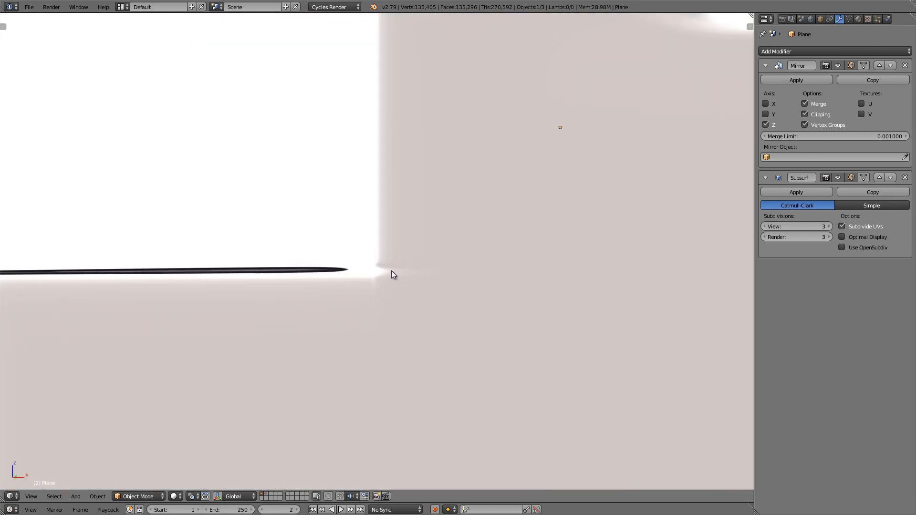
mouse_move(391, 270)
middle_down()
mouse_move(350, 277)
mouse_move(377, 271)
mouse_move(376, 280)
mouse_move(341, 276)
mouse_move(407, 258)
middle_up()
key(Tab)
scroll(368, 275, up, 2)
scroll(391, 264, up, 2)
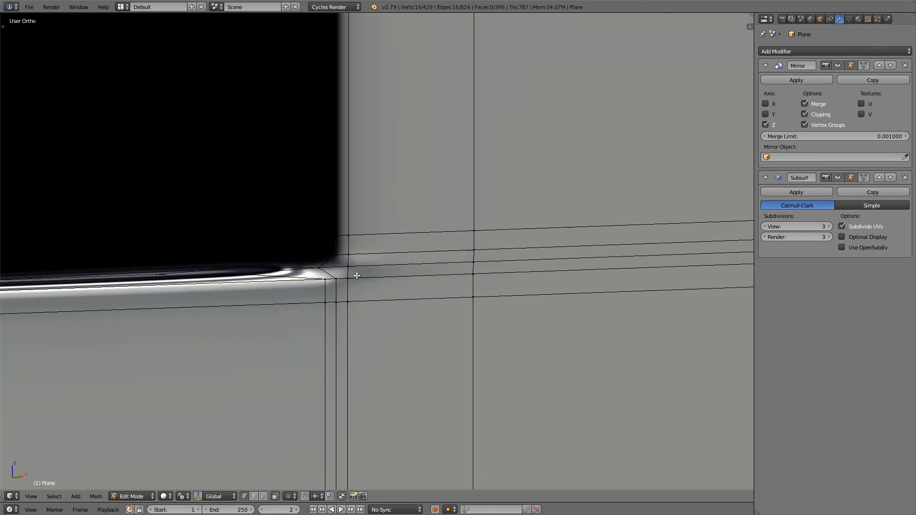
key(ctrl+r)
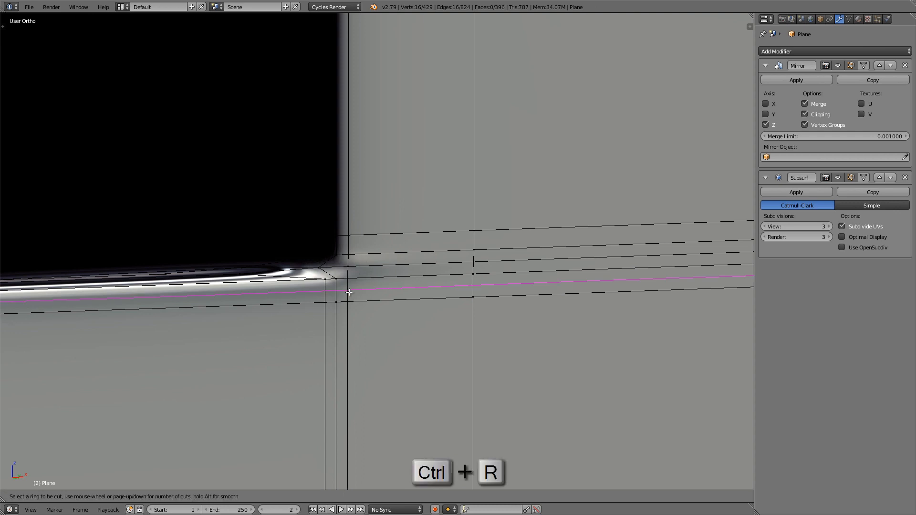
click(349, 292)
right_click(356, 295)
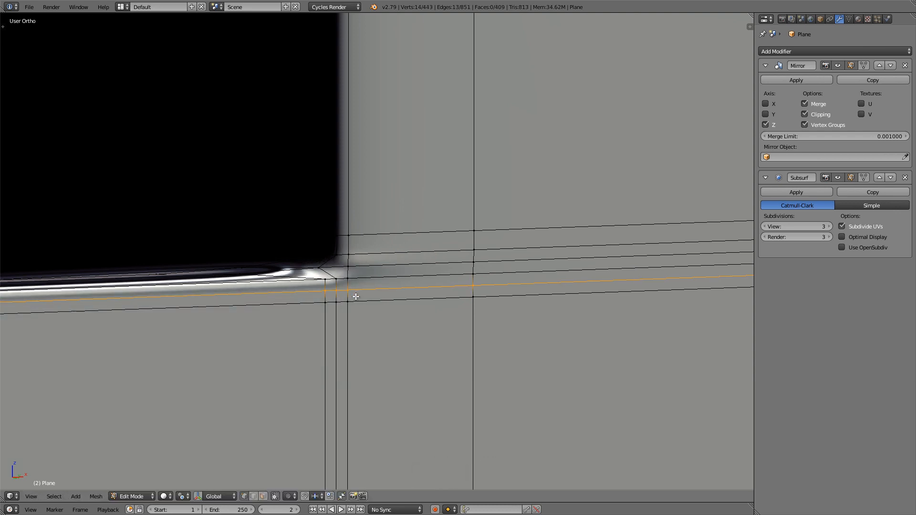
key(Tab)
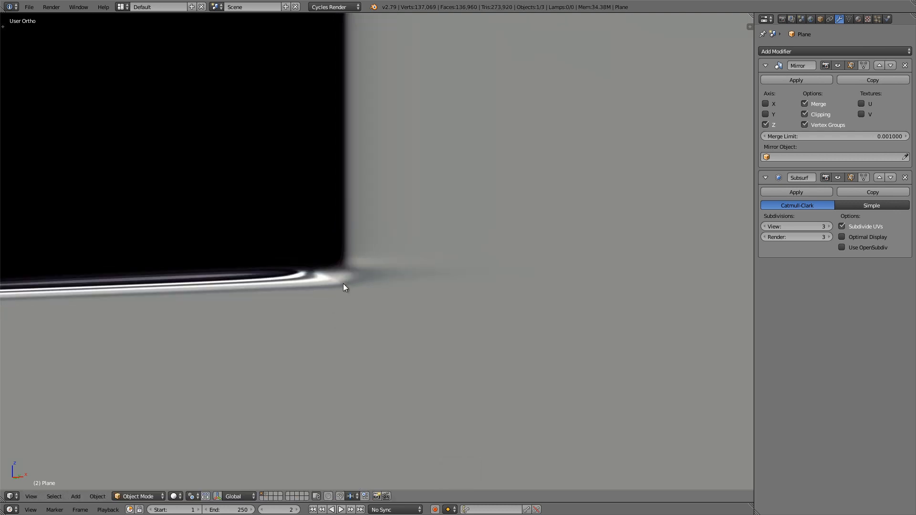
Step: Select the short vertical edges beside the bevel's lower corner and edge-slide them close to the vertical edge at that corner
key(Tab)
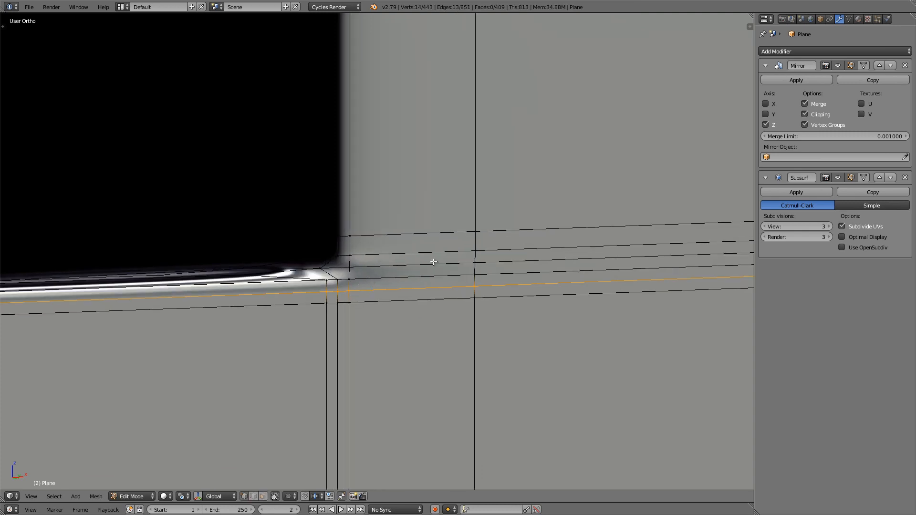
right_click(479, 233)
key(b)
drag(485, 299, 496, 305)
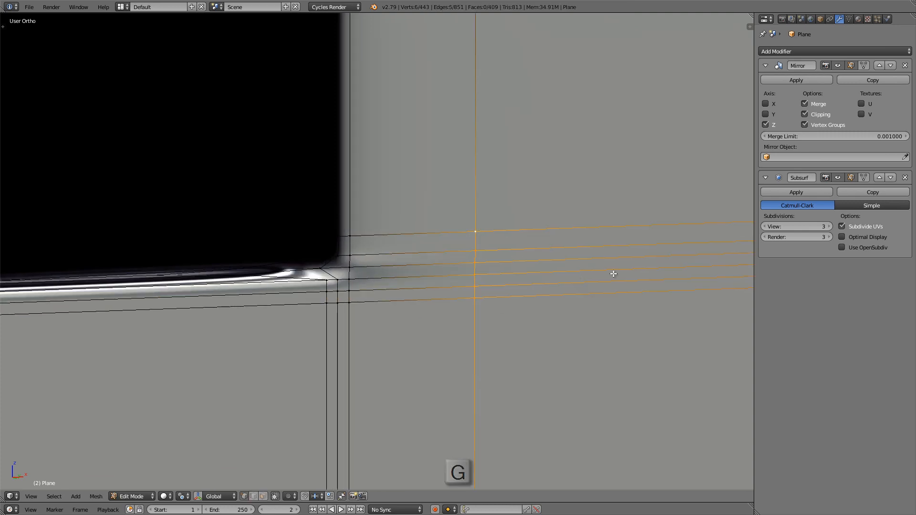
key(g)
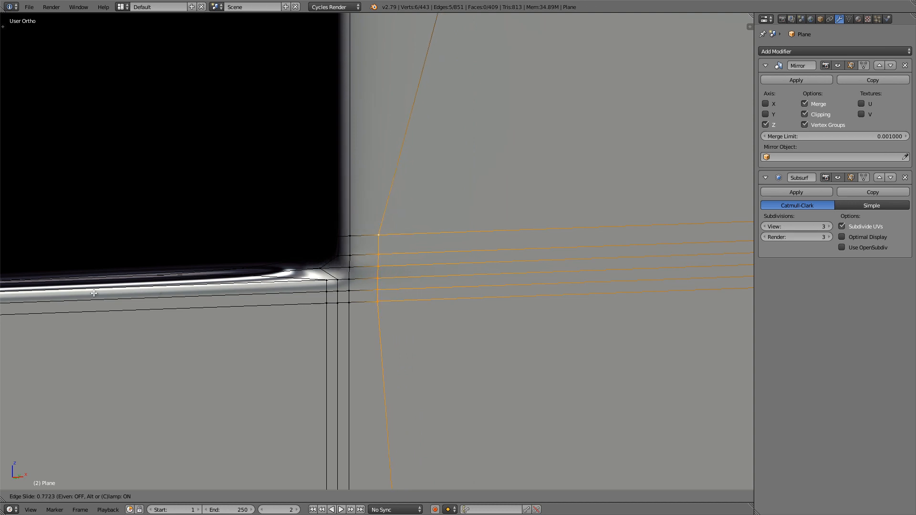
click(9, 294)
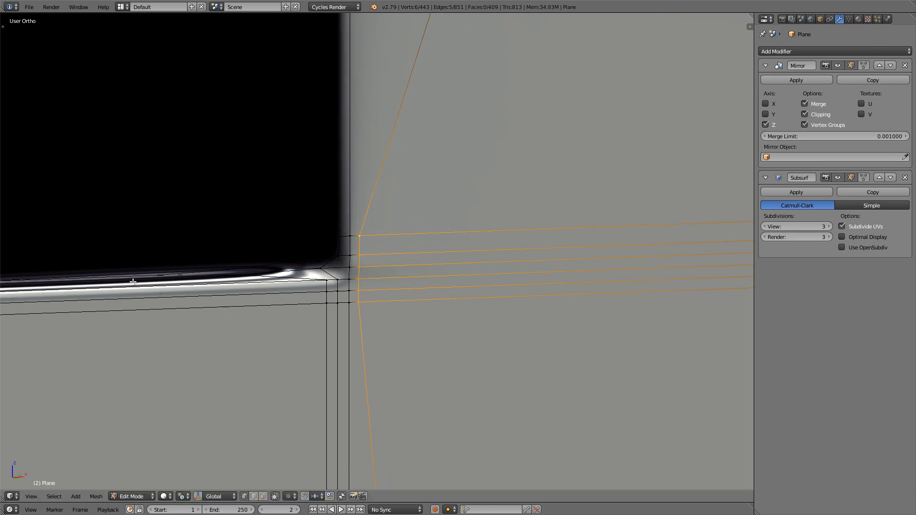
key(Tab)
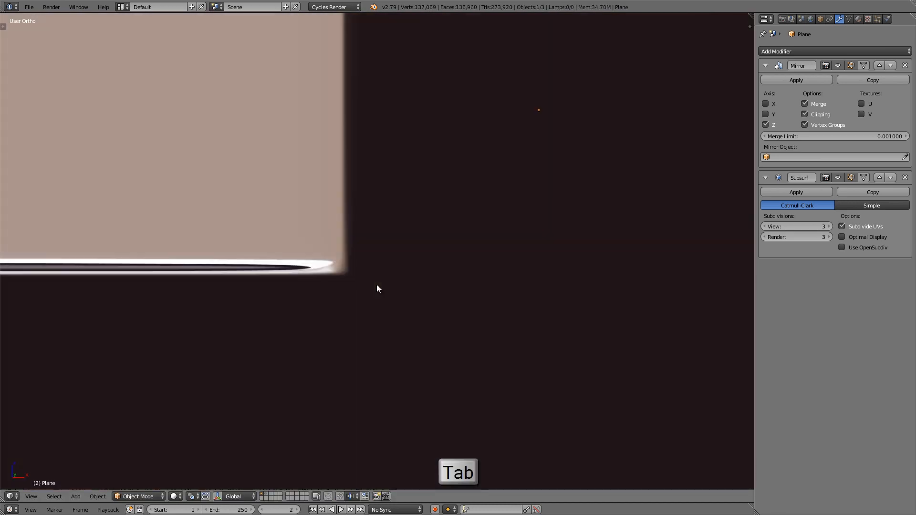